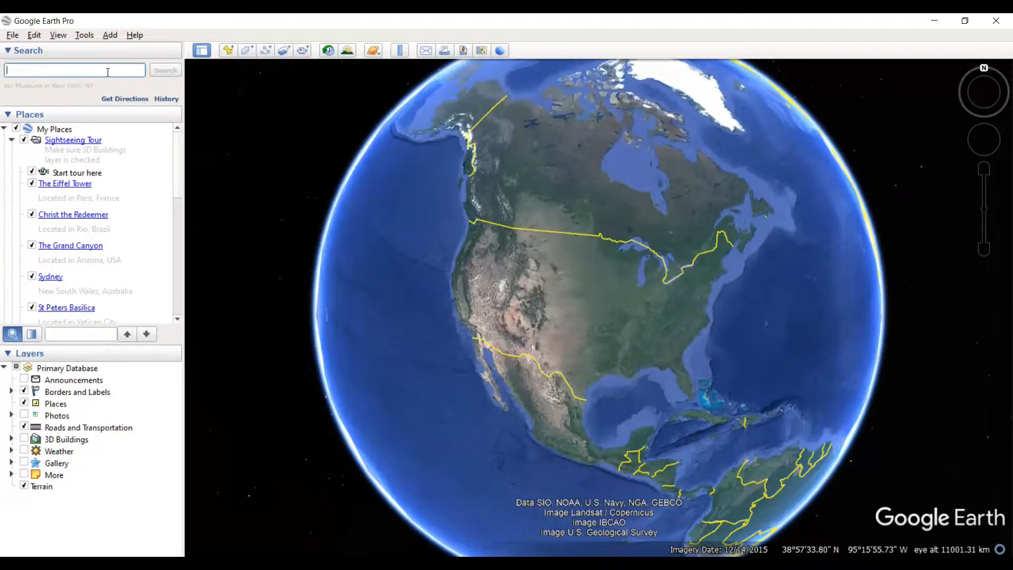
- Search for Gaur Cascades in Raj Nagar Extension, Ghaziabad, Uttar Pradesh, India, and fly to it
text(Gaur)
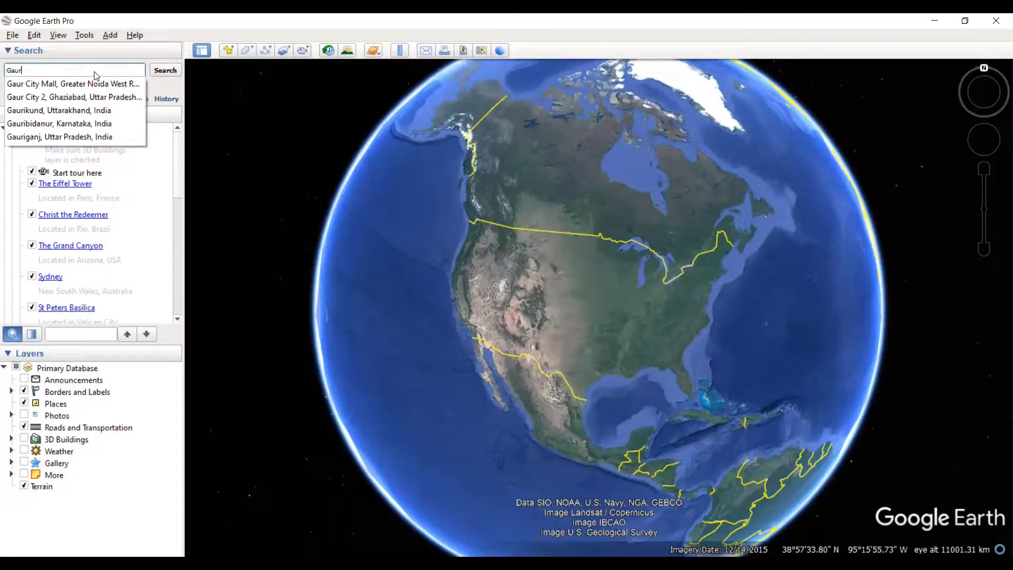
text( cascades,)
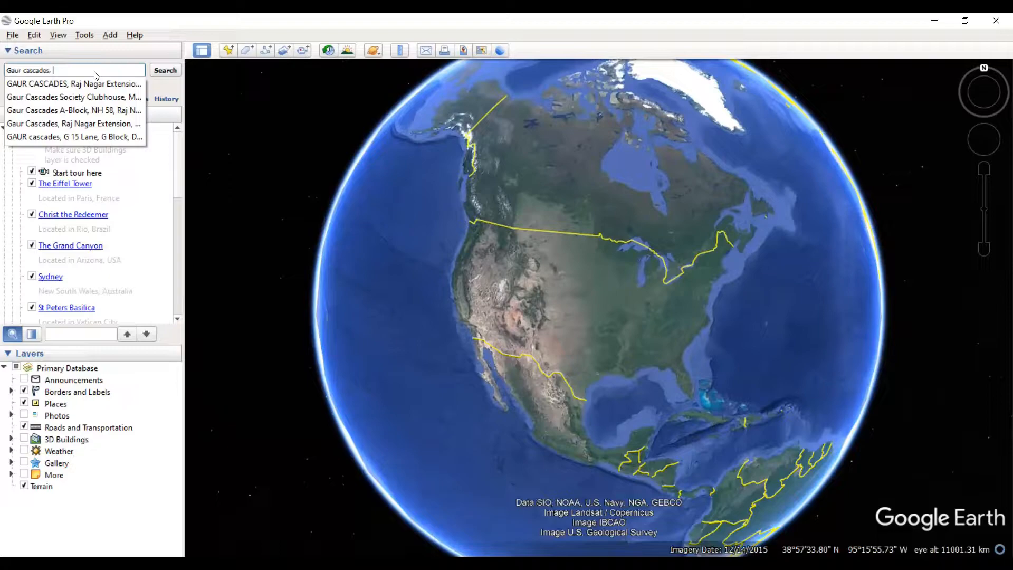
text(r)
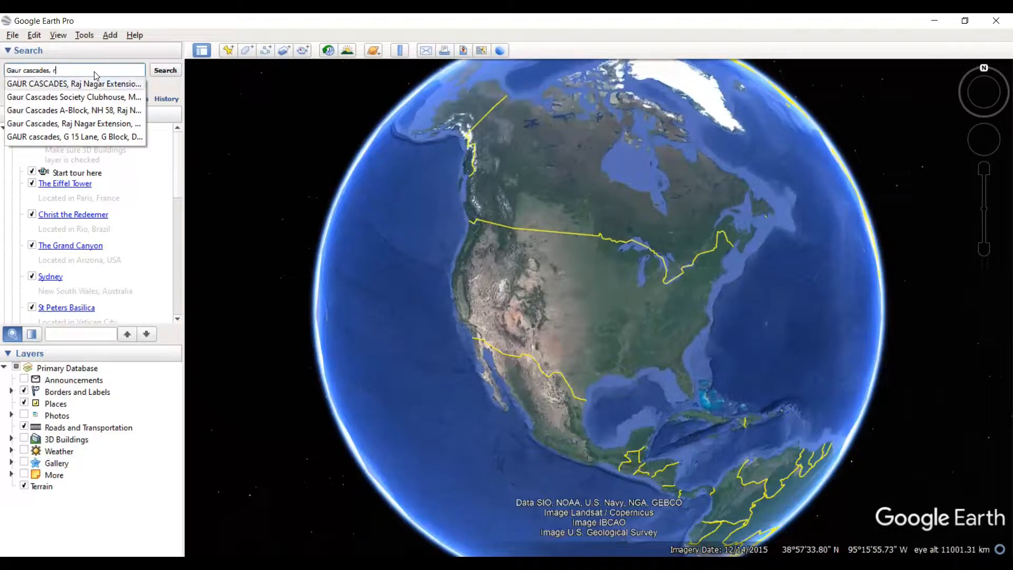
text(a)
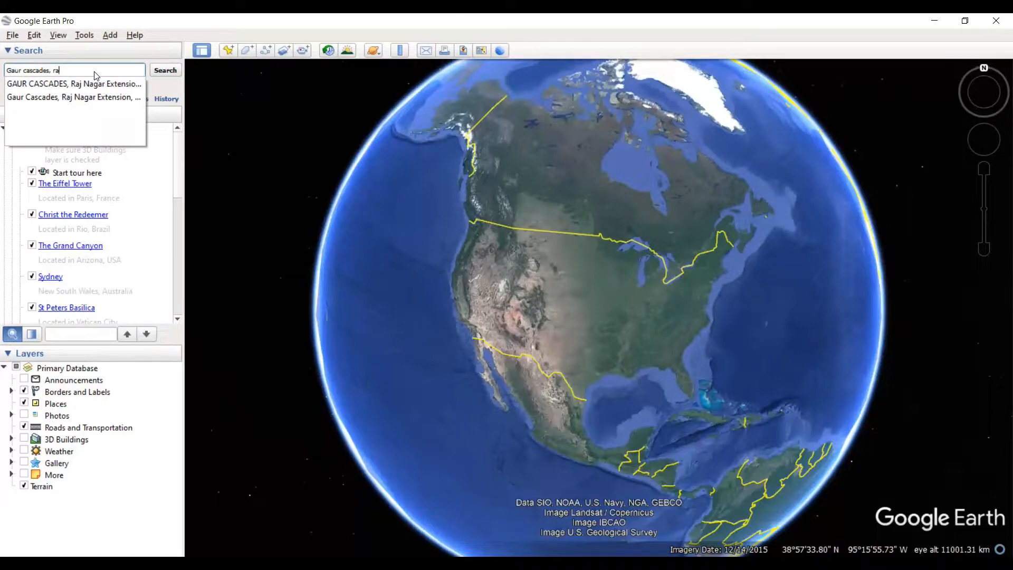
text(j naga)
click(112, 84)
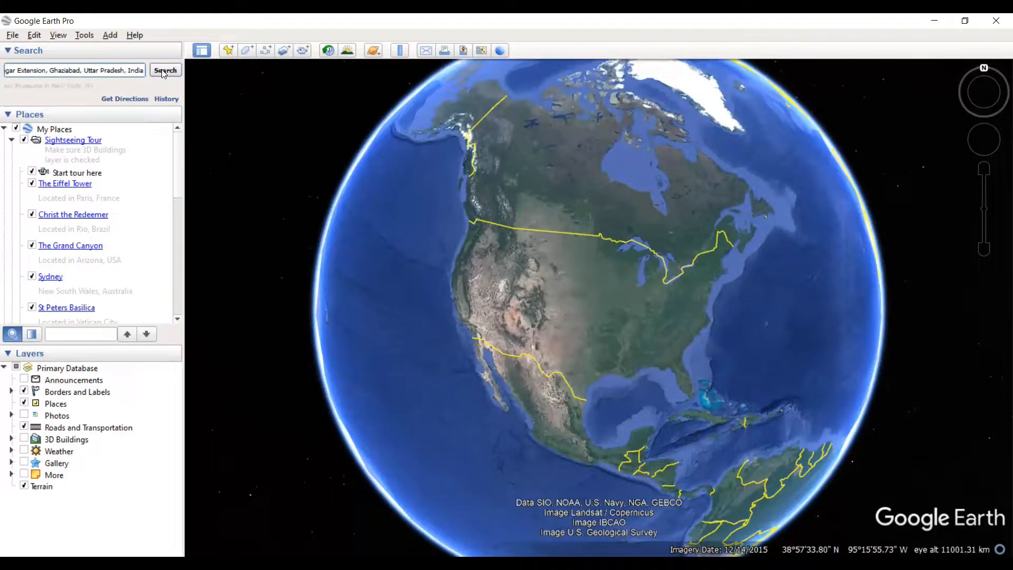
click(164, 71)
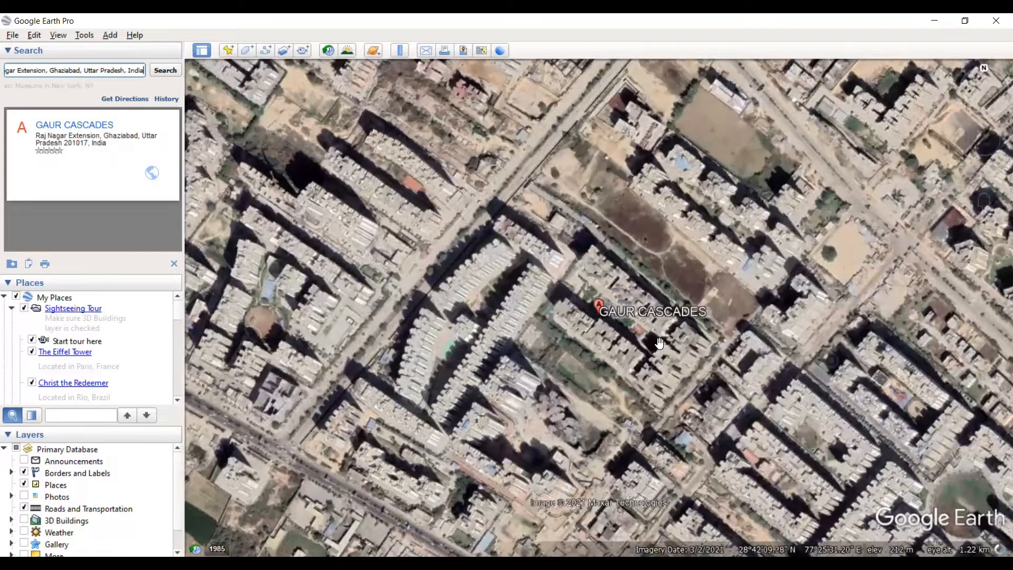
- Reset both the tilt and the compass for a close-up view of the Gaur Cascades buildings
scroll(628, 346, up, 2)
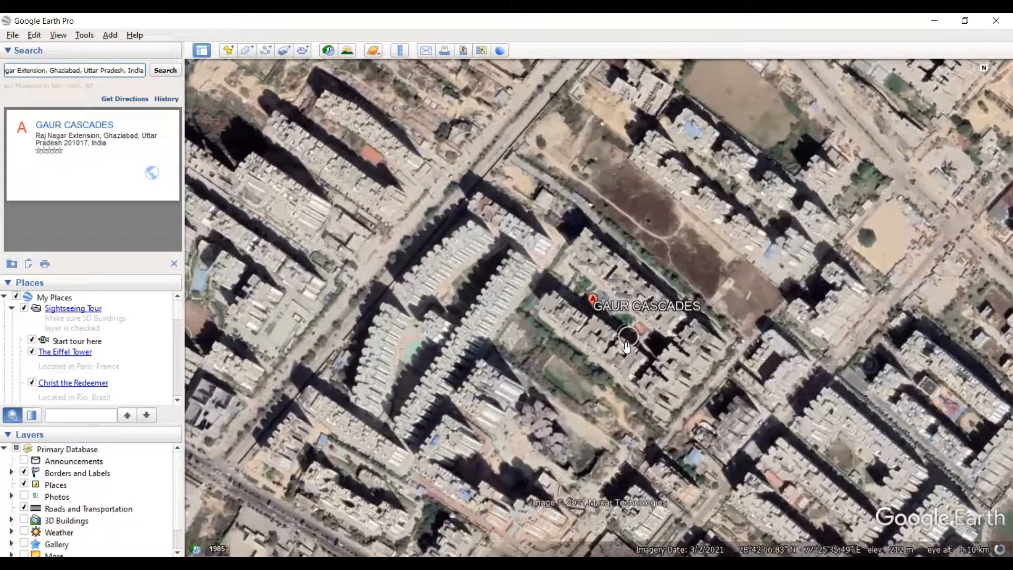
scroll(627, 346, up, 2)
scroll(612, 372, up, 3)
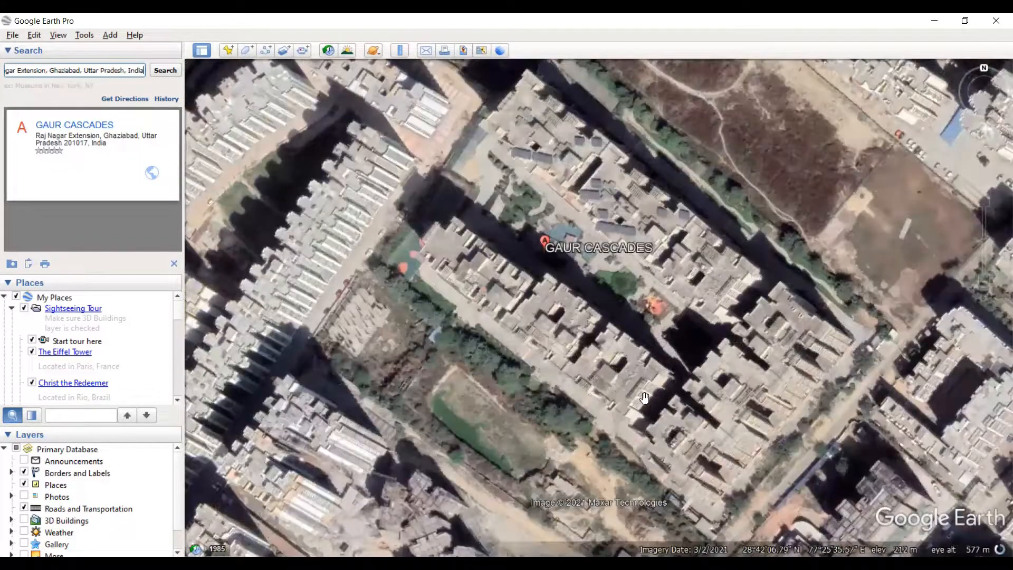
scroll(622, 406, up, 1)
scroll(604, 403, up, 1)
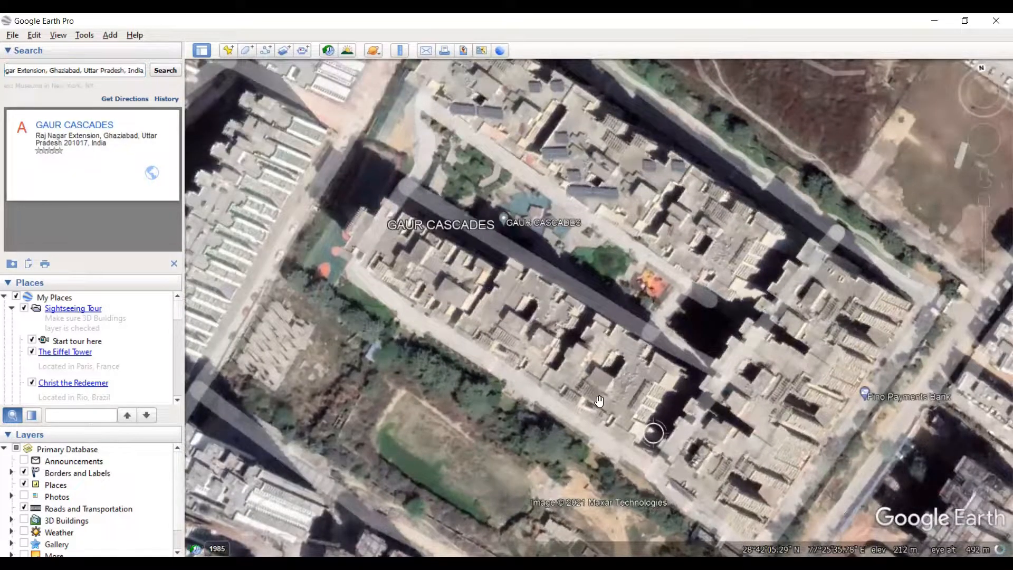
scroll(599, 401, up, 3)
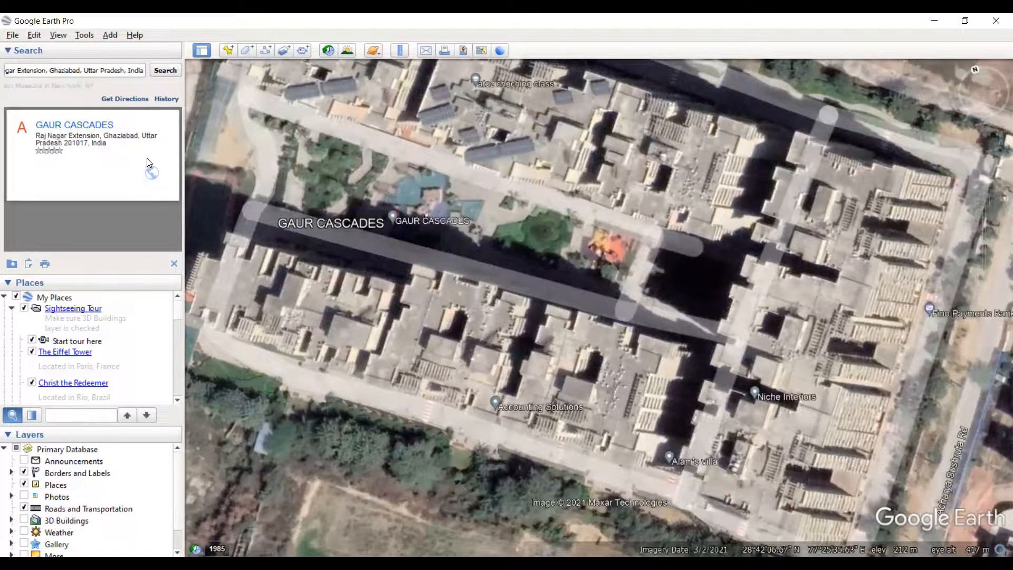
click(33, 38)
mouse_move(59, 39)
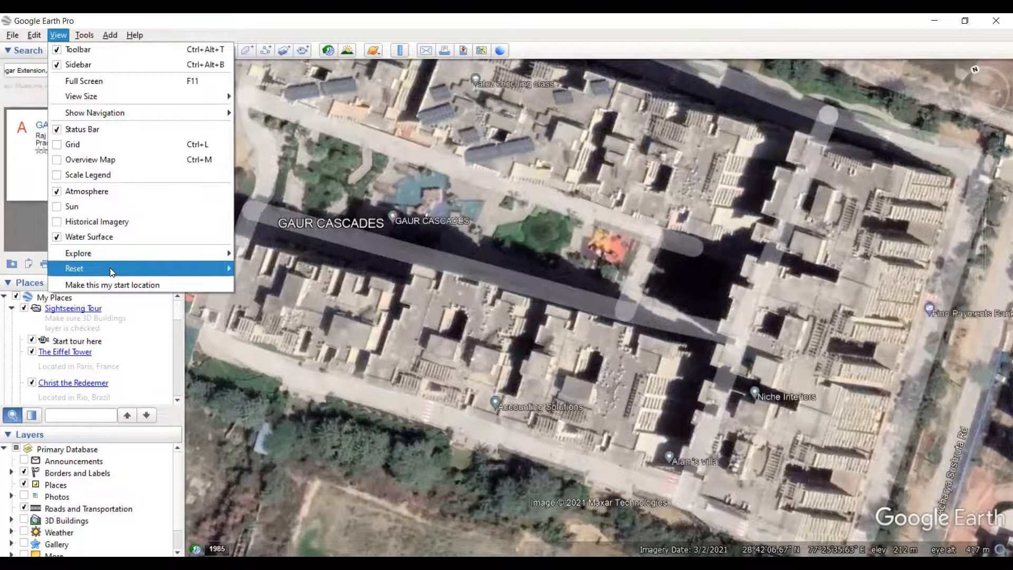
mouse_move(109, 269)
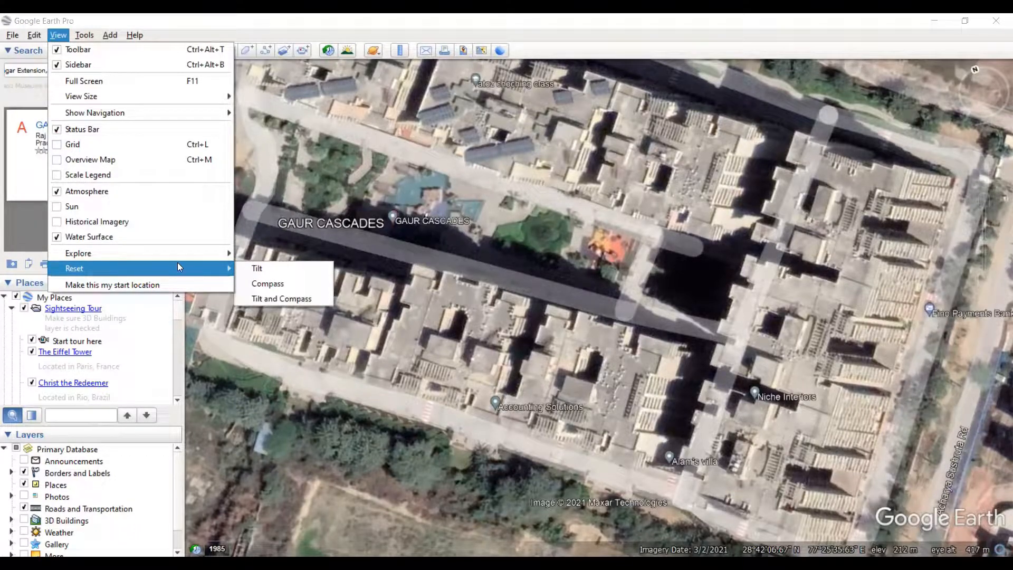
click(270, 300)
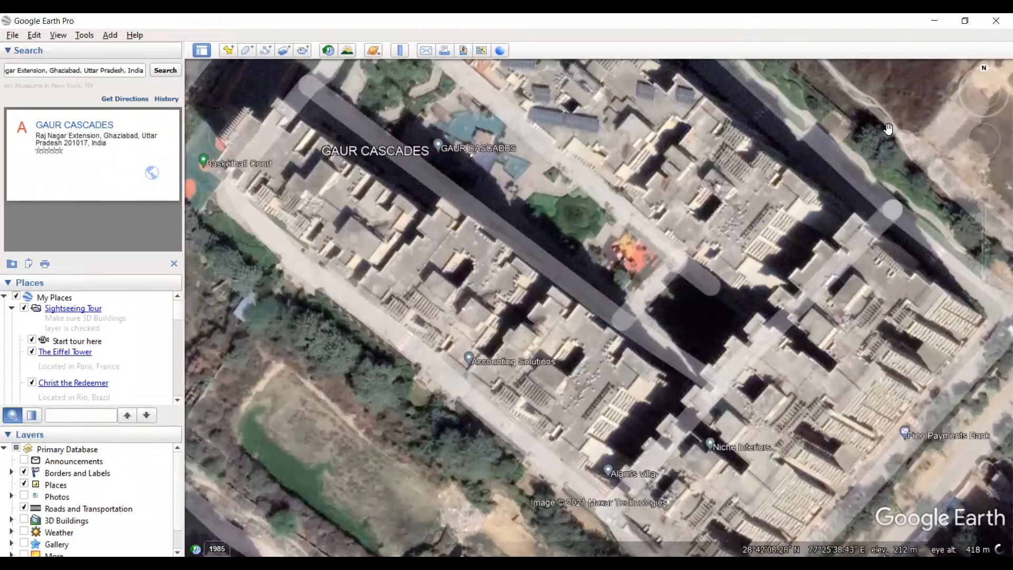
mouse_move(986, 71)
- Open the Ruler for line measurement with degrees as the map length unit, keeping its window clear of the buildings
click(400, 51)
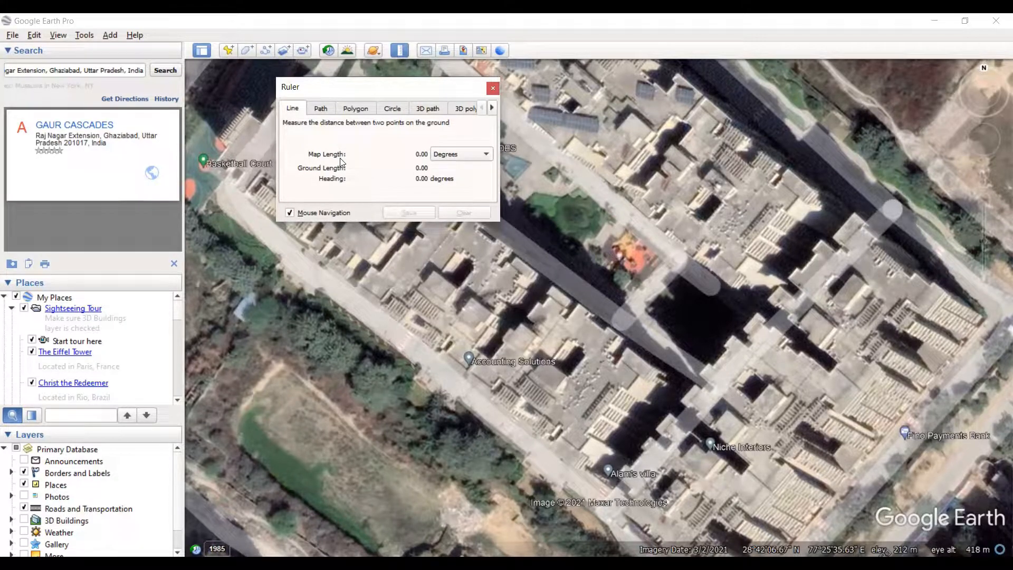
click(473, 160)
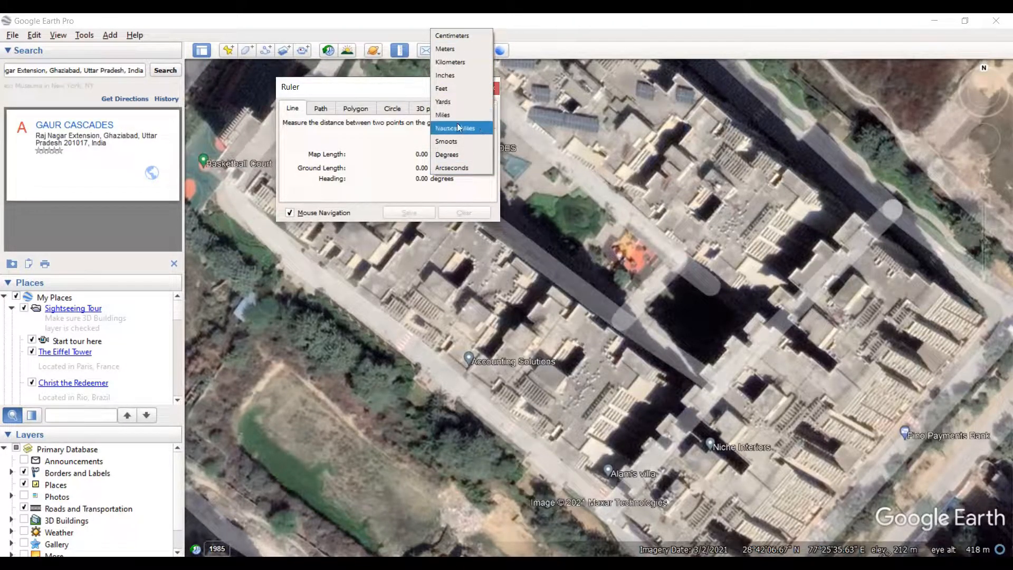
click(459, 154)
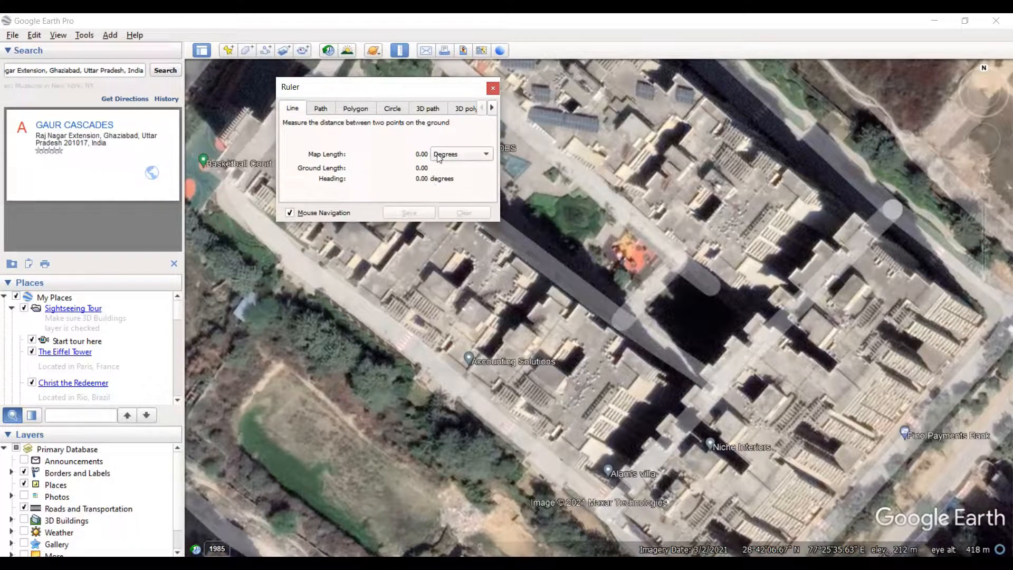
drag(411, 88, 396, 79)
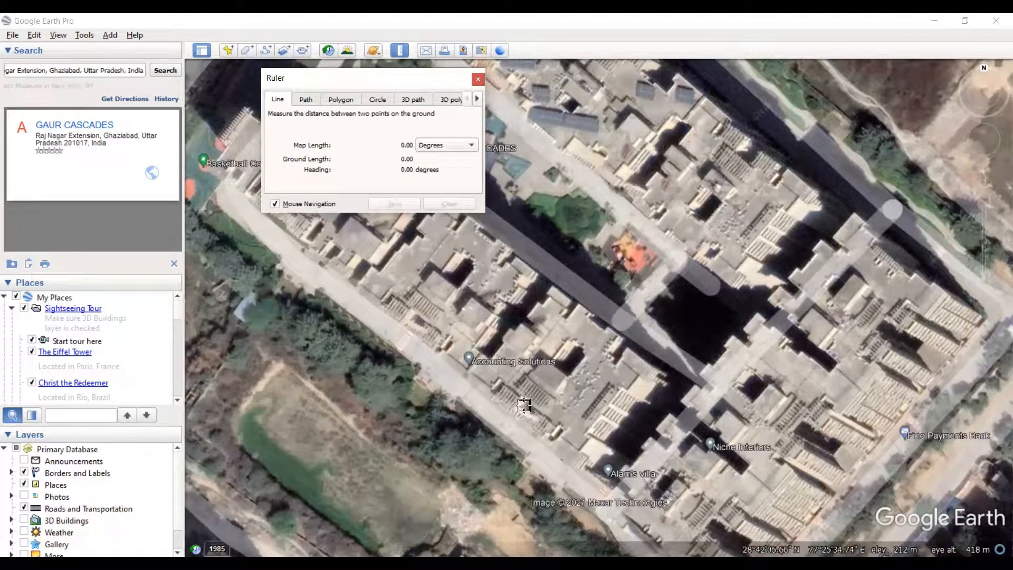
- Measure the heading of a line across the building roof just east of the Accounting Solutions marker
click(540, 382)
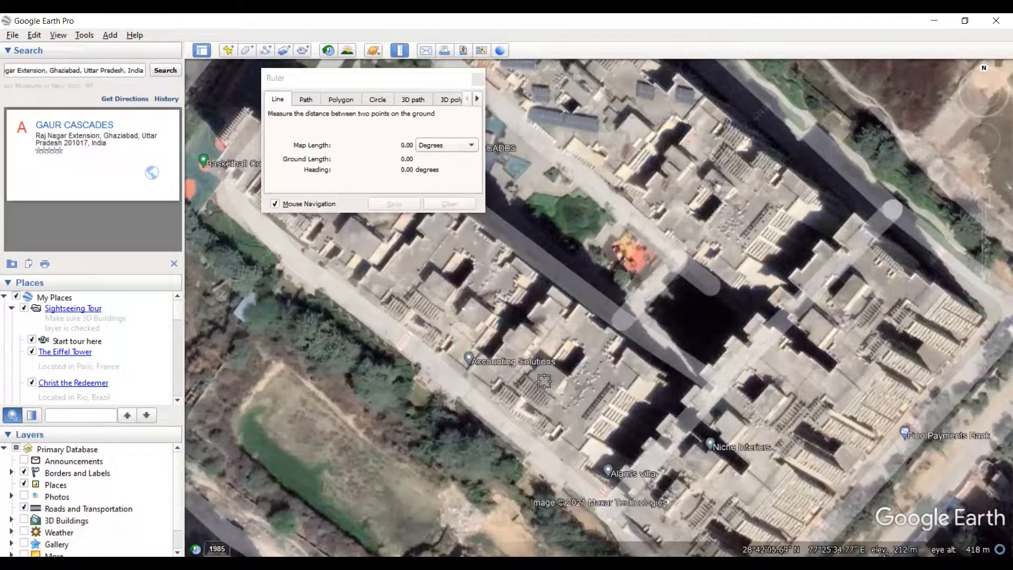
click(526, 417)
scroll(524, 419, up, 2)
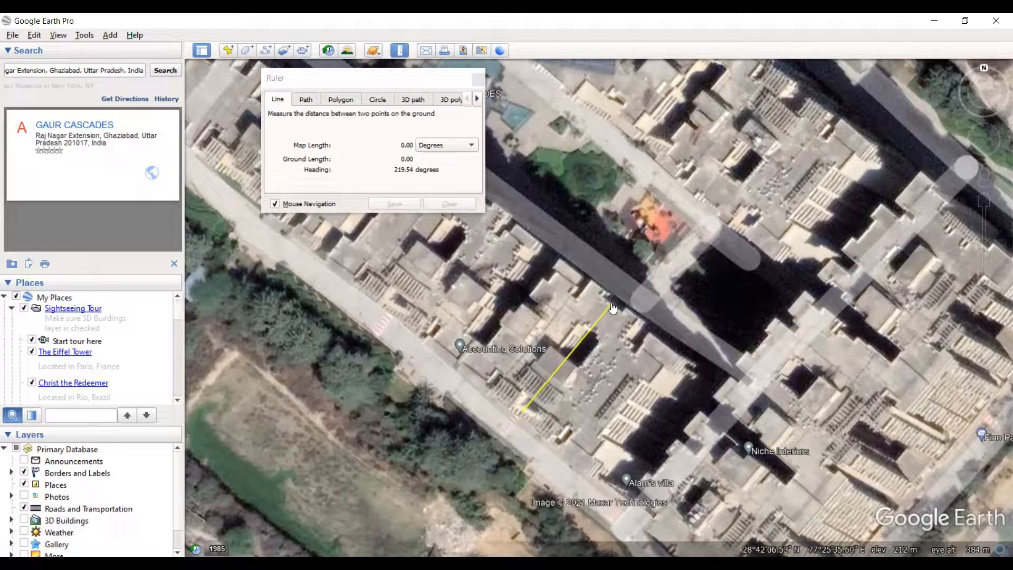
click(612, 307)
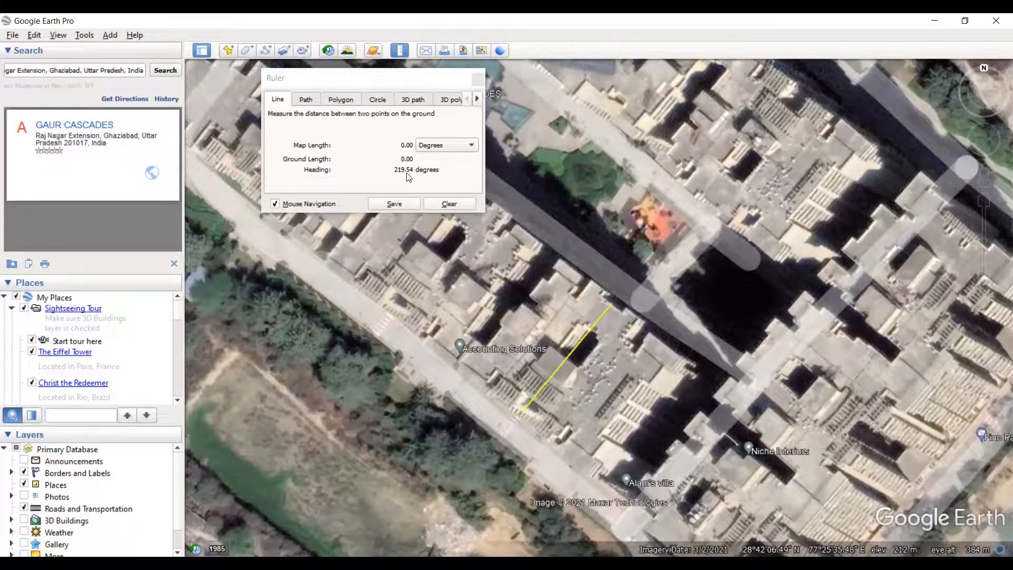
click(522, 413)
drag(521, 414, 522, 411)
click(523, 410)
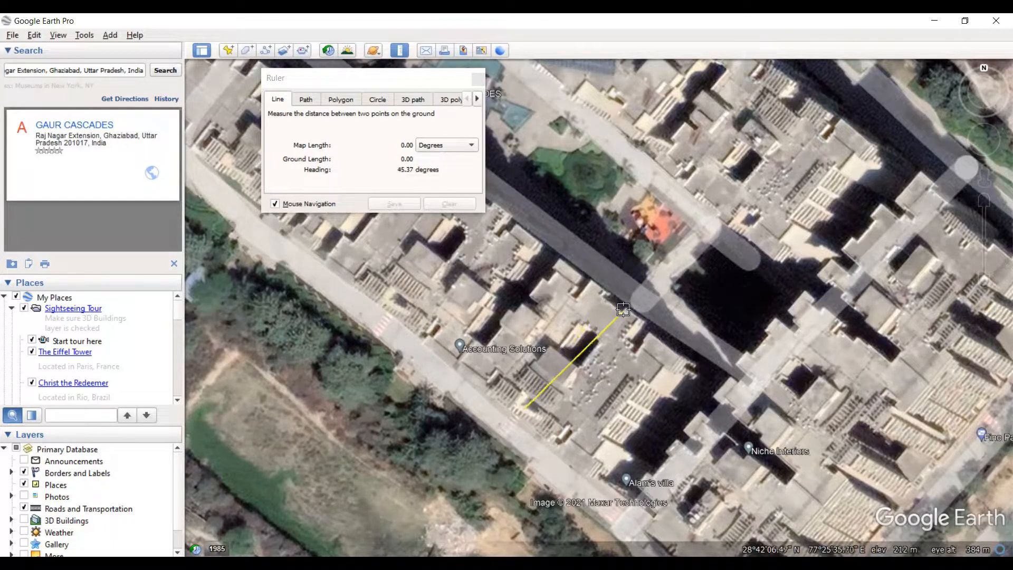
click(480, 79)
- Draw a new ruler line across the roof farther southeast, from the block's northeast edge to its southwest edge
click(396, 49)
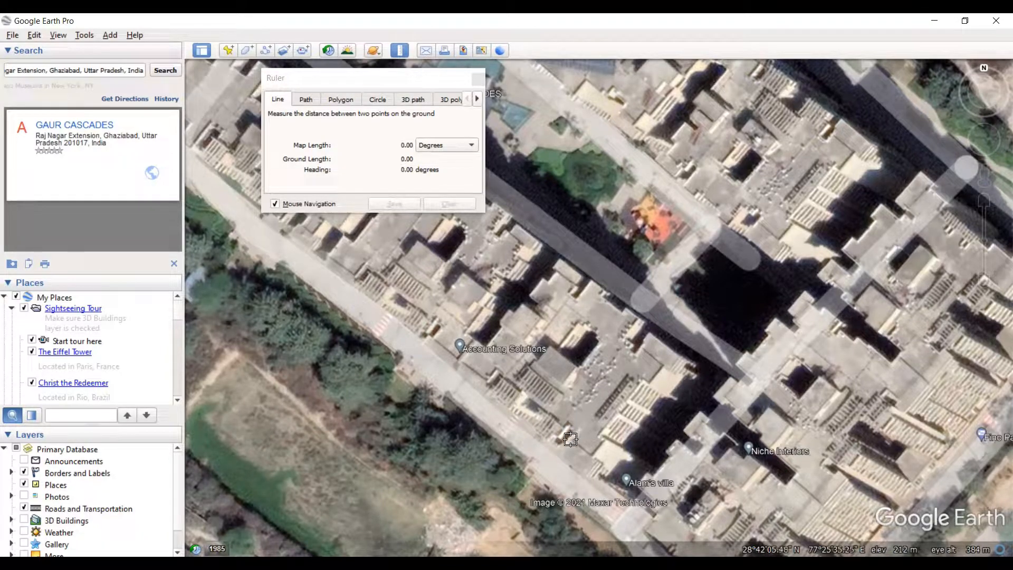
click(647, 336)
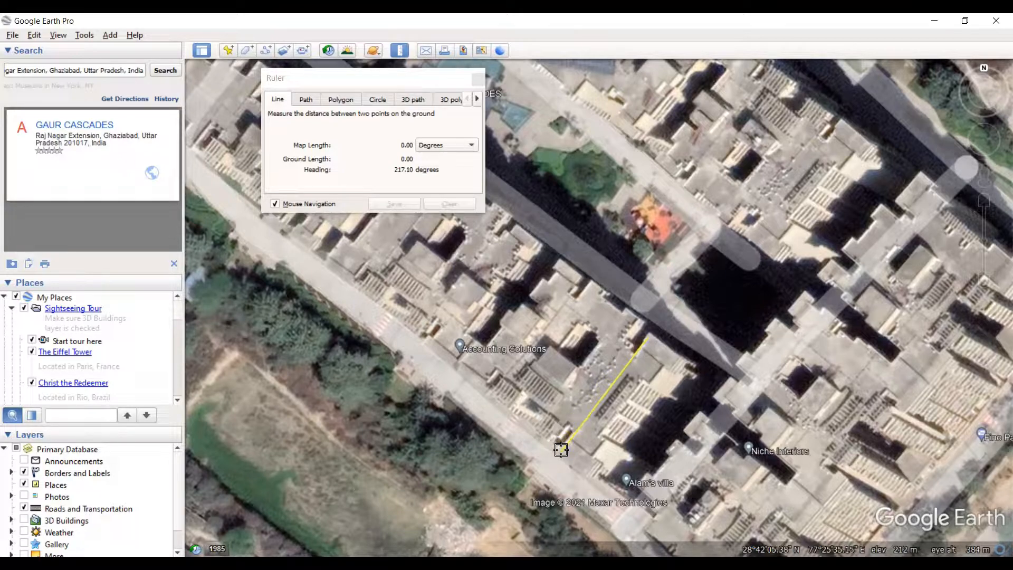
click(562, 451)
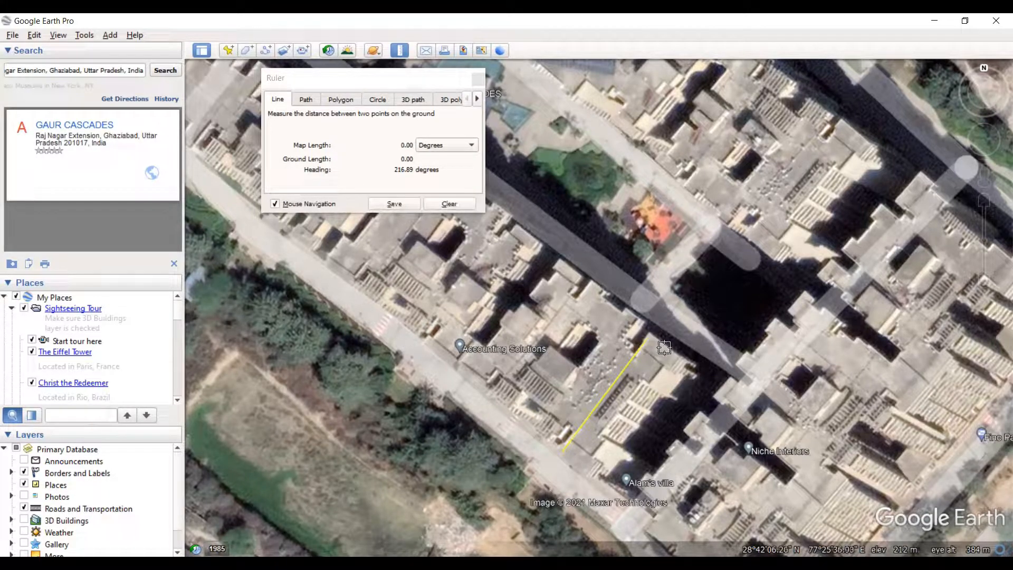
- Fine-tune both endpoints of the ruler line to follow the building's alignment and check its heading
drag(649, 344, 654, 336)
click(650, 334)
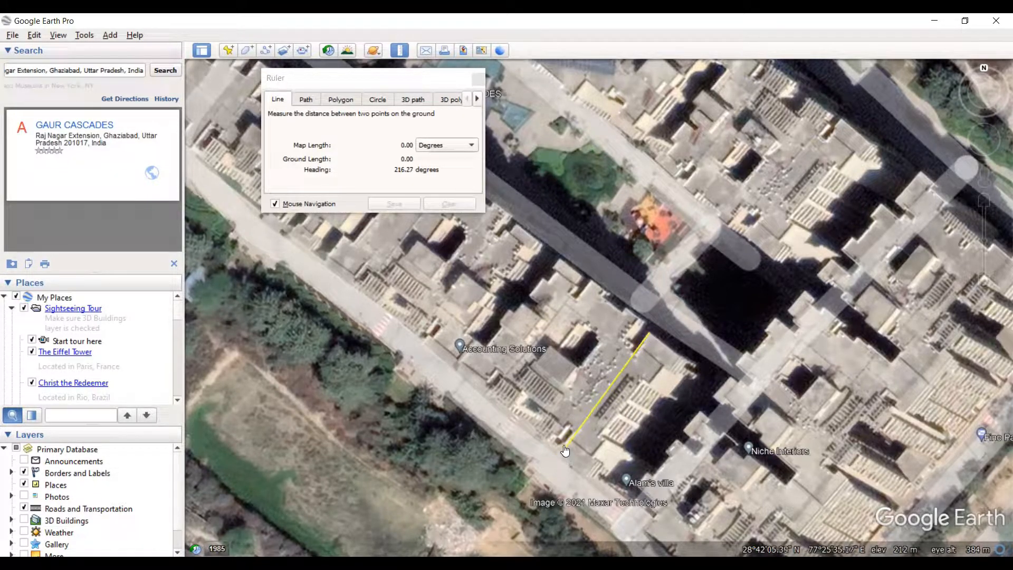
click(560, 448)
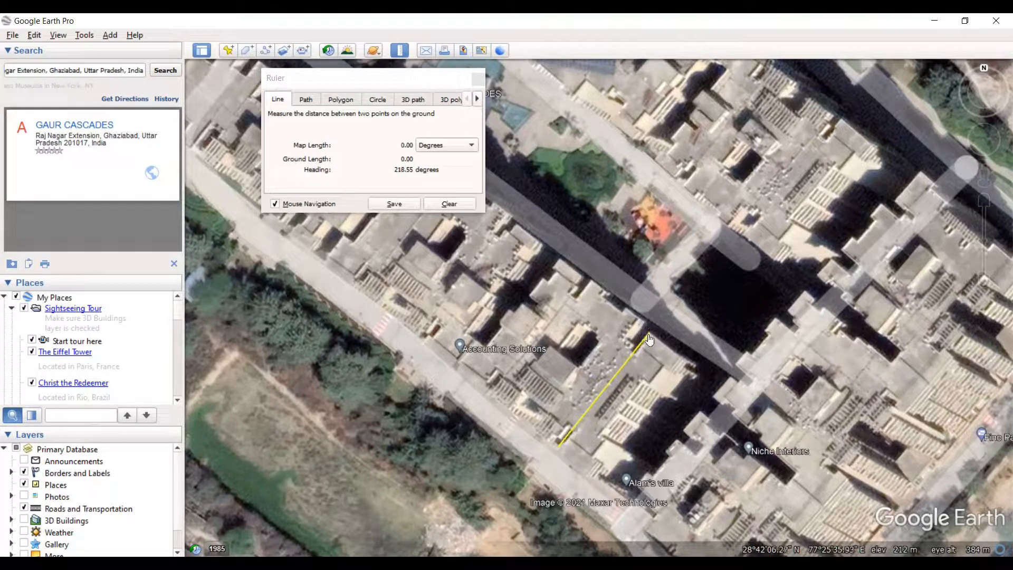
drag(649, 339, 647, 336)
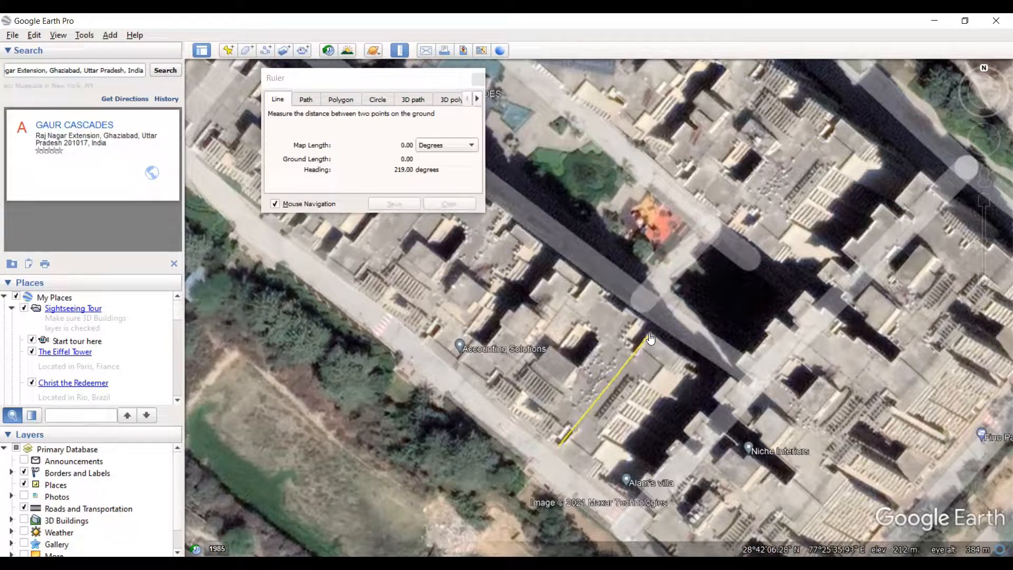
click(560, 448)
drag(558, 441, 562, 449)
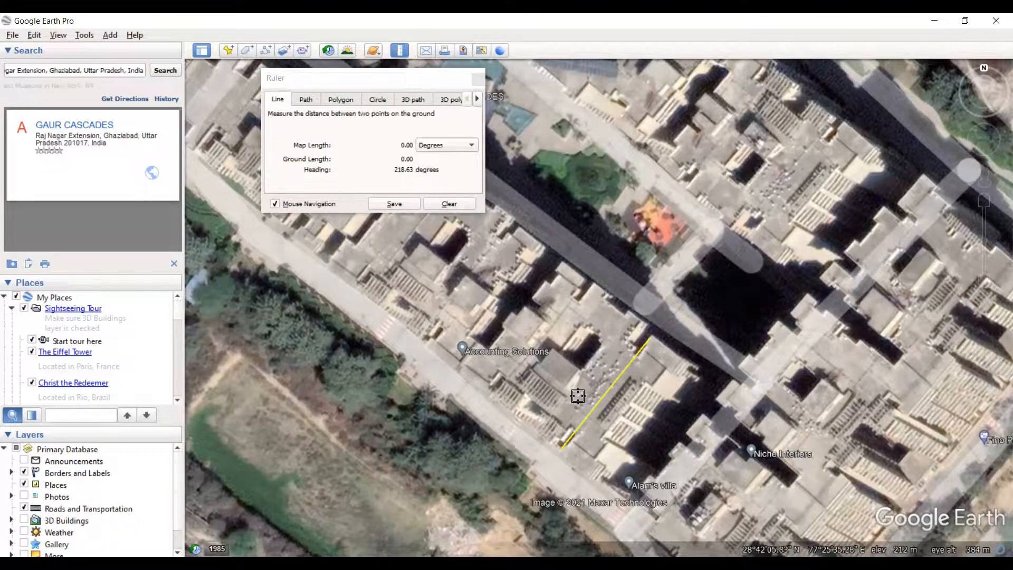
scroll(561, 376, up, 1)
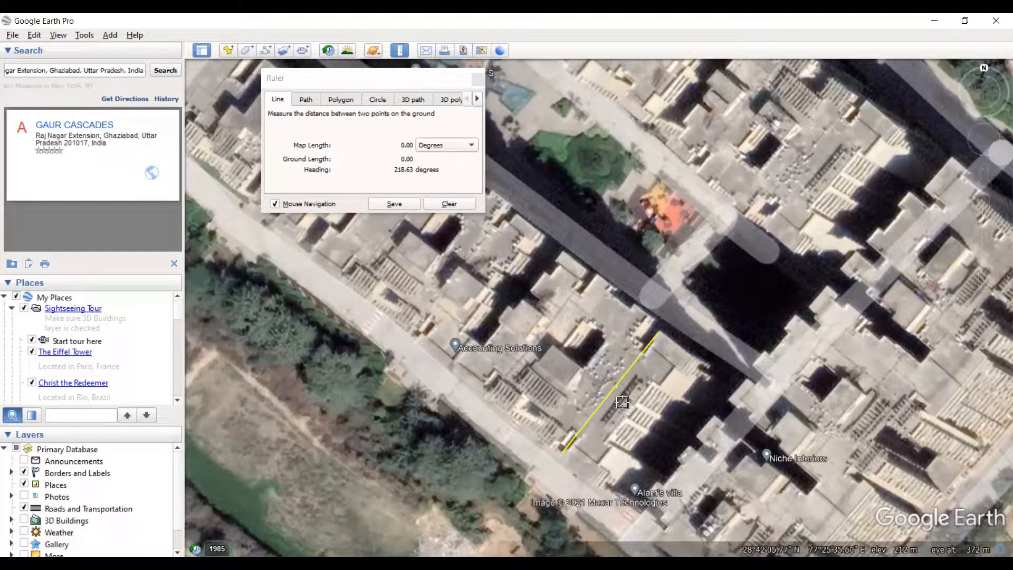
scroll(675, 404, down, 2)
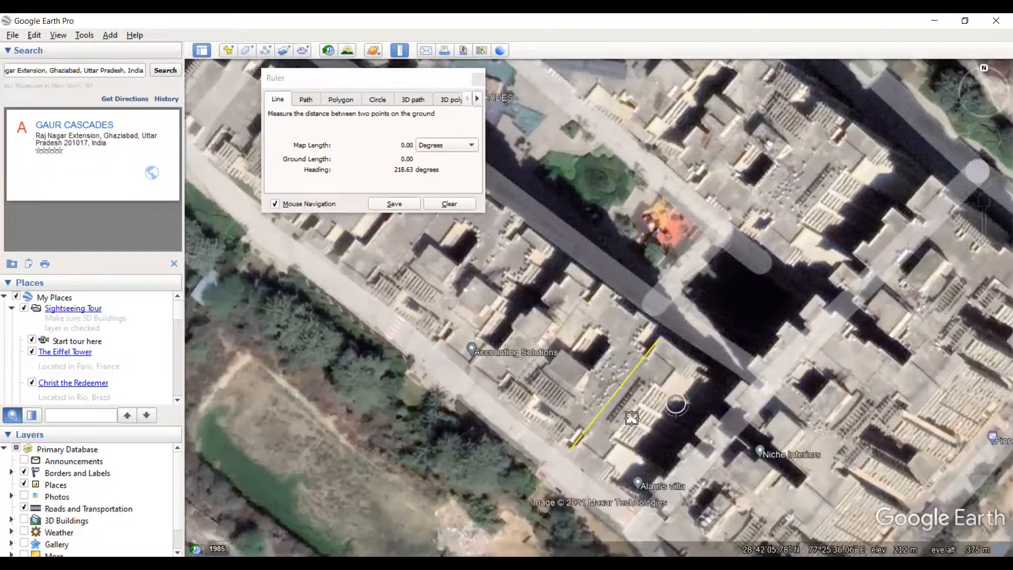
scroll(612, 419, up, 1)
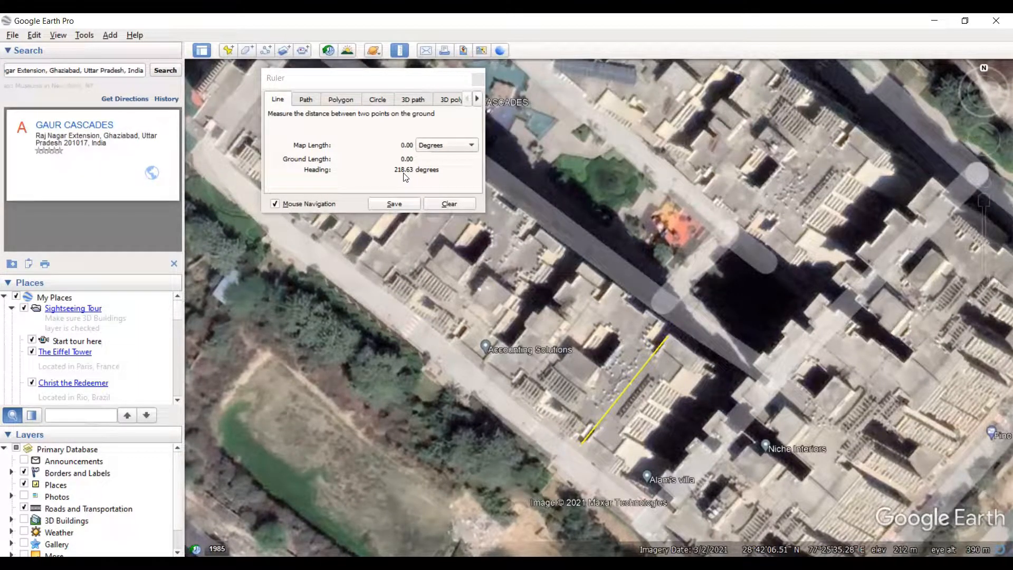
click(582, 442)
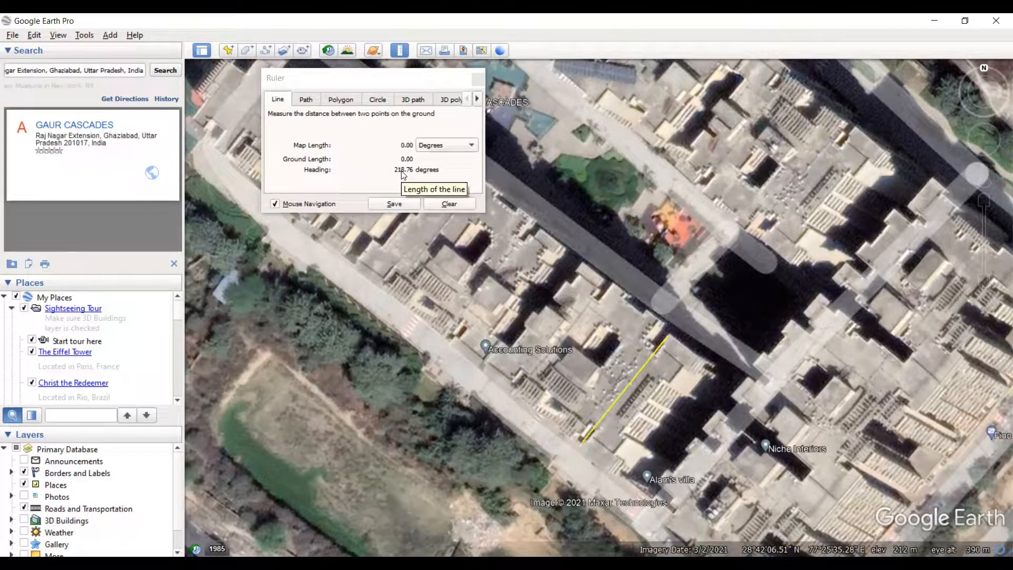
- Shift both ends of the ruler line to the block's southeastern end wall to measure that wall's heading
drag(582, 442, 610, 471)
drag(666, 344, 701, 366)
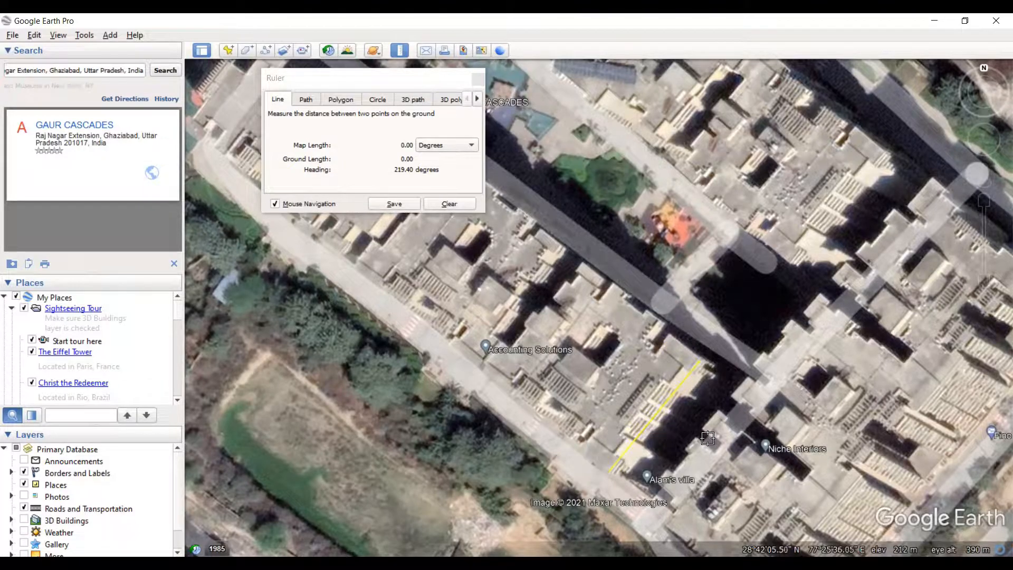
scroll(696, 438, down, 1)
scroll(623, 401, up, 1)
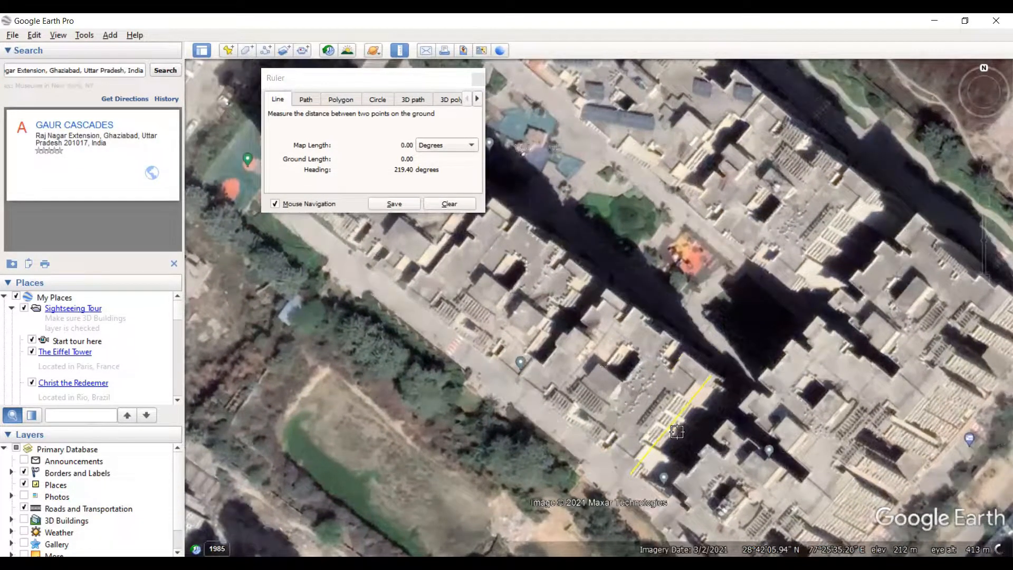
scroll(713, 398, down, 2)
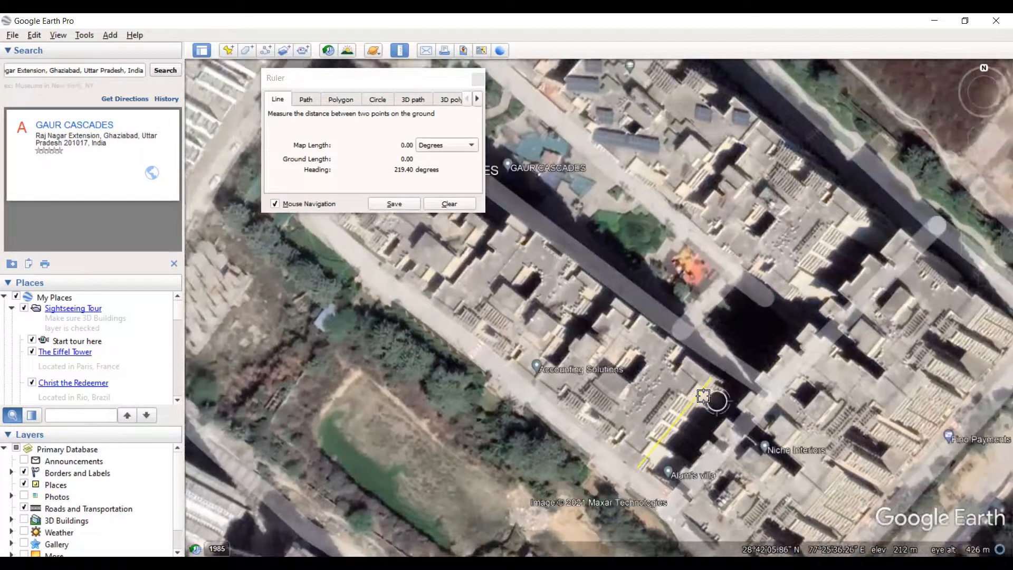
scroll(685, 381, up, 1)
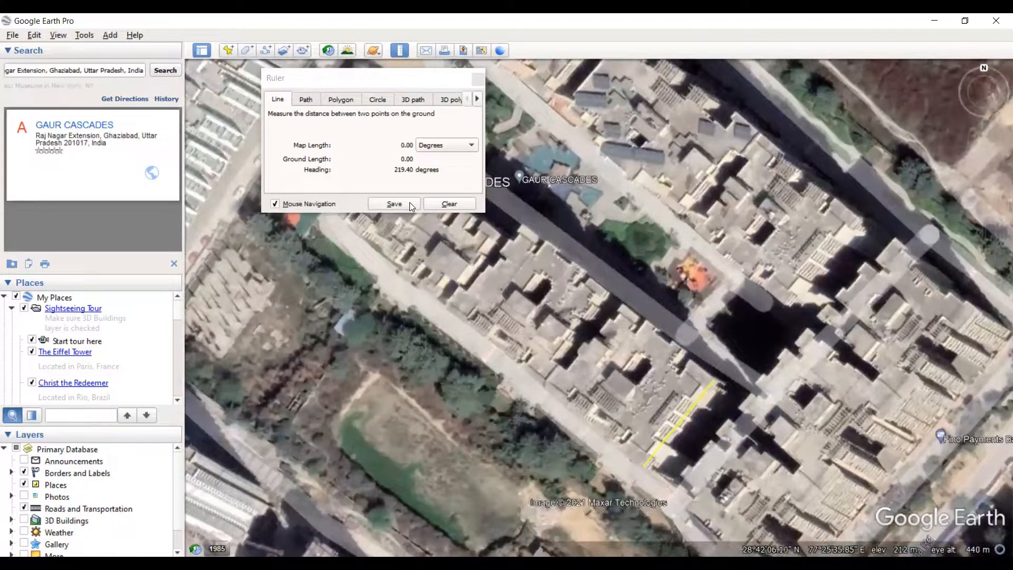
scroll(649, 395, down, 1)
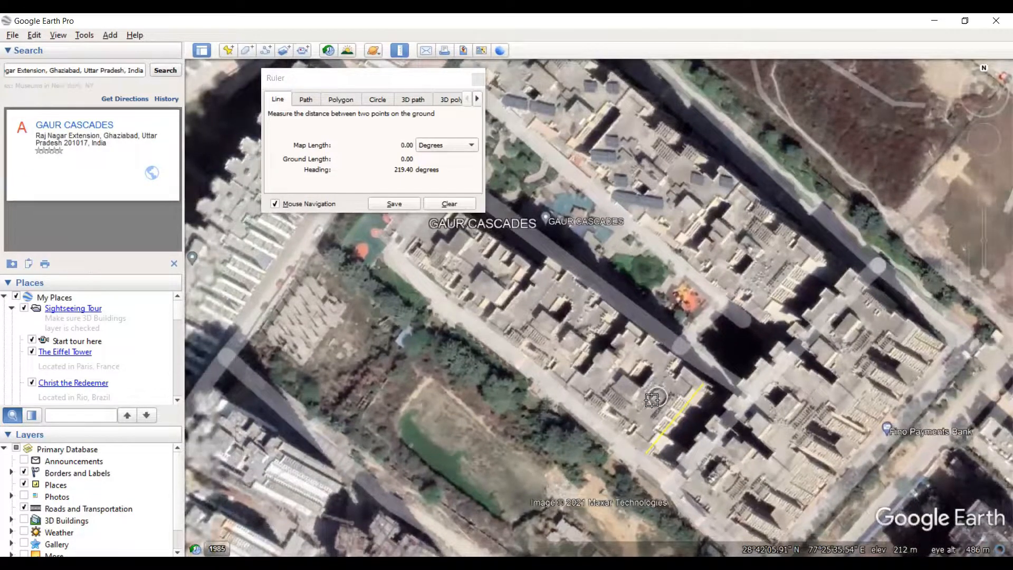
scroll(653, 408, down, 1)
scroll(653, 407, up, 1)
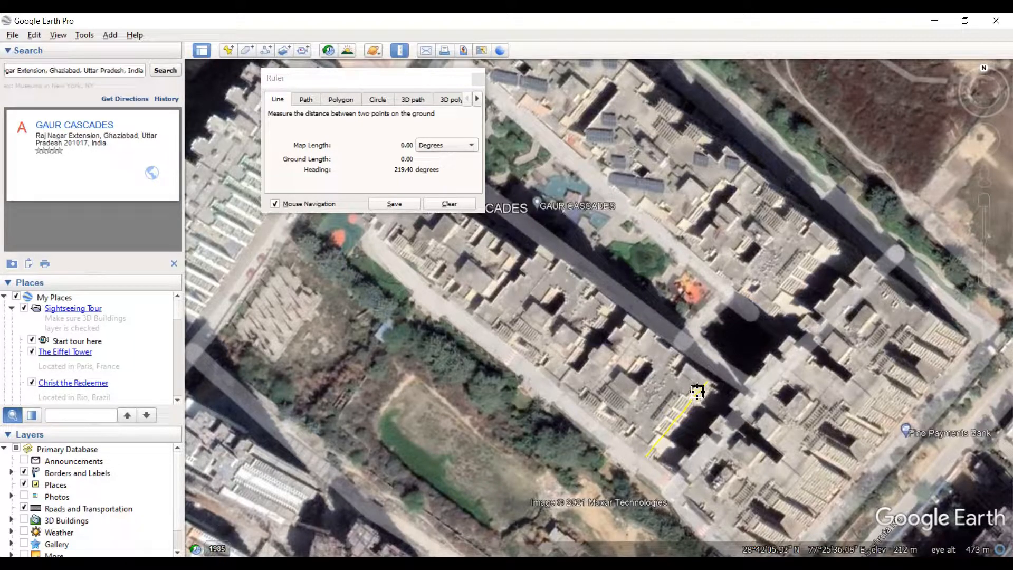
drag(707, 383, 706, 383)
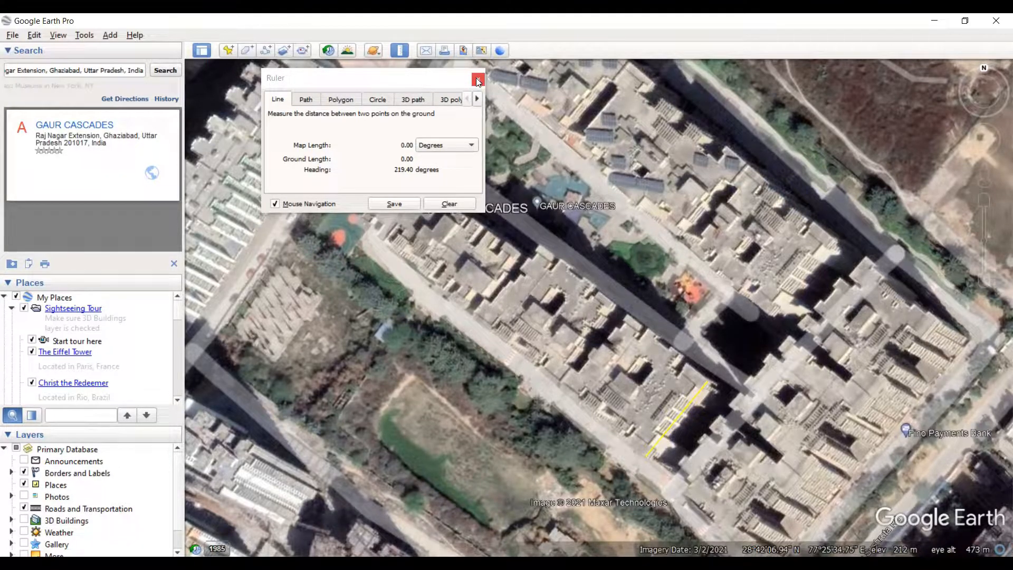
- Reset the view's tilt and compass with the end-wall ruler line still in place
click(83, 36)
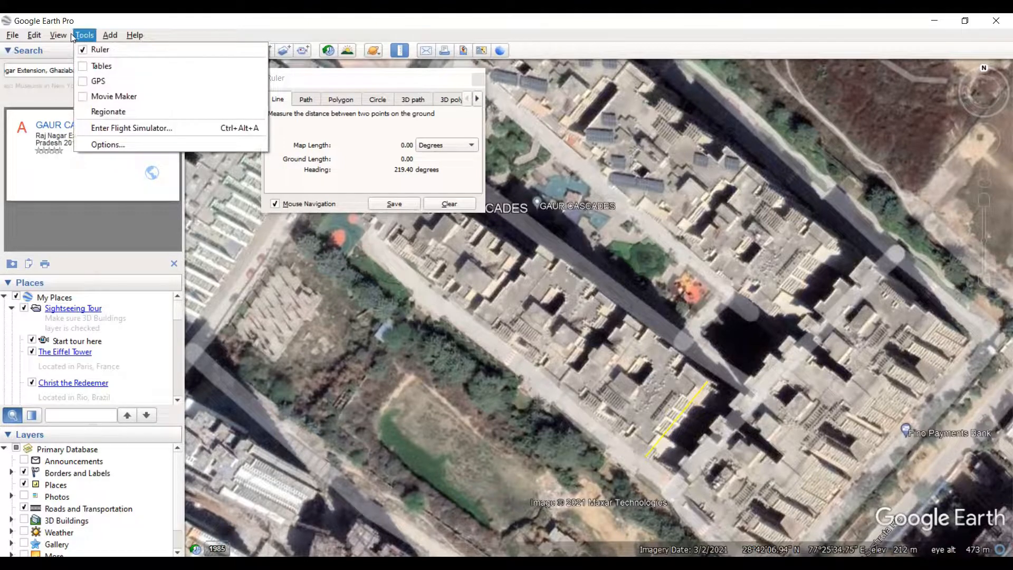
mouse_move(57, 36)
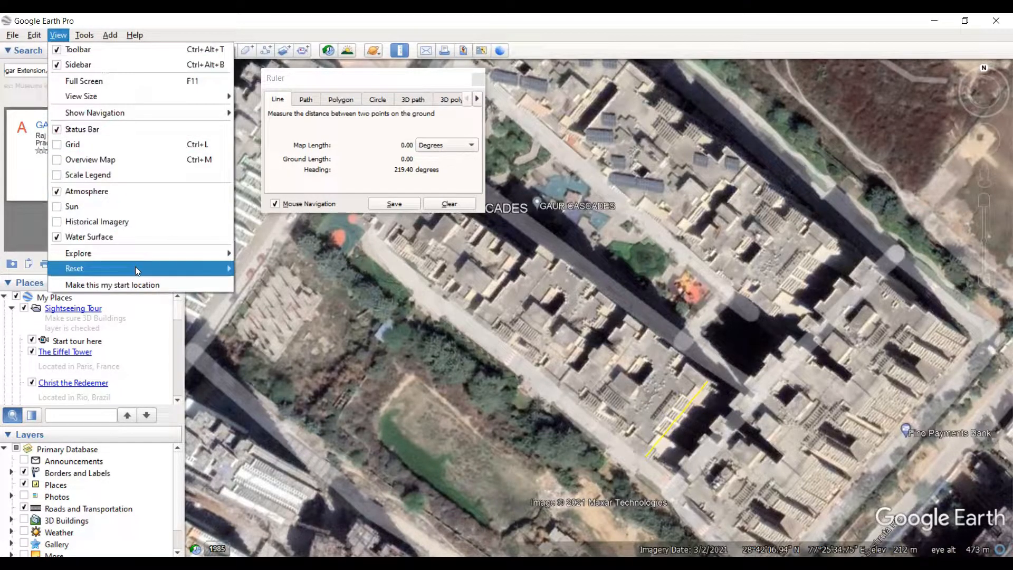
mouse_move(135, 268)
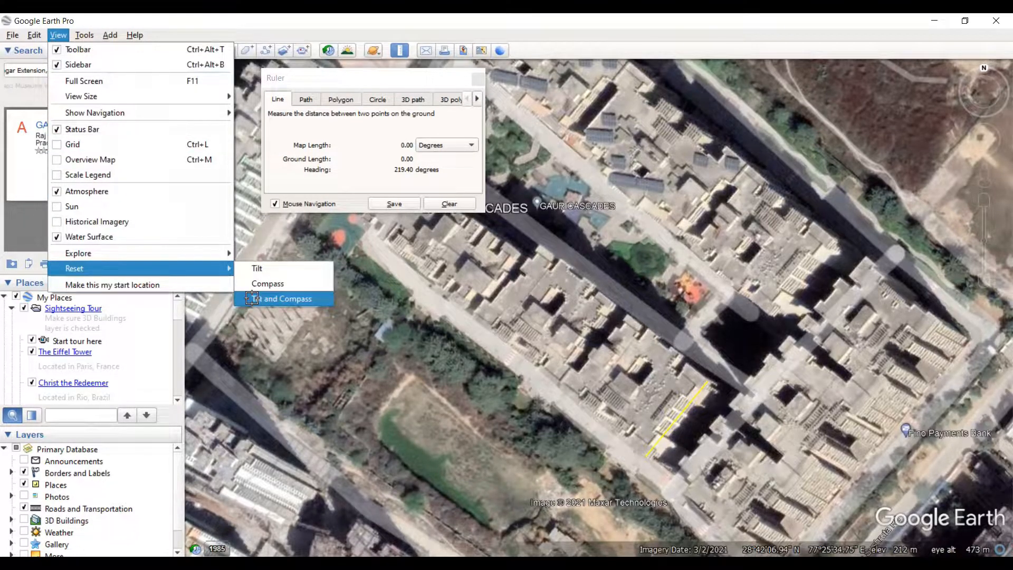
click(253, 299)
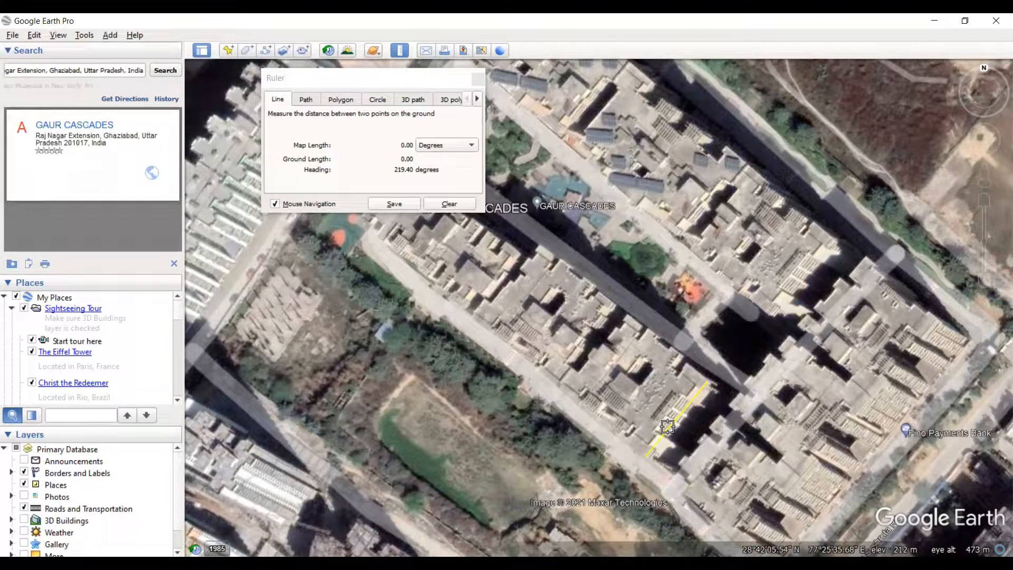
- Show a wider area around the Gaur Cascades blocks and reset both tilt and compass once more
scroll(653, 388, down, 1)
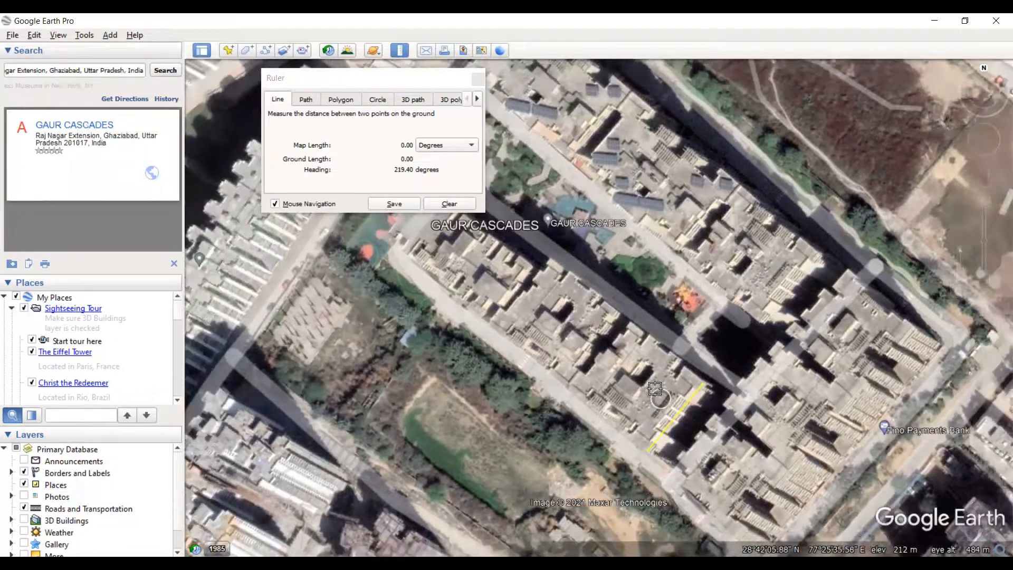
scroll(653, 384, up, 2)
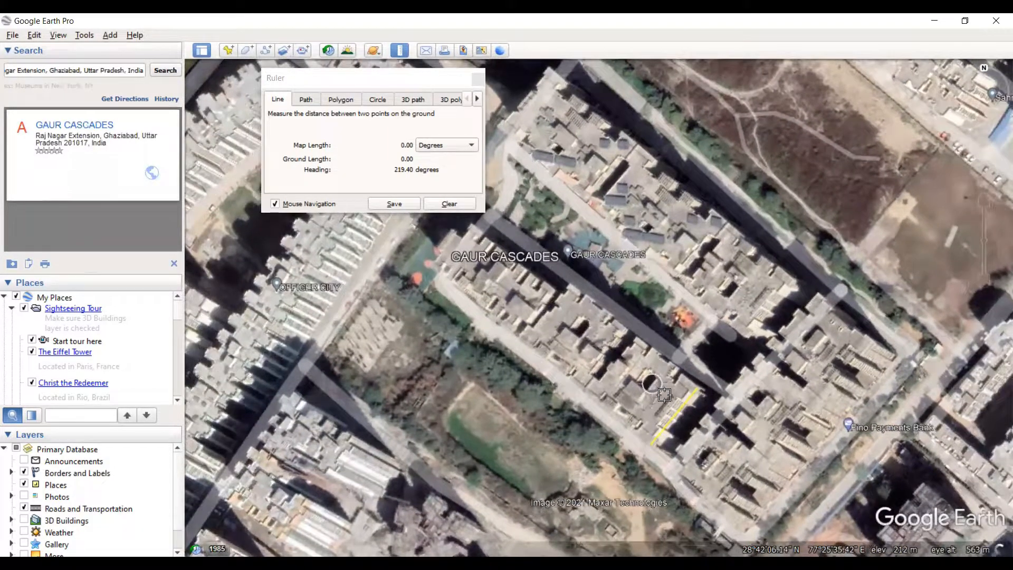
scroll(653, 377, down, 2)
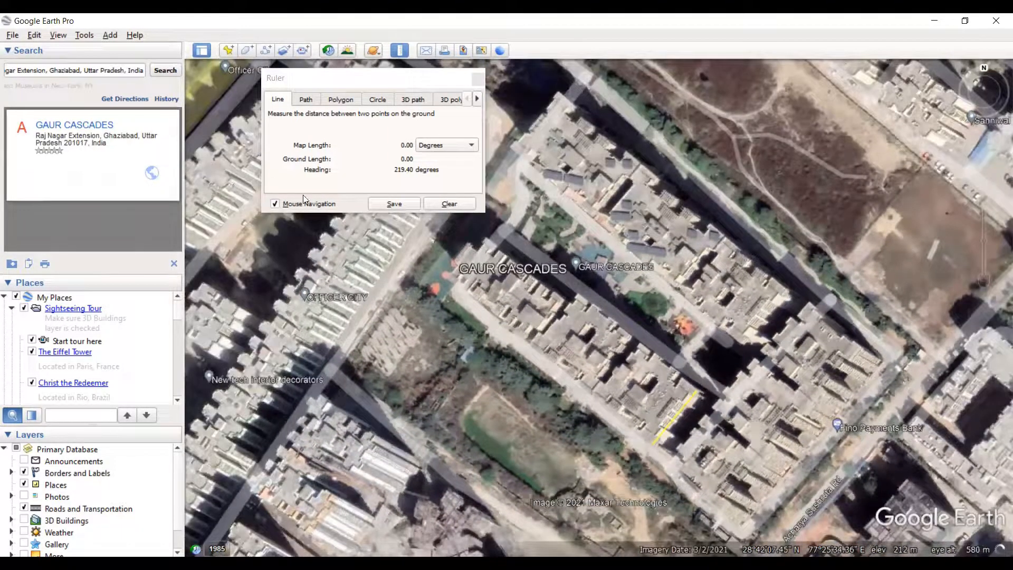
click(34, 36)
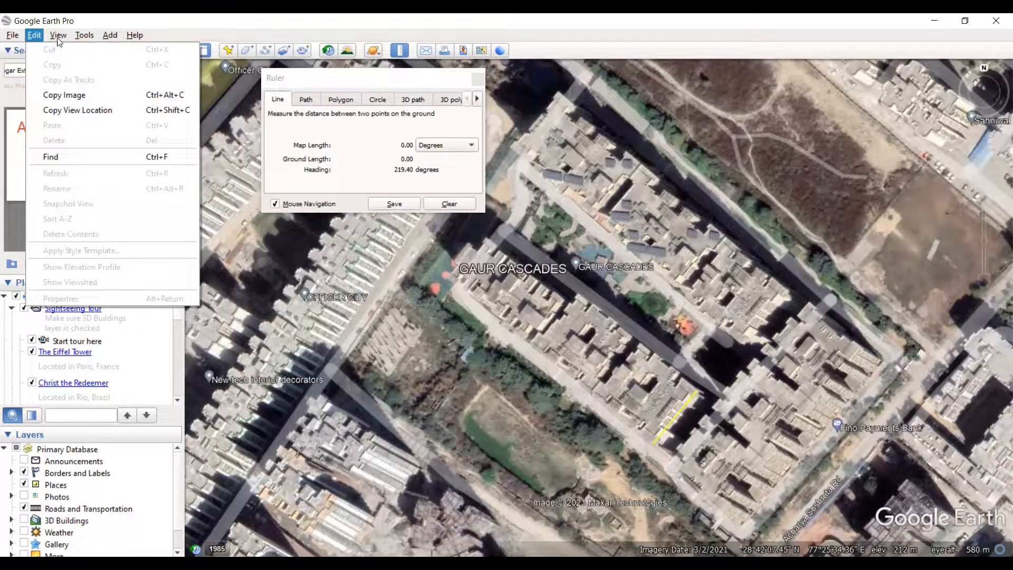
mouse_move(58, 37)
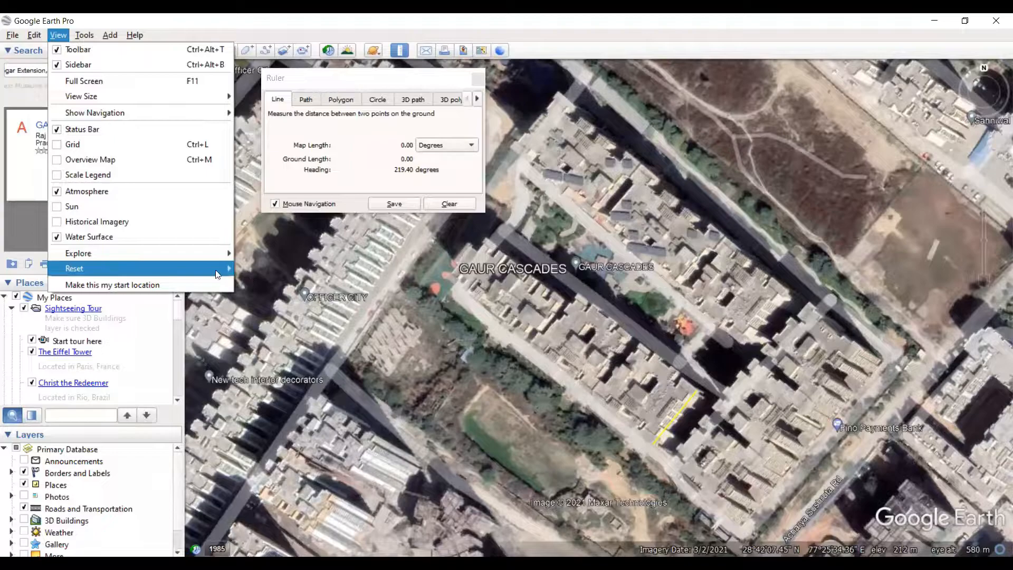
mouse_move(214, 263)
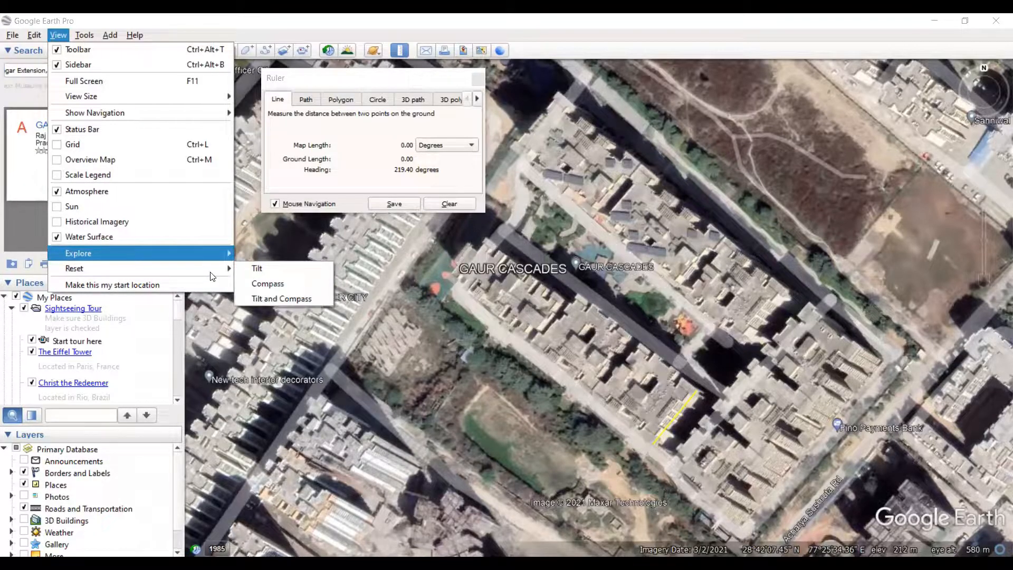
click(272, 298)
- Close the ruler and clear the end-wall line from the imagery
scroll(649, 398, up, 1)
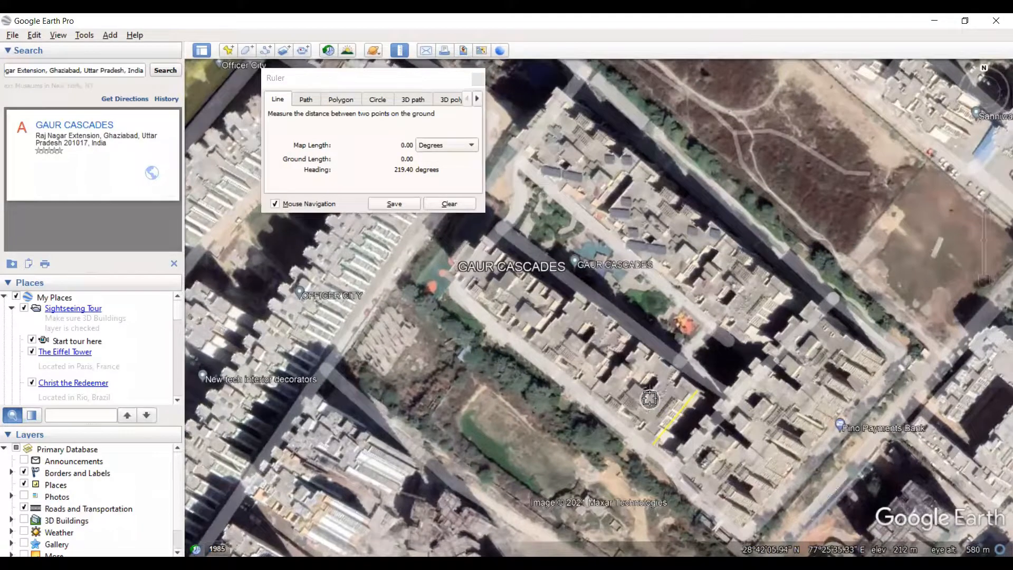
scroll(651, 388, up, 3)
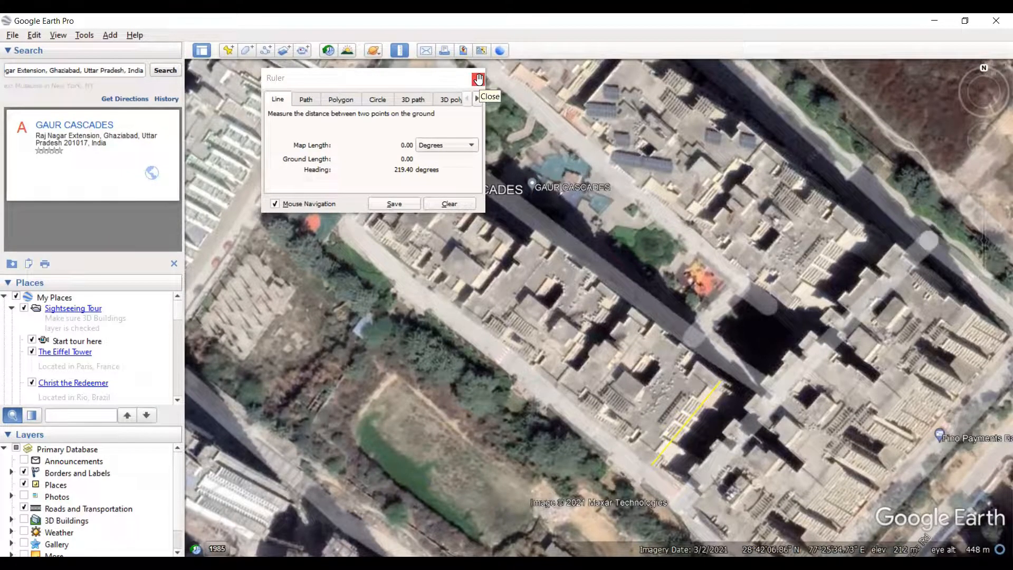
scroll(684, 331, down, 3)
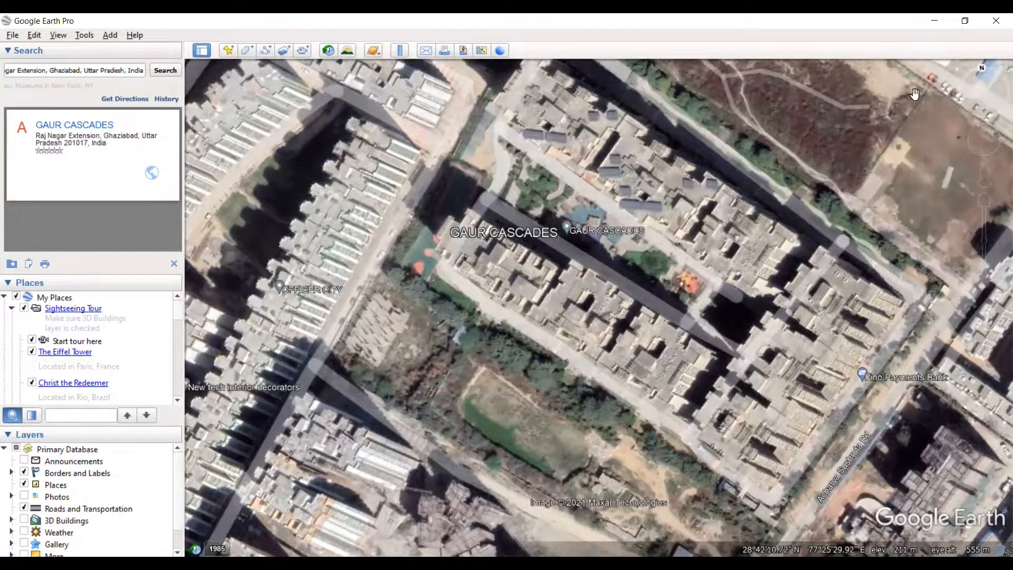
- Turn the view to face north and reset its tilt and compass
mouse_move(980, 71)
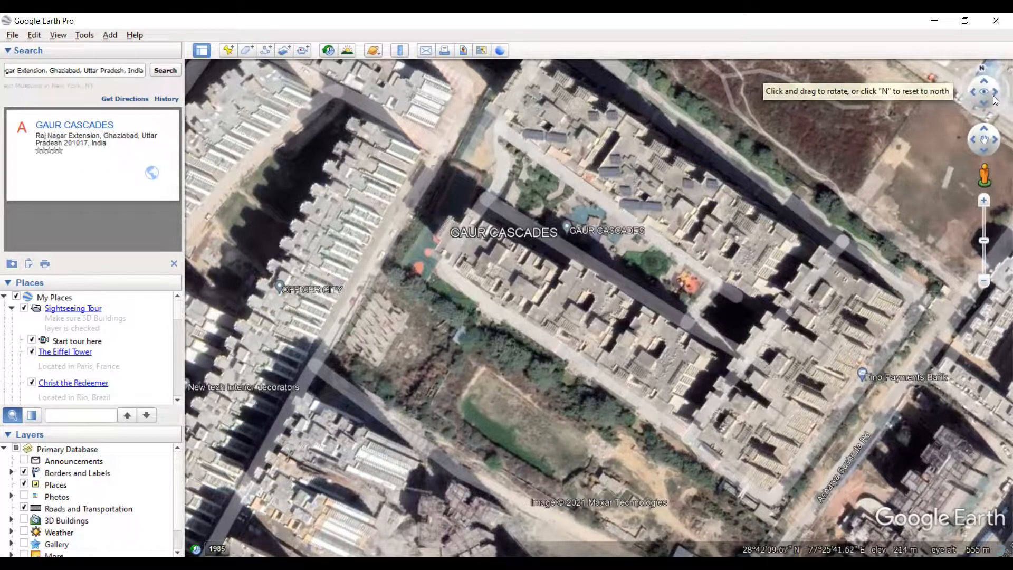
click(981, 71)
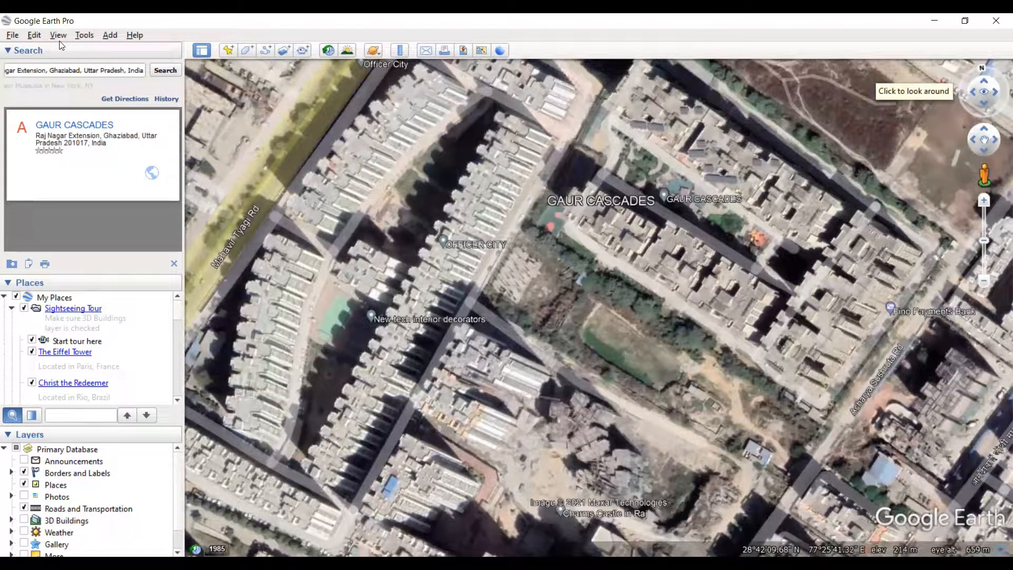
key(alt+v)
mouse_move(110, 264)
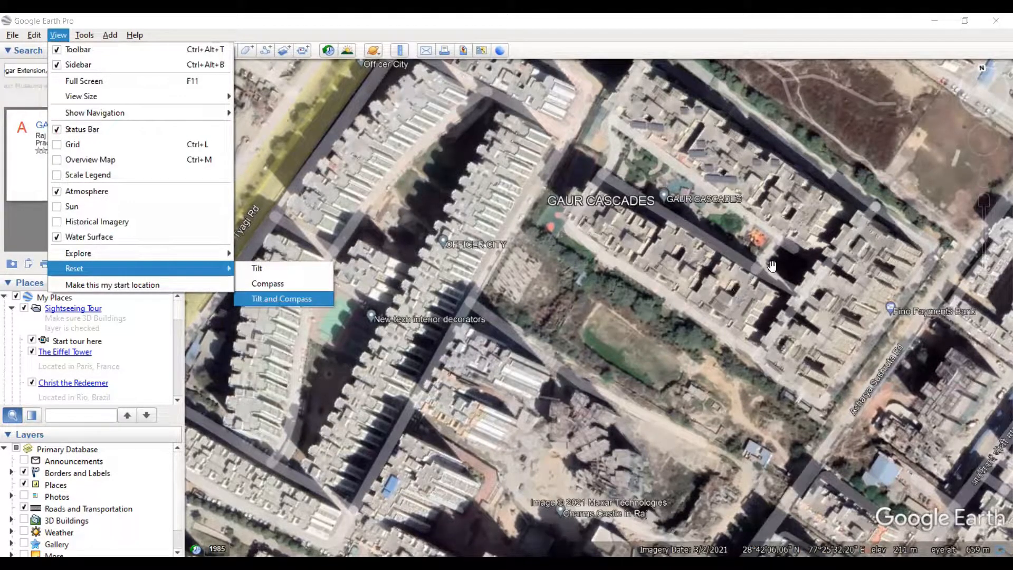
key(Return)
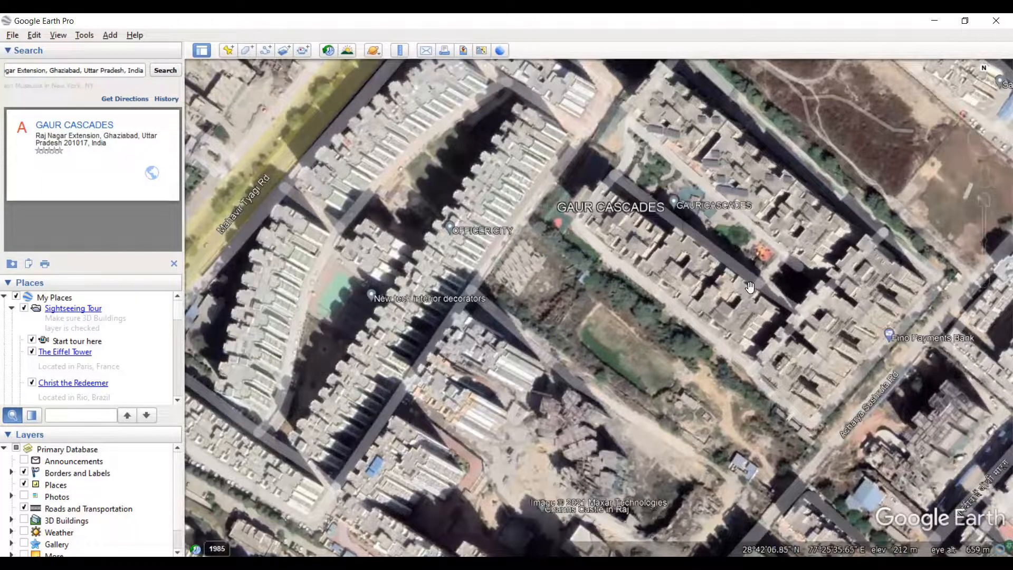
- Measure the heading of the southwestern block's southeastern end wall, from its southwest corner to its northeast corner
scroll(762, 305, up, 1)
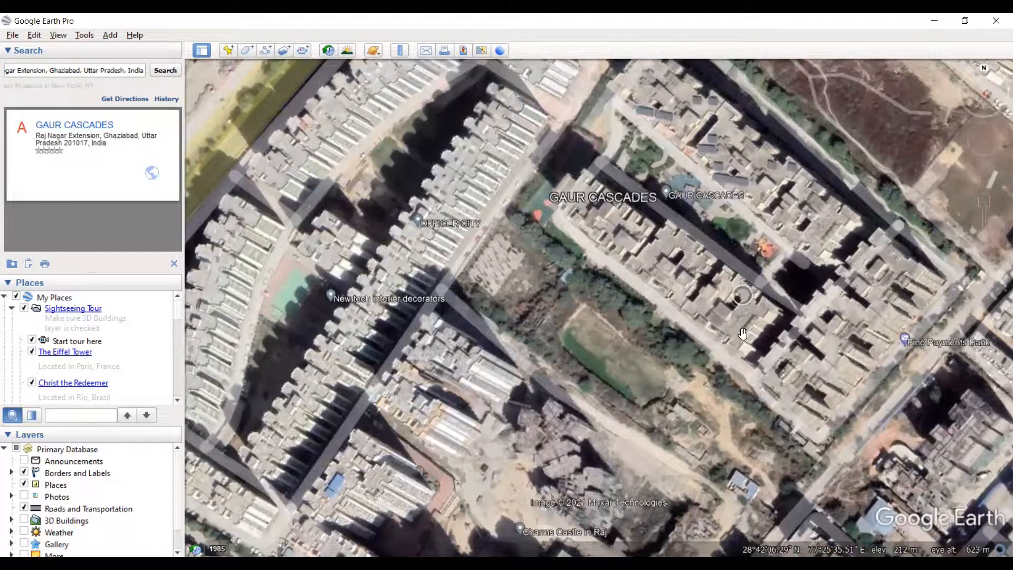
click(401, 52)
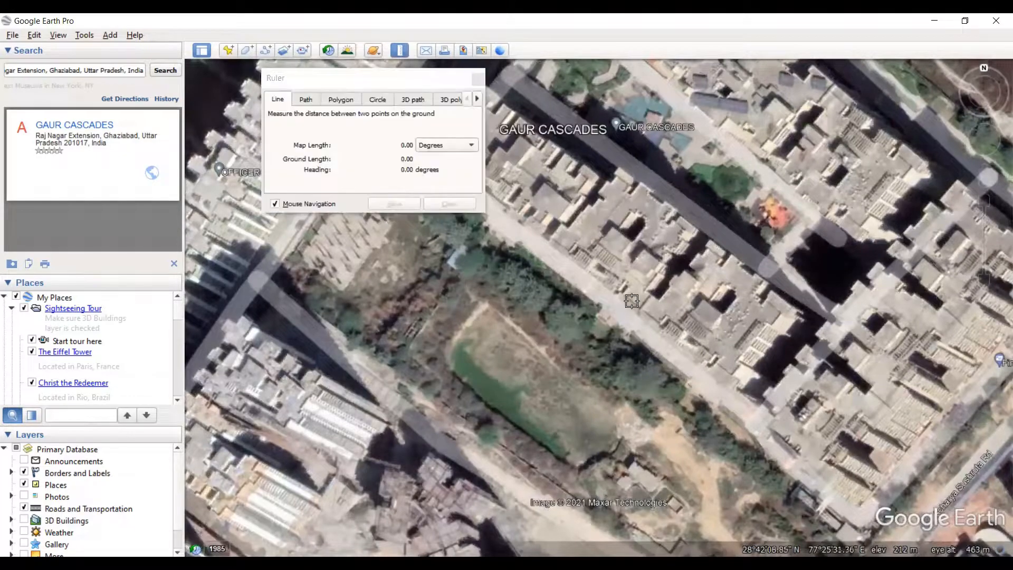
click(725, 385)
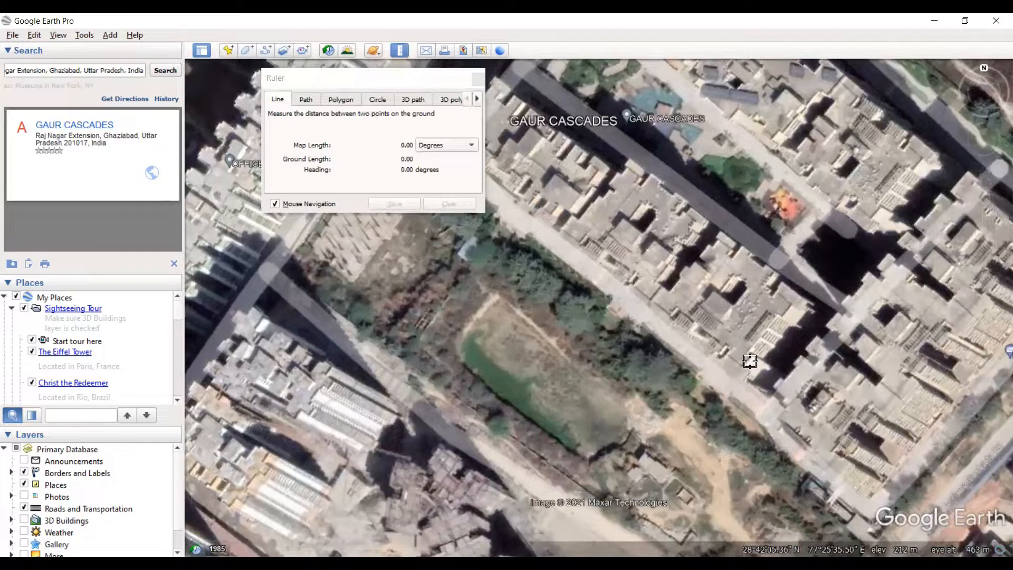
click(794, 293)
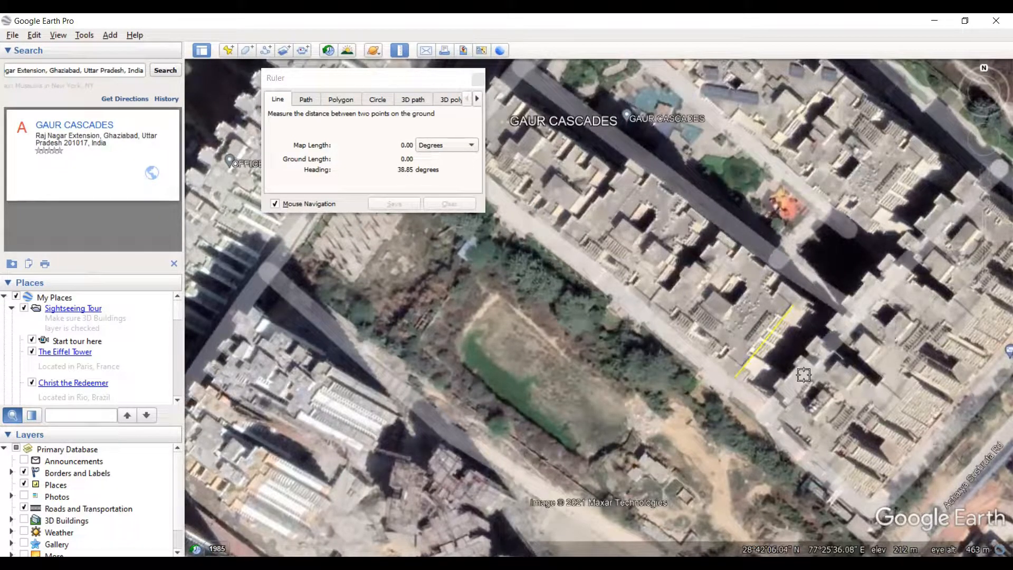
- Measure the heading of a line across the roof northwest of the end wall and remeasure the end wall itself
click(733, 375)
click(693, 338)
click(755, 260)
drag(690, 342, 692, 343)
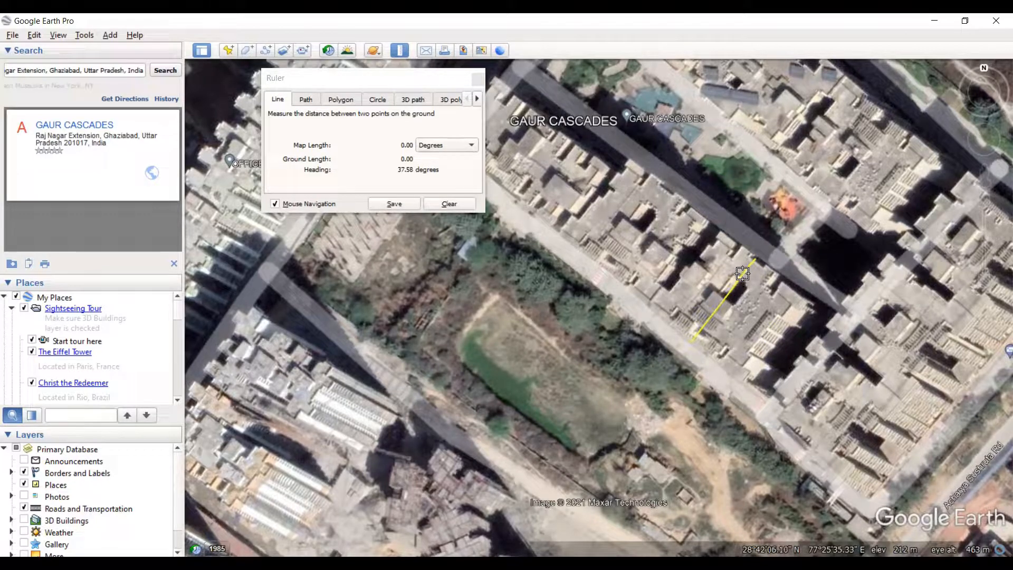
click(735, 373)
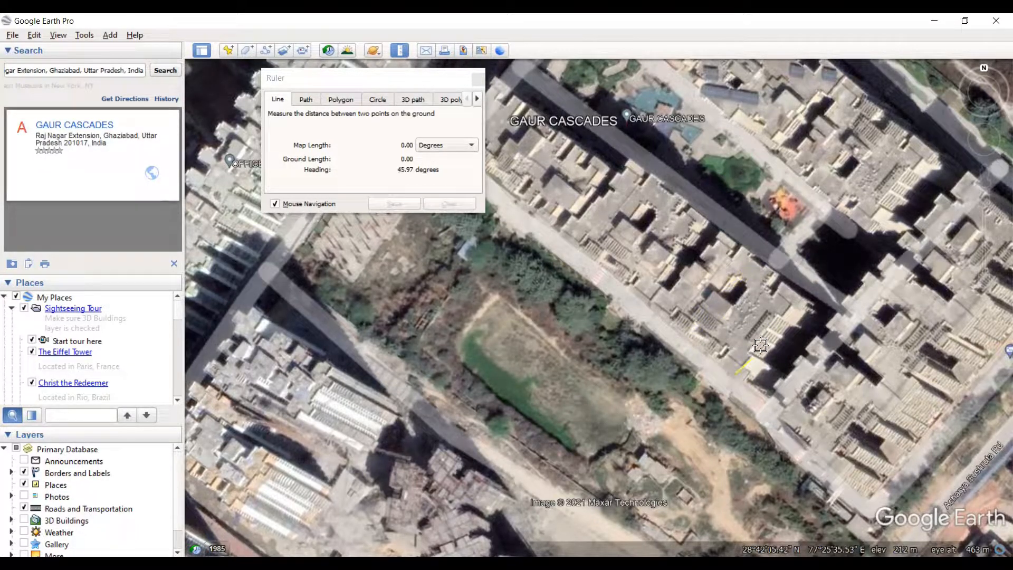
click(797, 294)
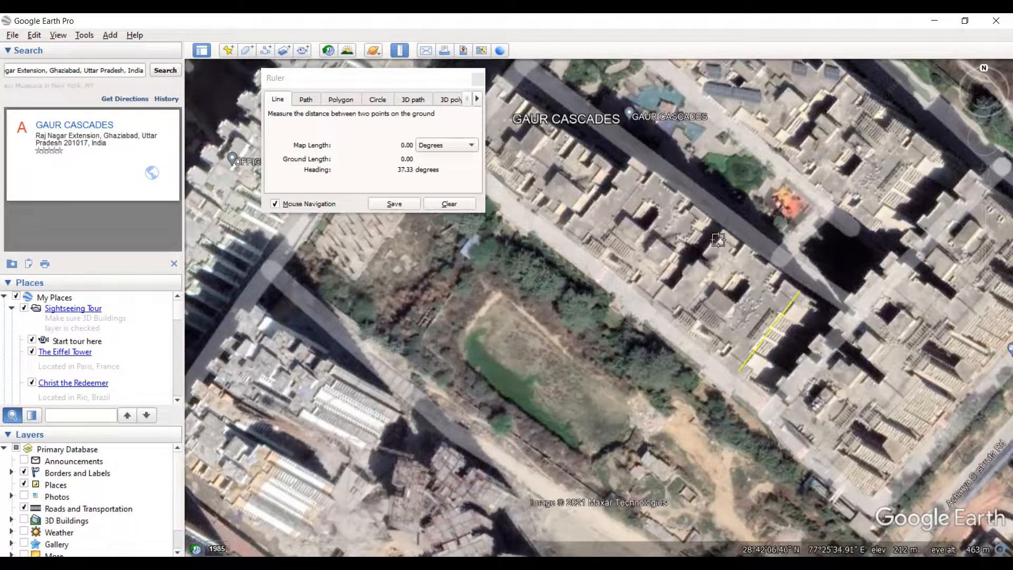
- Measure the heading of a line across the roof beside the Accounting Solutions marker, from the block's northeast edge to its southwest edge
click(721, 231)
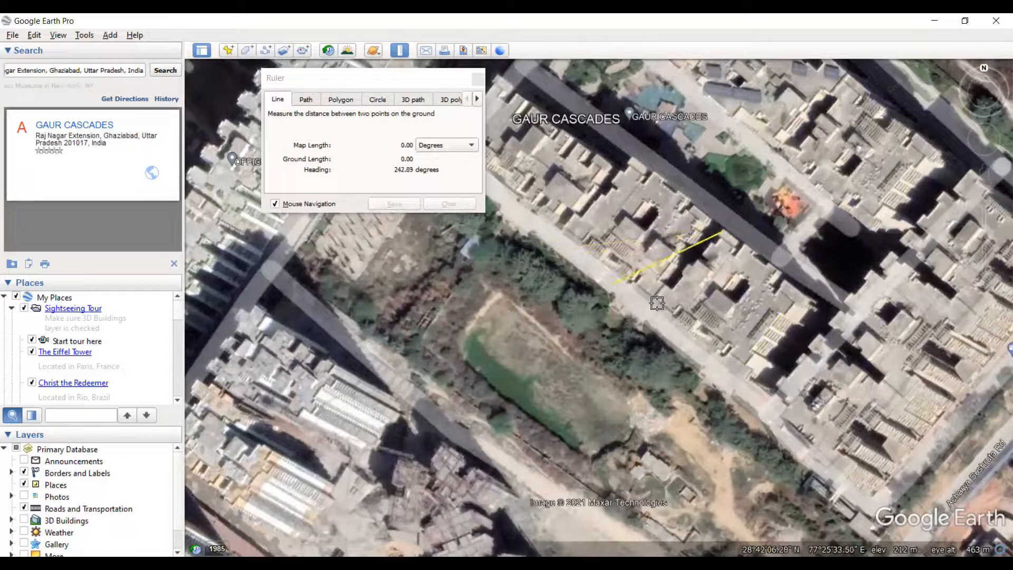
scroll(657, 311, up, 1)
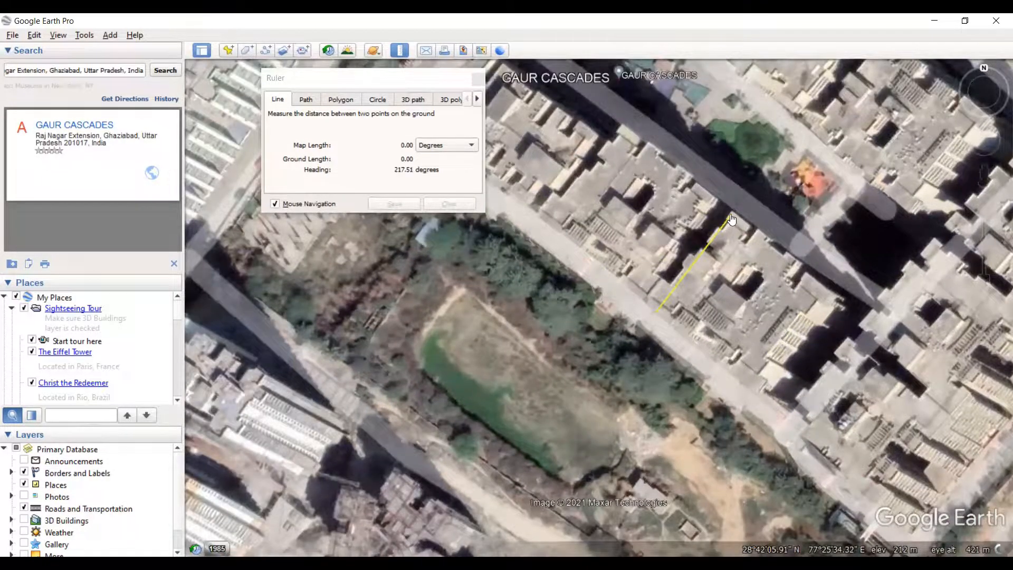
click(732, 215)
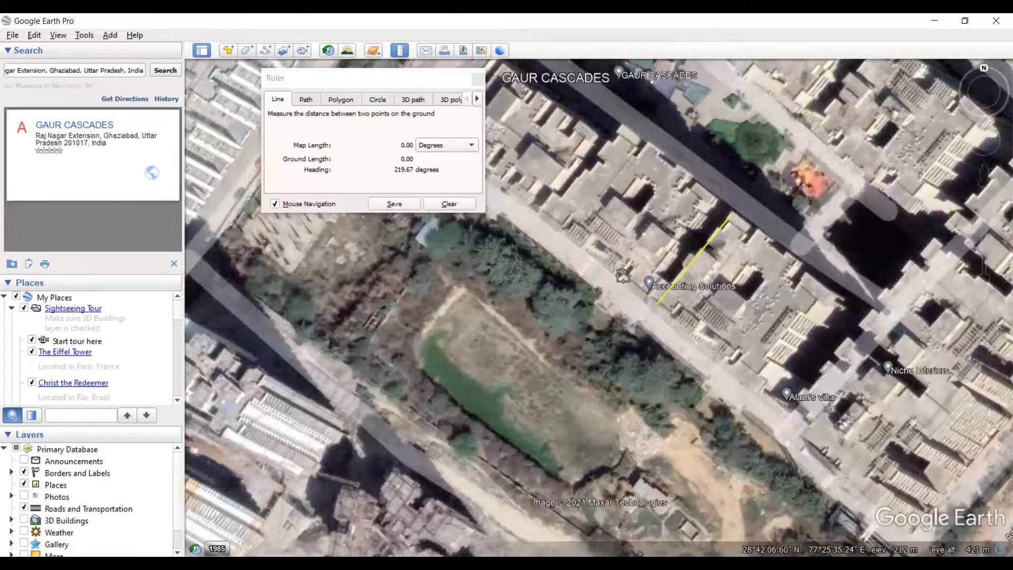
scroll(685, 338, up, 1)
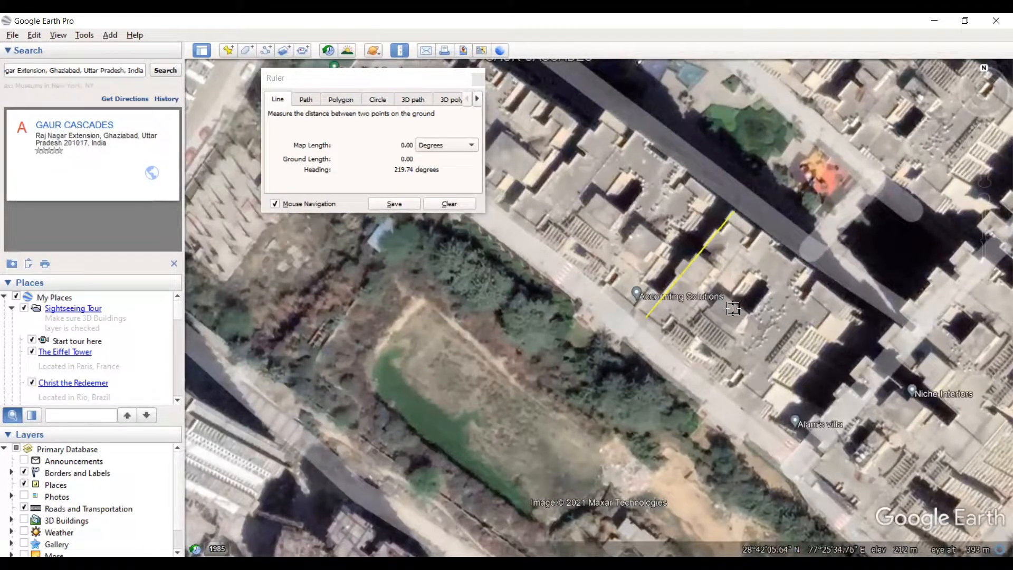
- Clear the finished line by closing the ruler, and reopen it in line mode for a fresh measurement
click(695, 359)
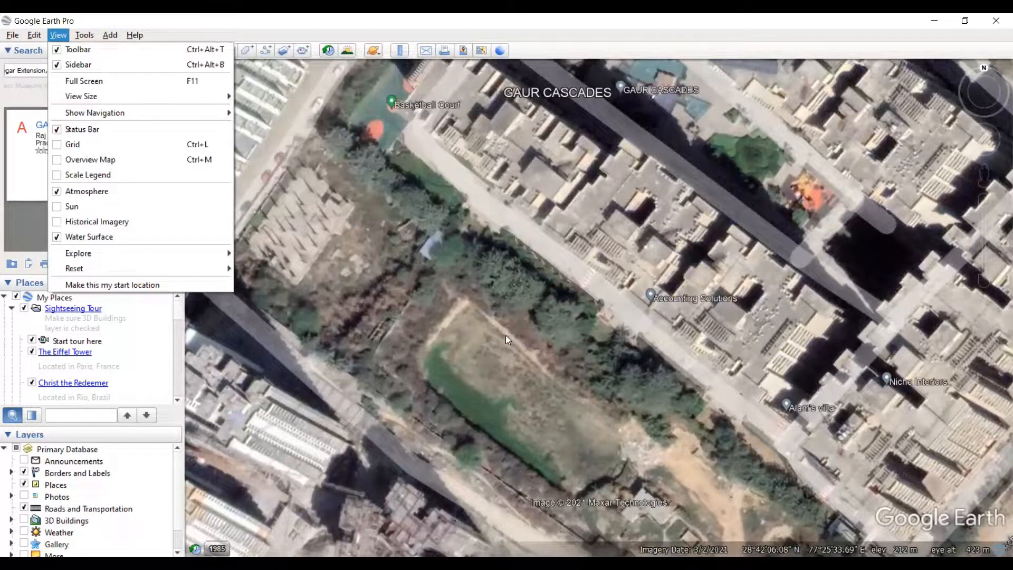
key(r)
click(792, 310)
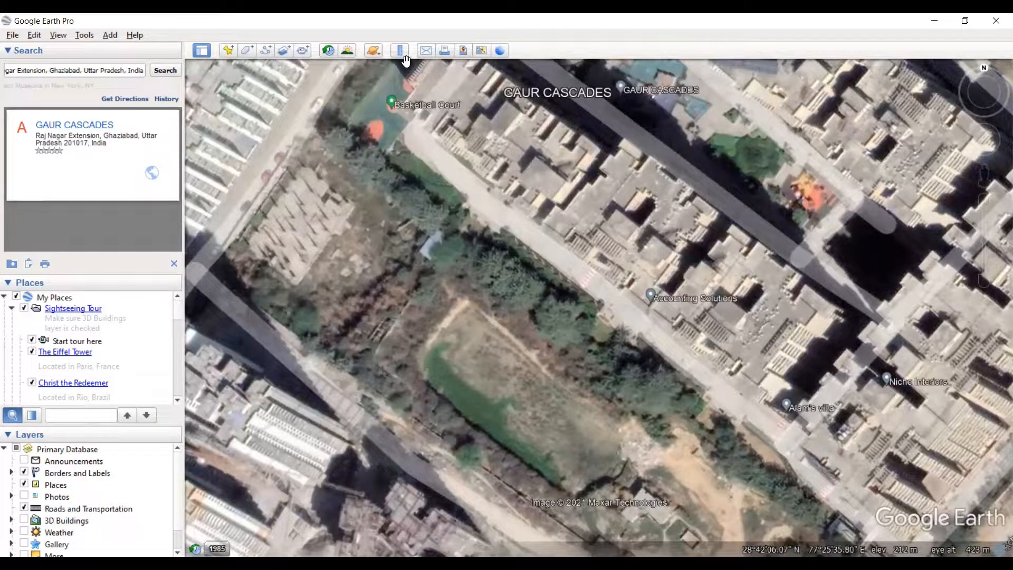
click(400, 50)
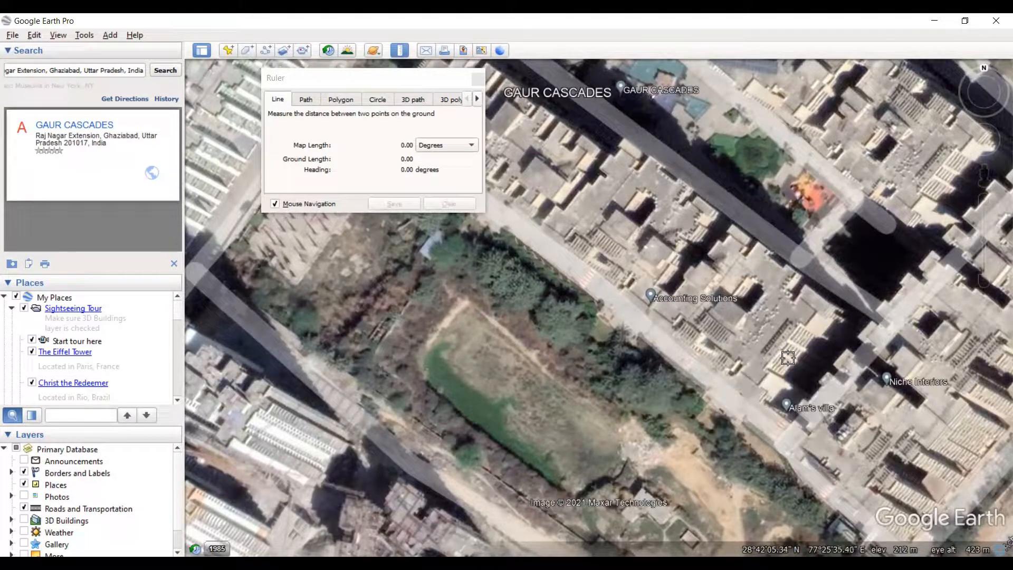
- Measure the heading of the southwestern block's southeastern end wall from southwest to northeast, fine-tuning both endpoints
click(741, 393)
click(821, 294)
drag(741, 395, 744, 395)
drag(821, 295, 821, 298)
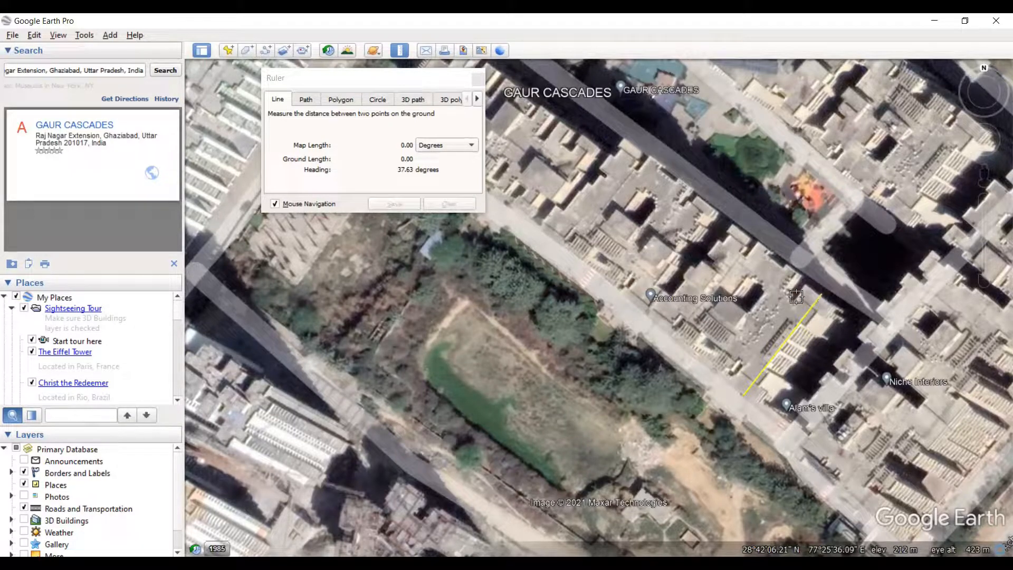
- Measure the heading across the roof beside the Accounting Solutions marker from northeast to southwest, and remeasure the southeastern end wall
click(732, 222)
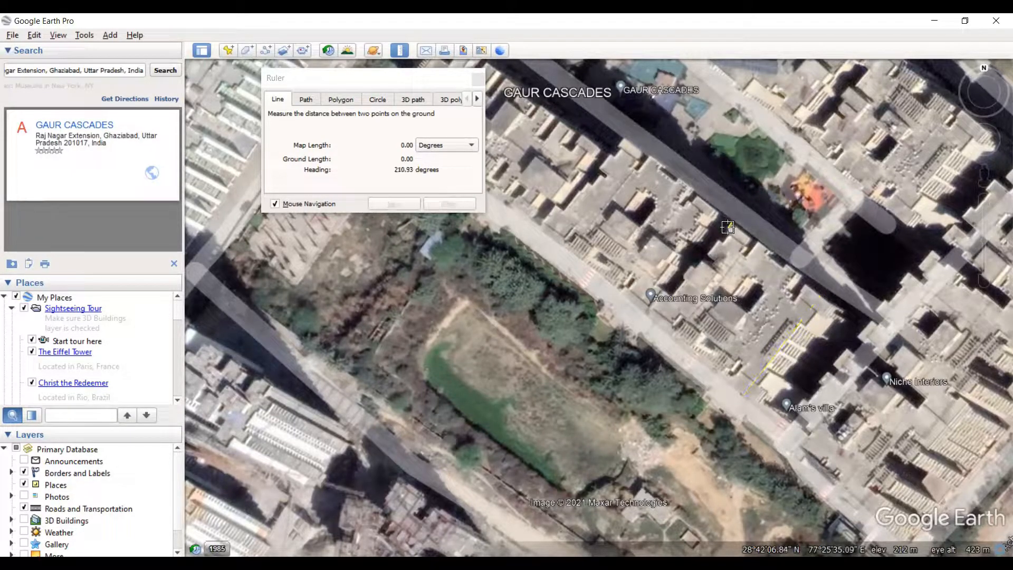
click(659, 316)
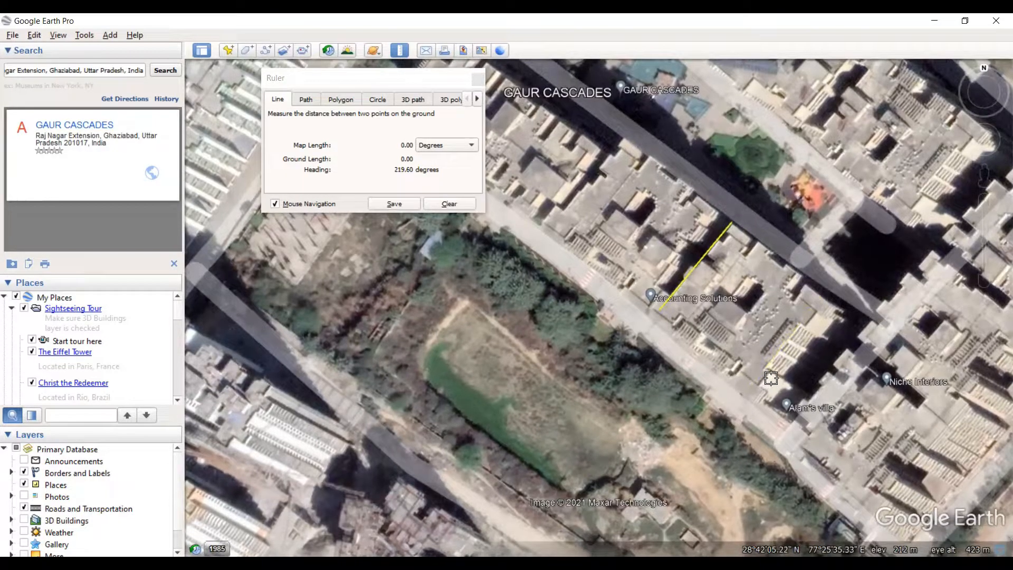
click(747, 389)
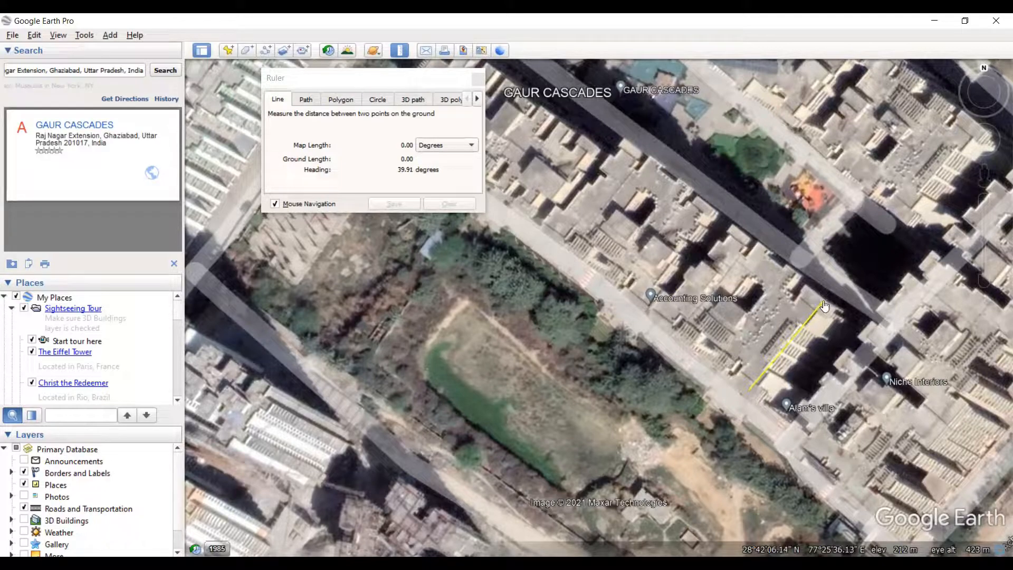
click(842, 312)
click(751, 391)
click(820, 303)
click(821, 305)
drag(821, 307, 821, 304)
drag(822, 305, 820, 304)
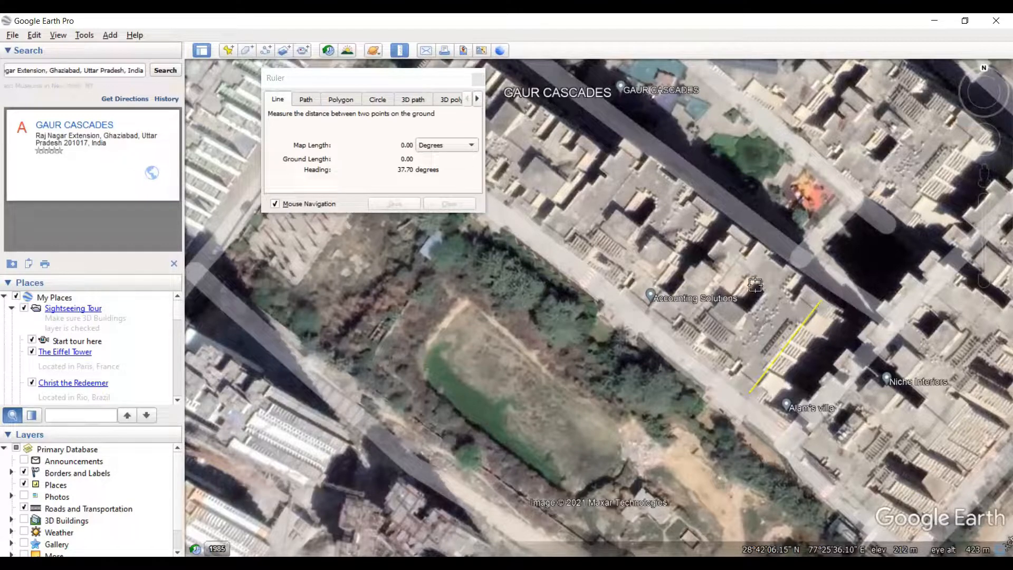
- Remeasure the heading across the roof beside the Accounting Solutions marker, starting at the southwest edge and adjusting both endpoints
click(665, 306)
drag(669, 305, 732, 225)
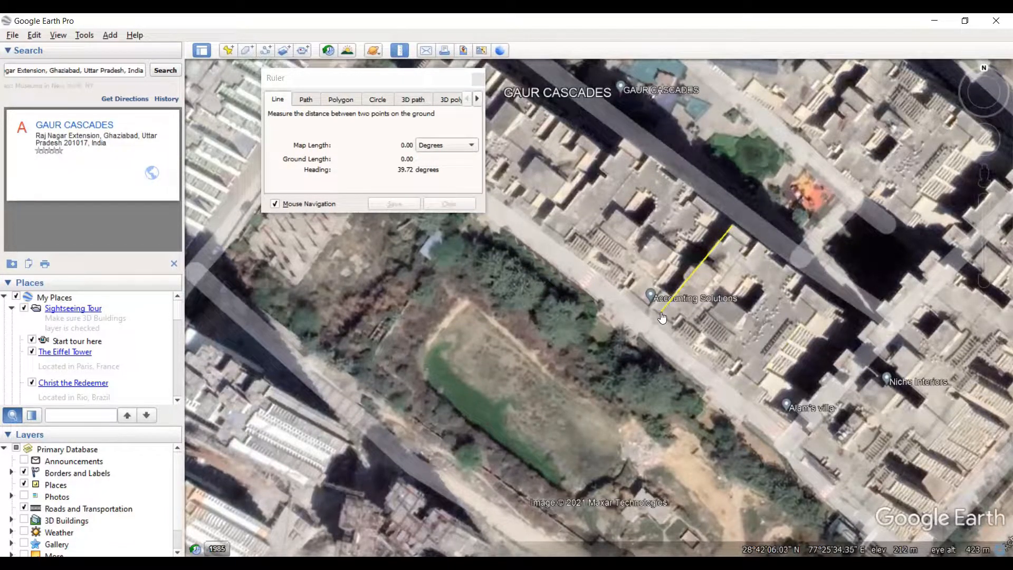
drag(662, 318, 659, 320)
drag(731, 229, 732, 234)
- Clear the ruler line and measure the heading of the shorter wall beside the Accounting Solutions marker, adjusting its southwest end
scroll(812, 341, down, 2)
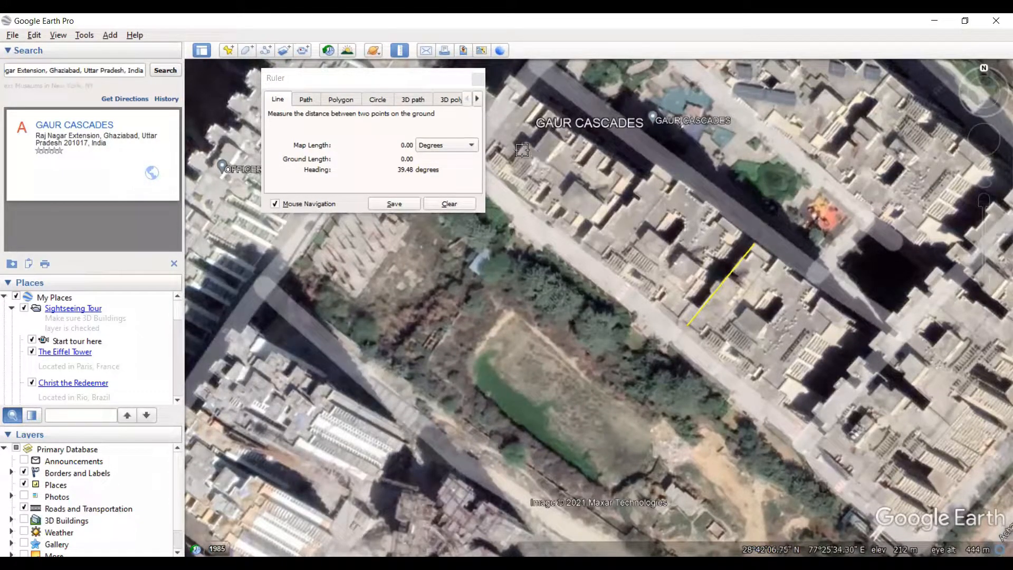
click(458, 205)
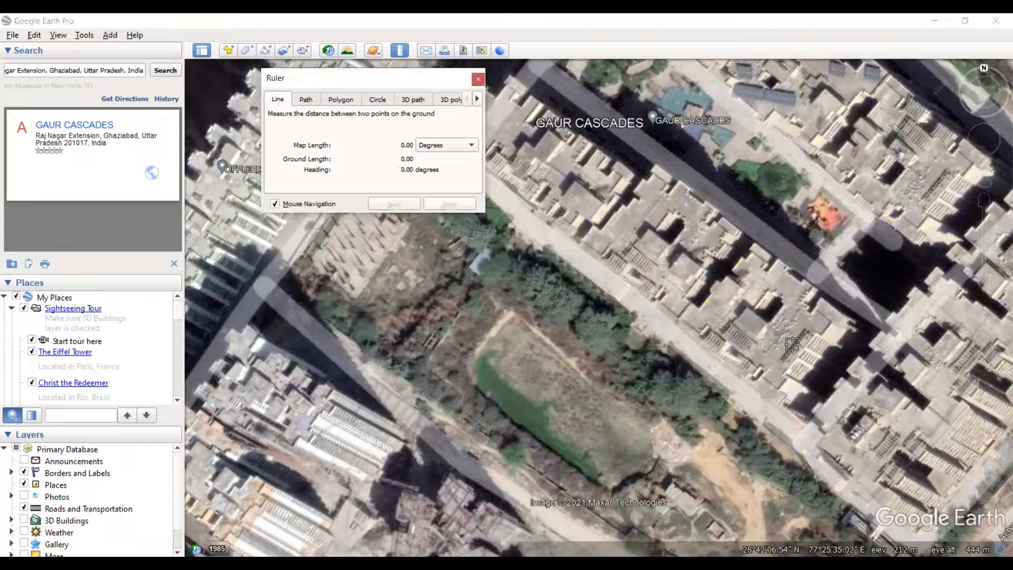
scroll(711, 311, down, 1)
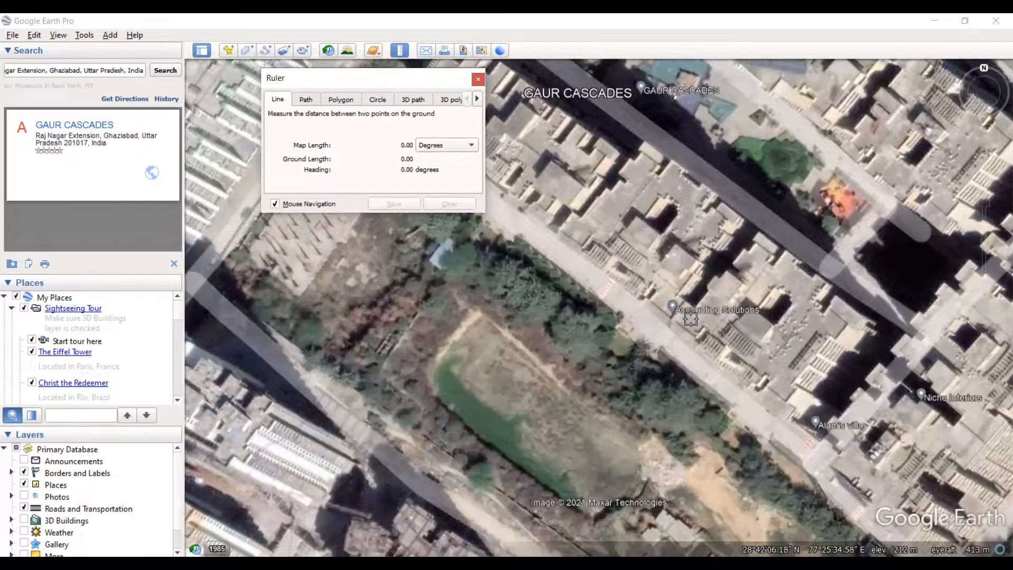
drag(680, 325, 692, 316)
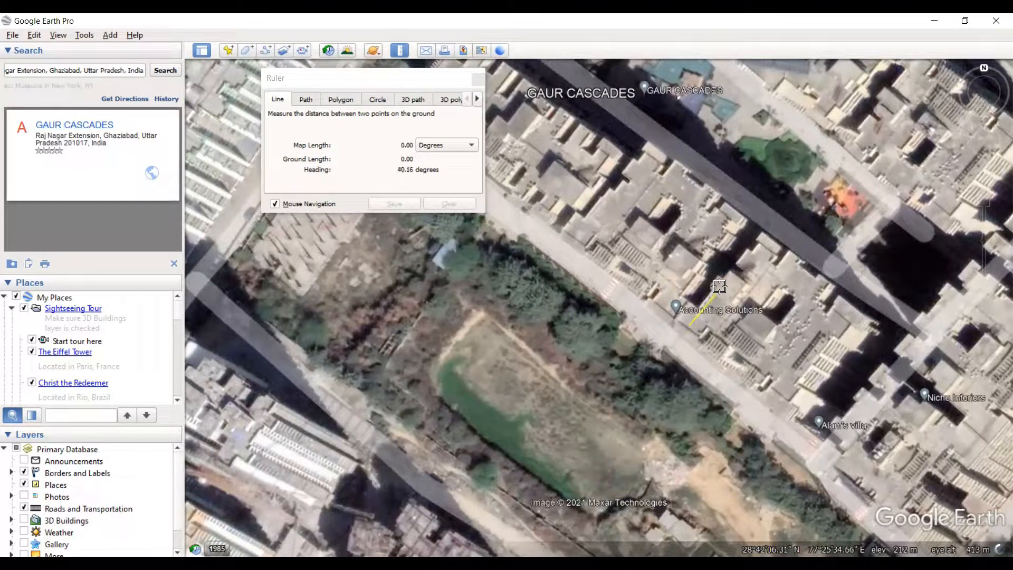
click(730, 272)
click(686, 323)
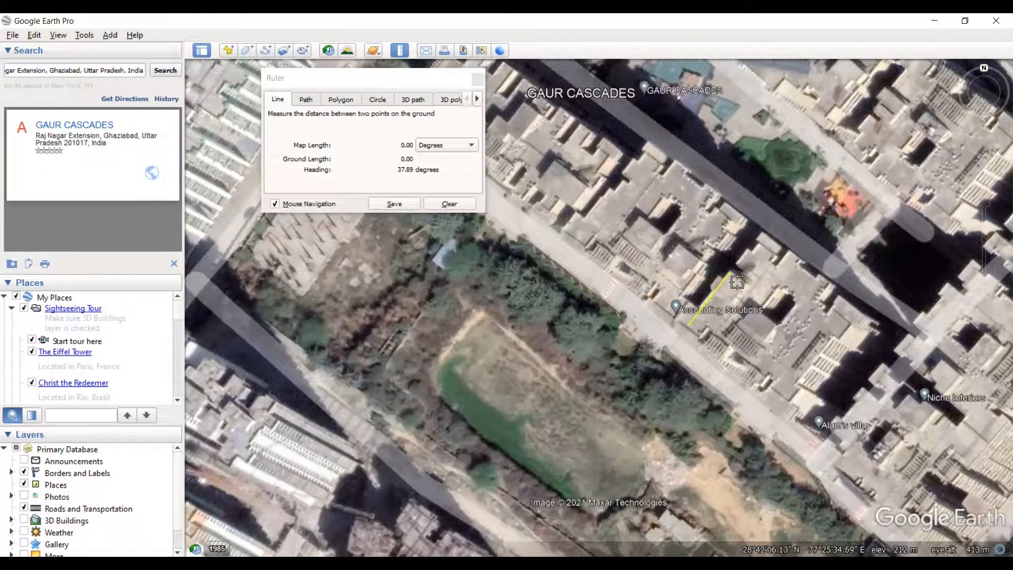
scroll(738, 285, down, 3)
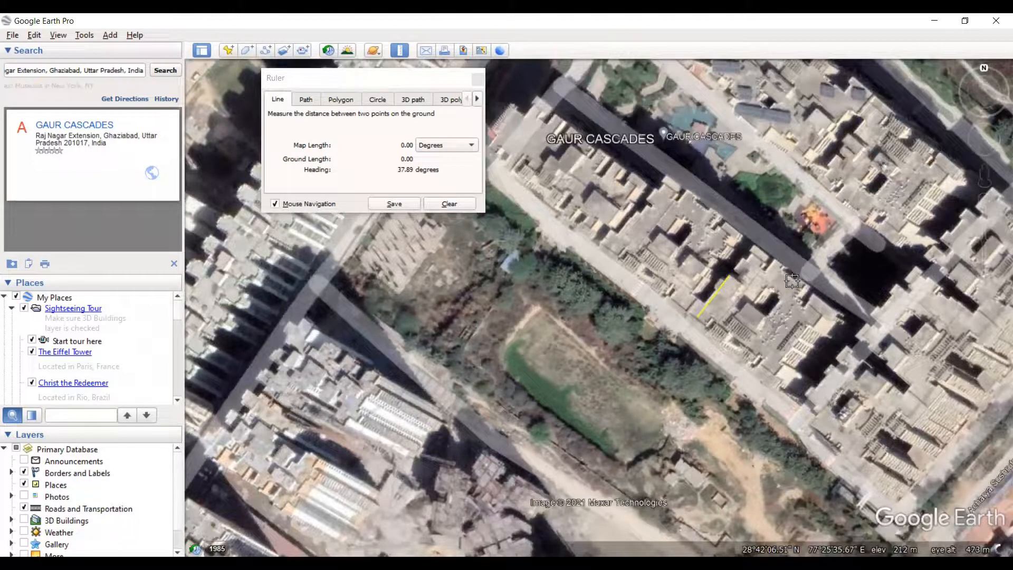
scroll(723, 288, up, 2)
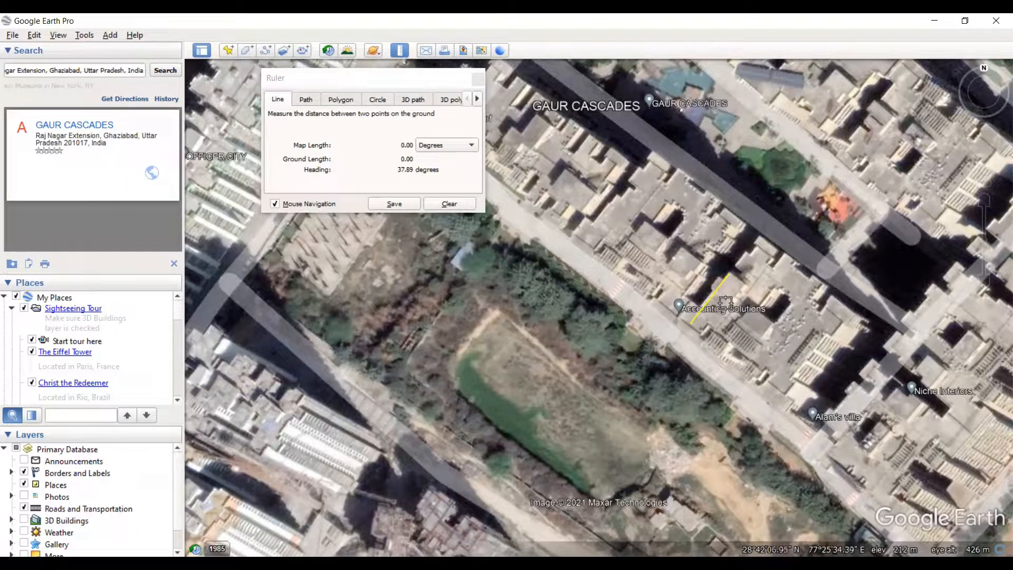
drag(688, 327, 688, 324)
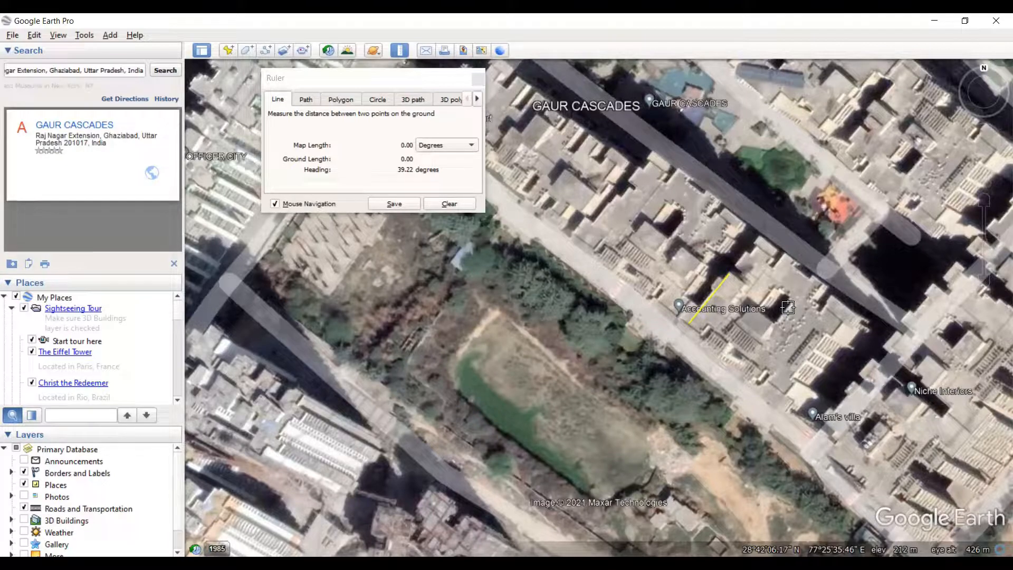
- Clear the measured line and close the ruler
click(474, 204)
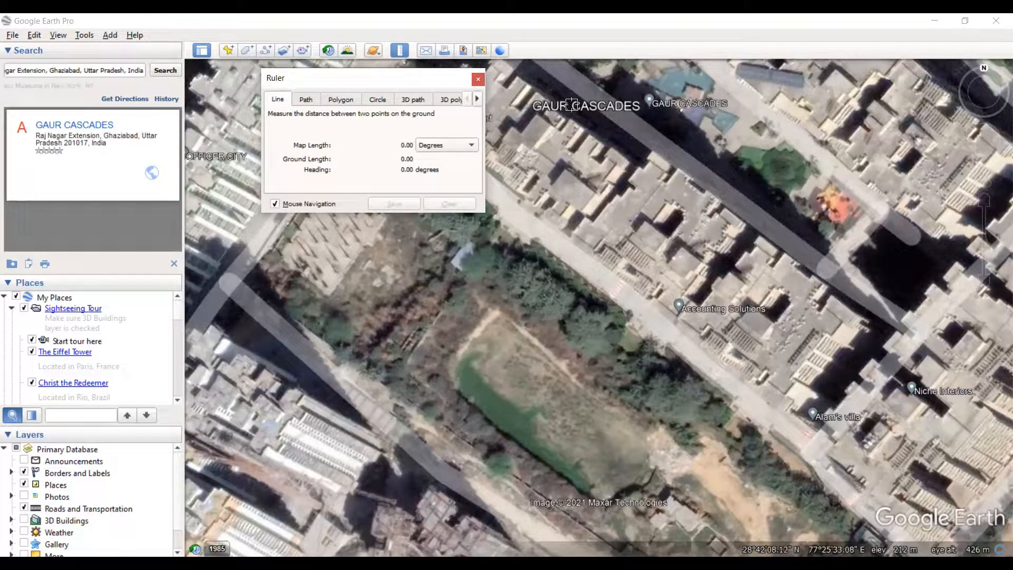
scroll(708, 193, down, 2)
scroll(707, 196, down, 3)
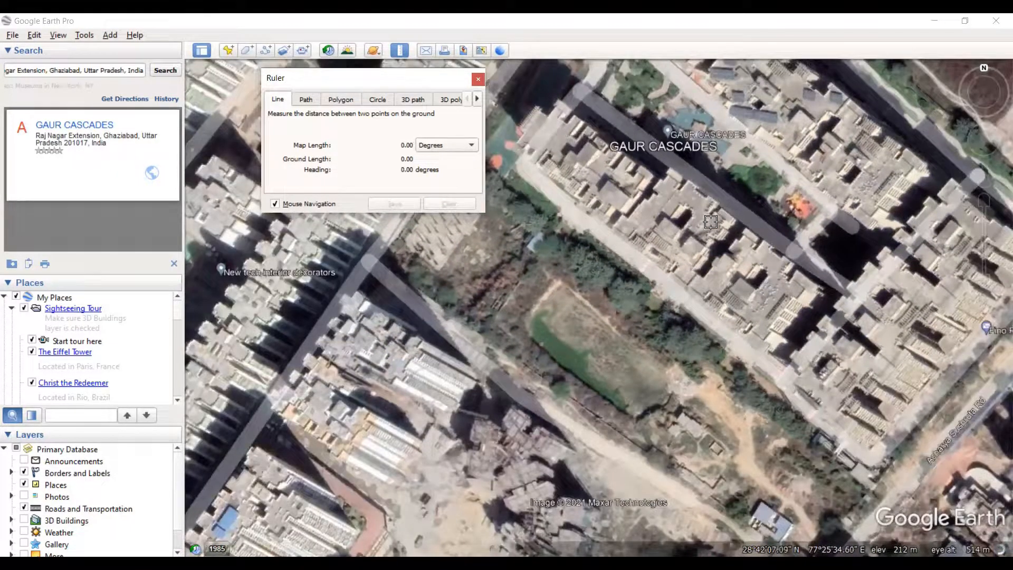
scroll(692, 229, down, 1)
scroll(692, 229, down, 2)
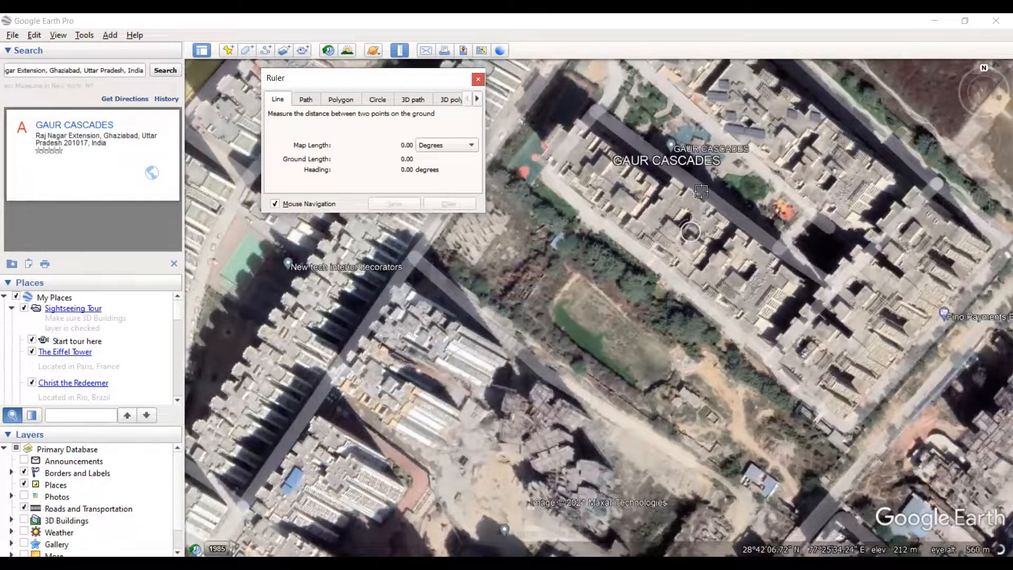
scroll(685, 221, down, 1)
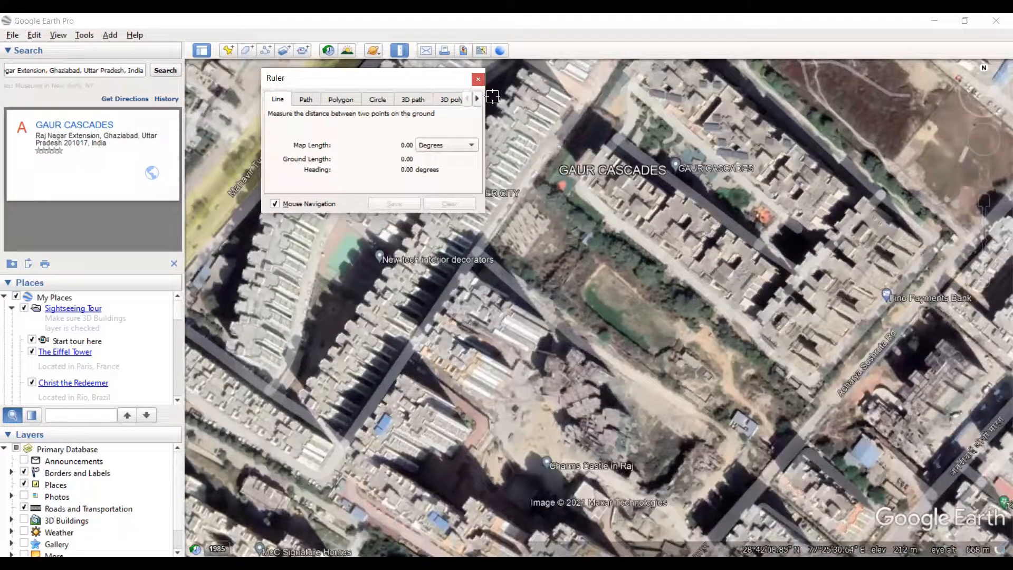
click(480, 79)
- Examine how the Gaur Cascades blocks are oriented within the surrounding satellite view
scroll(670, 226, up, 1)
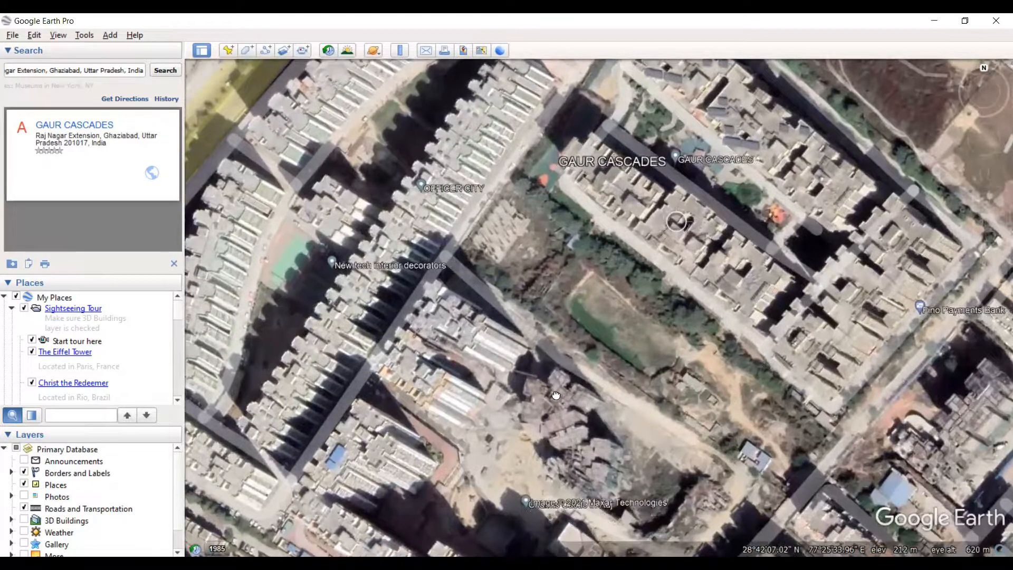
drag(556, 396, 599, 435)
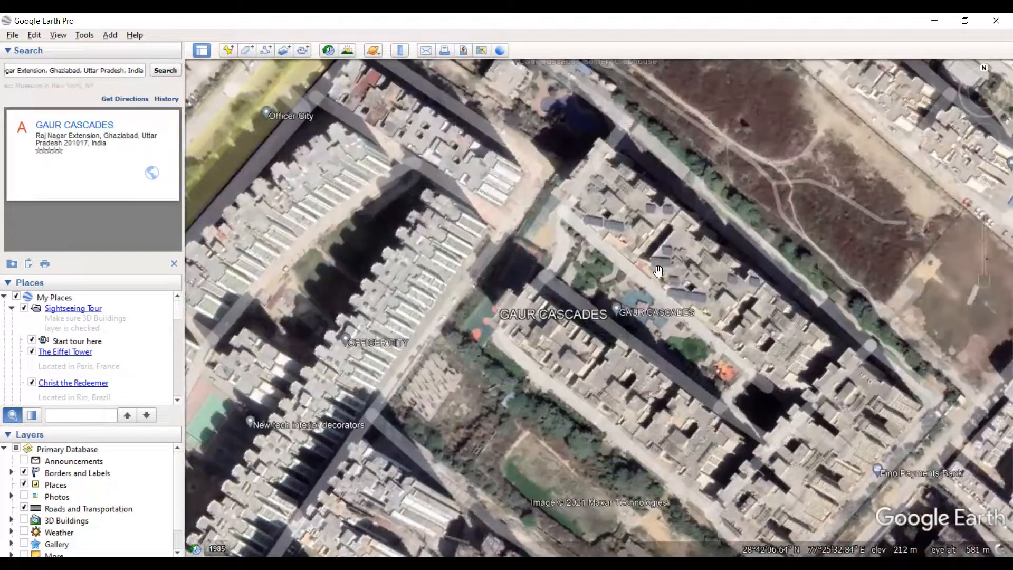
drag(658, 271, 720, 249)
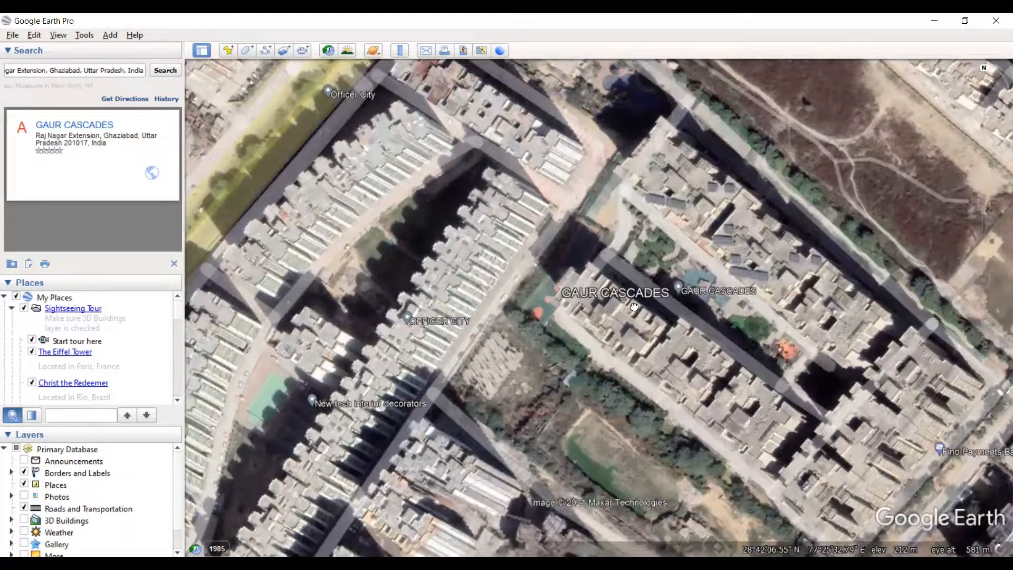
scroll(711, 336, down, 2)
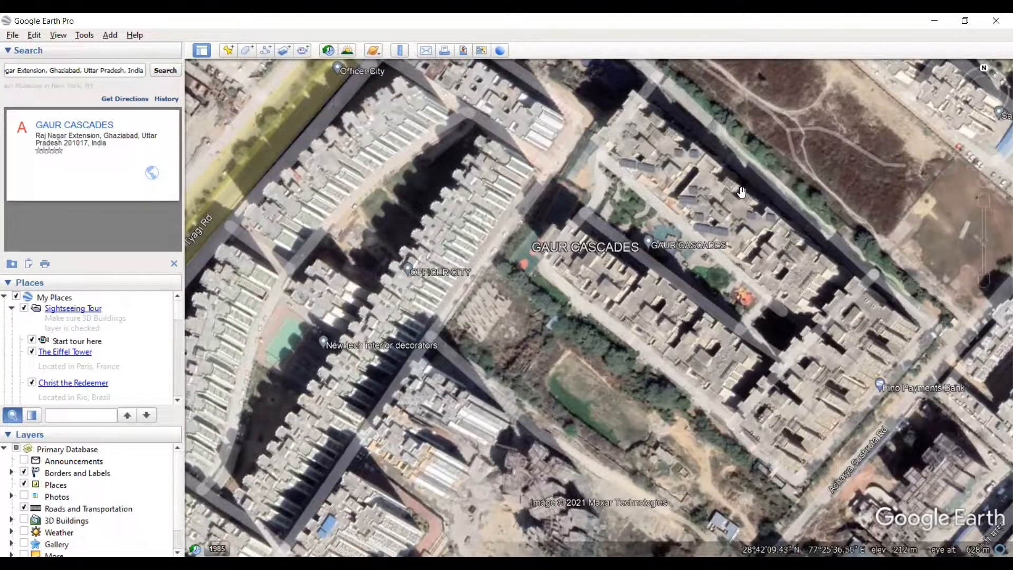
scroll(707, 343, up, 4)
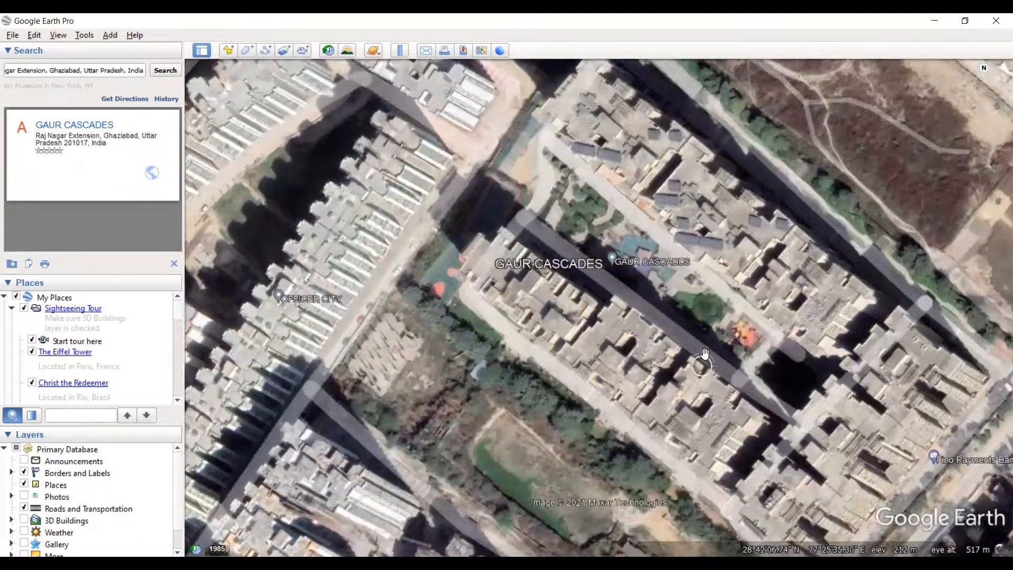
scroll(711, 329, down, 2)
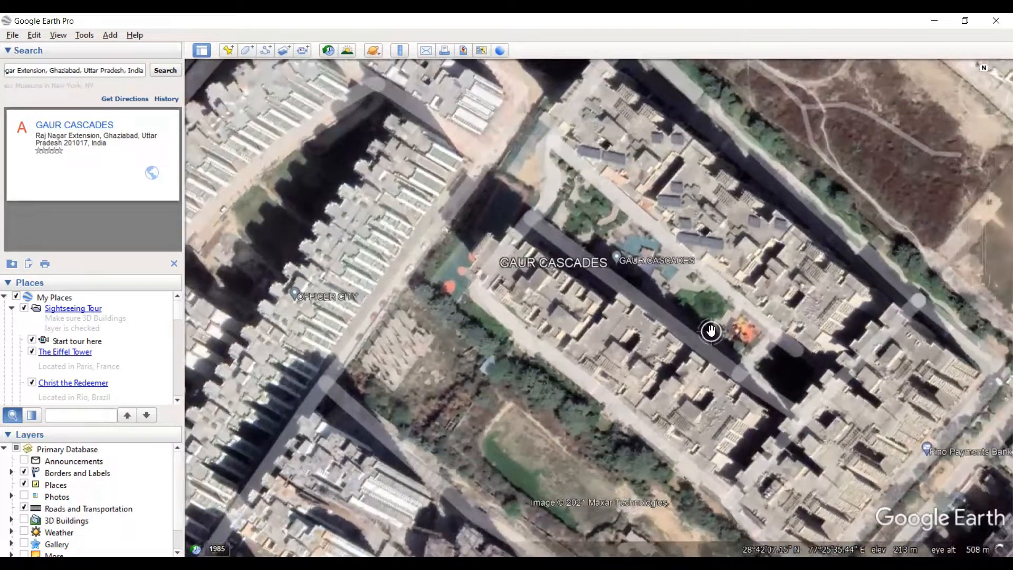
scroll(678, 369, up, 1)
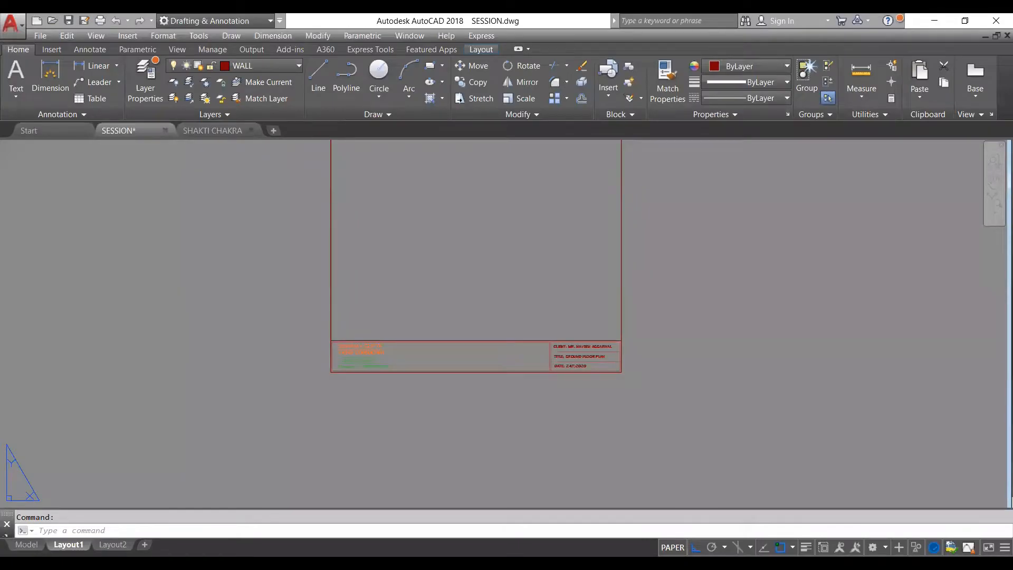
- Switch to SESSION.dwg in AutoCAD and show the two furnished floor plans in model space
click(26, 544)
scroll(465, 288, down, 5)
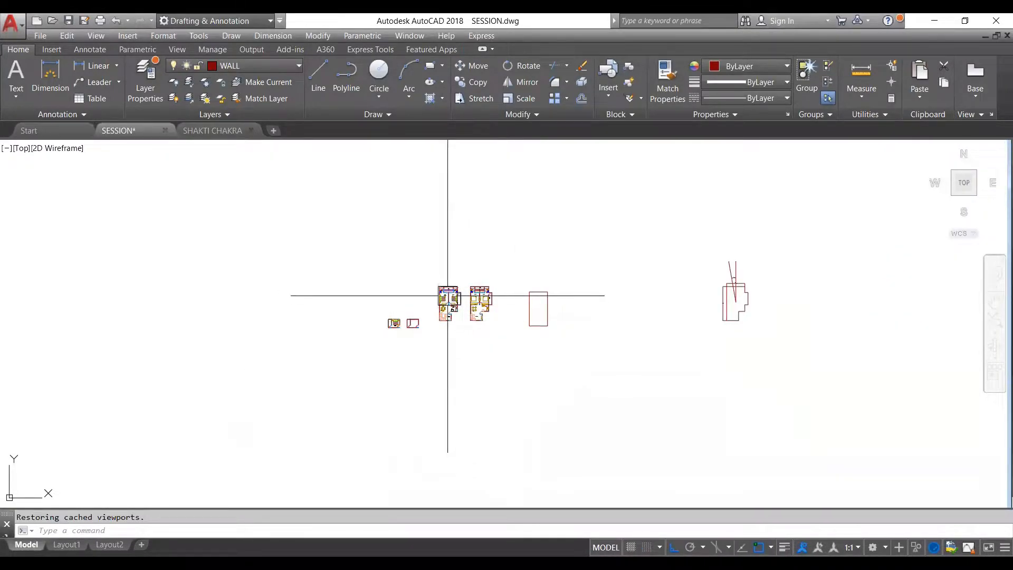
scroll(458, 277, up, 4)
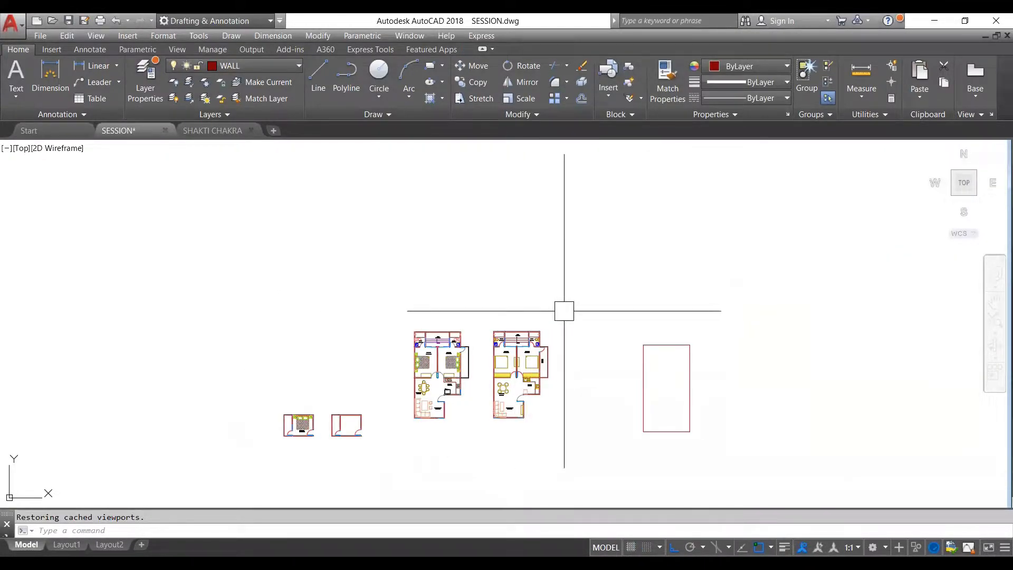
scroll(435, 338, up, 4)
scroll(620, 295, down, 2)
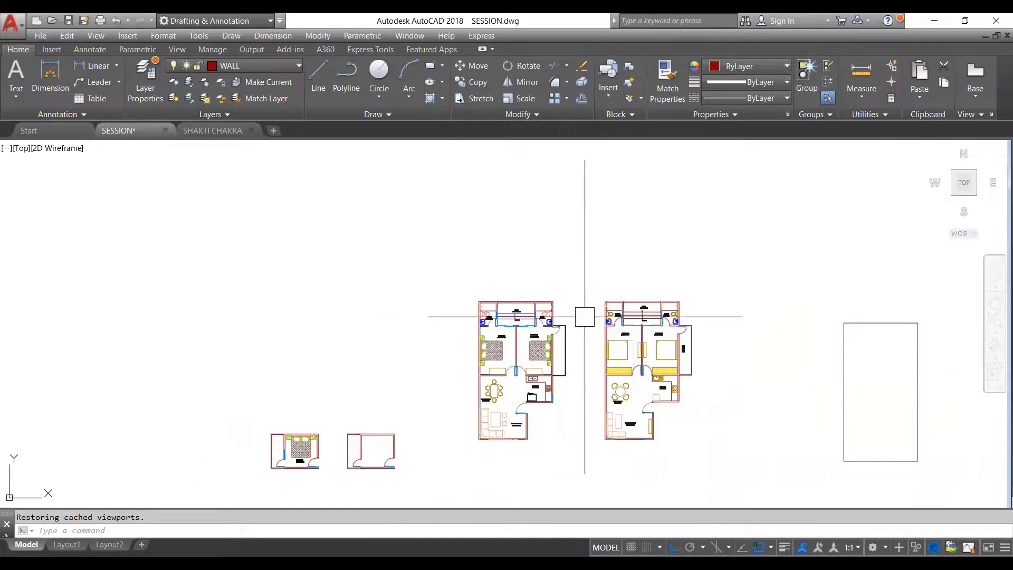
scroll(599, 304, up, 2)
scroll(655, 328, up, 3)
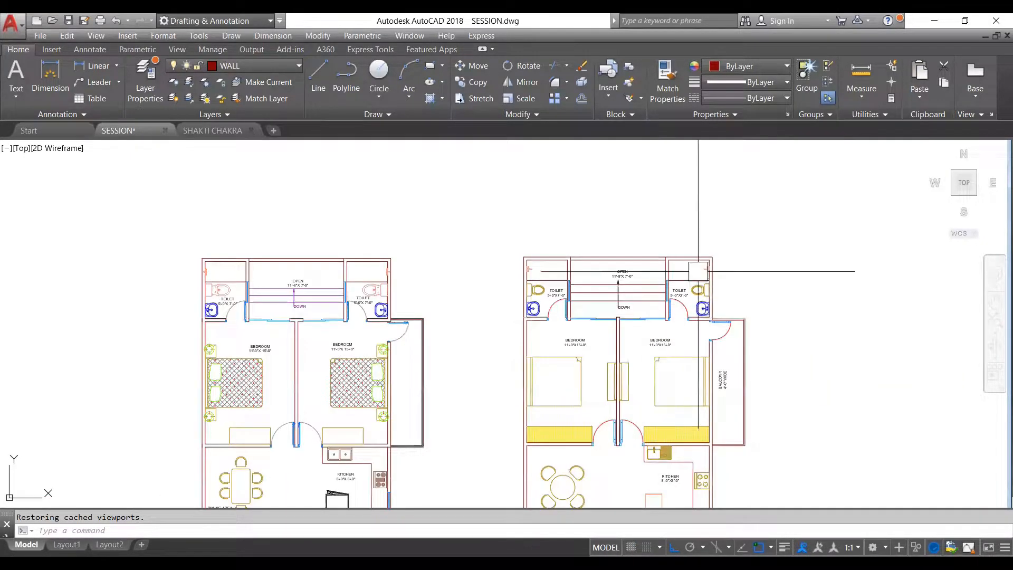
scroll(647, 317, down, 3)
middle_drag(589, 348, 614, 333)
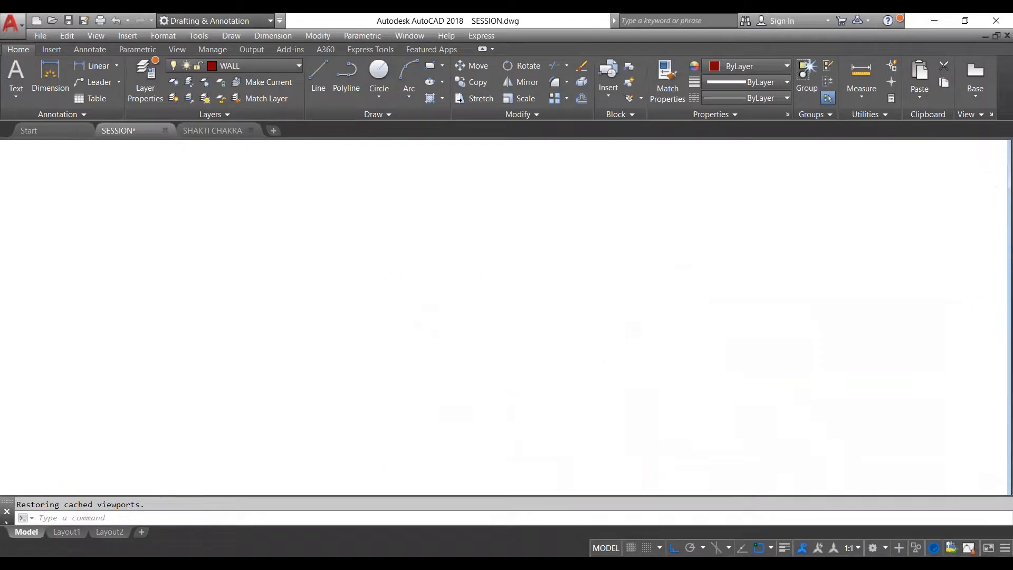
- Examine the two furnished floor plans and the neighbouring outlines in model space
scroll(628, 310, down, 4)
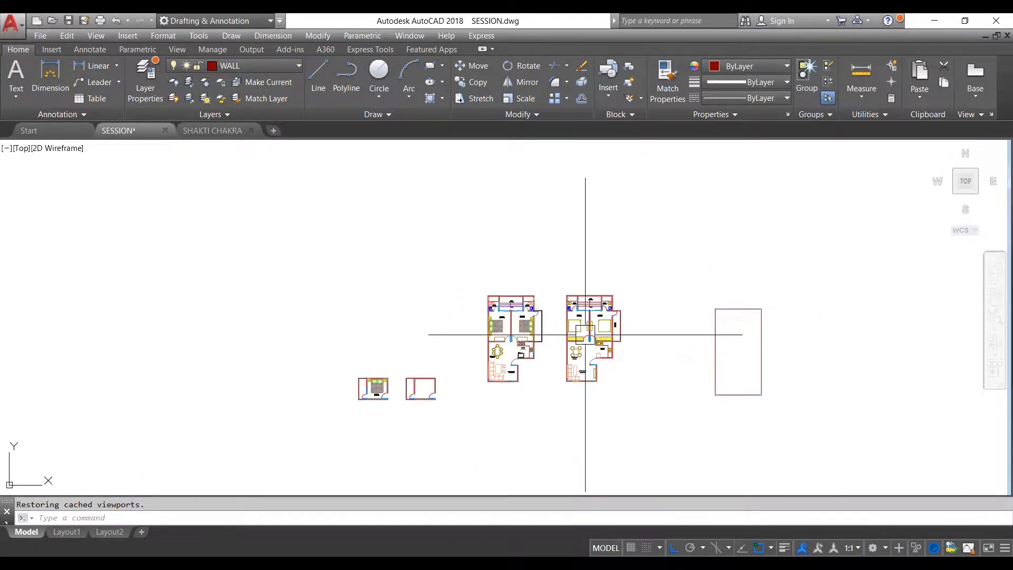
scroll(585, 334, up, 4)
scroll(585, 334, down, 6)
scroll(599, 324, up, 4)
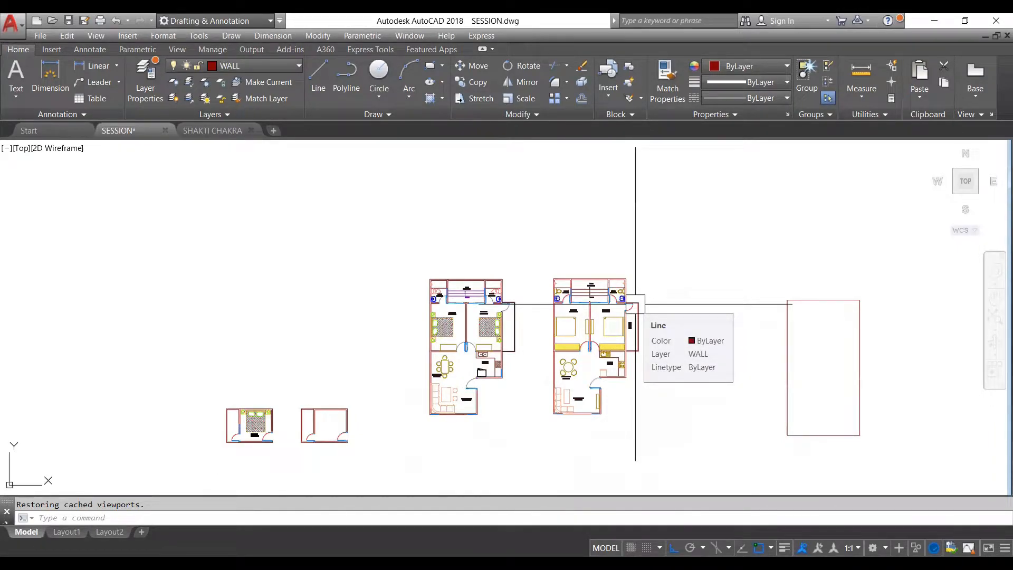
scroll(577, 314, down, 2)
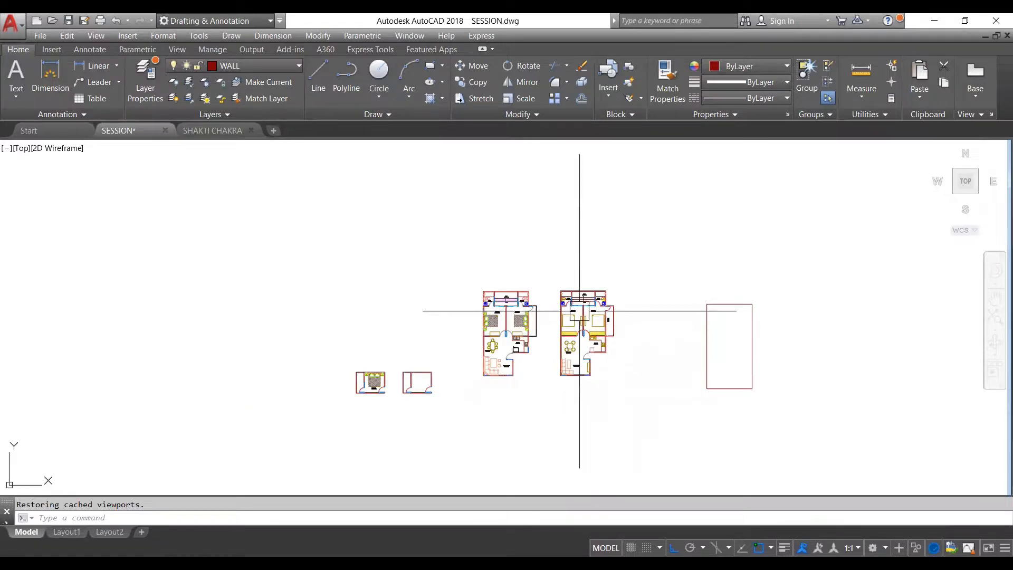
scroll(582, 317, down, 2)
scroll(606, 317, up, 2)
scroll(521, 339, down, 1)
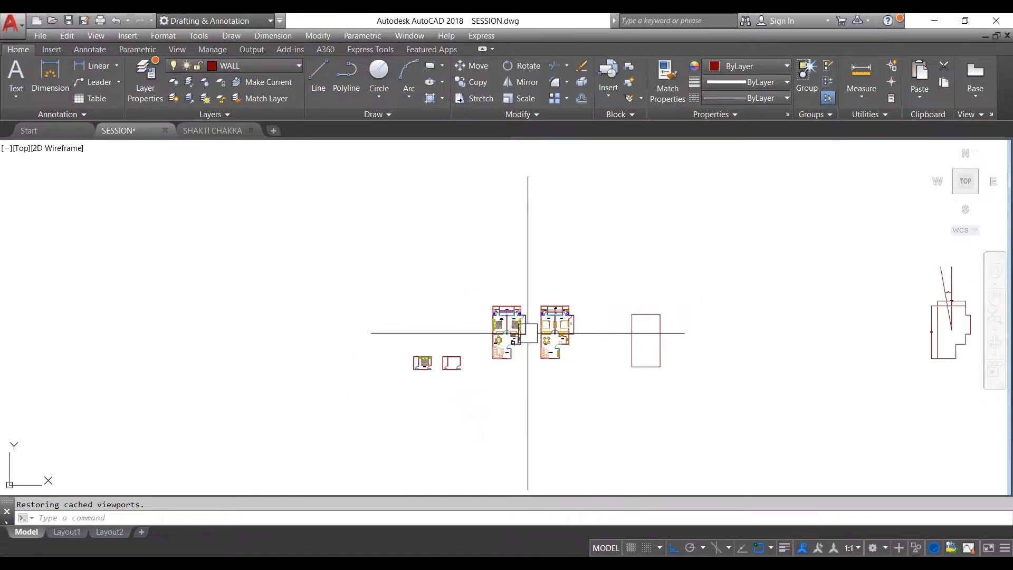
scroll(529, 306, up, 2)
scroll(529, 306, up, 2)
- Draw a rectangle enclosing the main outline of the first furnished floor plan, including its cut-out corner and excluding the balcony
key(Escape)
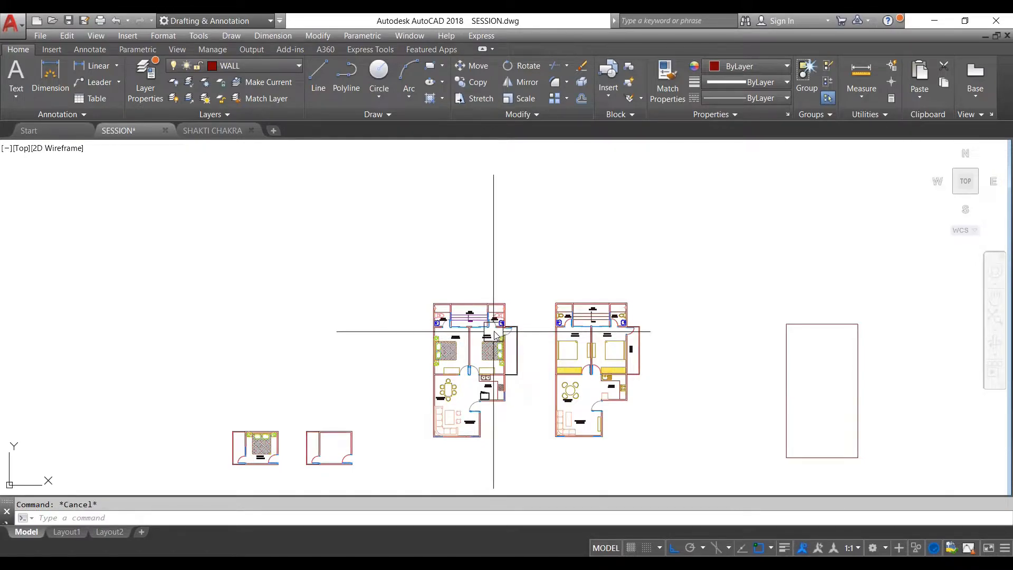
text(re)
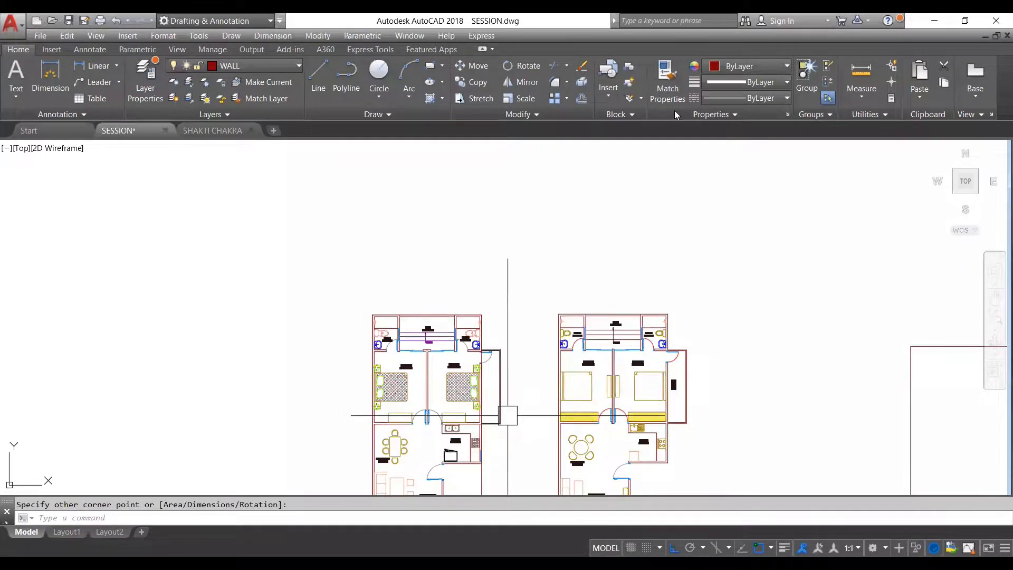
scroll(507, 414, up, 3)
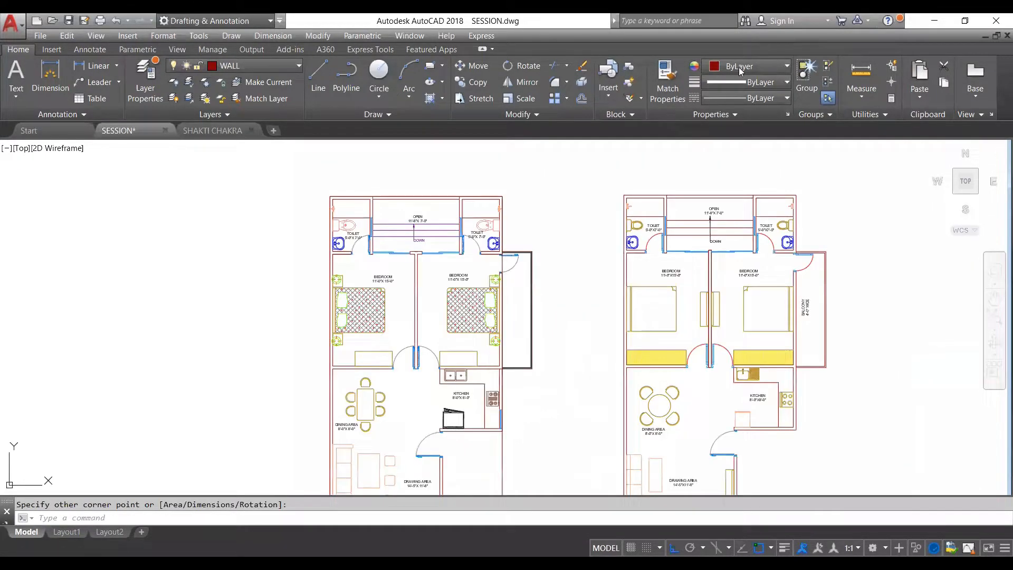
- Set the color of the rectangle around the first floor plan to Magenta
click(502, 413)
click(760, 67)
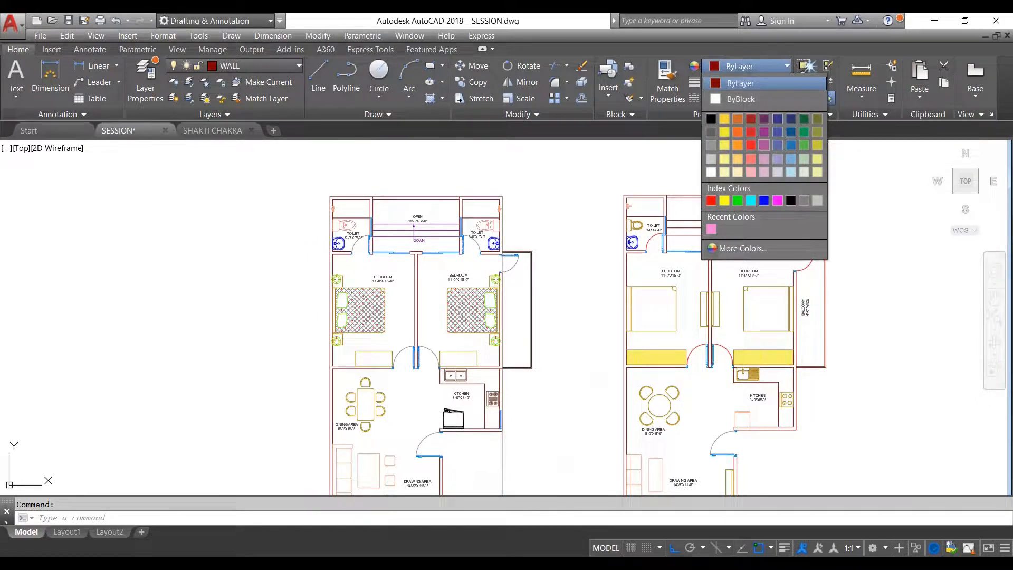
key(Escape)
scroll(565, 293, down, 6)
scroll(553, 327, up, 6)
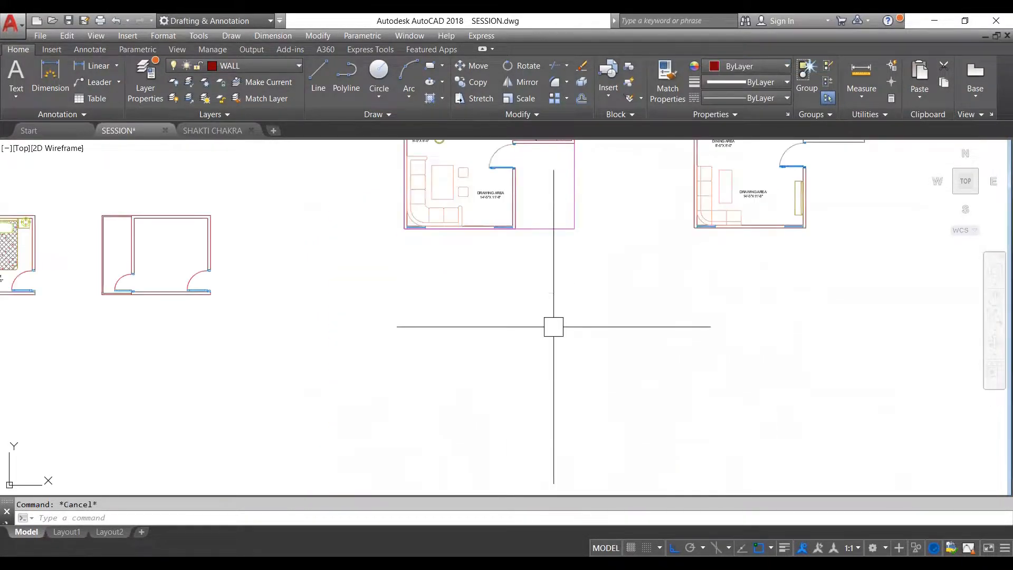
scroll(553, 327, down, 7)
click(551, 355)
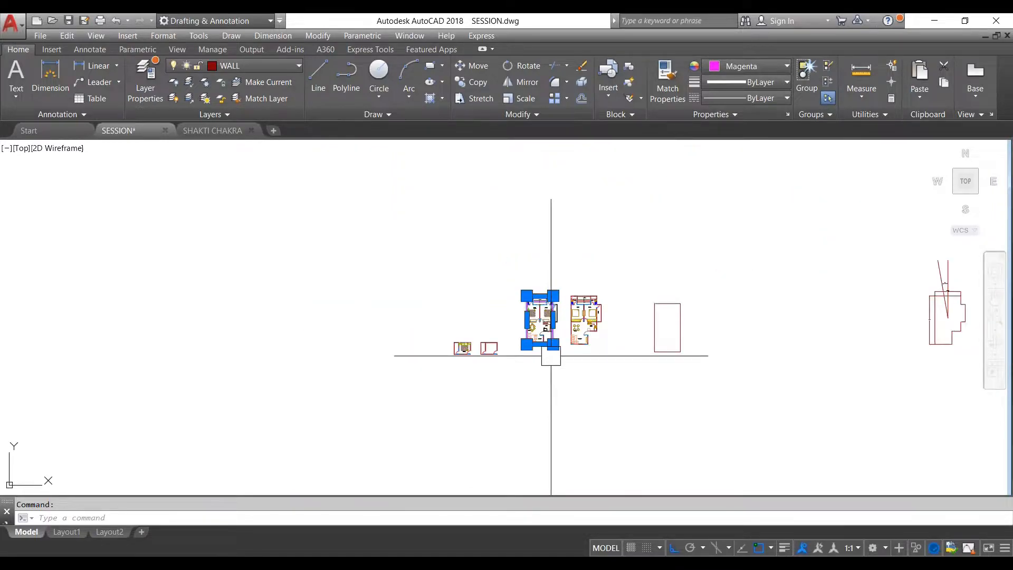
scroll(553, 305, up, 6)
key(Escape)
scroll(549, 411, up, 2)
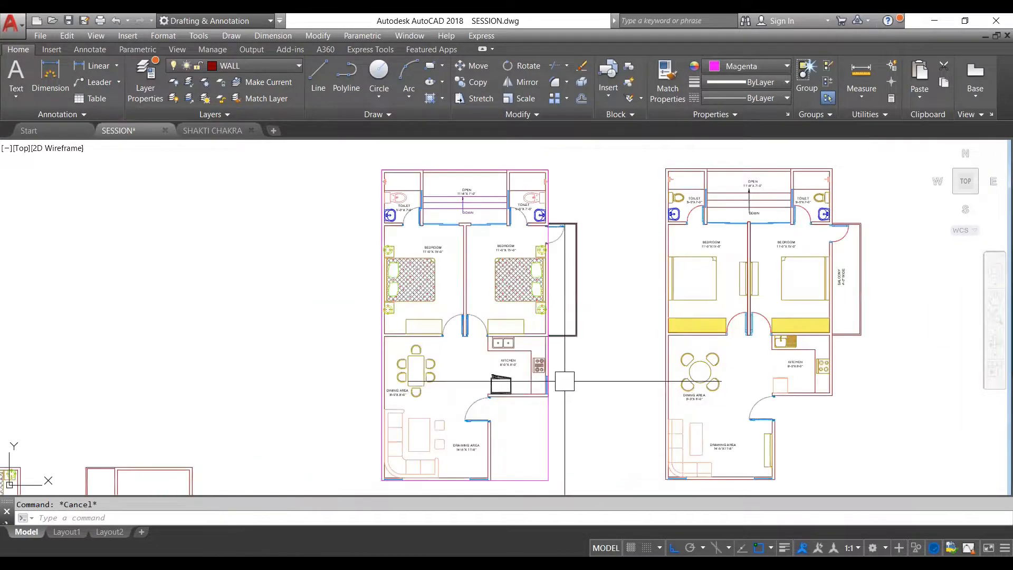
- Draw two diagonal lines joining the opposite corners of the magenta rectangle so that they cross at the plan's centre
scroll(564, 381, down, 2)
scroll(519, 420, up, 2)
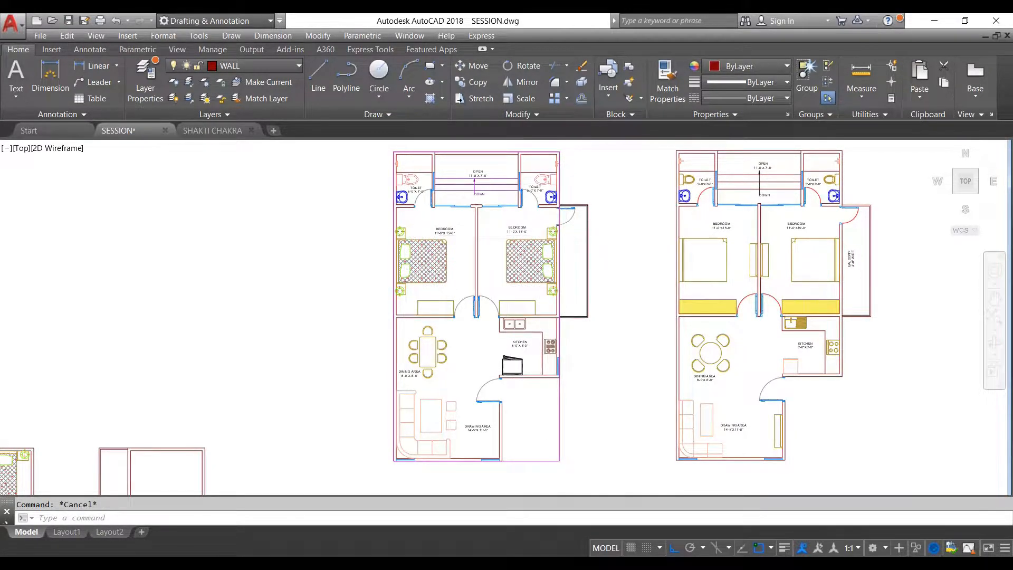
scroll(565, 229, down, 2)
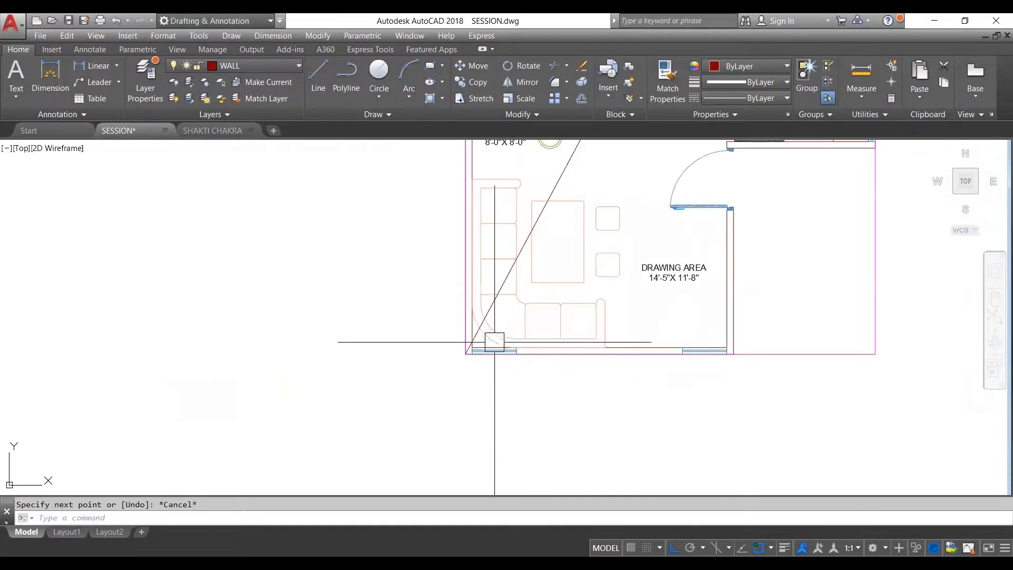
scroll(486, 344, down, 6)
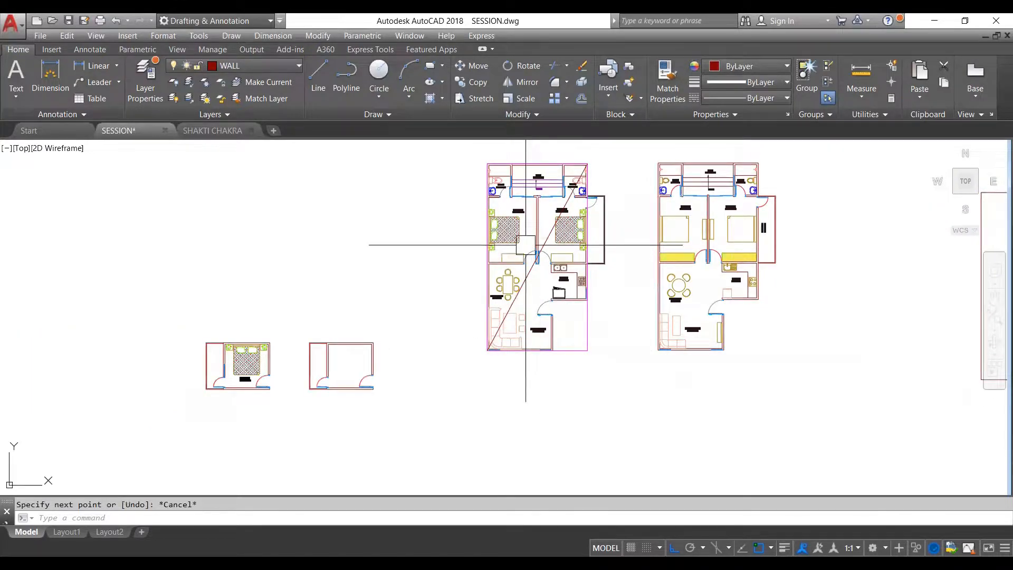
scroll(526, 245, up, 4)
scroll(536, 248, down, 4)
key(Escape)
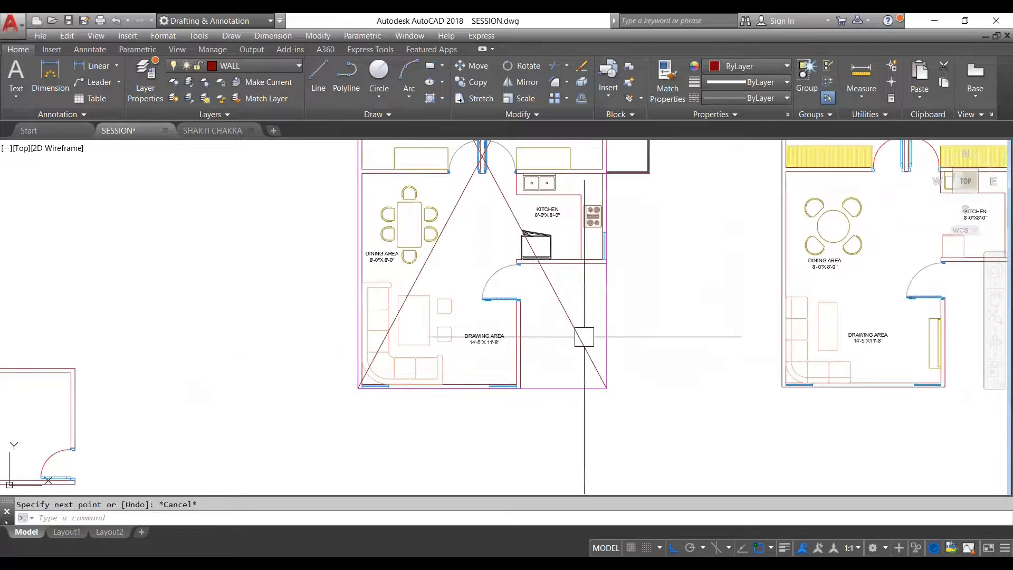
scroll(581, 343, down, 4)
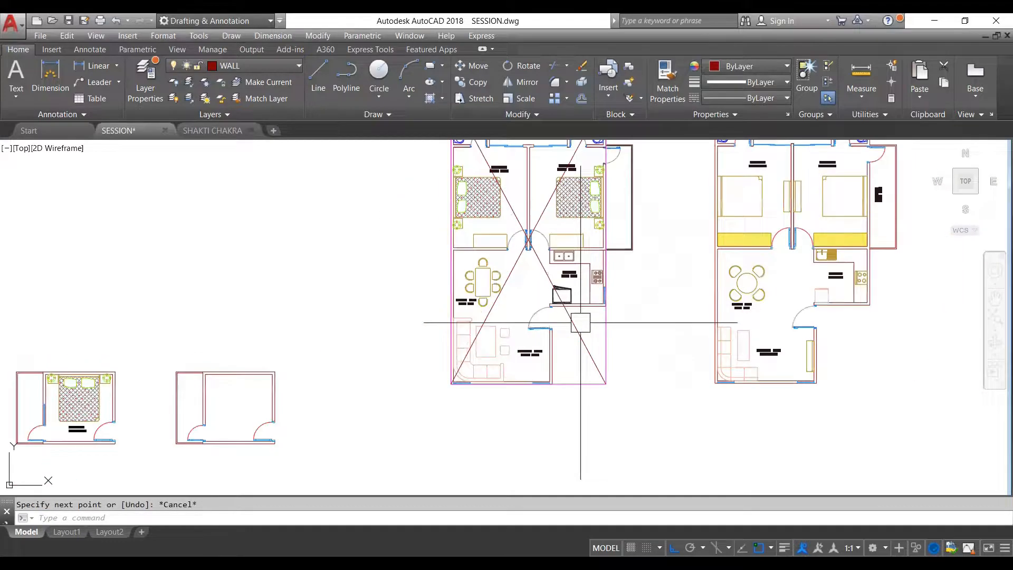
scroll(581, 342, up, 5)
key(Escape)
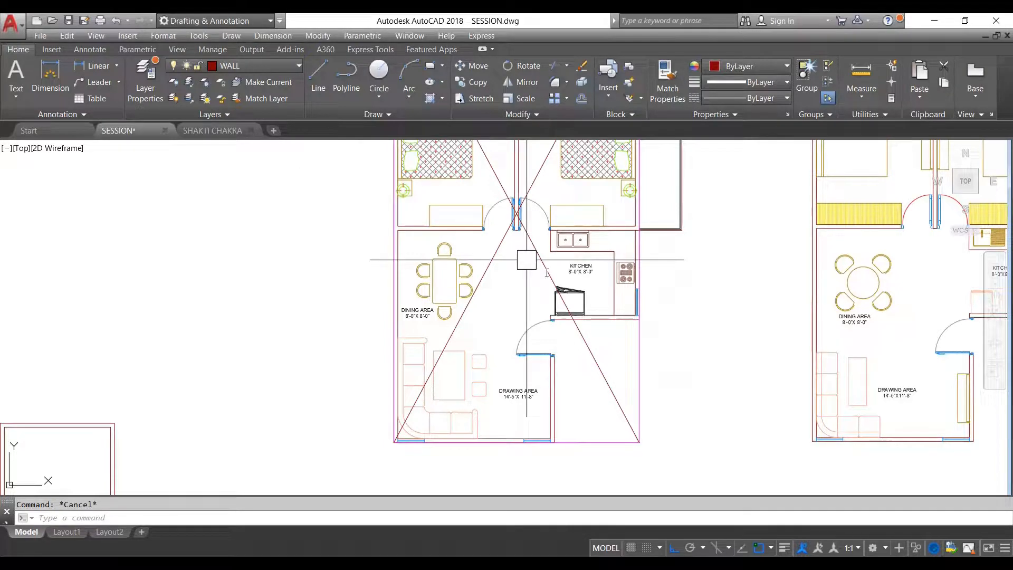
- Match the properties of both diagonal lines to the magenta rectangle
text(MA)
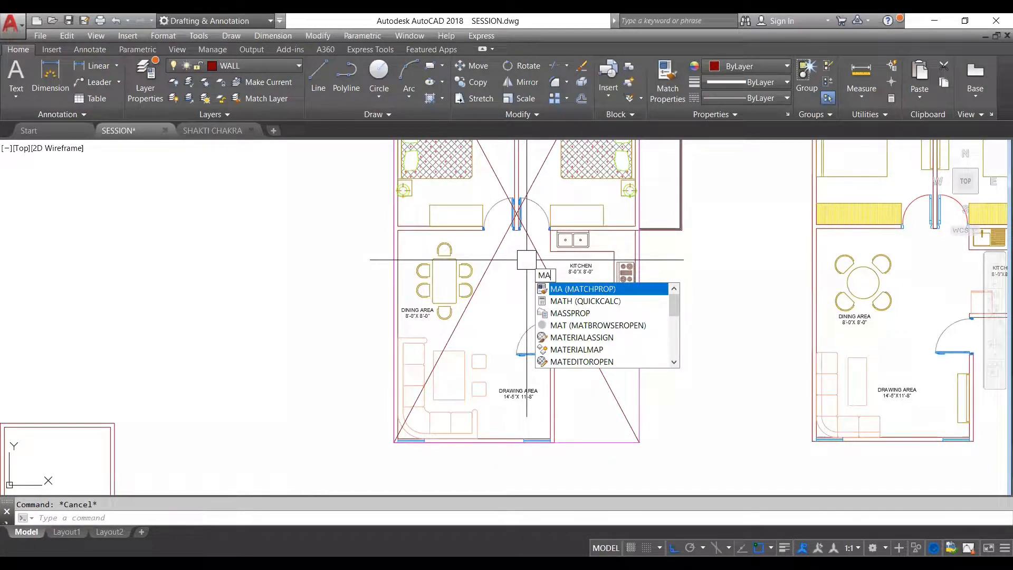
key(Return)
scroll(639, 355, up, 4)
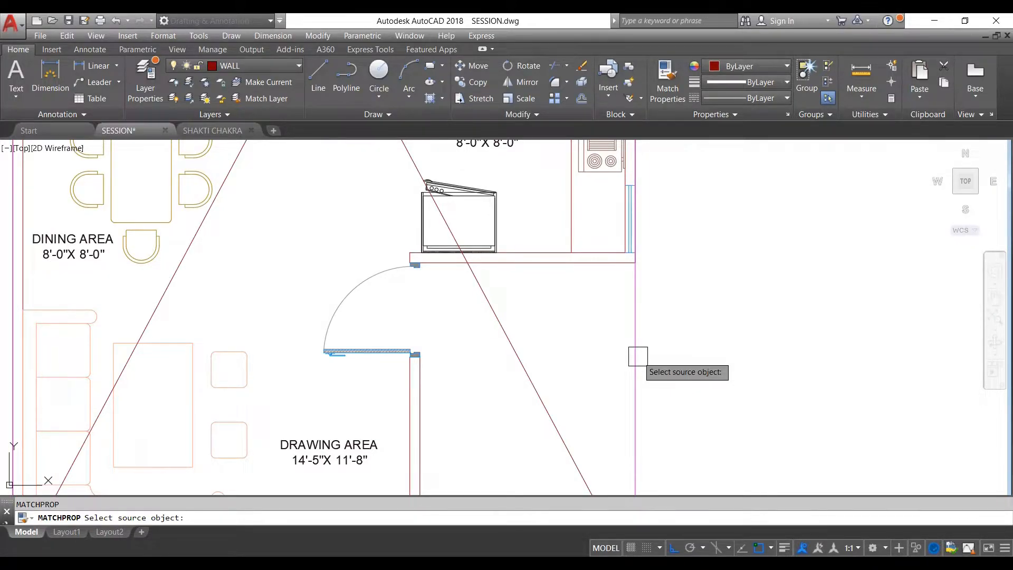
click(636, 356)
key(Escape)
scroll(522, 305, down, 4)
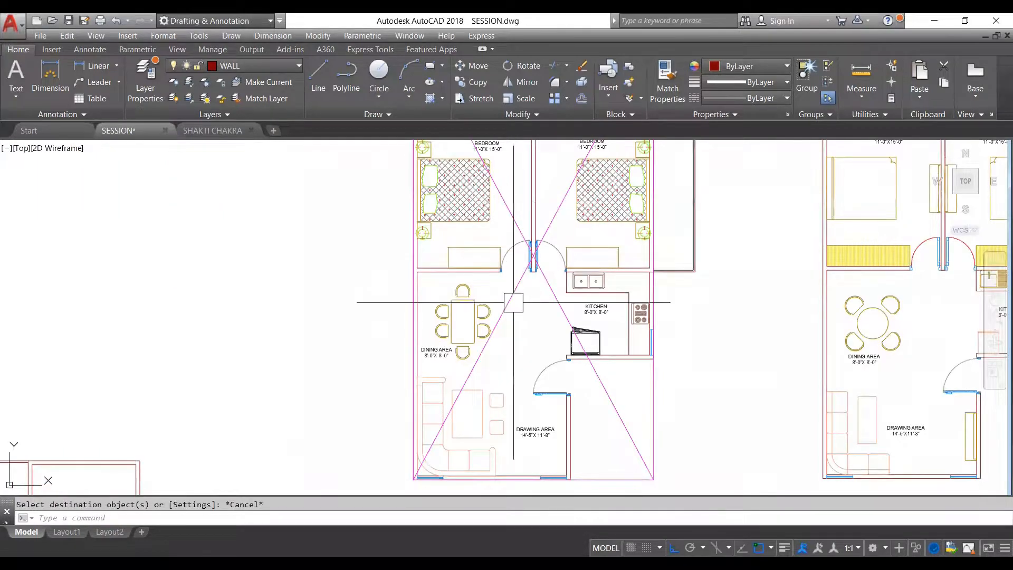
- Examine where the diagonals intersect in the wall between the two bedroom doors of the first plan
scroll(591, 364, down, 2)
scroll(597, 374, down, 2)
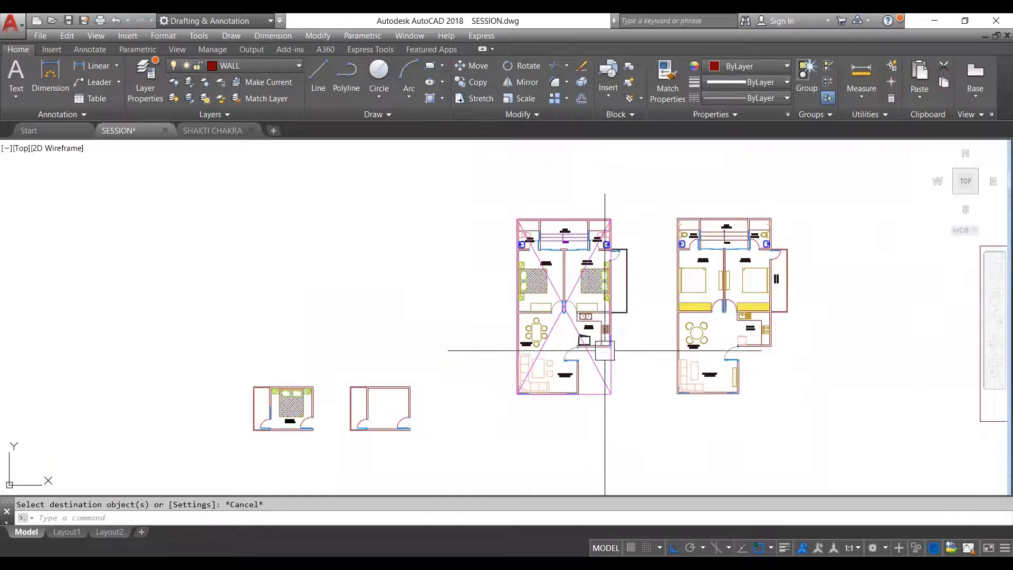
scroll(609, 363, up, 4)
scroll(604, 359, down, 4)
scroll(583, 222, up, 4)
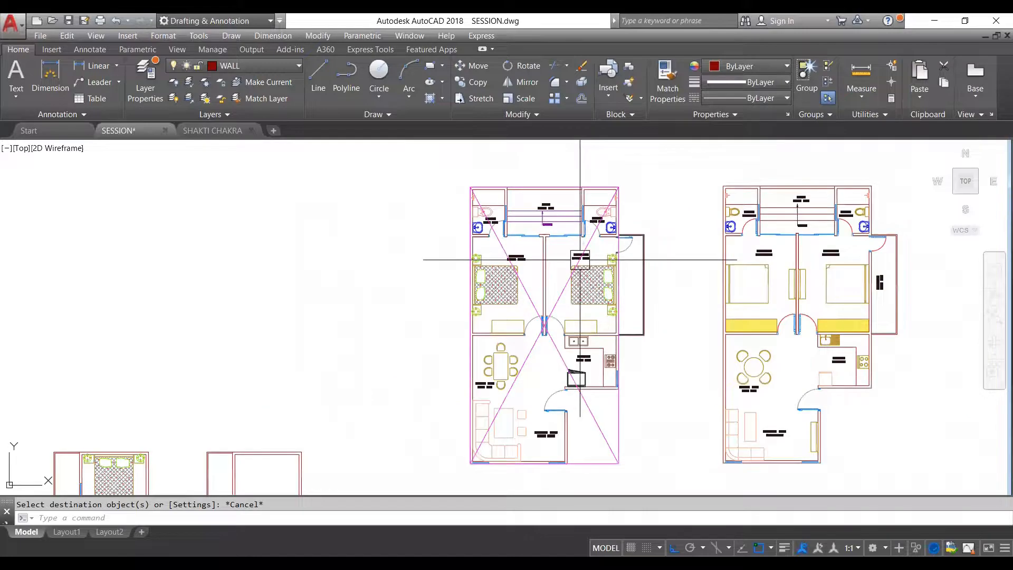
scroll(576, 282, down, 4)
scroll(536, 321, up, 10)
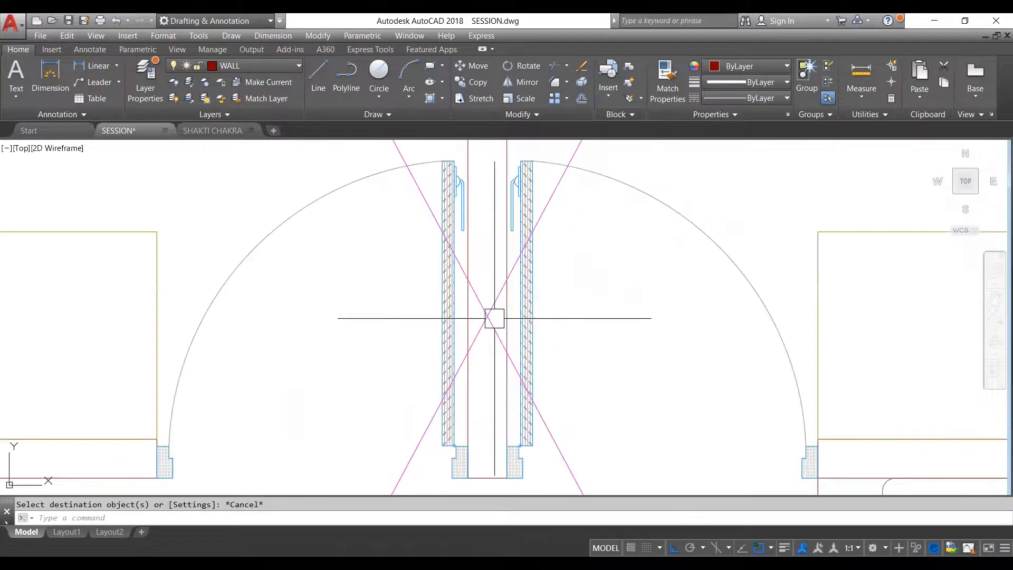
scroll(489, 315, down, 9)
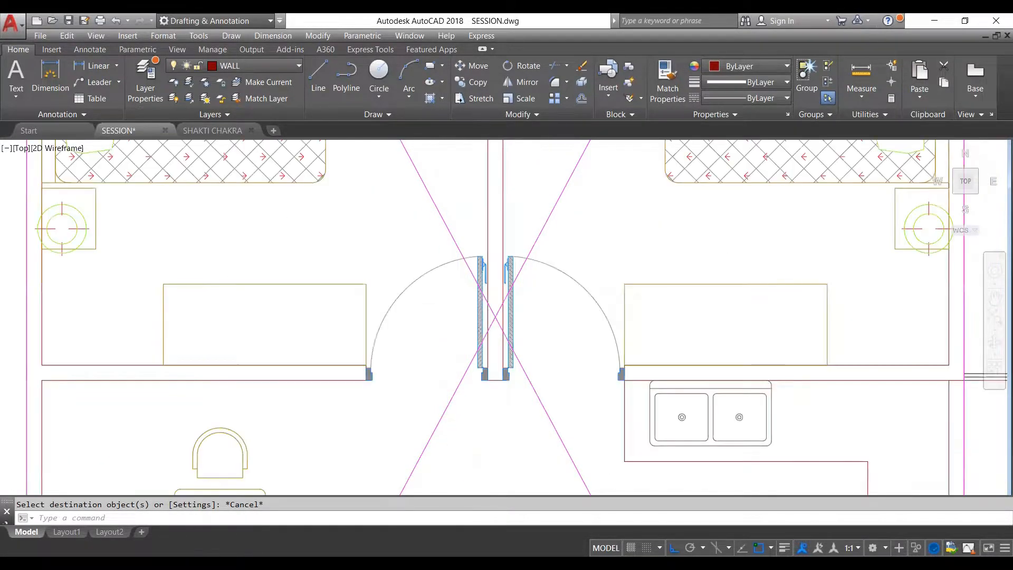
key(Escape)
scroll(535, 299, down, 4)
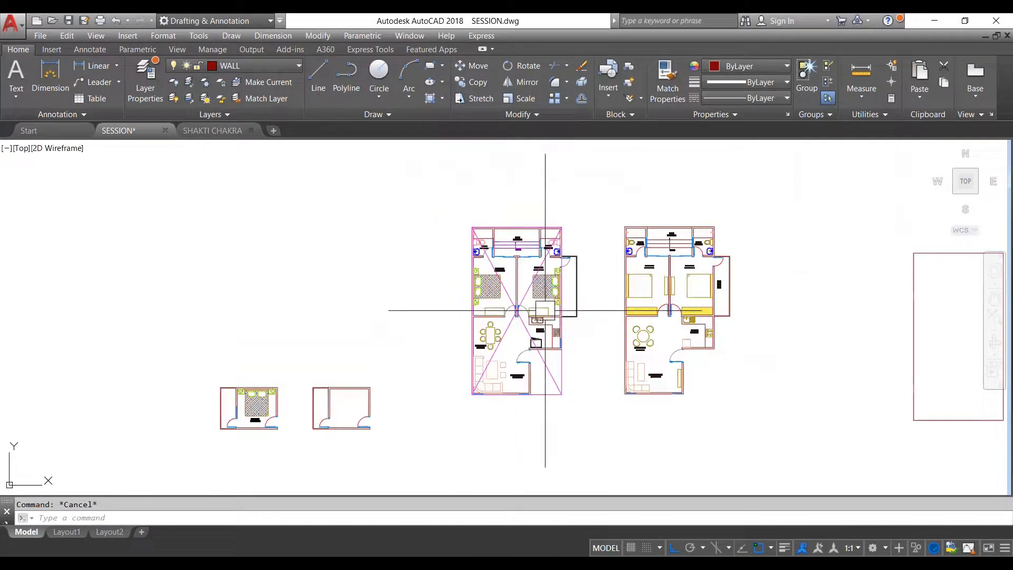
- Examine the balcony projecting beyond the rectangle and the cut-out corner beside the drawing area
scroll(530, 299, up, 2)
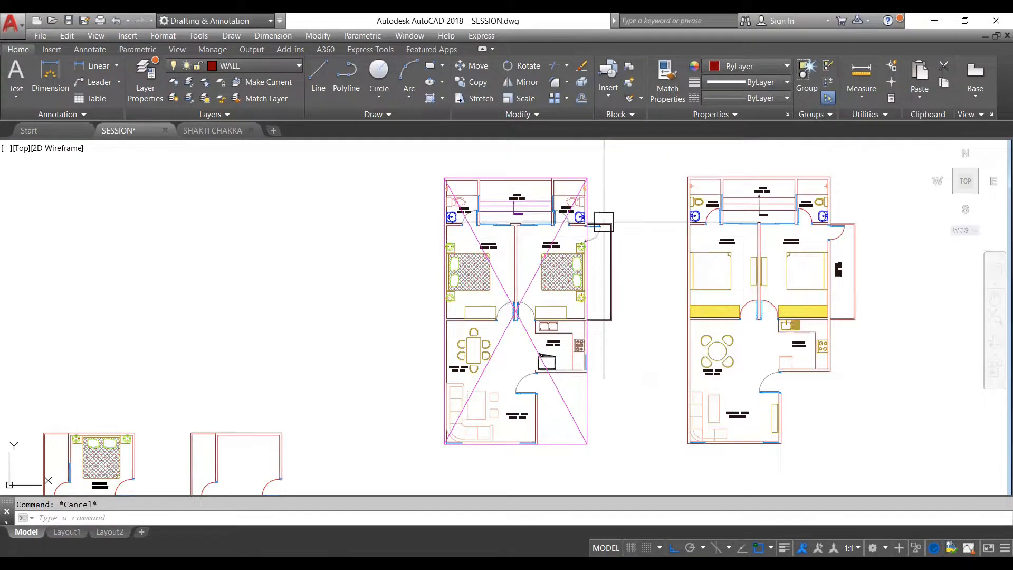
scroll(598, 224, up, 4)
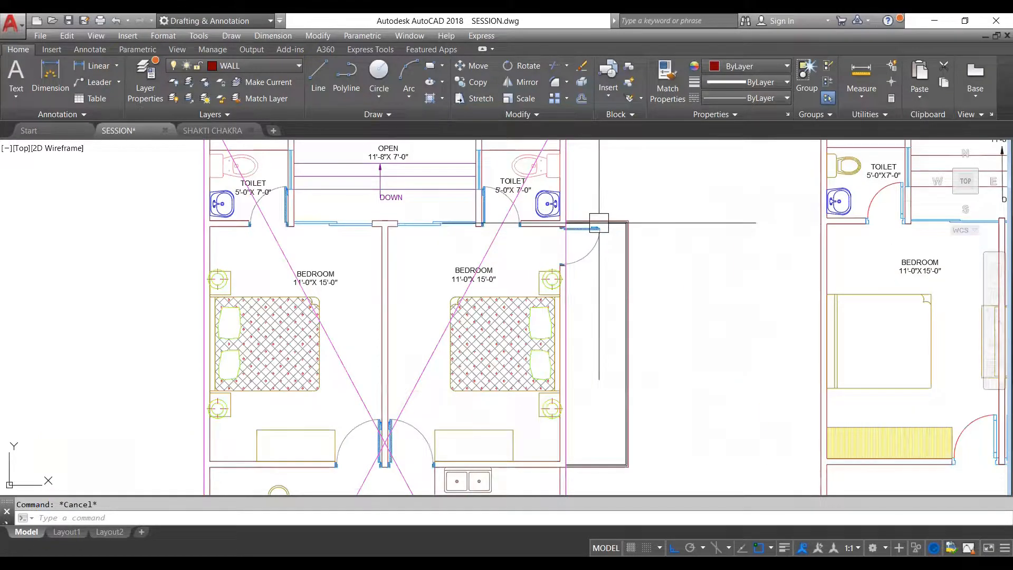
scroll(626, 242, down, 2)
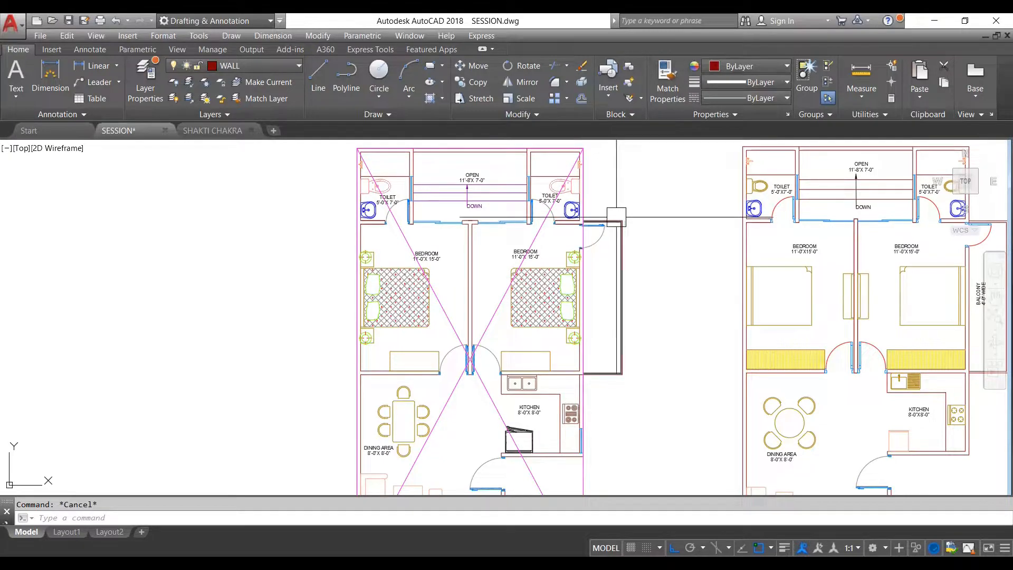
scroll(606, 283, down, 4)
scroll(584, 333, up, 6)
scroll(585, 369, down, 2)
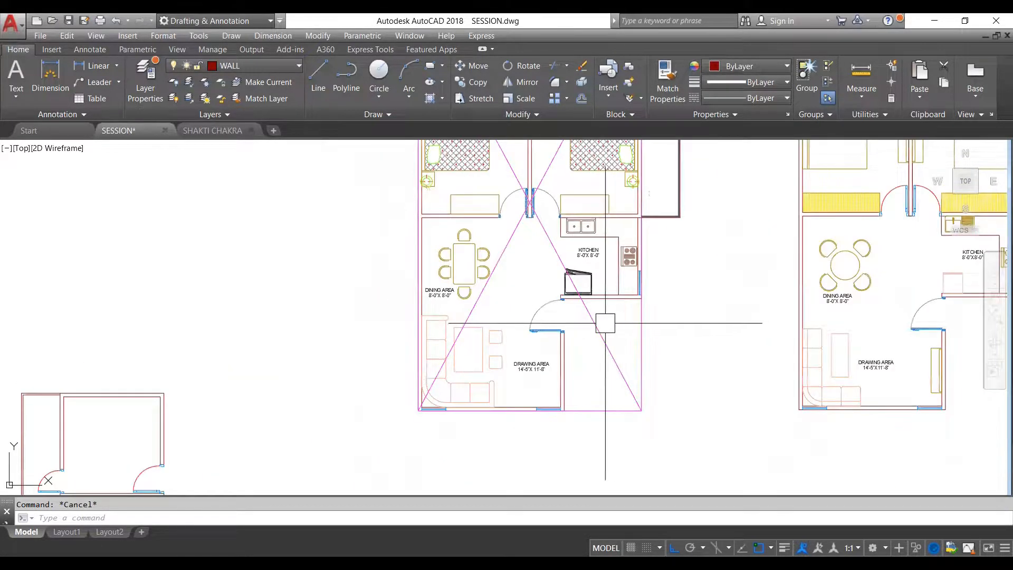
scroll(599, 327, down, 3)
scroll(605, 327, up, 1)
scroll(605, 327, up, 5)
scroll(581, 321, down, 3)
scroll(592, 317, down, 3)
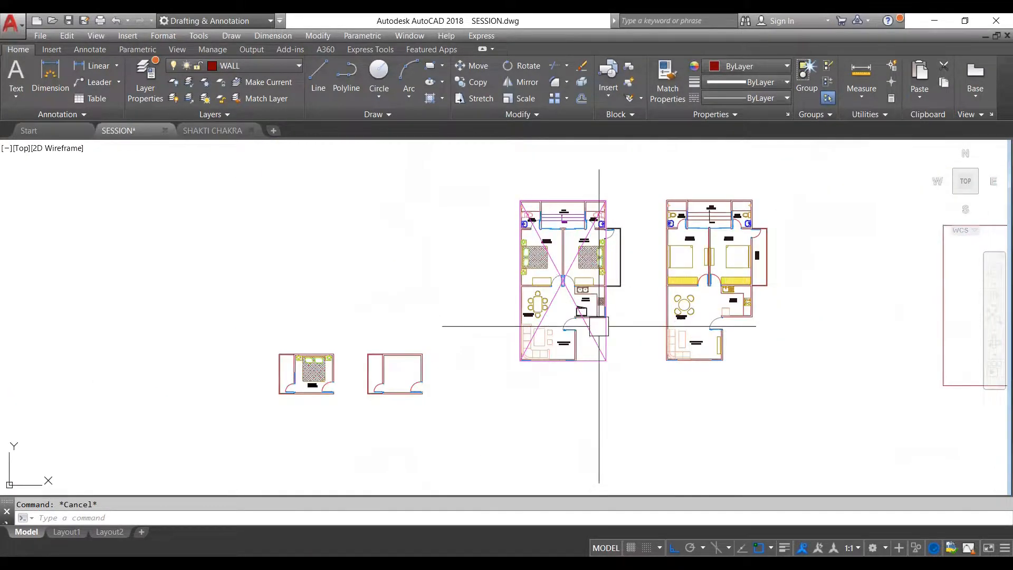
- Examine the plan's centre point again in relation to the surrounding bedrooms, dining area and kitchen
scroll(606, 288, up, 1)
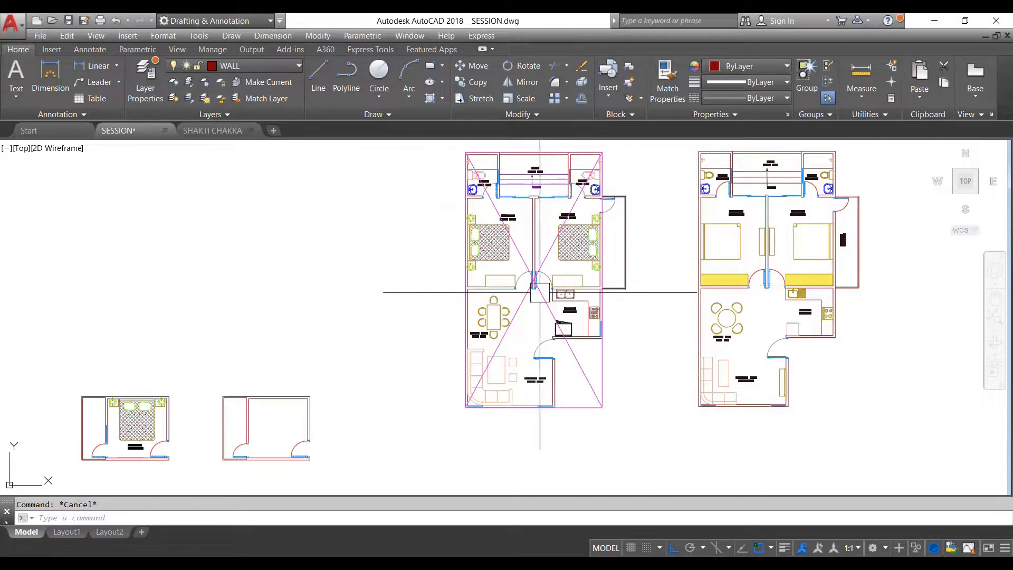
scroll(538, 278, up, 4)
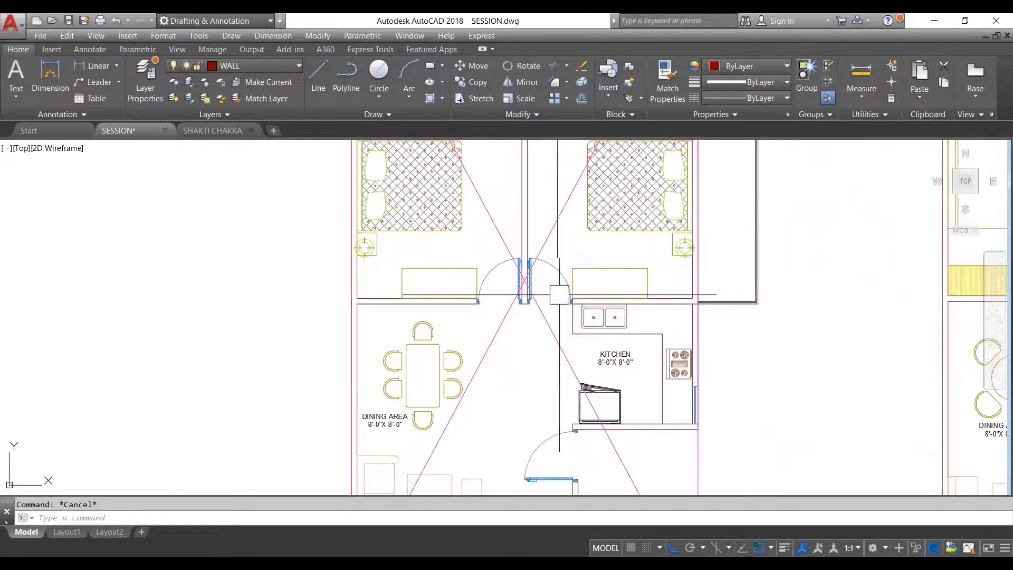
scroll(557, 296, down, 2)
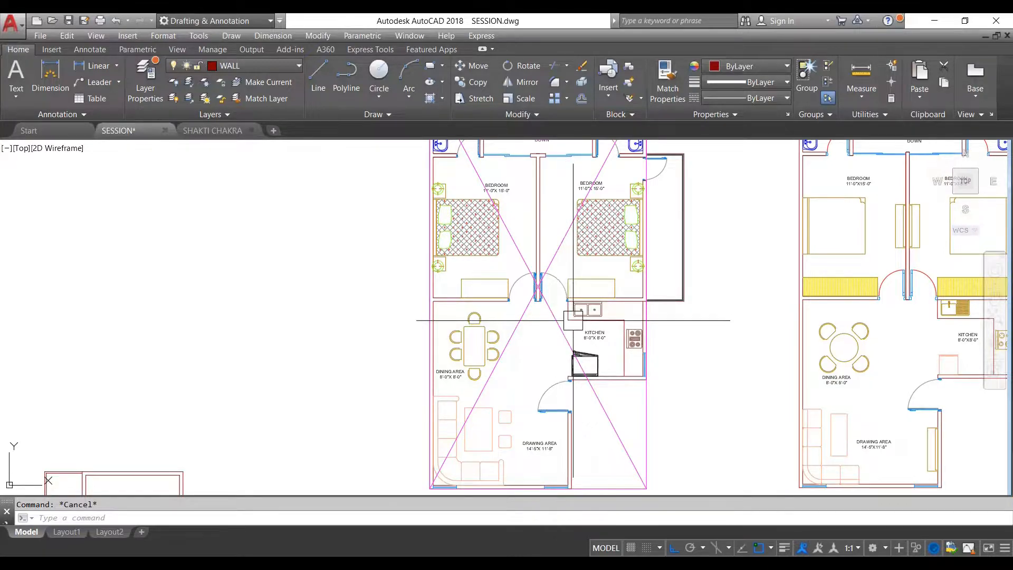
scroll(559, 296, down, 2)
scroll(523, 309, up, 10)
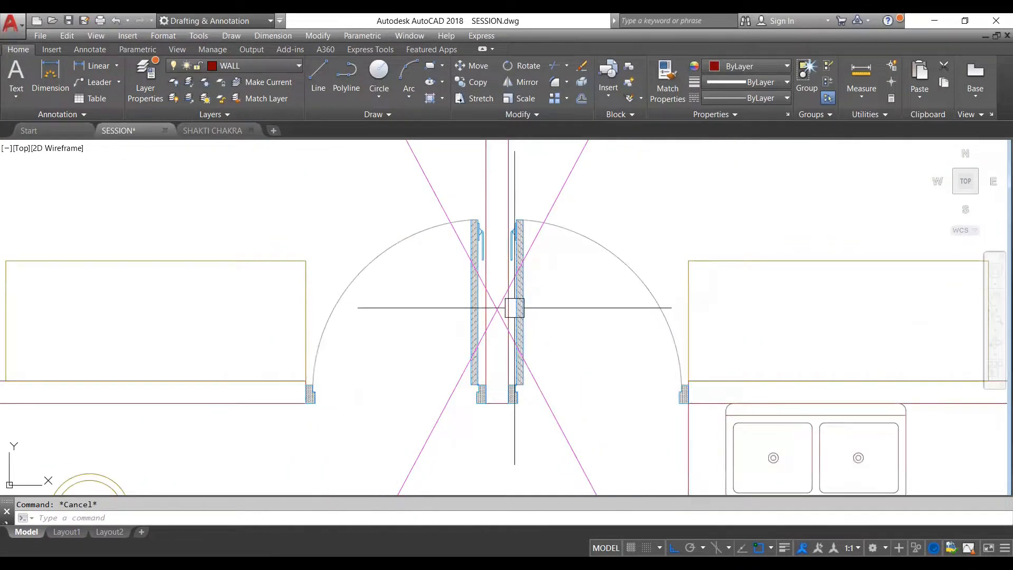
scroll(515, 310, down, 8)
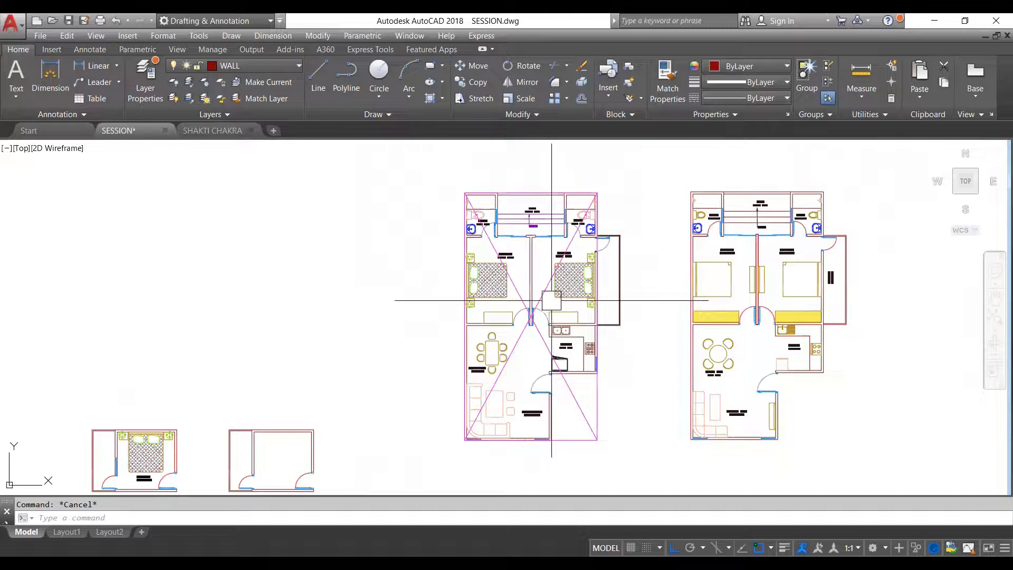
scroll(538, 310, up, 3)
scroll(533, 323, up, 8)
scroll(496, 282, down, 4)
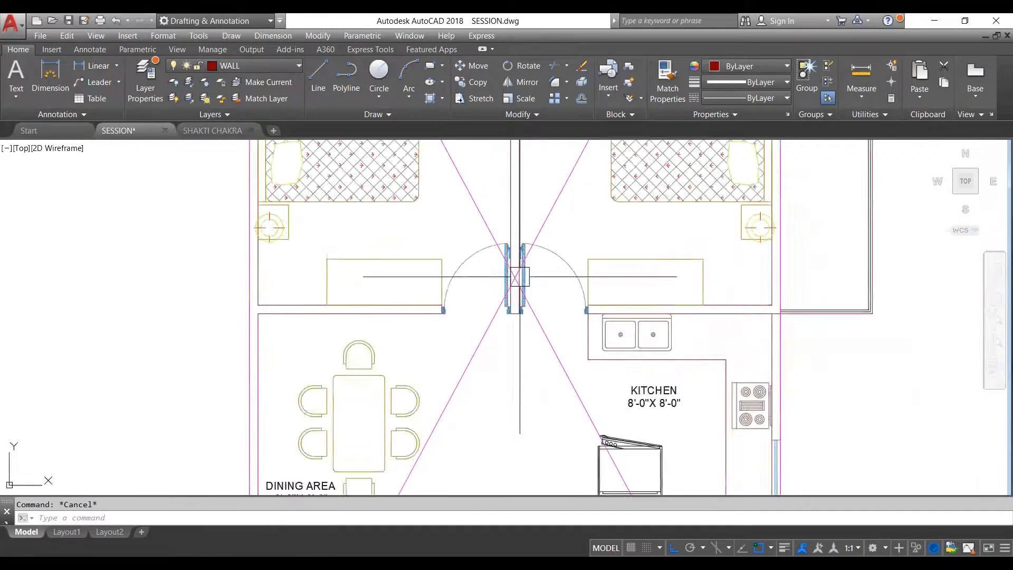
- Examine the second furnished floor plan and its room layout beside the plan marked with diagonals
scroll(520, 276, down, 9)
scroll(586, 275, up, 5)
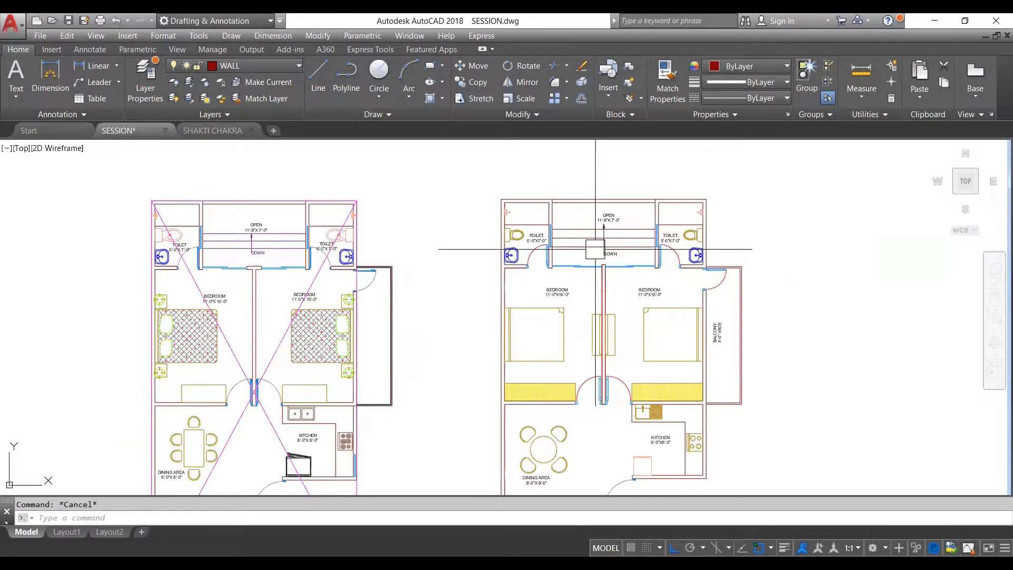
scroll(602, 297, down, 5)
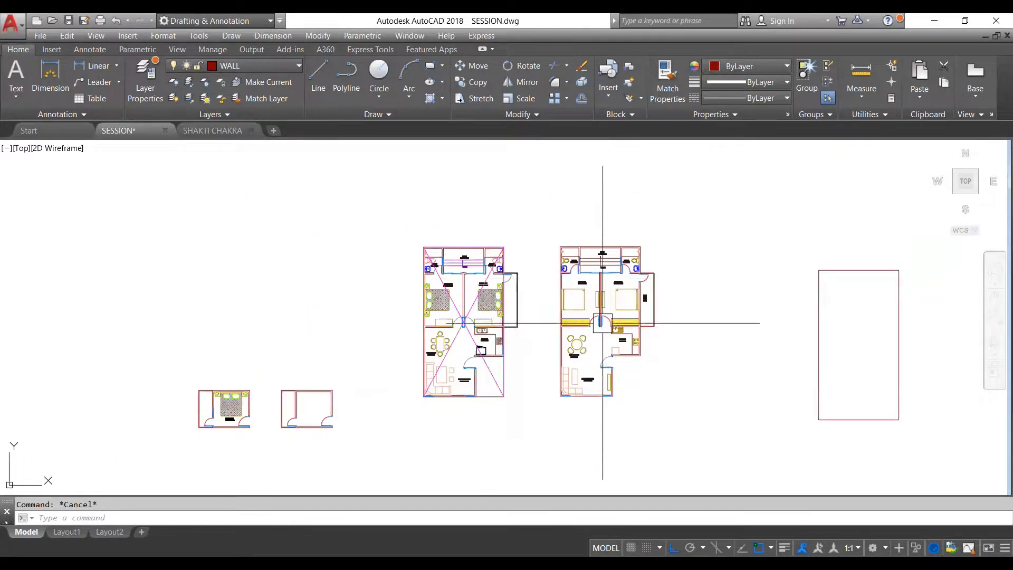
scroll(593, 338, up, 4)
scroll(610, 338, down, 4)
scroll(610, 338, up, 4)
scroll(599, 244, down, 4)
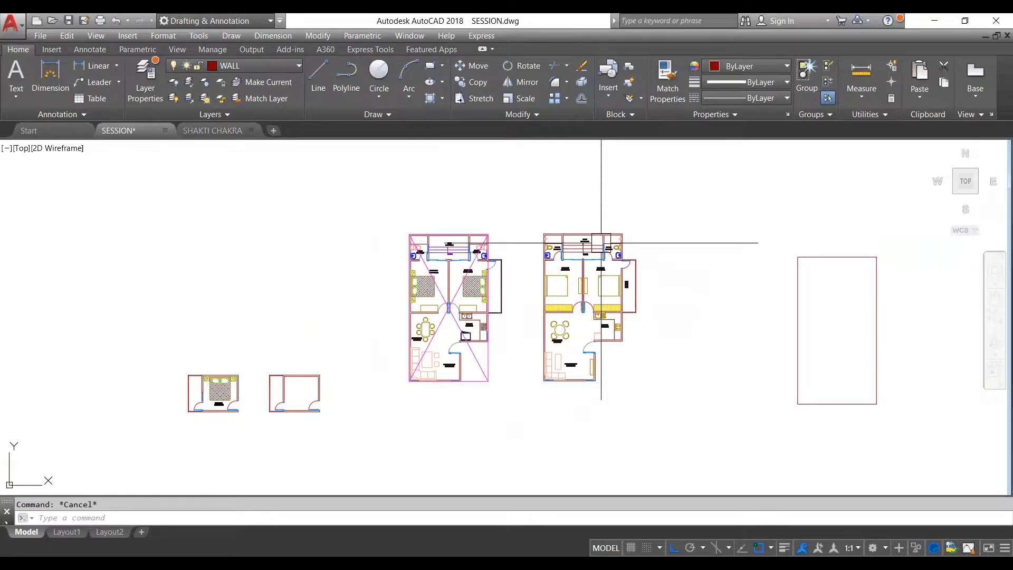
scroll(582, 289, up, 2)
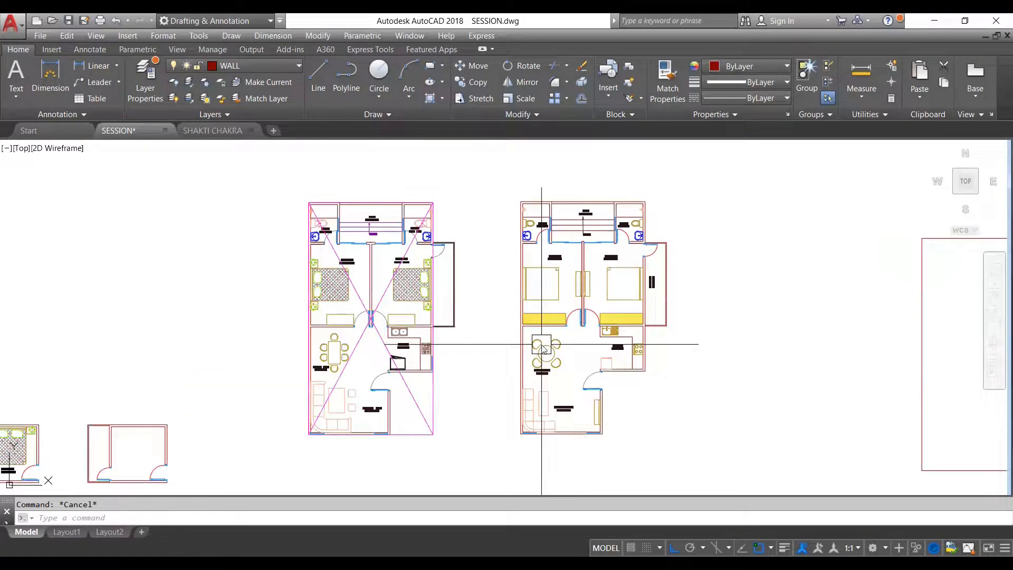
text(PL)
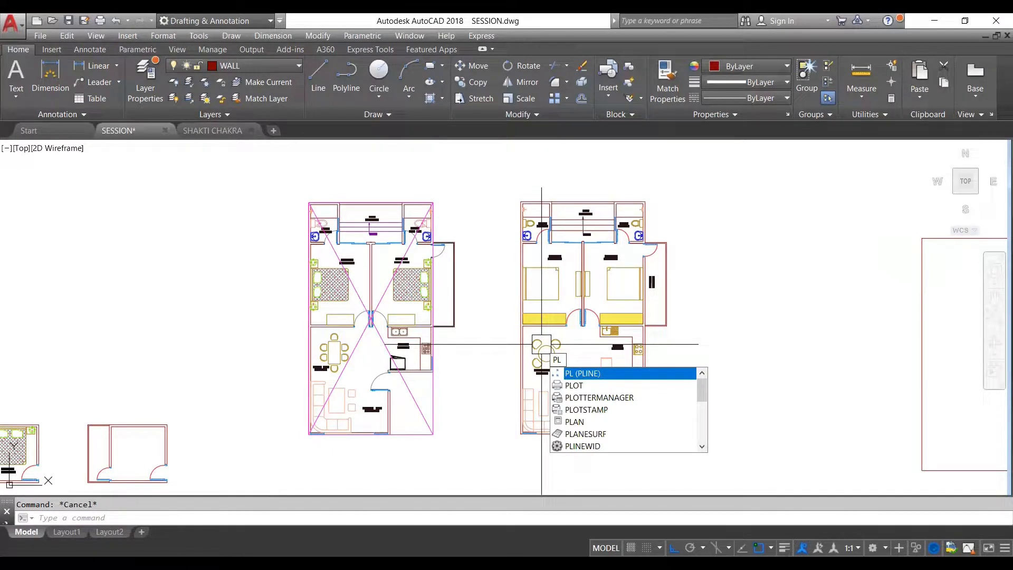
key(Return)
scroll(597, 200, up, 2)
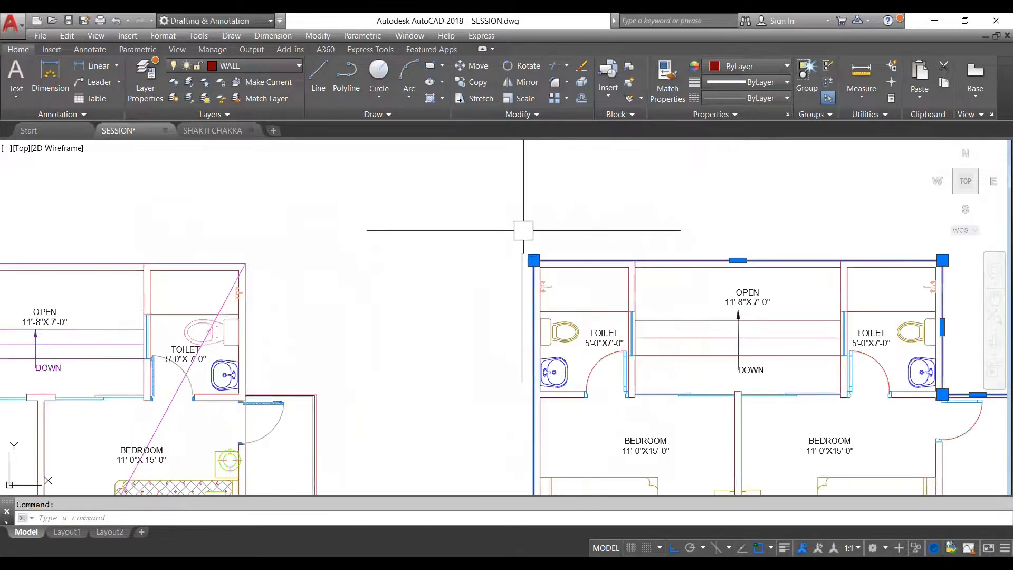
scroll(528, 214, down, 6)
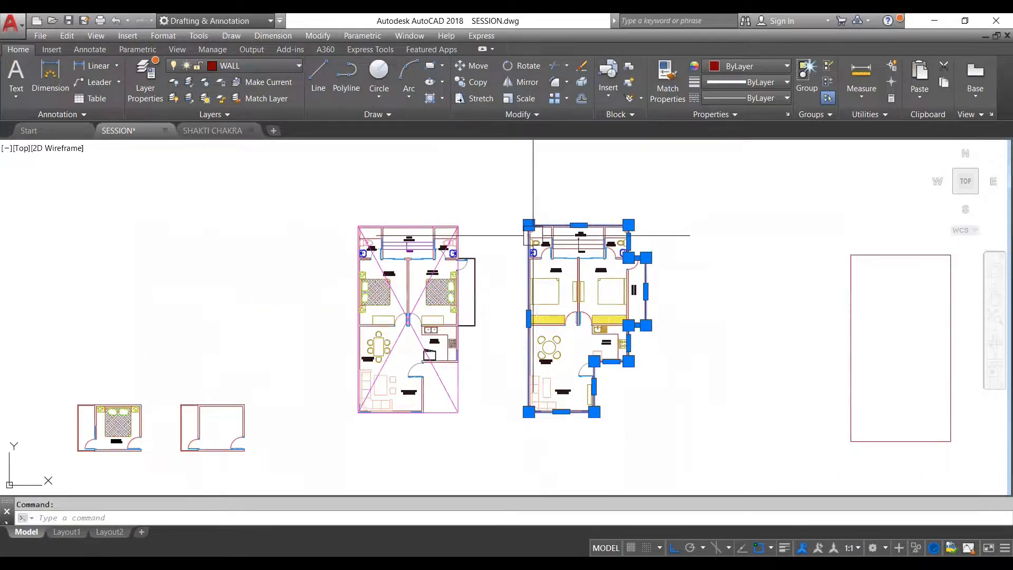
- Examine the second plan's outer wall outline, especially where the balcony meets the bedroom and toilet wall
scroll(532, 236, up, 4)
scroll(532, 235, down, 2)
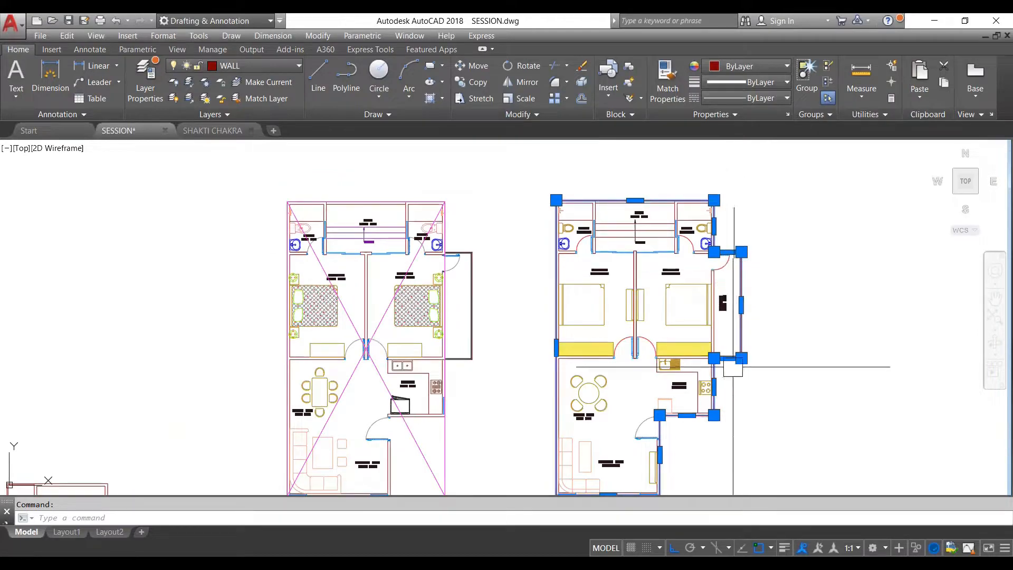
scroll(671, 321, down, 2)
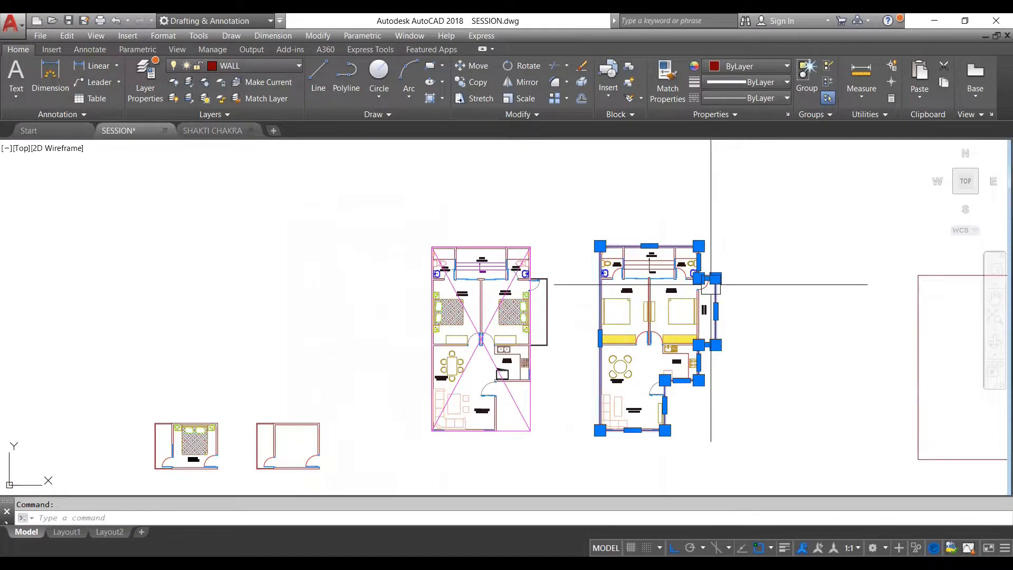
scroll(628, 399, up, 2)
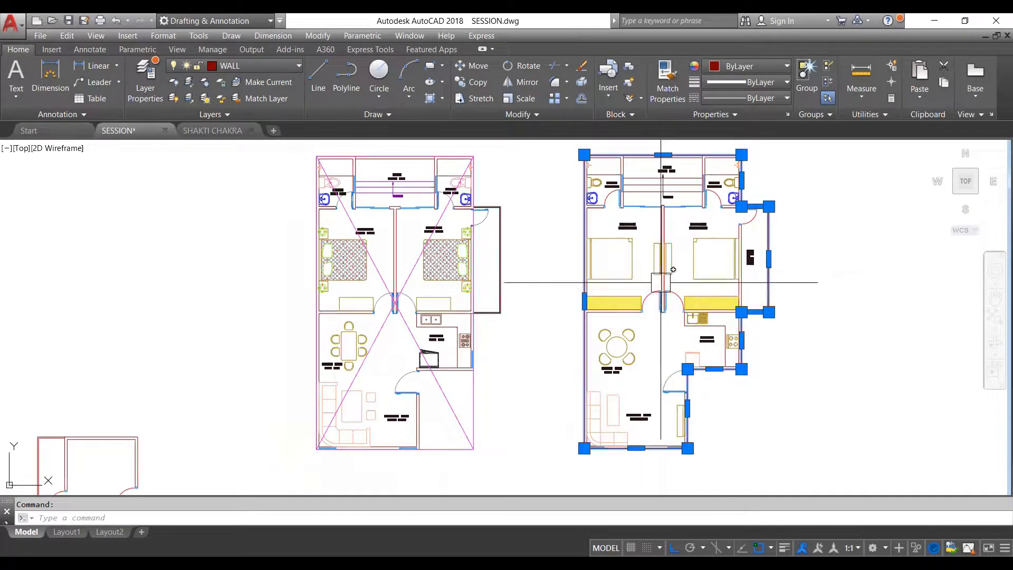
key(Escape)
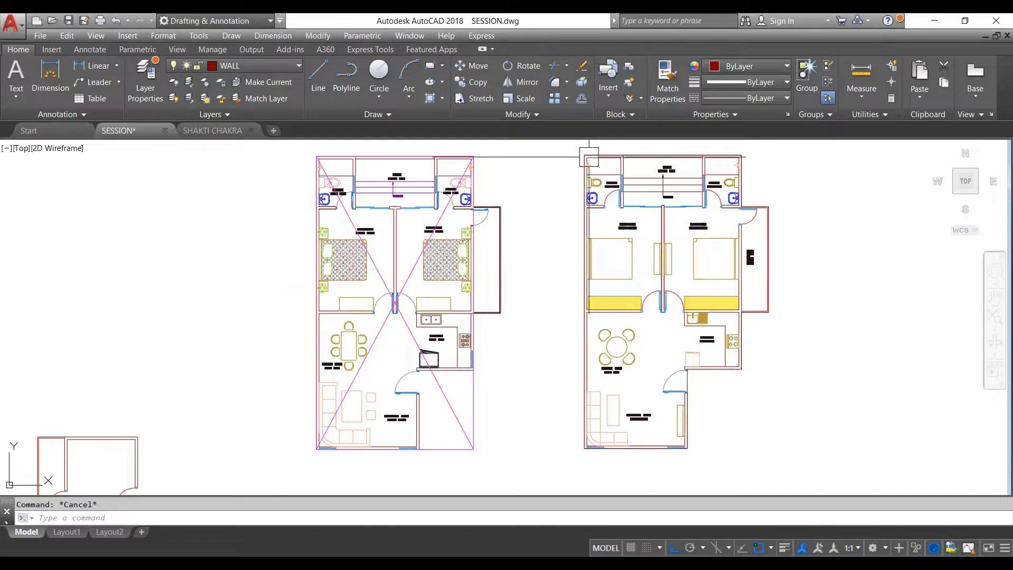
scroll(586, 152, up, 2)
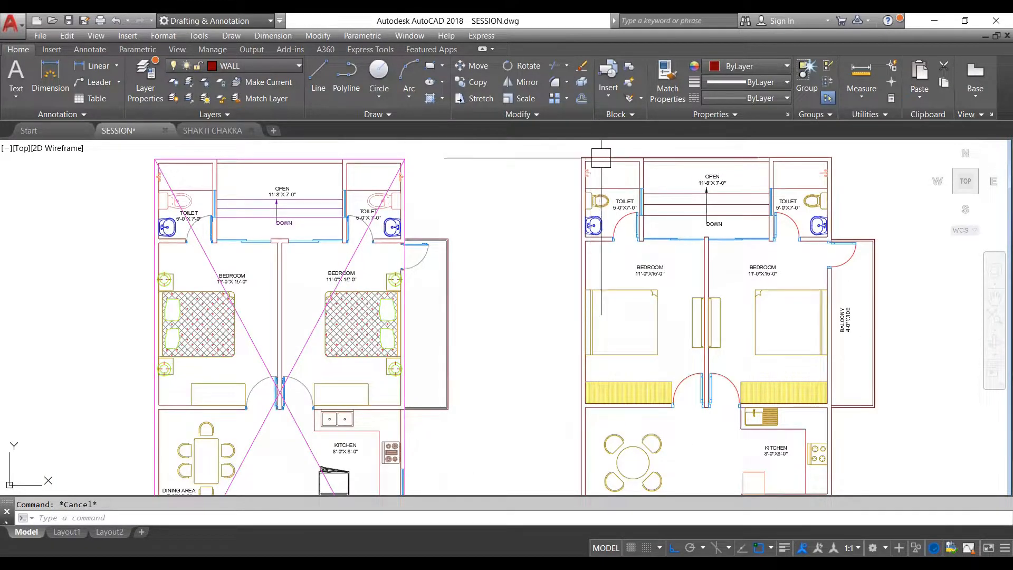
scroll(832, 154, up, 2)
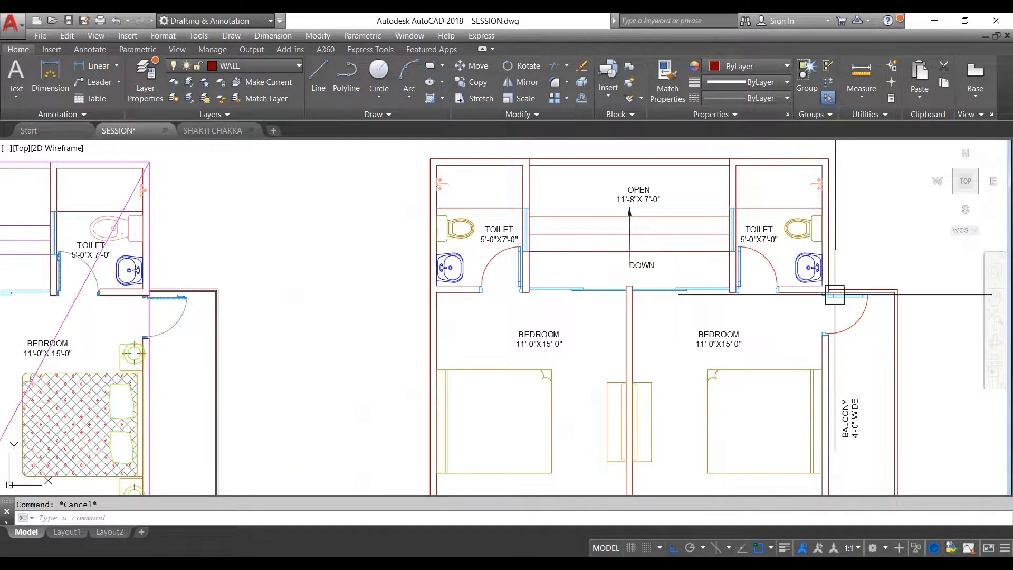
scroll(830, 291, up, 2)
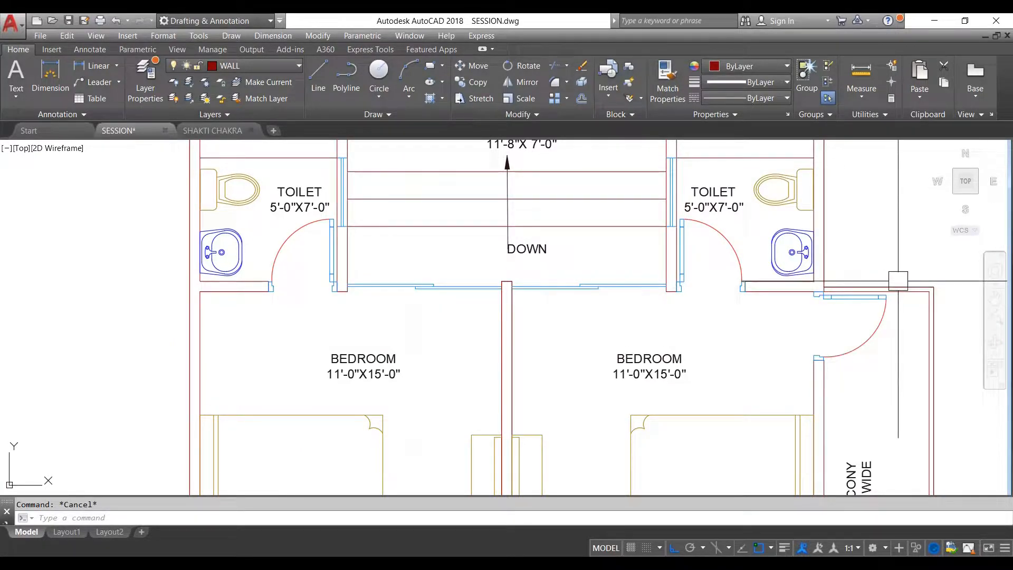
scroll(898, 281, down, 5)
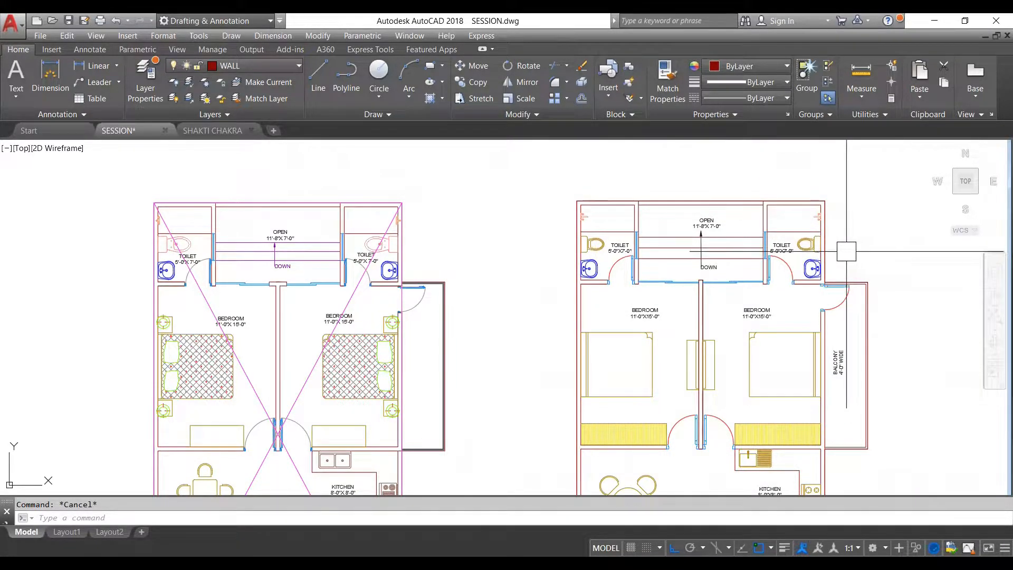
scroll(791, 232, down, 2)
scroll(818, 309, down, 2)
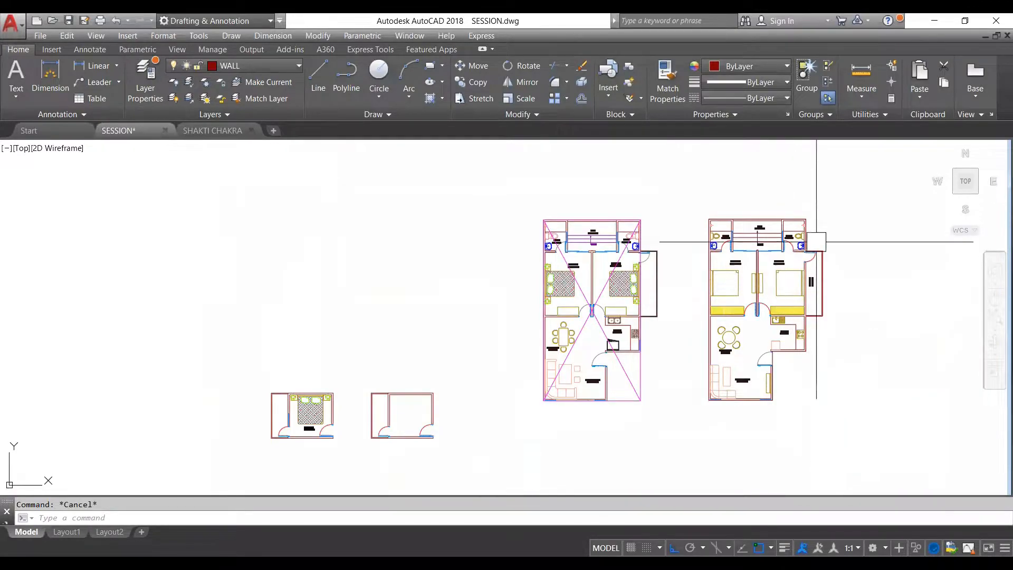
- Highlight the second plan's outer wall line at the balcony corner and check how it runs around the whole plan
scroll(823, 248, up, 2)
scroll(823, 253, up, 2)
click(802, 232)
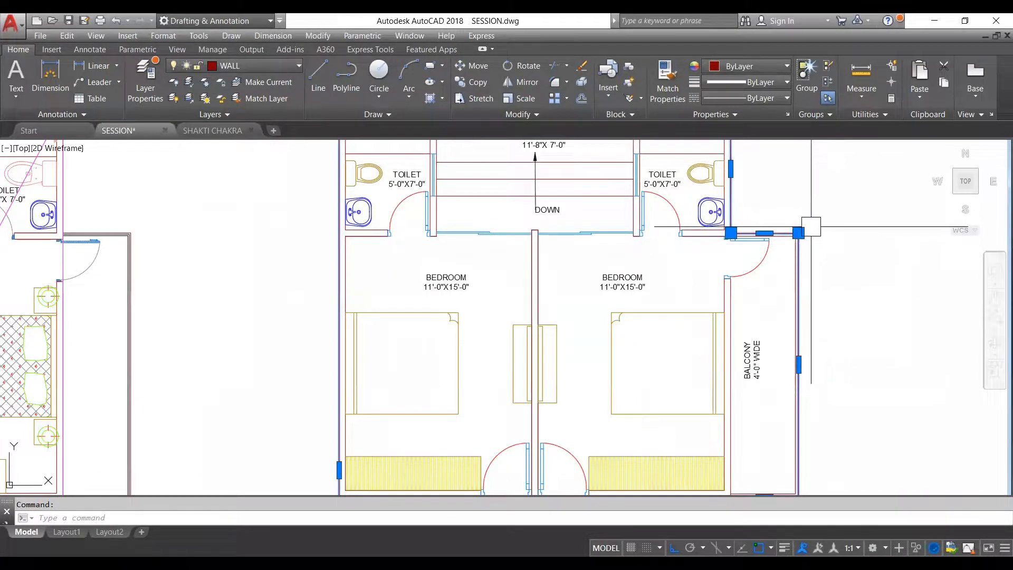
scroll(724, 232, down, 2)
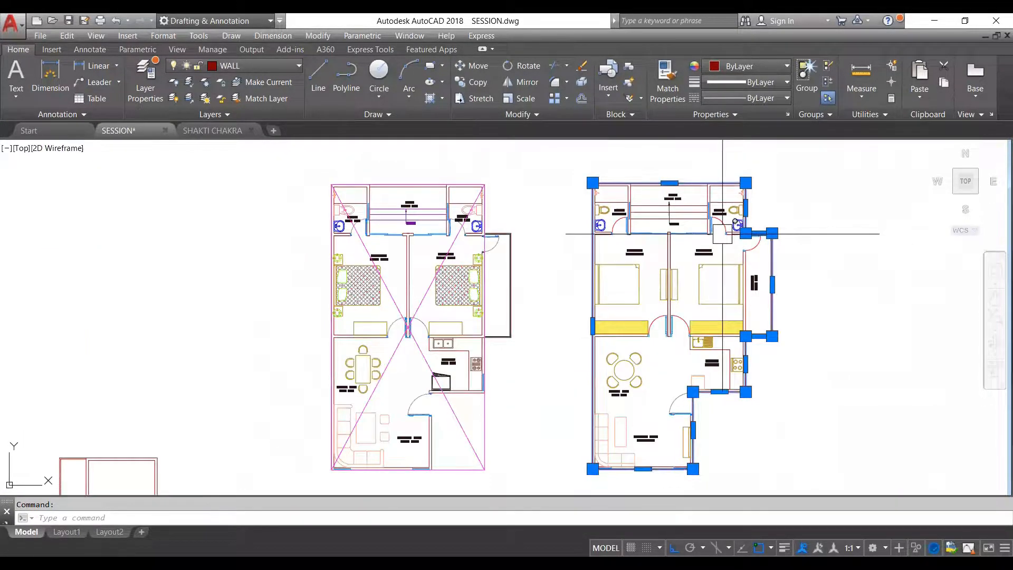
scroll(653, 213, down, 2)
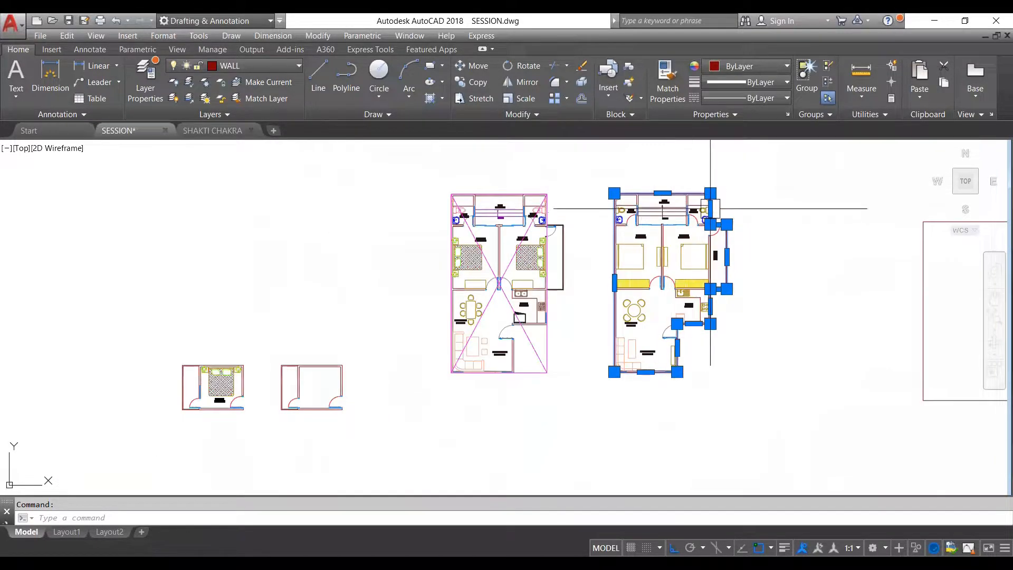
key(Escape)
- Trace the second plan's outer perimeter, including the balcony and the stepped kitchen corner, with a closed polyline in colour 221
scroll(636, 190, up, 3)
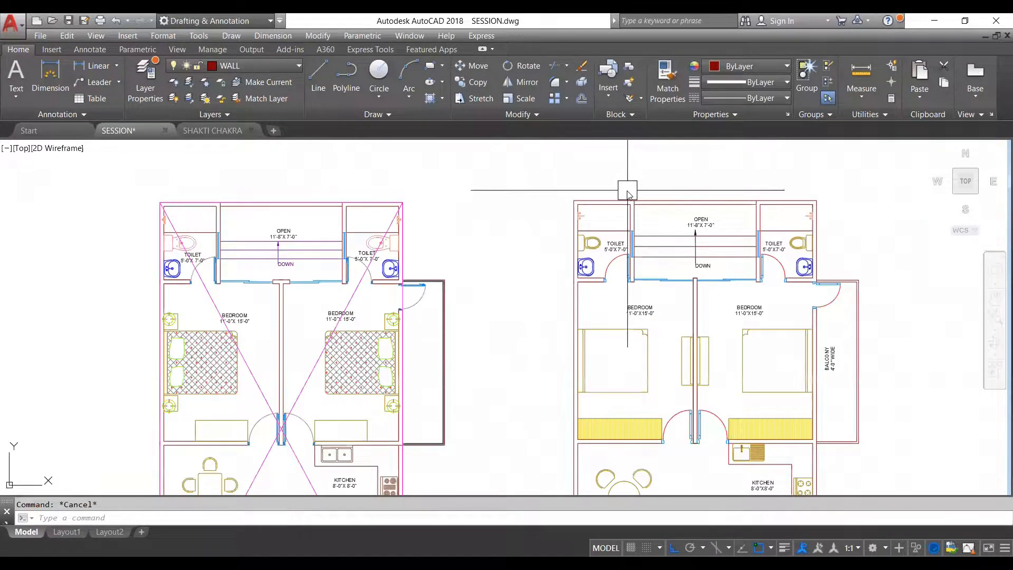
text(pline)
key(Return)
click(751, 66)
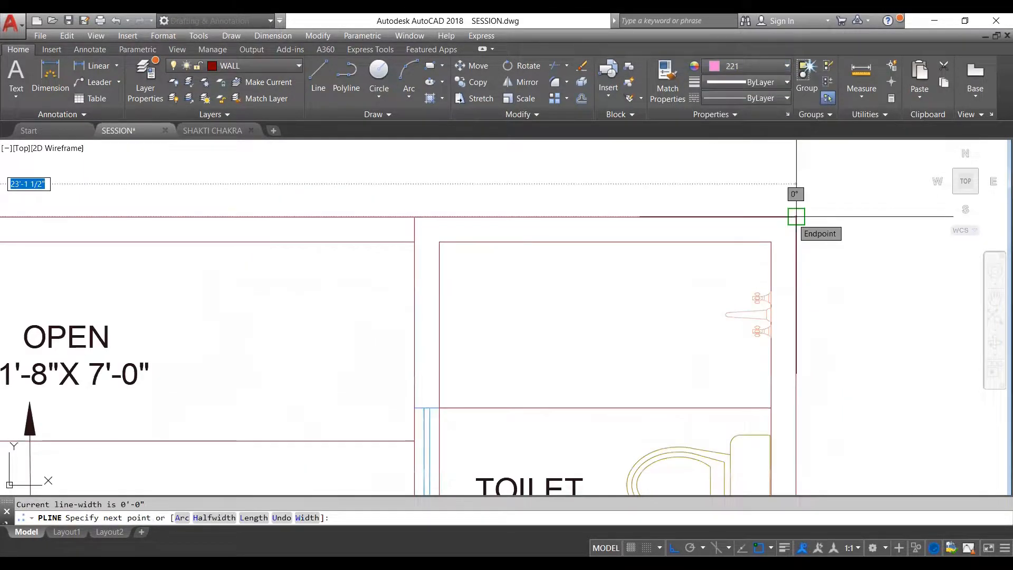
click(796, 217)
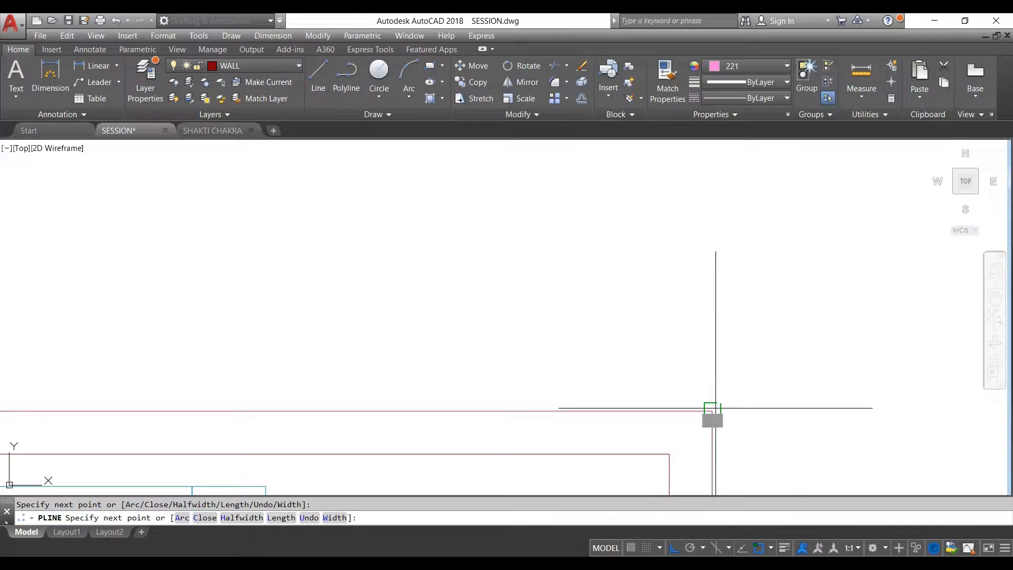
scroll(716, 407, down, 4)
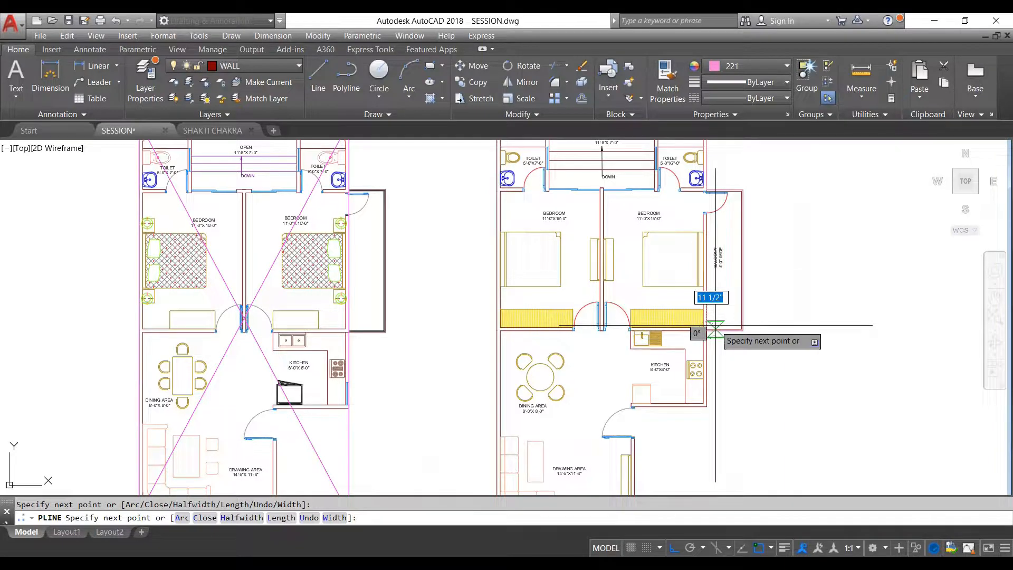
scroll(715, 325, down, 2)
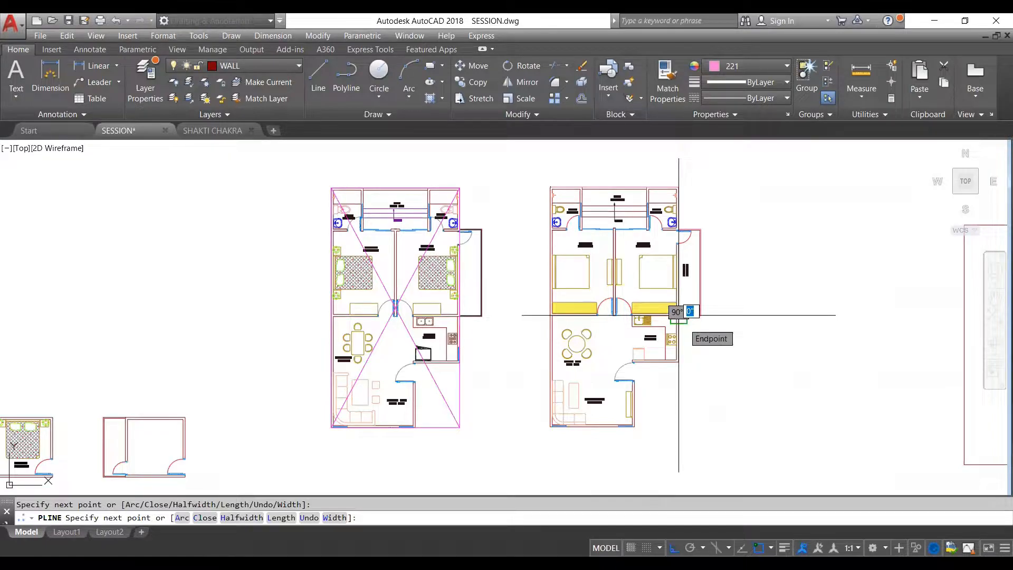
scroll(627, 356, up, 2)
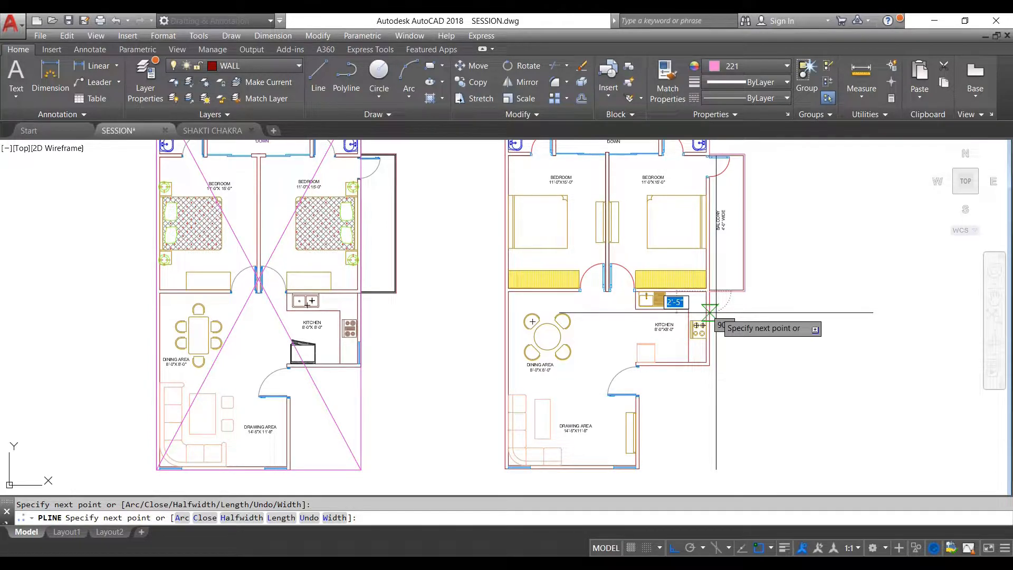
scroll(677, 354, up, 2)
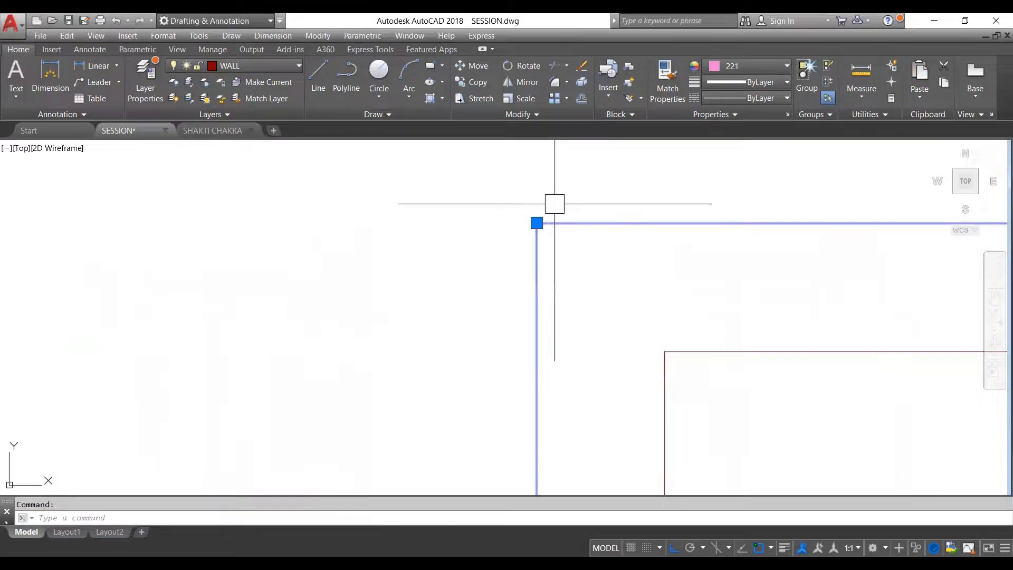
- Delete the empty rectangle standing beside the second floor plan
scroll(554, 203, down, 15)
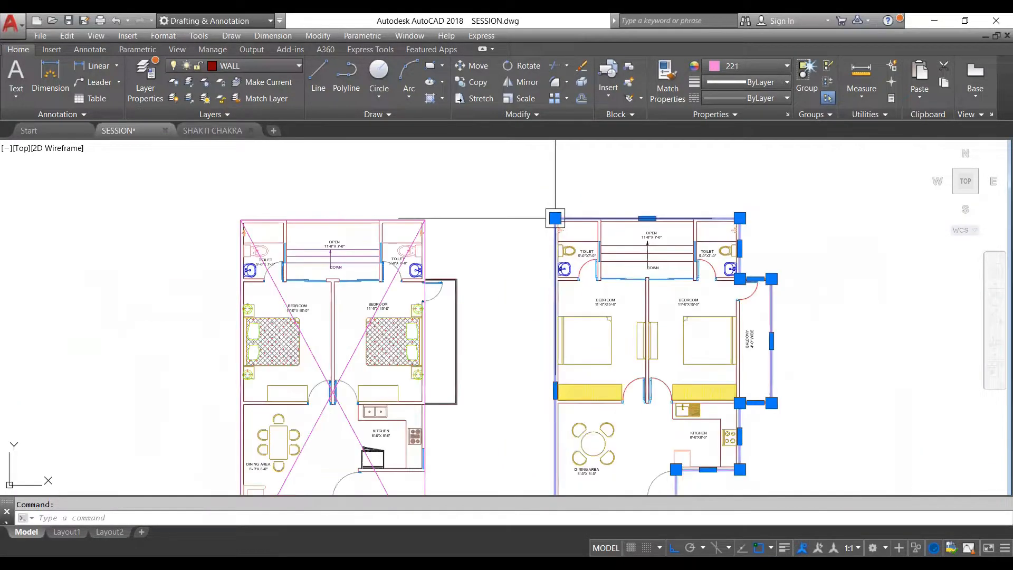
scroll(555, 218, down, 3)
scroll(622, 304, down, 5)
scroll(663, 301, up, 2)
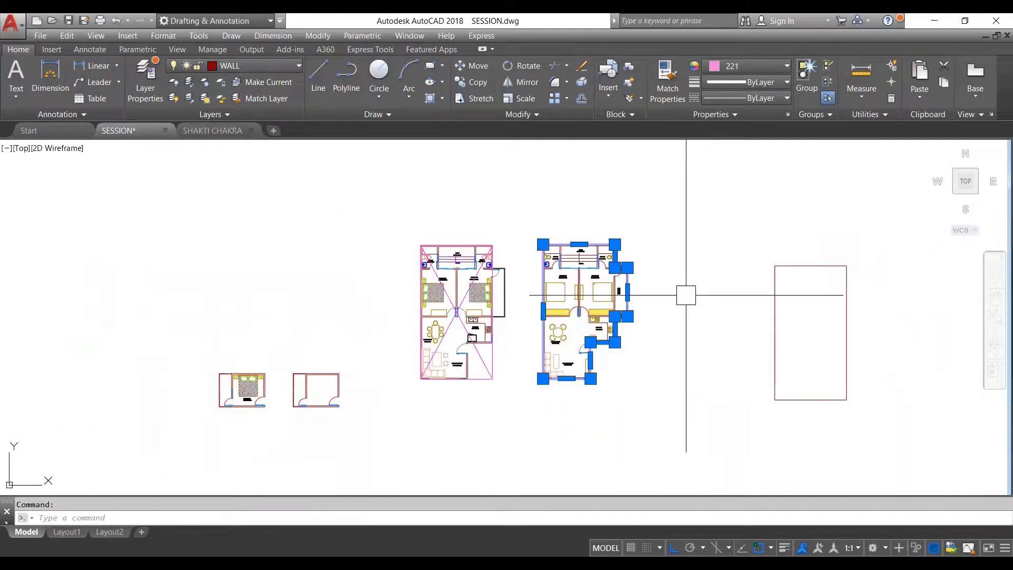
scroll(533, 303, down, 4)
key(Escape)
click(635, 284)
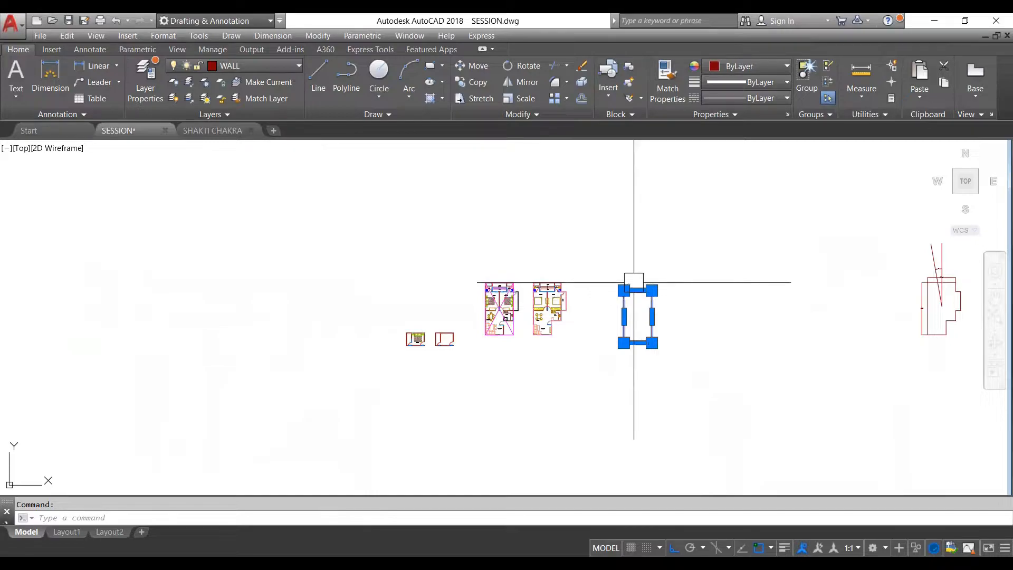
key(Delete)
- Move the traced perimeter polyline by its upper balcony corner into the empty space beside the second plan
scroll(634, 282, up, 8)
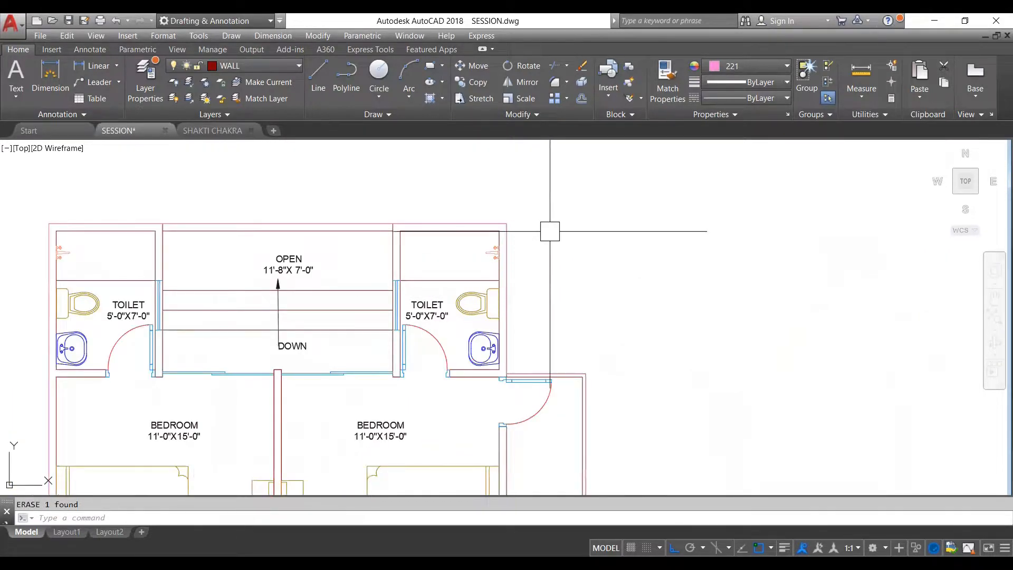
scroll(538, 242, down, 2)
click(544, 263)
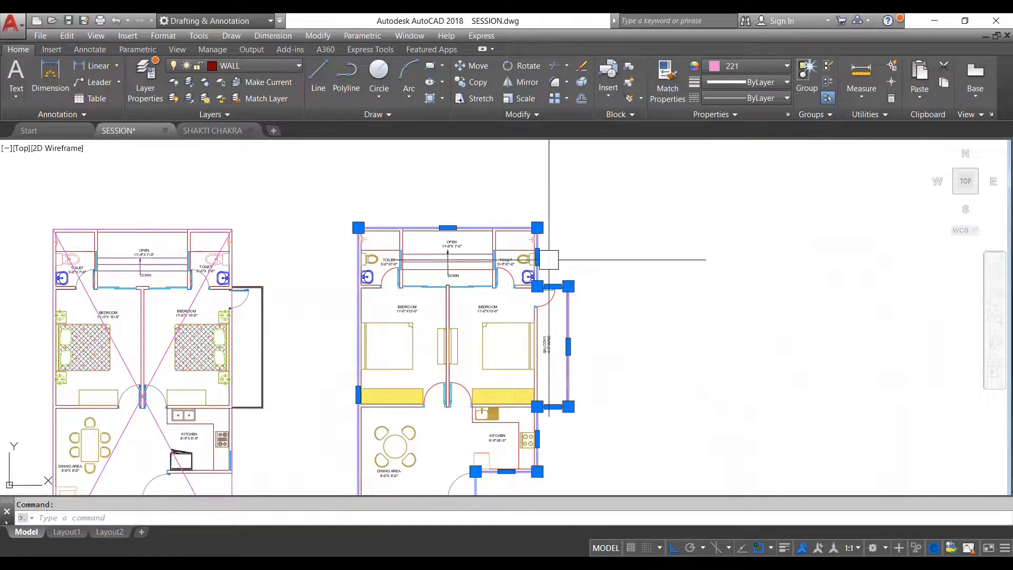
scroll(513, 236, down, 2)
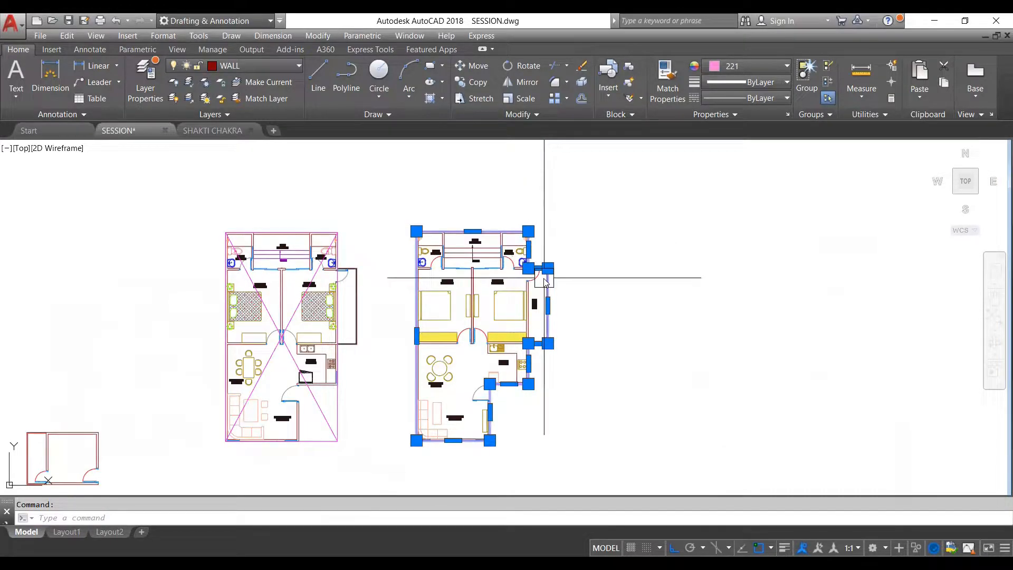
text(m)
key(Return)
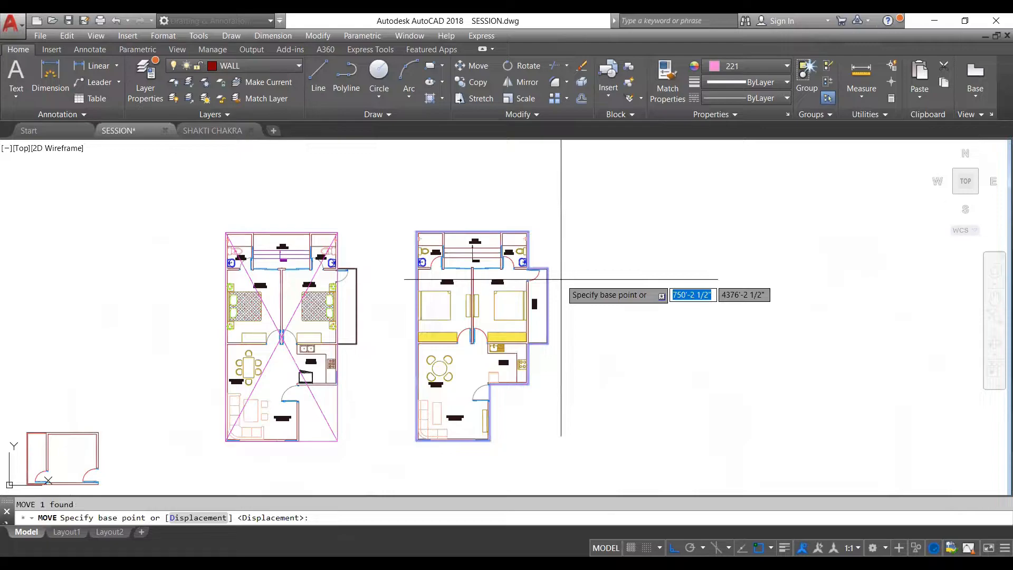
click(547, 269)
scroll(538, 270, down, 1)
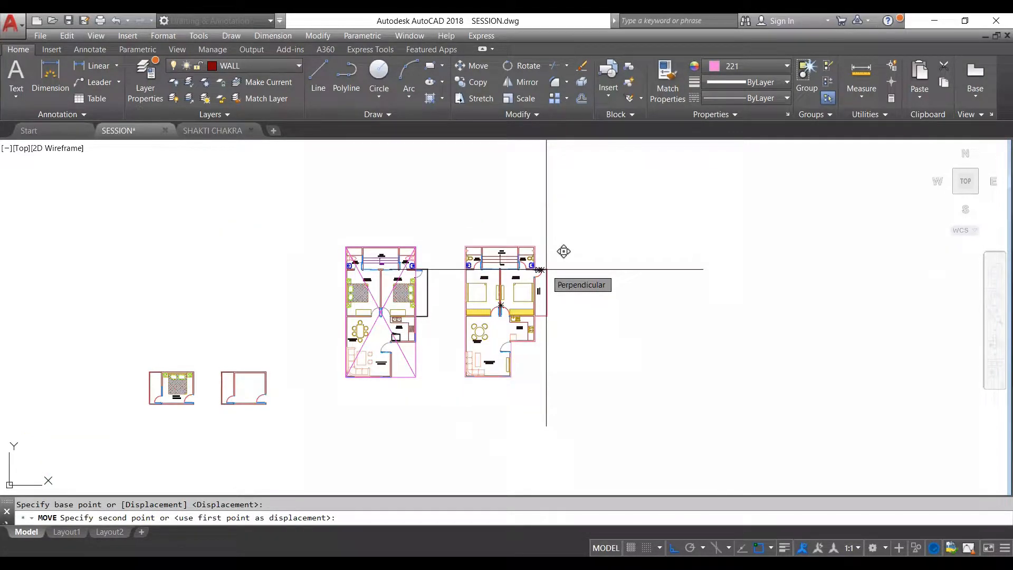
click(707, 275)
scroll(696, 278, up, 2)
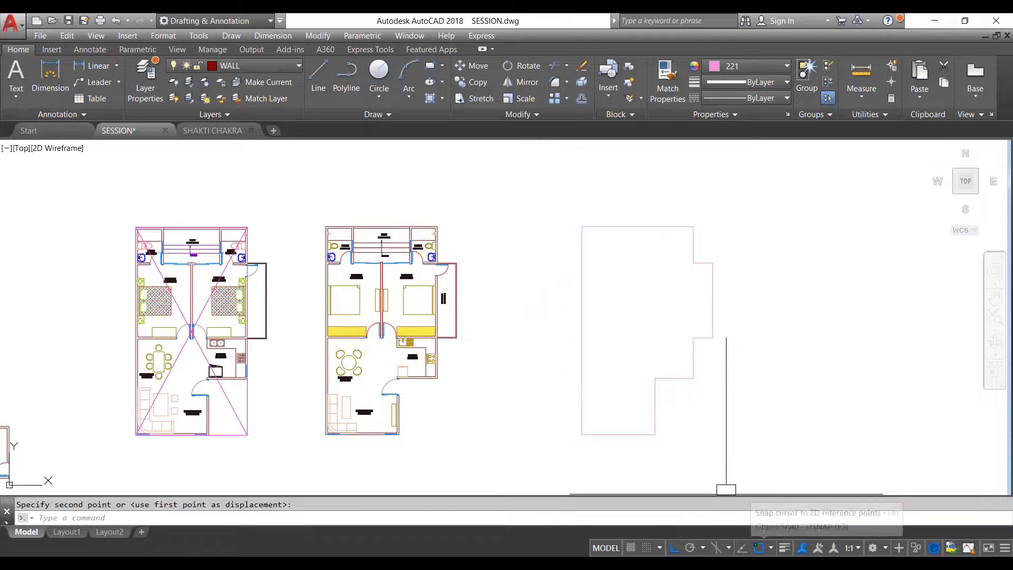
- Limit the running object snaps to Geometric Center only, turning off every other snap mode
click(771, 547)
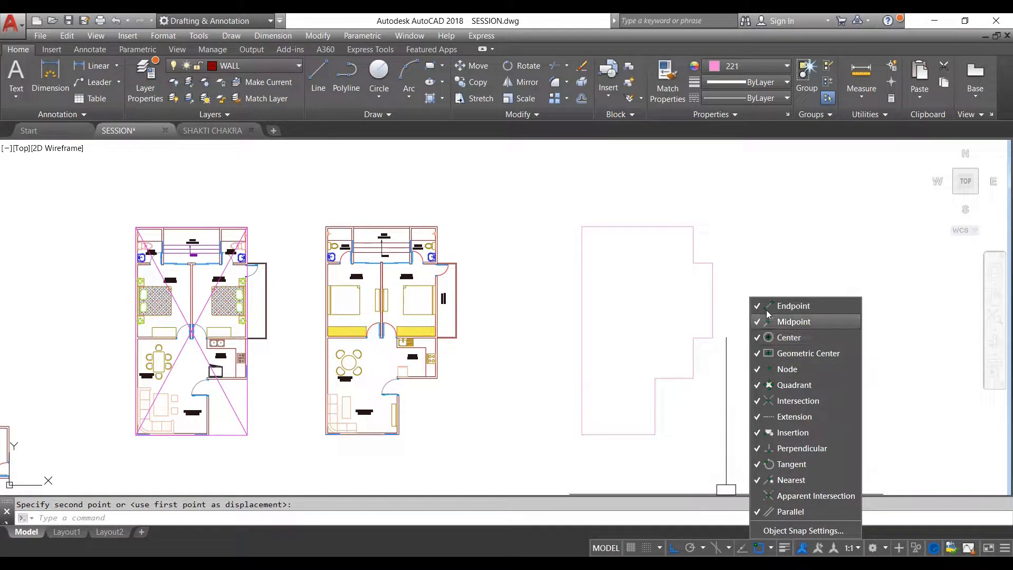
click(756, 309)
click(757, 322)
click(758, 338)
click(757, 368)
click(756, 385)
click(757, 400)
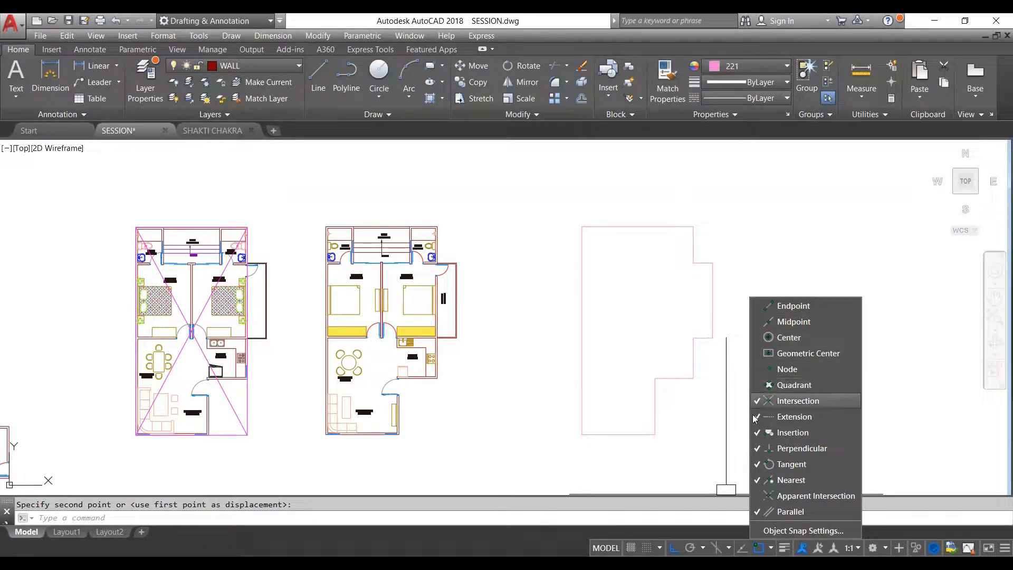
click(757, 416)
click(757, 432)
click(757, 448)
click(757, 464)
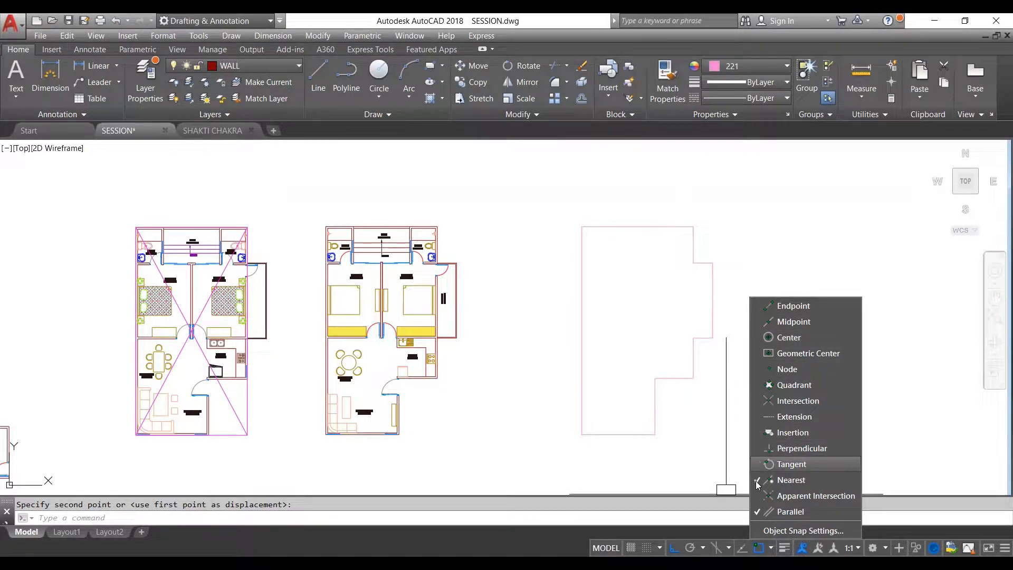
click(757, 480)
click(759, 512)
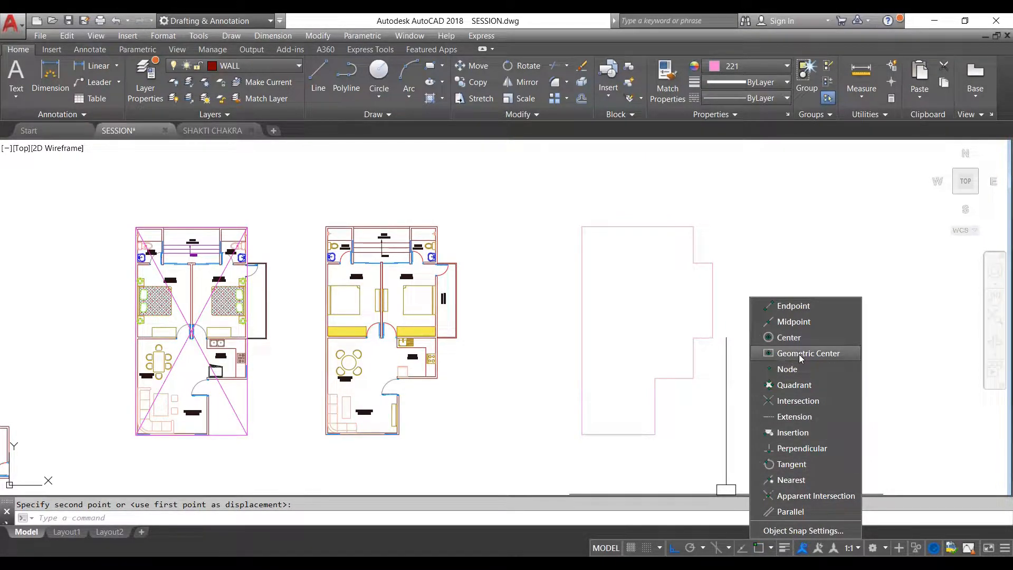
click(774, 355)
key(Escape)
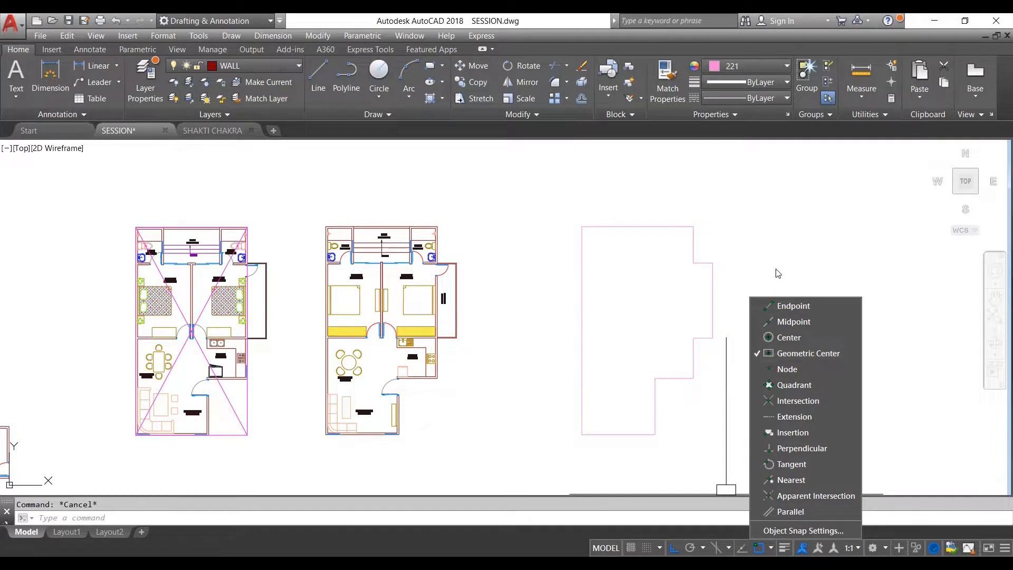
click(751, 271)
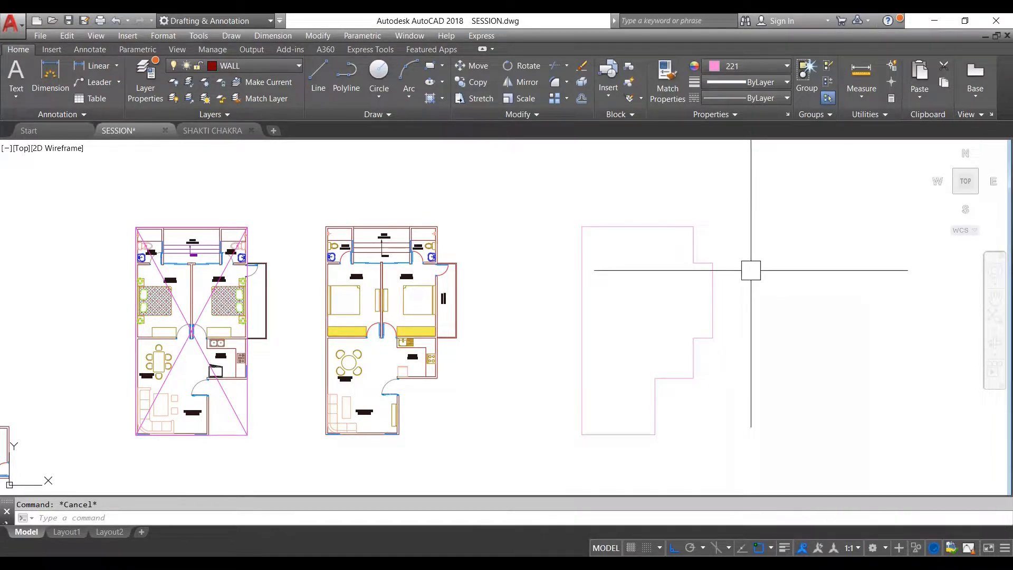
- Draw a vertical line from the traced perimeter's geometric centre upward past its upper edge
scroll(723, 311, down, 1)
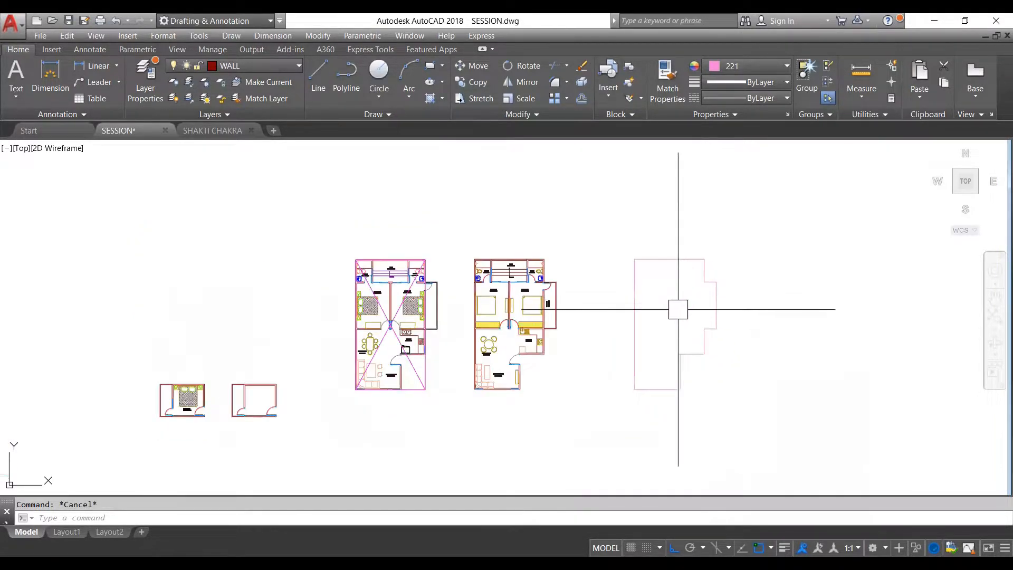
scroll(700, 308, down, 3)
scroll(703, 295, up, 3)
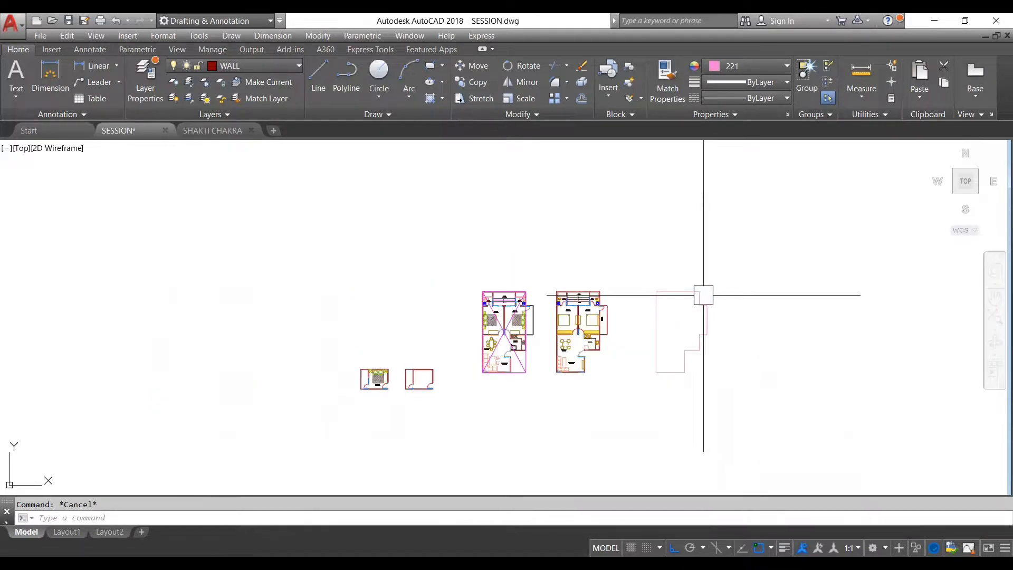
scroll(702, 295, down, 2)
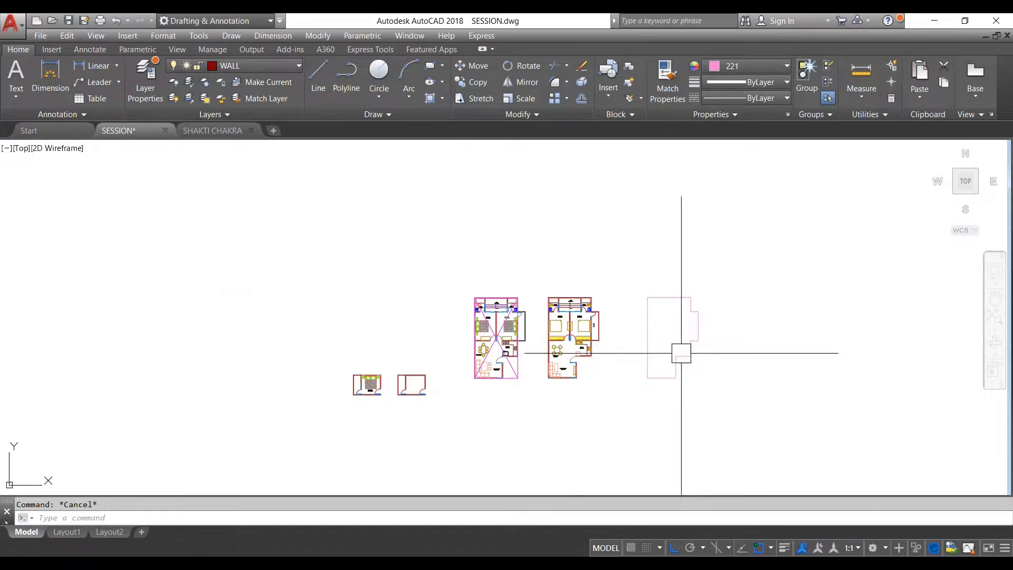
text(l)
key(Return)
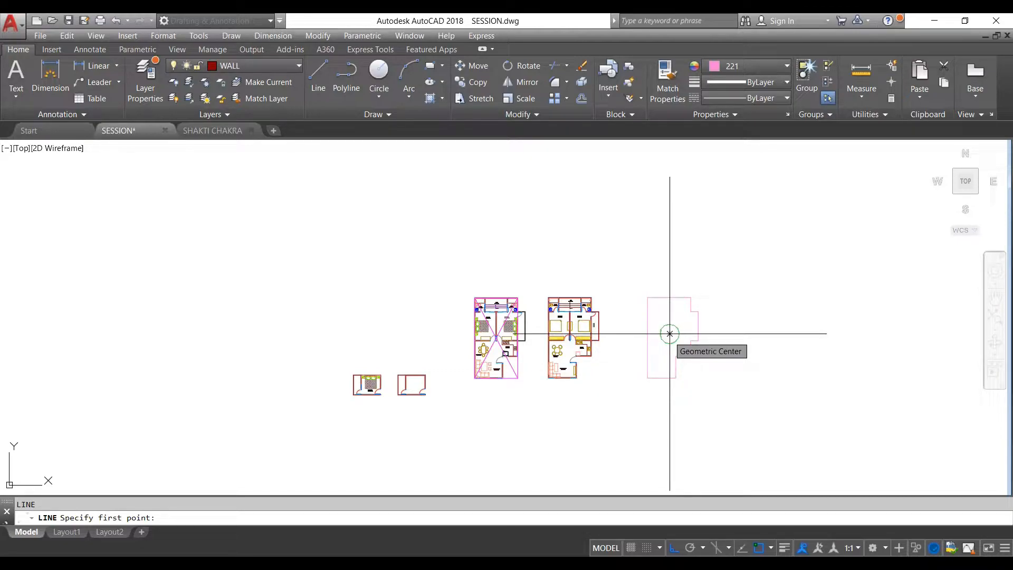
click(669, 334)
click(688, 246)
key(Escape)
- Select the vertical line and examine where its lower end sits inside the traced perimeter
scroll(677, 334, up, 2)
click(656, 331)
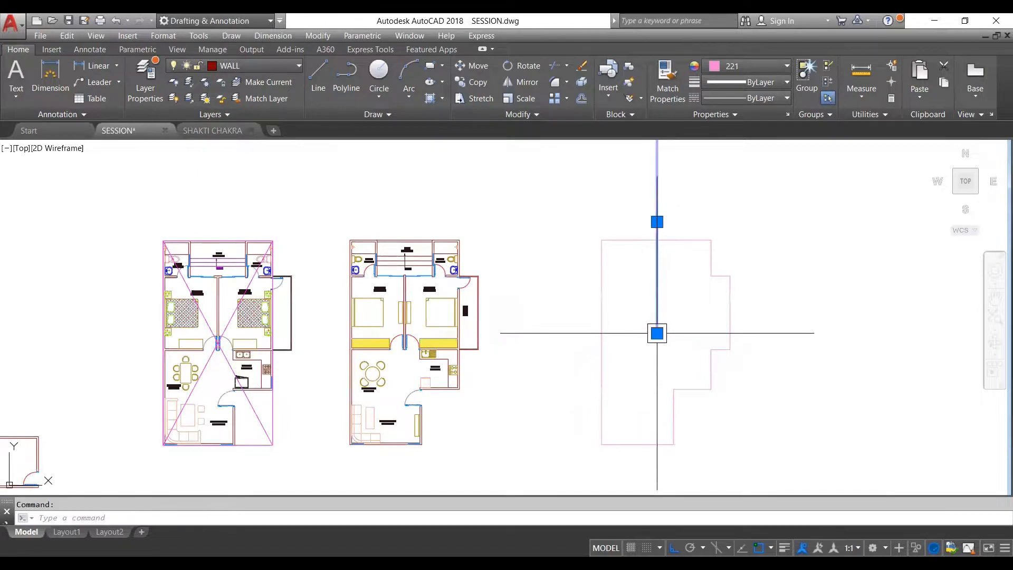
scroll(654, 332, up, 1)
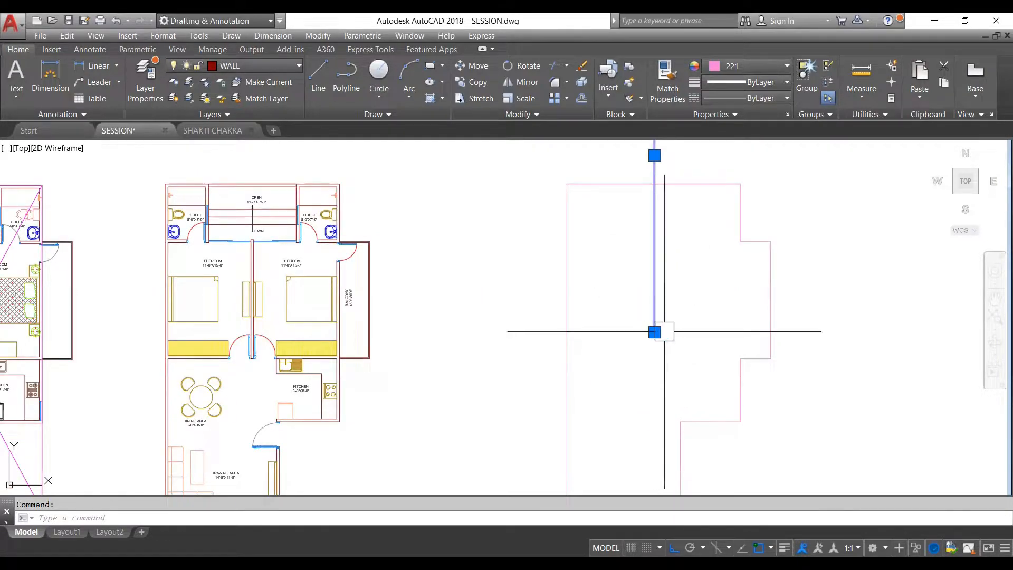
scroll(670, 333, down, 2)
scroll(670, 333, down, 2)
key(Escape)
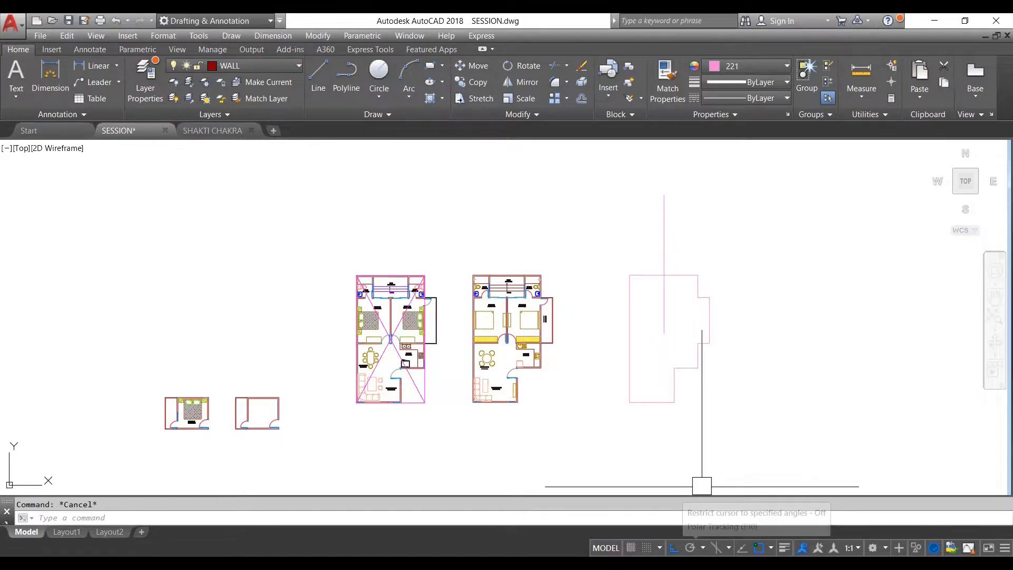
- Turn on polar tracking with 10-degree increments and start a line near the perimeter's centre
click(702, 547)
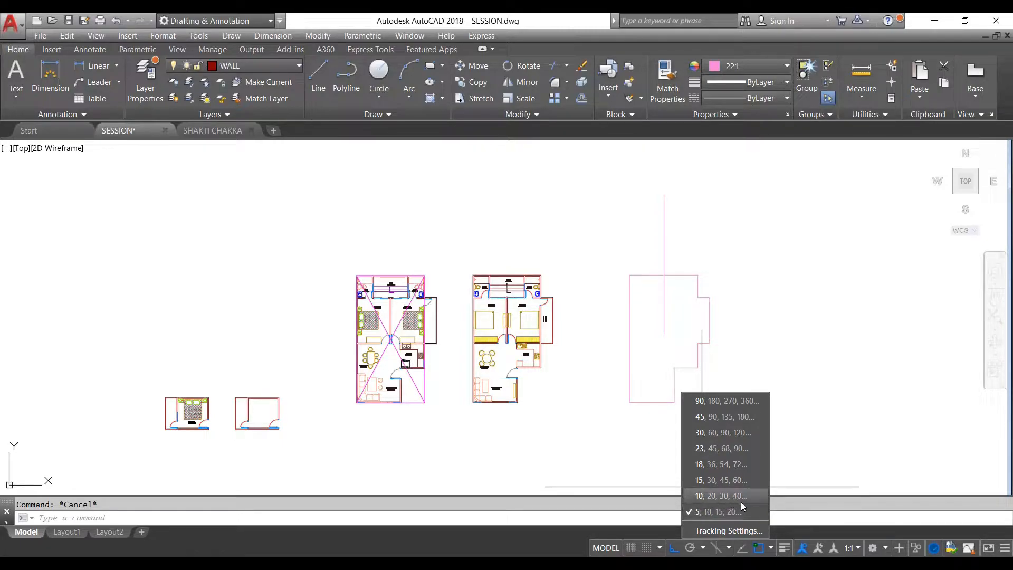
click(703, 495)
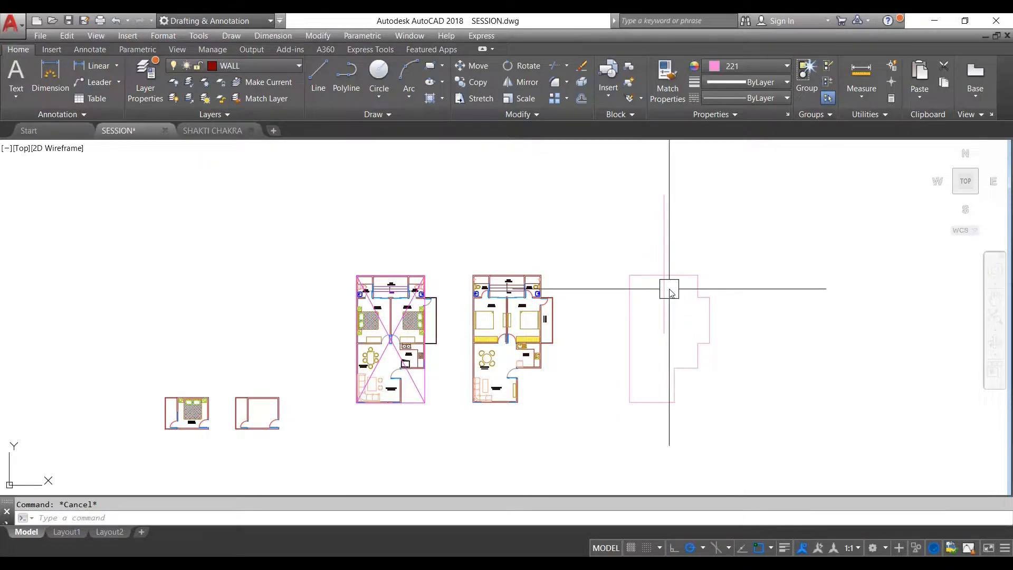
text(L)
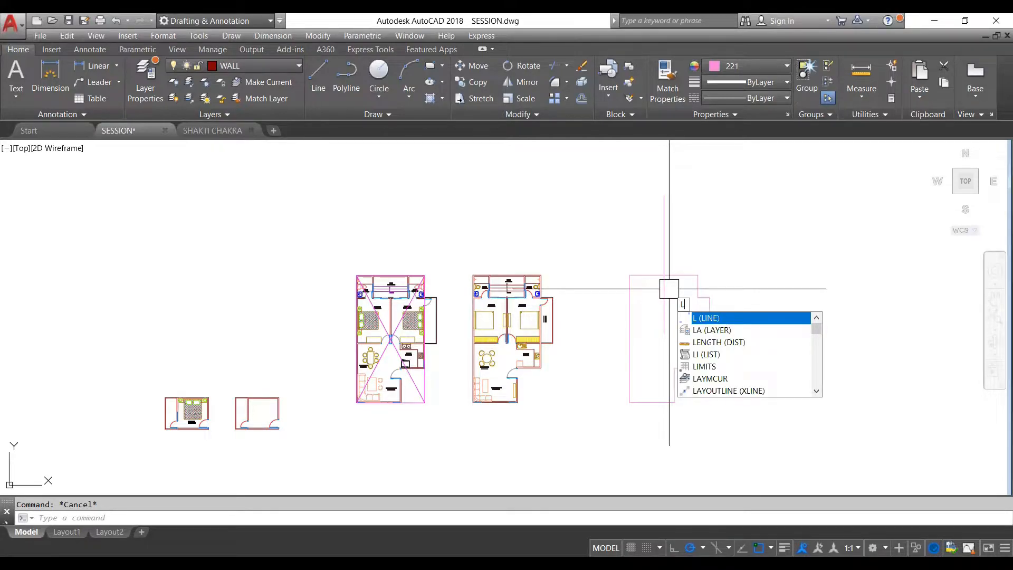
key(Return)
scroll(669, 289, up, 5)
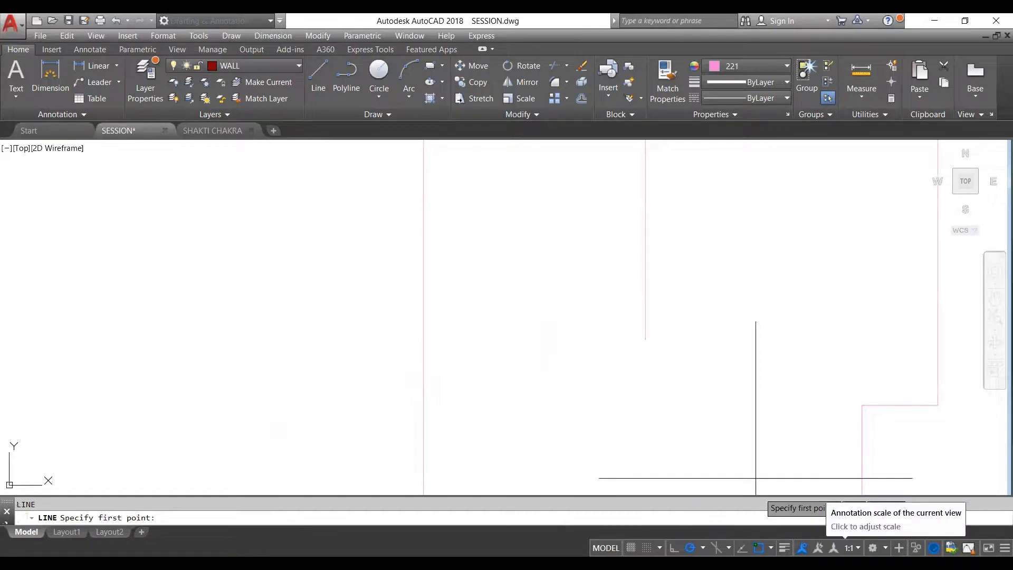
- Enable the Endpoint, Midpoint, Center, Node, Quadrant, Intersection, Extension, Perpendicular, Tangent and Parallel object snaps alongside Geometric Center
click(770, 548)
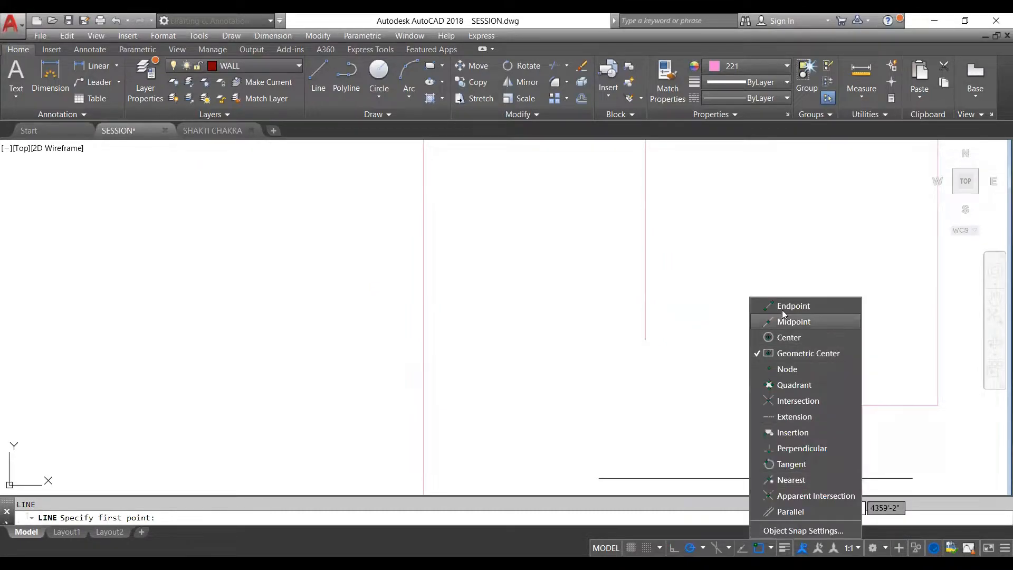
click(784, 303)
click(793, 322)
click(787, 337)
click(788, 368)
click(792, 384)
click(797, 400)
click(800, 416)
click(790, 447)
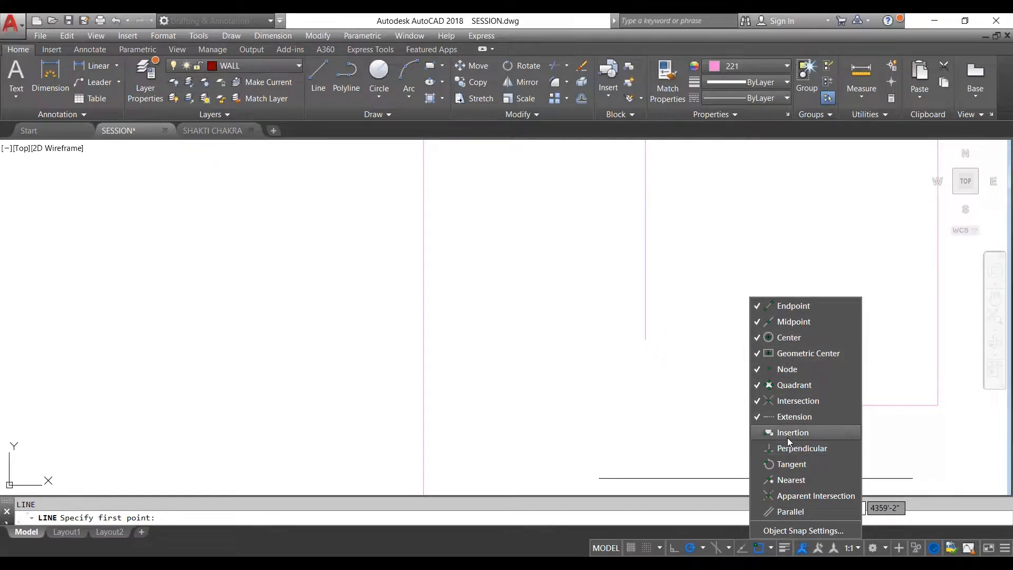
click(794, 465)
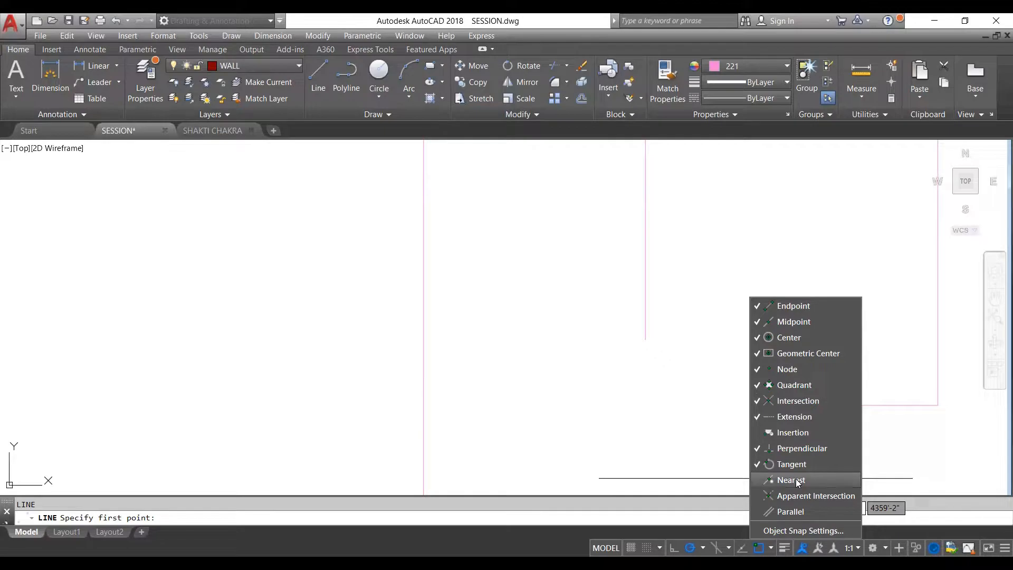
click(797, 510)
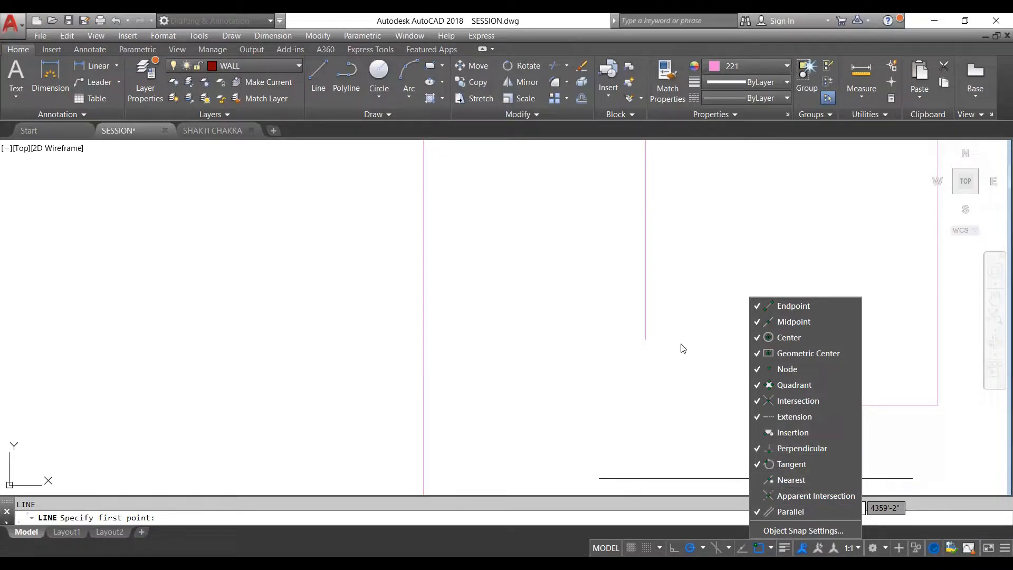
scroll(691, 344, down, 5)
key(Escape)
scroll(688, 339, down, 4)
key(Escape)
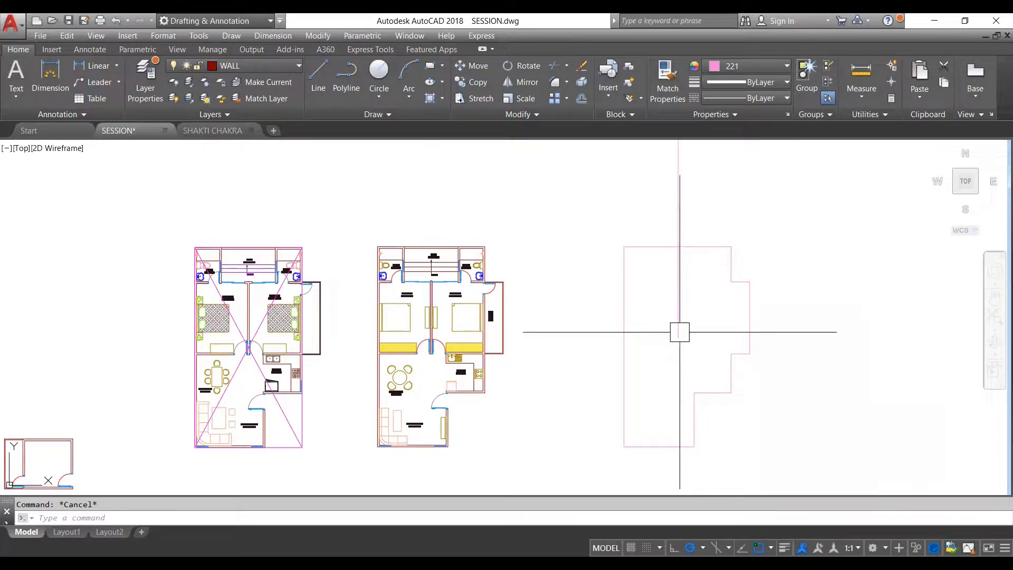
- Draw a line from the vertical line's lower endpoint at a polar angle of 100°, extending beyond the perimeter's upper edge
key(Return)
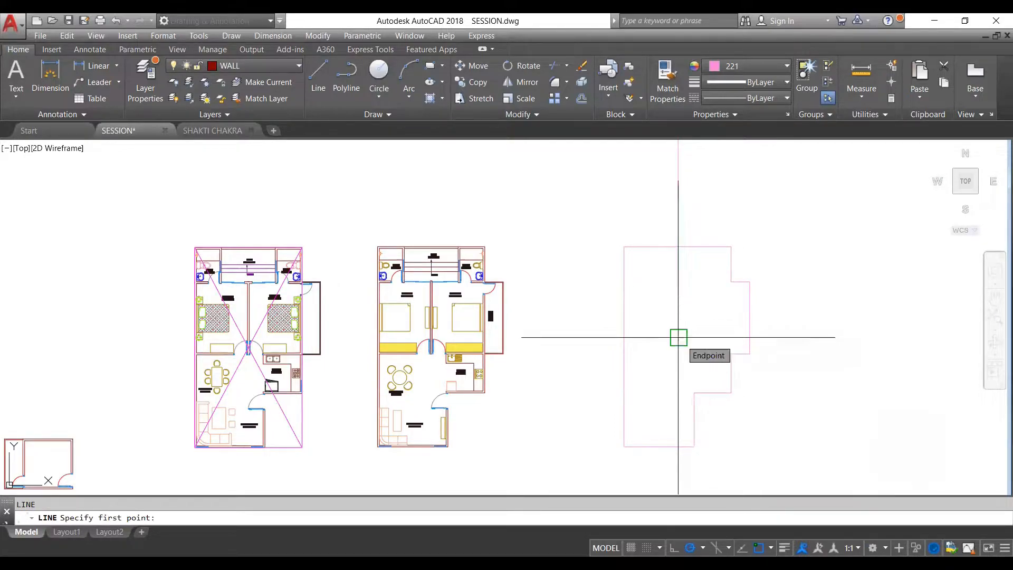
click(679, 337)
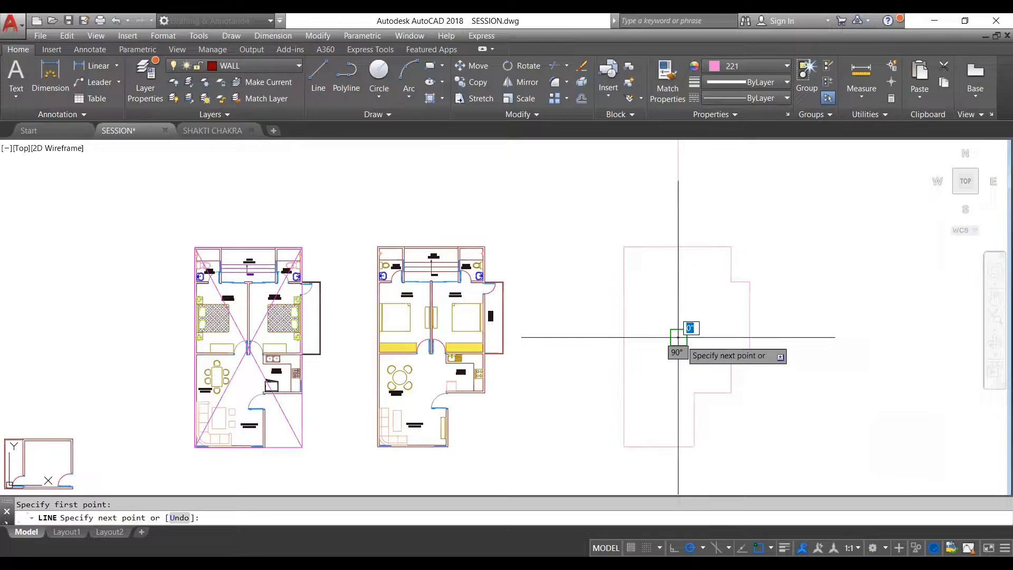
scroll(679, 337, down, 2)
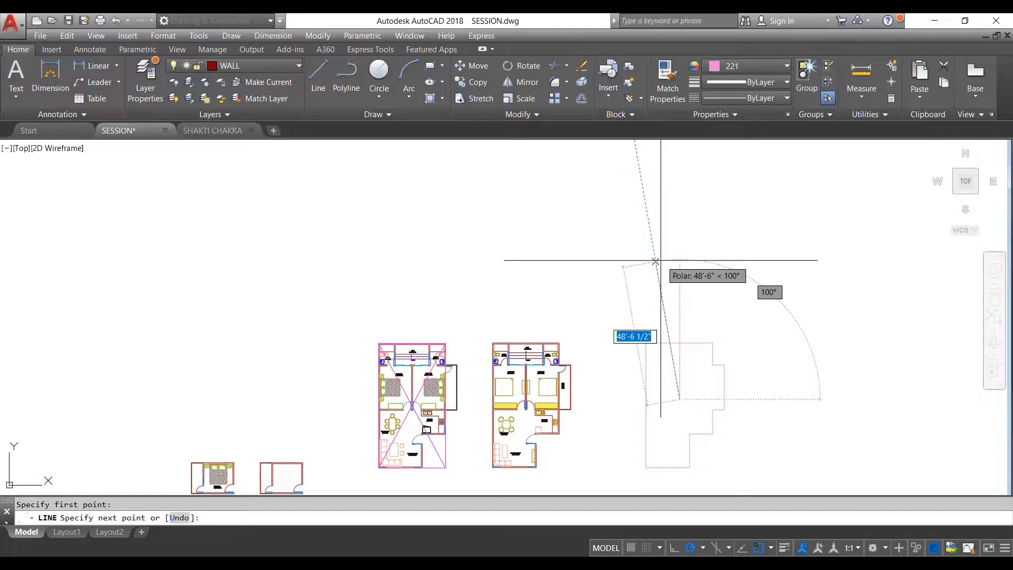
scroll(649, 247, up, 2)
scroll(649, 246, down, 2)
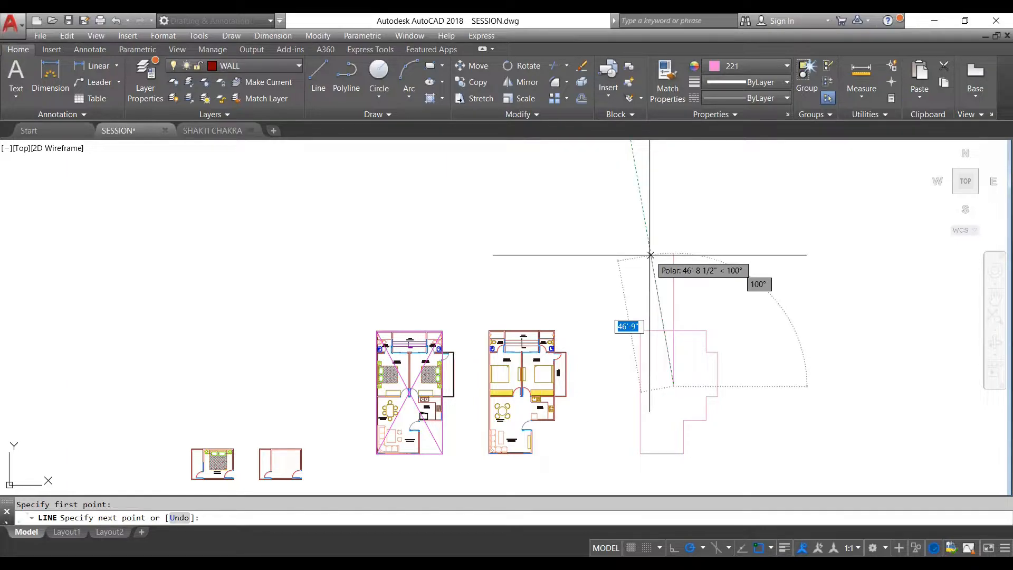
click(648, 238)
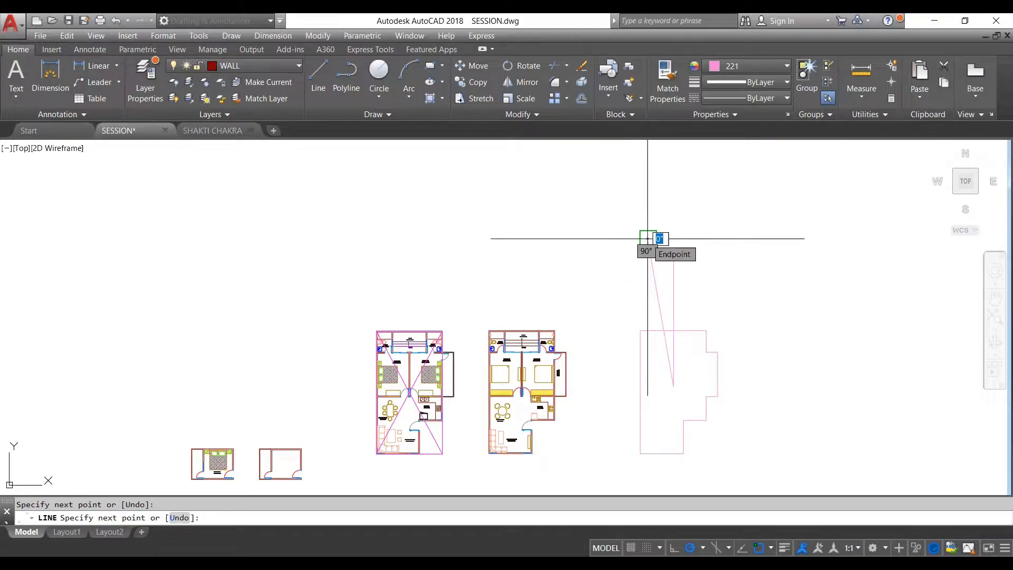
key(Escape)
- Add an angular dimension between the vertical line and the slanted line above the perimeter, and check its text
scroll(672, 339, up, 2)
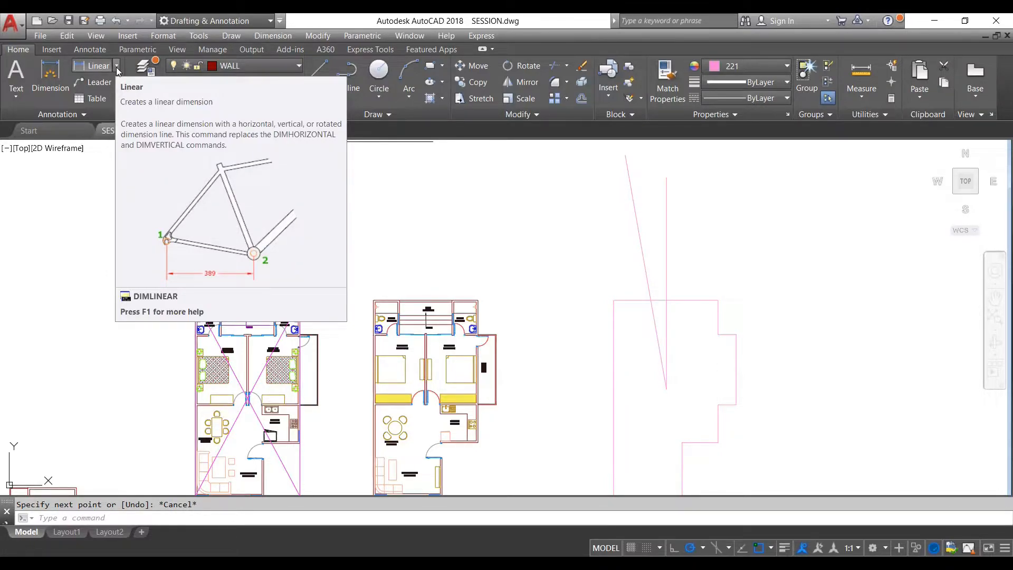
click(117, 66)
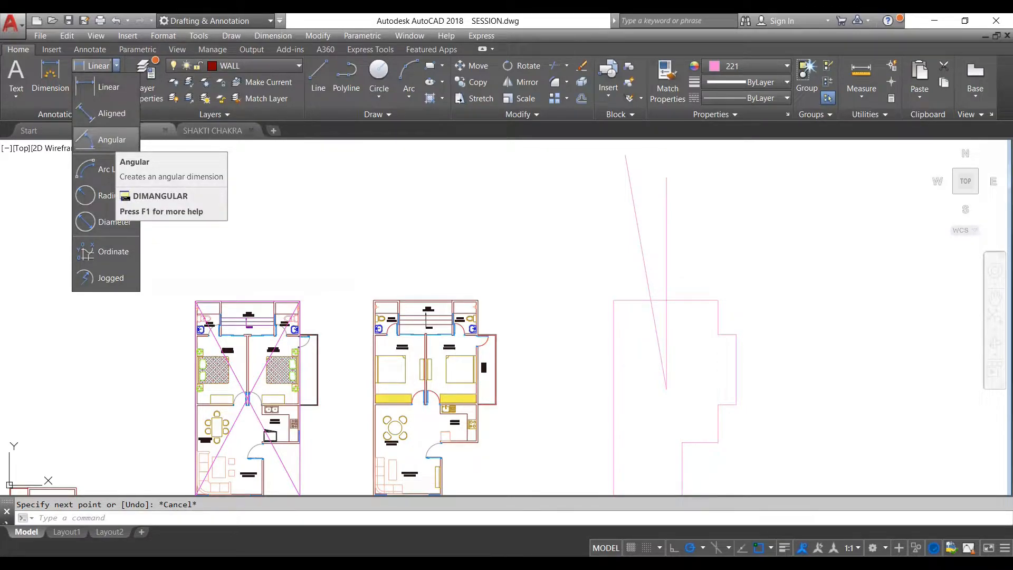
click(115, 143)
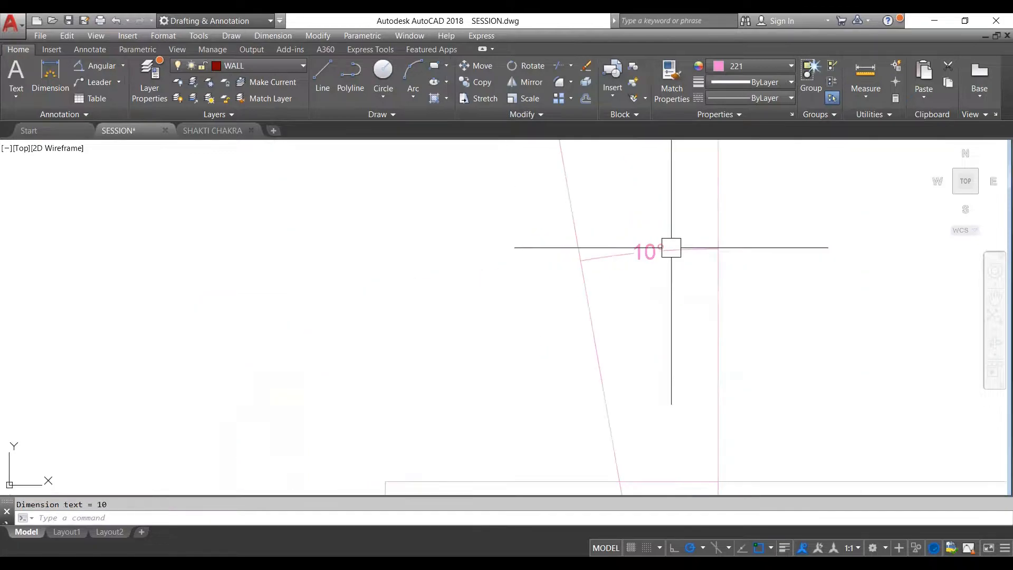
scroll(666, 242, up, 5)
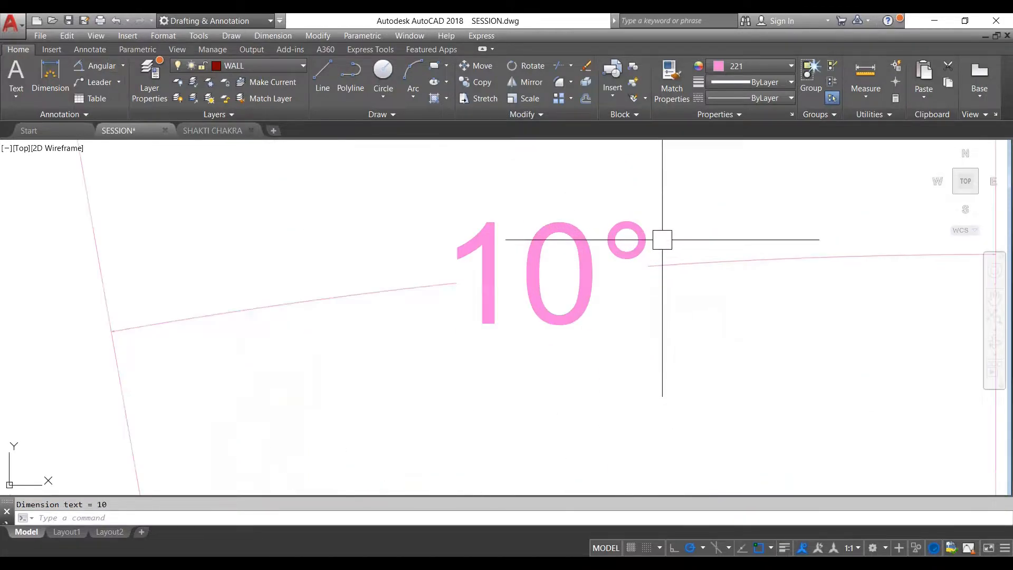
scroll(647, 231, down, 8)
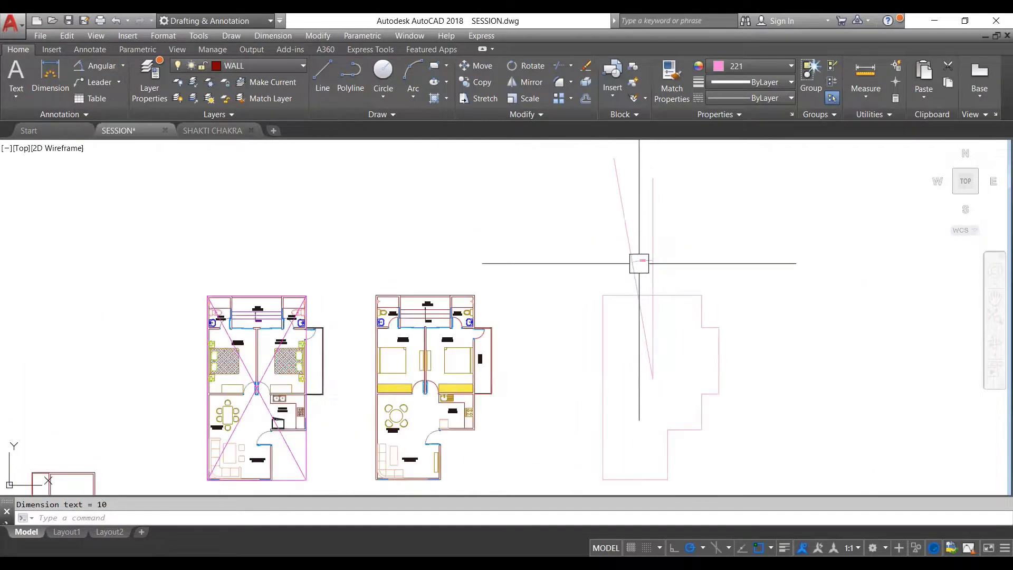
key(Escape)
scroll(640, 264, up, 4)
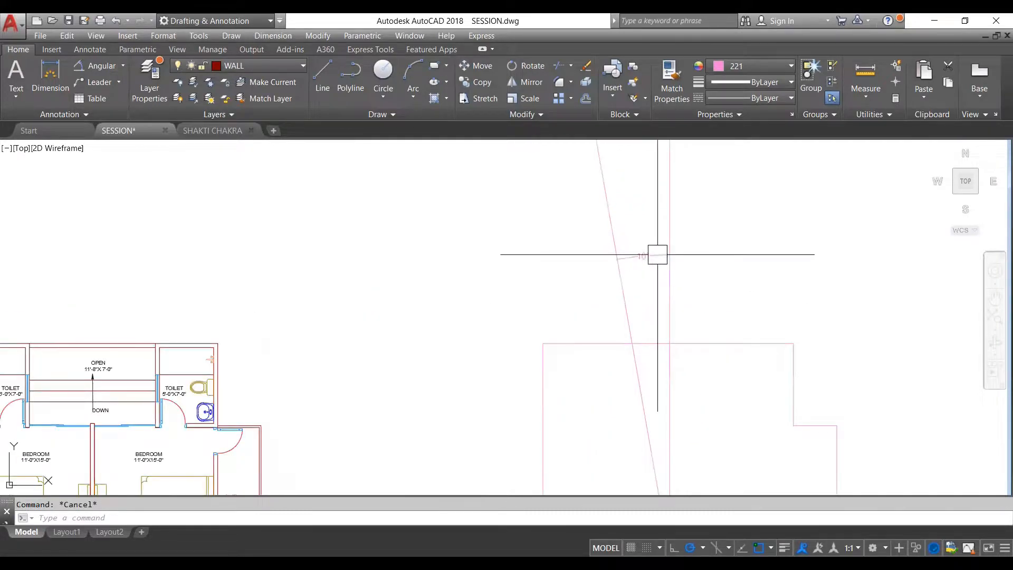
scroll(640, 233, down, 2)
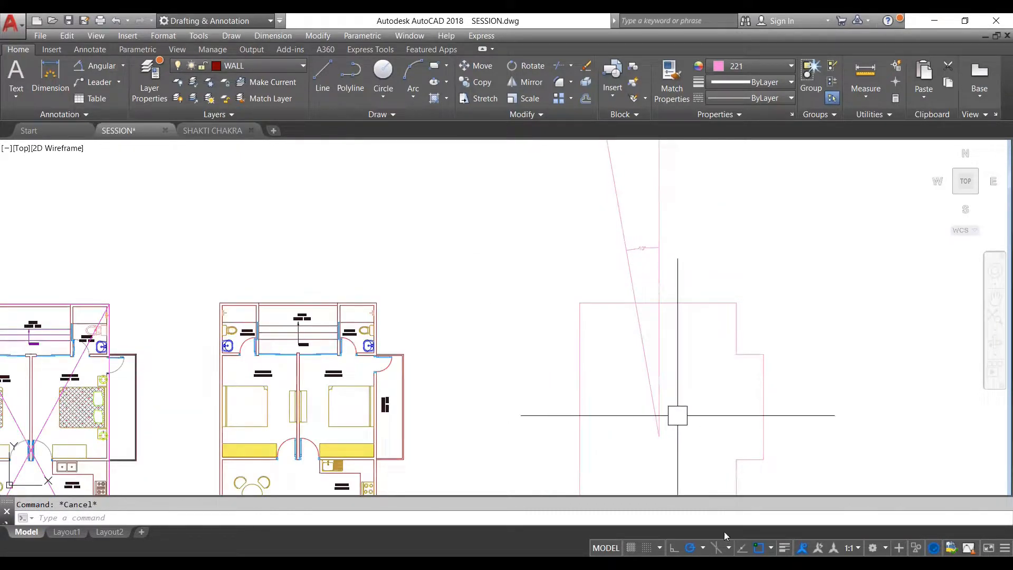
- Set the polar tracking increment angle to 2 degrees in the drafting settings
click(703, 547)
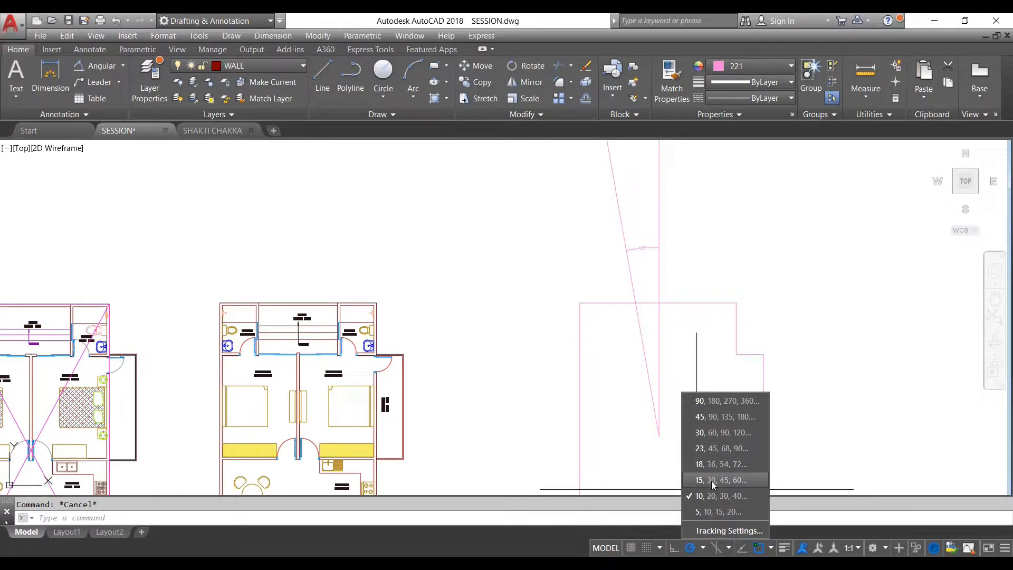
click(716, 531)
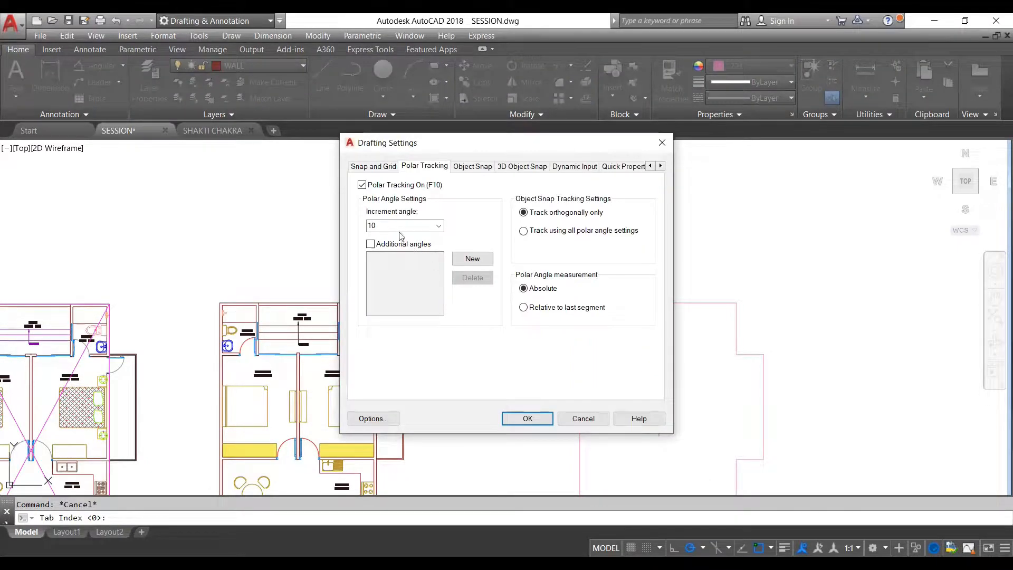
double_click(370, 225)
text(2)
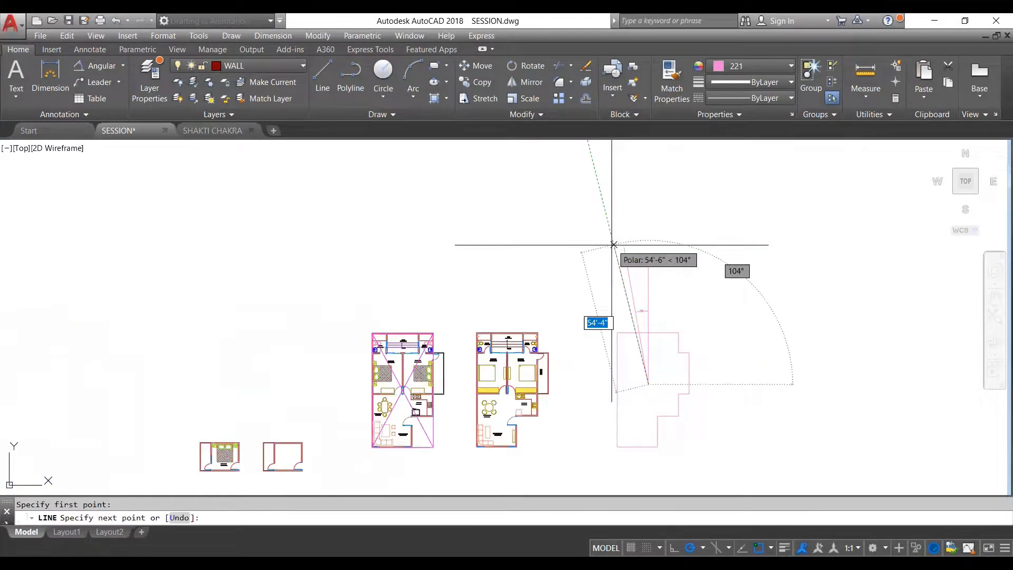
- Draw a line from the vertical line's lower endpoint at a polar angle of 104°, about 54'-6" long, and try to dimension its angle
click(613, 244)
key(Escape)
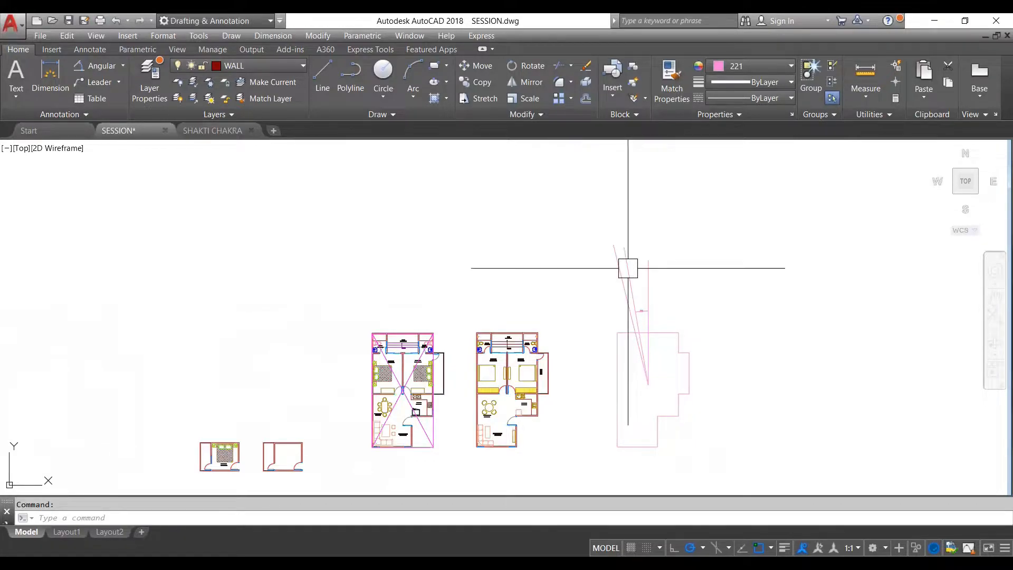
scroll(625, 267, up, 3)
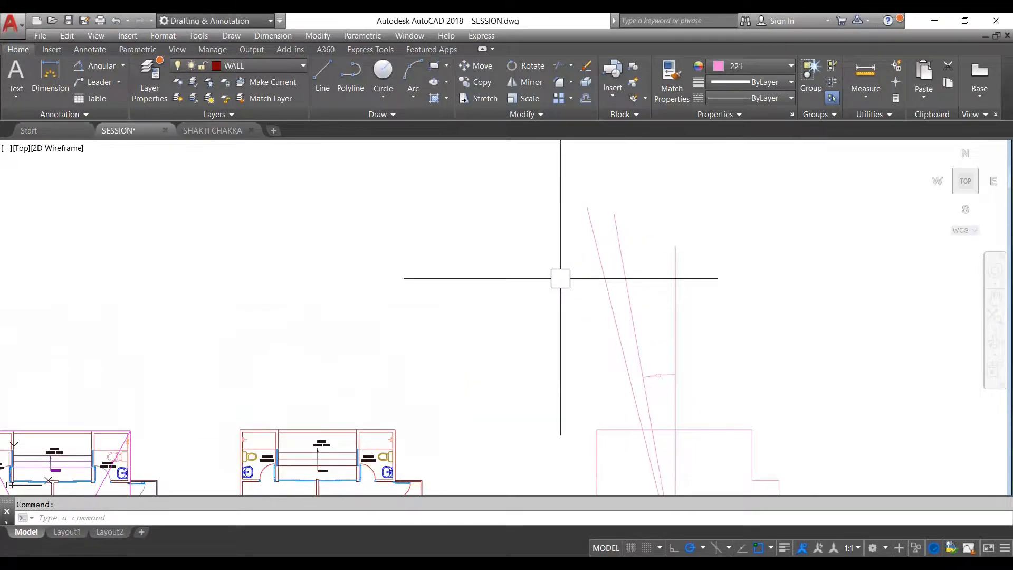
click(95, 65)
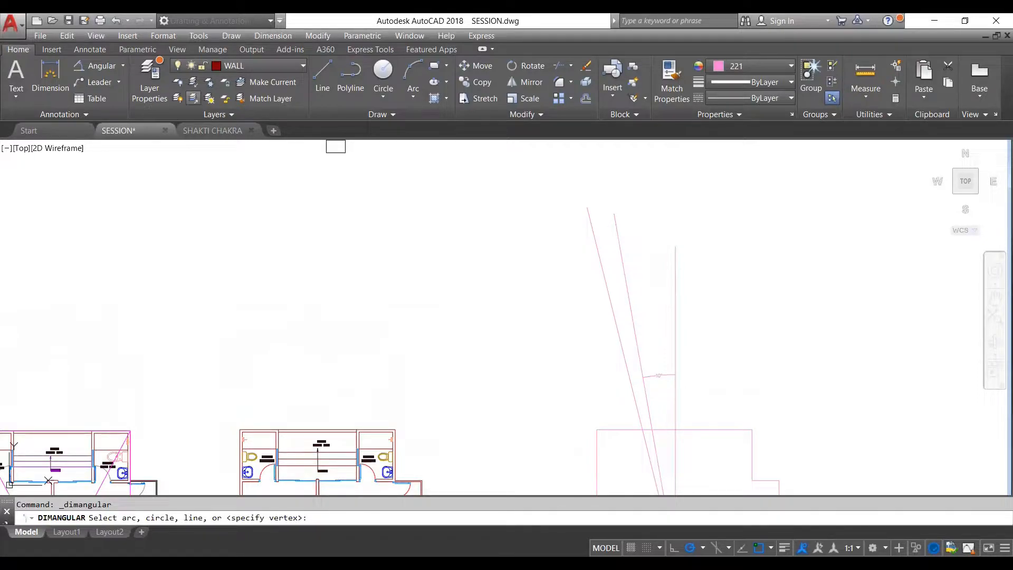
key(Escape)
- Replace the 104° line with one 12° off the vertical line, and add an angular dimension between it and the vertical line
scroll(671, 337, down, 2)
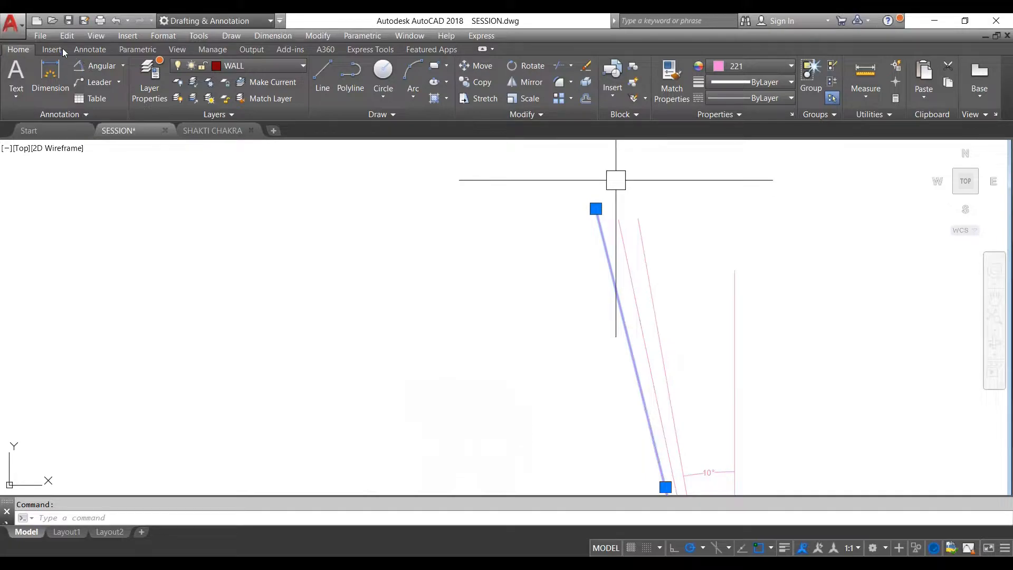
scroll(612, 196, down, 2)
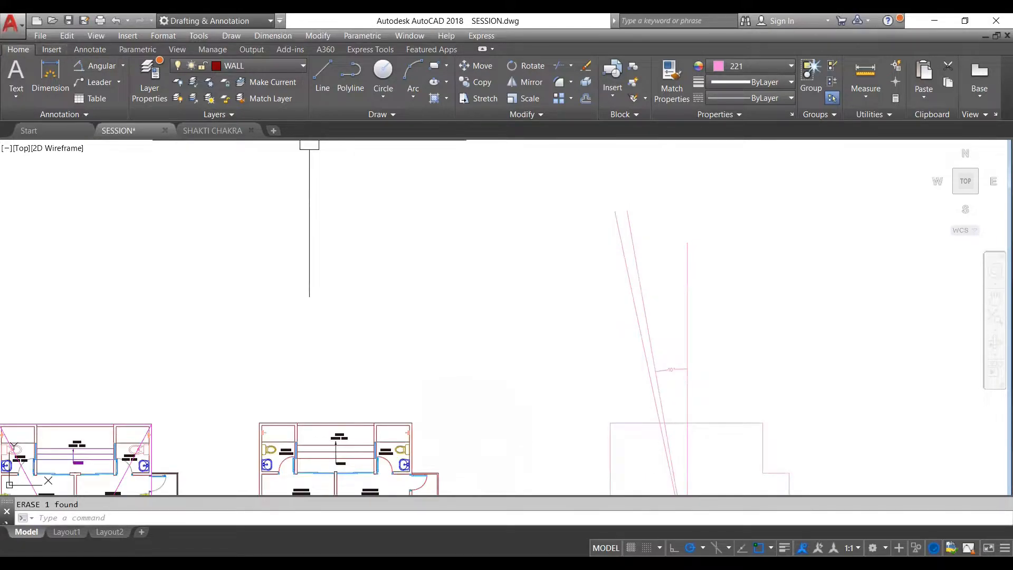
click(93, 66)
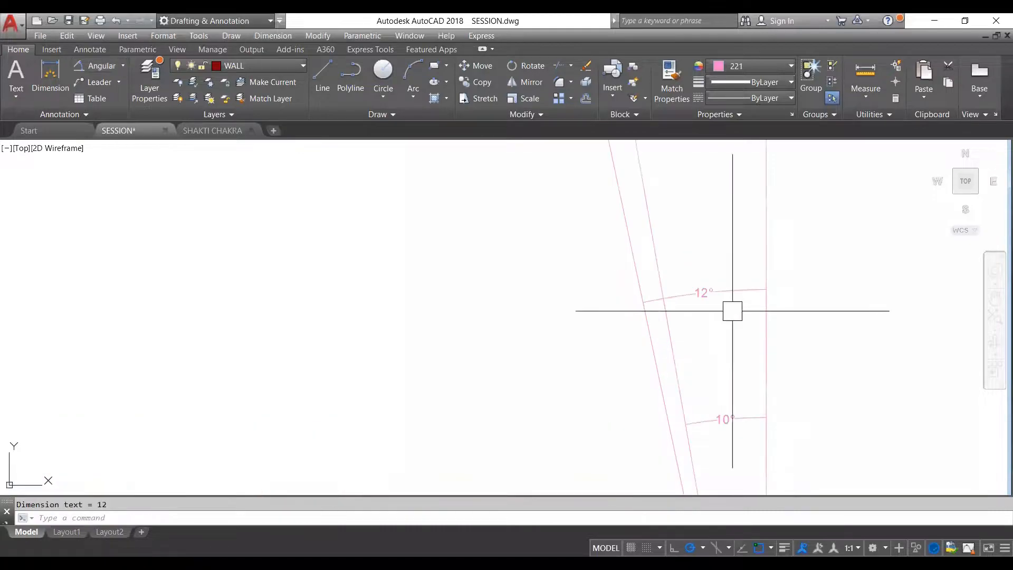
scroll(732, 310, down, 4)
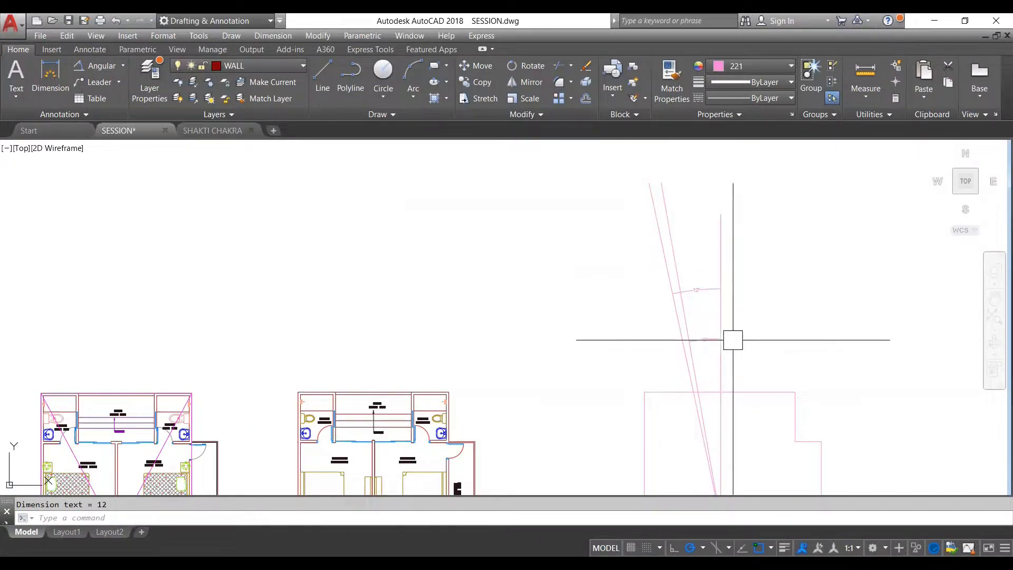
- Examine the preset polar tracking angles and the two angular dimensions above the perimeter outline
click(703, 547)
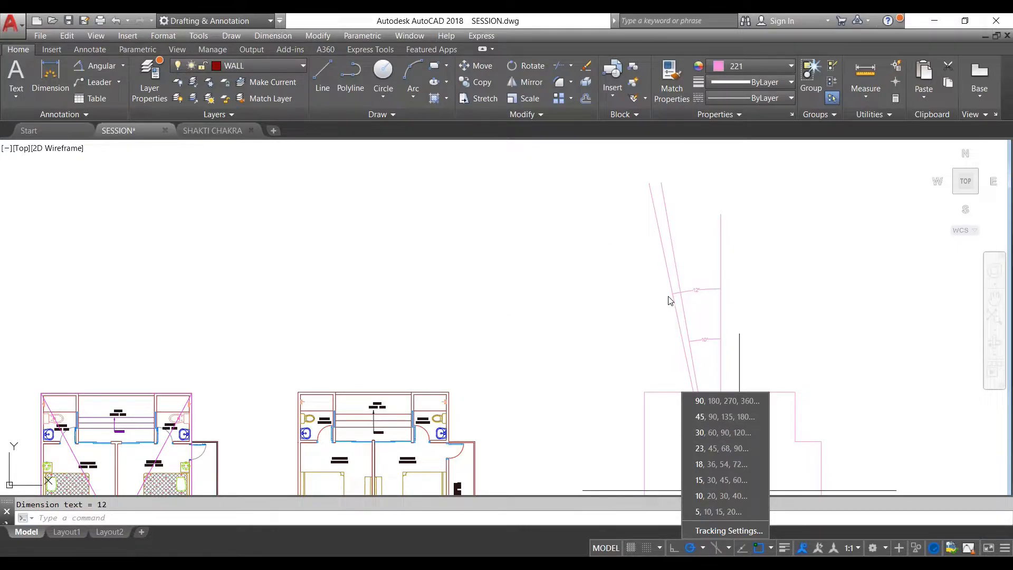
key(Escape)
click(760, 335)
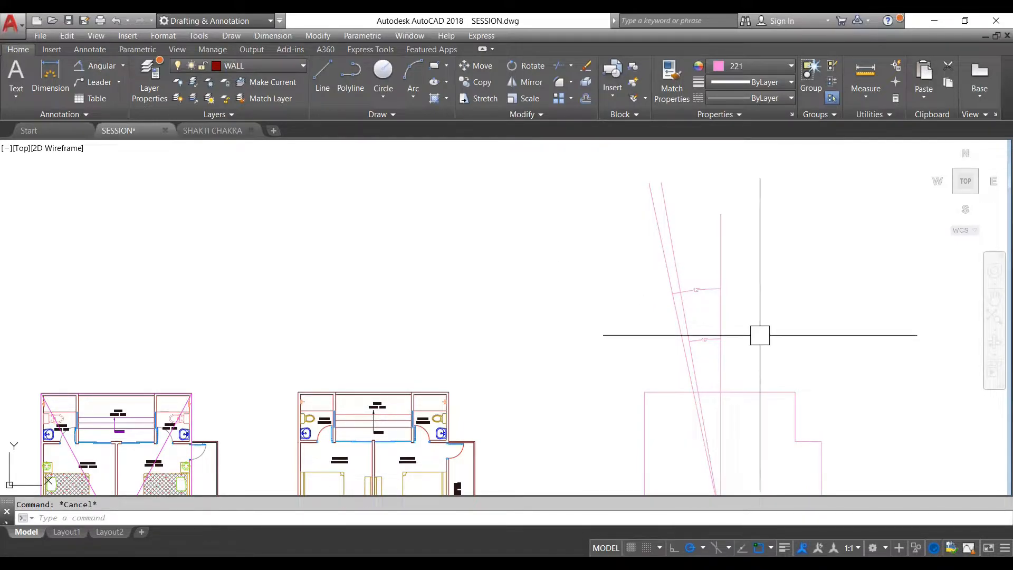
scroll(680, 278, down, 2)
scroll(686, 284, up, 2)
scroll(683, 279, down, 2)
scroll(683, 279, up, 2)
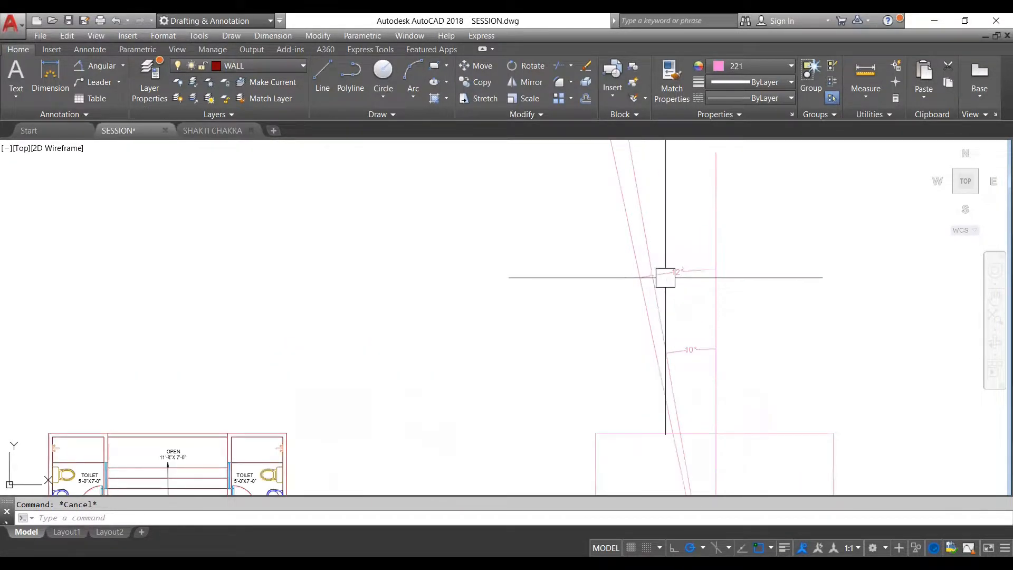
scroll(715, 279, down, 2)
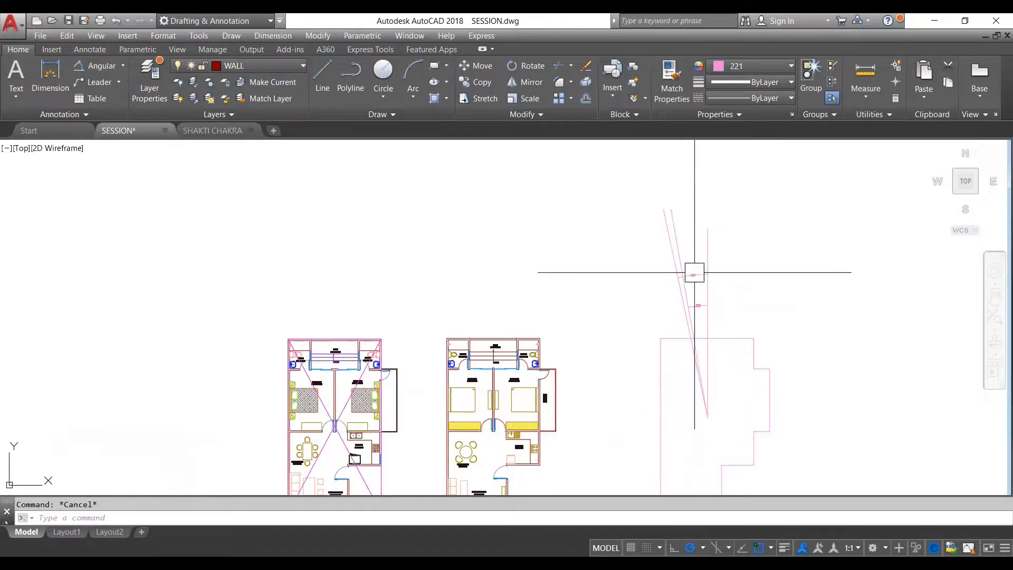
scroll(677, 286, down, 2)
scroll(676, 287, up, 2)
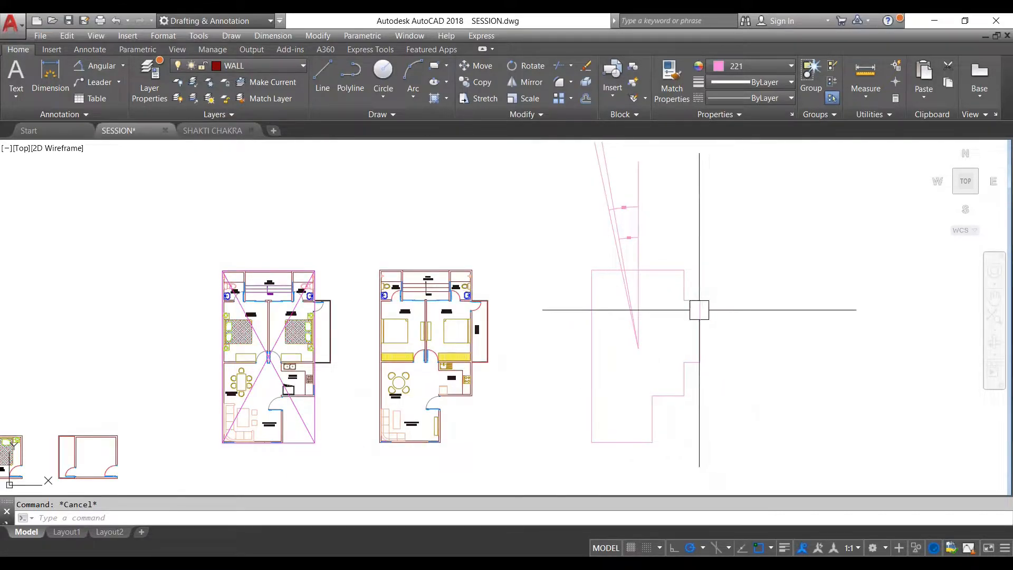
- Erase the outermost slanted line and its 12° angular dimension
scroll(636, 230, up, 4)
click(576, 193)
click(573, 231)
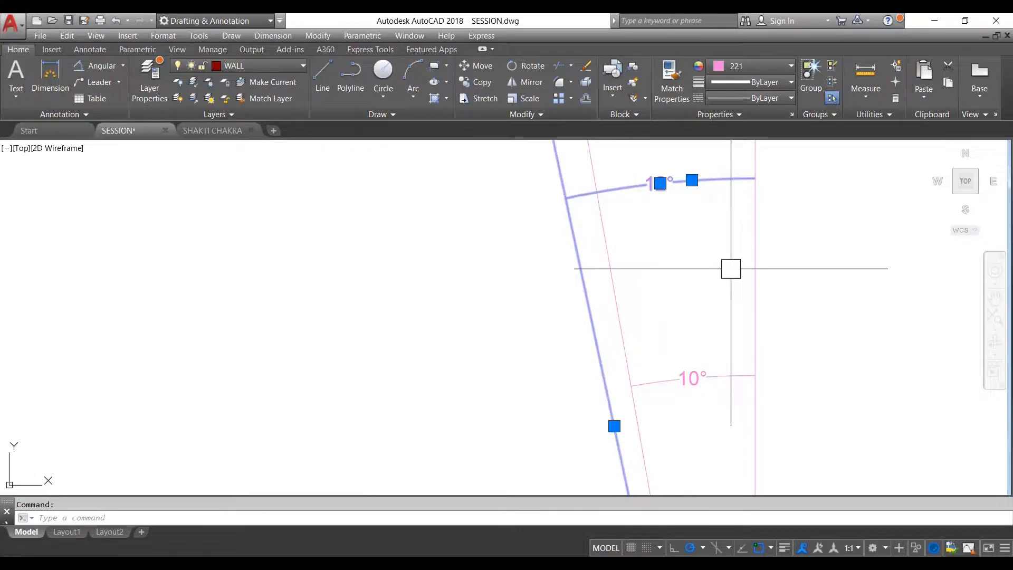
key(Delete)
scroll(731, 268, down, 6)
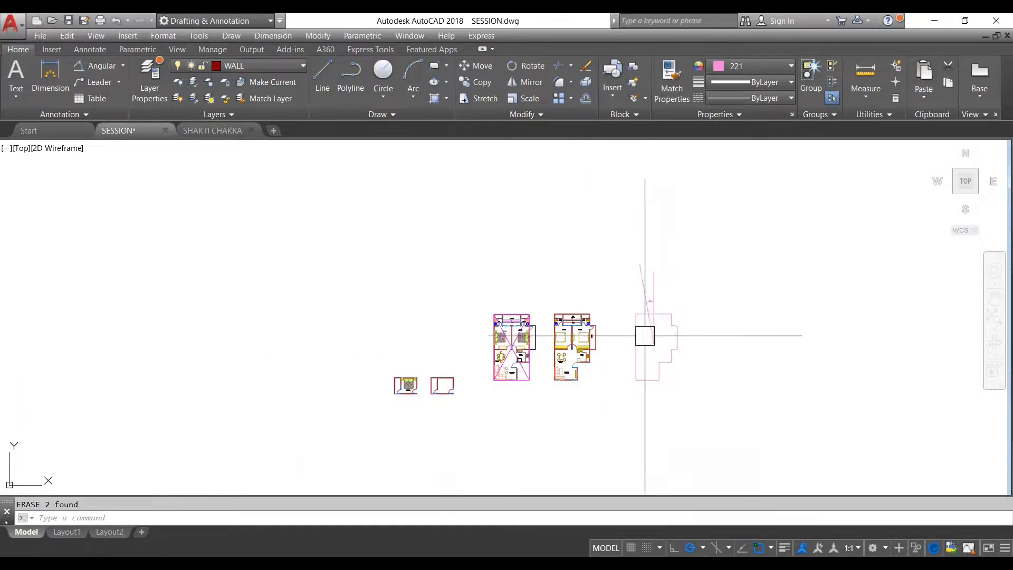
- Move the perimeter outline with its vertical line, slanted line and 10° dimension onto the matching floor plan without diagonals
middle_drag(614, 332, 687, 341)
scroll(687, 341, up, 3)
scroll(945, 316, down, 3)
middle_drag(945, 317, 803, 309)
scroll(803, 309, up, 2)
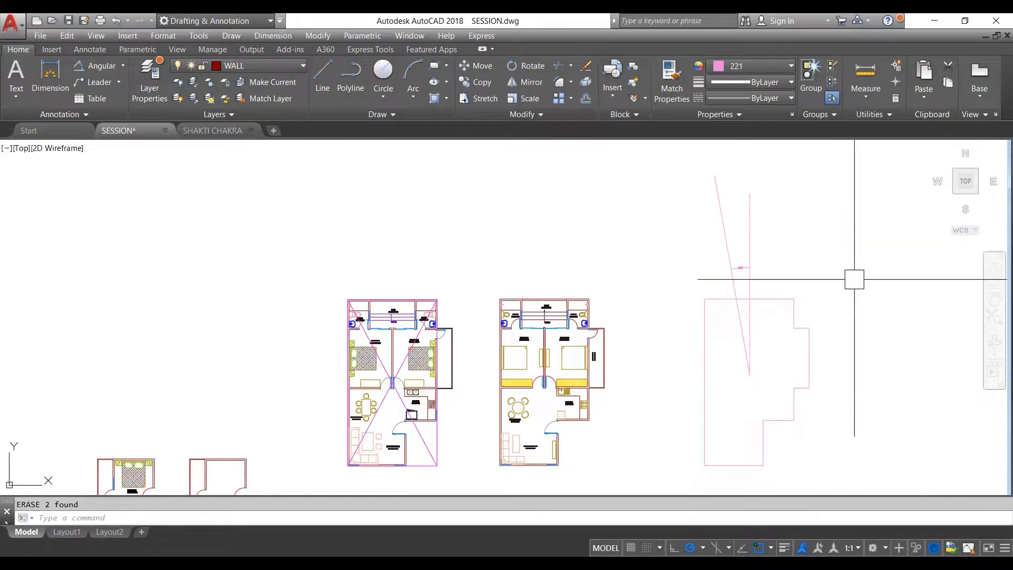
click(864, 262)
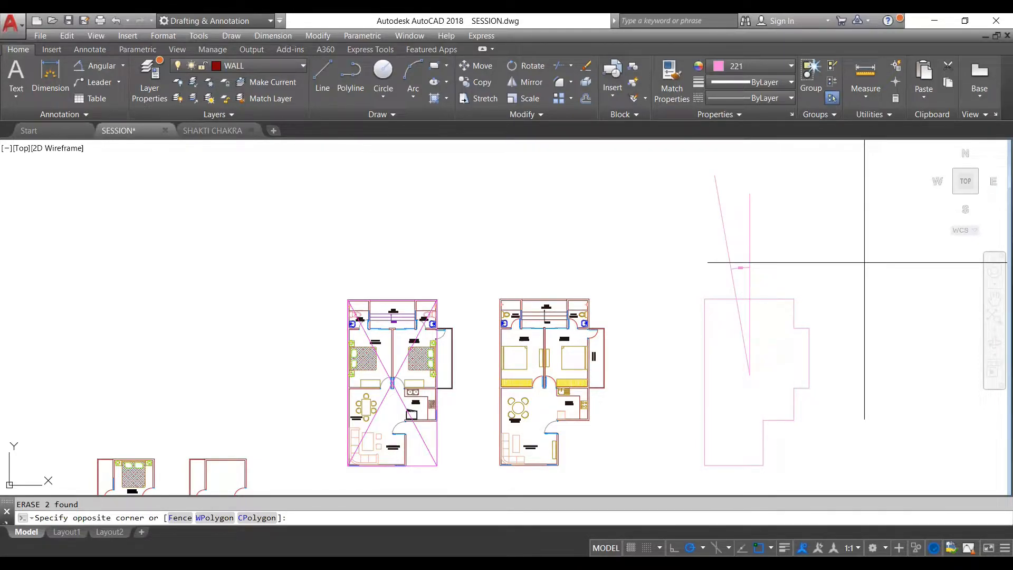
click(678, 434)
scroll(678, 434, up, 2)
scroll(723, 355, down, 4)
scroll(713, 272, up, 4)
text(M)
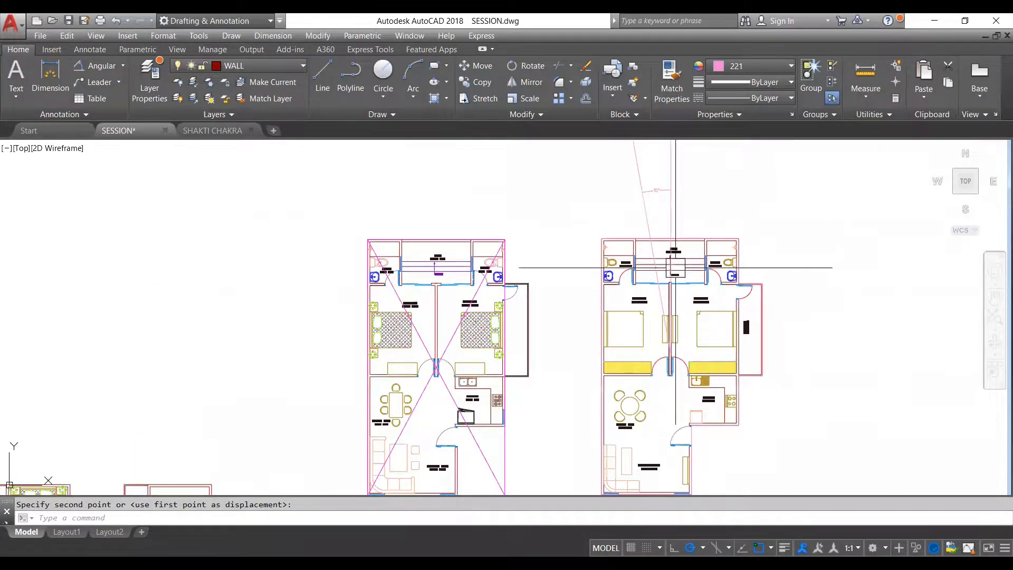
- Compare the centre where the diagonals cross in one plan with the lines' common endpoint in the other plan
scroll(673, 355, up, 2)
scroll(670, 355, up, 5)
scroll(618, 336, down, 2)
scroll(618, 335, down, 4)
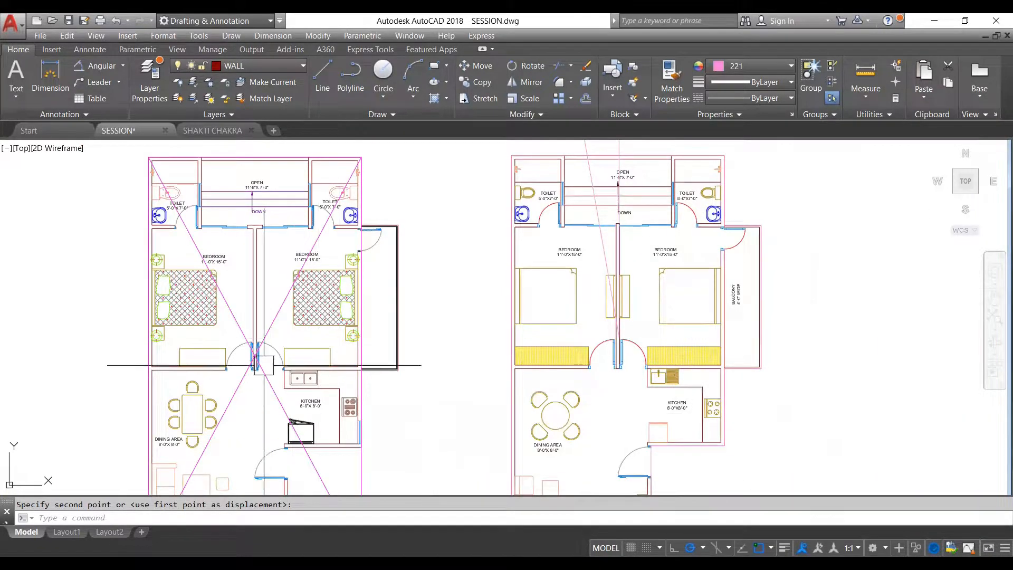
scroll(249, 360, up, 8)
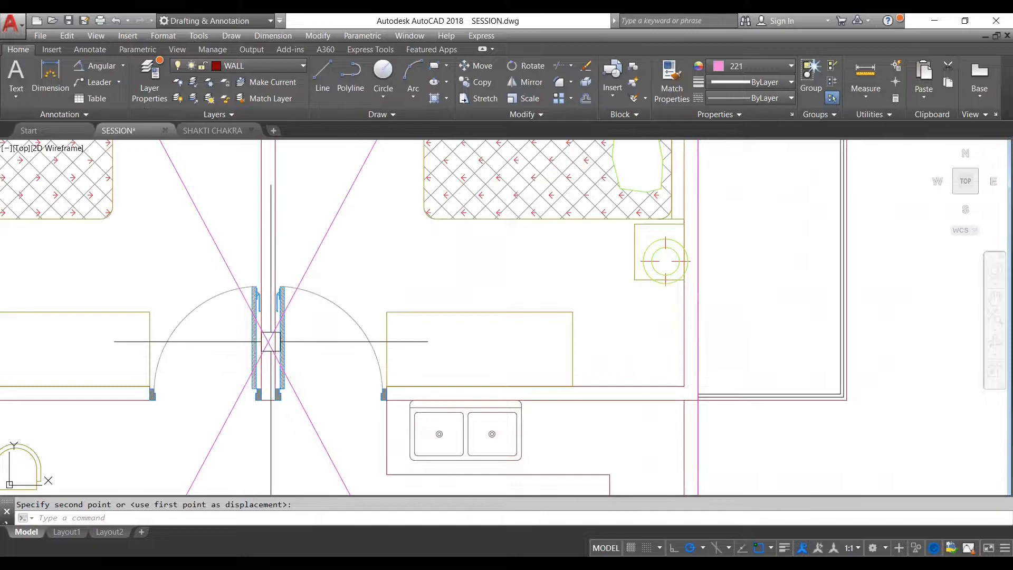
scroll(265, 345, down, 6)
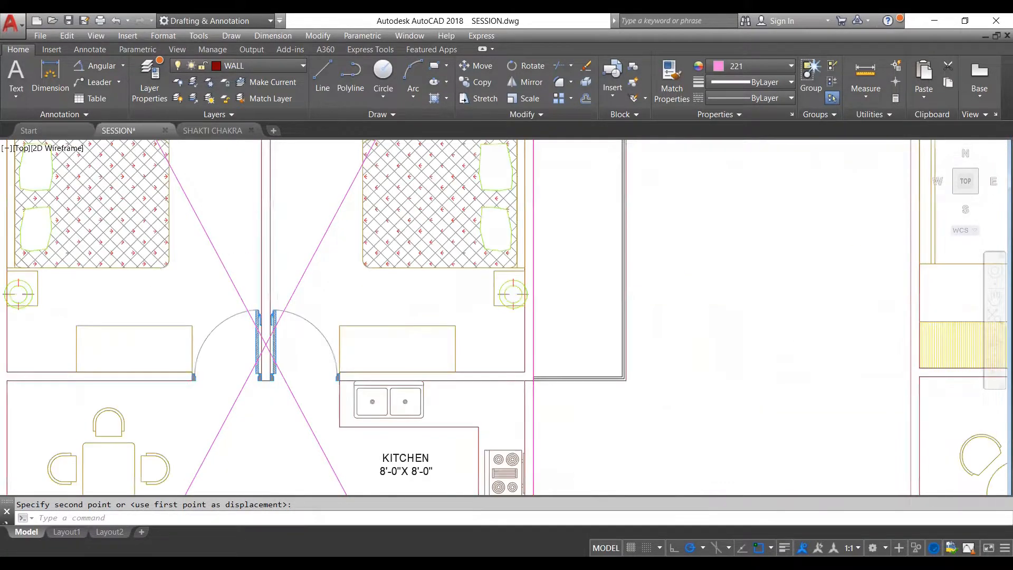
scroll(642, 314, up, 6)
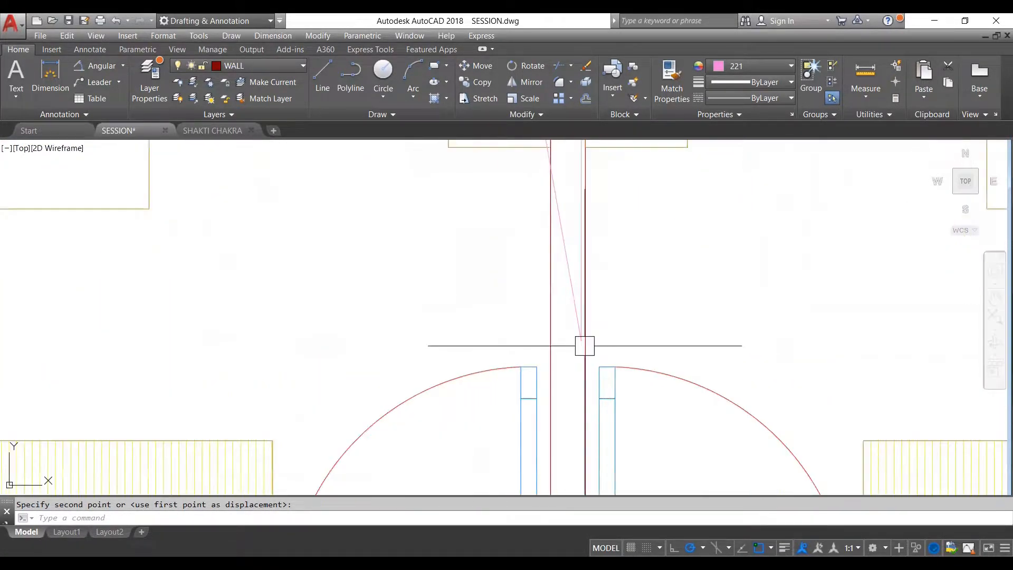
scroll(575, 337, down, 7)
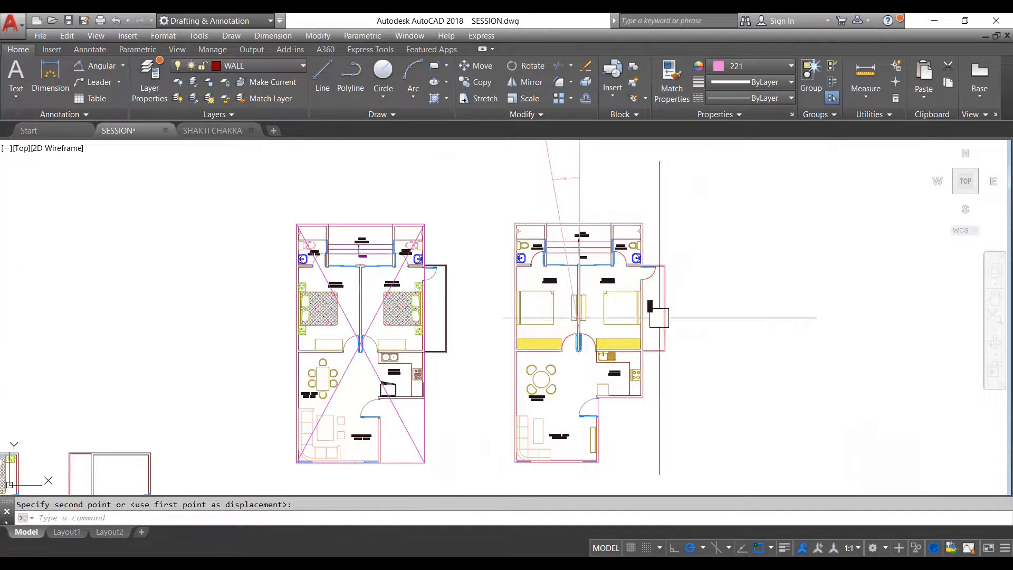
scroll(595, 294, up, 4)
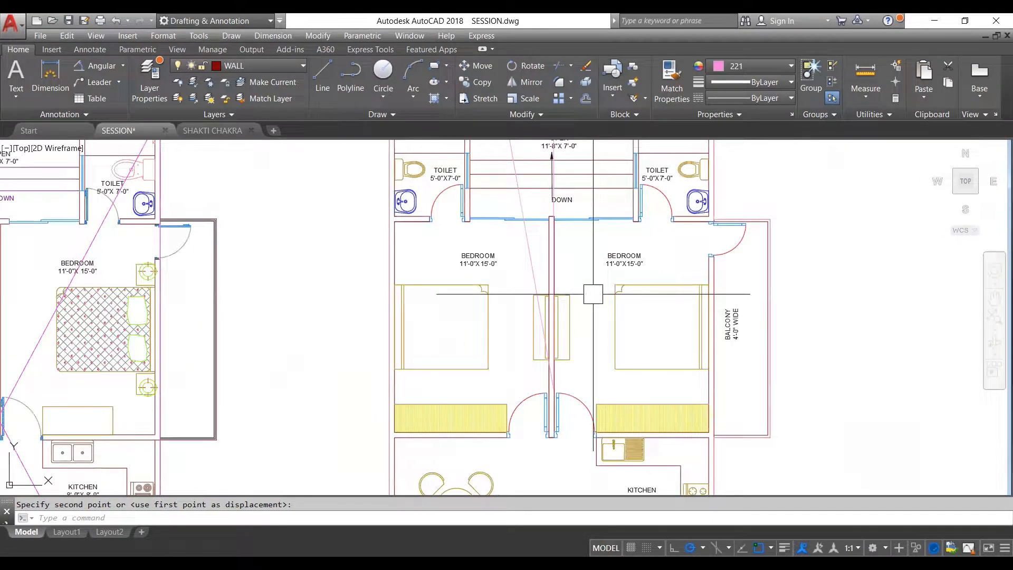
scroll(612, 317, down, 4)
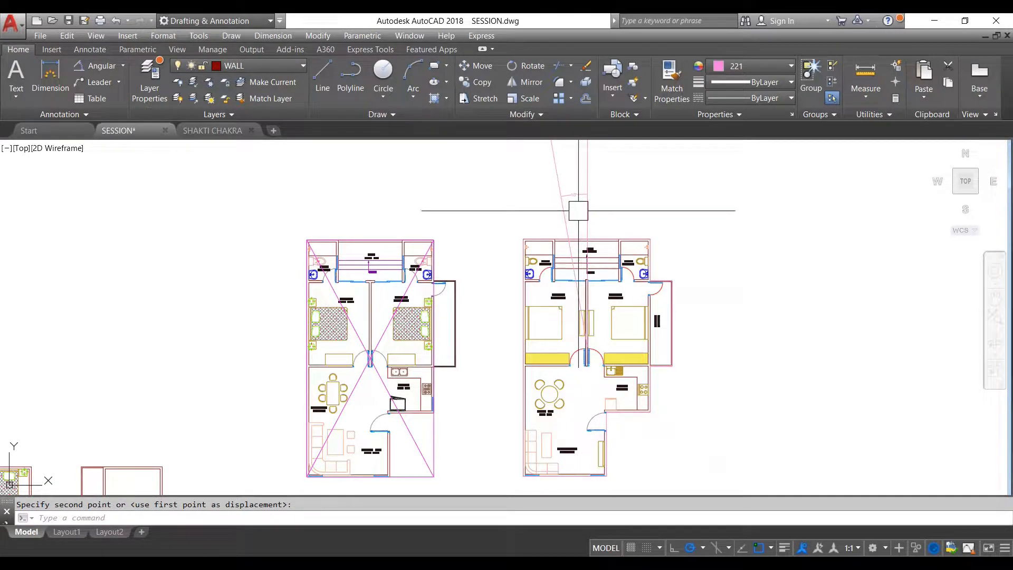
- Examine the vertical and slanted lines and their angular dimension above the floor plan without diagonals
scroll(603, 325, down, 2)
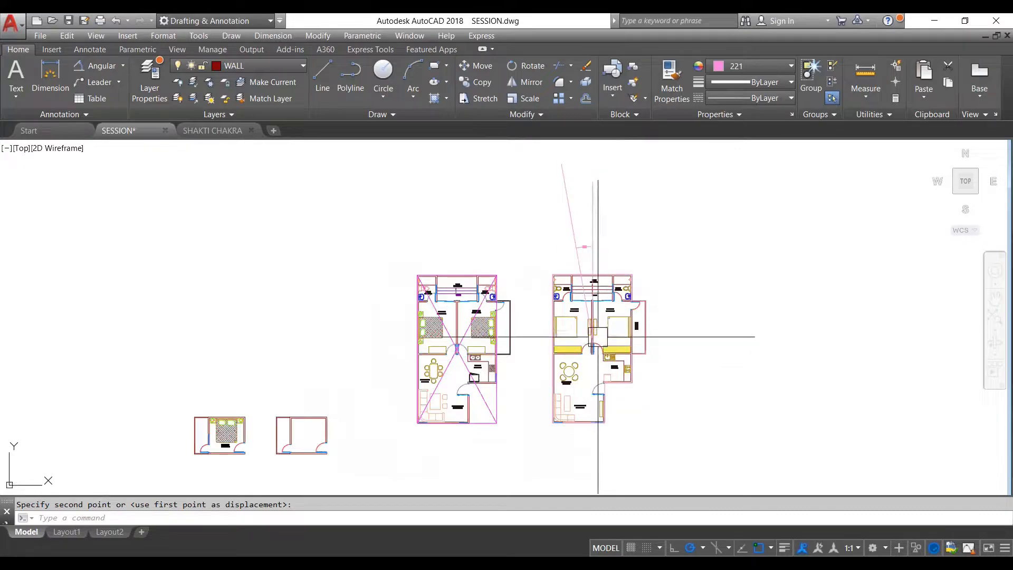
scroll(589, 262, up, 2)
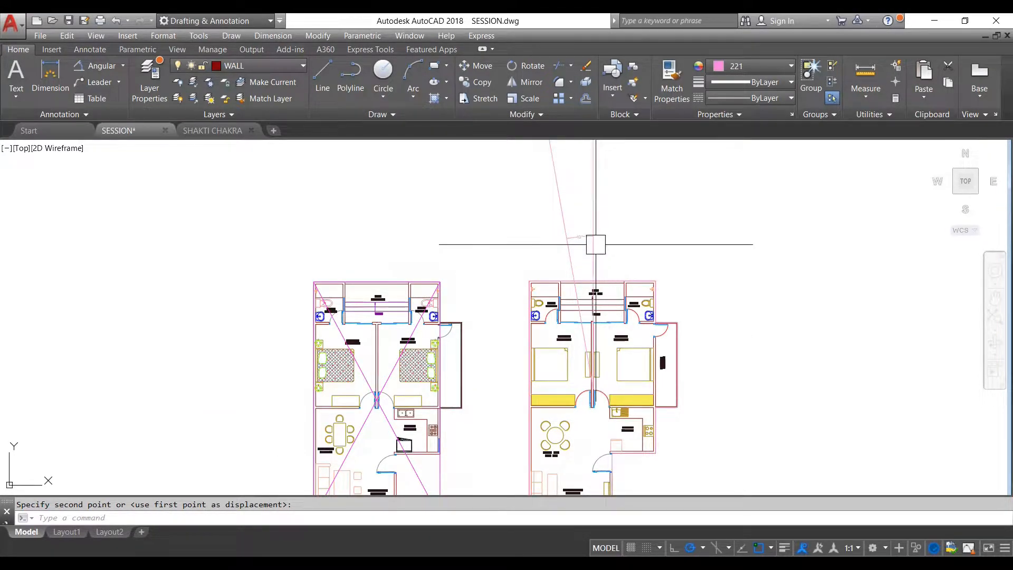
scroll(579, 232, up, 2)
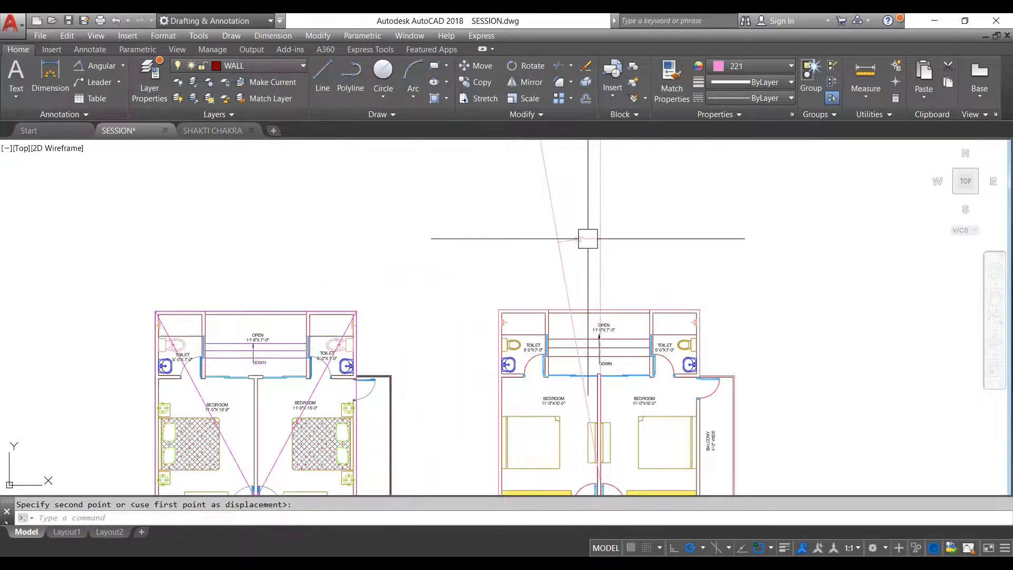
scroll(580, 248, down, 3)
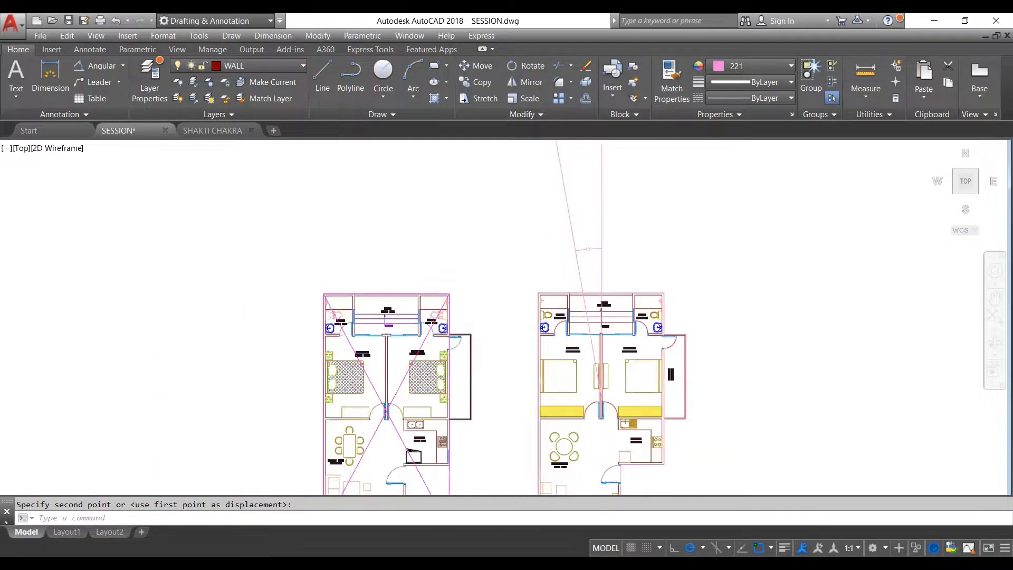
scroll(594, 269, up, 3)
scroll(594, 254, down, 3)
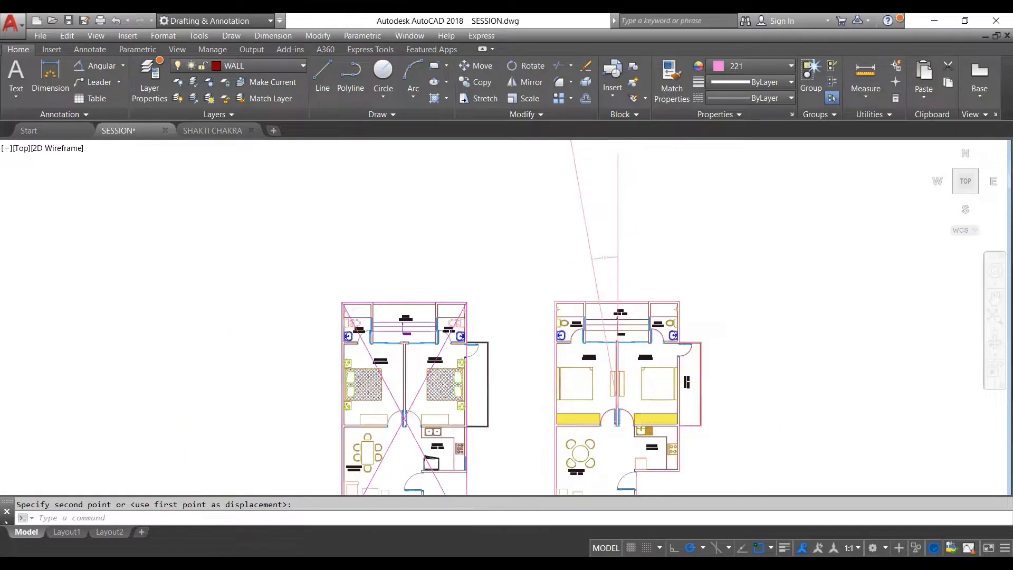
scroll(602, 256, up, 3)
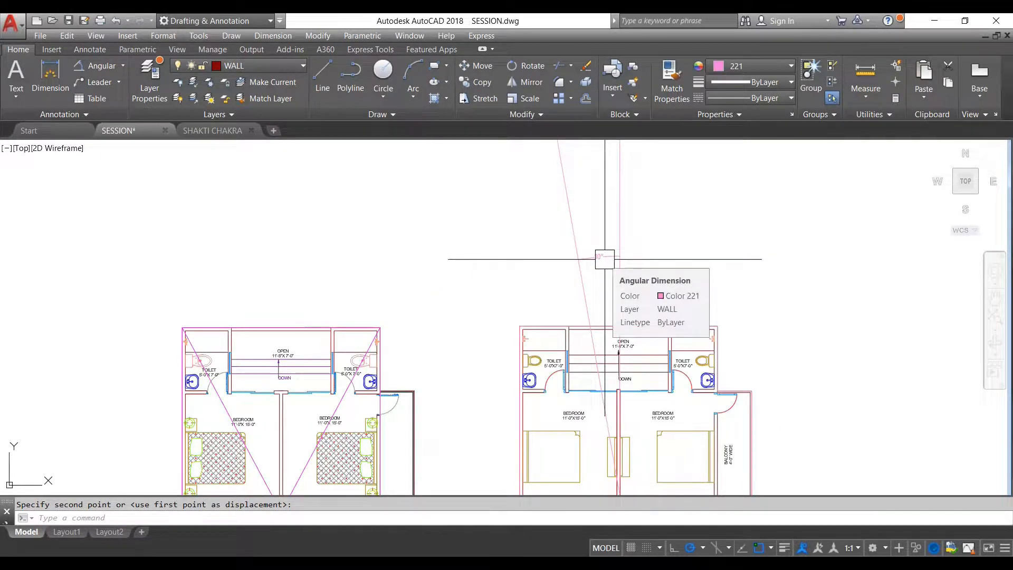
scroll(610, 247, down, 2)
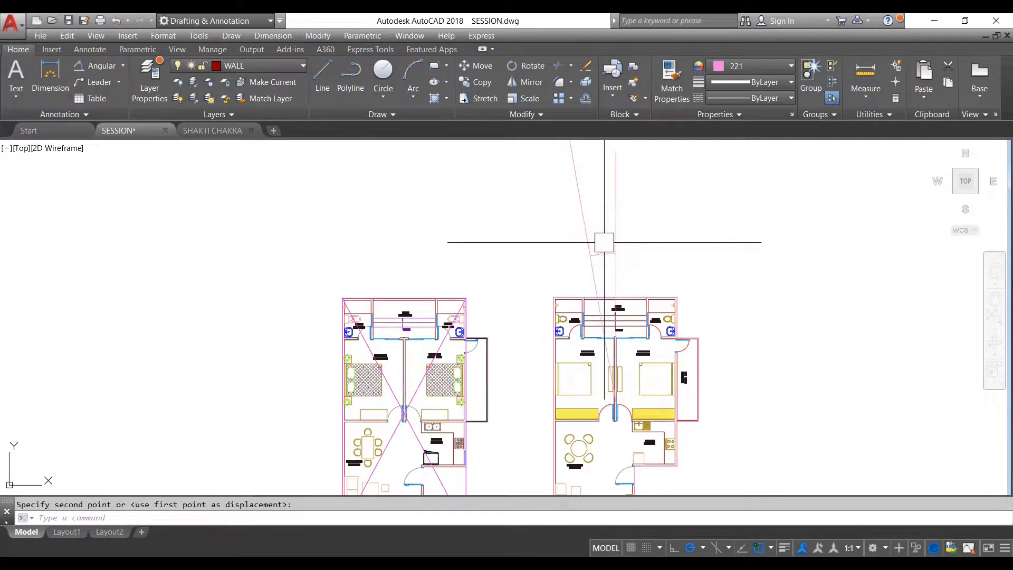
scroll(606, 232, down, 3)
scroll(609, 242, up, 3)
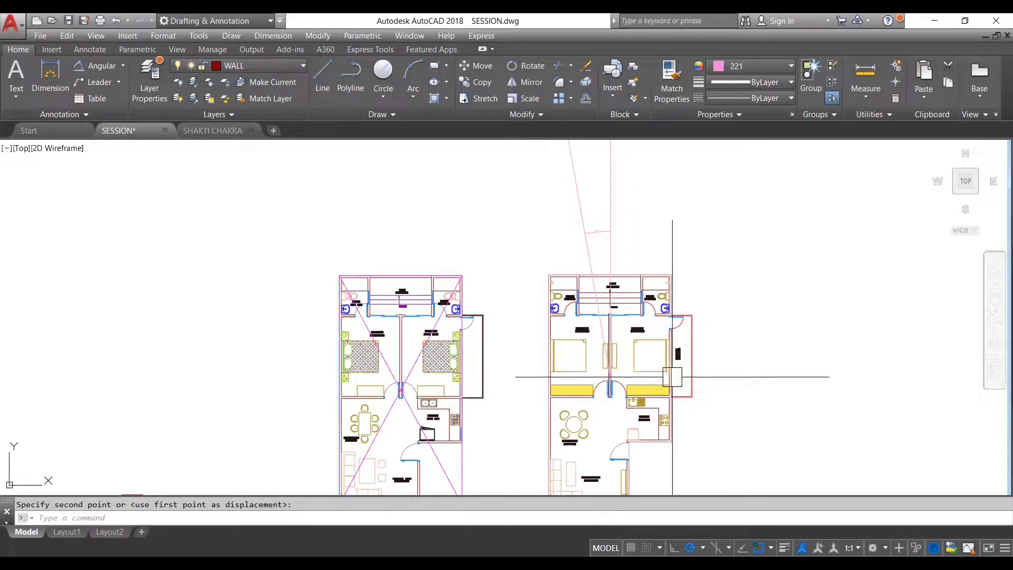
- Move the floor plan with the diagonals up and away from the plan with the angled lines
scroll(391, 387, up, 7)
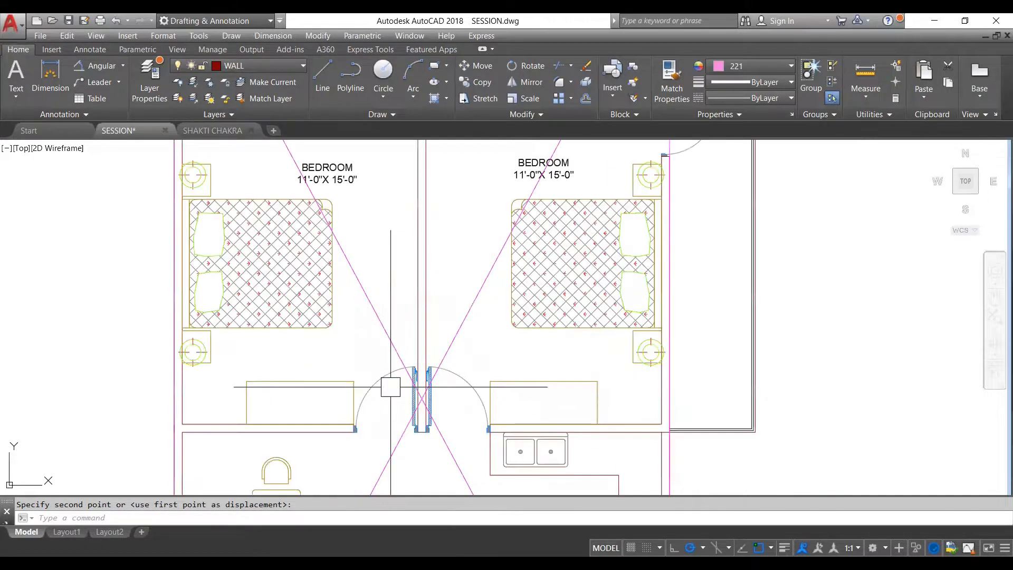
scroll(505, 354, down, 7)
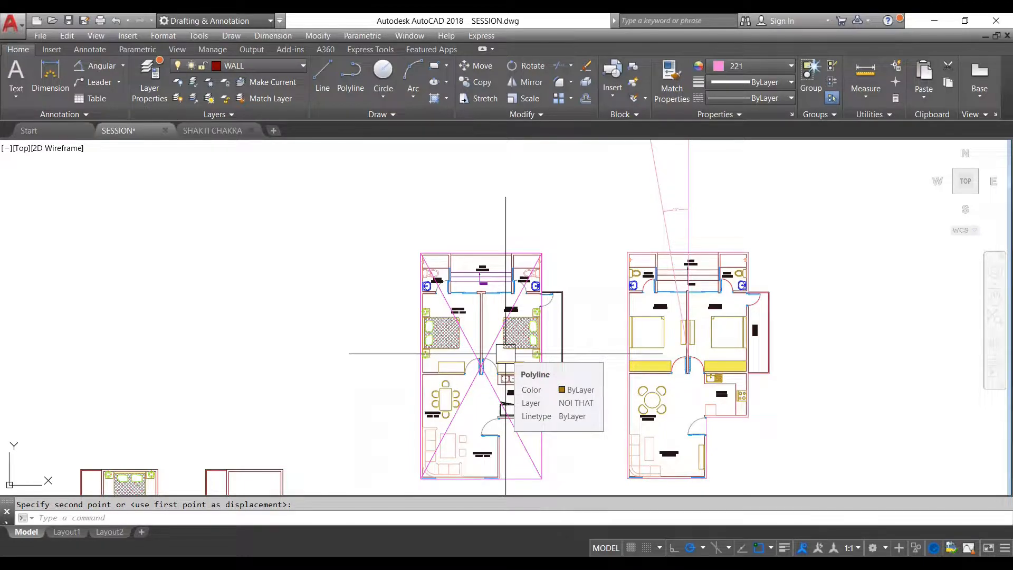
scroll(742, 422, up, 5)
scroll(742, 423, down, 5)
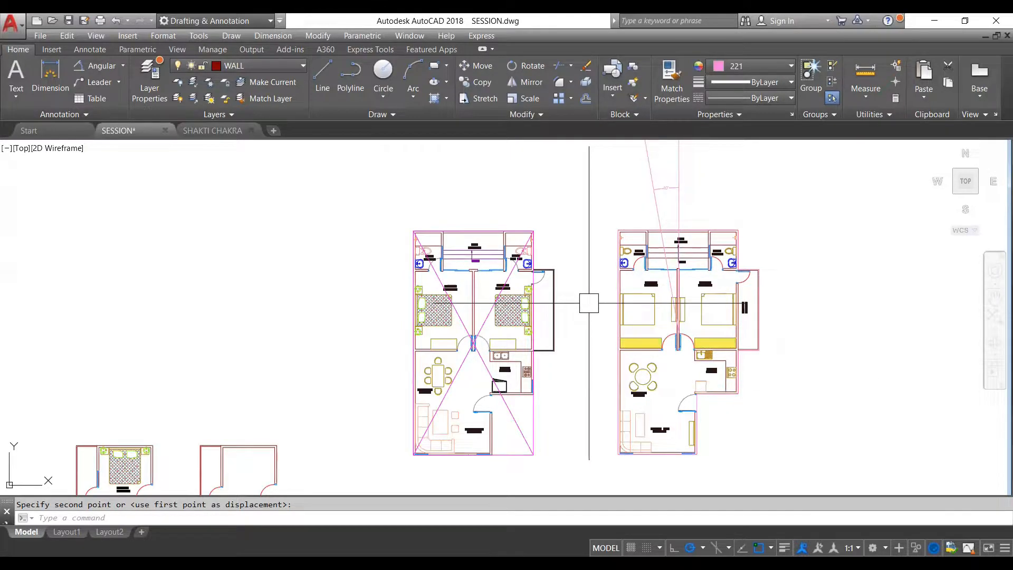
scroll(583, 310, down, 2)
click(580, 235)
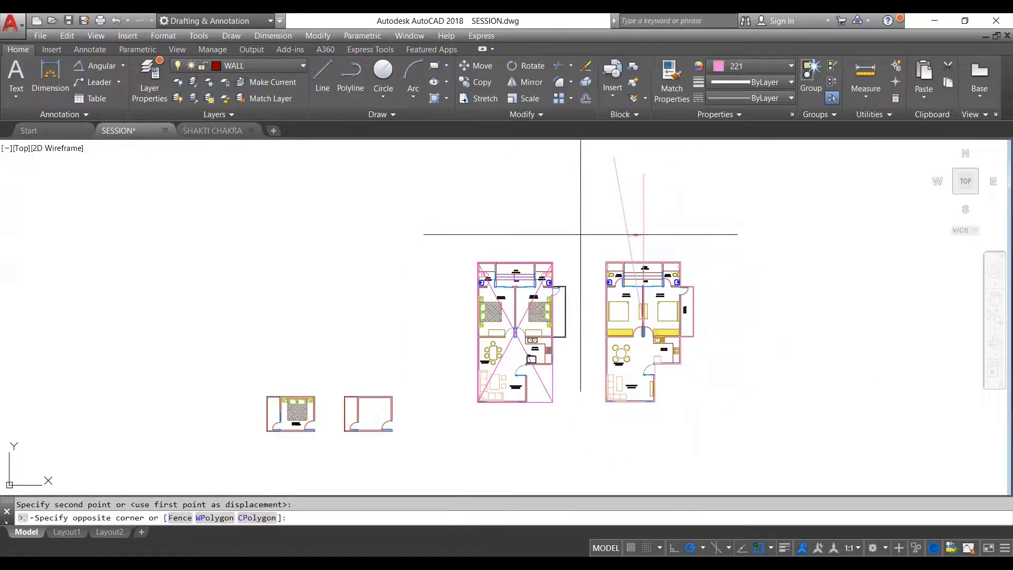
click(475, 426)
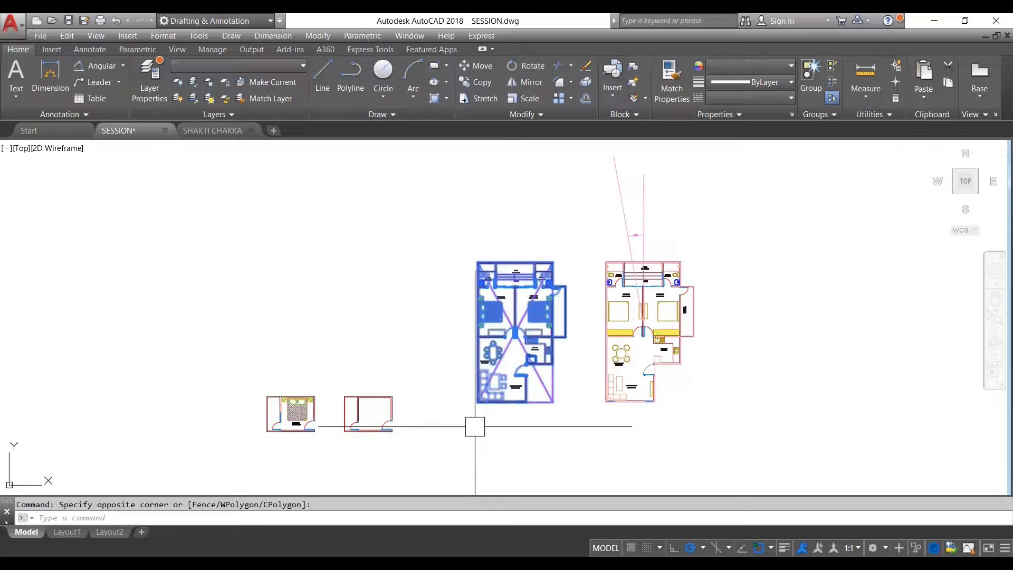
text(m)
key(Return)
click(514, 309)
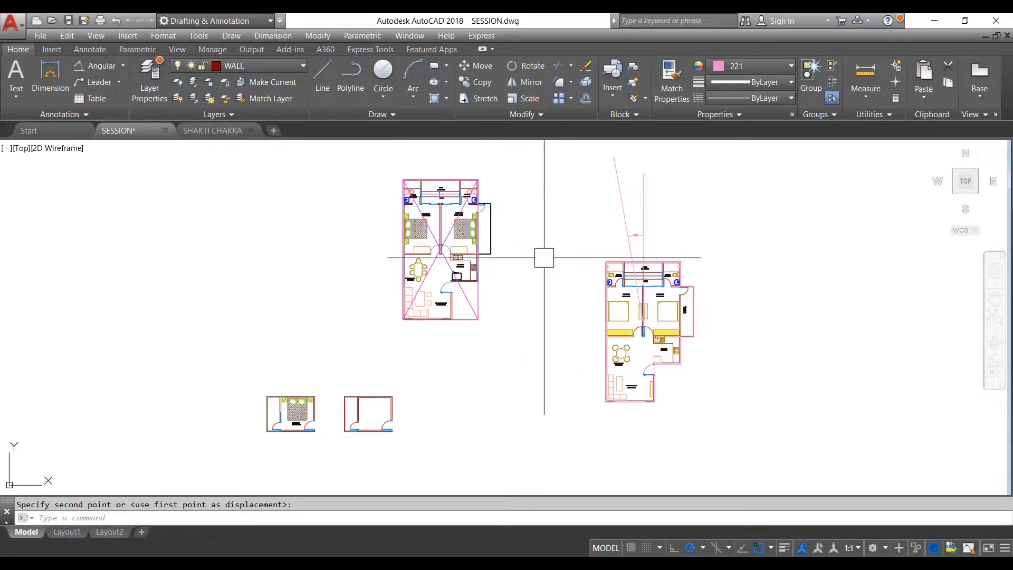
- Examine the common endpoint of the vertical and slanted lines at the wall between the two bedrooms
scroll(641, 236, up, 2)
scroll(640, 233, up, 2)
scroll(644, 240, down, 4)
scroll(576, 323, up, 6)
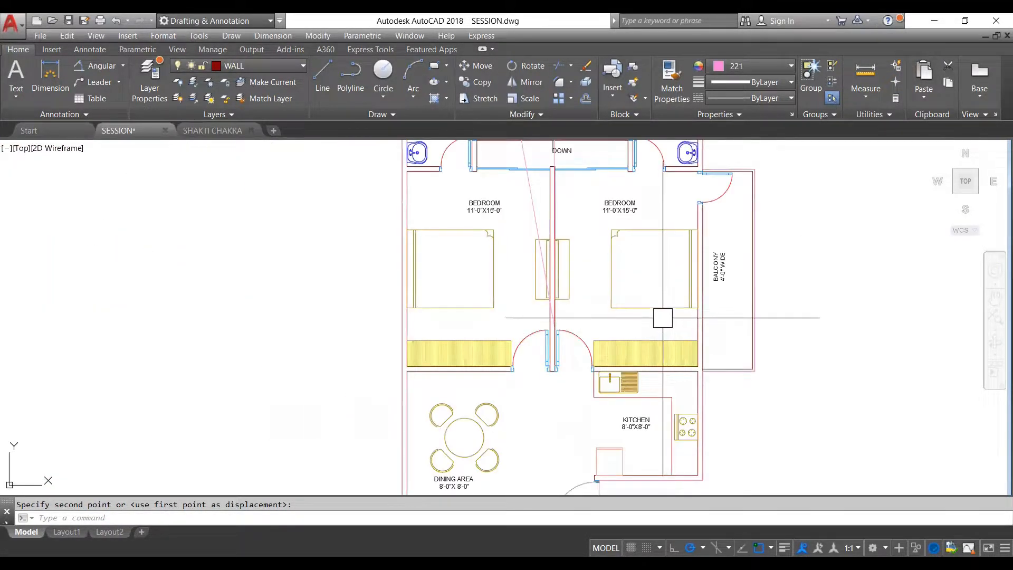
scroll(662, 320, down, 2)
scroll(662, 321, down, 4)
scroll(640, 312, up, 4)
scroll(589, 324, up, 5)
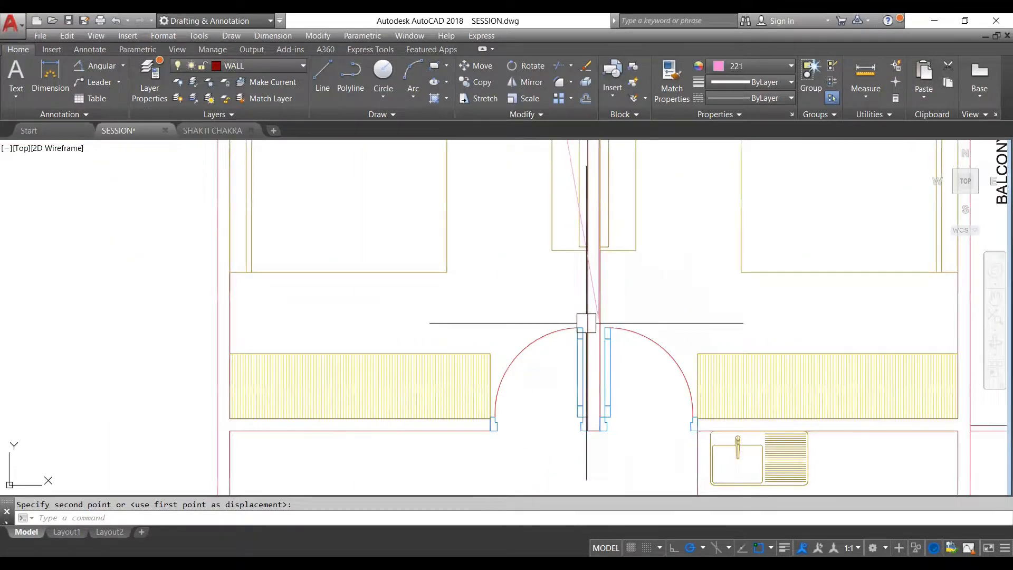
scroll(686, 344, down, 2)
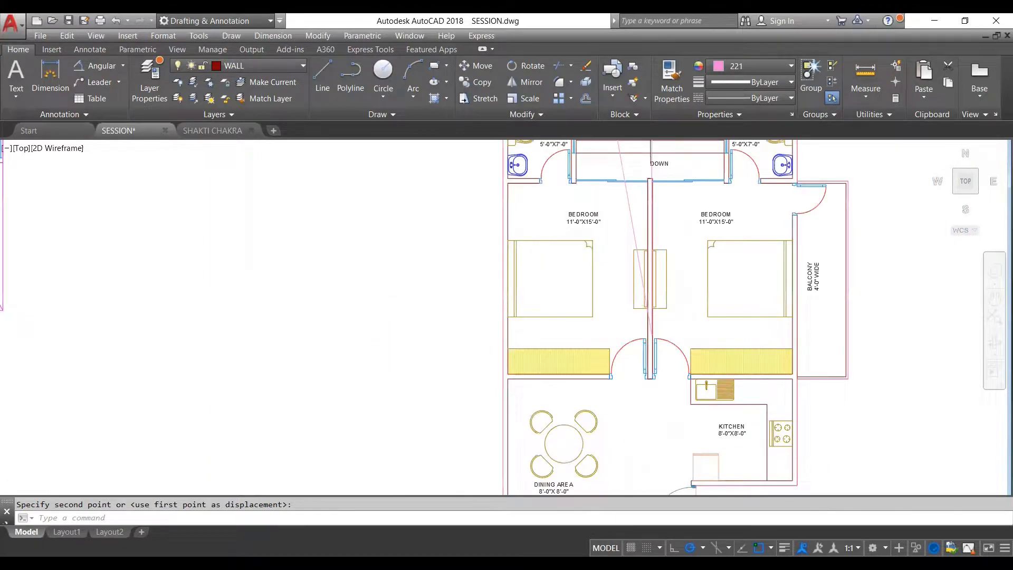
- Examine the point where the diagonals cross between the bedroom doors of the relocated floor plan
scroll(699, 347, down, 2)
scroll(391, 219, up, 1)
scroll(364, 234, up, 6)
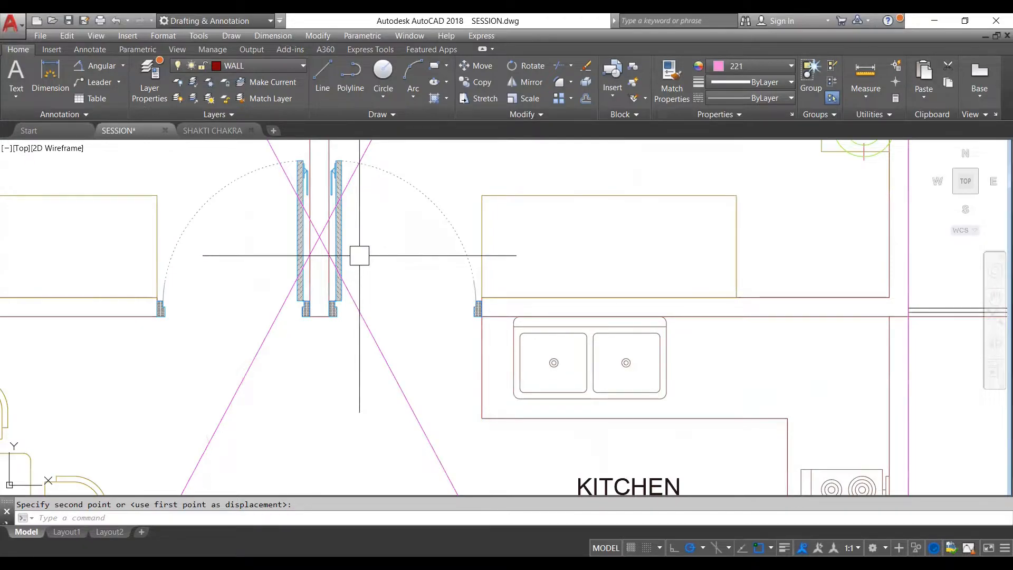
scroll(328, 246, down, 2)
scroll(328, 246, up, 2)
scroll(328, 245, down, 3)
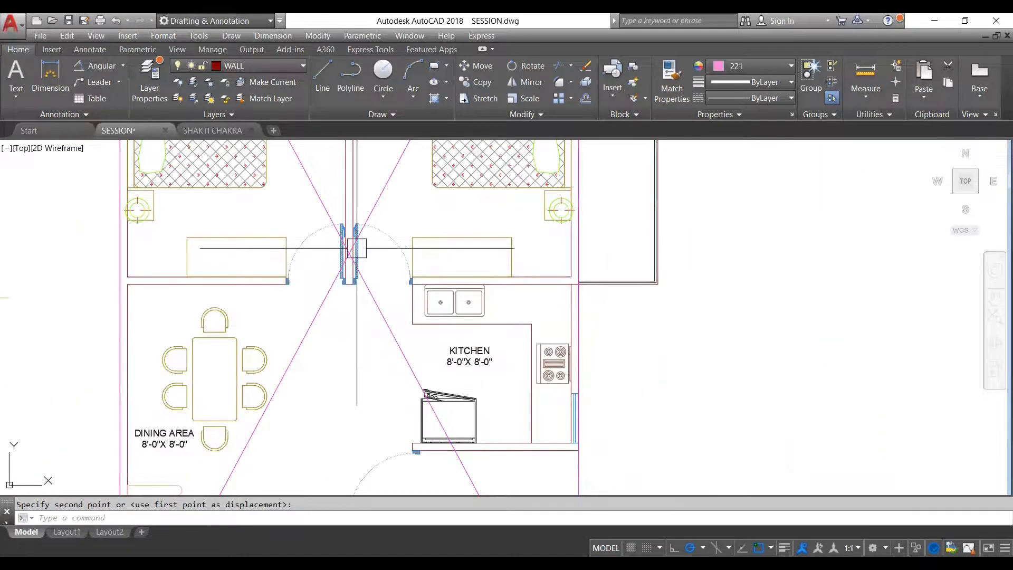
scroll(351, 245, up, 3)
scroll(351, 244, down, 6)
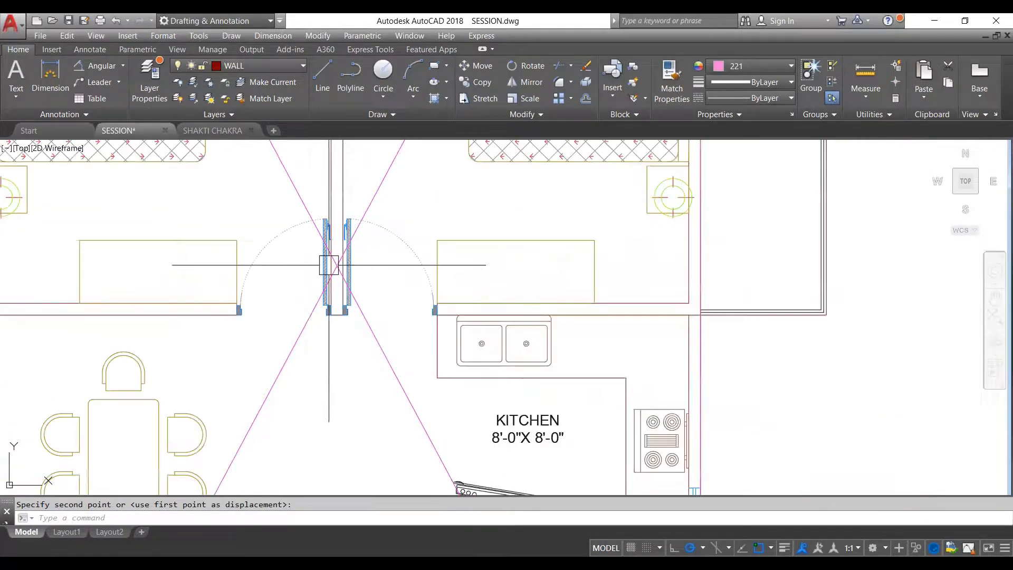
scroll(562, 333, up, 8)
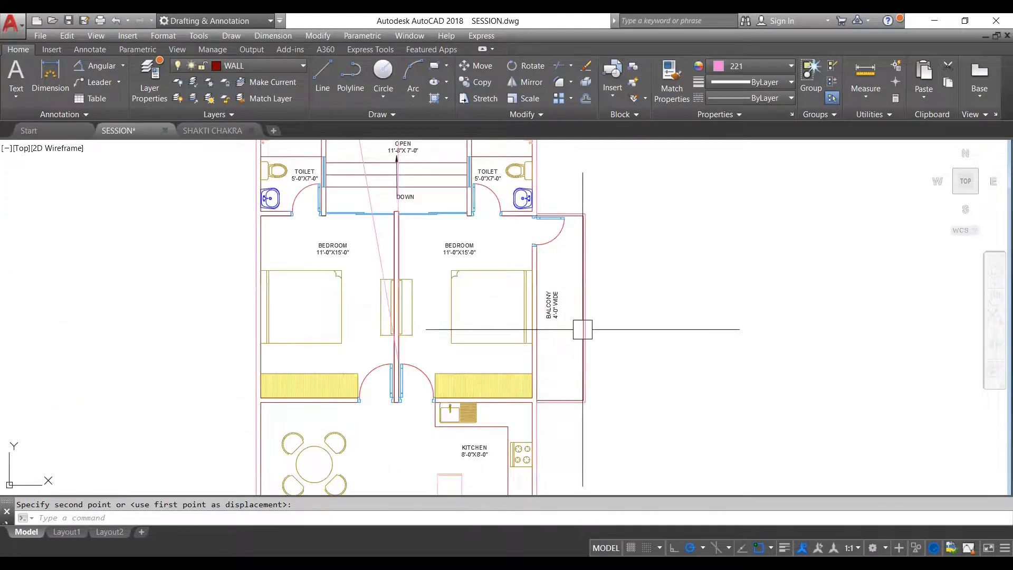
- Highlight the perimeter outline that includes the balcony, deselect it, and inspect the angled lines' common endpoint relative to that outline
click(590, 338)
scroll(285, 375, up, 4)
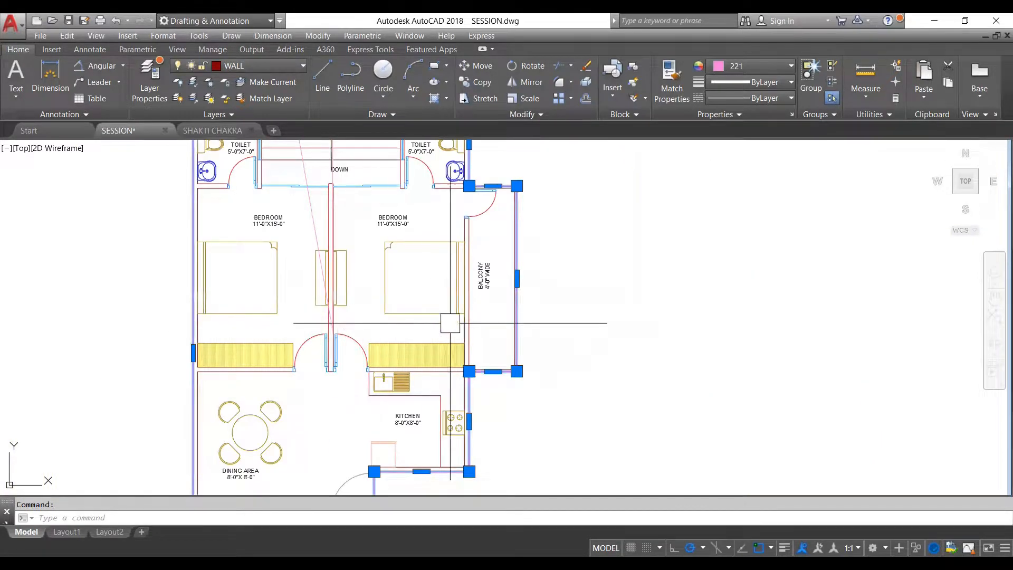
scroll(438, 328, down, 3)
scroll(420, 217, up, 2)
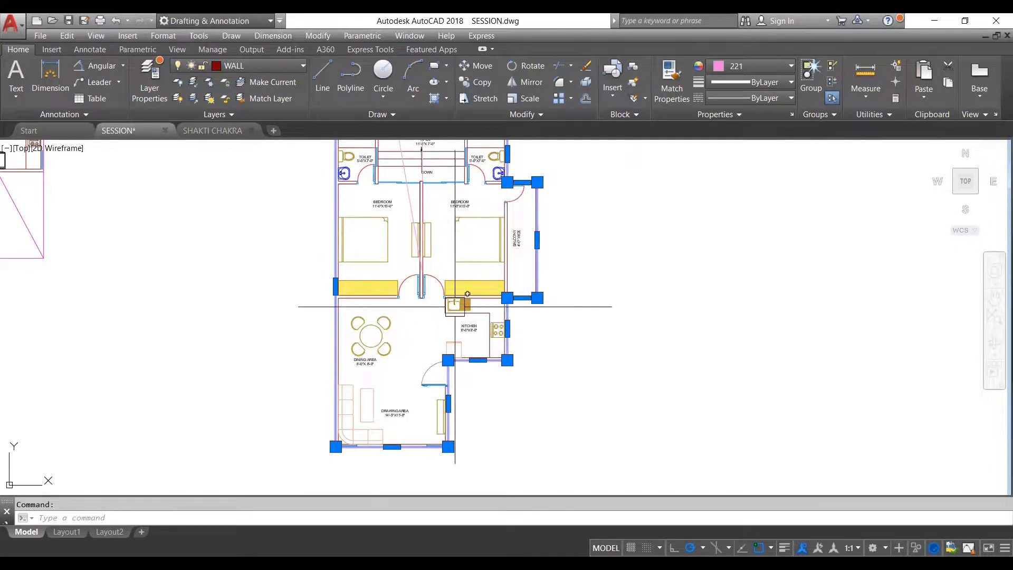
scroll(422, 280, up, 4)
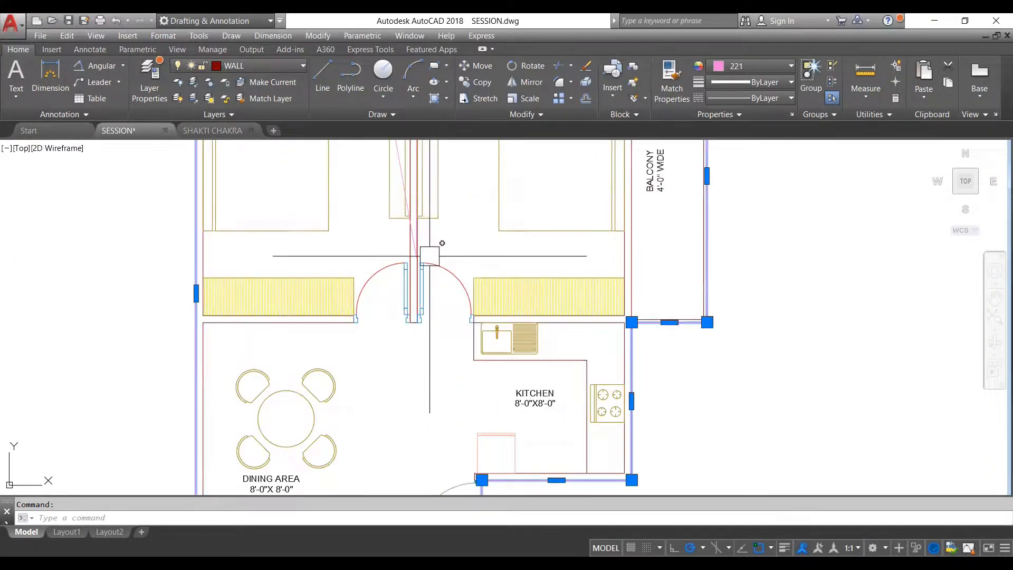
key(Escape)
scroll(417, 258, up, 6)
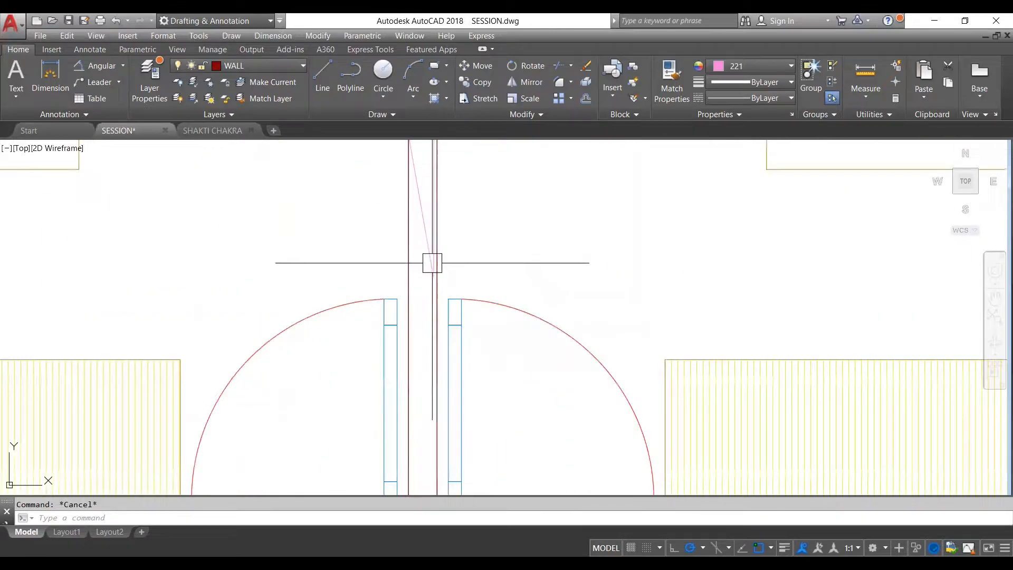
scroll(427, 267, up, 2)
scroll(472, 258, down, 6)
scroll(472, 258, down, 6)
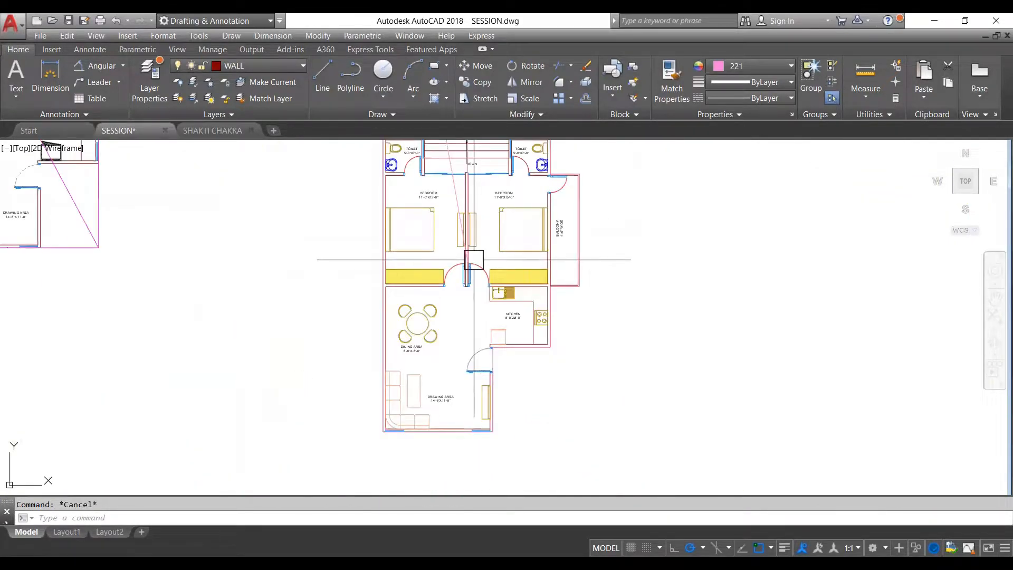
scroll(471, 272, down, 1)
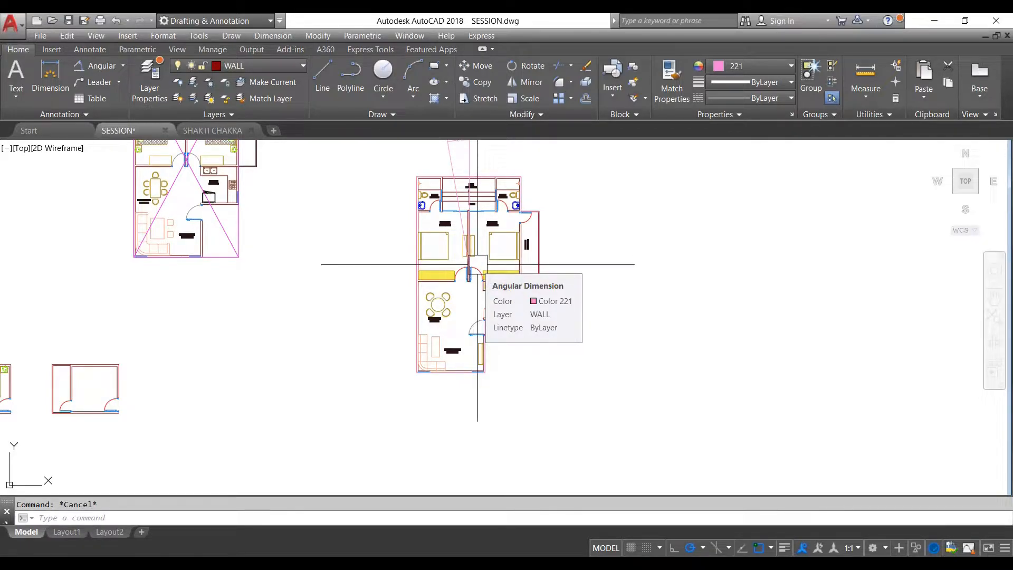
scroll(475, 195, up, 2)
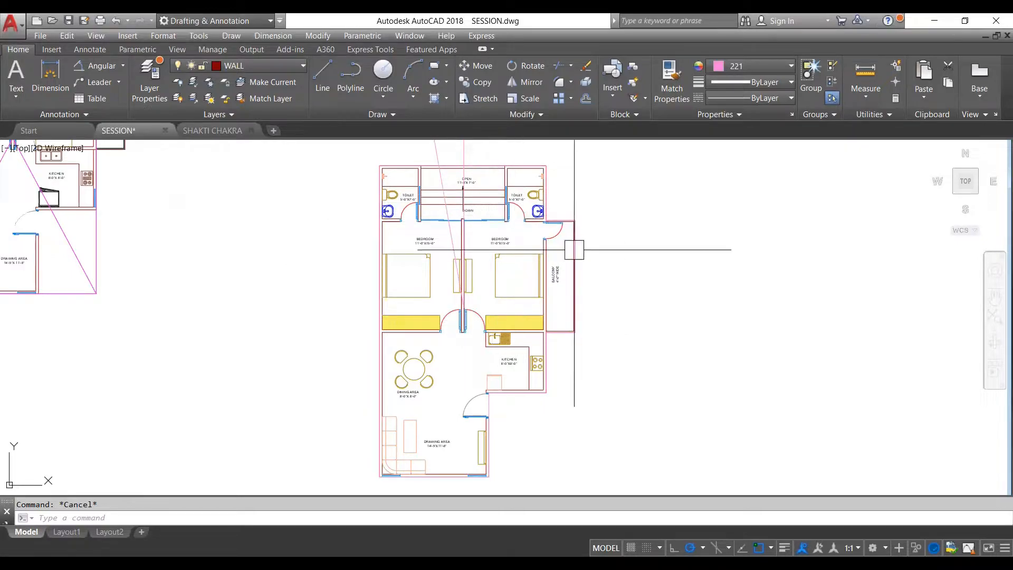
scroll(569, 226, down, 3)
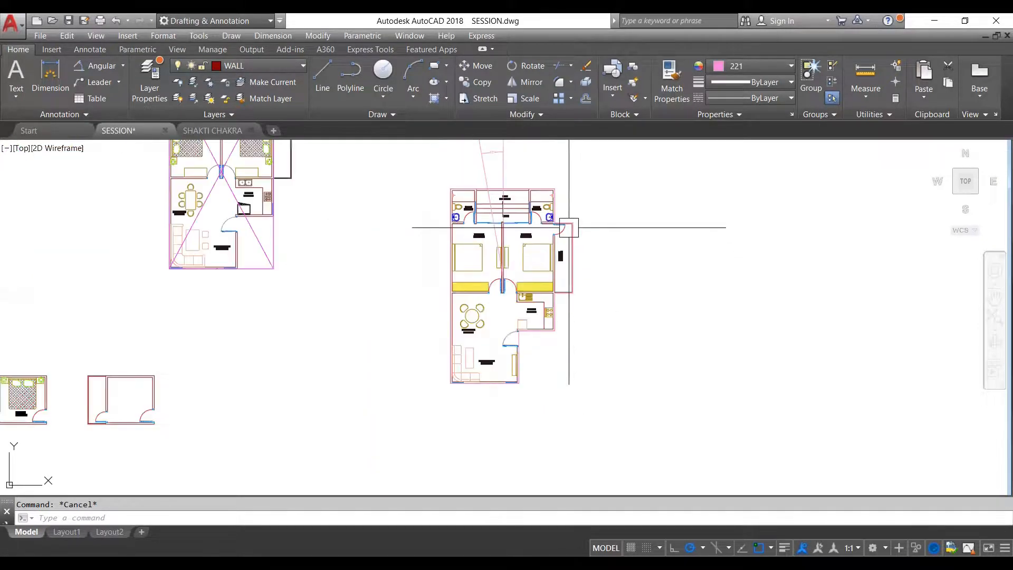
- Compare the perimeter outline around the balcony with the rectangle and crossing diagonals that exclude the balcony in the other plan
scroll(575, 258, up, 6)
click(573, 264)
scroll(577, 259, down, 6)
scroll(475, 226, up, 4)
key(Escape)
scroll(468, 271, up, 4)
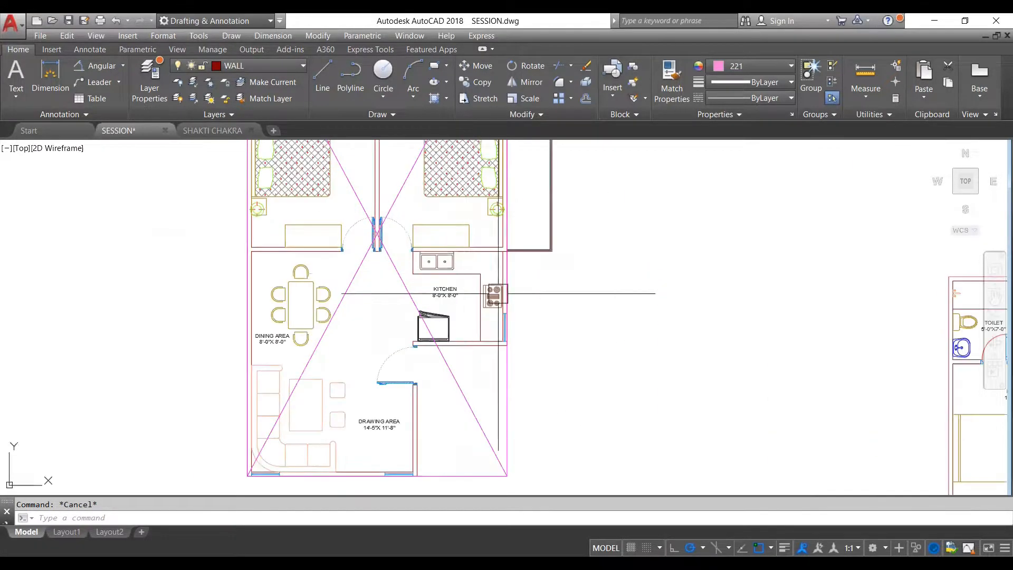
scroll(454, 296, down, 2)
scroll(497, 319, up, 2)
scroll(488, 304, down, 3)
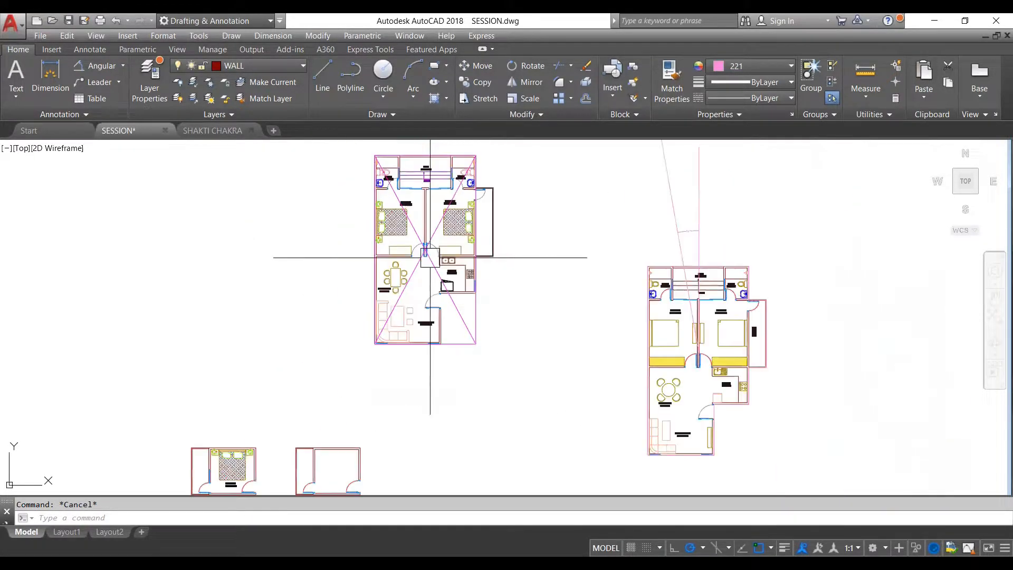
scroll(471, 293, up, 3)
scroll(475, 294, up, 1)
scroll(528, 290, down, 5)
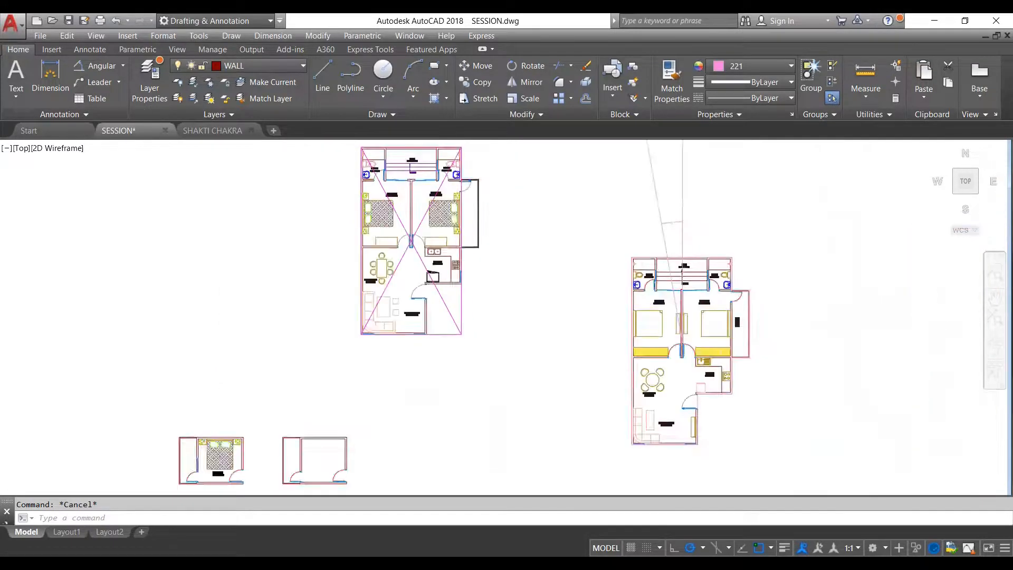
scroll(630, 293, up, 5)
- Highlight the balcony plan's perimeter outline again to review its extent against the plan with diagonals, and clear the selection
click(653, 276)
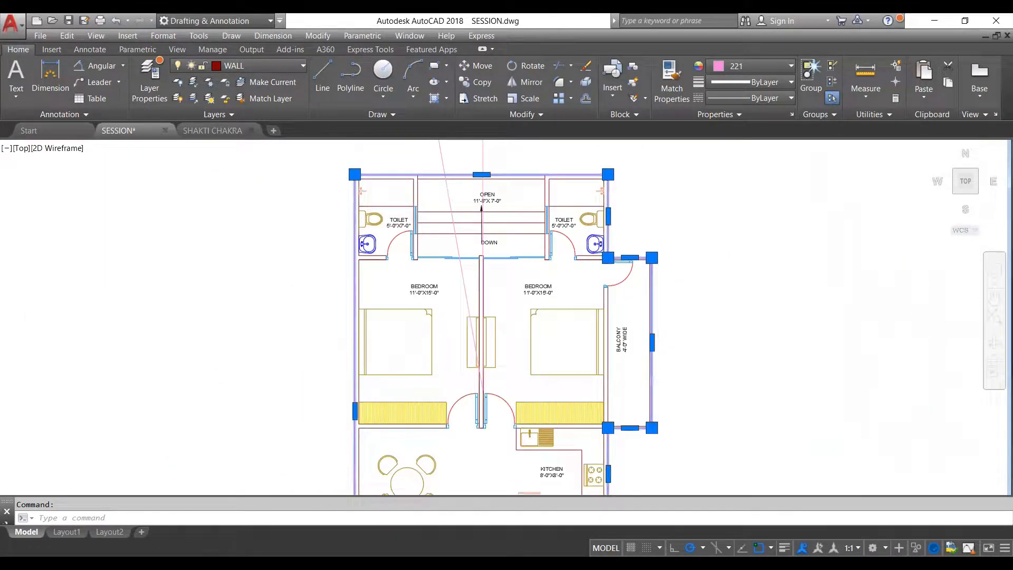
scroll(536, 267, down, 5)
scroll(447, 228, up, 3)
scroll(459, 253, up, 3)
scroll(438, 265, down, 5)
key(Escape)
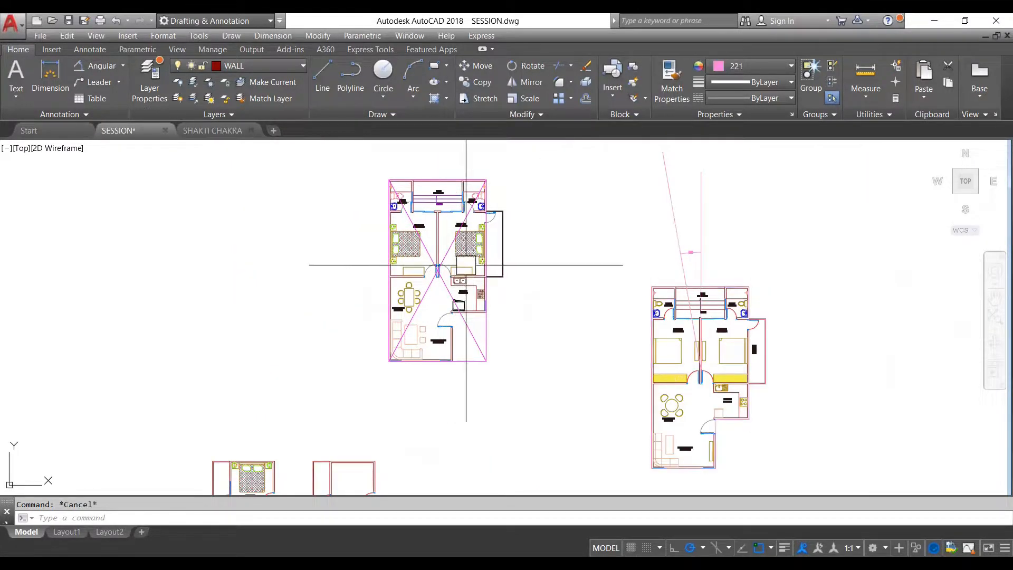
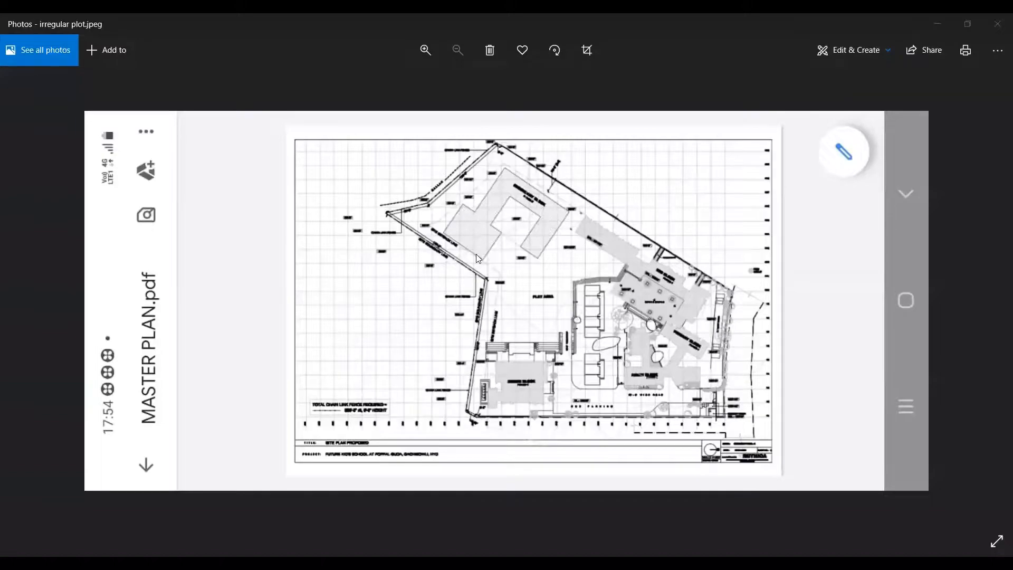
- Examine the irregular plot's boundary and building blocks in the master plan image
scroll(514, 388, up, 2)
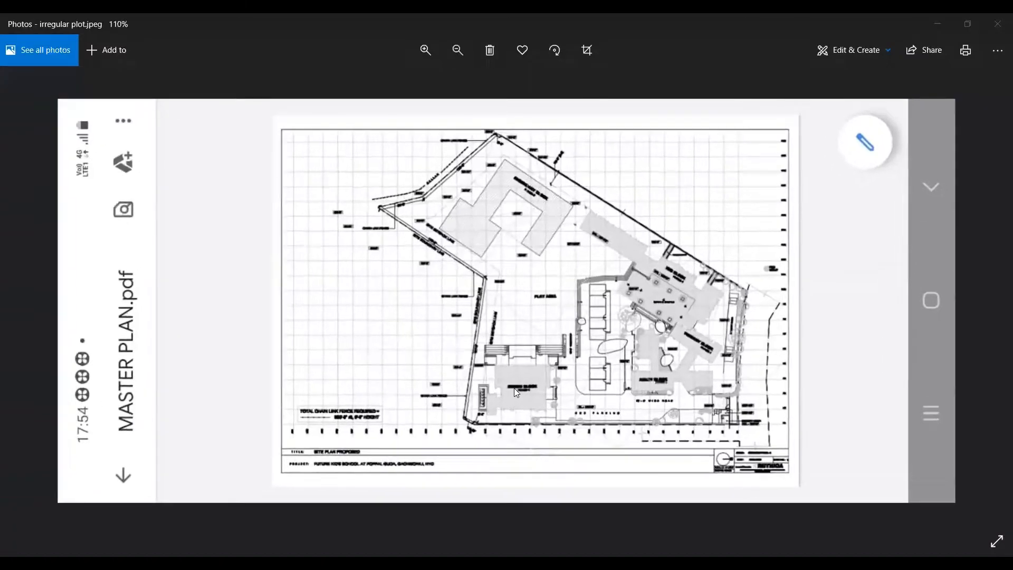
scroll(533, 374, up, 1)
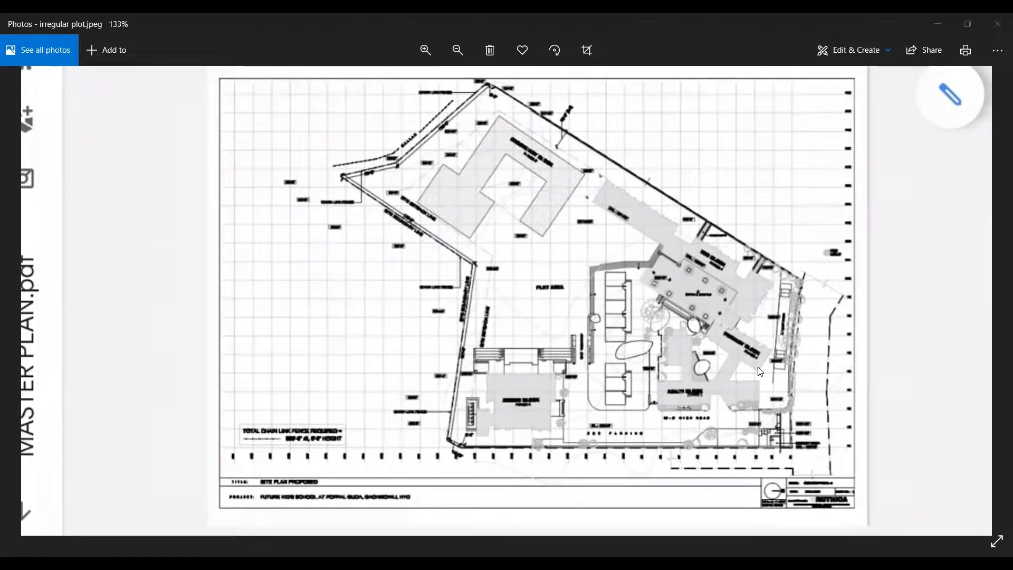
ctrl+scroll(648, 302, down, 3)
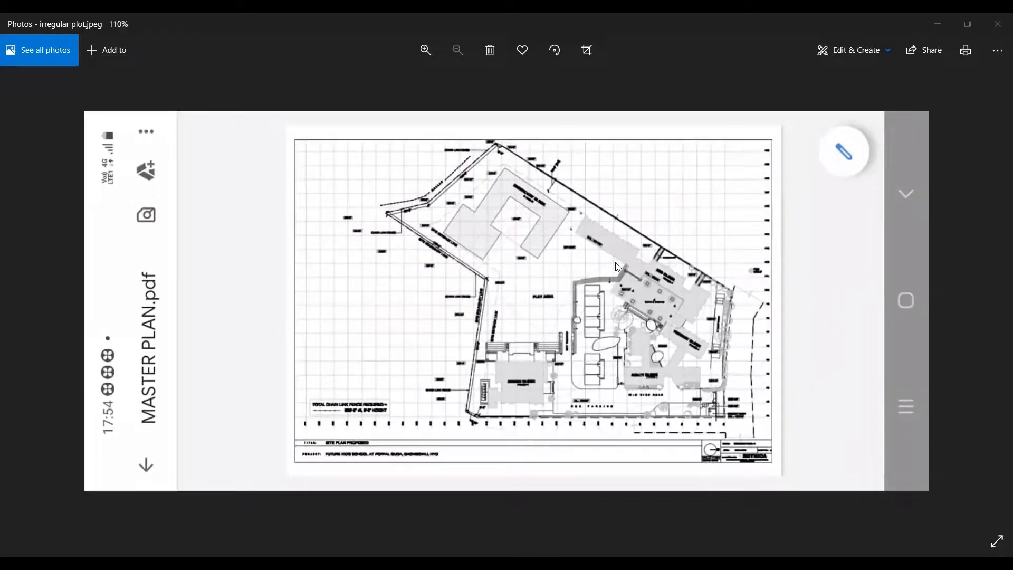
ctrl+scroll(629, 281, up, 1)
ctrl+scroll(593, 262, up, 1)
ctrl+scroll(595, 258, down, 1)
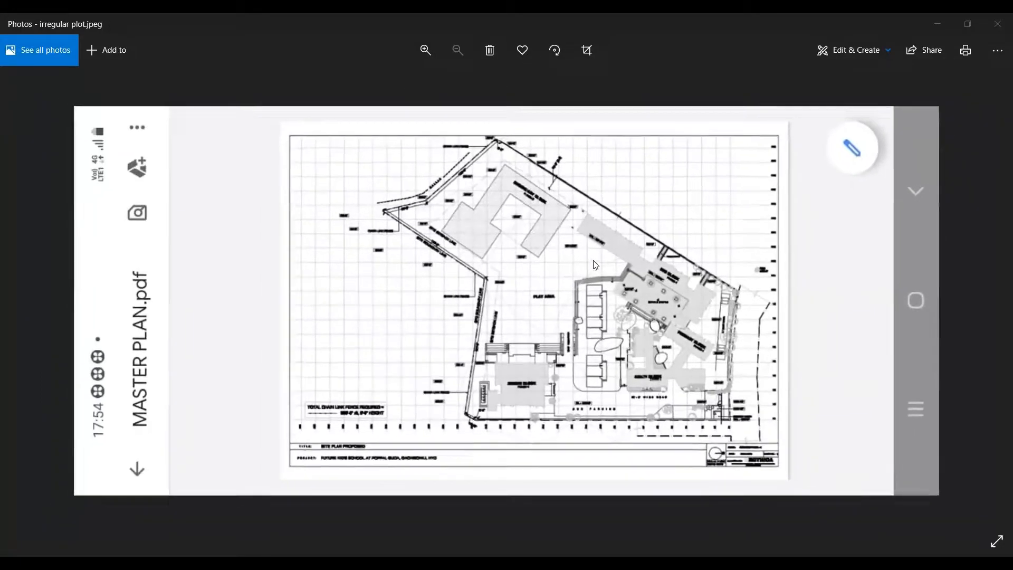
ctrl+scroll(604, 267, up, 2)
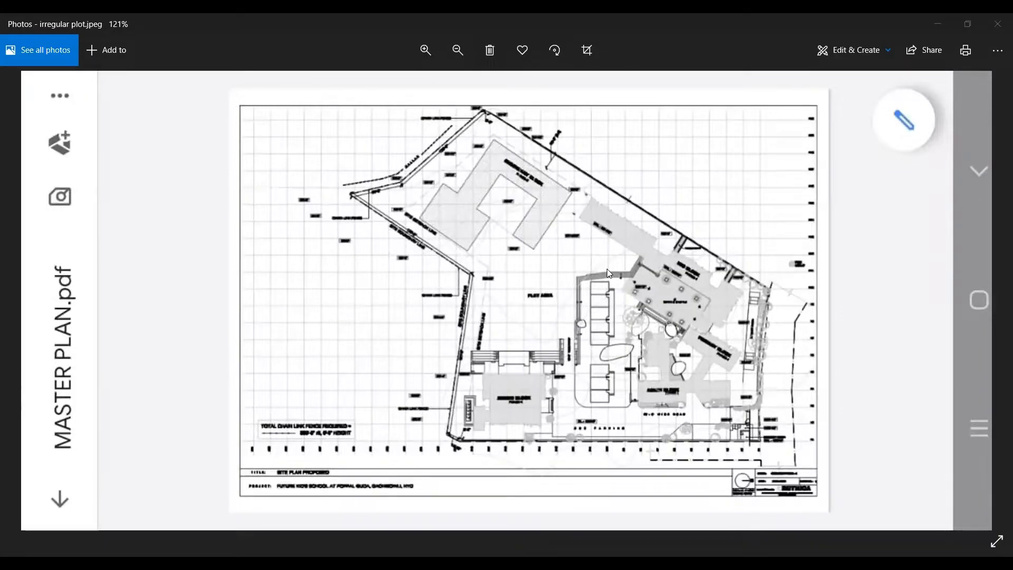
ctrl+scroll(608, 274, down, 1)
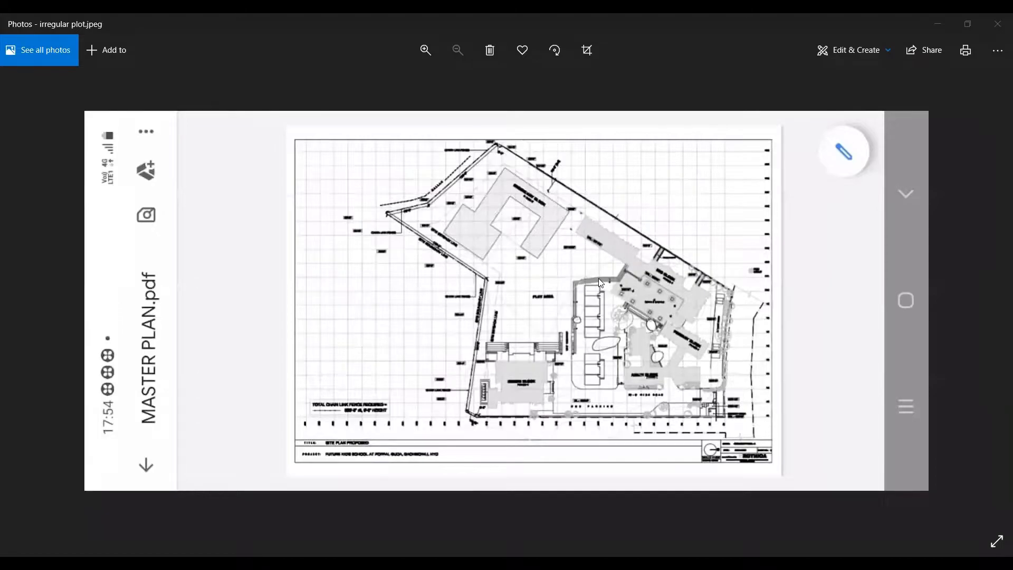
- Copy the irregular plot image to the clipboard and switch to SESSION.dwg in AutoCAD
right_click(577, 262)
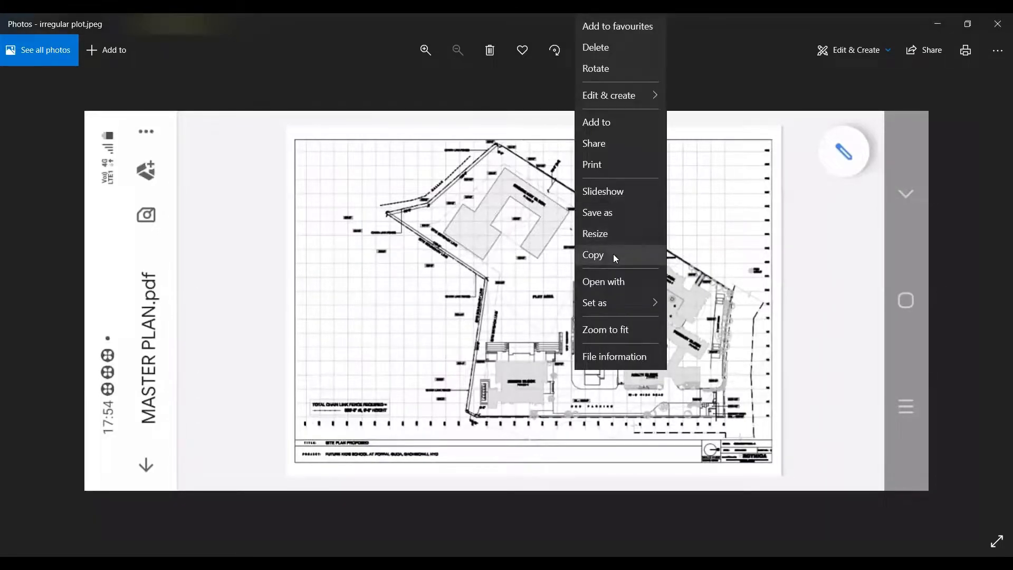
click(613, 255)
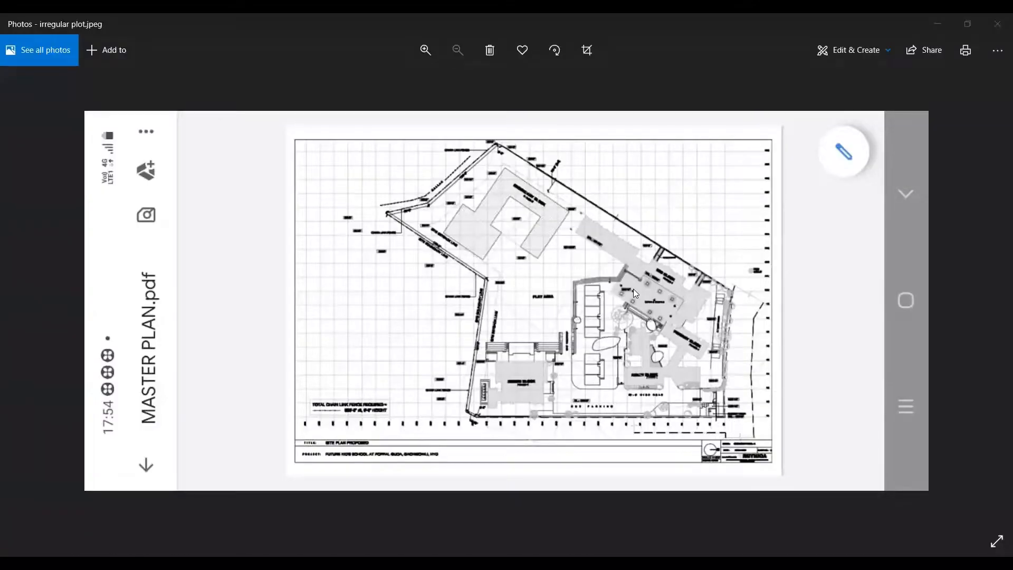
right_click(663, 254)
click(664, 254)
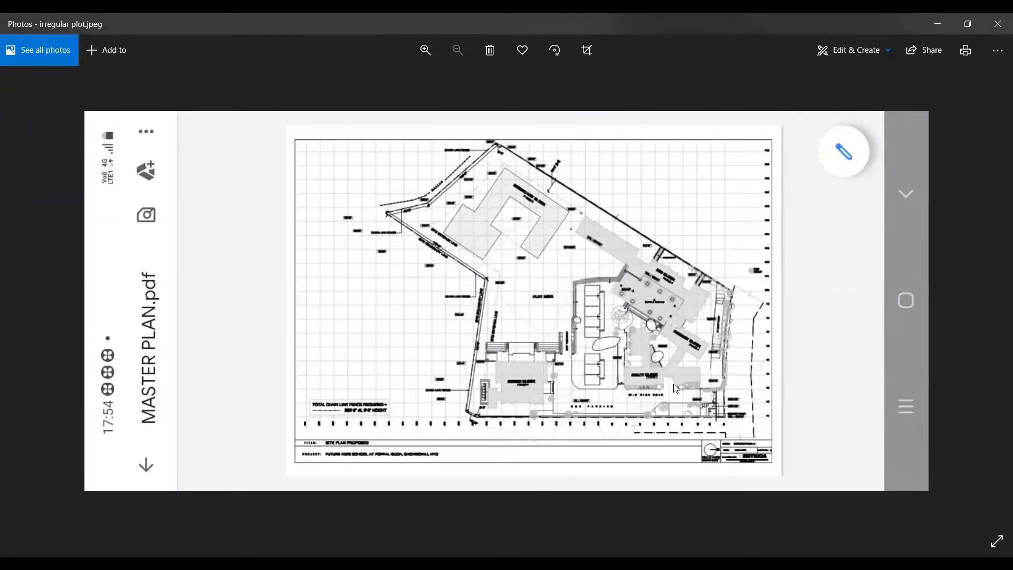
key(alt+Tab)
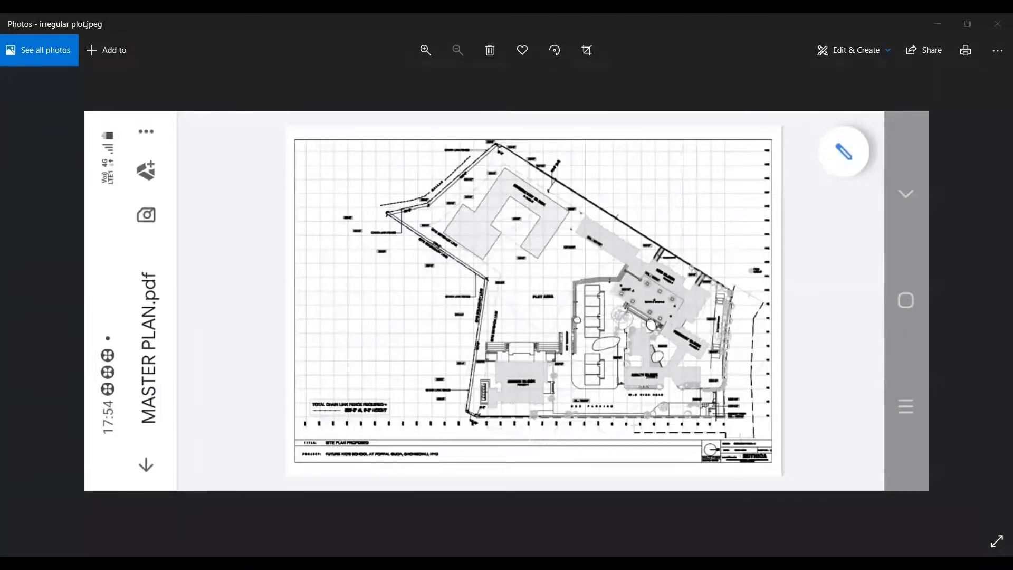
key(alt+Tab)
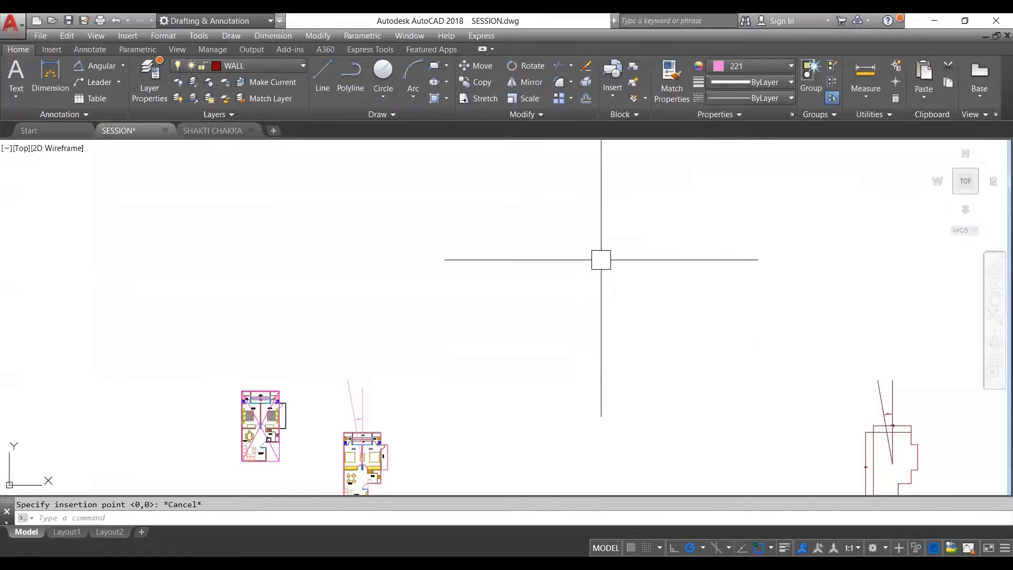
- Paste the copied plot image into an empty area of the drawing, picking its insertion point, scale and orthogonal rotation
right_click(572, 284)
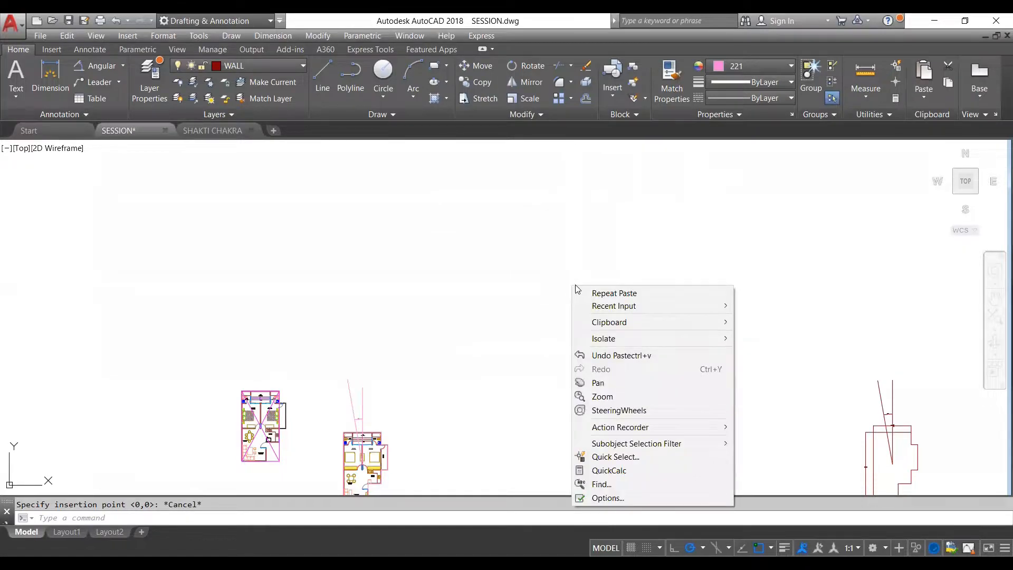
mouse_move(604, 325)
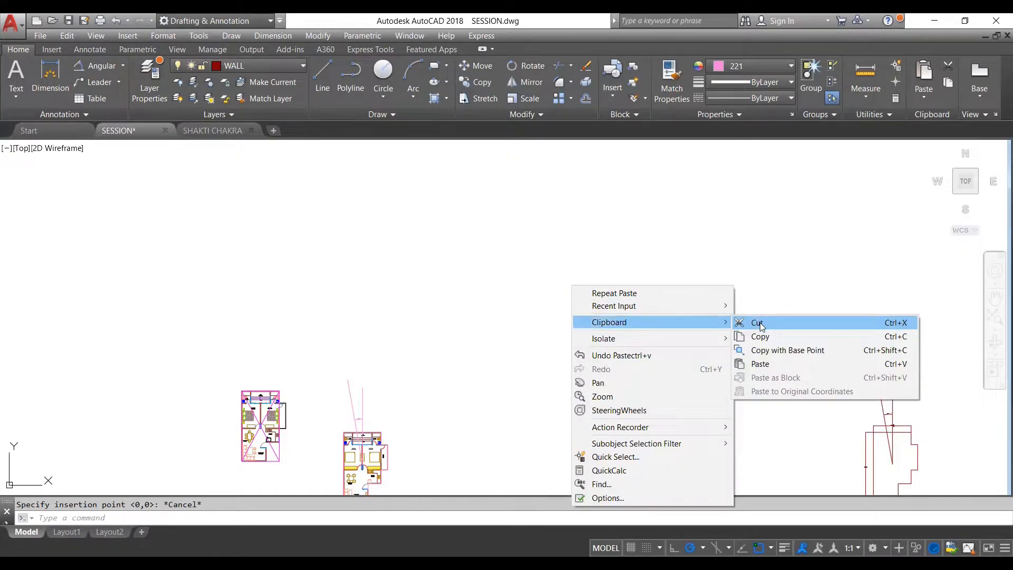
click(769, 364)
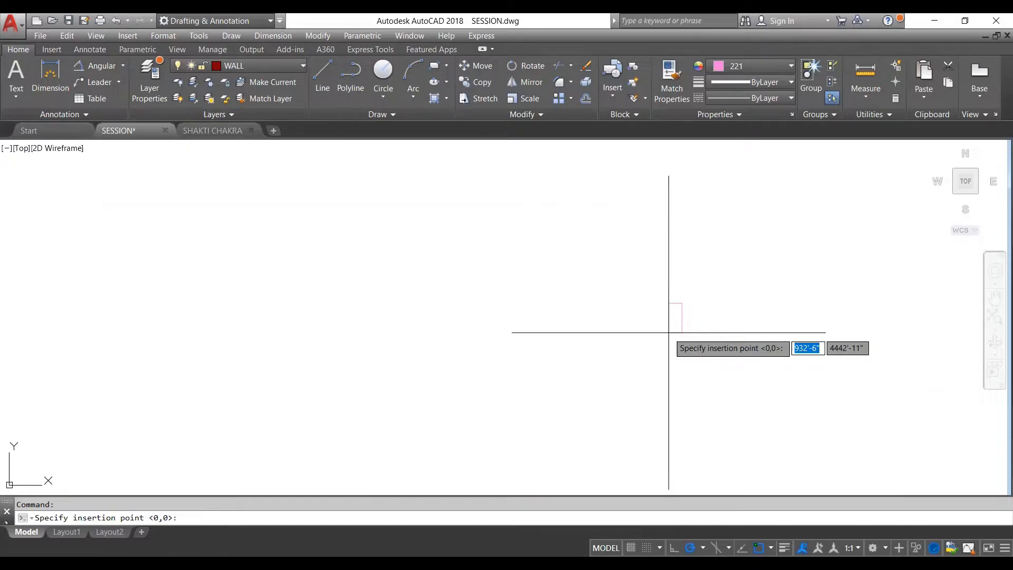
click(590, 336)
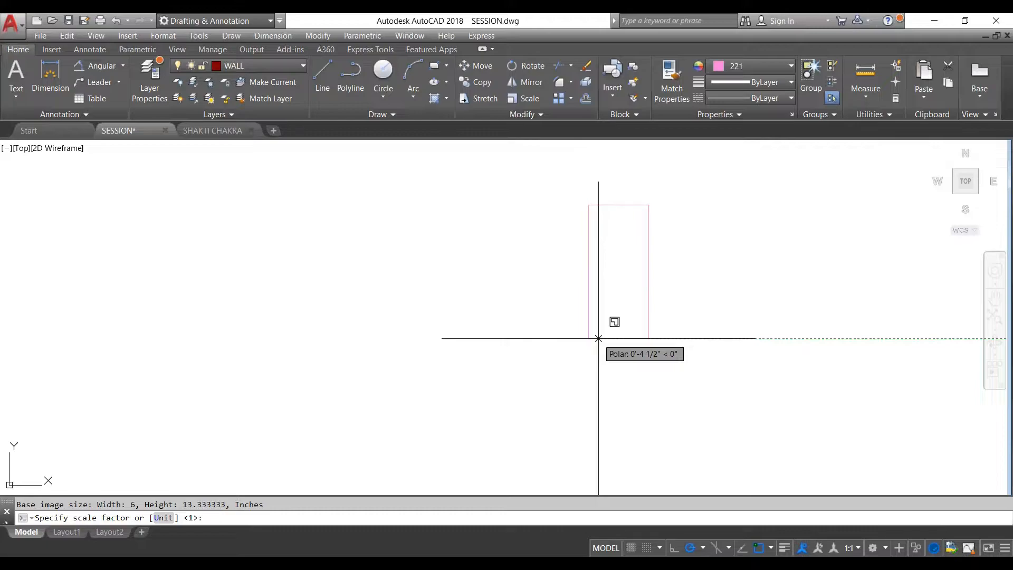
click(599, 338)
key(F8)
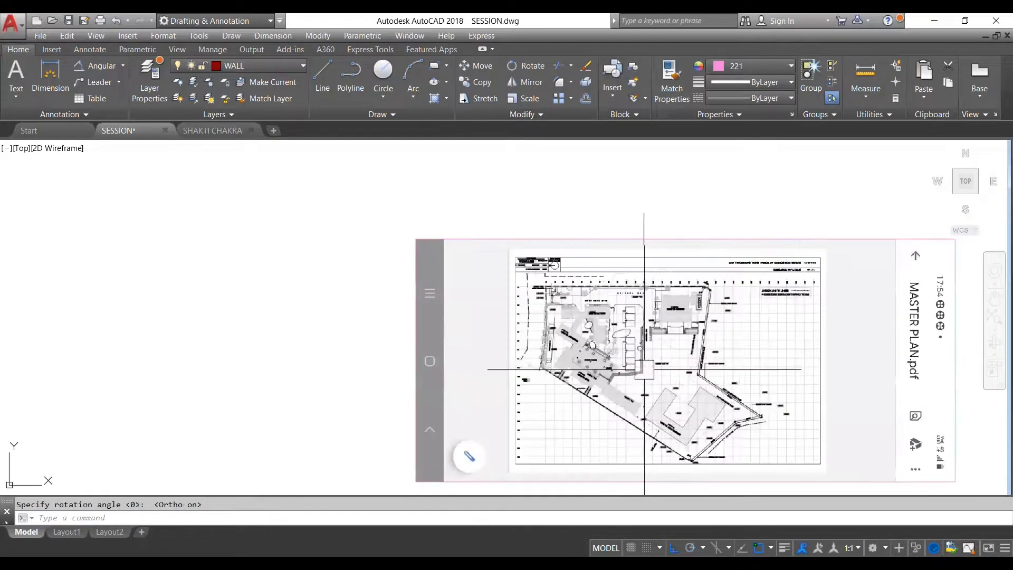
click(627, 280)
- Rotate the pasted image a quarter turn about its upper-right corner so the phone screenshot stands upright
scroll(627, 280, up, 5)
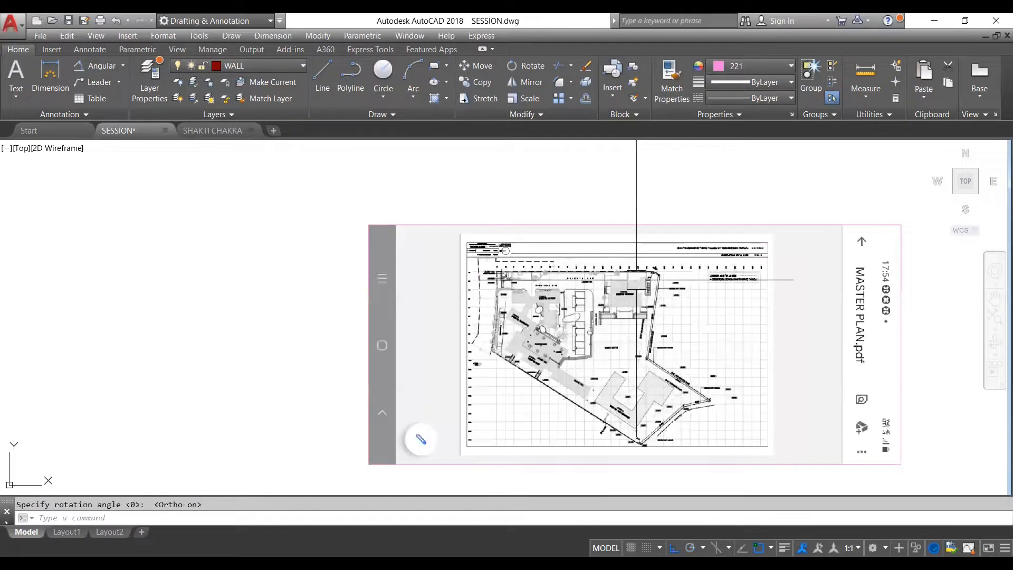
scroll(633, 275, down, 6)
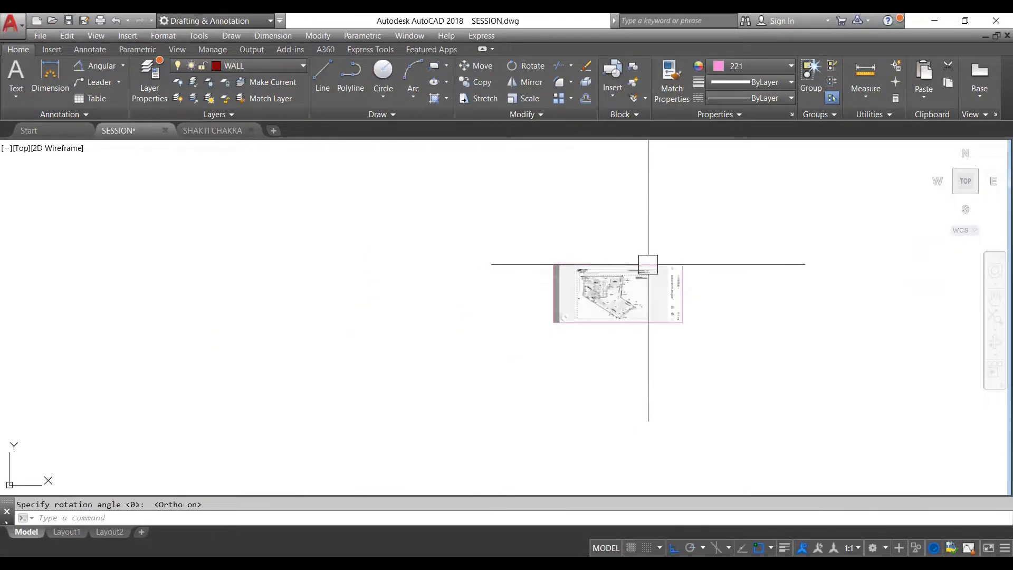
scroll(649, 263, up, 3)
click(653, 261)
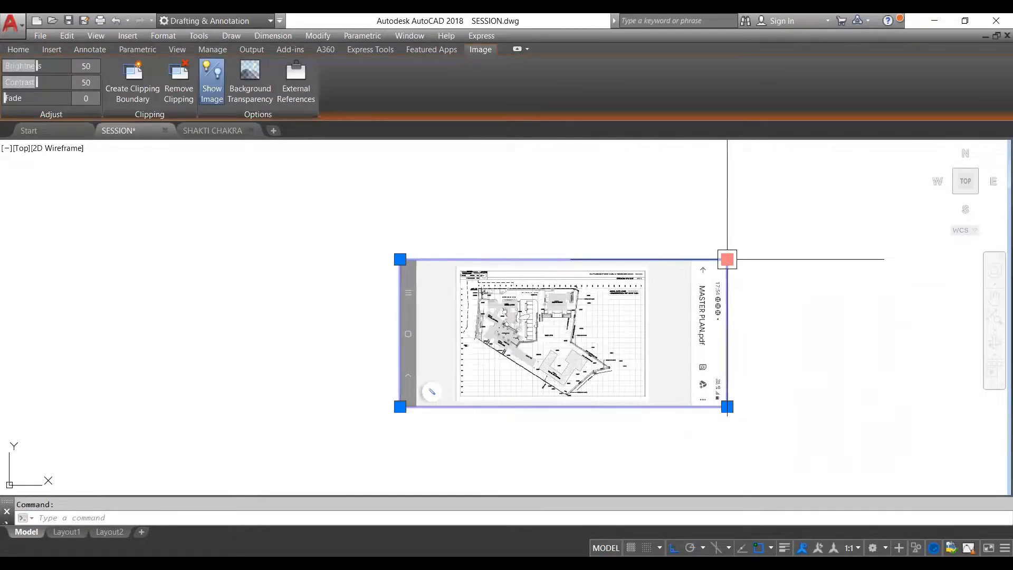
text(ro)
key(Return)
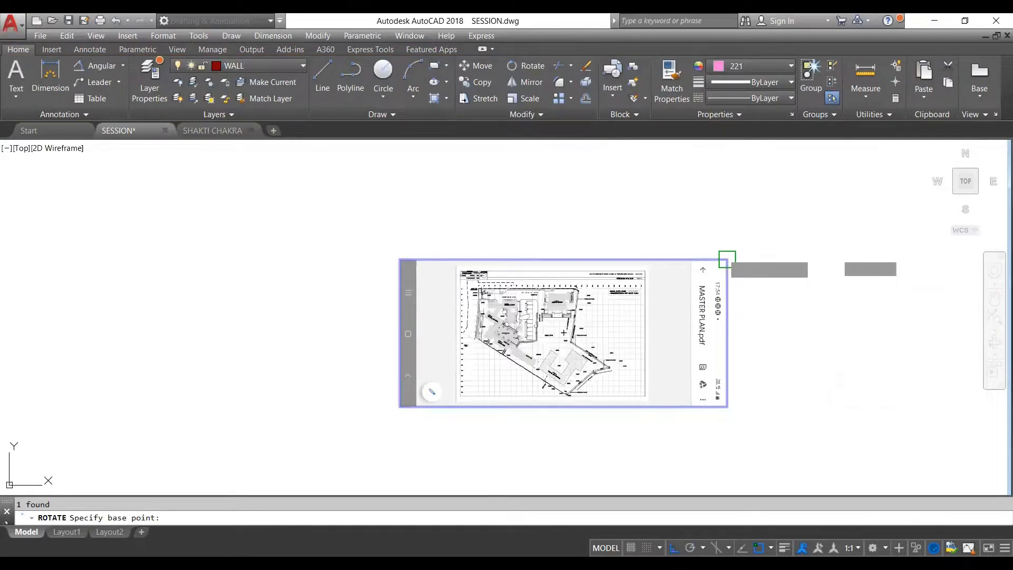
click(727, 259)
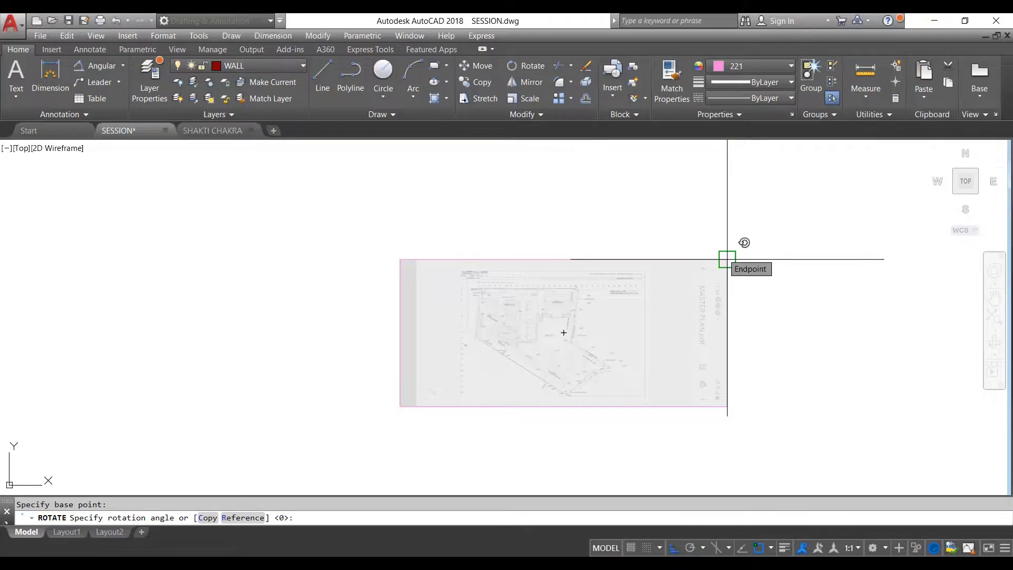
click(760, 198)
key(Escape)
scroll(722, 214, down, 1)
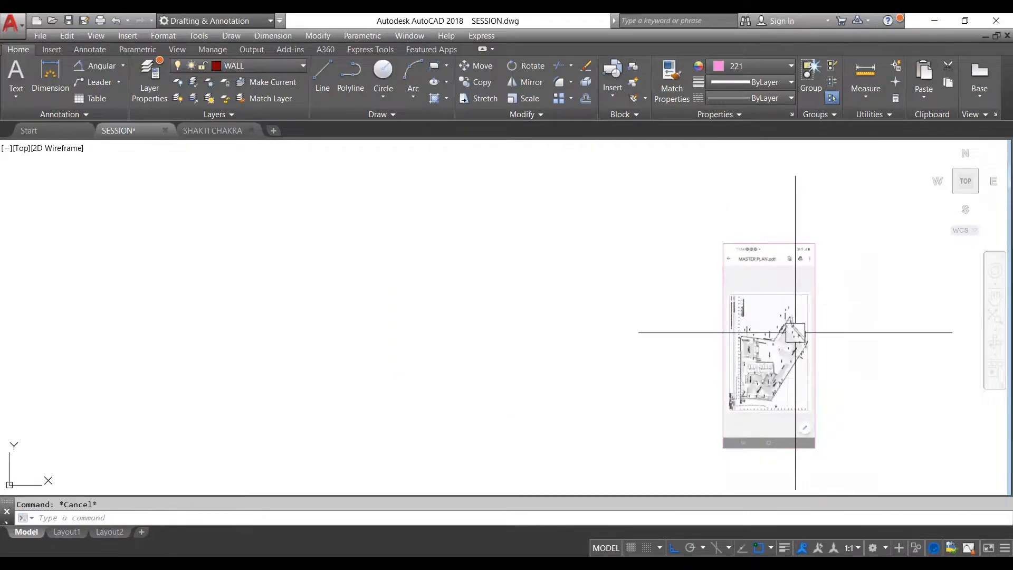
- Trace the site's outer boundary on the image with a polyline through every corner, undoing the misplaced vertex along the lower edge
scroll(801, 328, up, 4)
scroll(687, 238, down, 1)
scroll(691, 240, down, 3)
scroll(713, 316, up, 3)
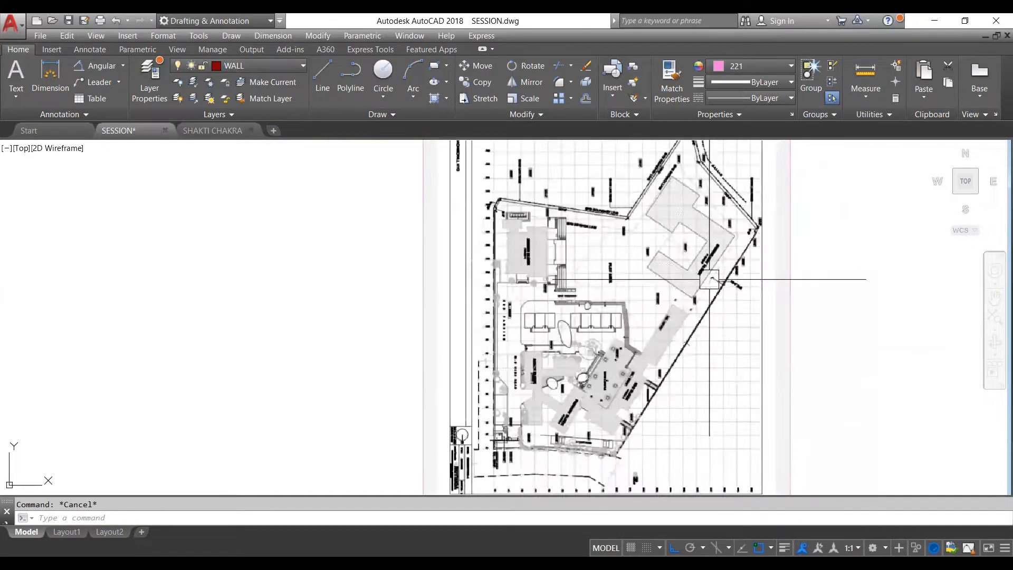
scroll(556, 315, down, 3)
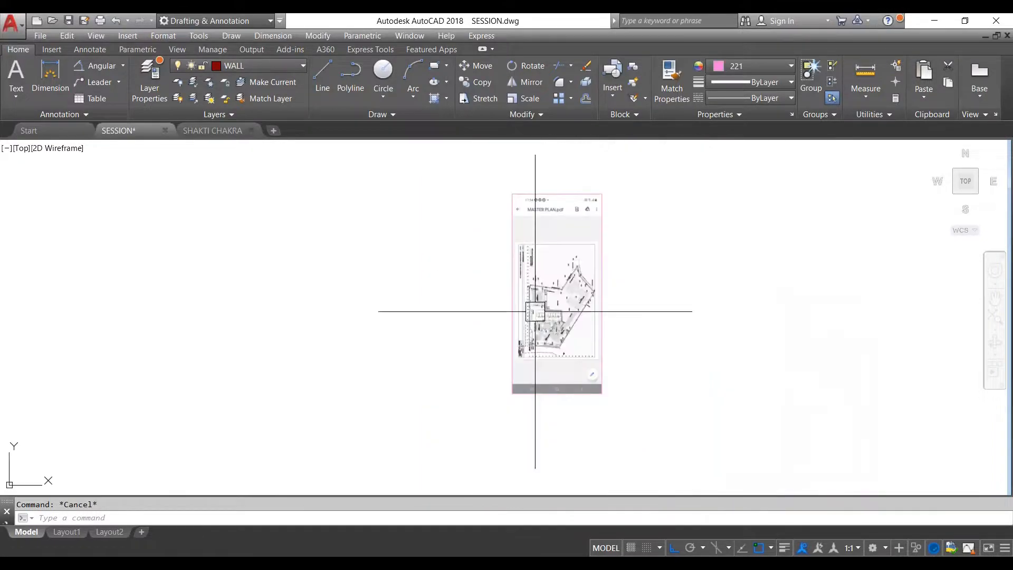
scroll(561, 277, up, 1)
scroll(561, 275, up, 3)
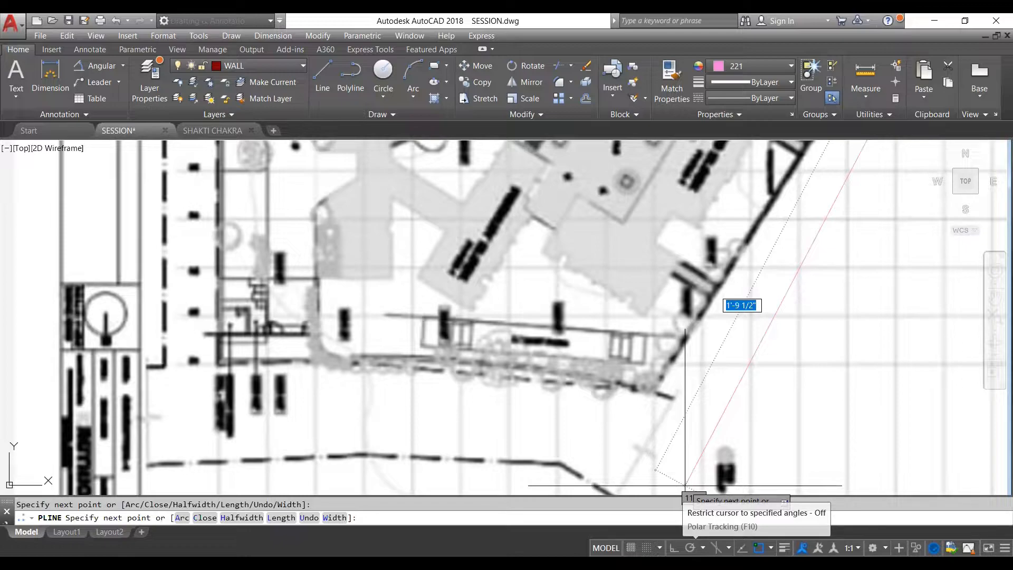
scroll(760, 384, up, 5)
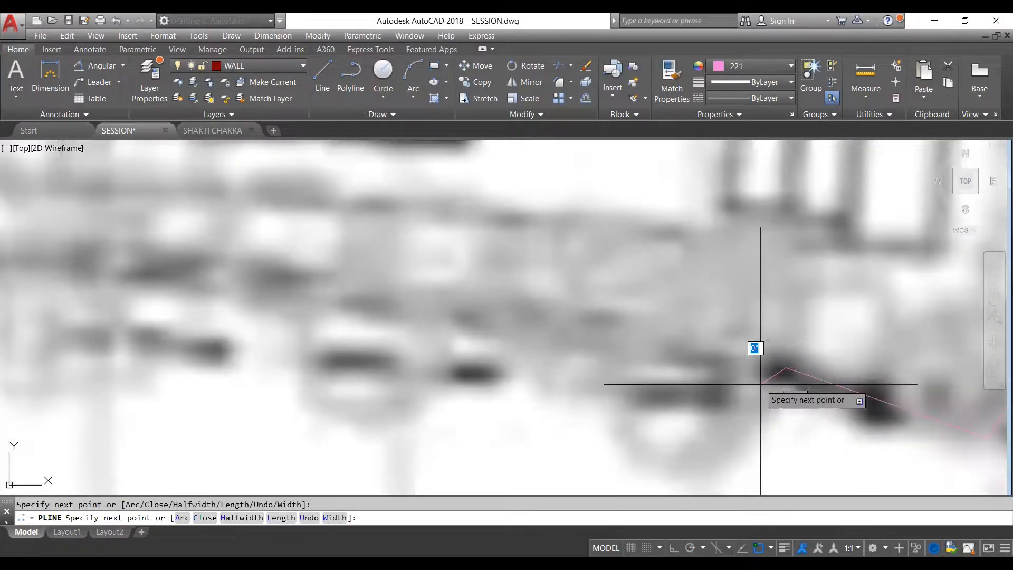
key(ctrl+z)
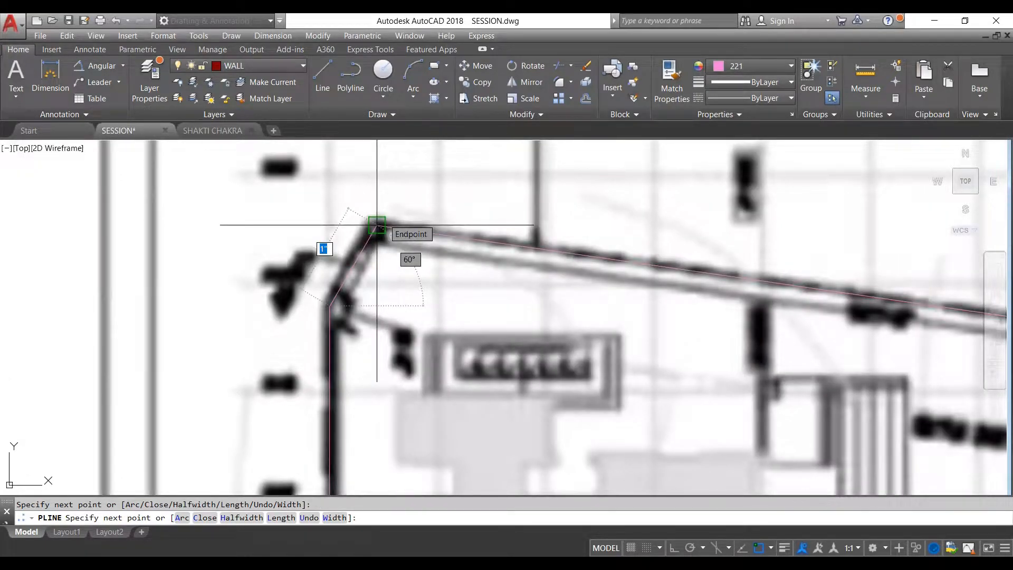
scroll(377, 225, up, 2)
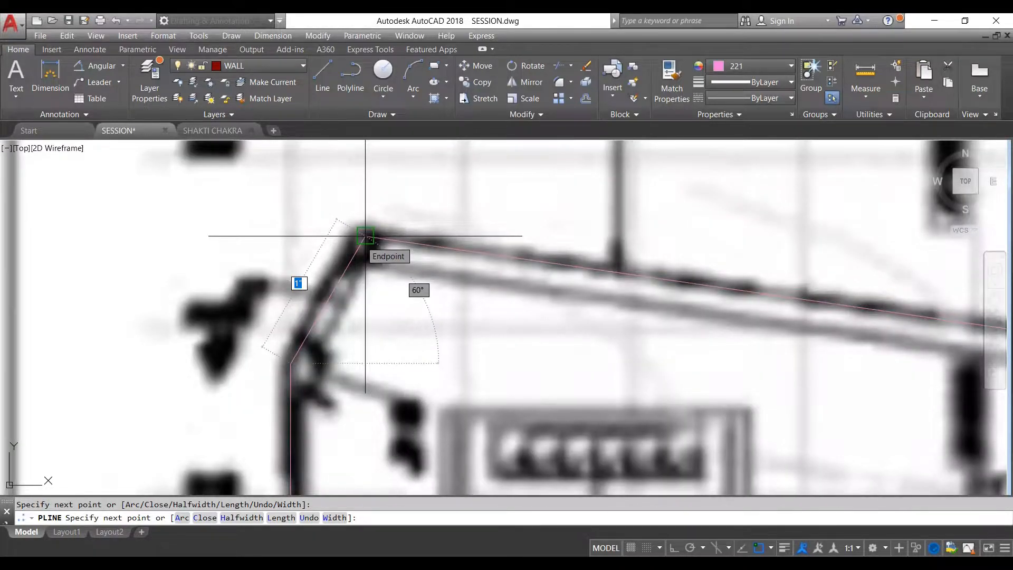
scroll(365, 236, down, 2)
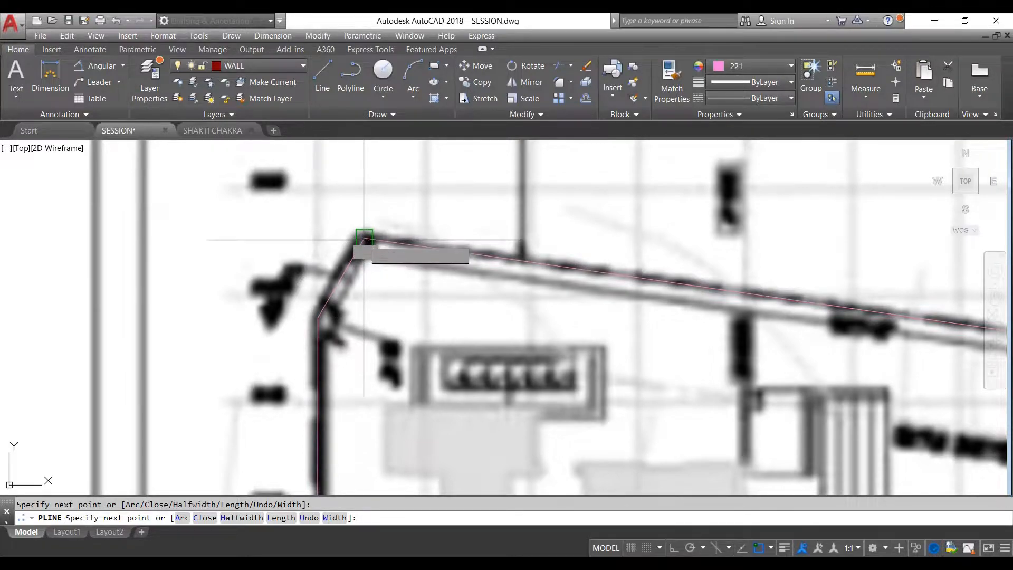
key(Escape)
- Highlight the traced plot boundary, check how its vertices follow the site boundary on the image, and clear the selection
scroll(364, 239, down, 6)
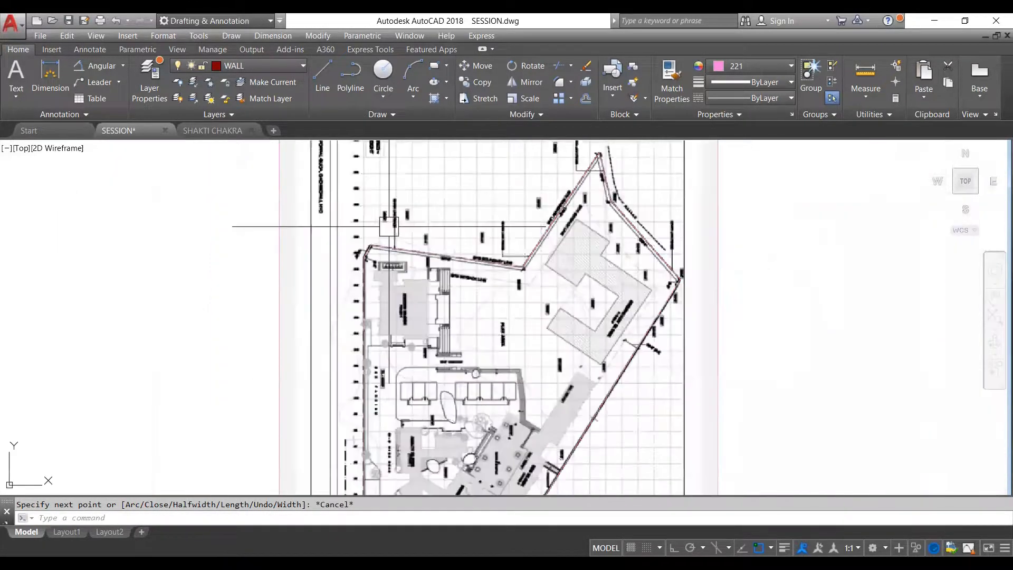
click(438, 253)
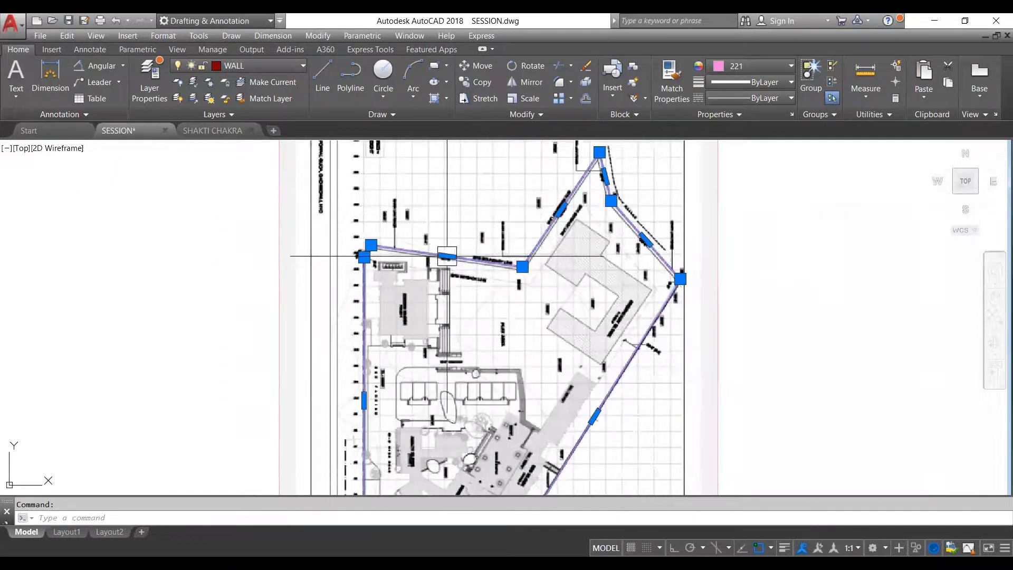
scroll(464, 250, down, 6)
scroll(508, 287, up, 8)
scroll(501, 316, down, 4)
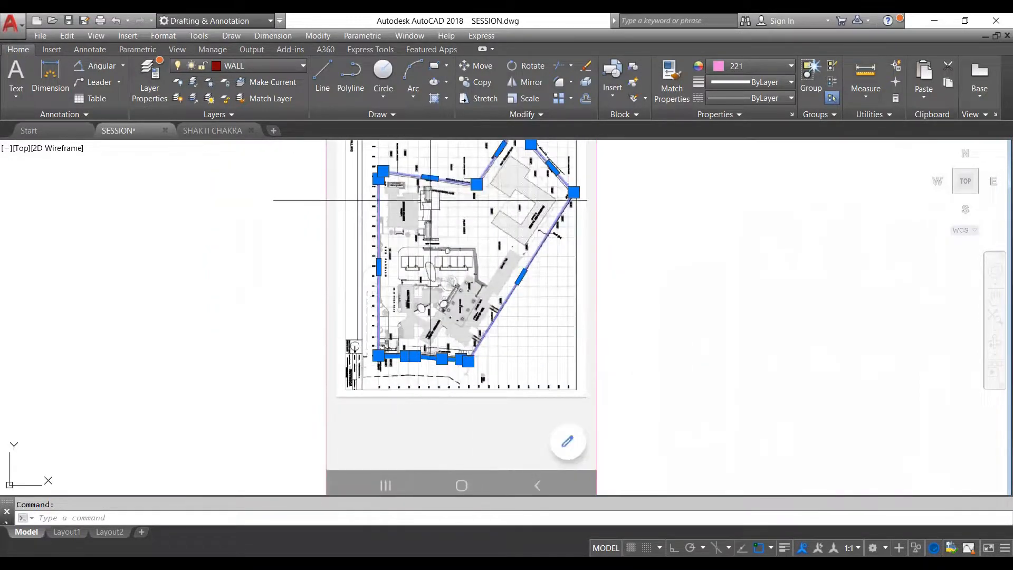
scroll(469, 158, up, 4)
scroll(494, 235, down, 2)
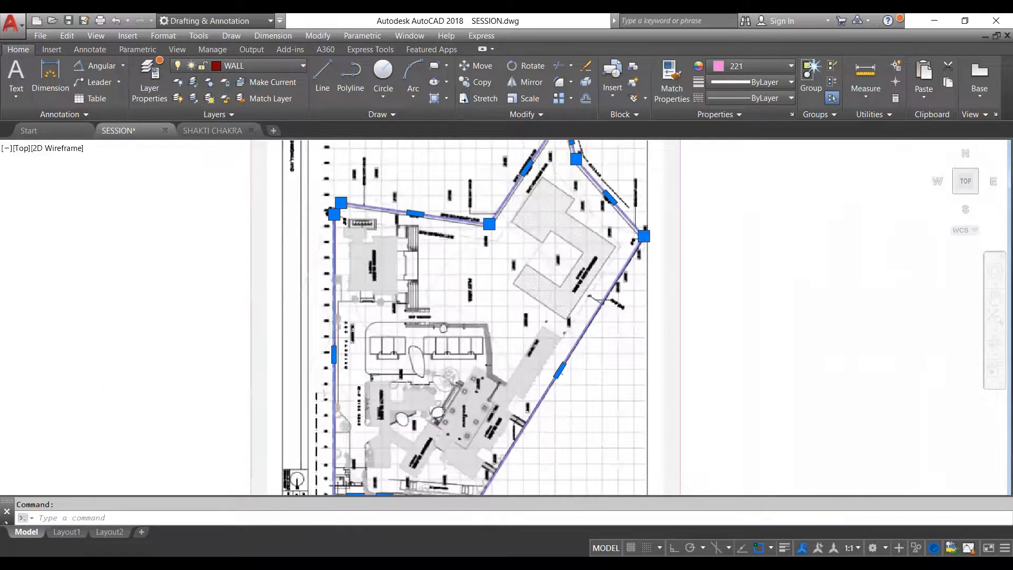
scroll(511, 241, down, 2)
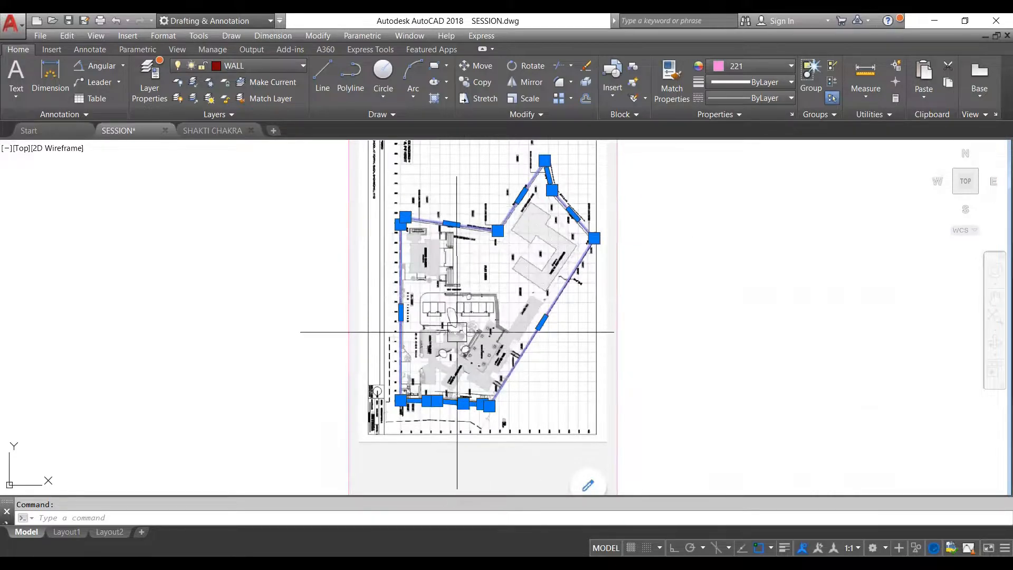
scroll(468, 283, down, 2)
key(Escape)
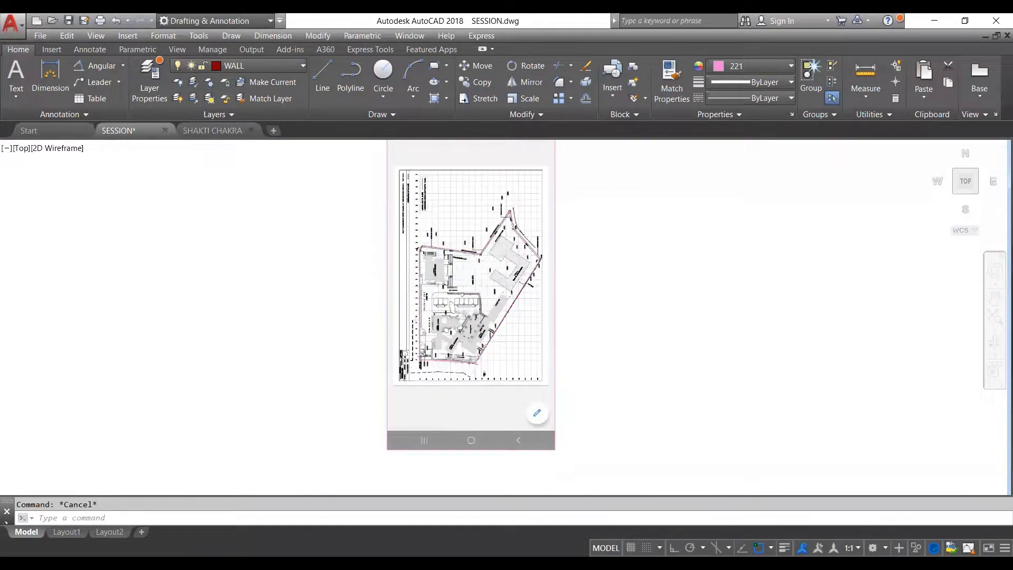
scroll(486, 251, up, 4)
click(484, 250)
key(Escape)
scroll(490, 262, down, 2)
scroll(456, 316, up, 2)
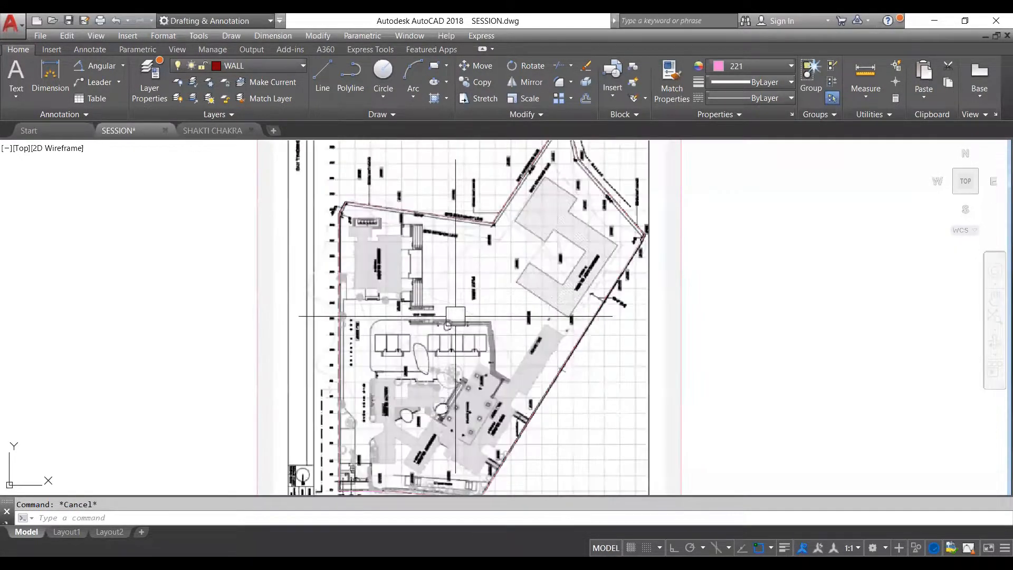
click(340, 324)
scroll(417, 226, down, 3)
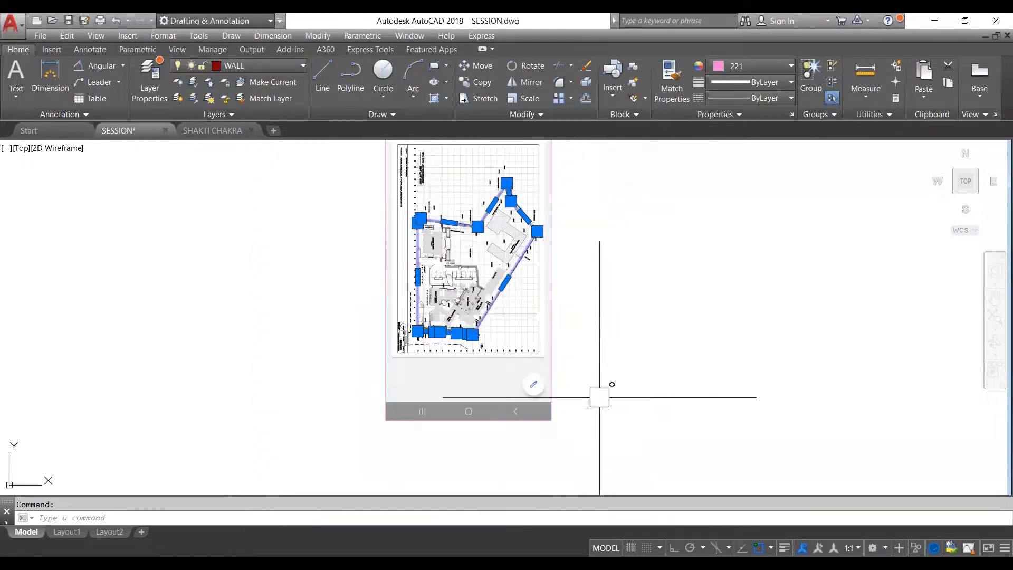
key(Escape)
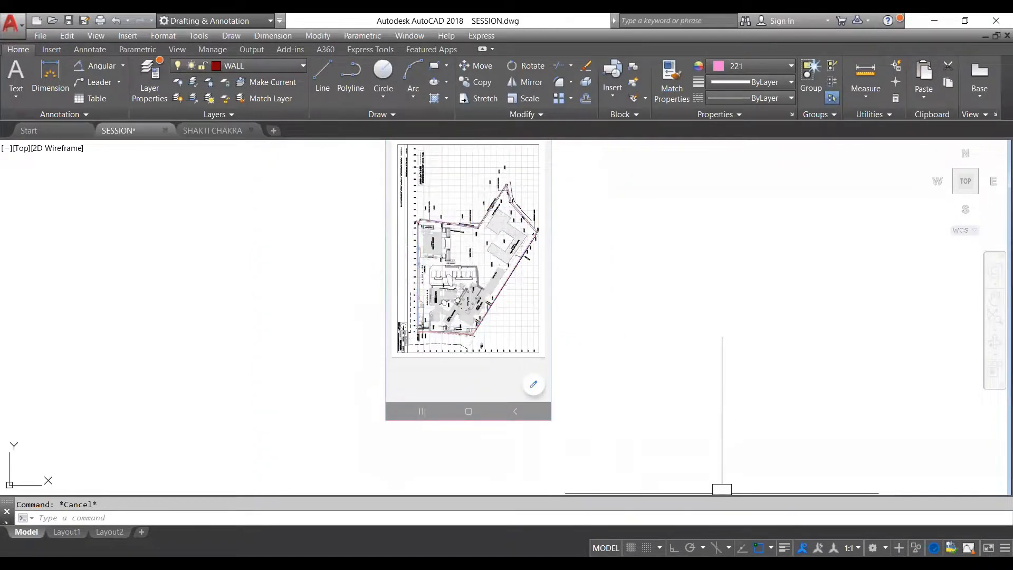
- Turn off the Endpoint, Midpoint, Center, Node, Quadrant, Intersection, Extension, Perpendicular, Tangent and Parallel object snaps, leaving only Geometric Center active
click(771, 547)
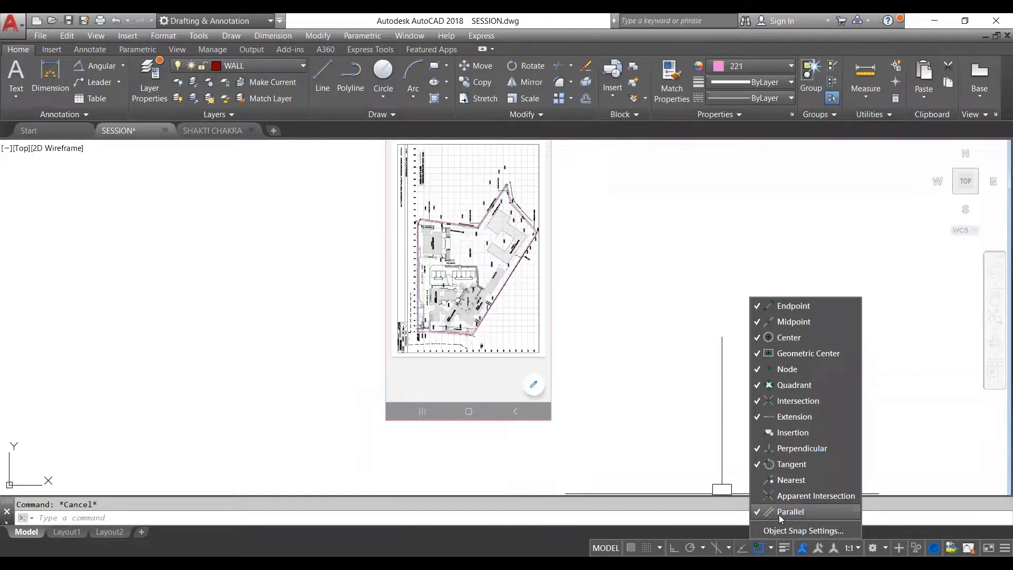
click(801, 306)
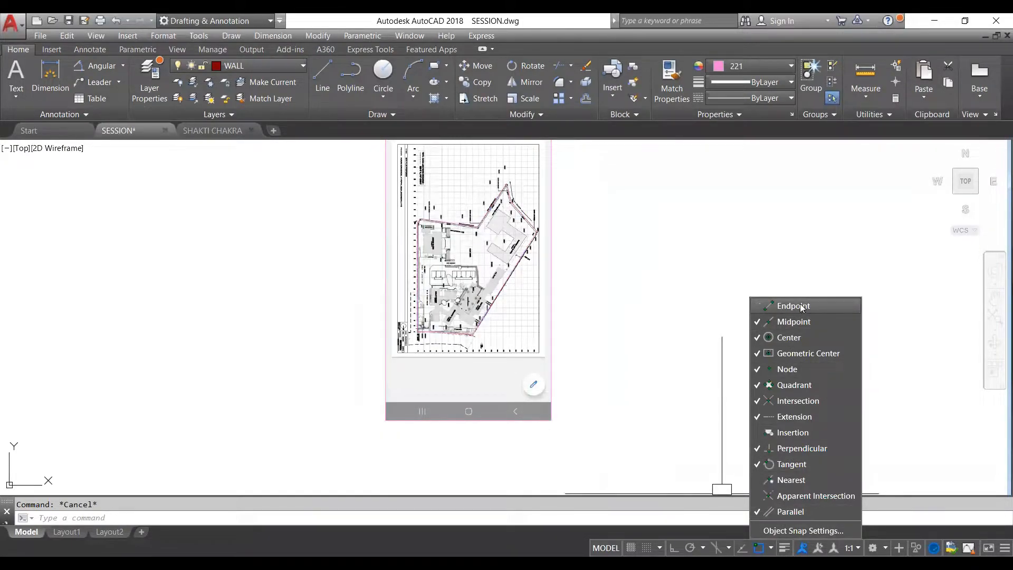
click(800, 321)
click(793, 337)
click(791, 369)
click(802, 387)
click(801, 401)
click(797, 417)
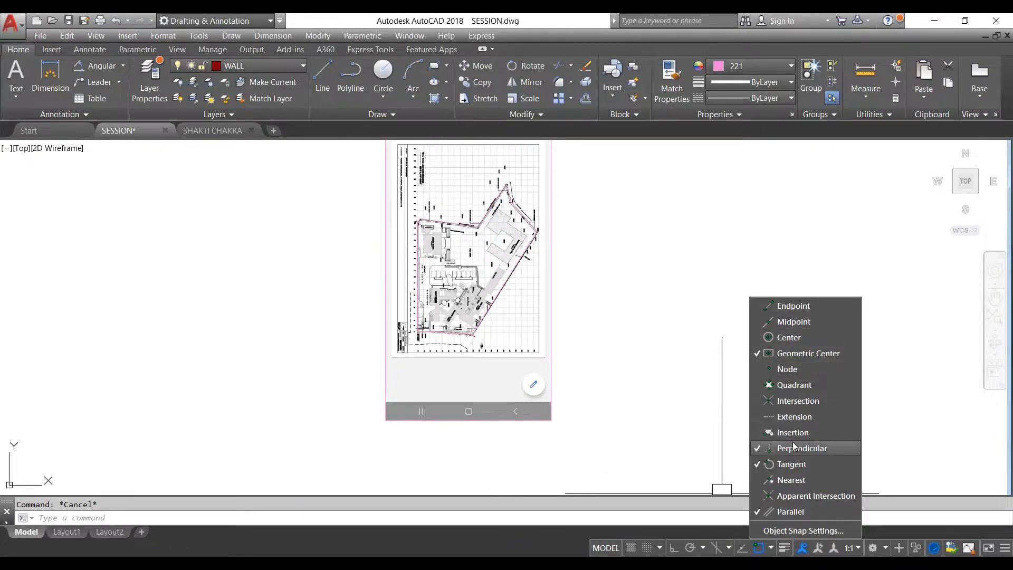
click(790, 453)
click(790, 468)
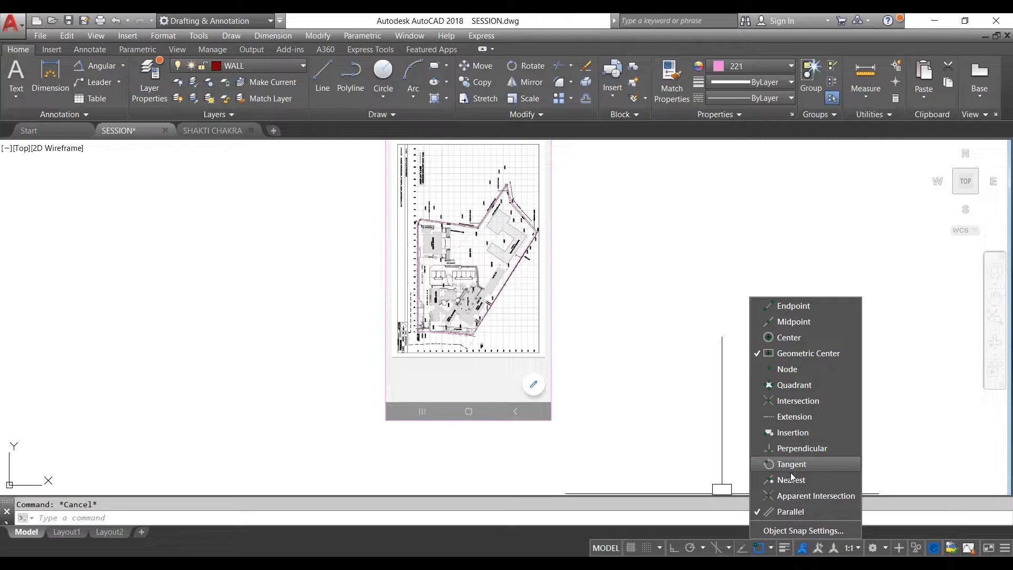
click(775, 511)
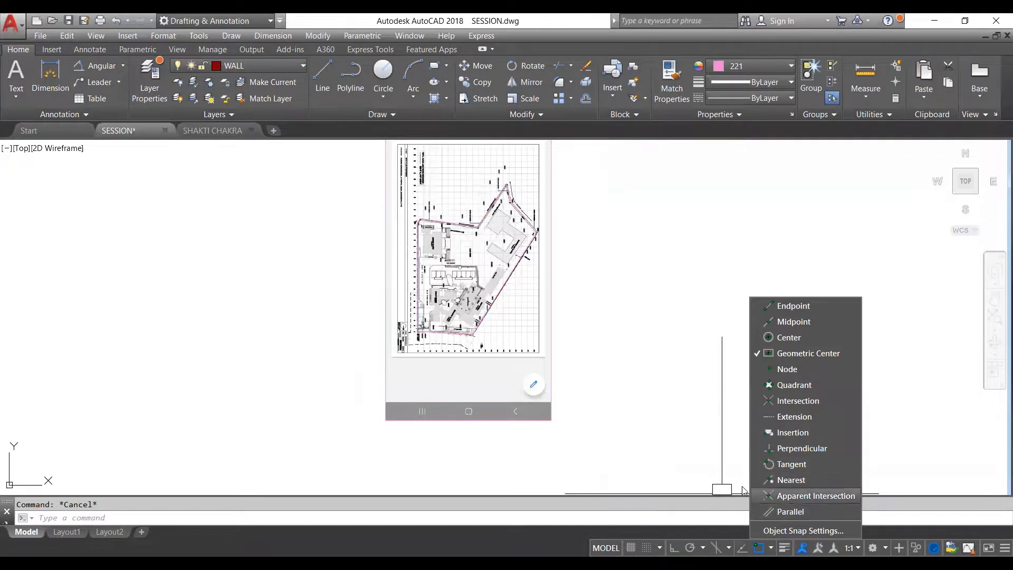
click(587, 305)
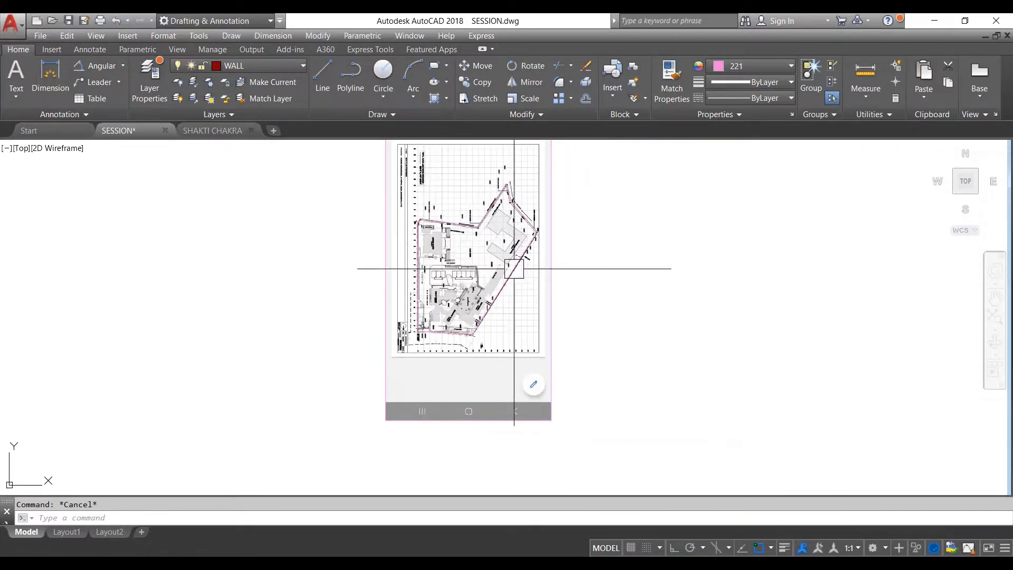
- Highlight the traced plot boundary, clear the selection, and check which object snap modes are active
scroll(507, 262, up, 4)
click(530, 286)
scroll(585, 305, down, 4)
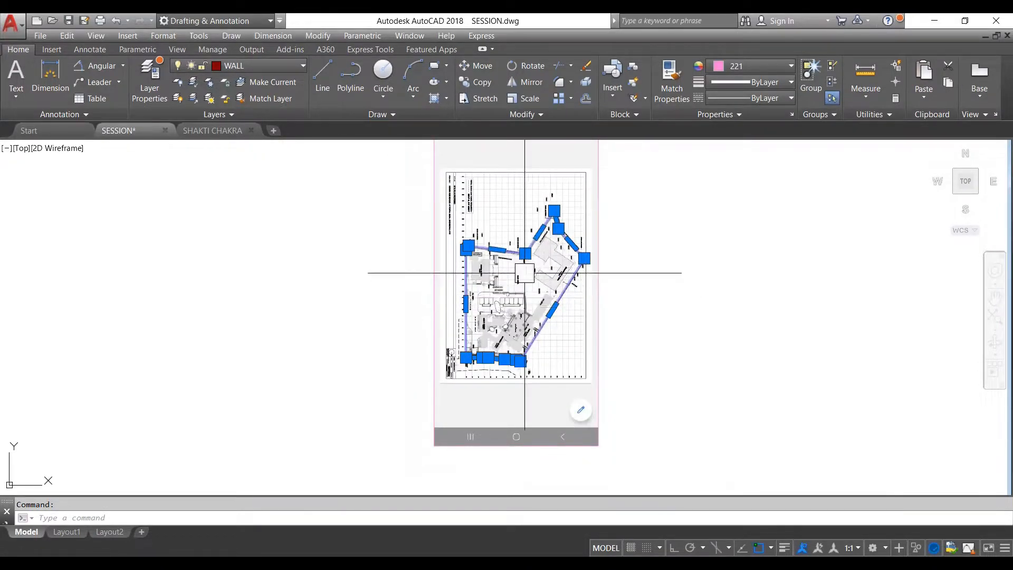
key(Escape)
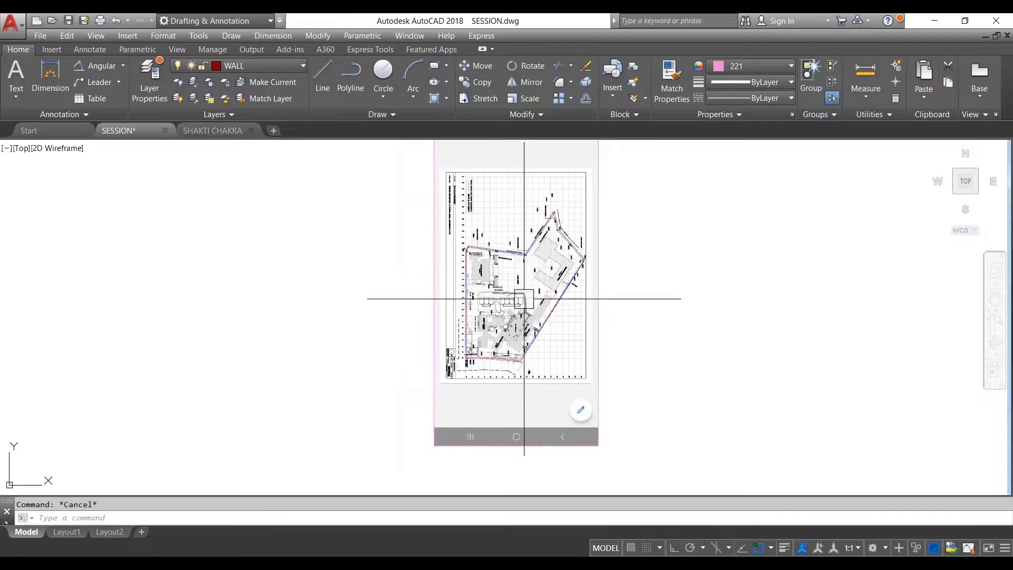
scroll(524, 289, up, 4)
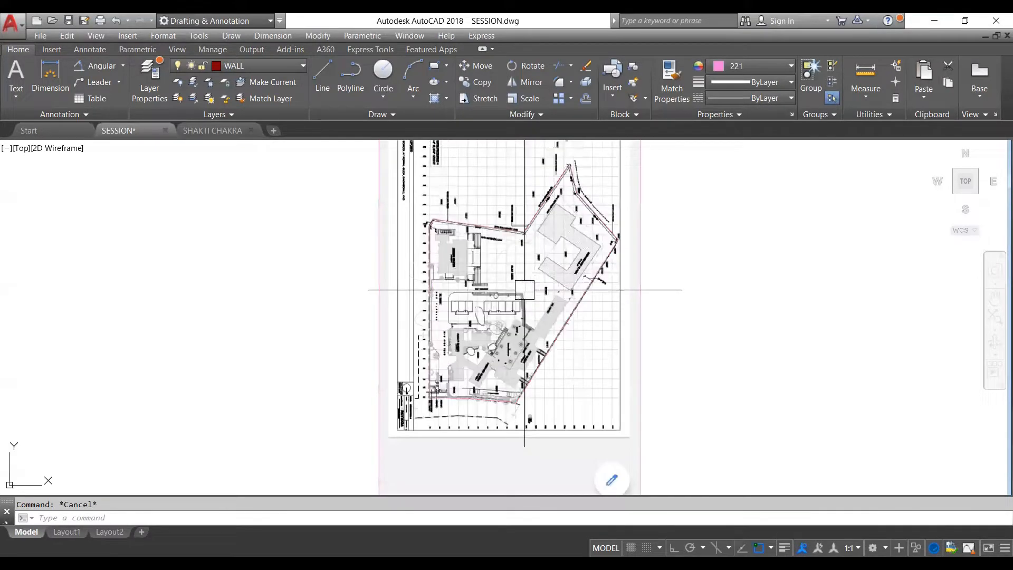
scroll(515, 294, down, 2)
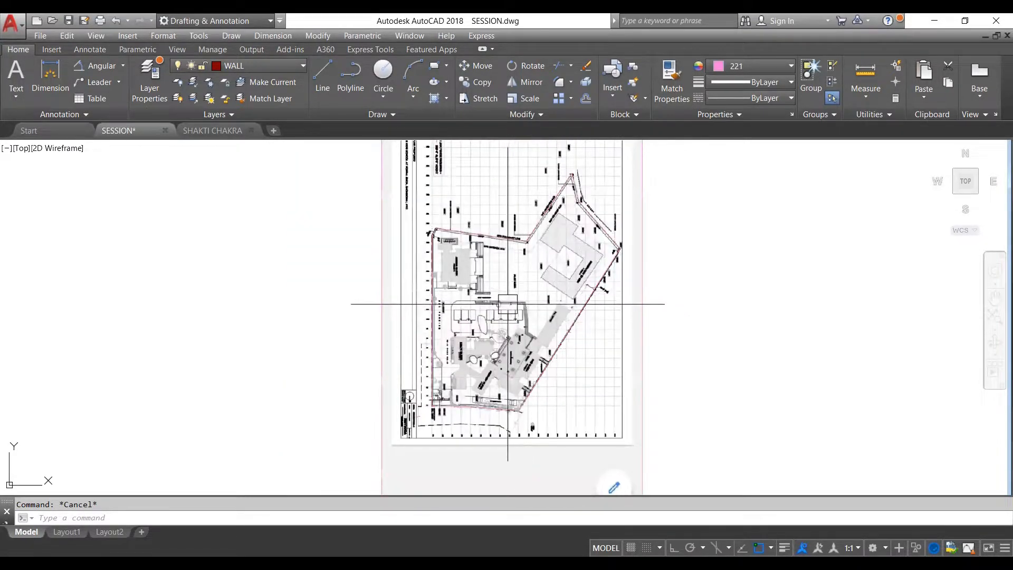
click(771, 548)
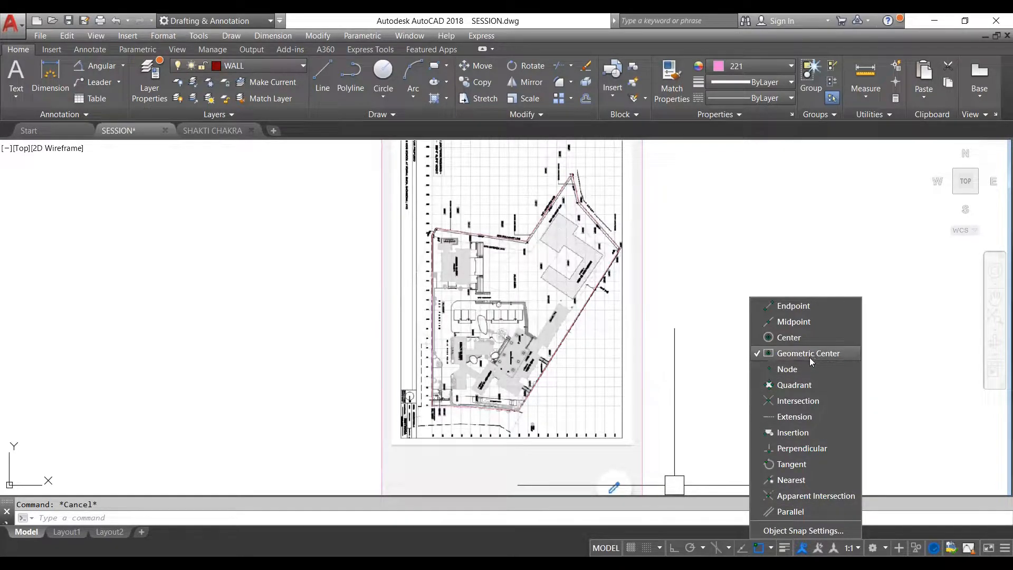
click(674, 484)
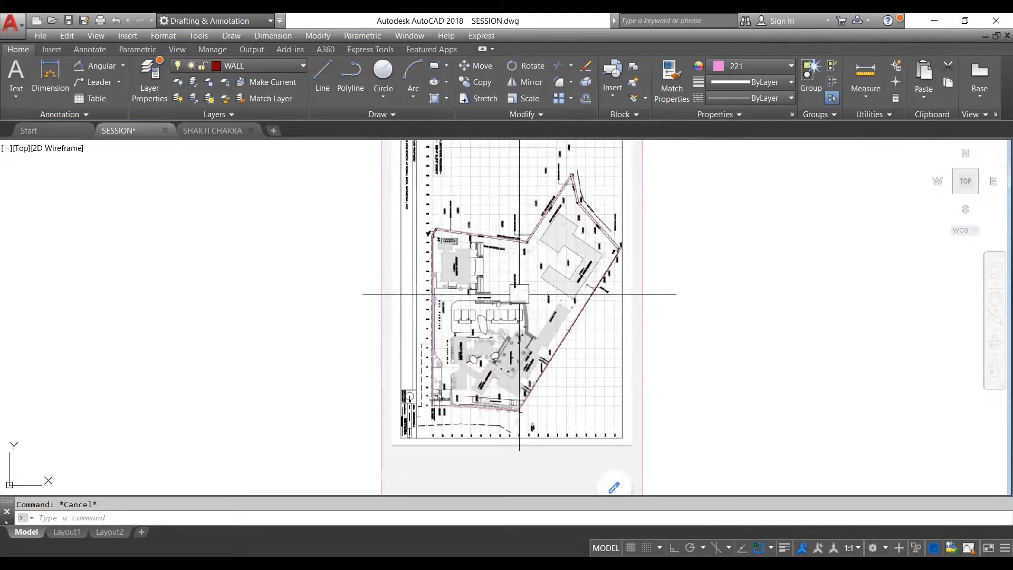
- Examine the traced boundary polyline on the plot image, both within the wider drawing and close up at its corners
scroll(517, 302, down, 4)
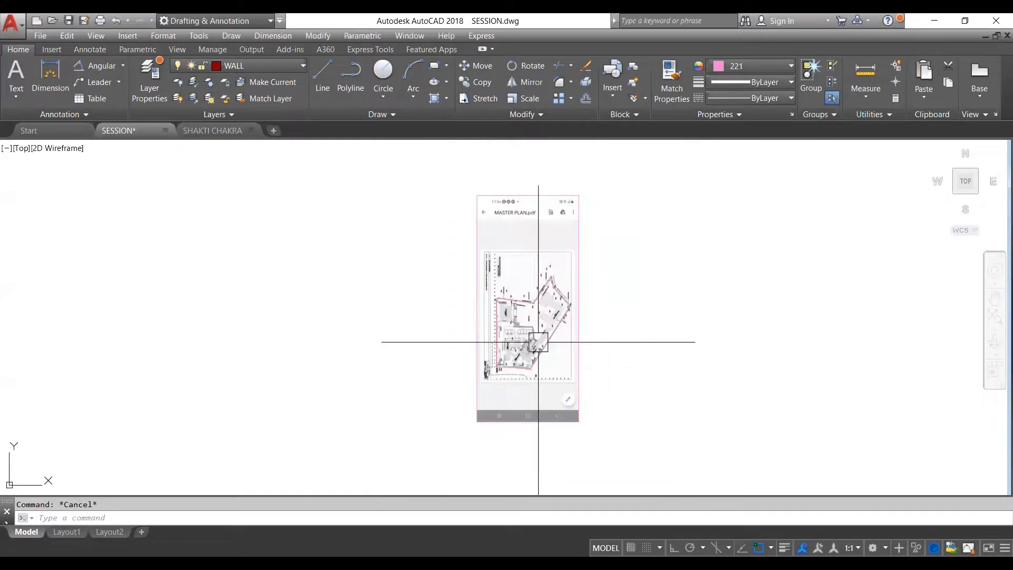
scroll(541, 327, down, 8)
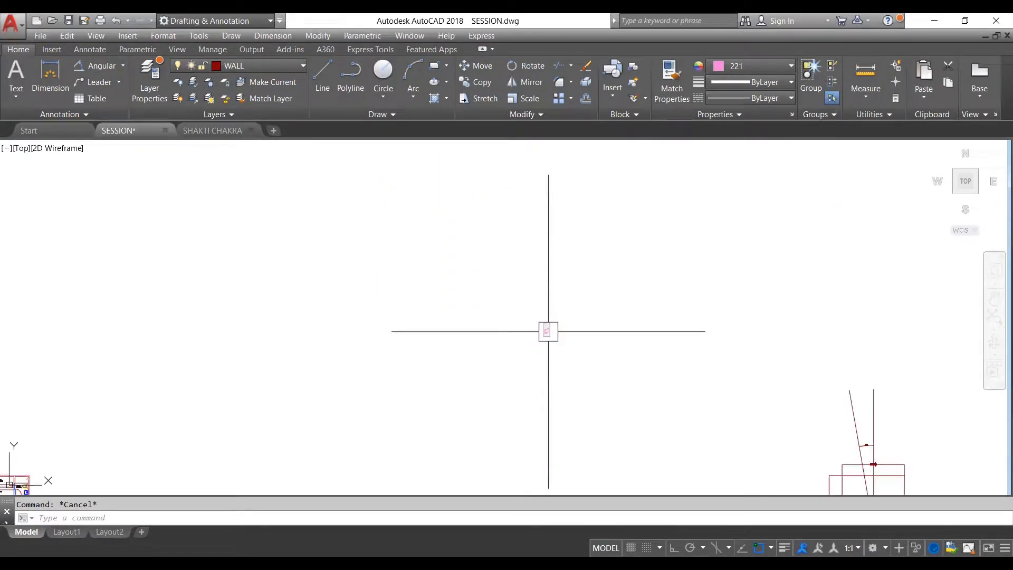
scroll(547, 329, down, 3)
scroll(546, 331, up, 12)
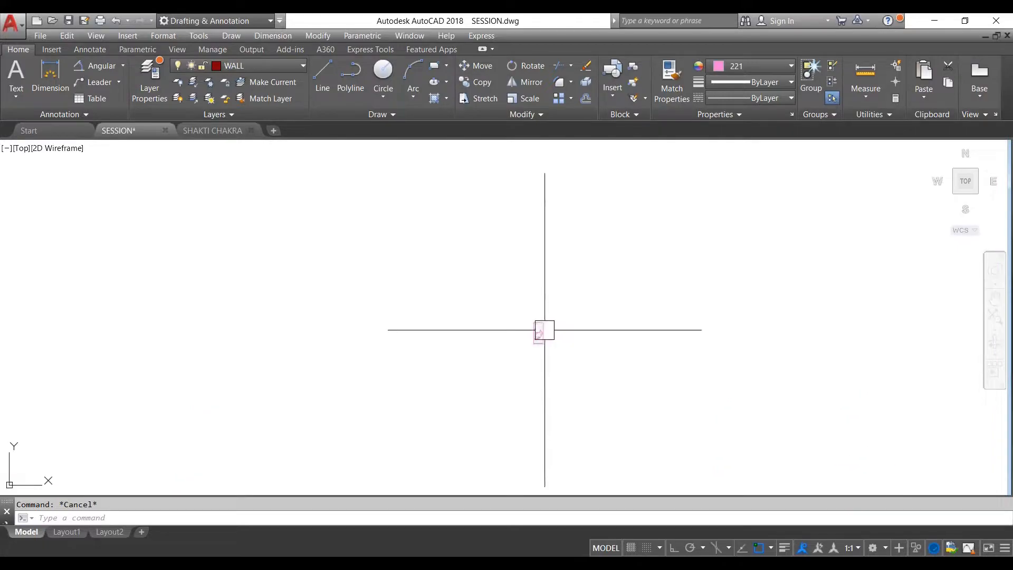
scroll(528, 340, up, 4)
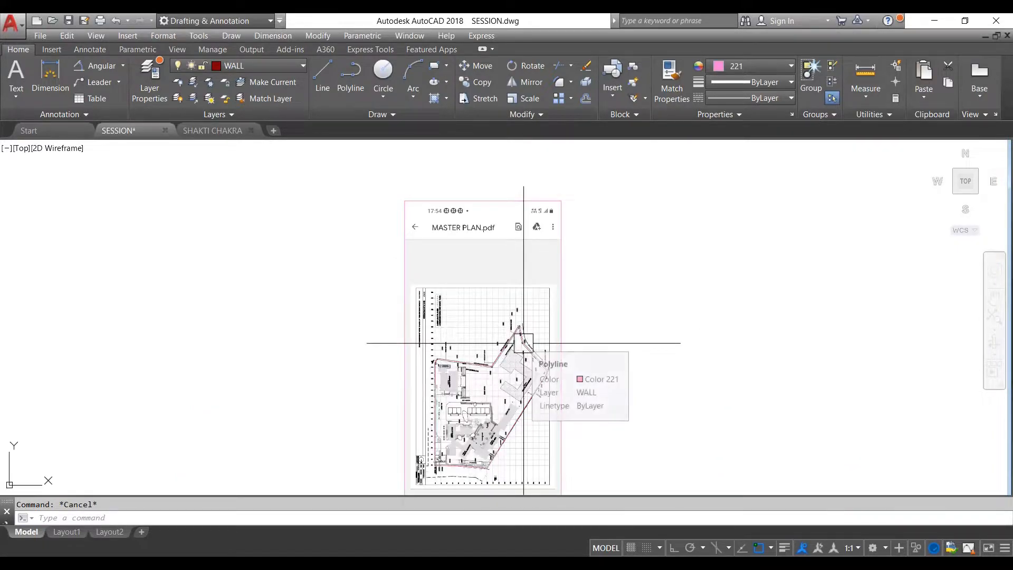
mouse_move(525, 337)
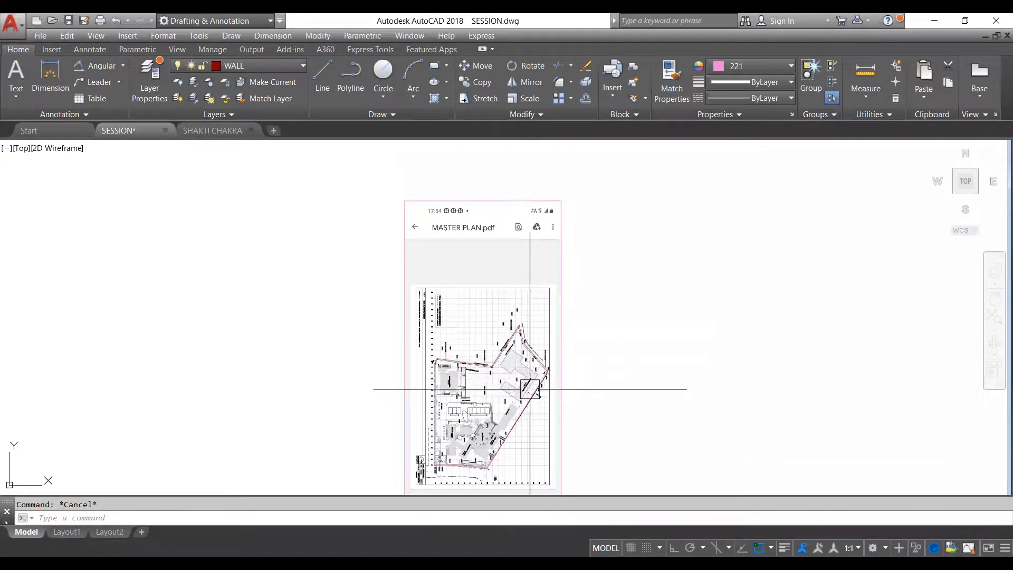
scroll(549, 359, up, 2)
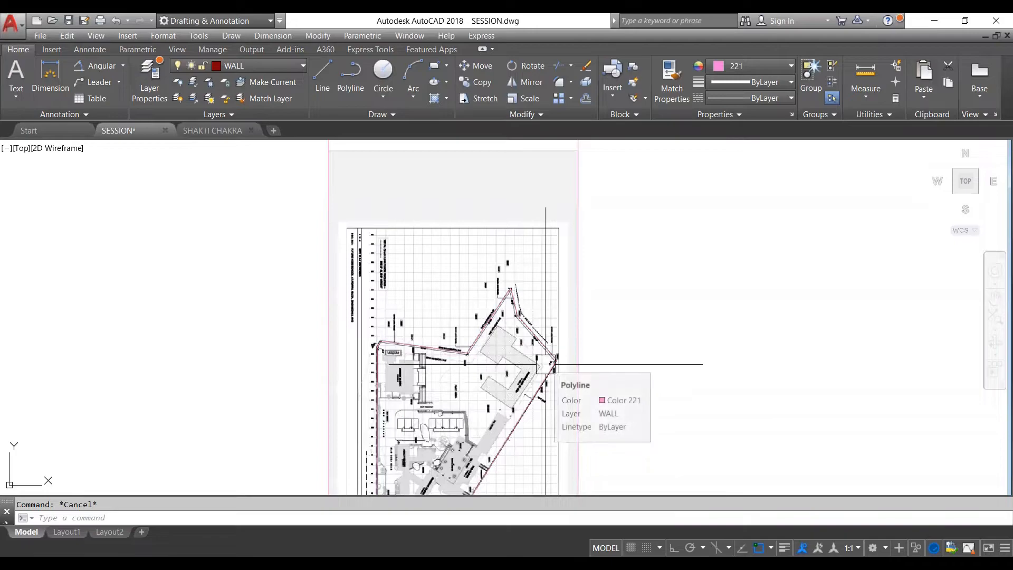
scroll(545, 364, down, 3)
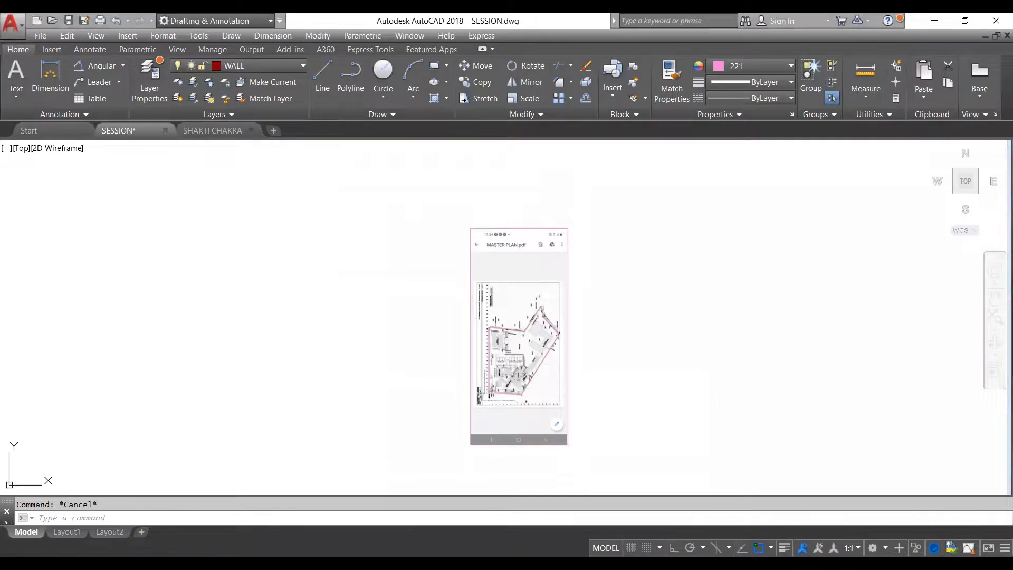
scroll(523, 339, up, 5)
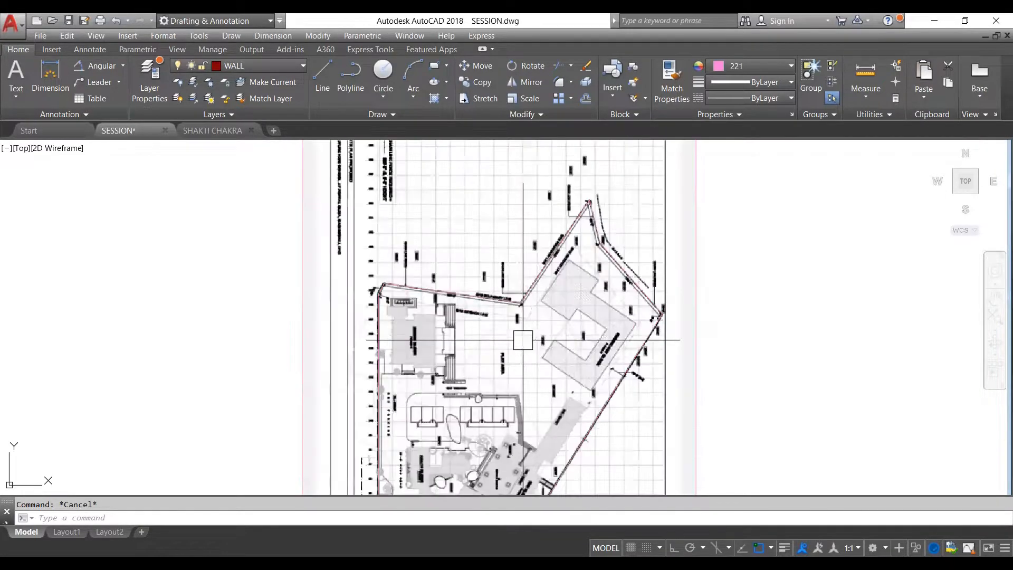
scroll(538, 304, down, 3)
scroll(538, 305, up, 8)
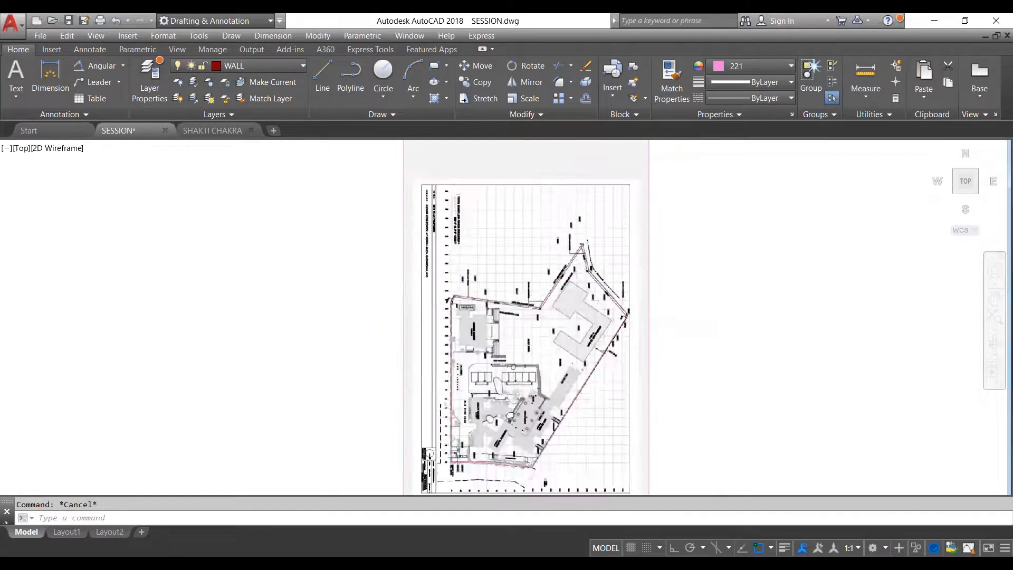
scroll(540, 285, down, 2)
- Highlight the plot boundary polyline to inspect its vertices against the image, clear the selection, and review the active object snap modes
click(541, 280)
scroll(541, 280, down, 5)
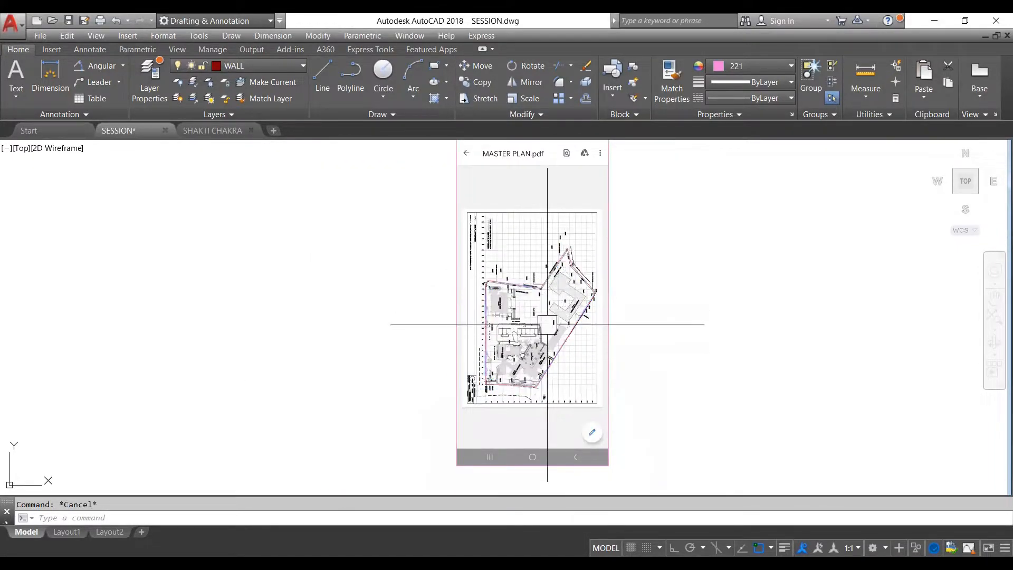
scroll(551, 306, up, 4)
scroll(551, 284, down, 2)
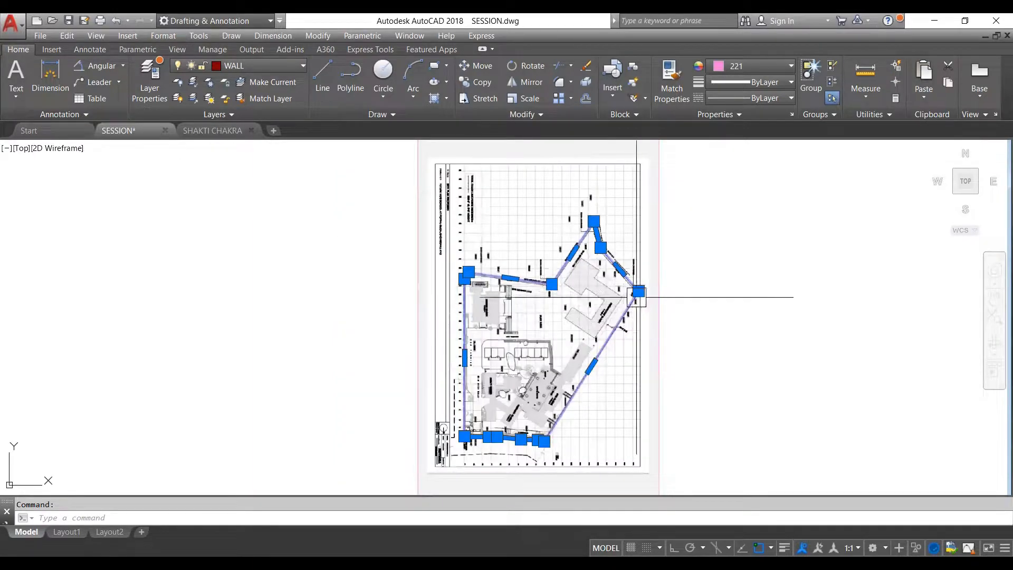
key(Escape)
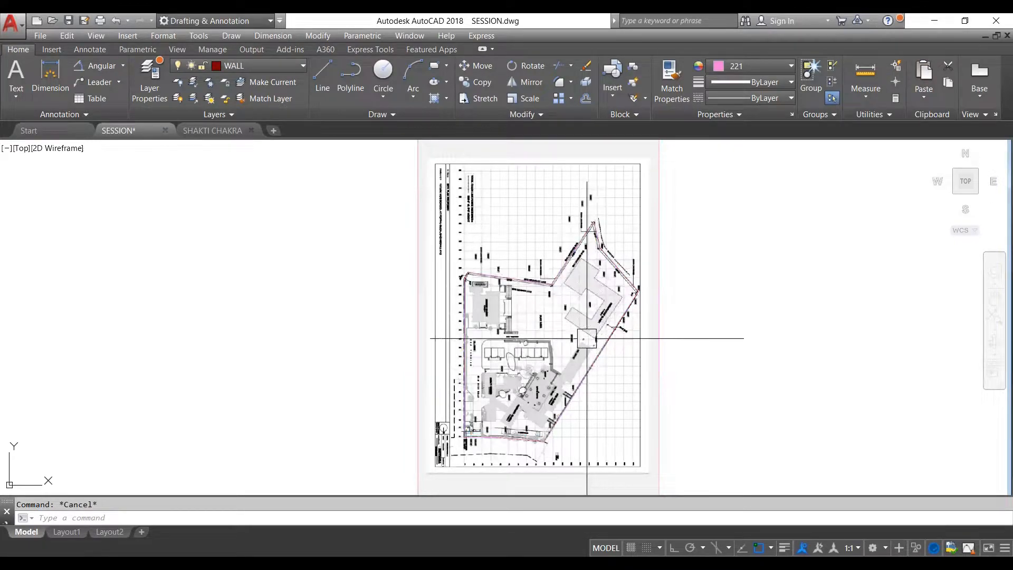
click(585, 369)
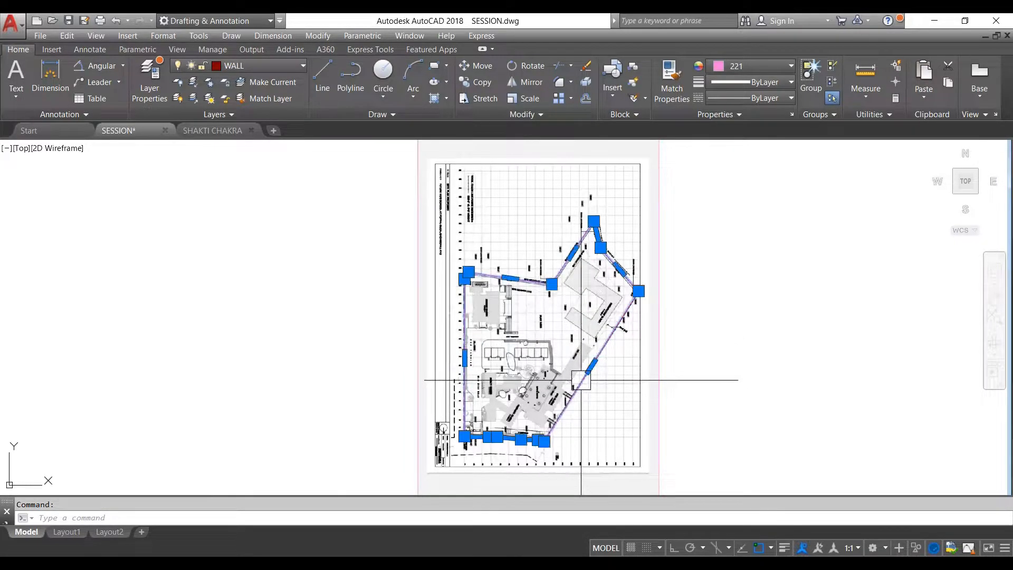
key(Escape)
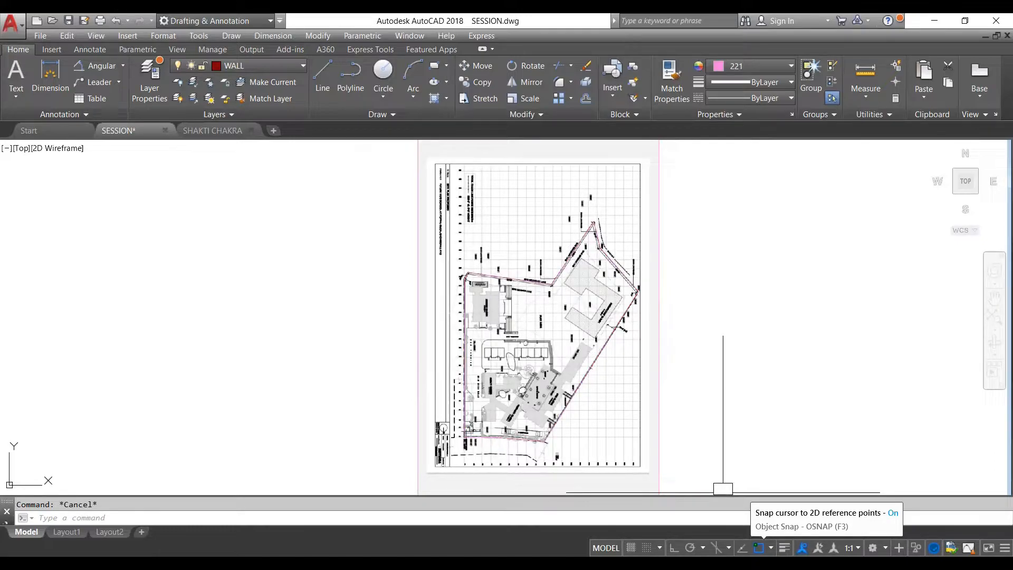
scroll(598, 350, up, 2)
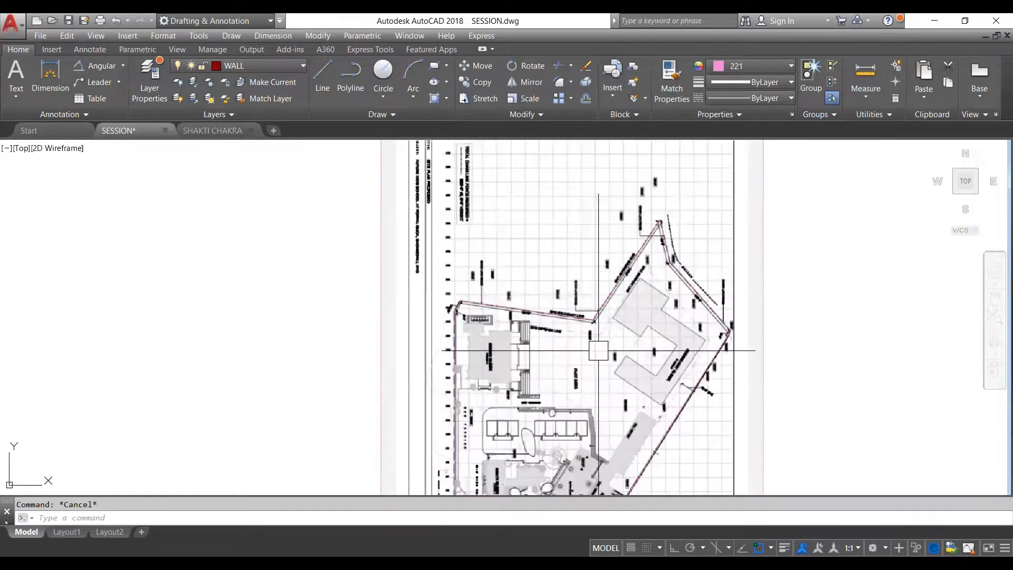
scroll(579, 318, down, 2)
click(579, 318)
key(Escape)
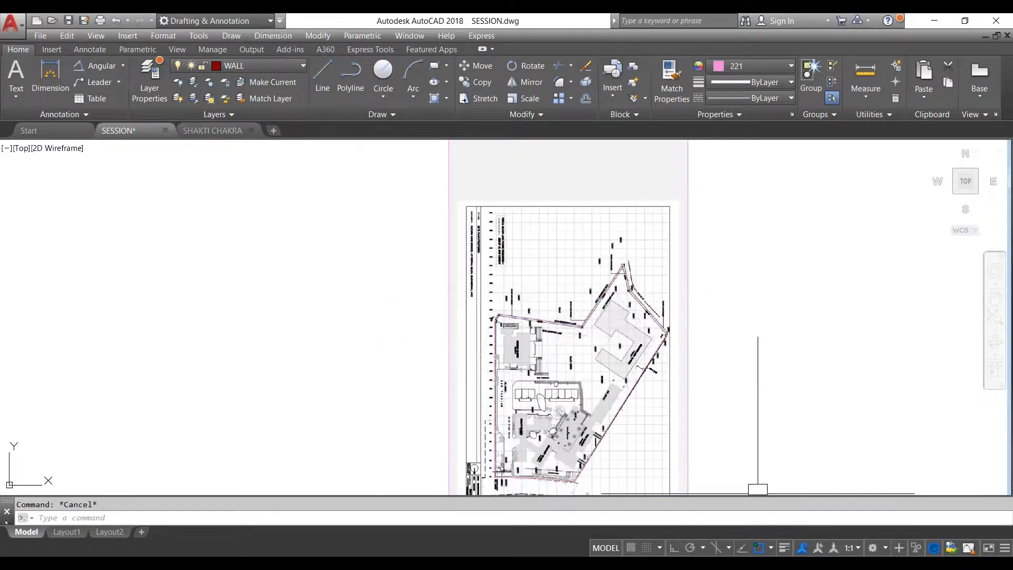
click(771, 547)
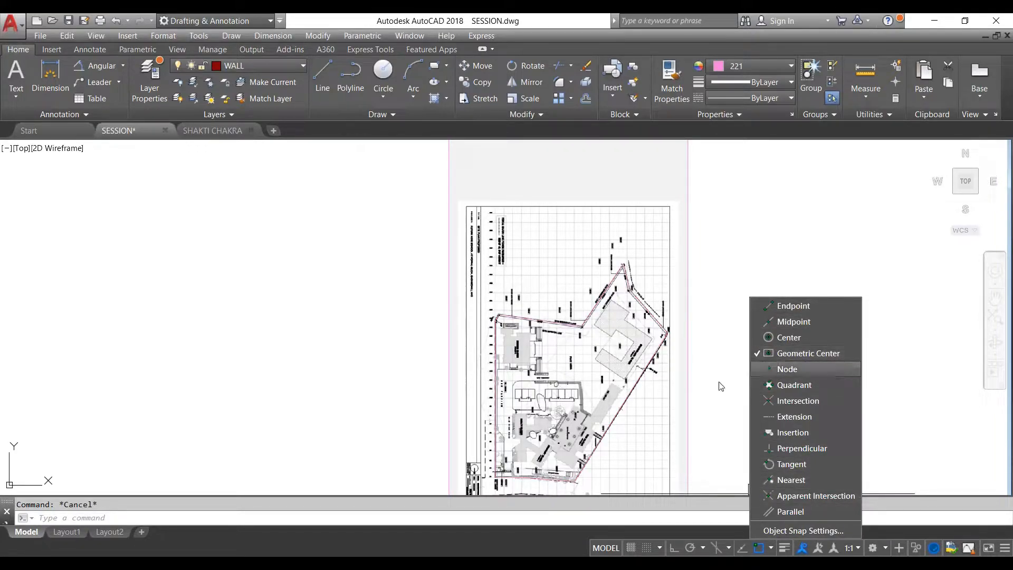
click(724, 320)
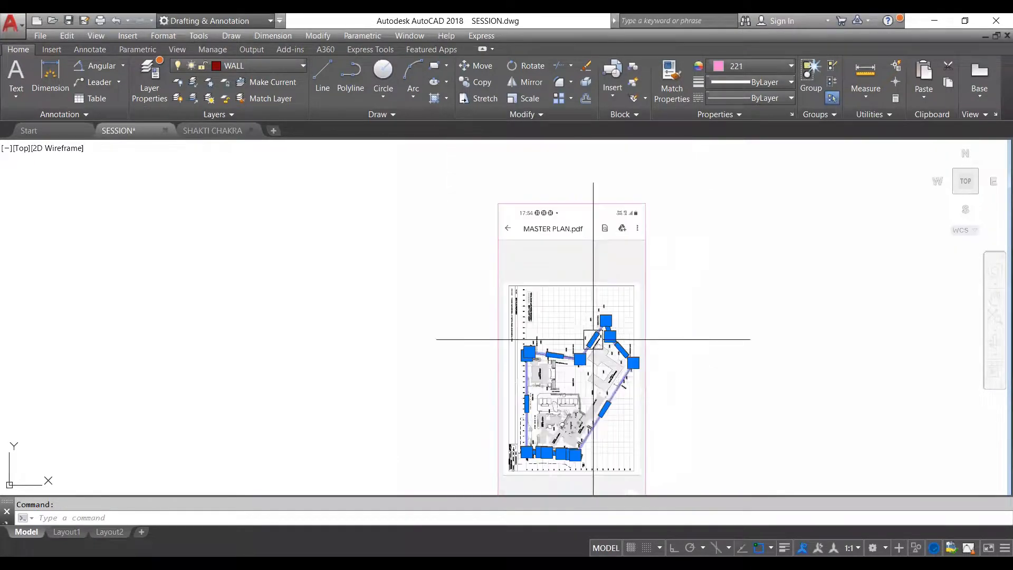
- Copy the traced plot boundary polyline and paste the copy into the empty area to the right of the plot image
scroll(612, 354, down, 2)
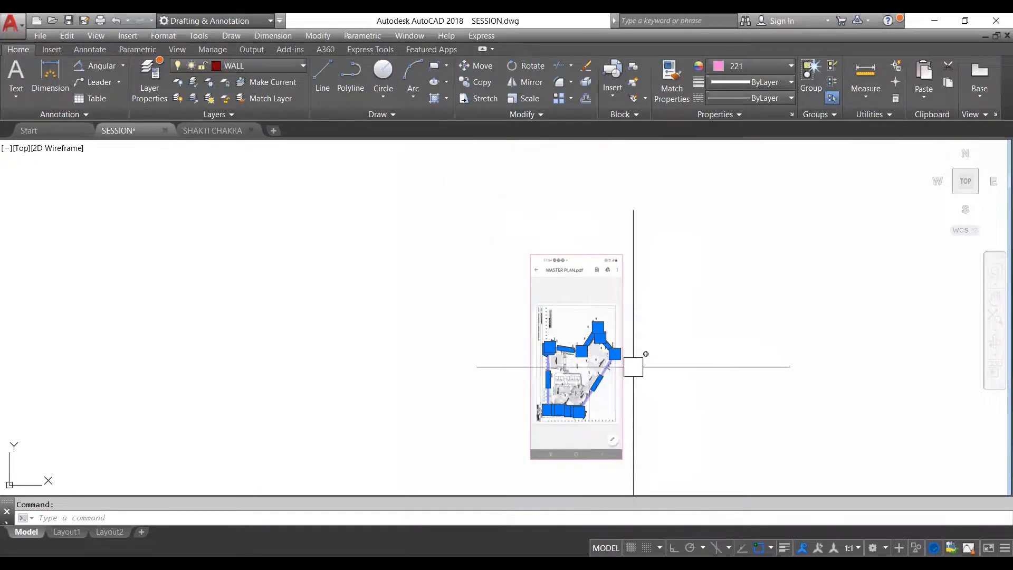
key(ctrl+c)
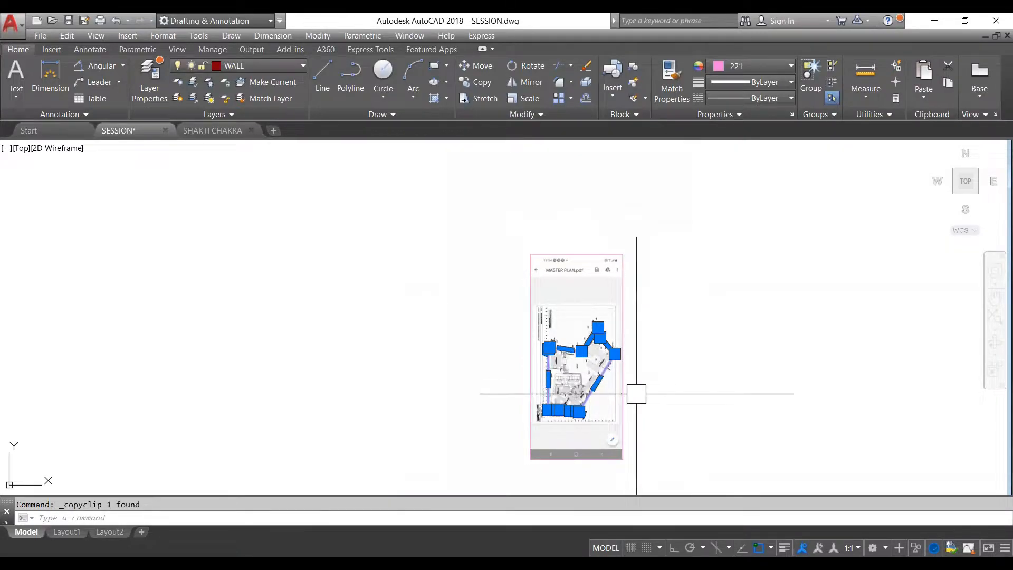
key(ctrl+v)
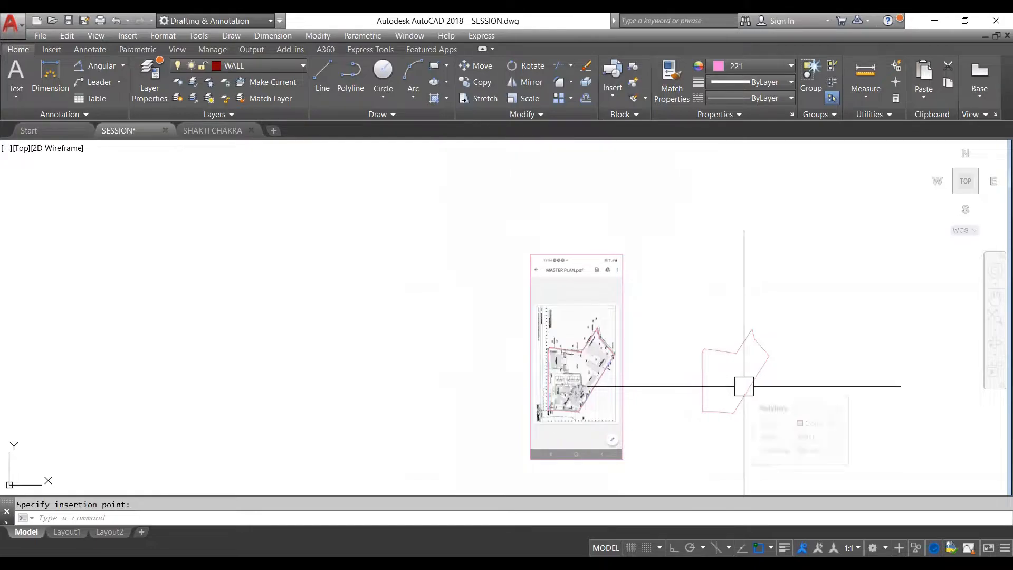
- Check in the object snap list whether Geometric Center is active, leaving the modes as they are
click(744, 386)
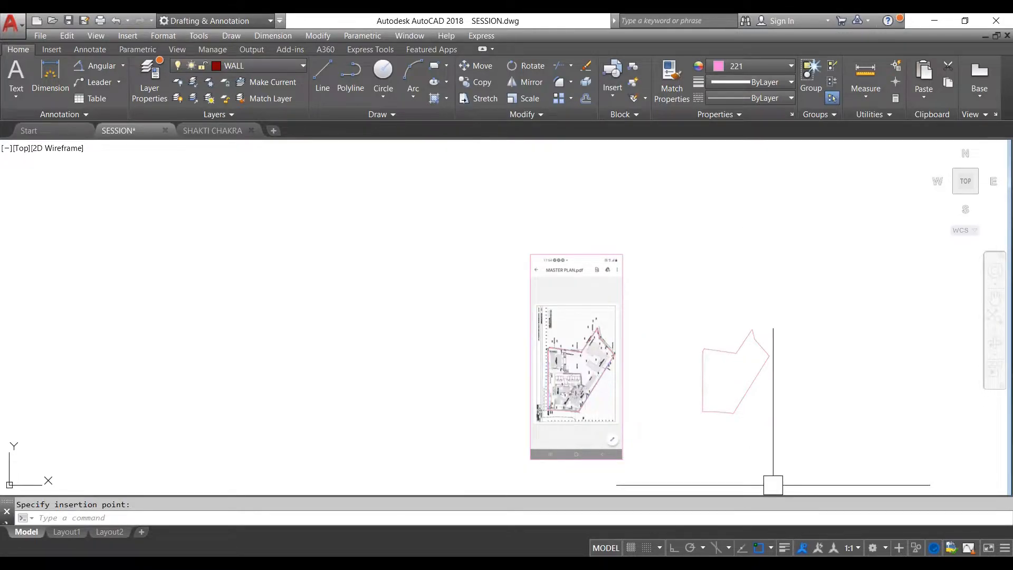
shift+right_click(772, 484)
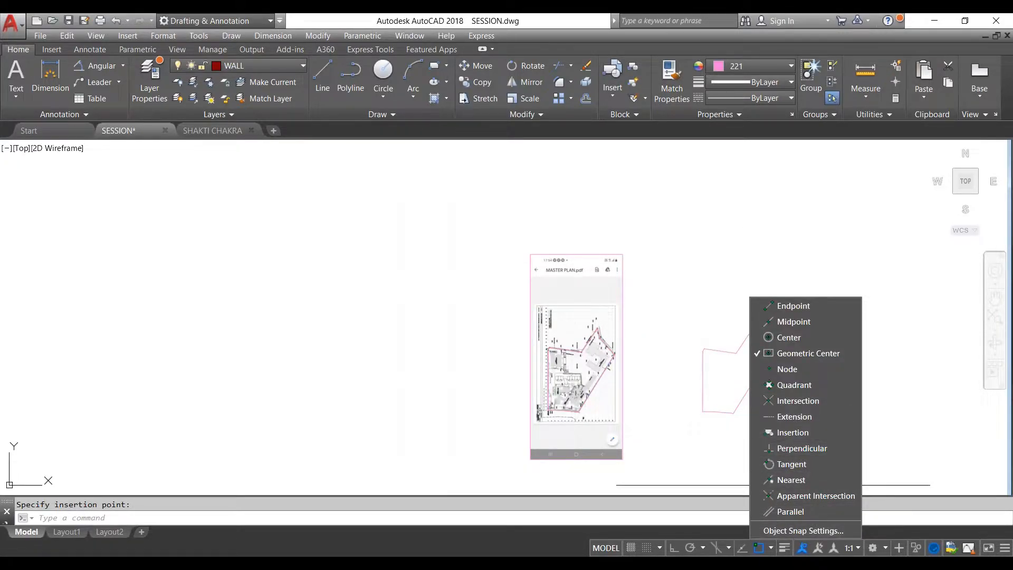
click(803, 531)
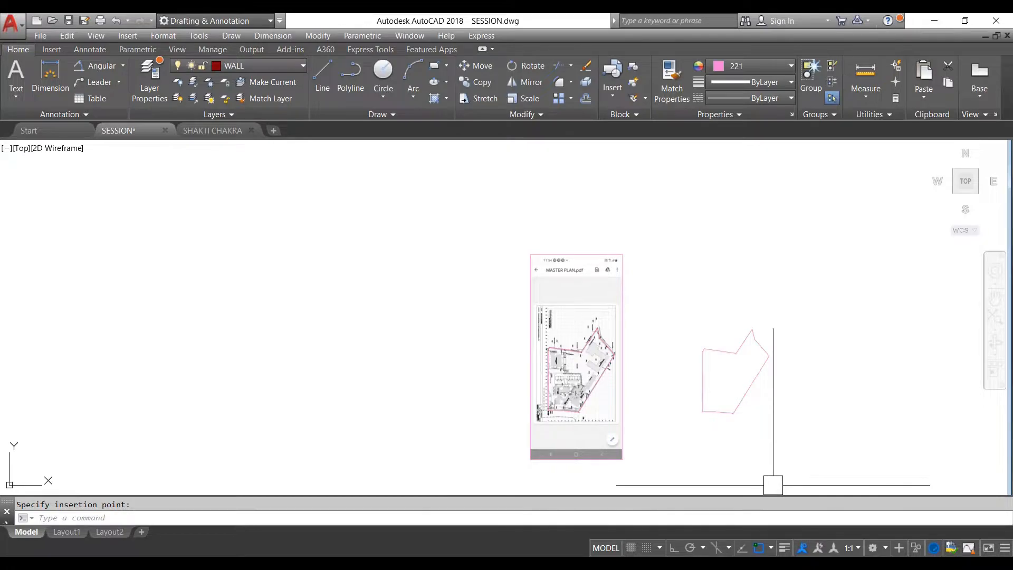
shift+right_click(773, 484)
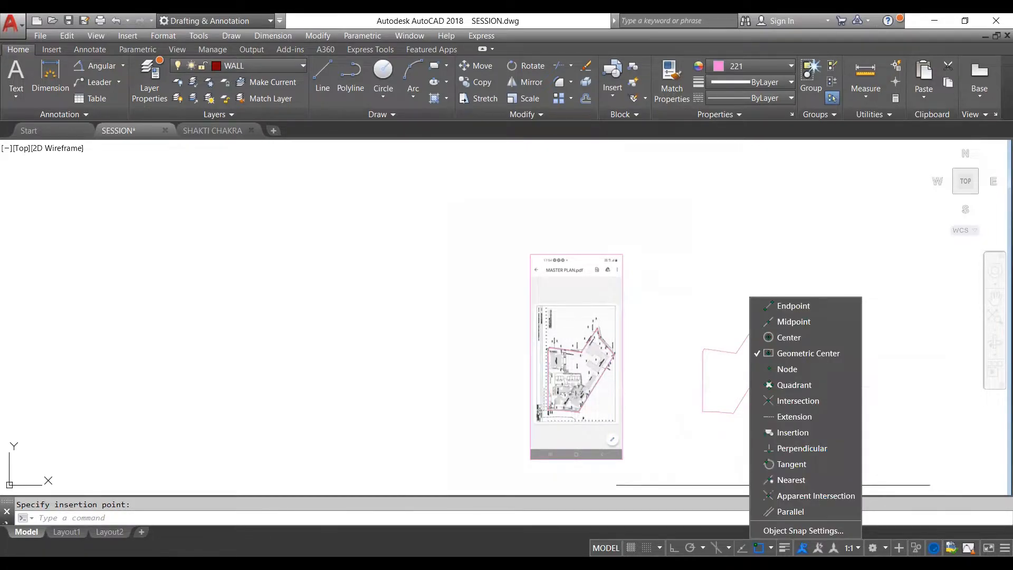
click(771, 547)
click(279, 520)
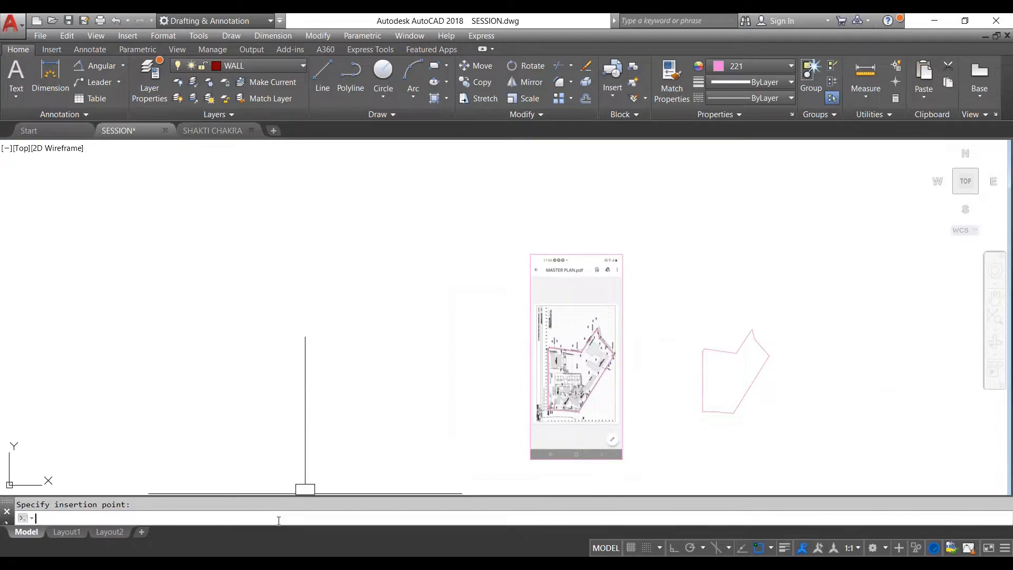
text(ob)
key(BackSpace)
key(BackSpace)
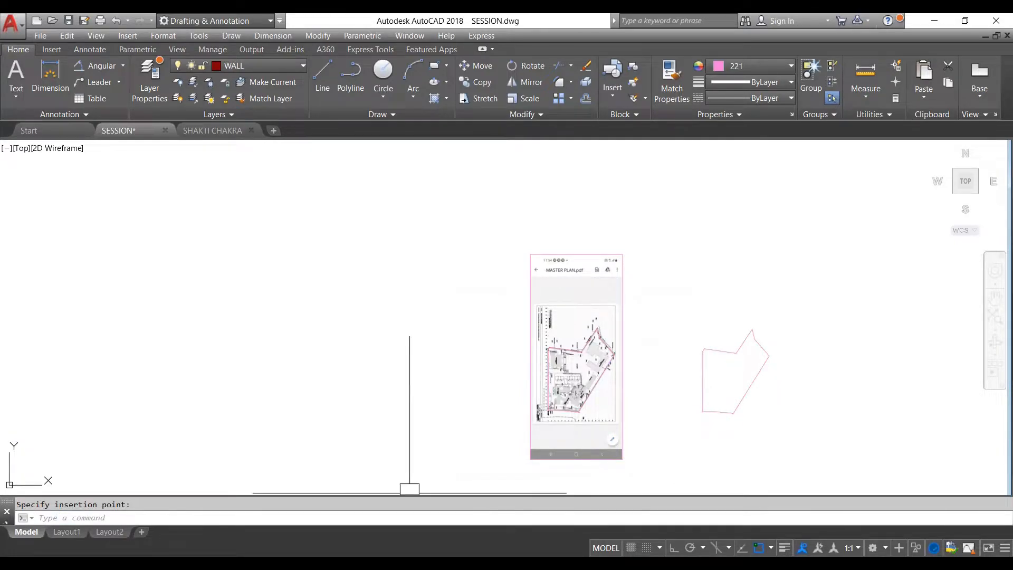
click(771, 548)
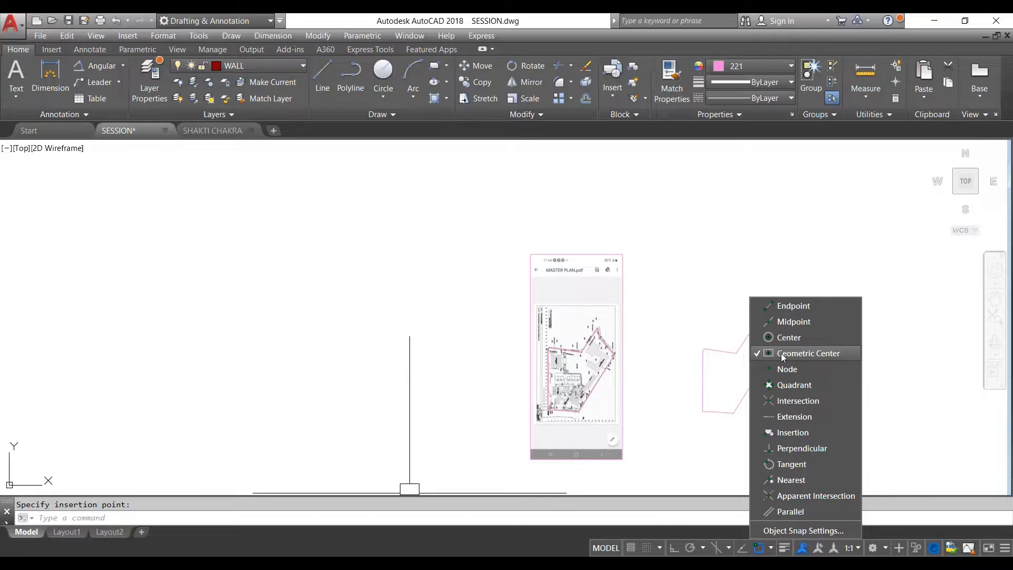
key(Escape)
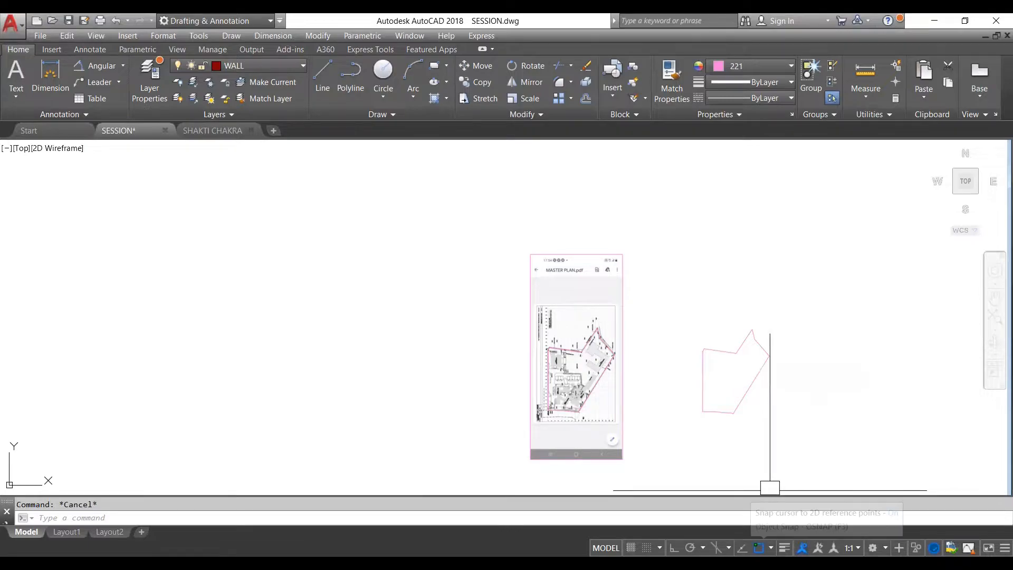
- Undo the previous paste of the plot boundary, copy the traced polyline again, and paste it to the right of the plot image
click(735, 353)
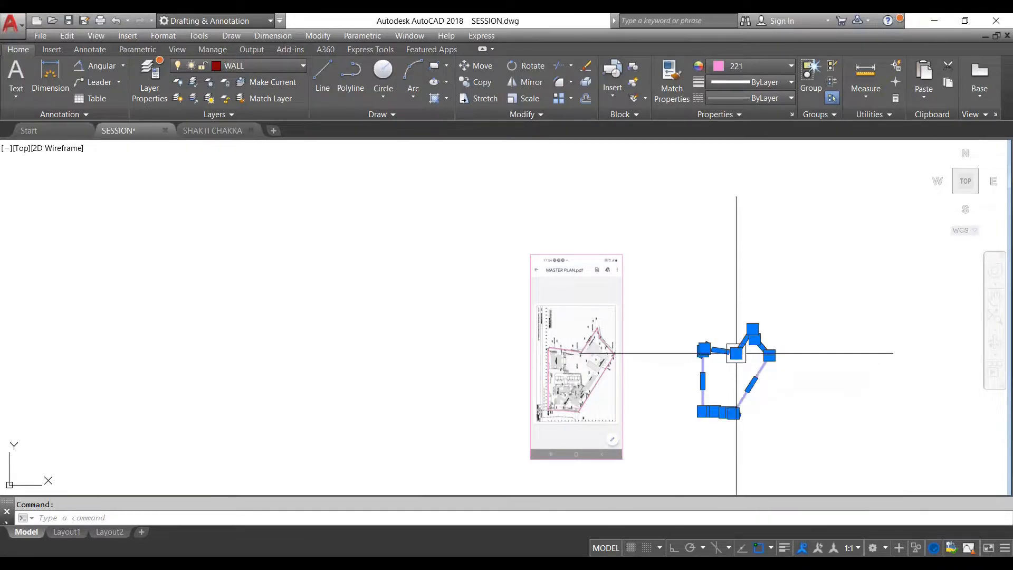
key(ctrl+z)
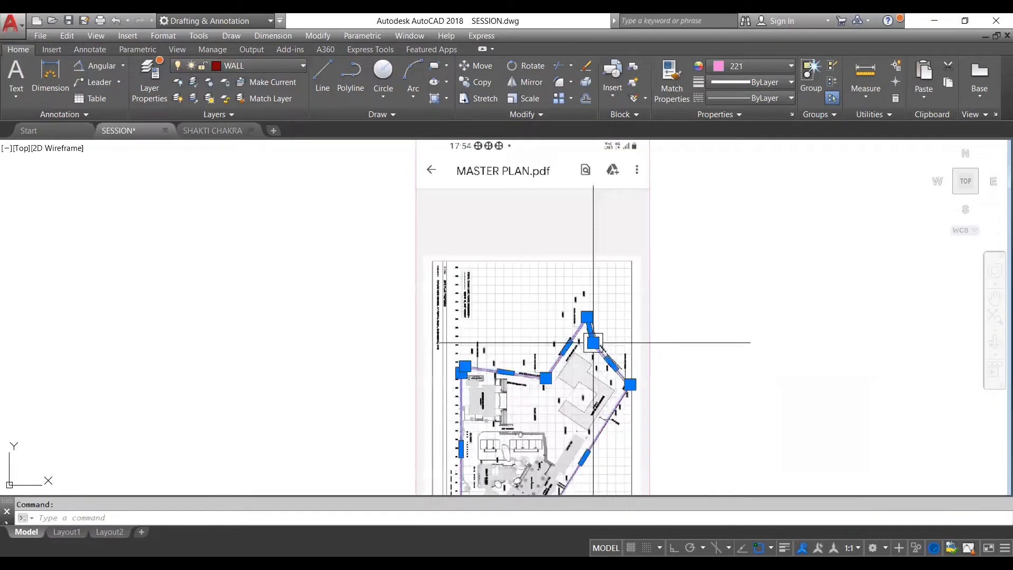
scroll(647, 312, down, 1)
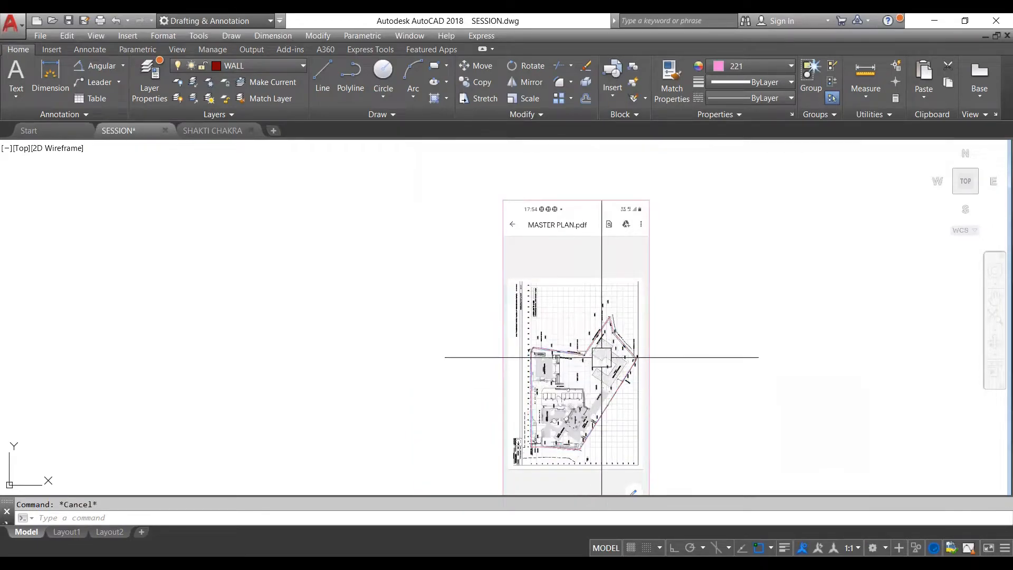
key(ctrl+c)
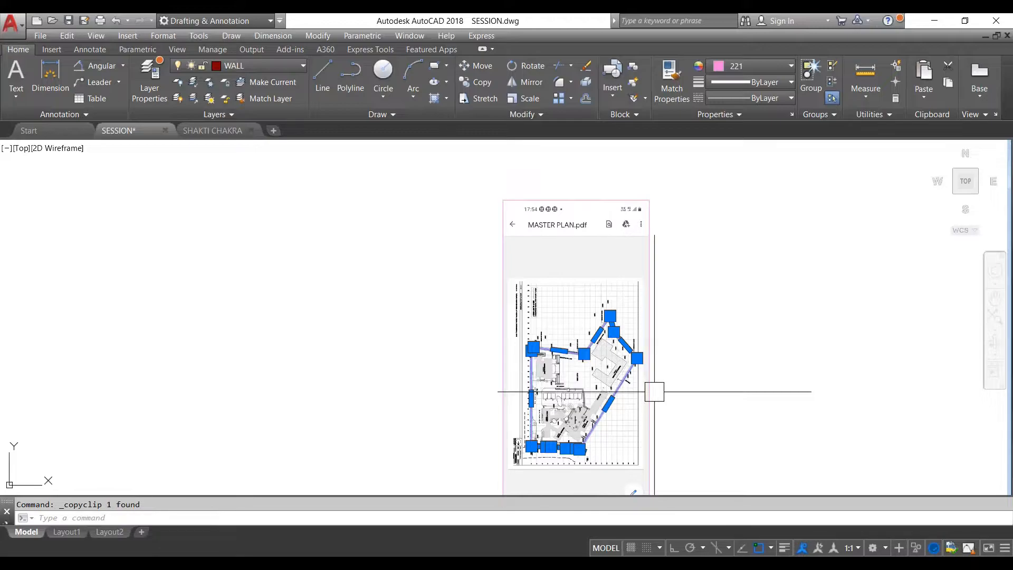
key(ctrl+v)
scroll(689, 350, up, 2)
scroll(773, 307, down, 2)
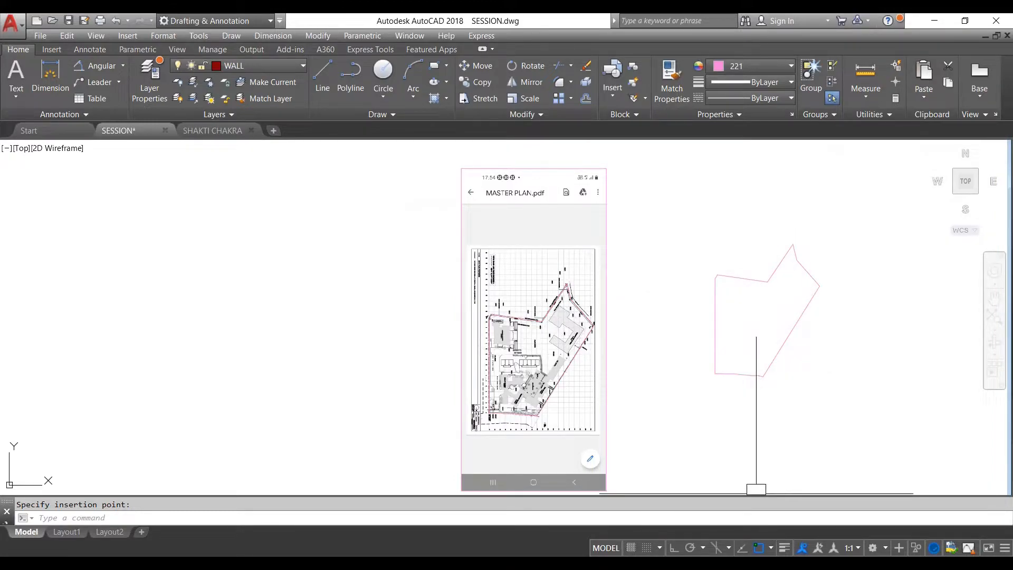
- Draw a vertical line upward from the pasted plot boundary's geometric center, with Ortho on, ending well above the boundary
shift+right_click(753, 489)
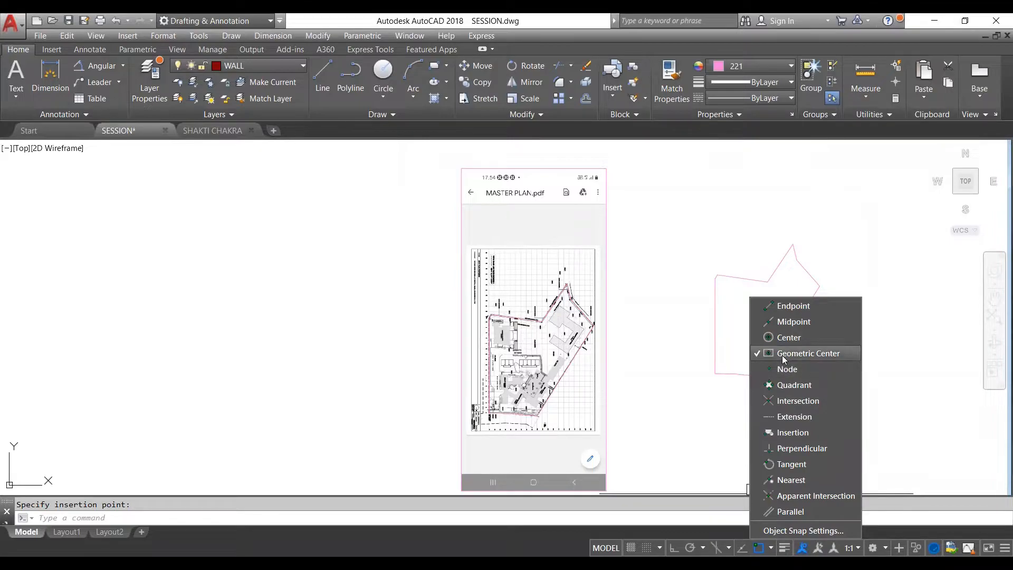
key(Escape)
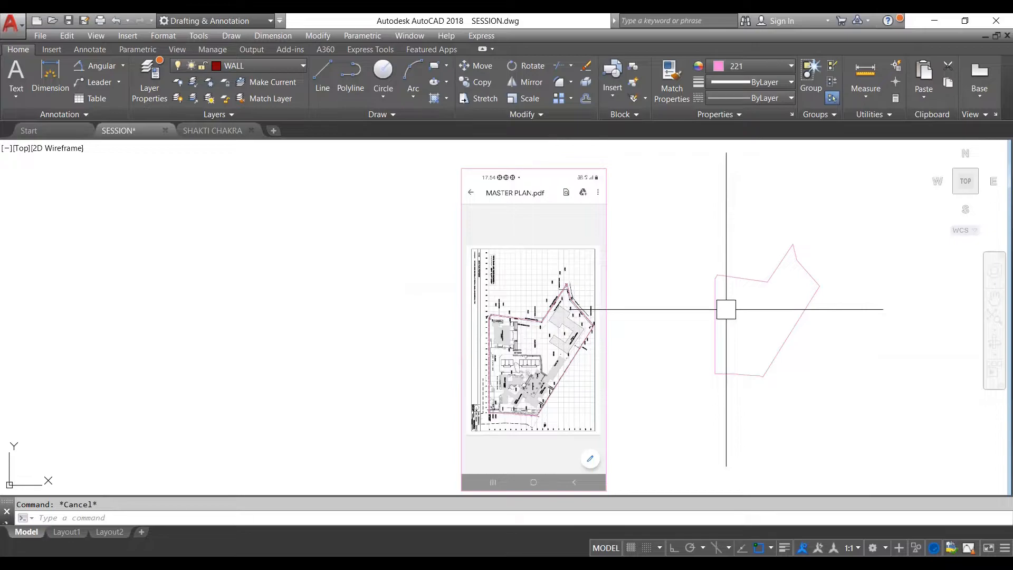
scroll(754, 324, down, 3)
text(l)
key(Return)
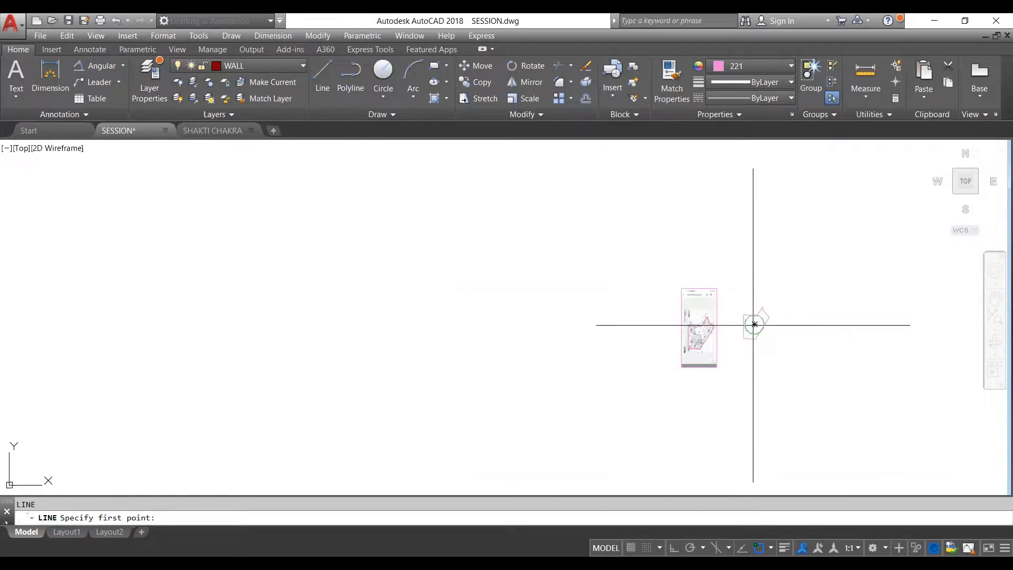
click(754, 324)
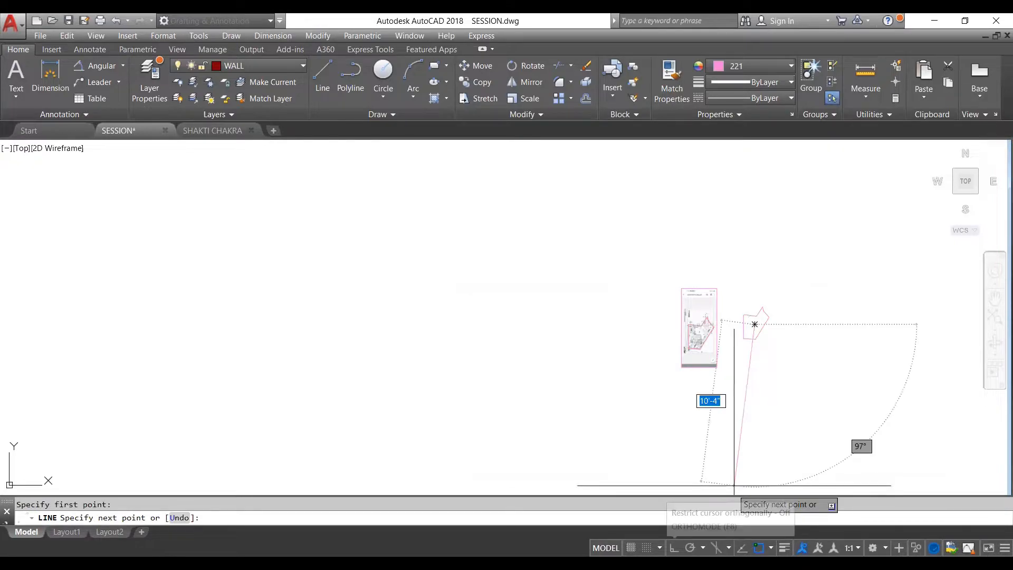
key(Escape)
scroll(753, 290, up, 4)
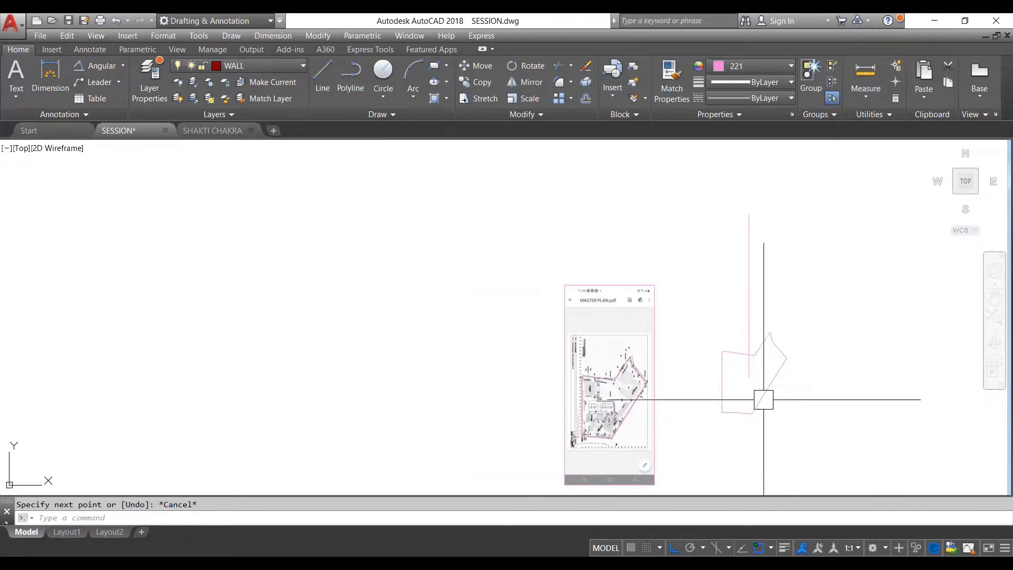
scroll(762, 331, down, 4)
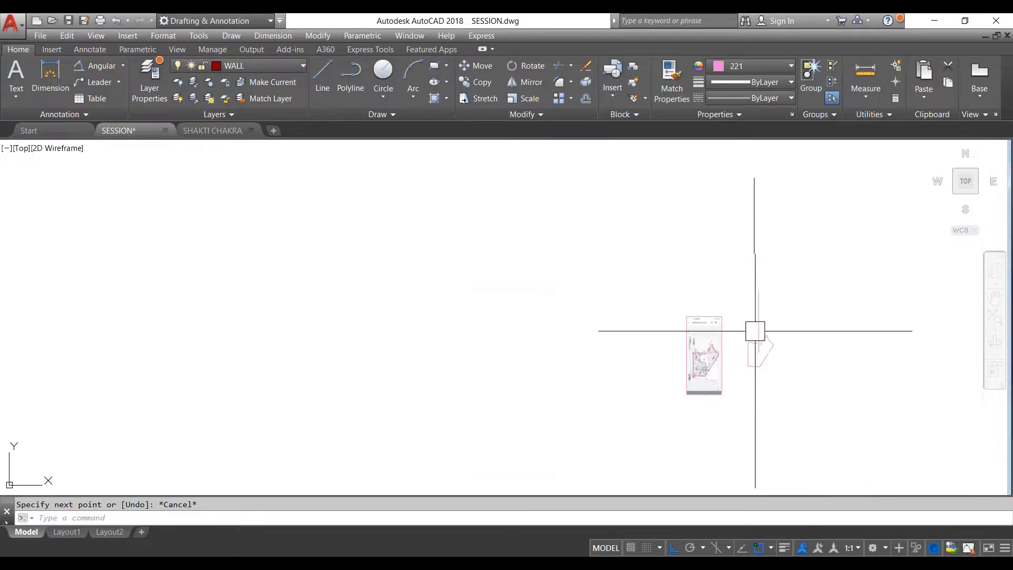
scroll(777, 337, up, 4)
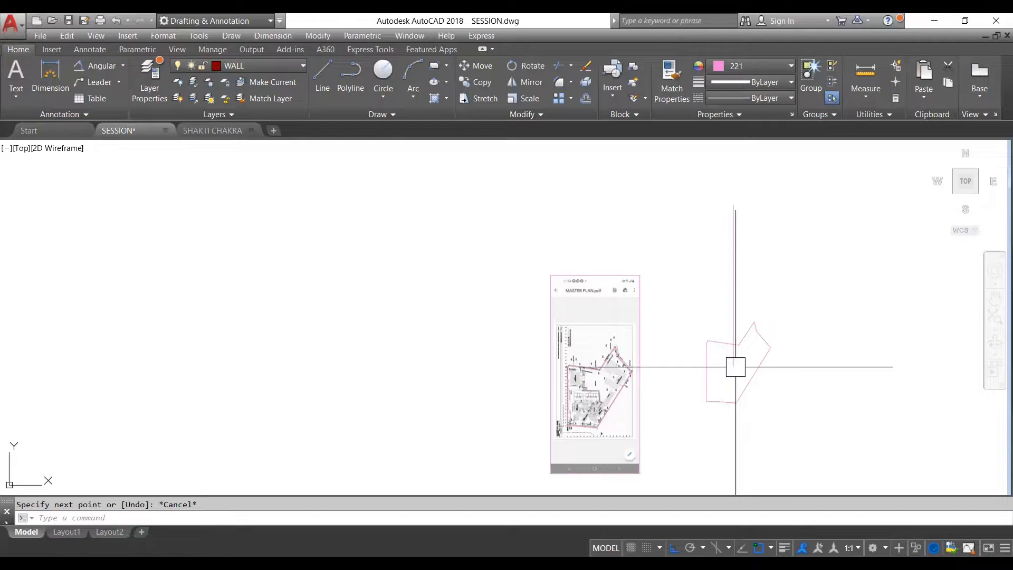
- Turn on the Endpoint, Midpoint, Center, Node, Quadrant, Intersection, Extension, Insertion, Perpendicular, Nearest, Parallel and Tangent object snaps in addition to Geometric Center
text(c)
key(Return)
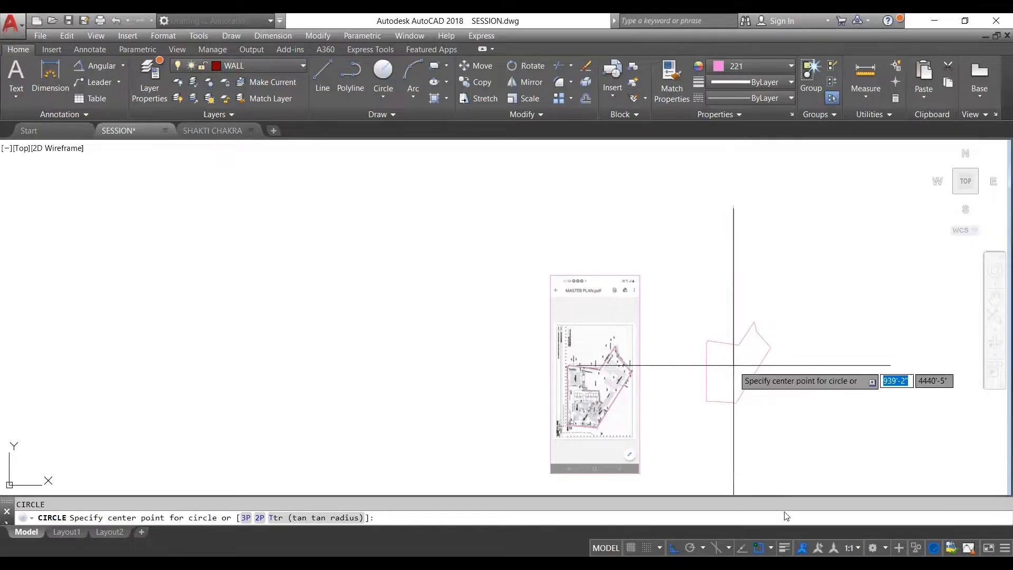
shift+right_click(750, 366)
click(786, 322)
click(792, 305)
click(794, 337)
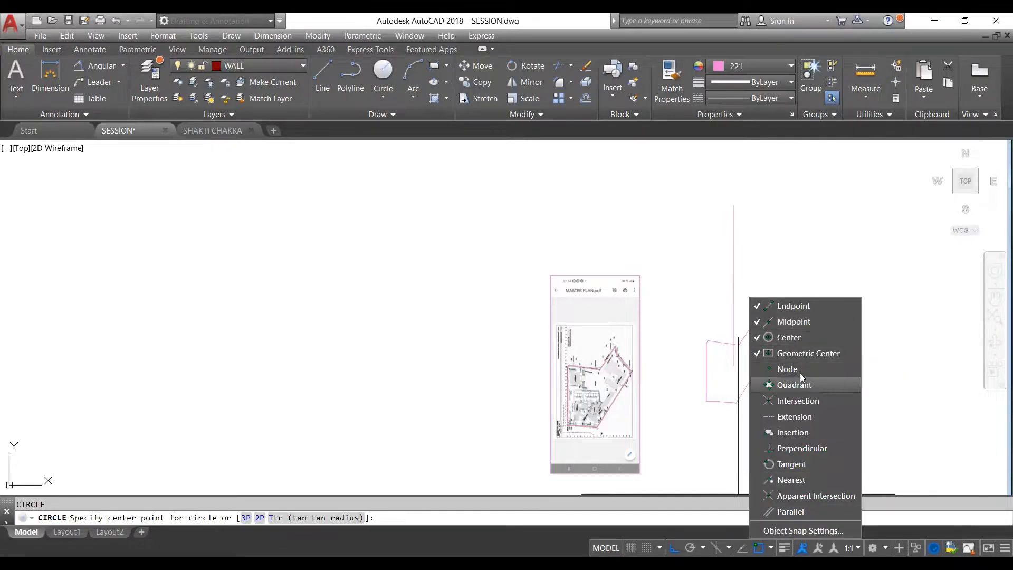
click(787, 368)
click(803, 385)
click(805, 400)
click(801, 416)
click(806, 432)
click(805, 449)
click(807, 479)
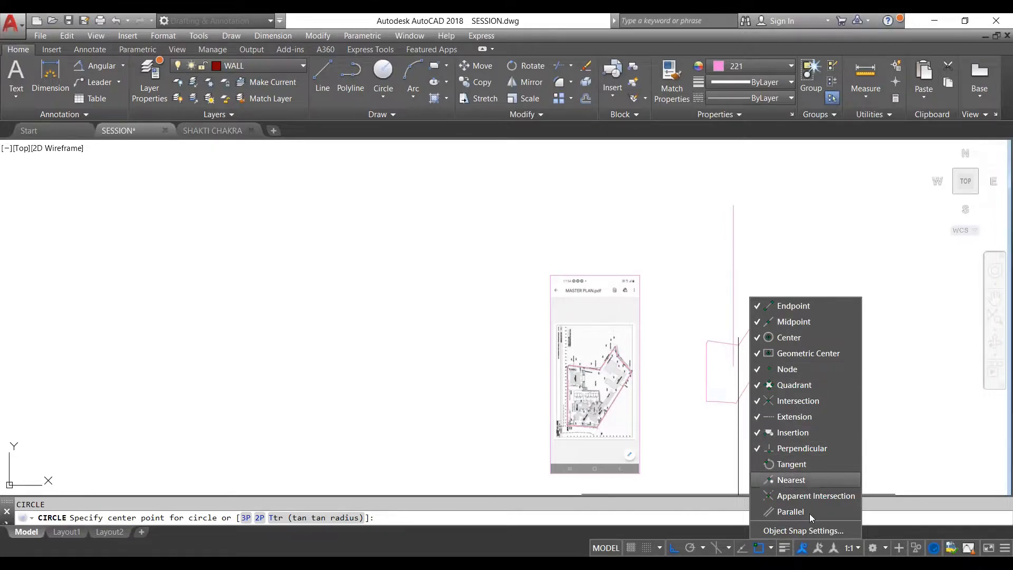
click(810, 512)
key(Escape)
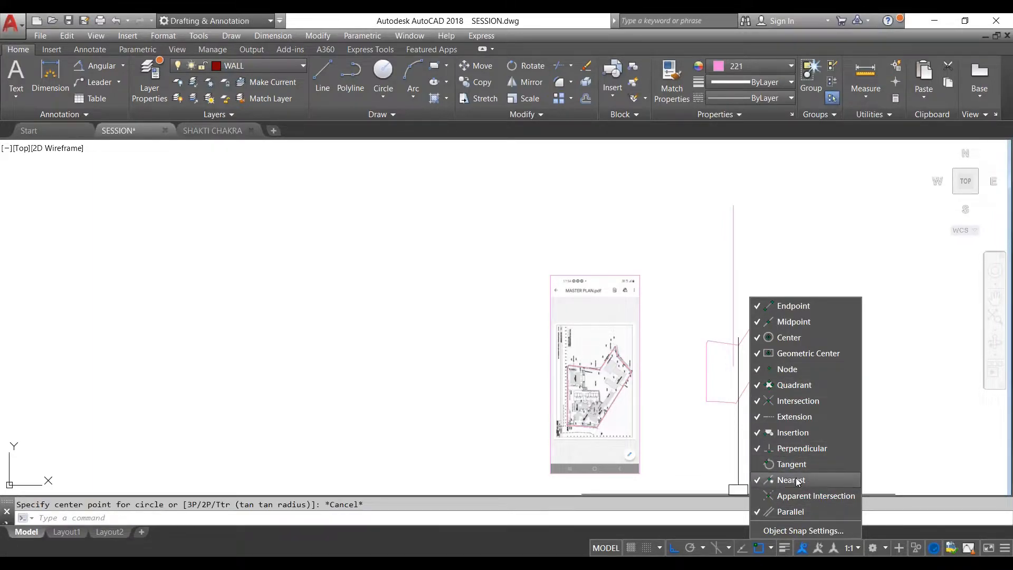
click(794, 466)
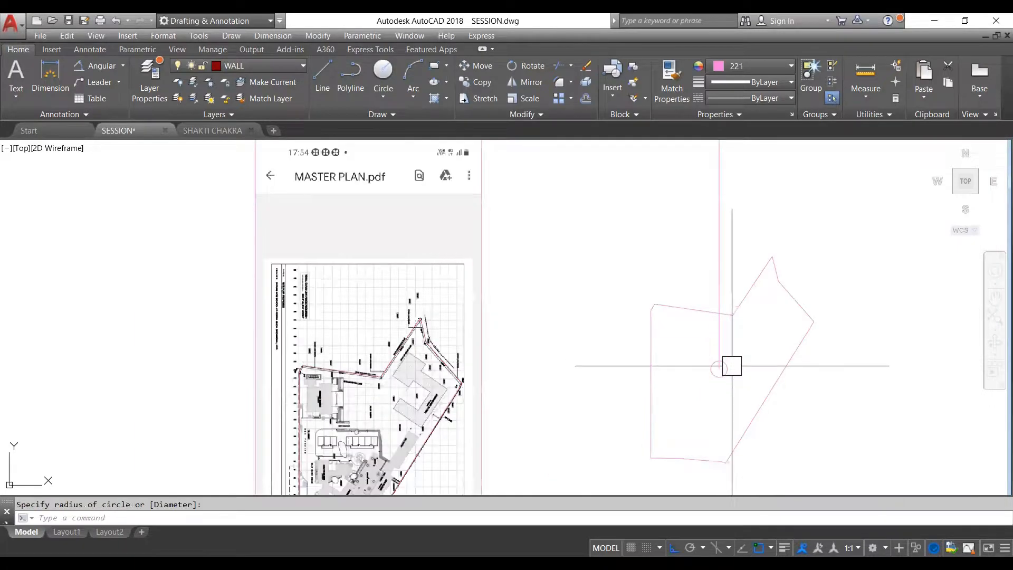
- Draw a small circle centred on the lower end of the vertical line, at the plot's geometric center
scroll(731, 364, up, 4)
scroll(744, 354, down, 10)
scroll(745, 364, up, 6)
scroll(744, 355, up, 4)
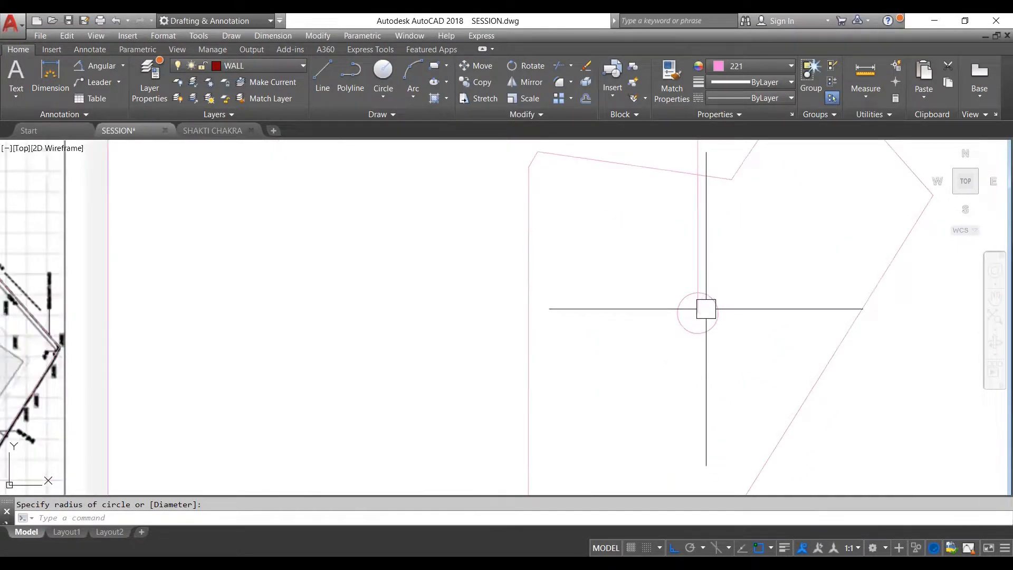
- Draw a second line from the circle's centre up beyond the plot boundary, tilted slightly clockwise from the vertical line, with Ortho off
text(l)
key(Return)
click(698, 312)
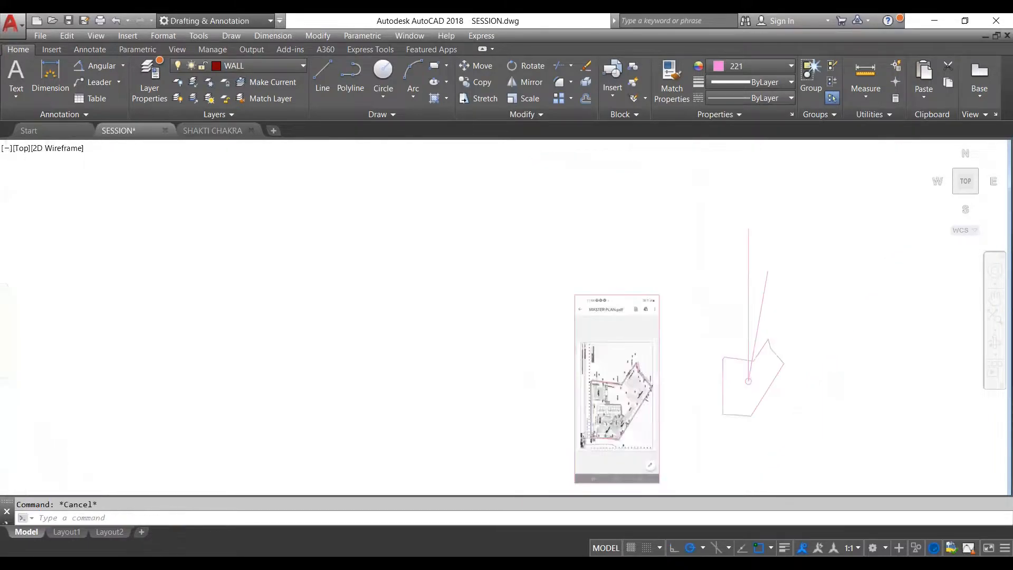
scroll(758, 372, up, 5)
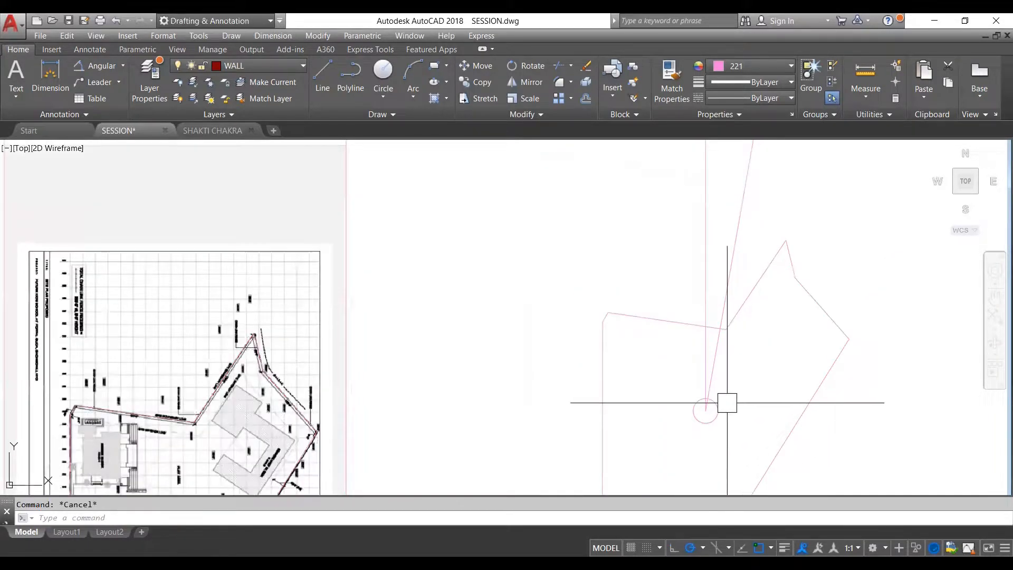
scroll(706, 386, down, 5)
scroll(719, 357, up, 2)
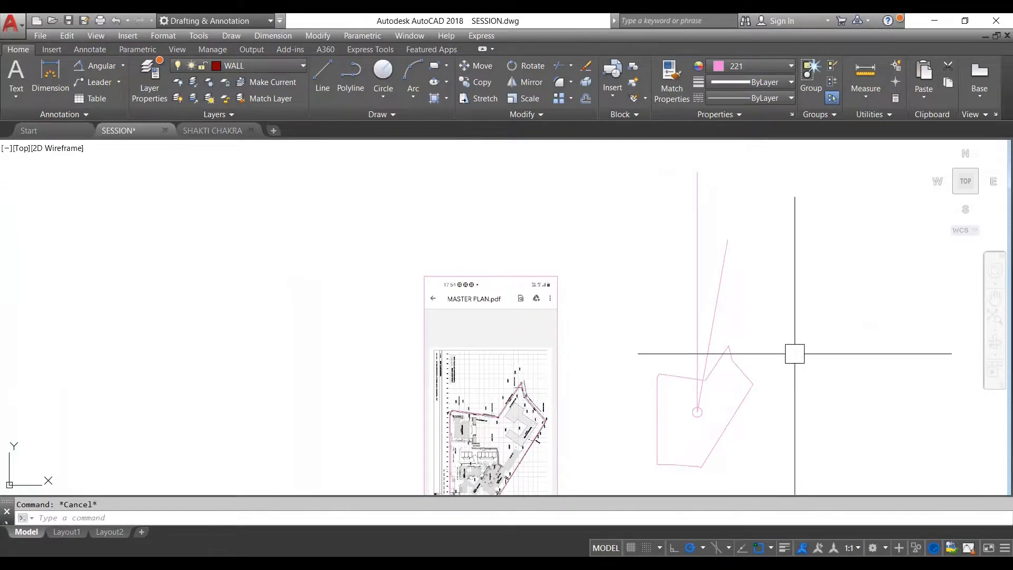
scroll(808, 335, down, 2)
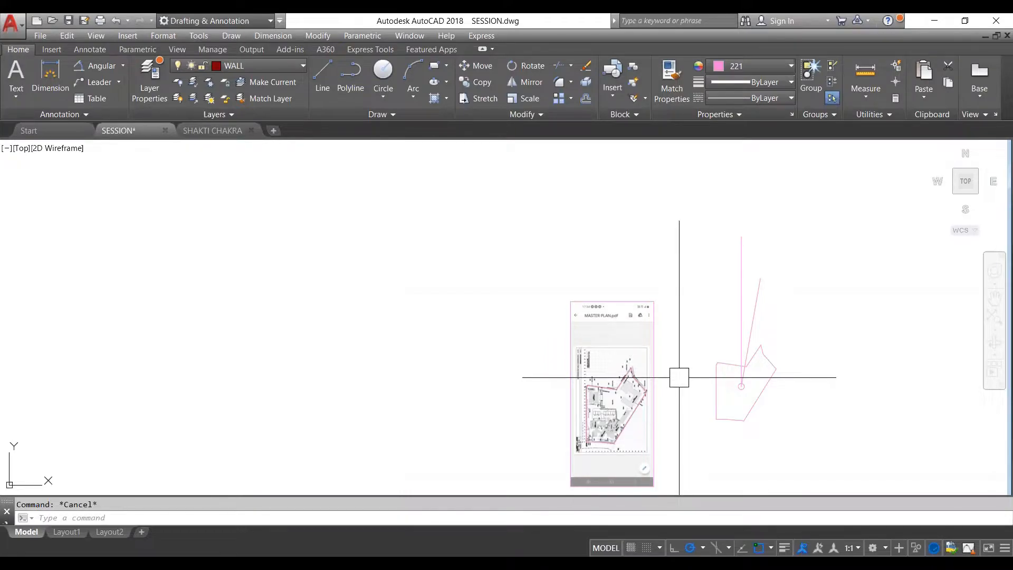
- Switch to SHAKTI CHAKRA.dwg, then move the medium-sized wheel above the large one and the blue-lettered wheel close to its right side
scroll(719, 368, down, 5)
scroll(787, 334, up, 5)
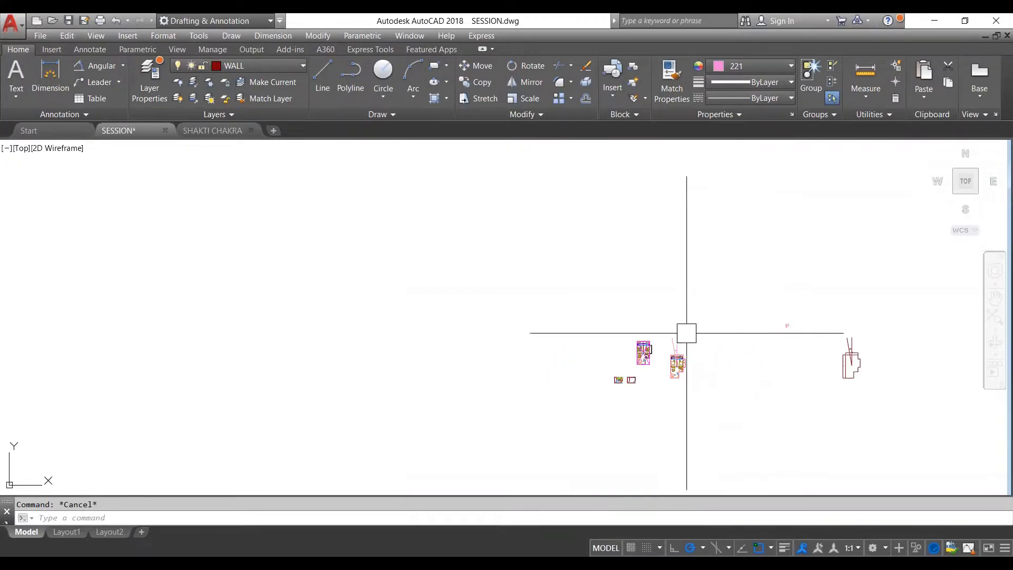
scroll(791, 386, up, 4)
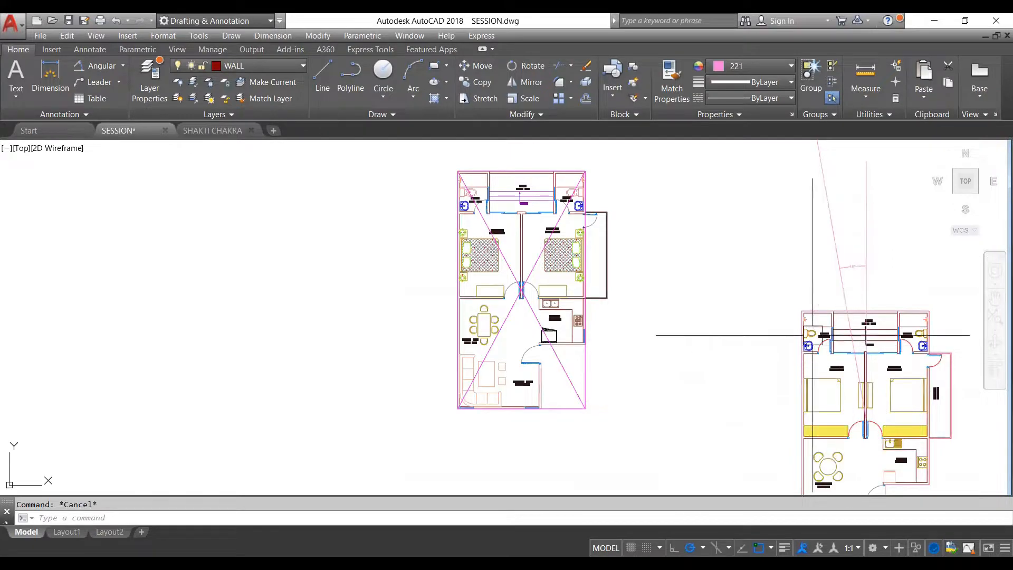
scroll(633, 198, down, 4)
scroll(738, 281, up, 4)
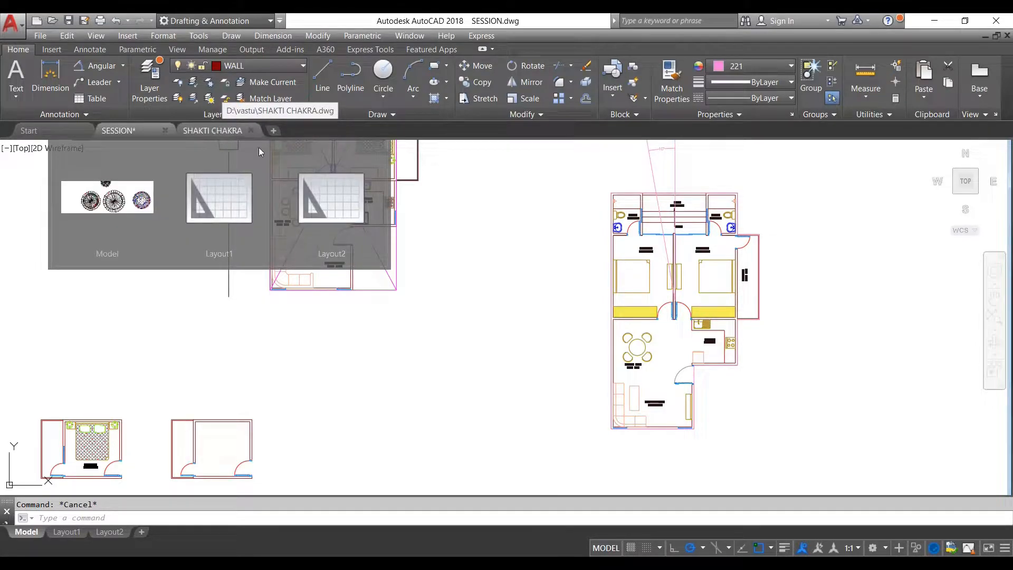
click(223, 133)
scroll(482, 219, down, 6)
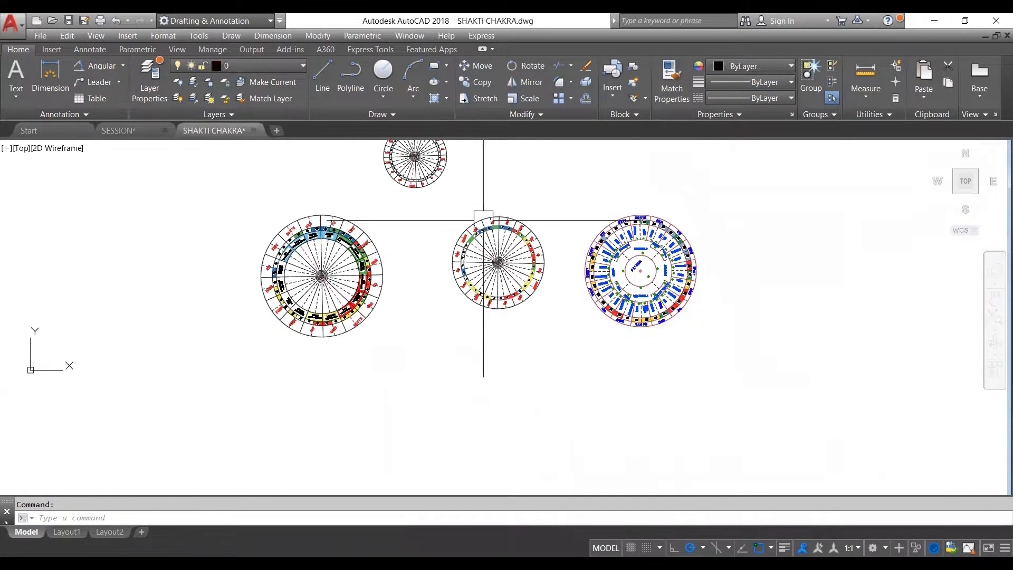
scroll(508, 245, up, 3)
click(525, 245)
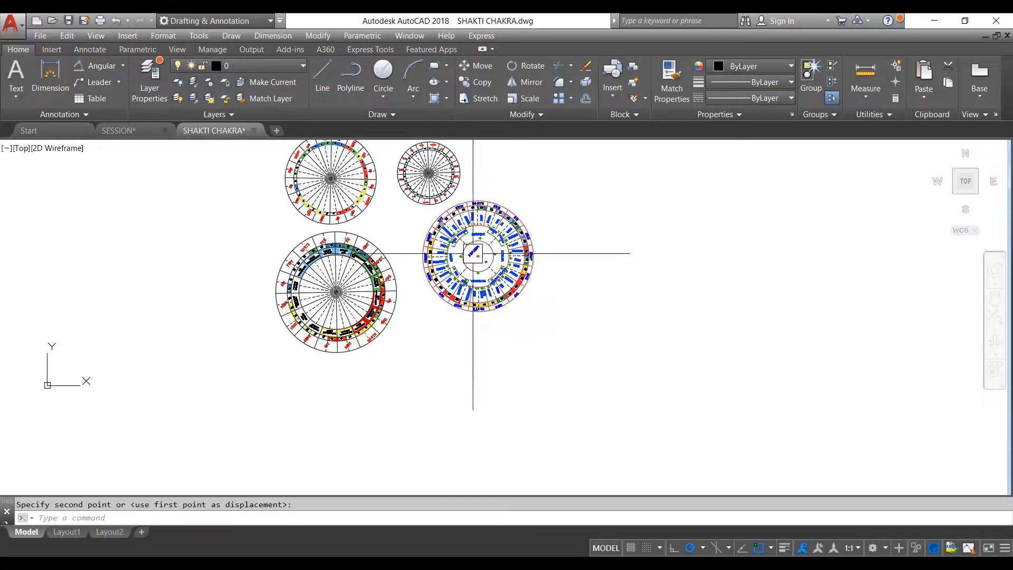
- Look over the blue-lettered Brahma wheel and compare it with the other wheels in the drawing
scroll(473, 253, up, 4)
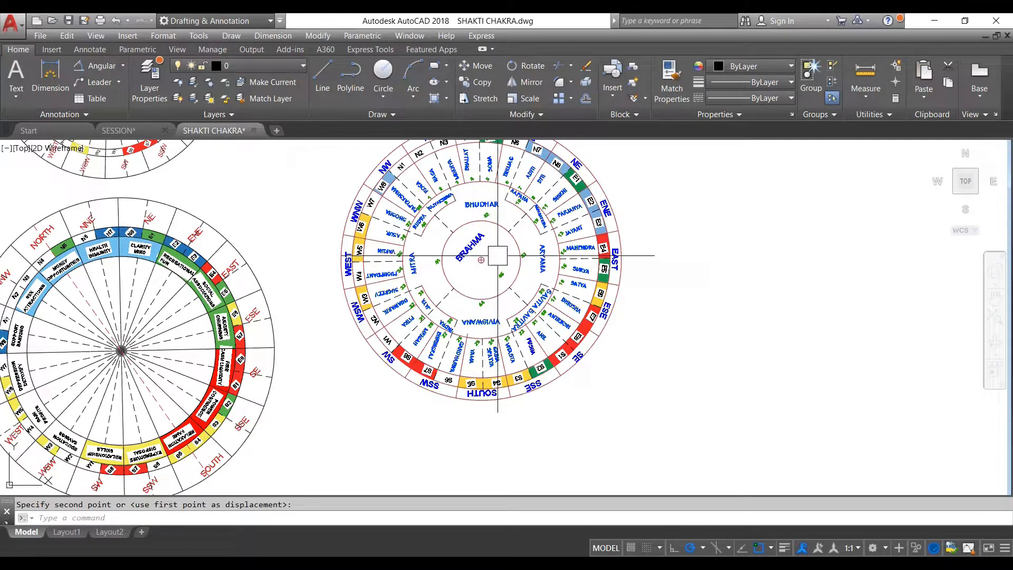
scroll(549, 254, down, 4)
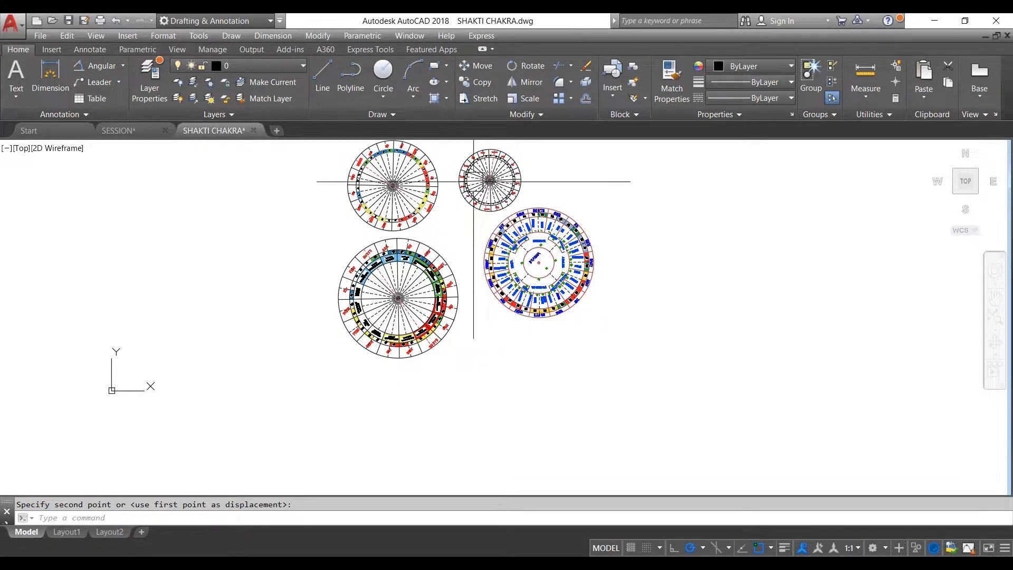
scroll(417, 171, up, 2)
scroll(471, 294, down, 3)
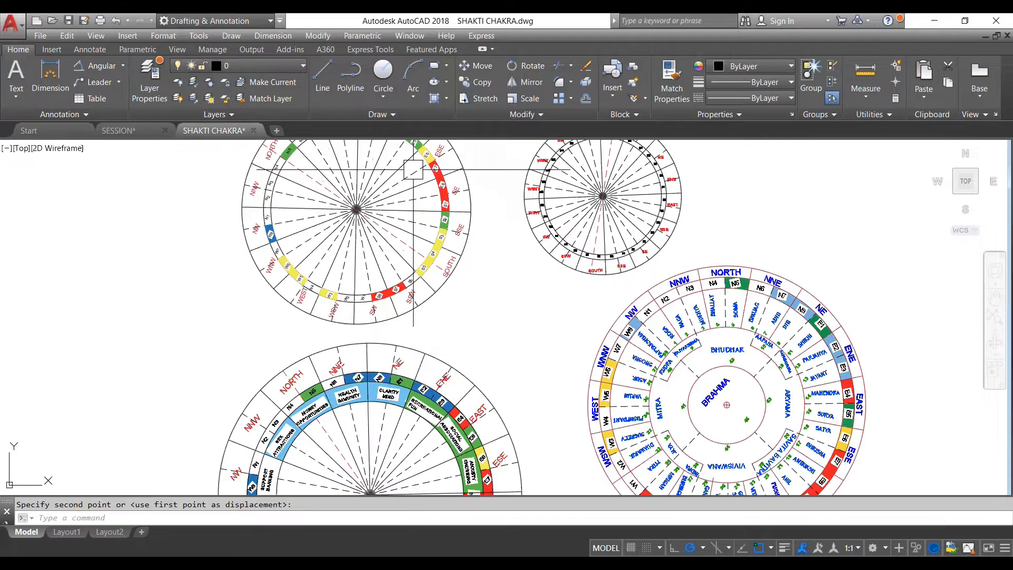
- Examine the large wheel's direction names, its coloured N, E, S and W entrance ring, and the life-attribute labels of its zones
scroll(471, 294, up, 8)
scroll(572, 288, down, 5)
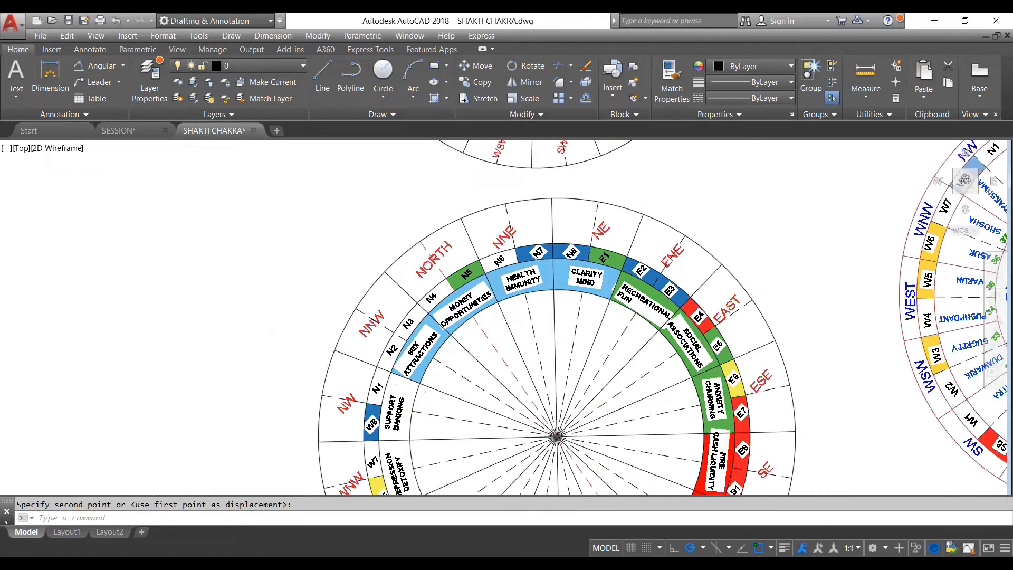
scroll(605, 232, up, 4)
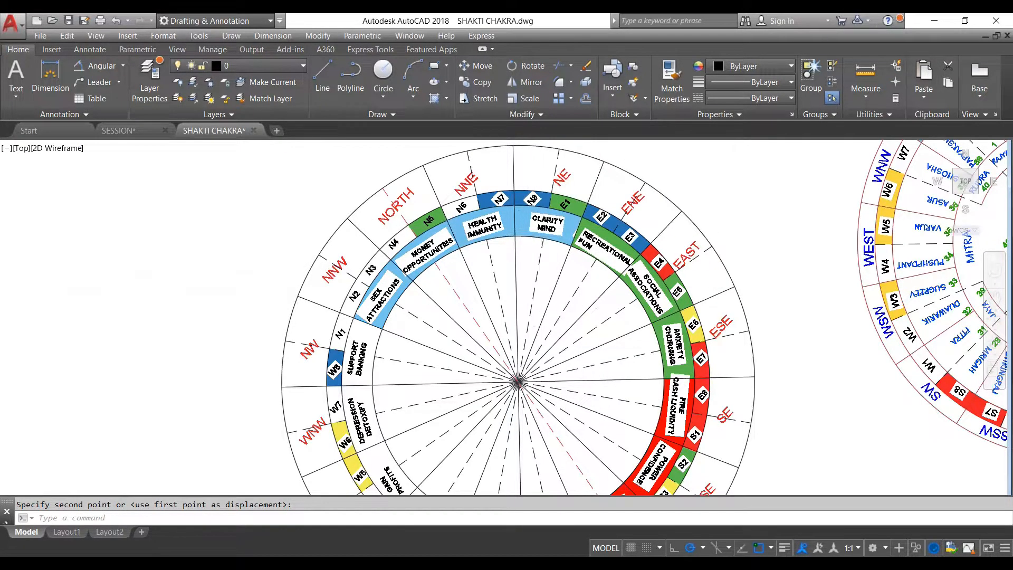
scroll(607, 211, up, 2)
scroll(607, 211, down, 2)
scroll(458, 270, down, 4)
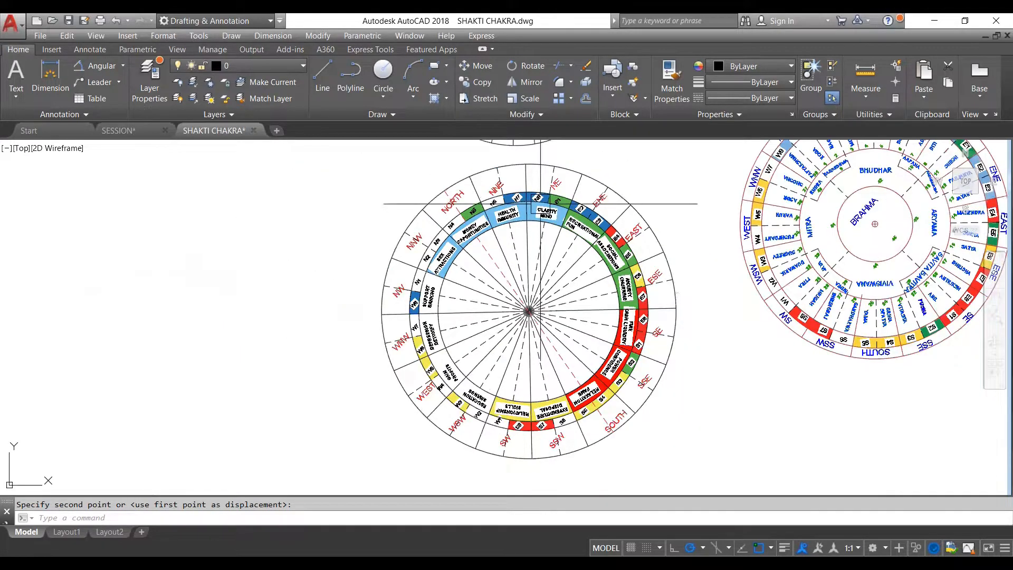
scroll(464, 212, up, 6)
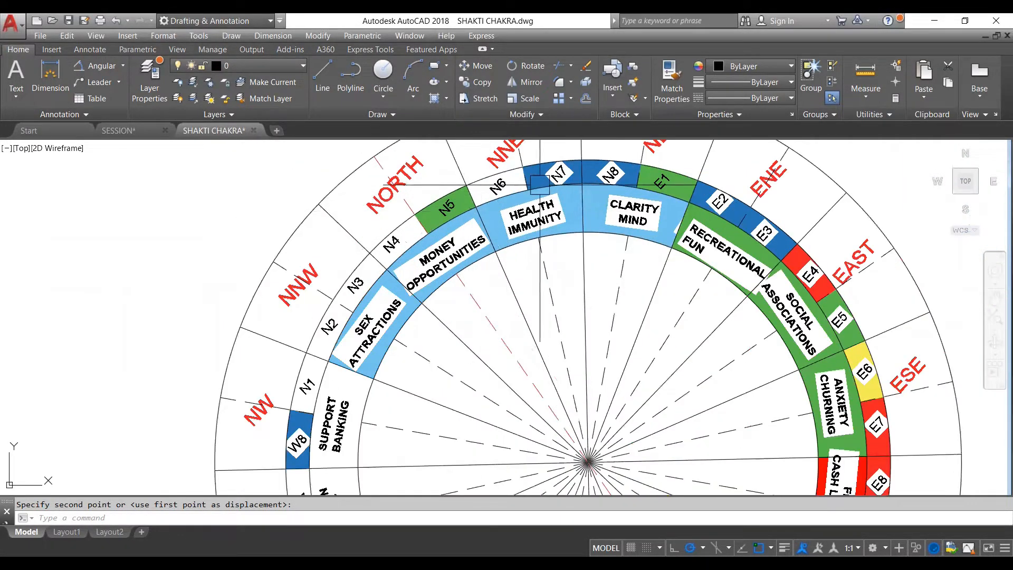
scroll(607, 196, down, 4)
scroll(617, 198, up, 2)
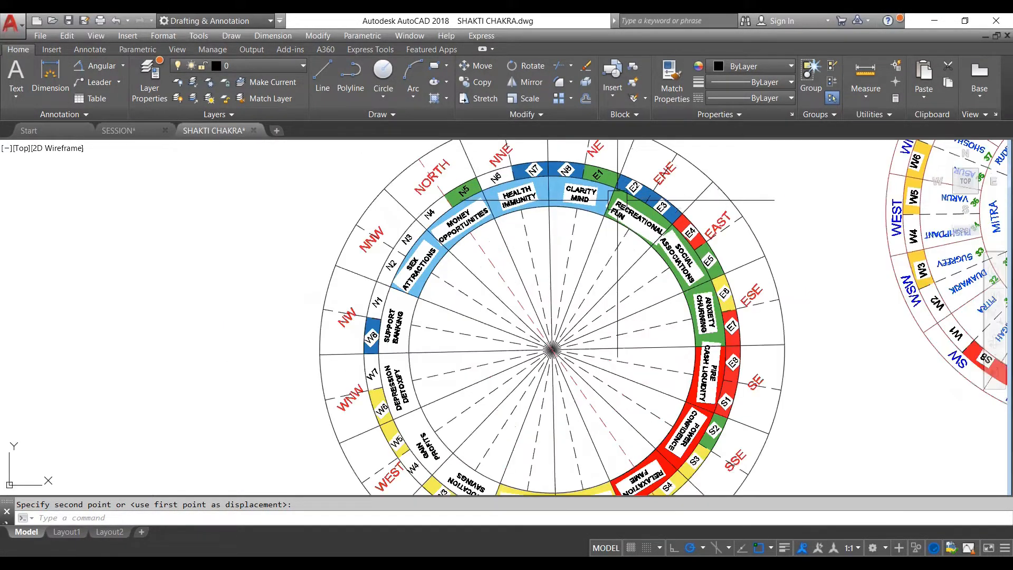
scroll(699, 403, up, 4)
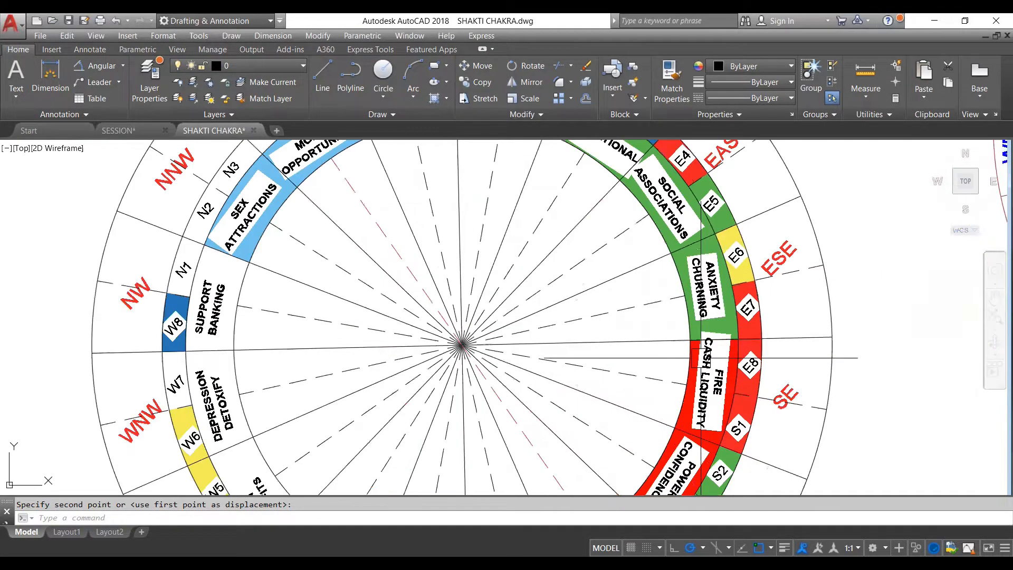
scroll(674, 308, down, 4)
scroll(673, 308, down, 6)
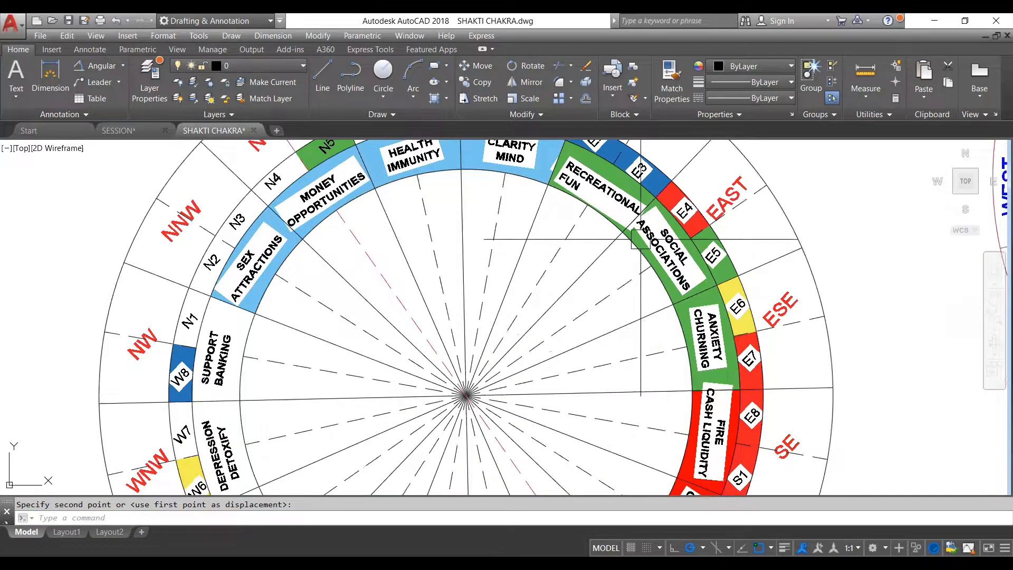
scroll(579, 172, up, 4)
scroll(549, 280, down, 2)
scroll(546, 200, up, 4)
scroll(619, 166, down, 2)
scroll(615, 163, down, 4)
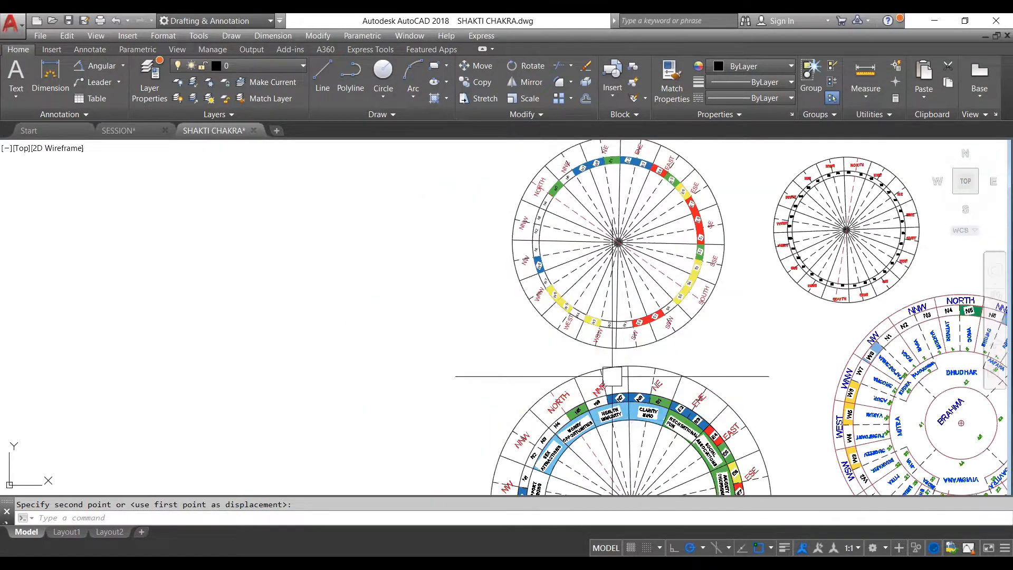
- Examine the medium-sized wheel's direction names and its coloured ring of numbered entrances
scroll(626, 167, up, 4)
scroll(617, 158, up, 2)
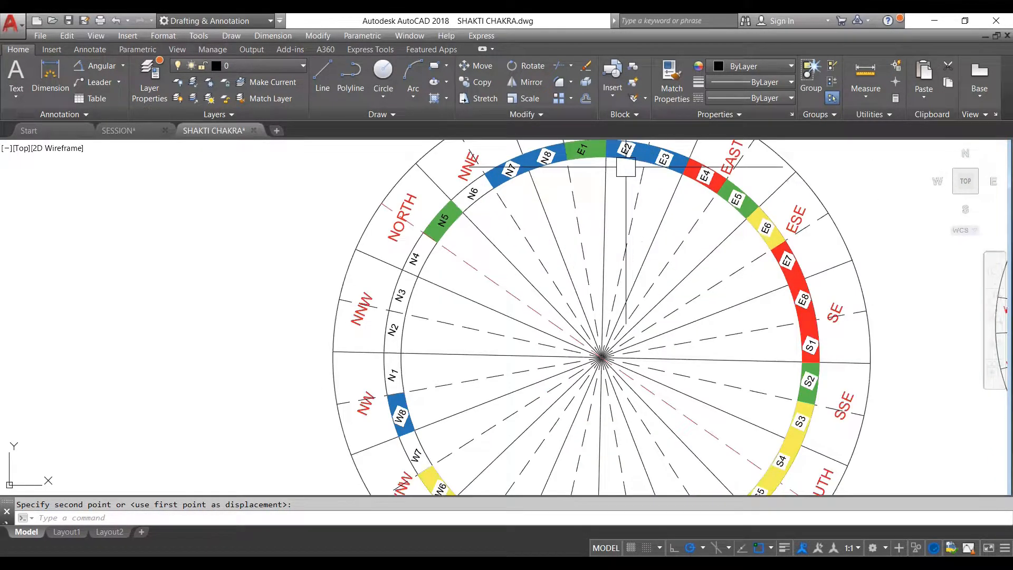
scroll(616, 190, down, 4)
scroll(619, 196, up, 3)
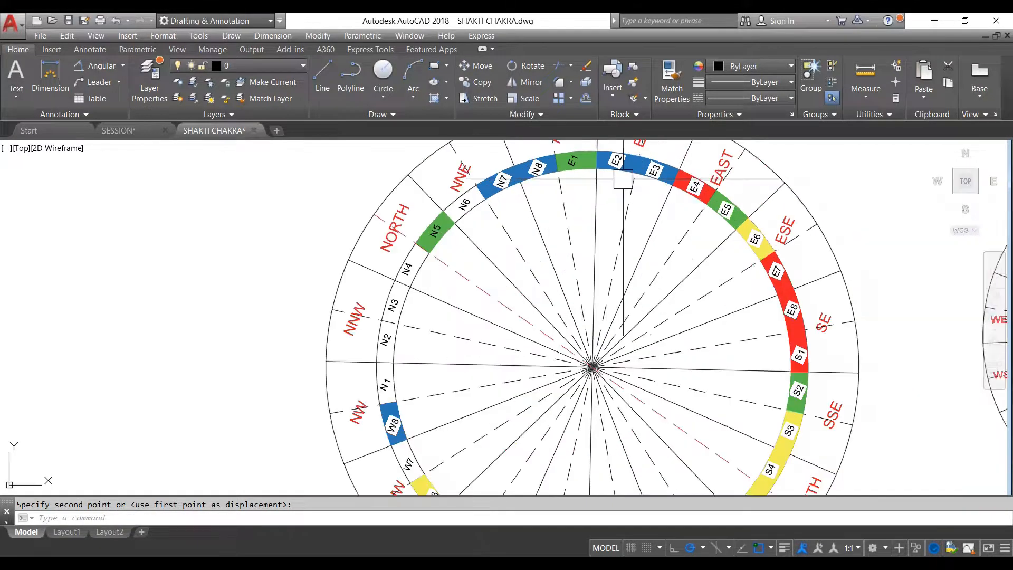
scroll(621, 170, down, 2)
scroll(616, 179, up, 1)
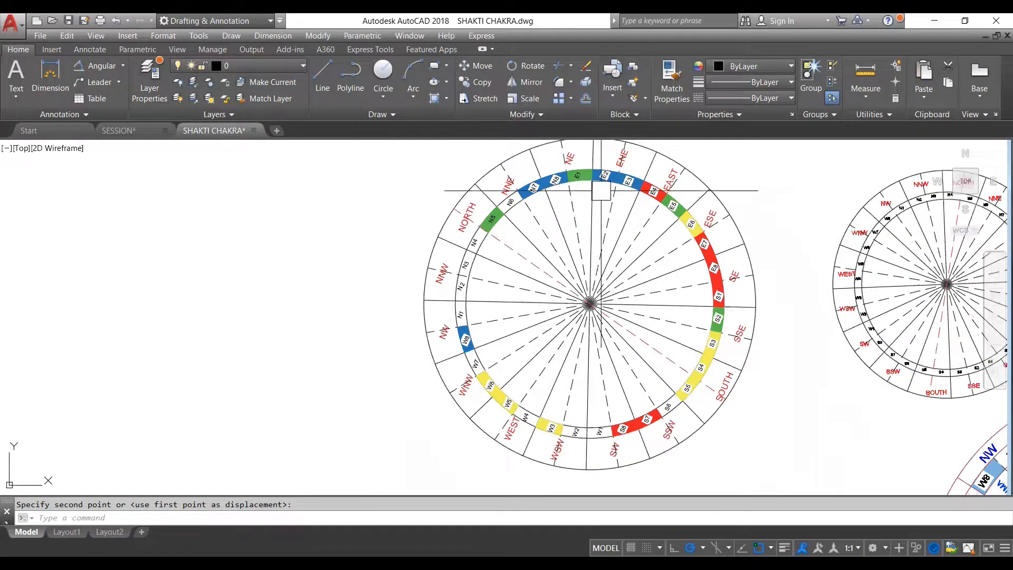
scroll(599, 339, down, 2)
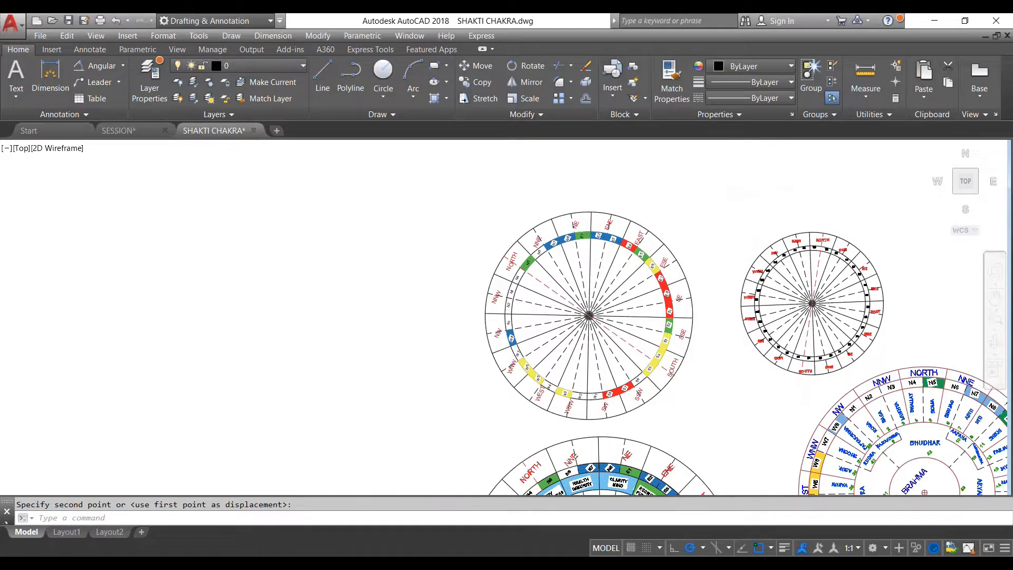
- Examine the small uncoloured wheel's direction names and entrance numbers beside the medium-sized wheel
scroll(809, 283, up, 4)
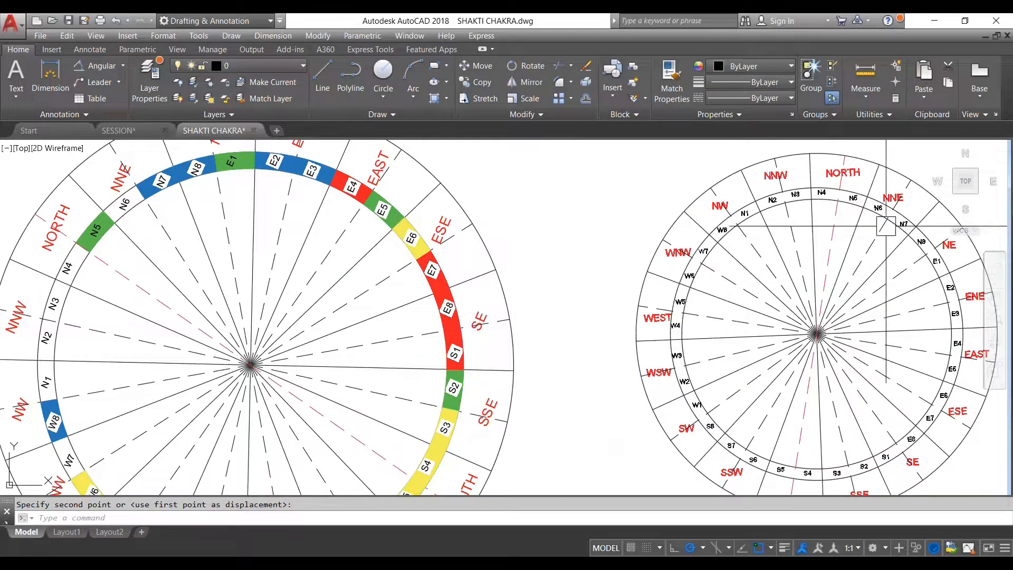
scroll(824, 245, down, 2)
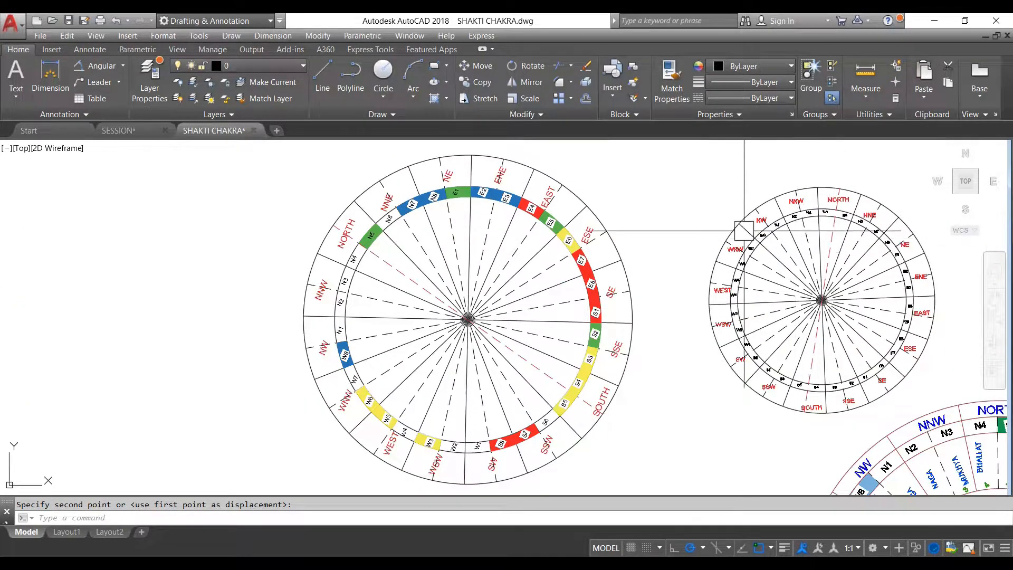
scroll(767, 238, up, 2)
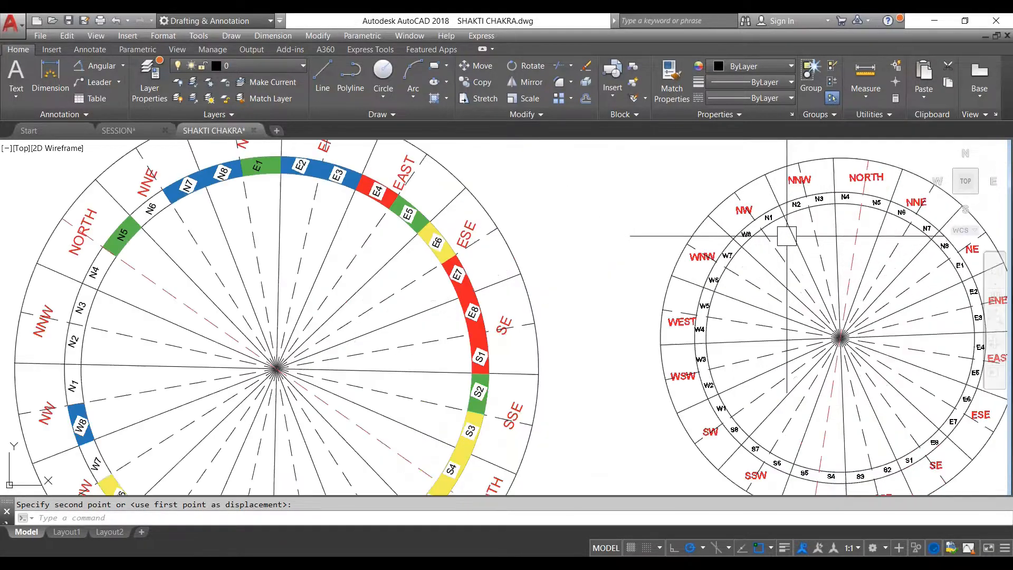
scroll(765, 227, down, 1)
scroll(735, 197, up, 2)
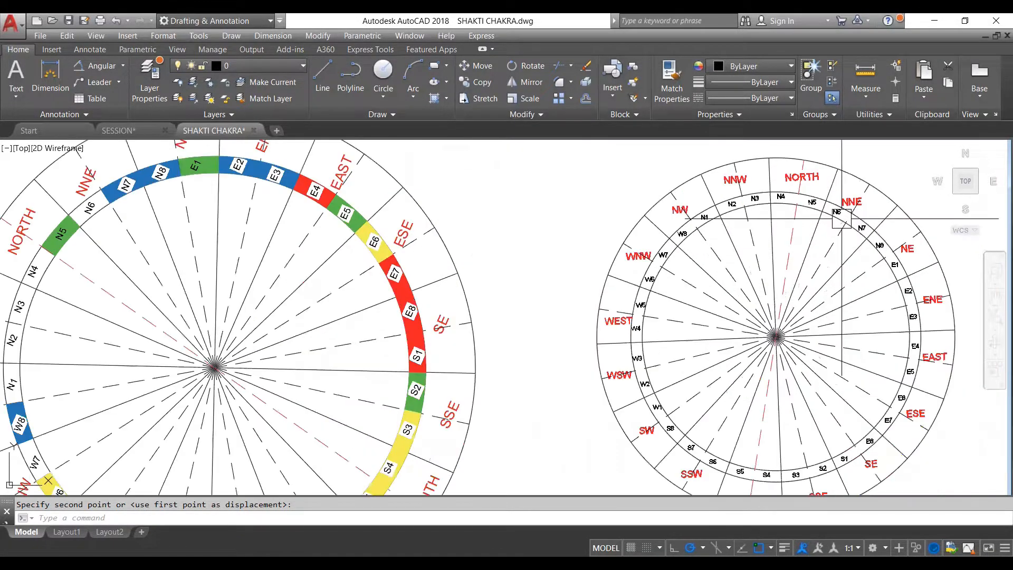
scroll(659, 199, down, 6)
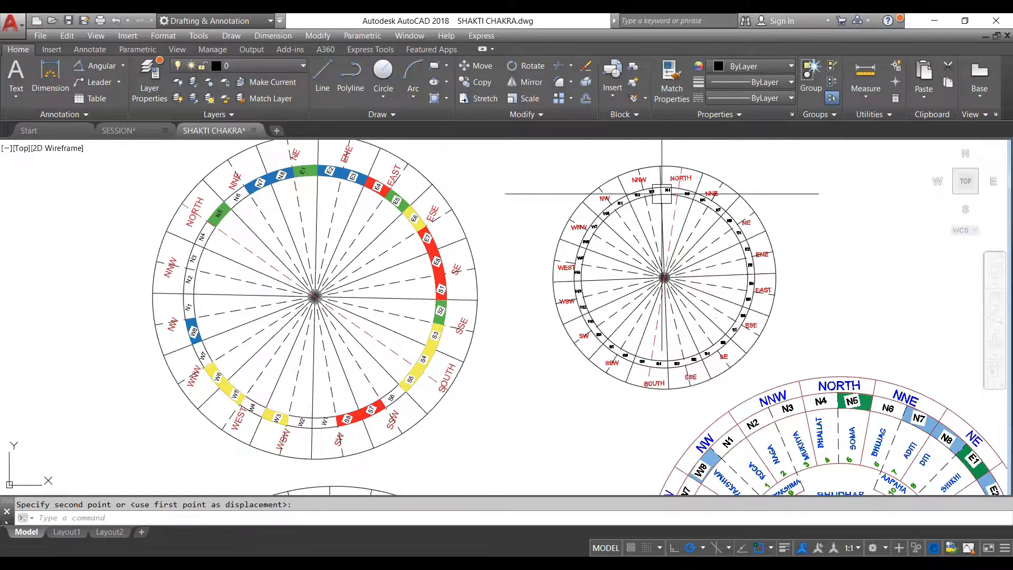
scroll(644, 186, down, 2)
- Examine the blue-lettered wheel's deity names and numbered fields around the central Brahma circle
scroll(761, 336, up, 5)
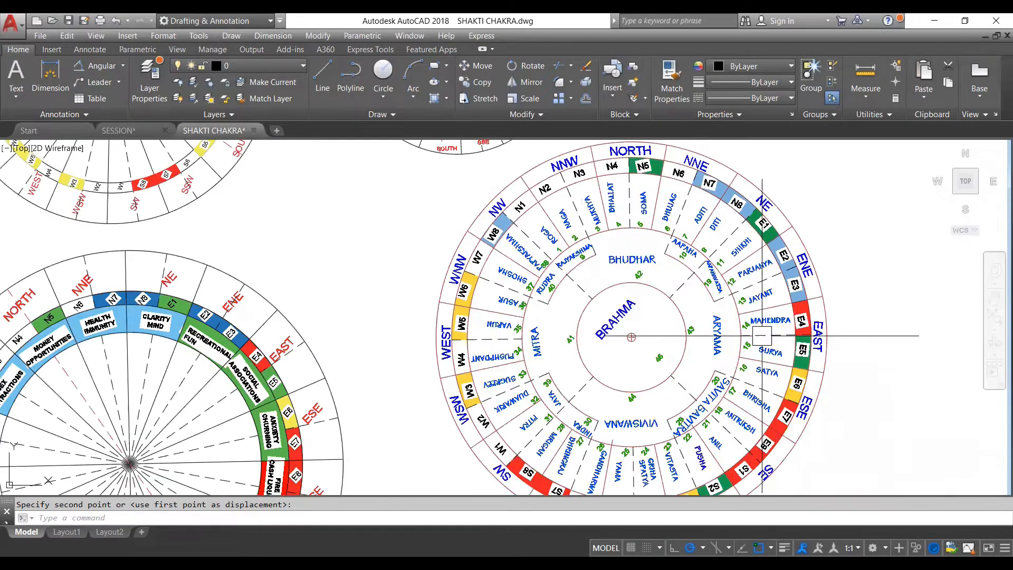
scroll(762, 336, up, 2)
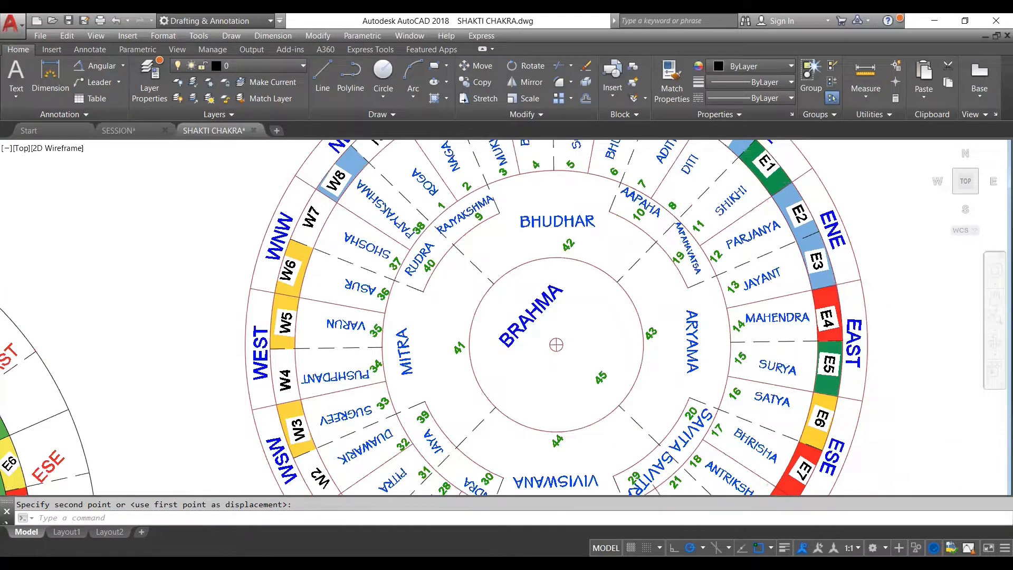
scroll(711, 285, down, 2)
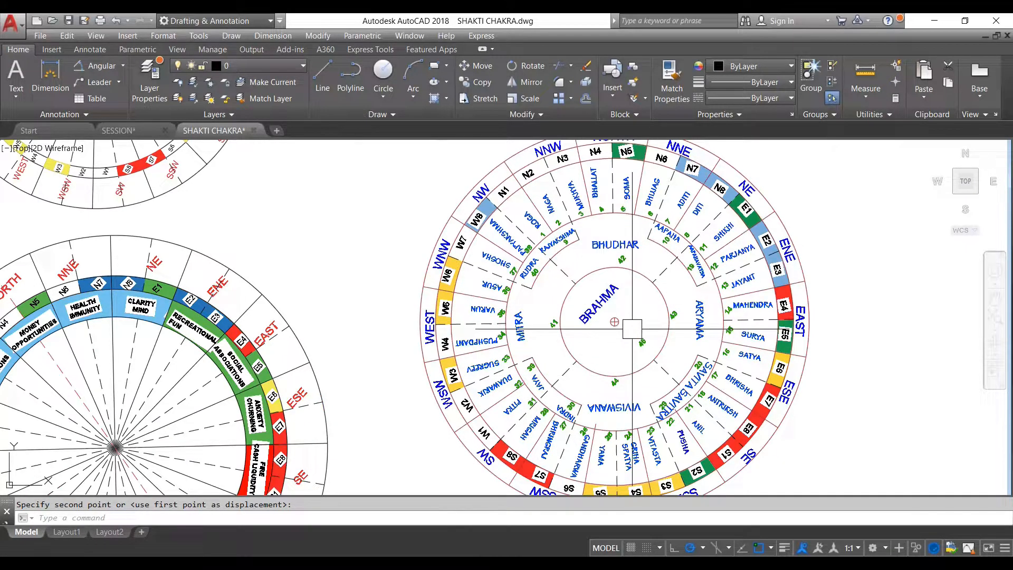
scroll(683, 328, down, 2)
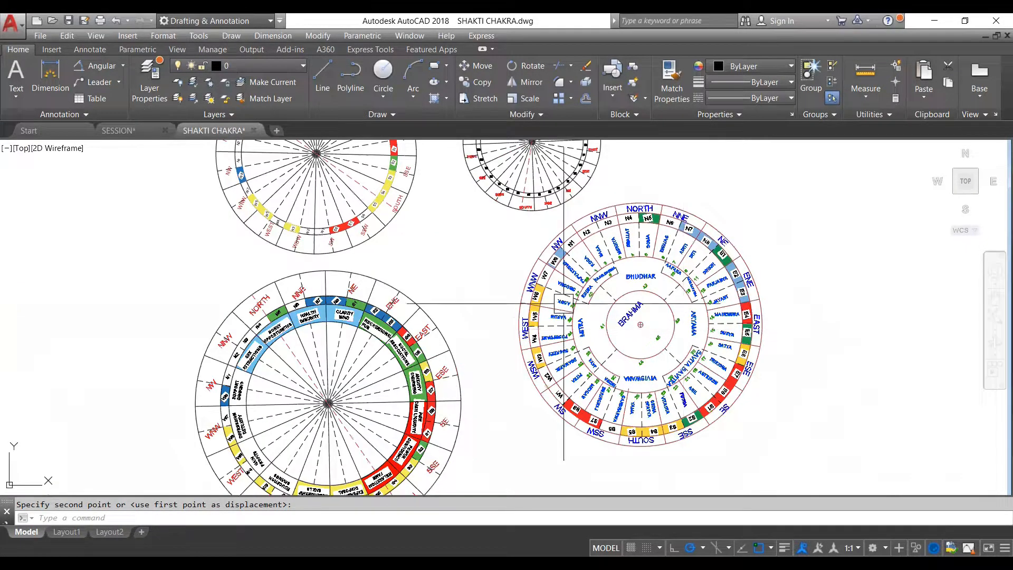
scroll(696, 318, down, 4)
scroll(592, 324, up, 3)
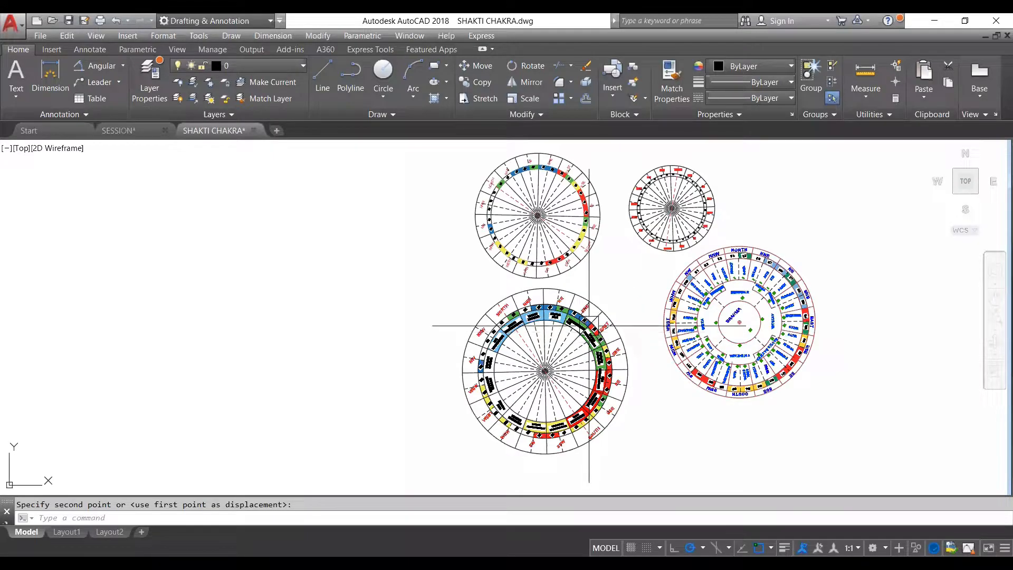
- Copy the large wheel with the attribute labels into SESSION.dwg, placing it beside the traced floor plan's balcony side
scroll(588, 325, up, 4)
scroll(587, 327, down, 5)
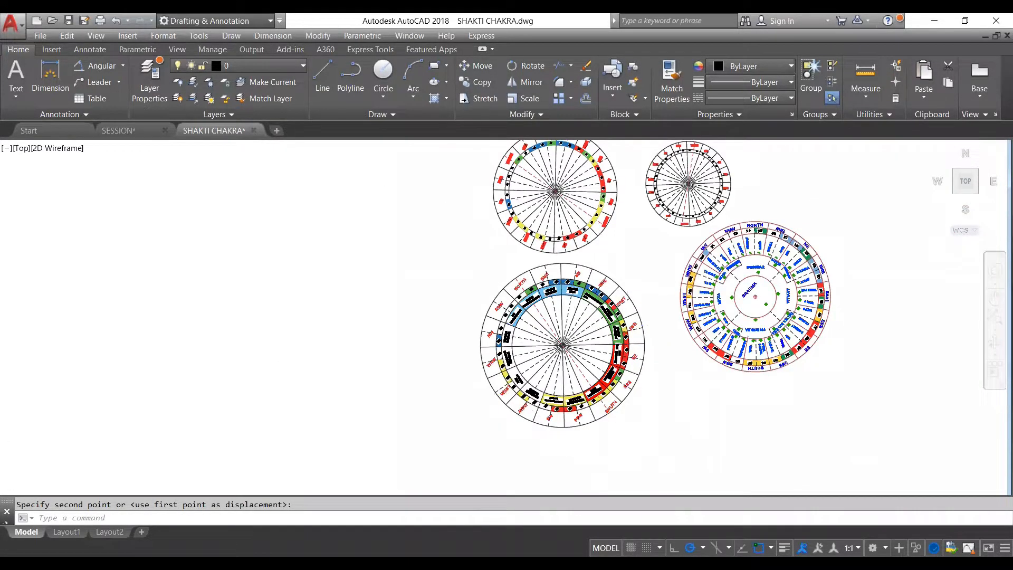
scroll(580, 333, up, 4)
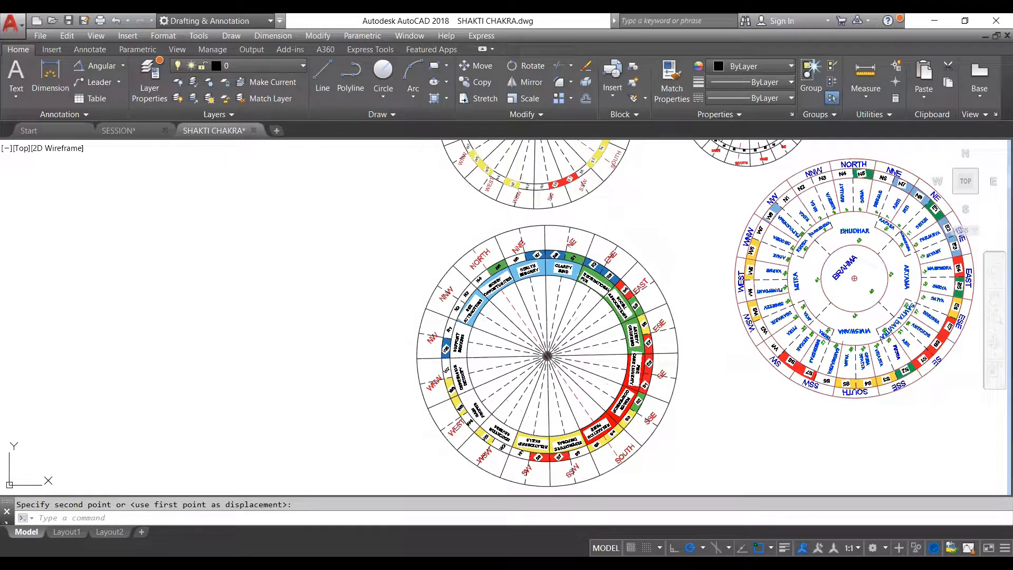
key(Escape)
key(ctrl+c)
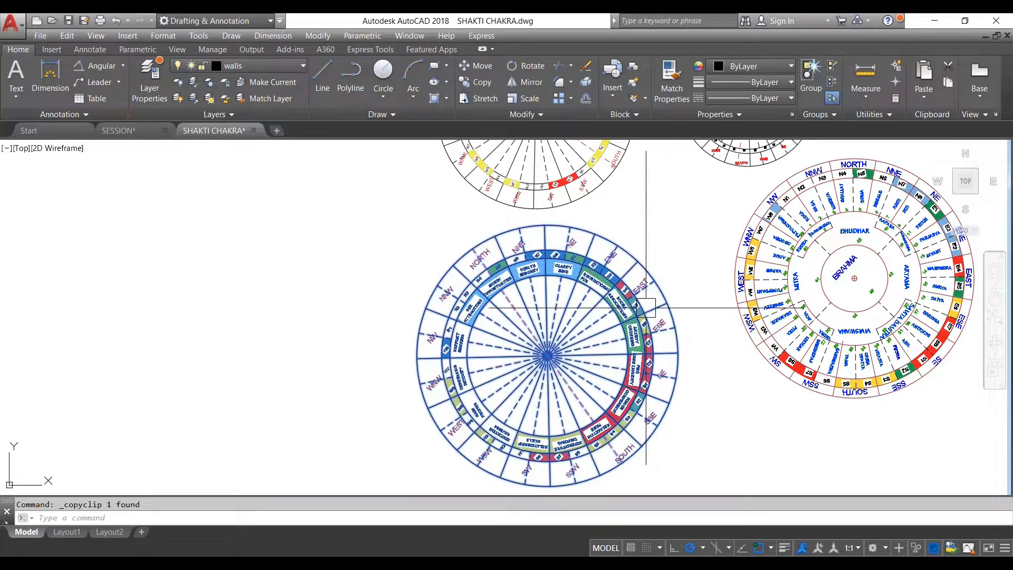
click(141, 136)
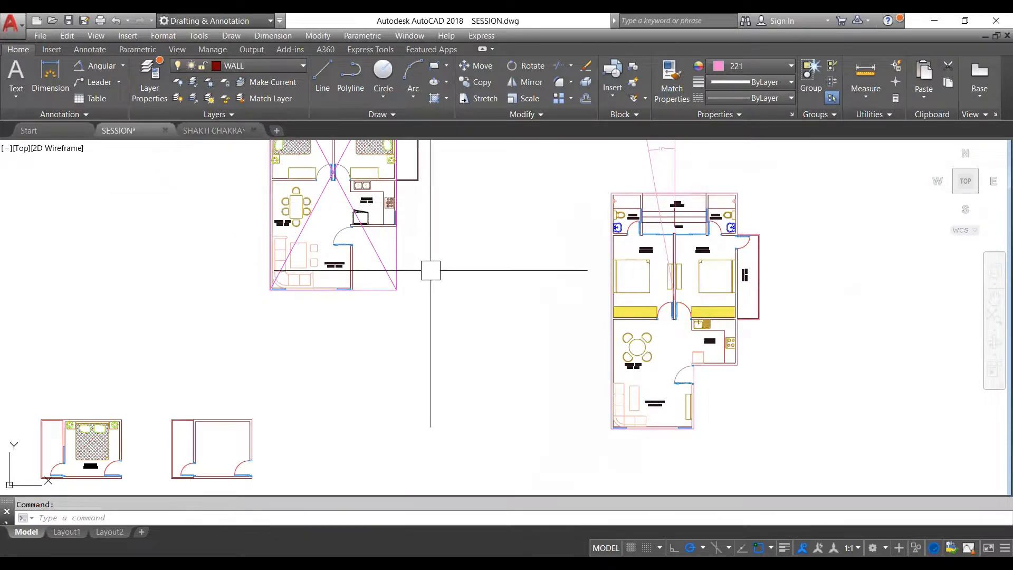
scroll(412, 260, down, 2)
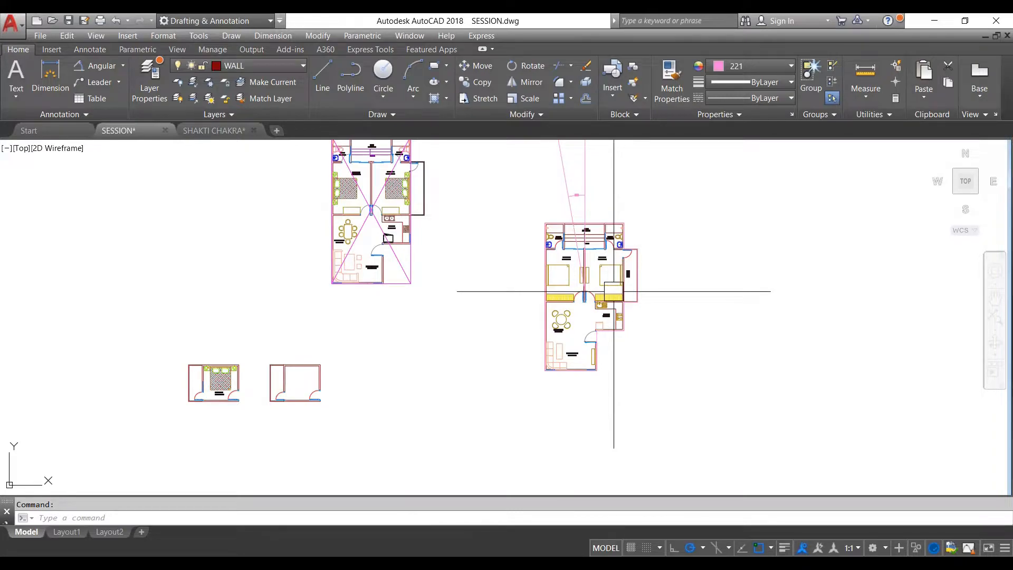
key(ctrl+v)
click(678, 359)
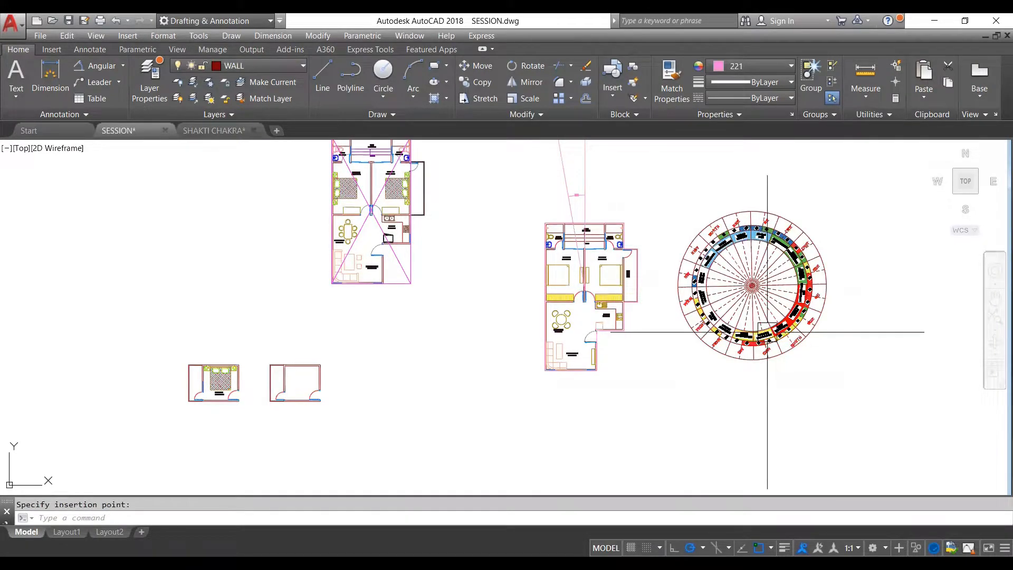
- Move the pasted wheel by its centre onto the traced plan's geometric center, where the vertical and tilted lines meet
scroll(775, 304, up, 2)
scroll(749, 284, up, 4)
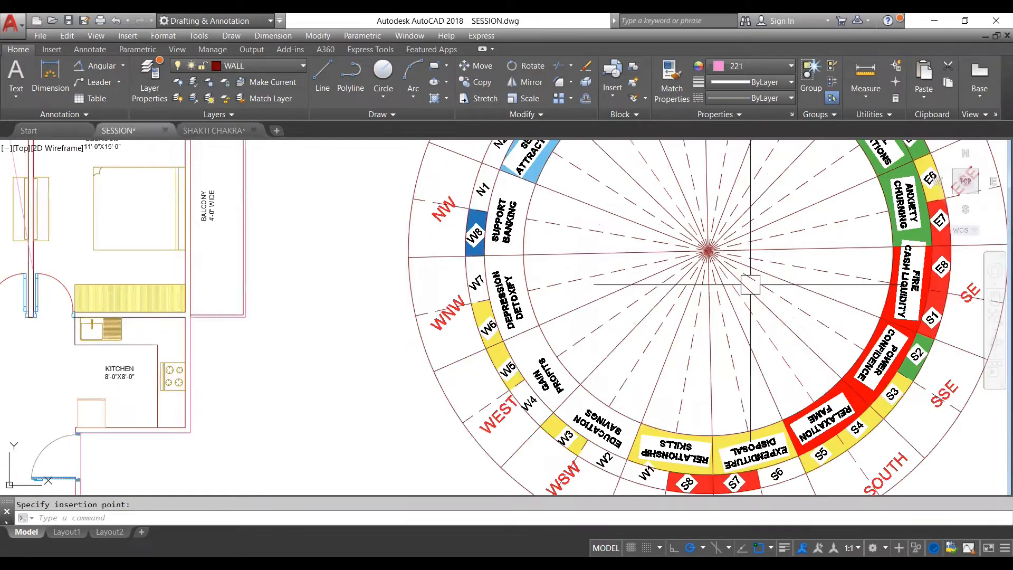
scroll(722, 315, down, 2)
click(723, 298)
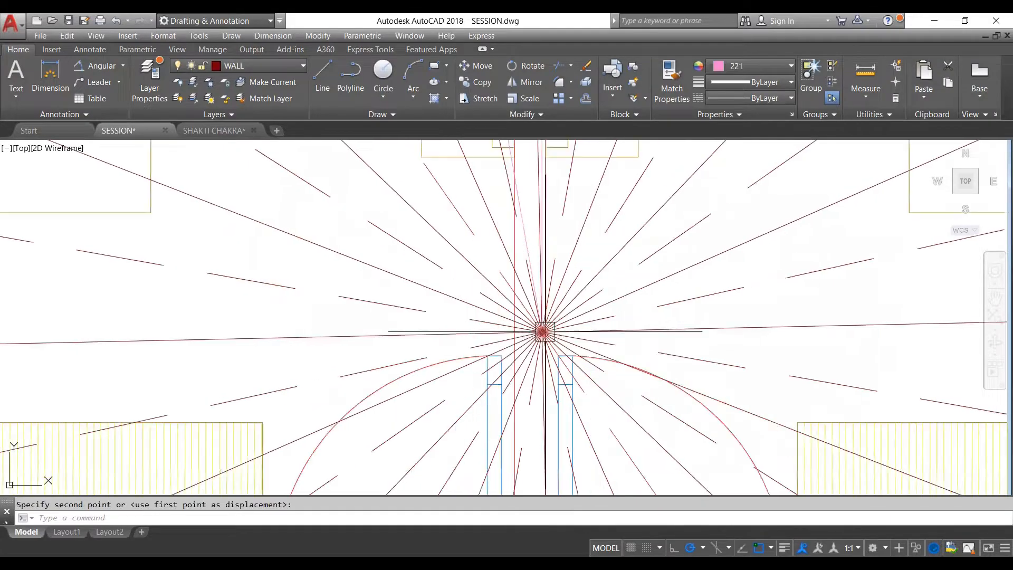
scroll(547, 338, down, 3)
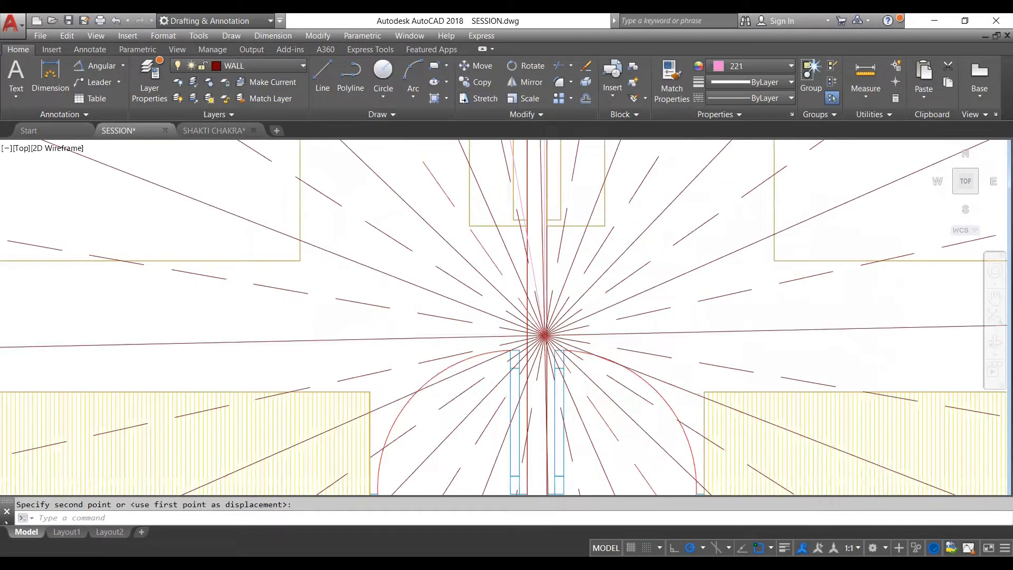
scroll(549, 339, down, 6)
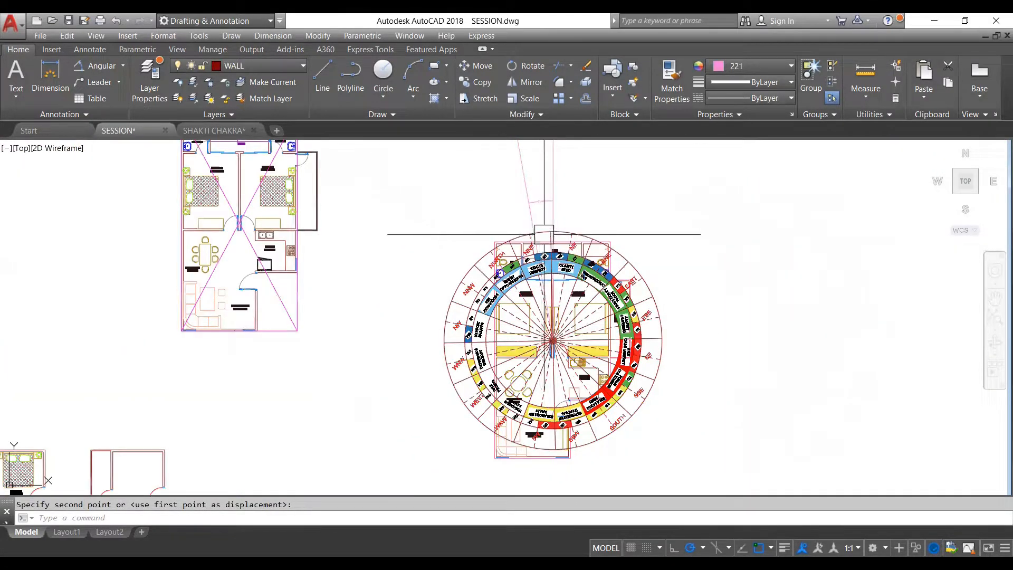
- Examine how the wheel's NORTH and NNE division lines sit relative to the tilted 10° north line above the traced plan
scroll(550, 239, up, 4)
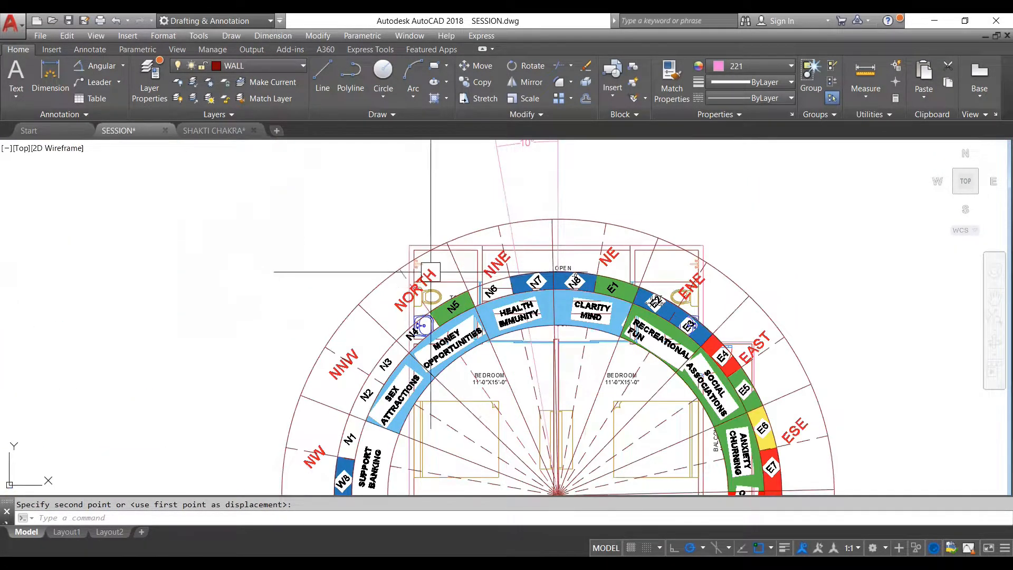
scroll(408, 300, up, 4)
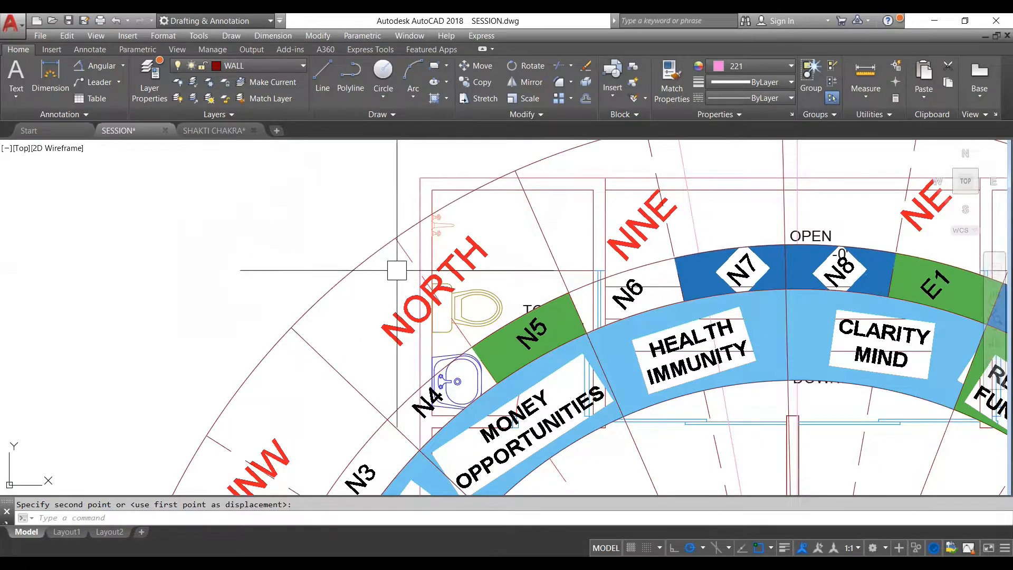
scroll(407, 302, down, 4)
scroll(409, 304, down, 2)
scroll(457, 186, up, 4)
click(463, 191)
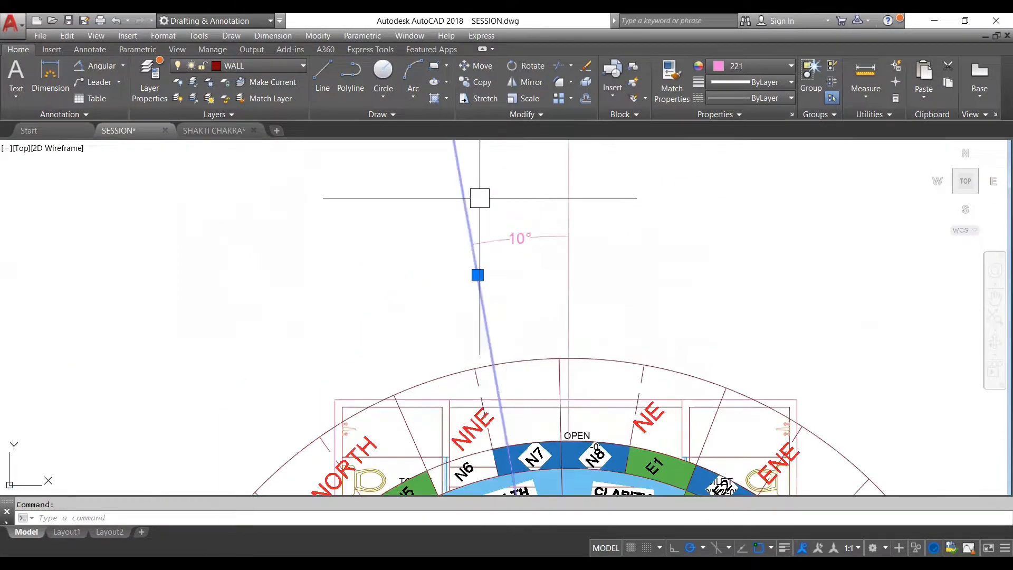
scroll(483, 200, down, 6)
key(Escape)
scroll(480, 192, up, 2)
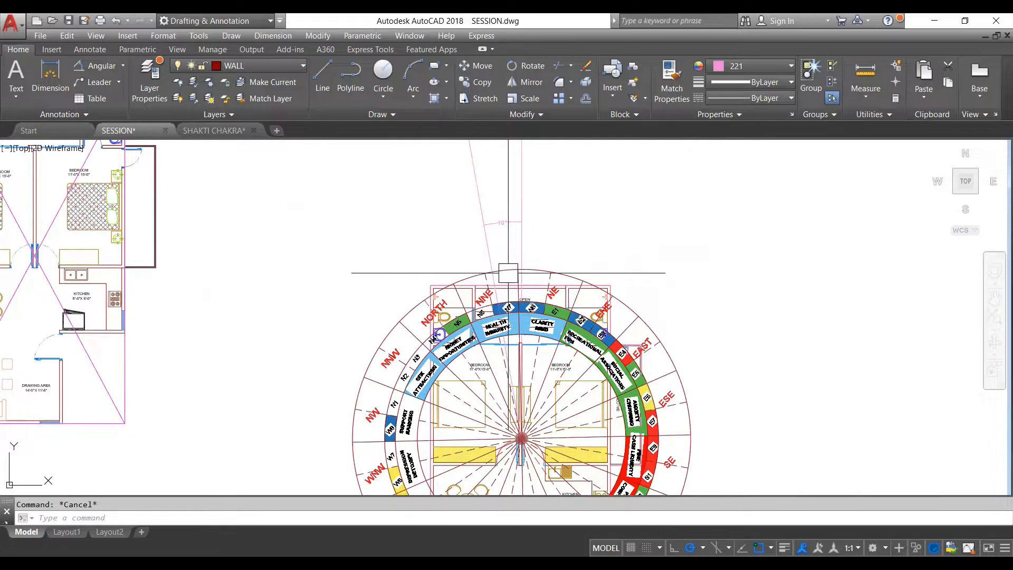
scroll(503, 268, down, 2)
scroll(522, 288, up, 4)
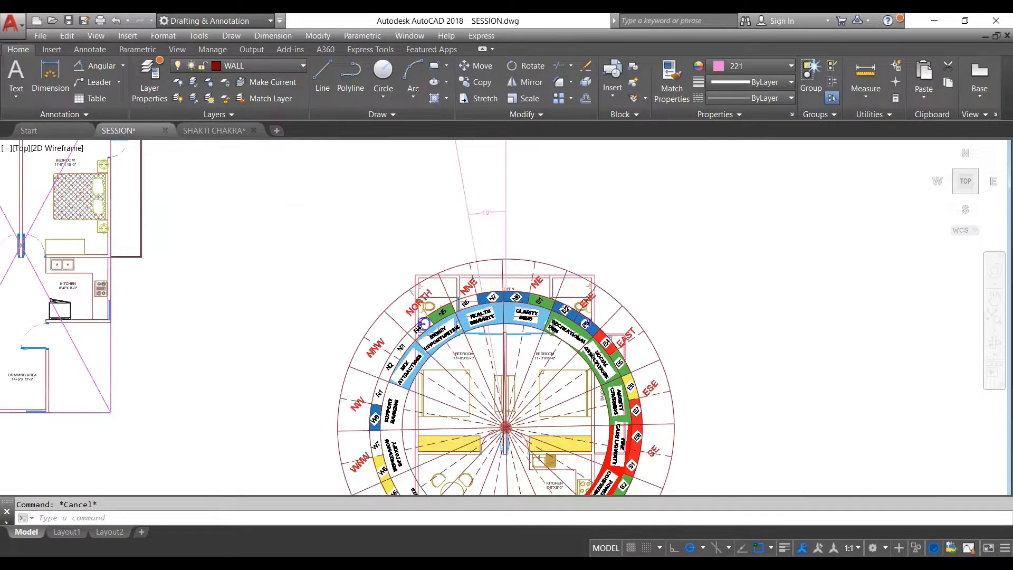
scroll(548, 214, down, 4)
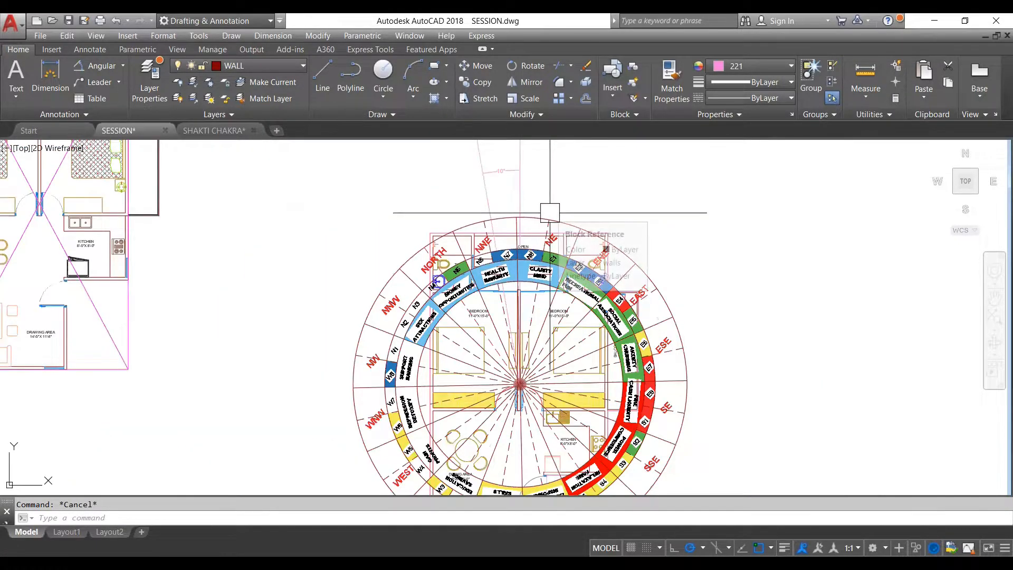
- Rotate the overlaid wheel about its centre with the Reference option, aligning its NORTH division line to the tilted 10° north line
click(549, 213)
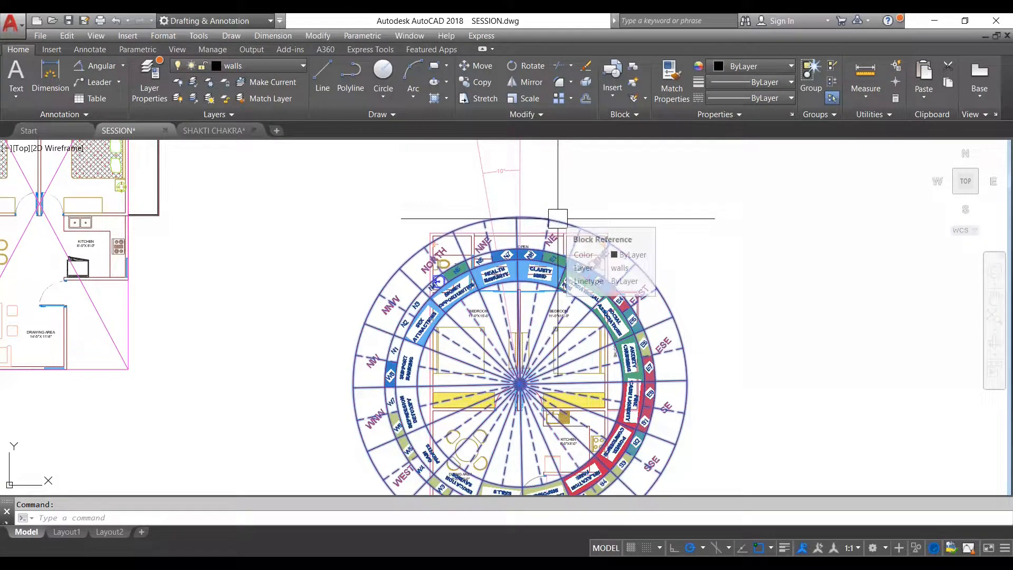
key(Escape)
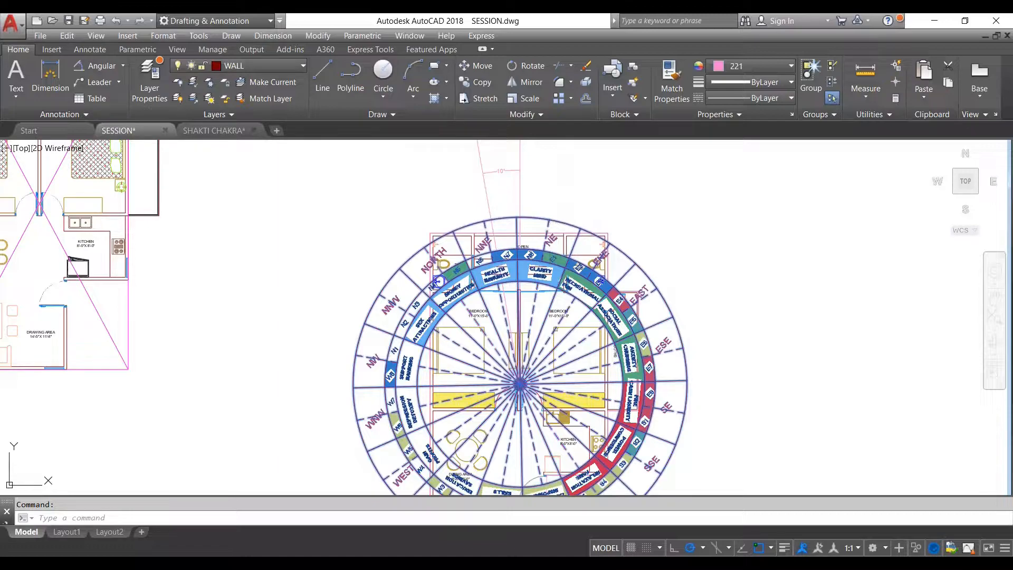
click(578, 221)
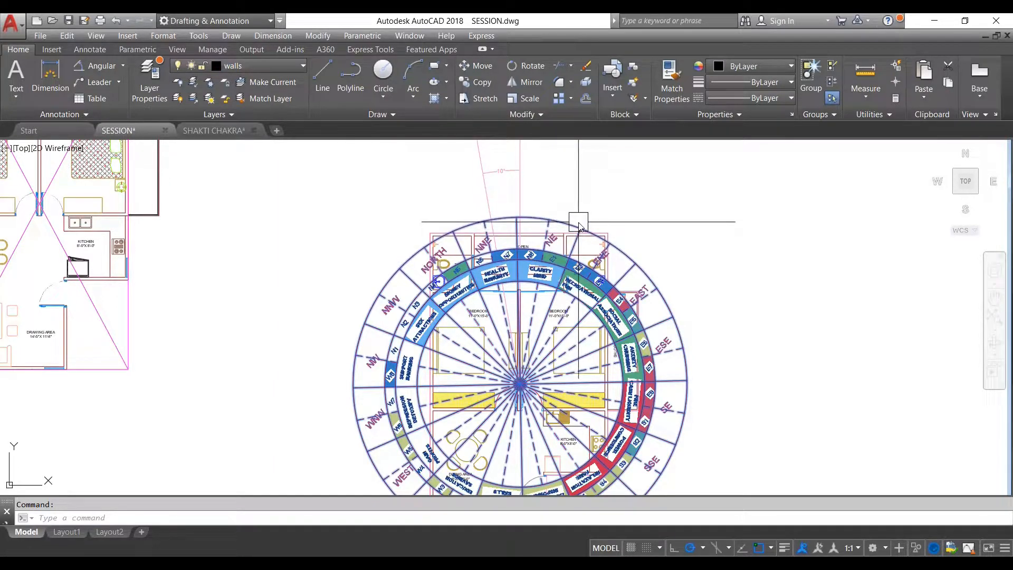
text(RO)
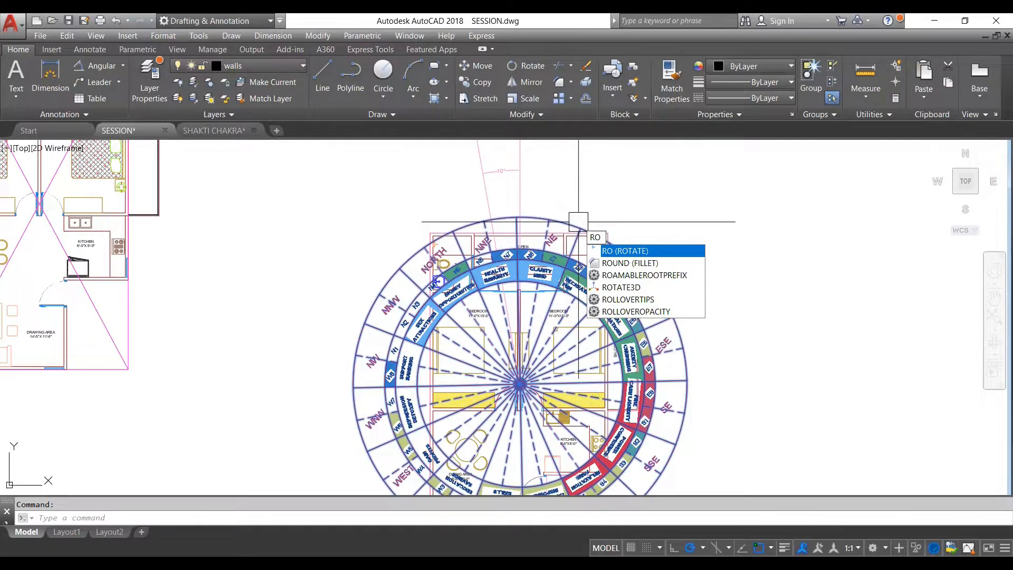
key(Return)
scroll(522, 387, up, 5)
click(507, 371)
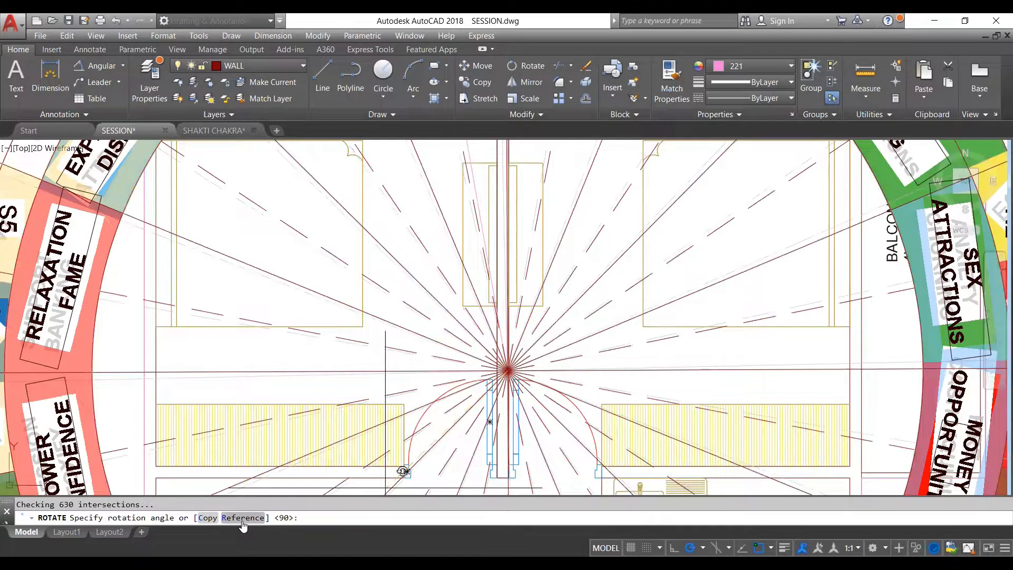
click(243, 518)
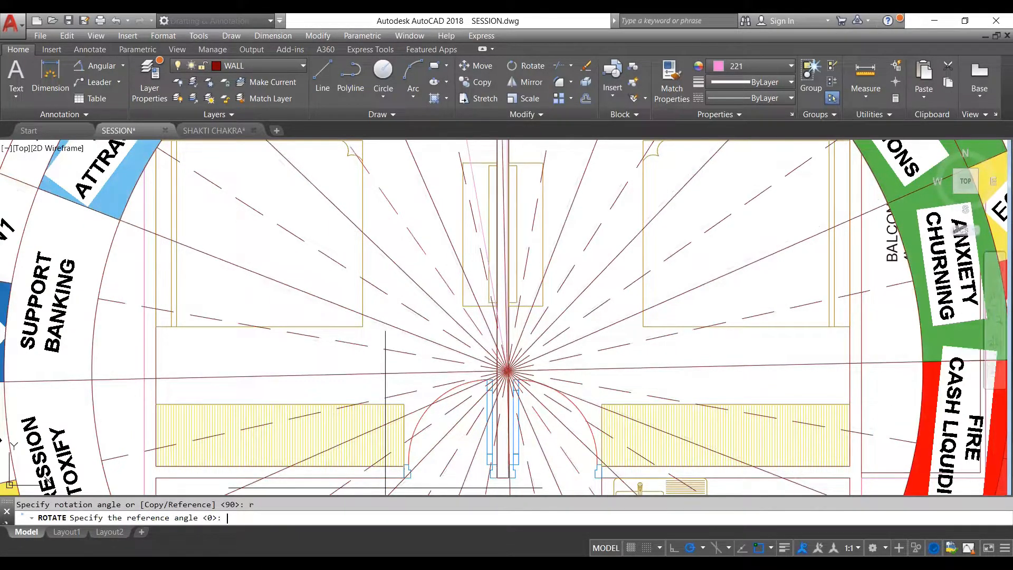
scroll(506, 371, up, 5)
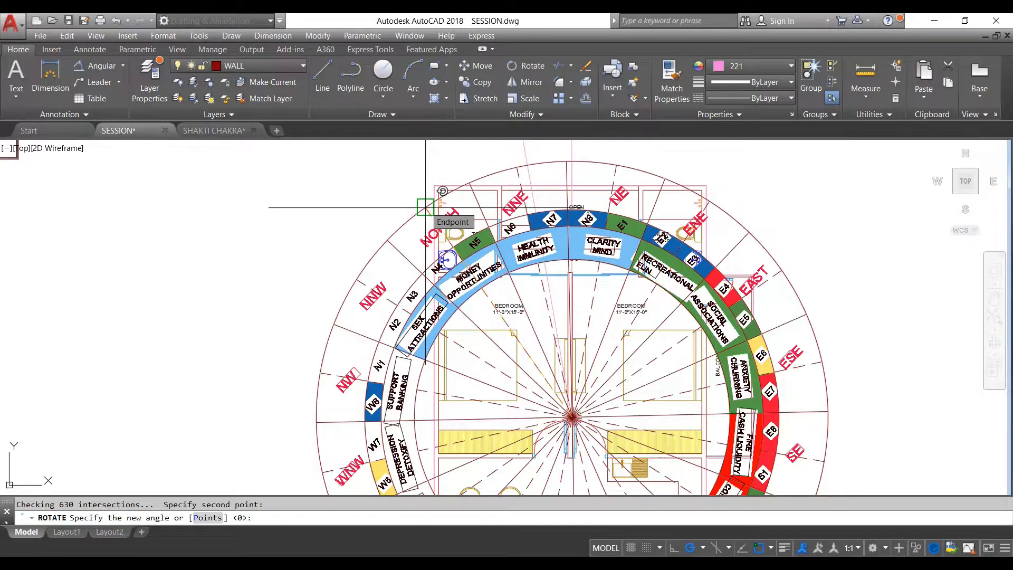
click(425, 207)
- Examine the rotated wheel's NORTH line against the tilted north line and the directions falling on the plan's rooms
scroll(493, 380, up, 5)
scroll(527, 271, down, 4)
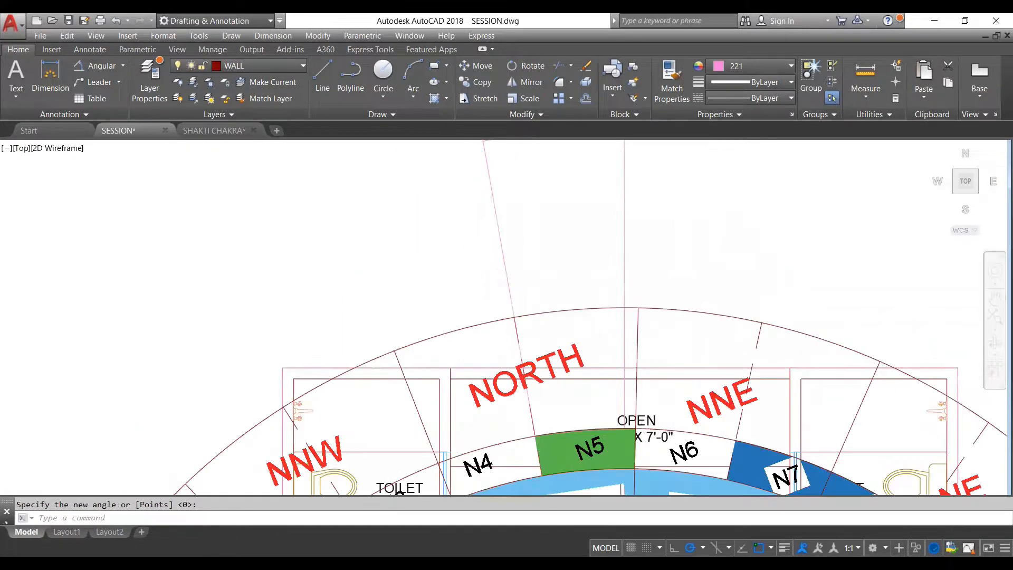
scroll(528, 274, down, 2)
key(Escape)
scroll(580, 227, down, 3)
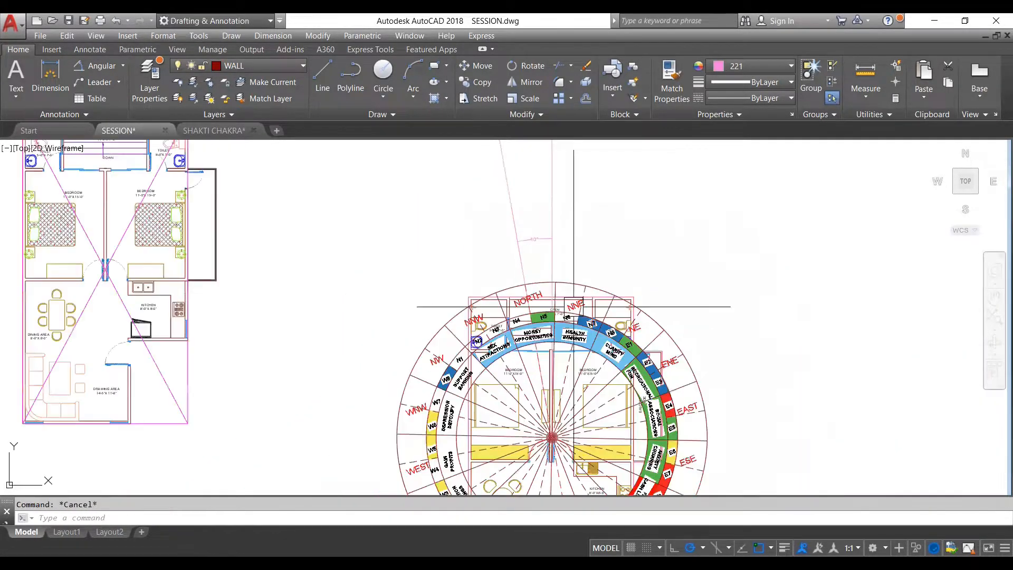
scroll(561, 251, up, 4)
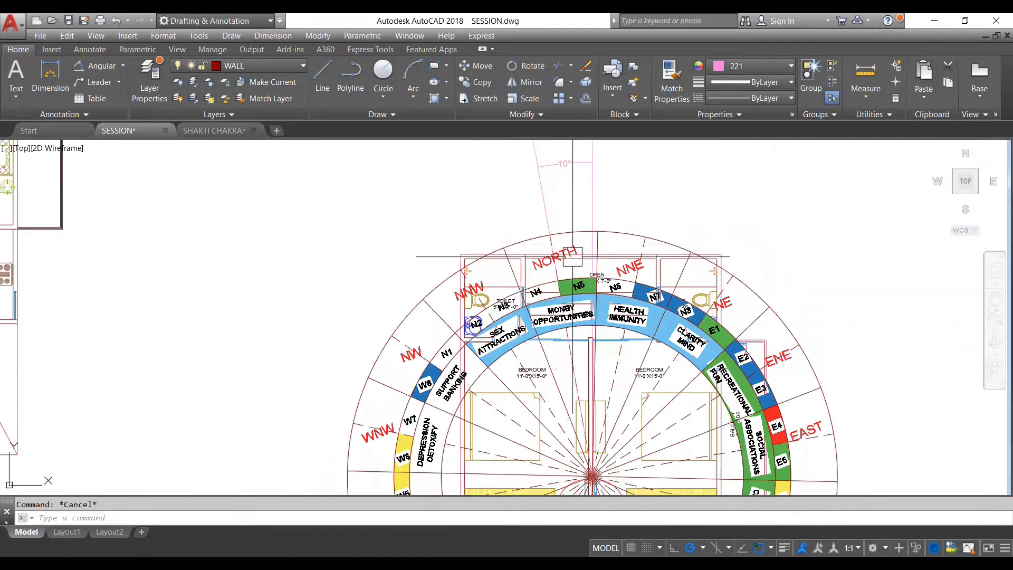
scroll(586, 286, down, 3)
scroll(586, 286, up, 3)
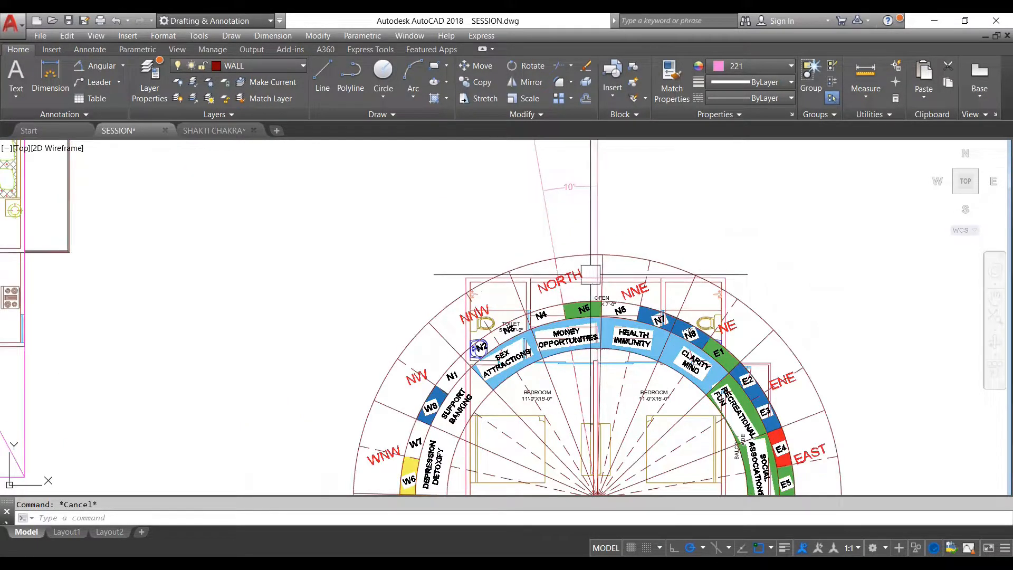
scroll(569, 250, up, 2)
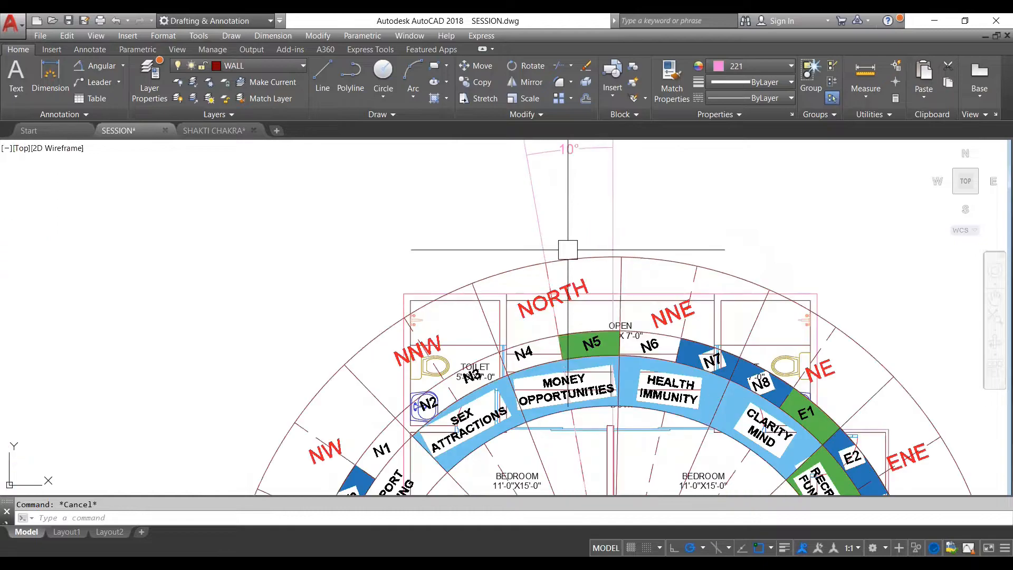
scroll(585, 233, down, 3)
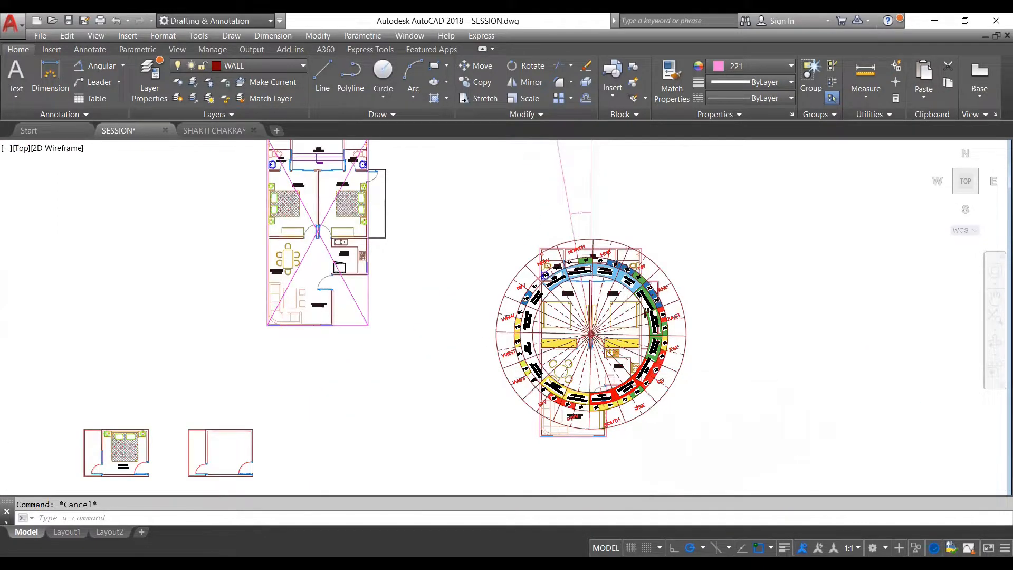
scroll(627, 378, up, 2)
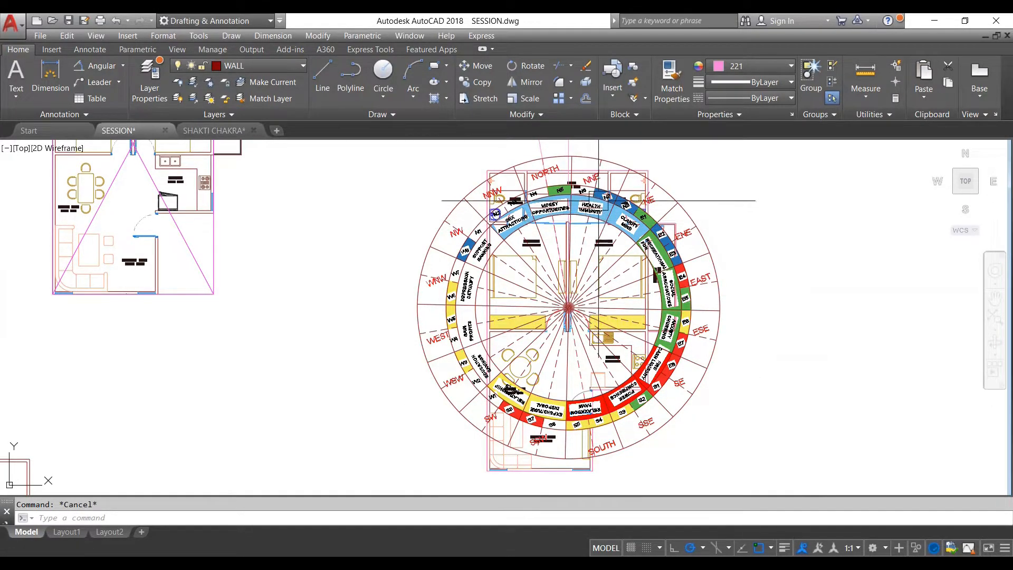
- Undo the wheel's rotation and its move onto the traced plan's centre
scroll(598, 204, up, 5)
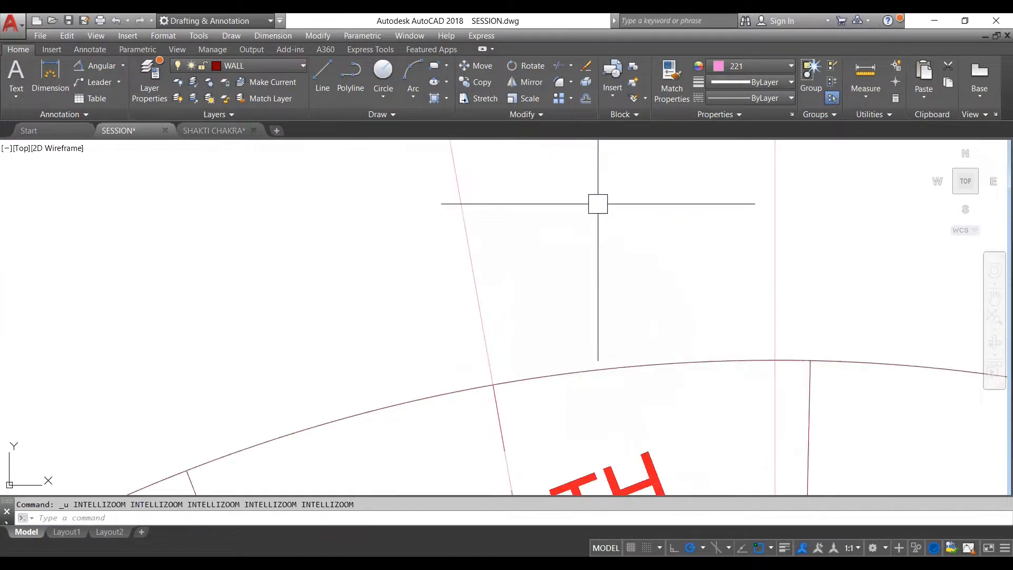
scroll(597, 204, down, 5)
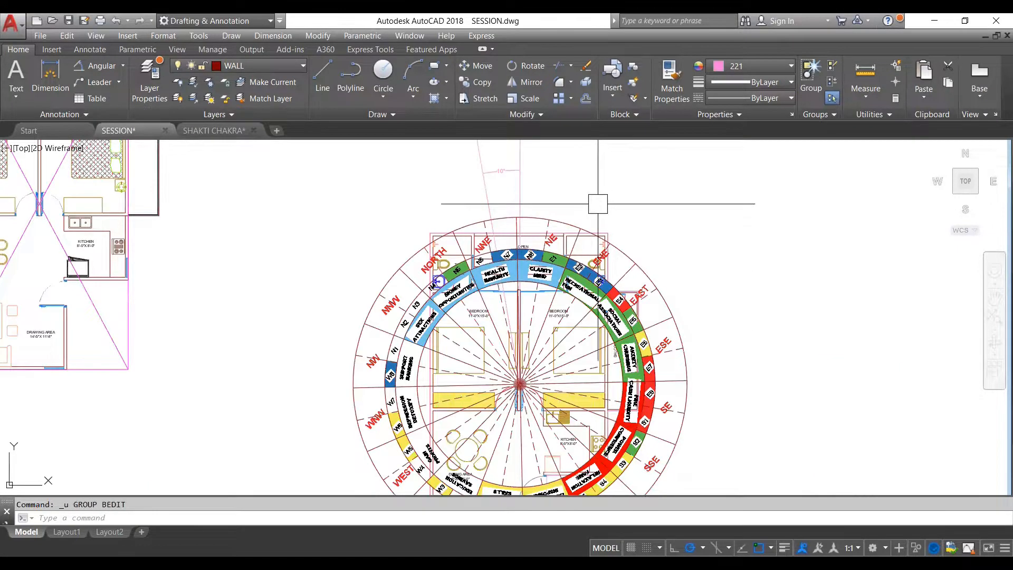
scroll(521, 222, up, 5)
scroll(517, 227, down, 3)
scroll(662, 315, down, 10)
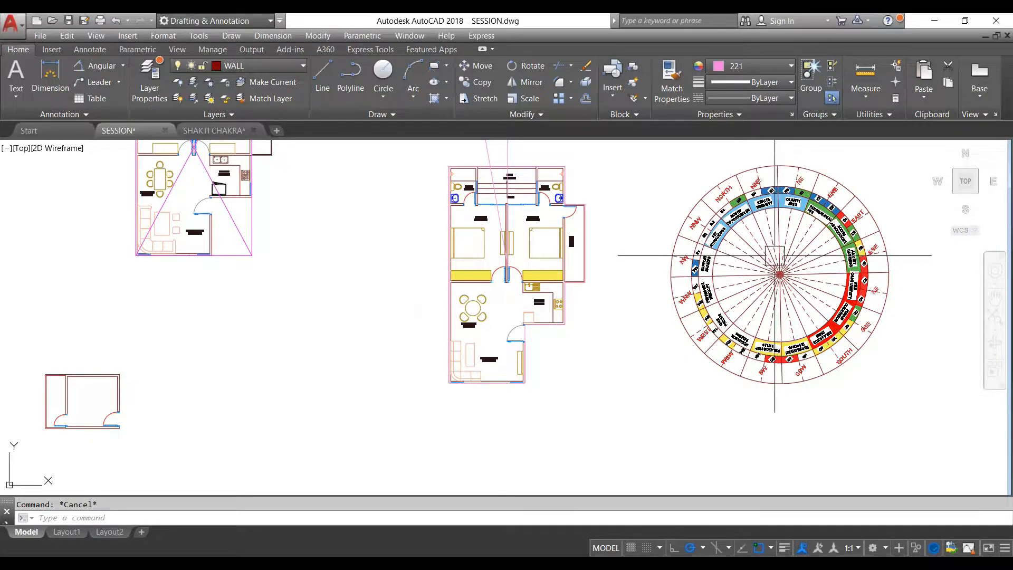
- Move the separate wheel from its centre point onto the traced plan's geometric center, where the vertical and tilted lines meet
scroll(776, 259, up, 2)
scroll(774, 281, up, 2)
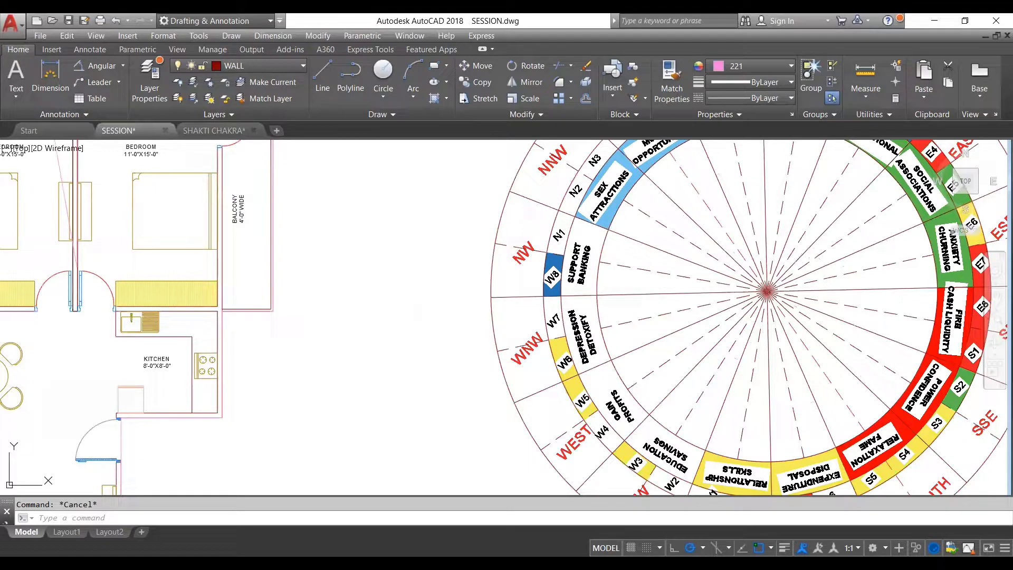
click(786, 286)
scroll(775, 298, down, 5)
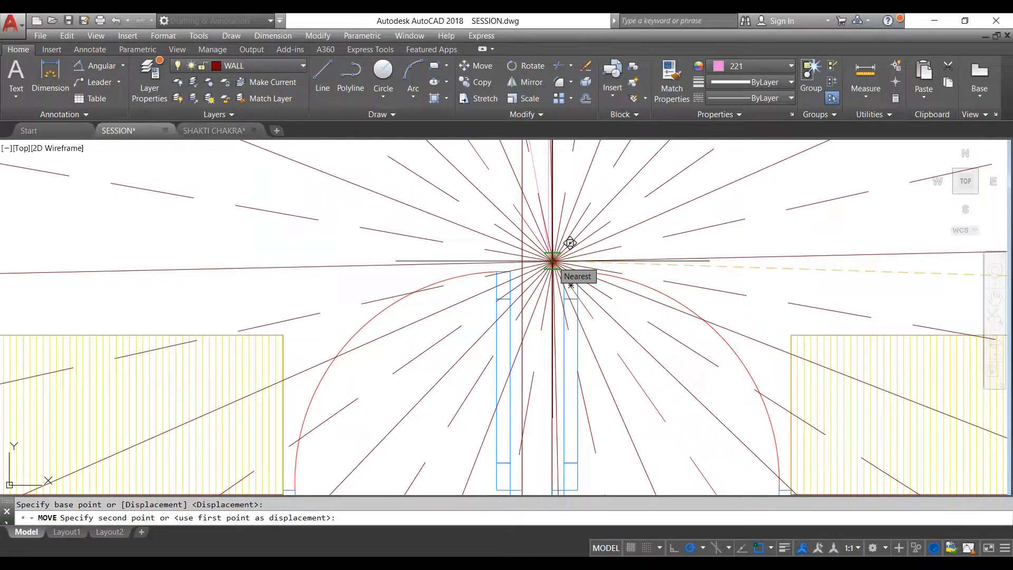
scroll(556, 218, up, 5)
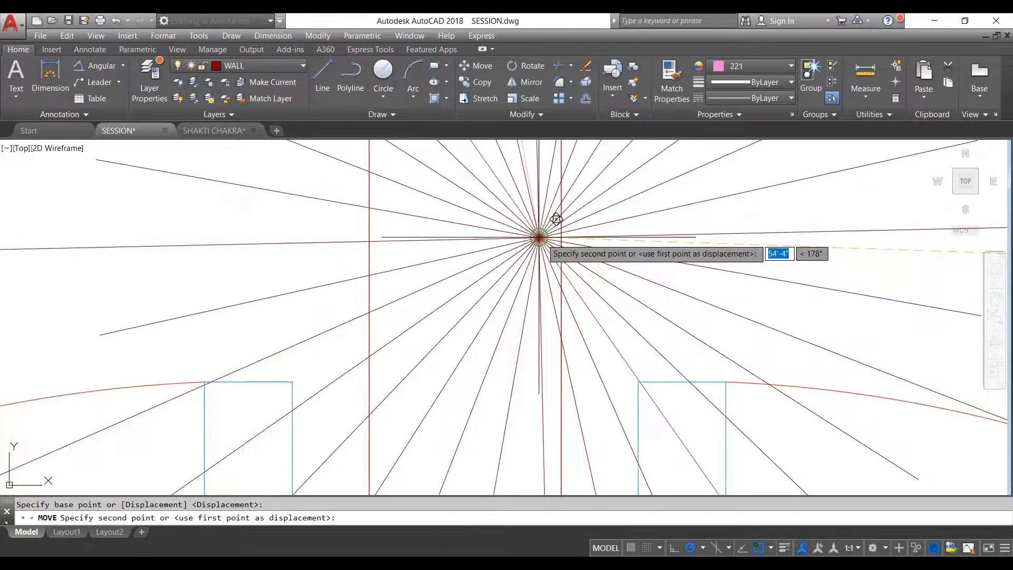
click(539, 237)
scroll(547, 267, down, 8)
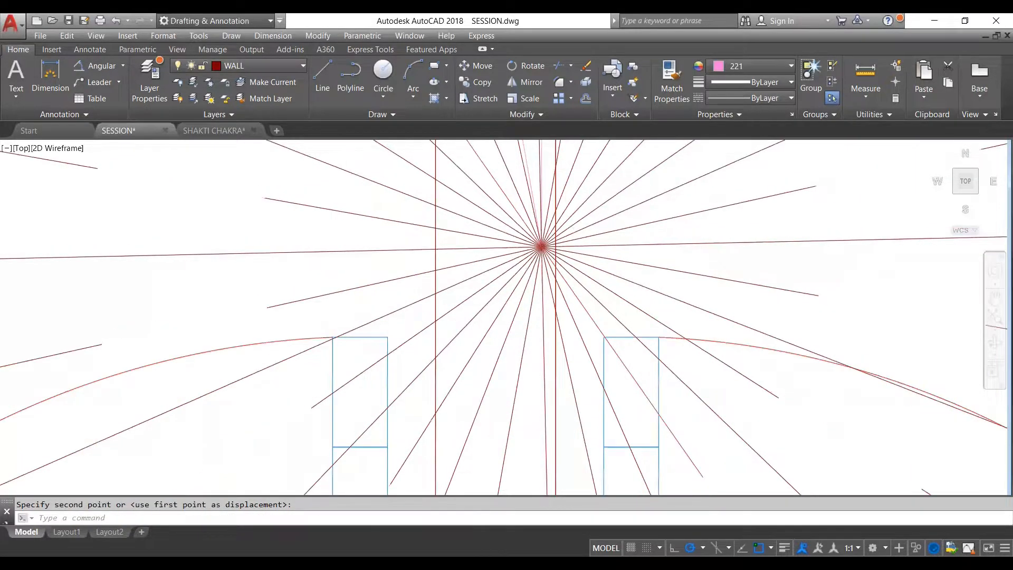
scroll(547, 264, down, 10)
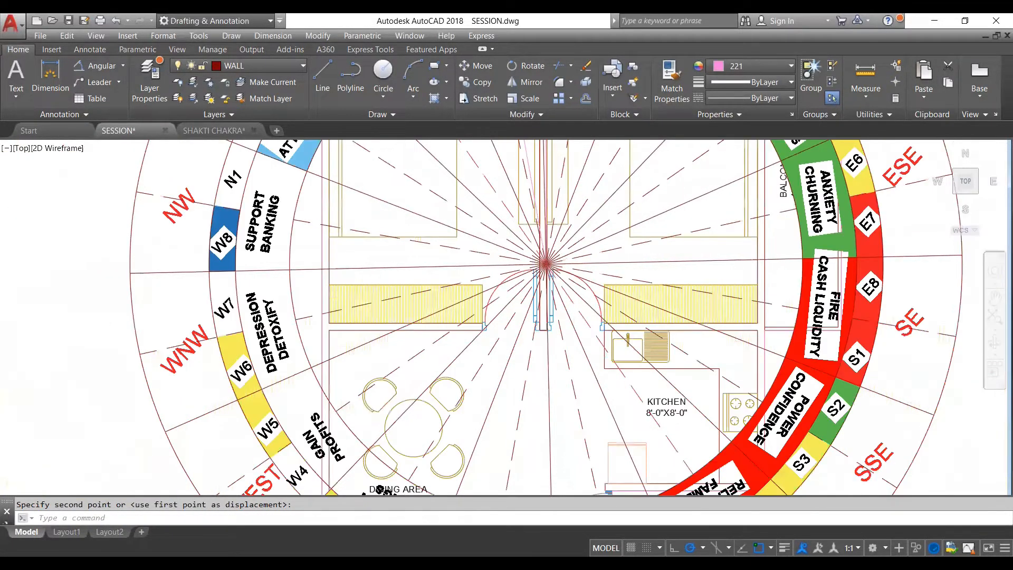
scroll(547, 243, up, 4)
key(Escape)
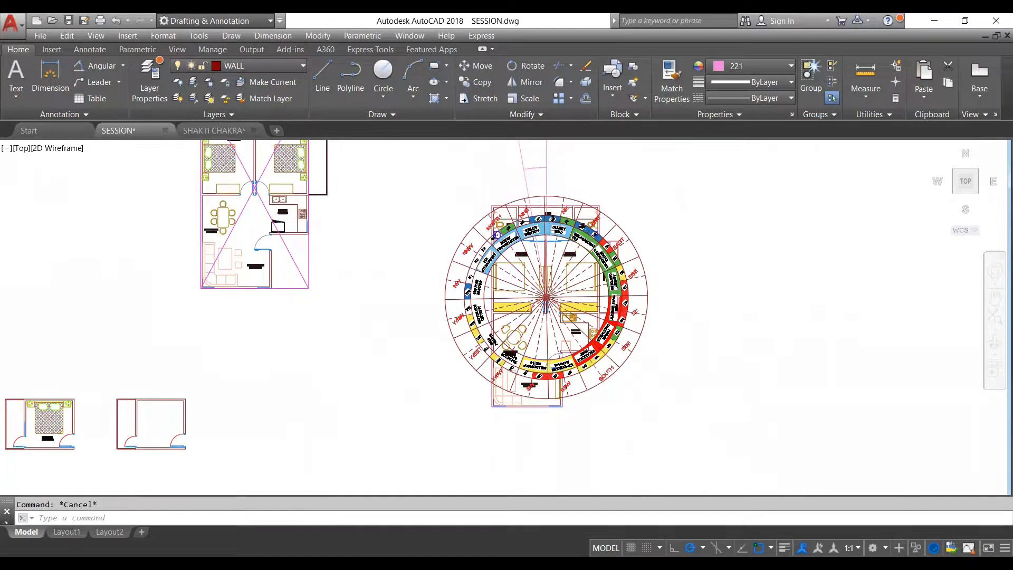
- Check the repositioned wheel's NORTH line against the tilted 10° north line above the traced plan
scroll(538, 216, up, 3)
scroll(536, 311, down, 5)
scroll(538, 267, up, 8)
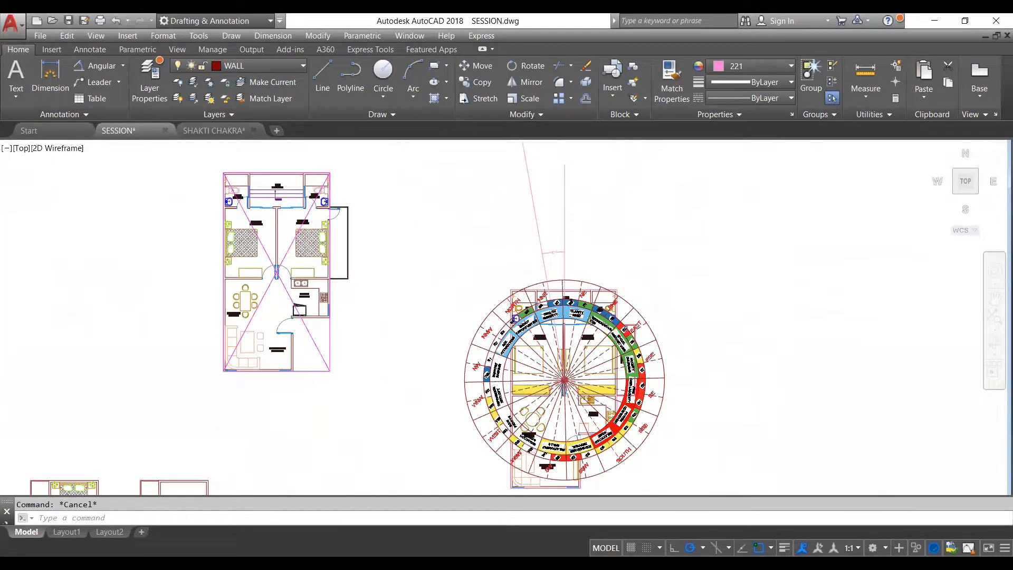
scroll(453, 322, up, 2)
scroll(454, 321, down, 3)
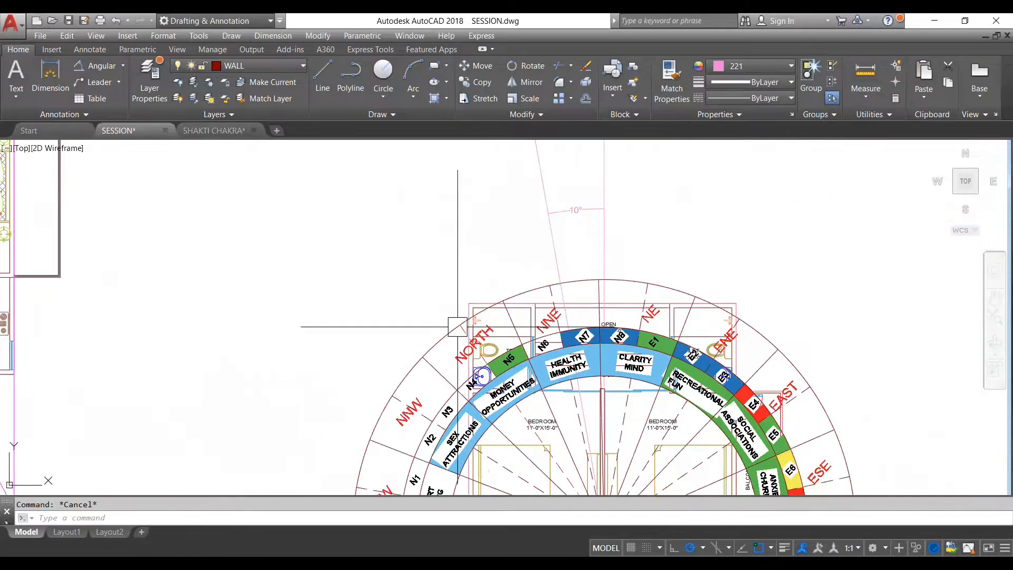
click(549, 234)
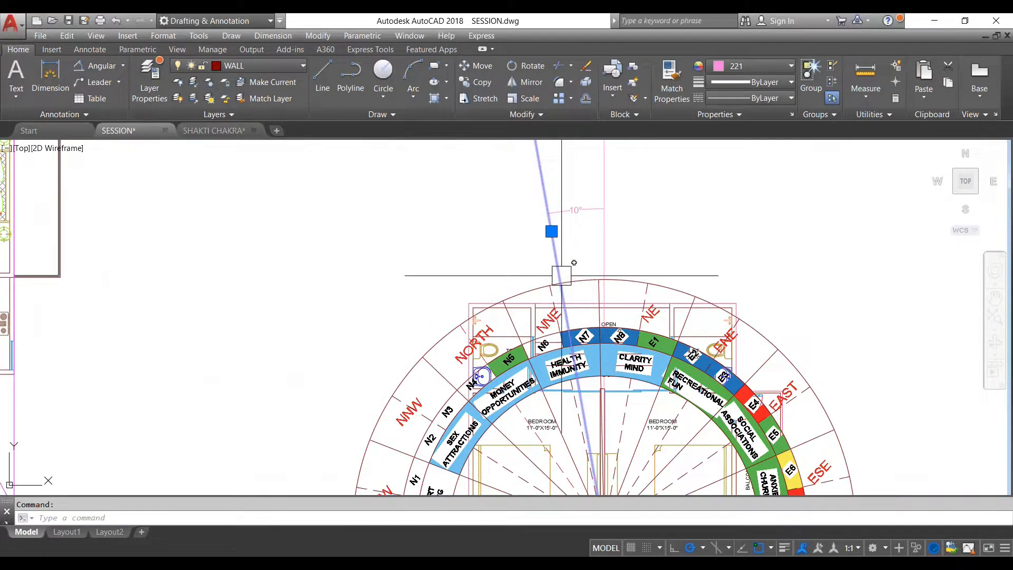
key(Escape)
scroll(540, 266, down, 4)
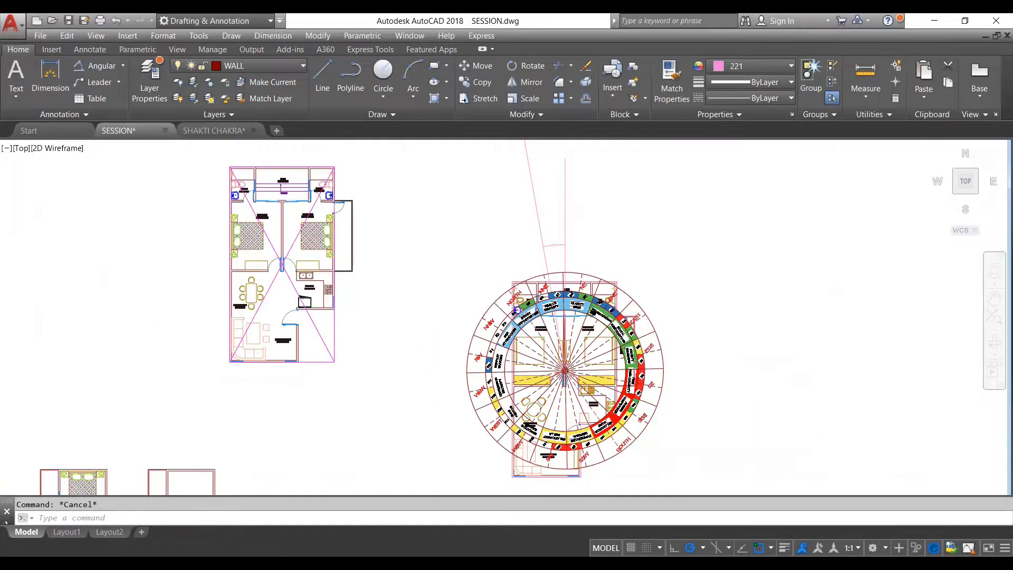
scroll(510, 306, up, 2)
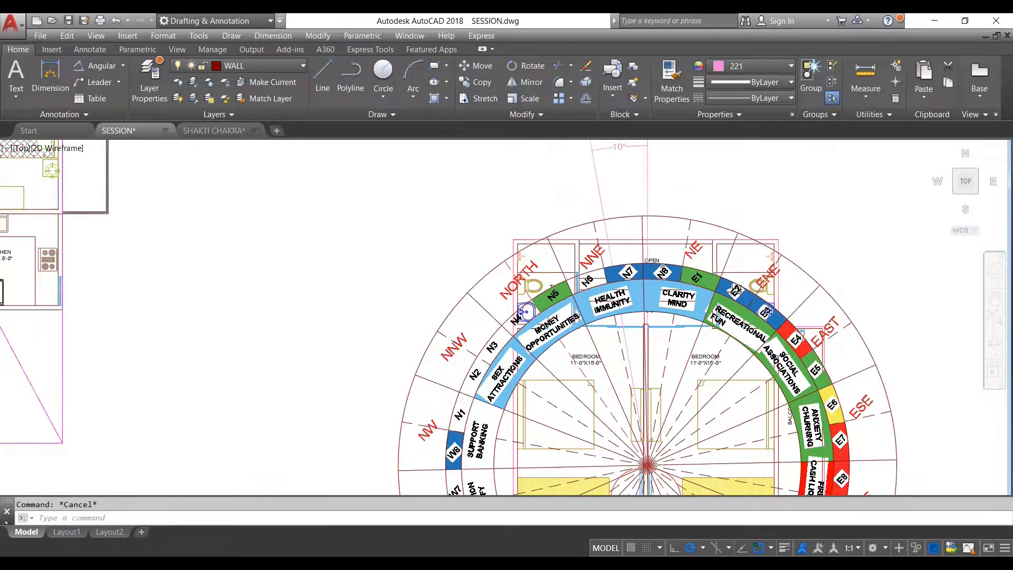
scroll(516, 187, down, 2)
- Rotate the wheel about its centre by reference, from its NORTH line to the tilted 10° north line
click(576, 236)
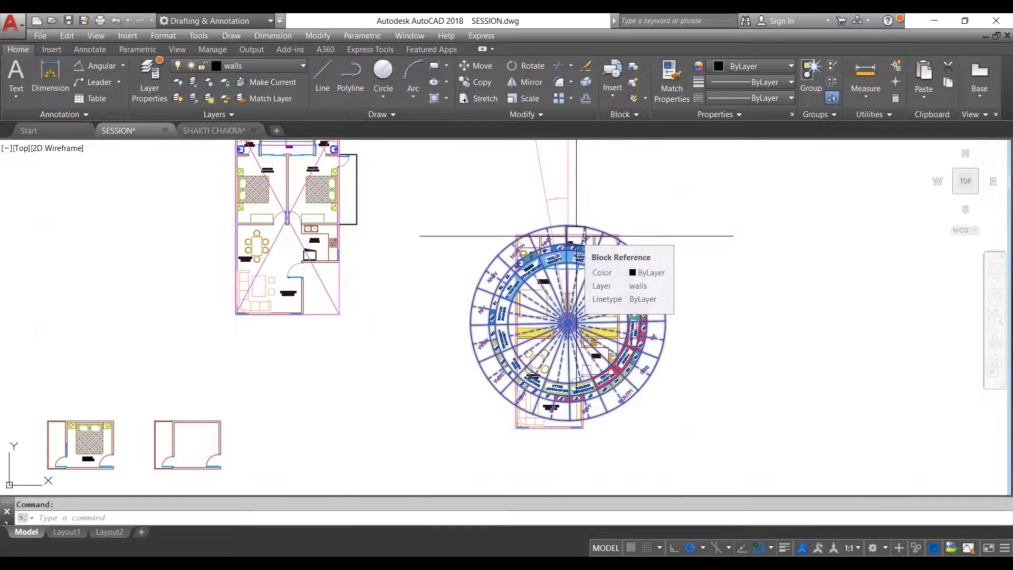
text(RO)
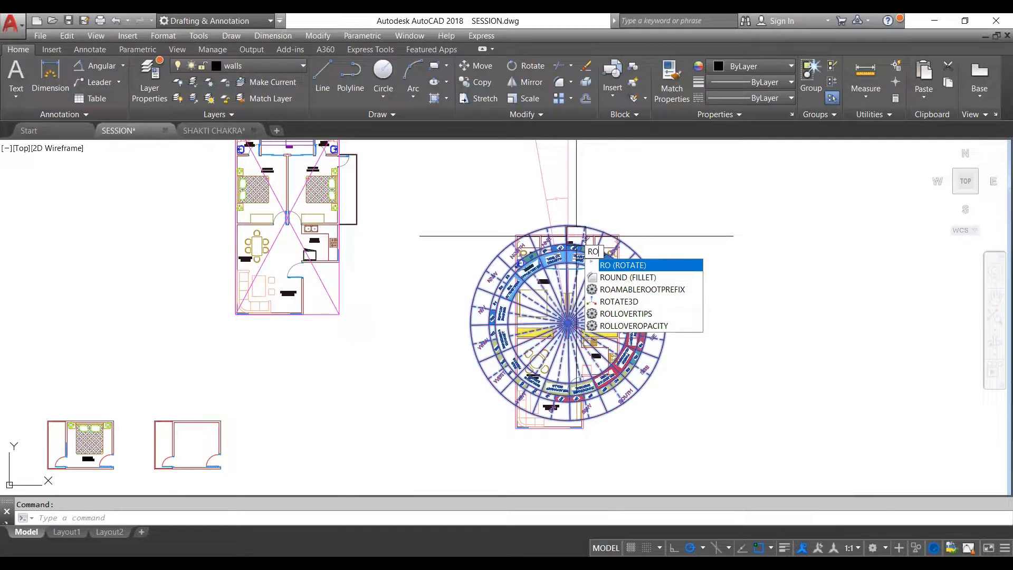
key(Return)
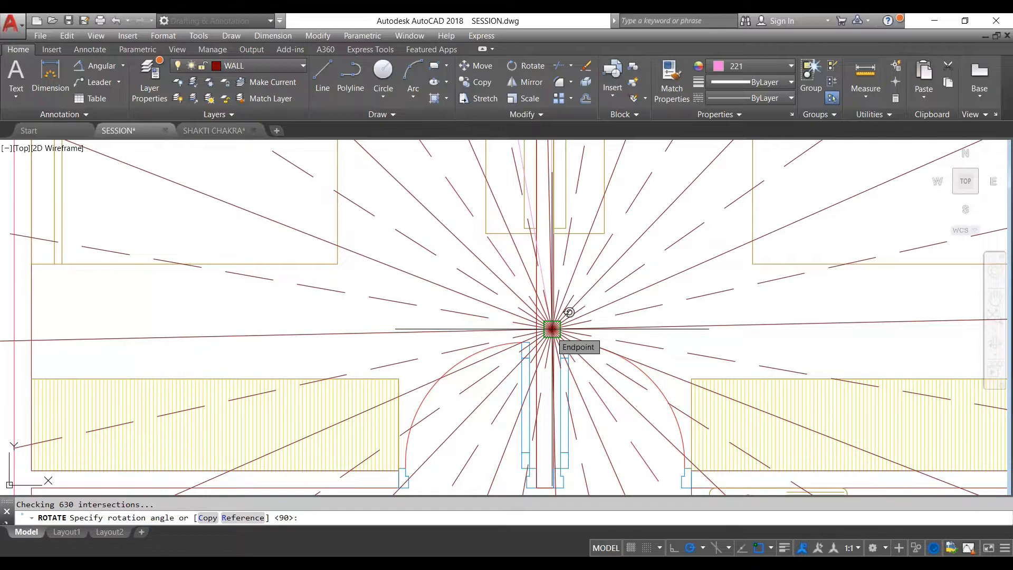
text(r)
key(Return)
click(552, 328)
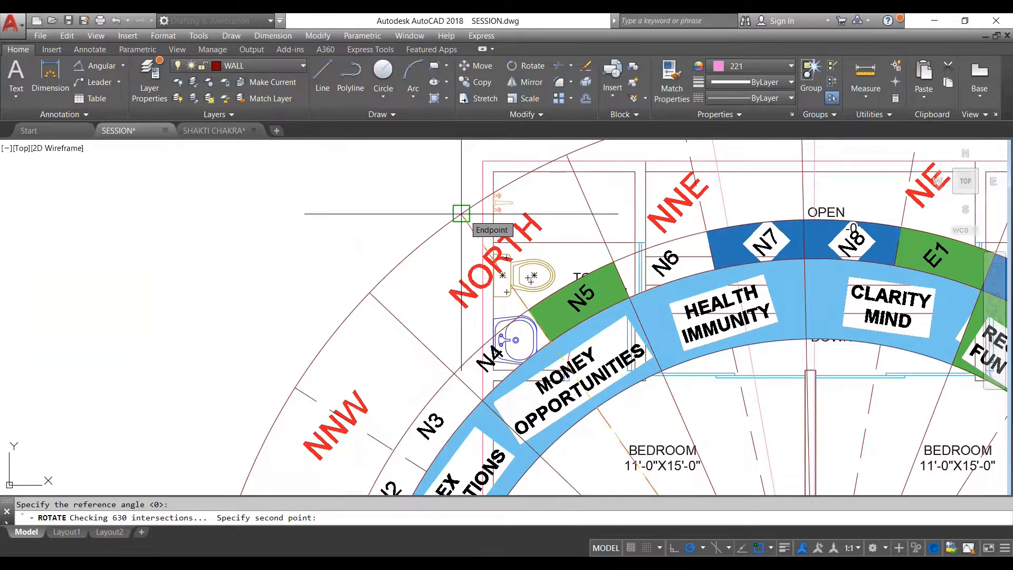
click(461, 214)
scroll(475, 200, down, 5)
scroll(493, 191, up, 2)
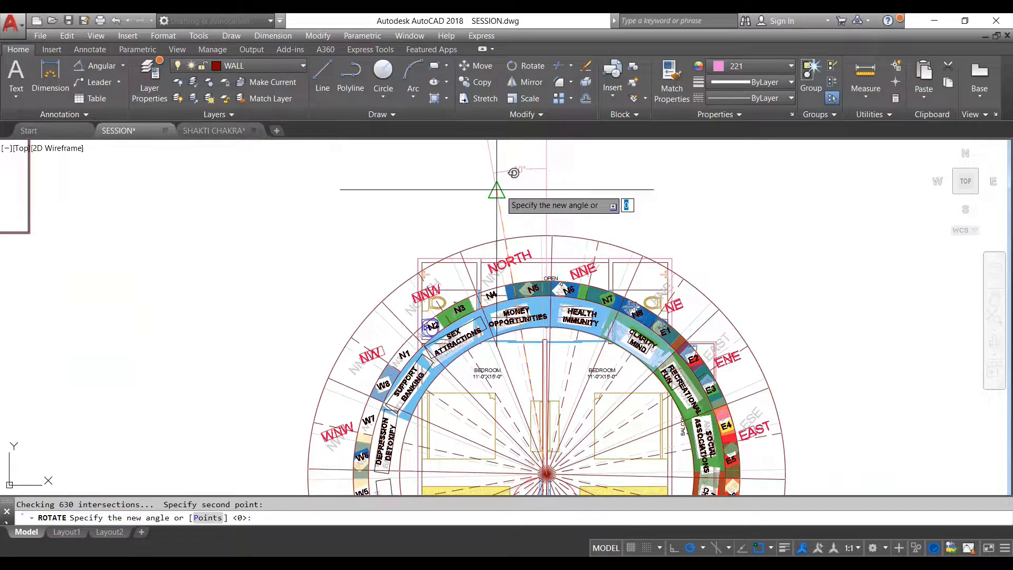
scroll(515, 226, up, 5)
click(515, 220)
scroll(517, 228, down, 6)
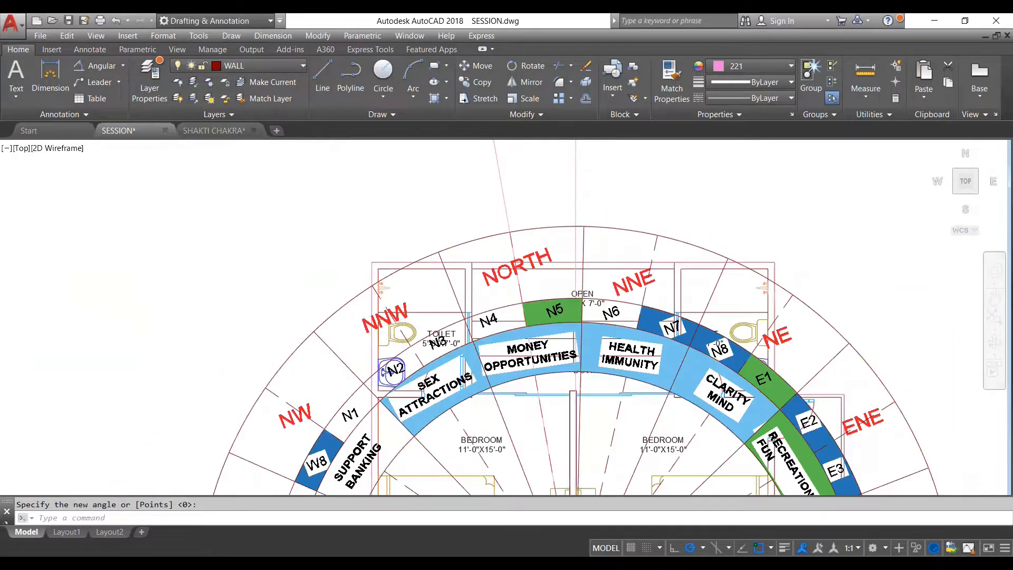
key(Escape)
- Examine the rotated wheel's NORTH line against the tilted 10° north line and how the wheel's rings overlap the plan
scroll(518, 228, up, 3)
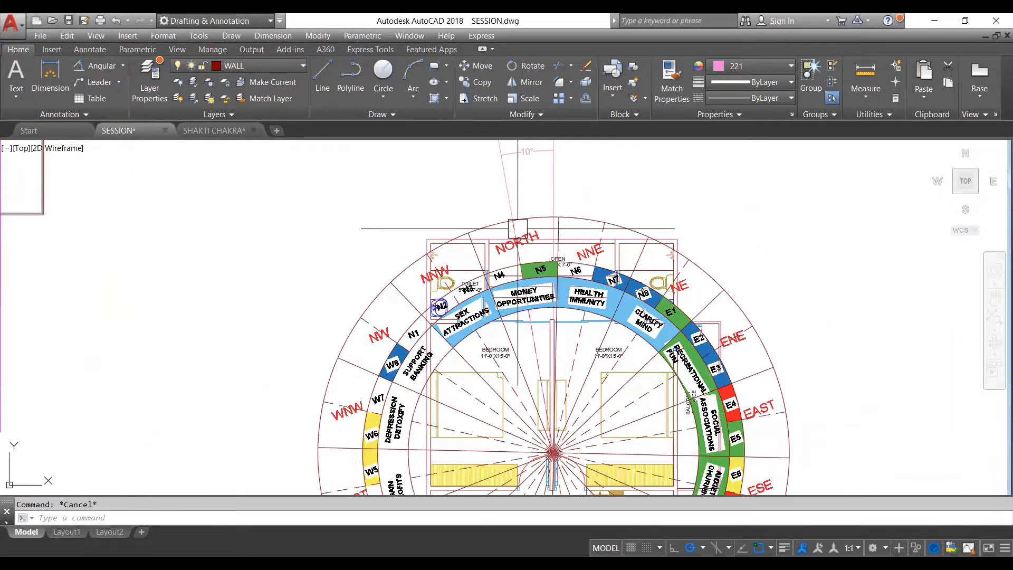
scroll(517, 228, up, 3)
scroll(528, 232, down, 3)
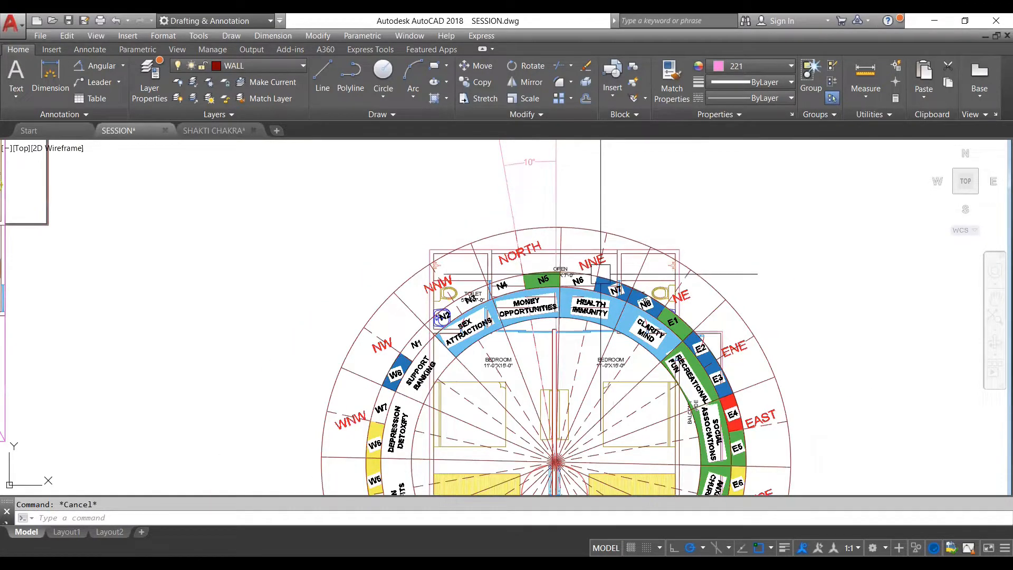
scroll(552, 200, down, 3)
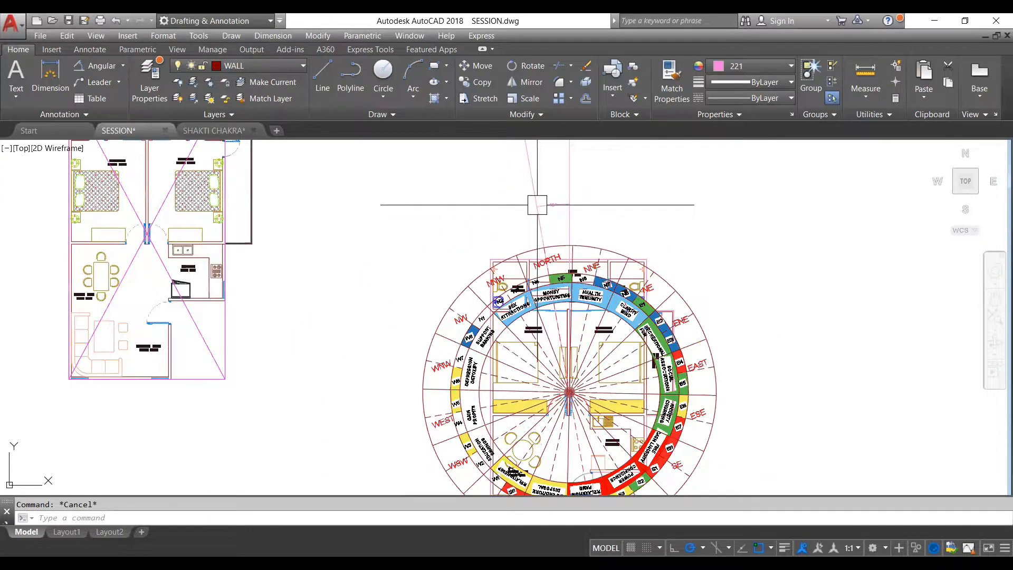
scroll(537, 205, up, 3)
scroll(537, 204, up, 3)
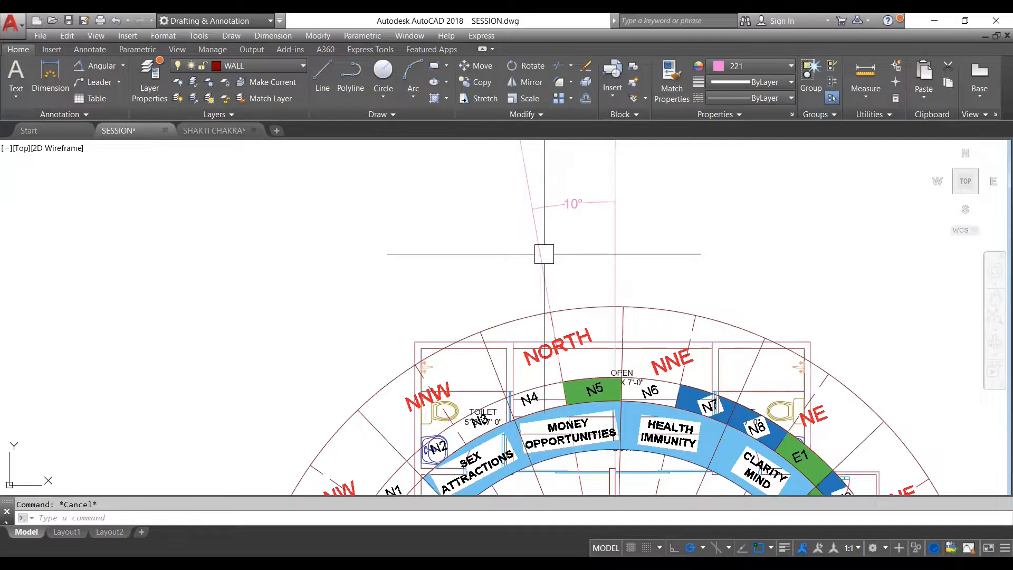
scroll(572, 251, down, 3)
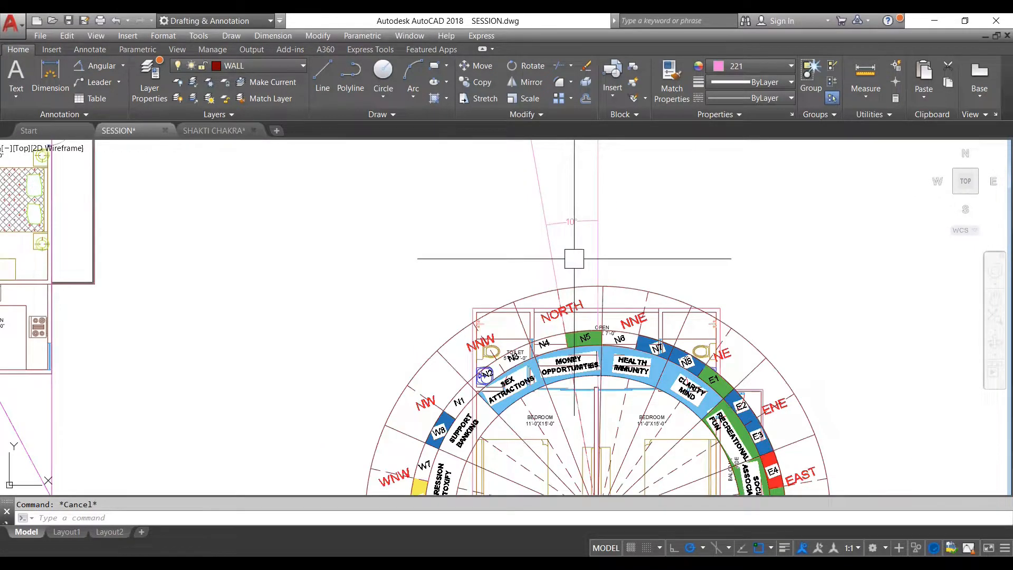
scroll(581, 257, down, 2)
scroll(605, 405, up, 3)
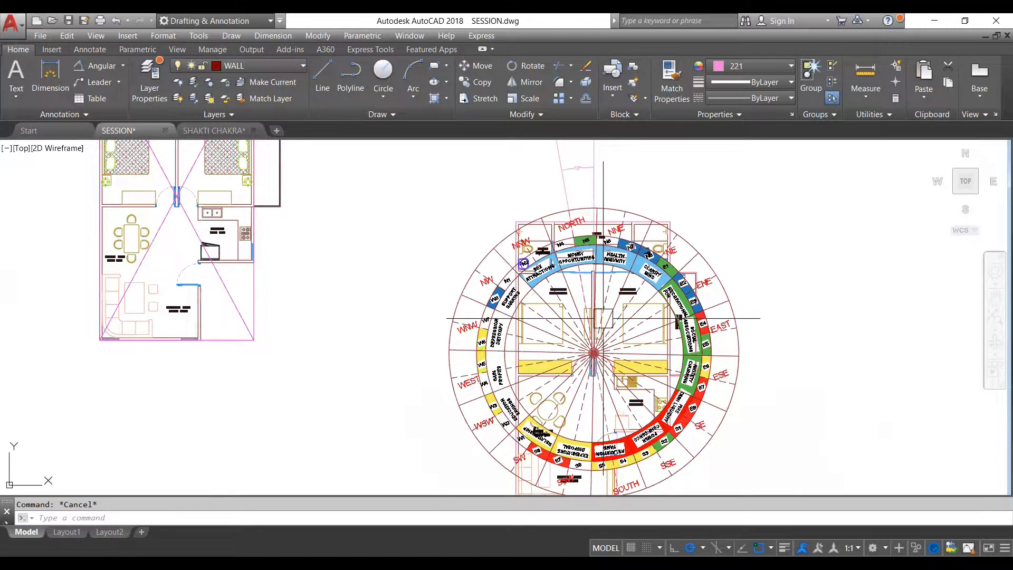
click(694, 244)
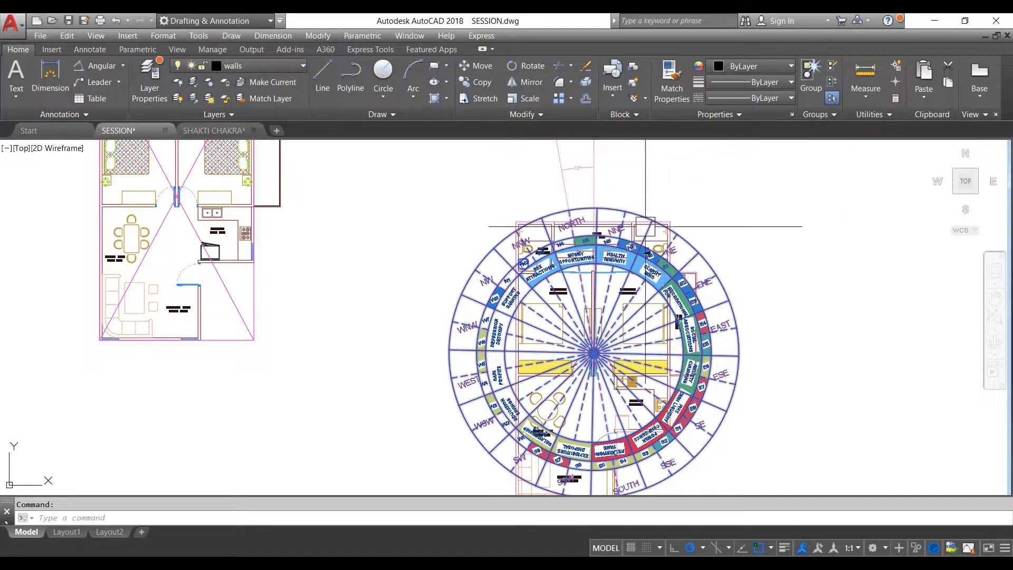
scroll(638, 248, down, 2)
scroll(637, 228, up, 2)
key(Escape)
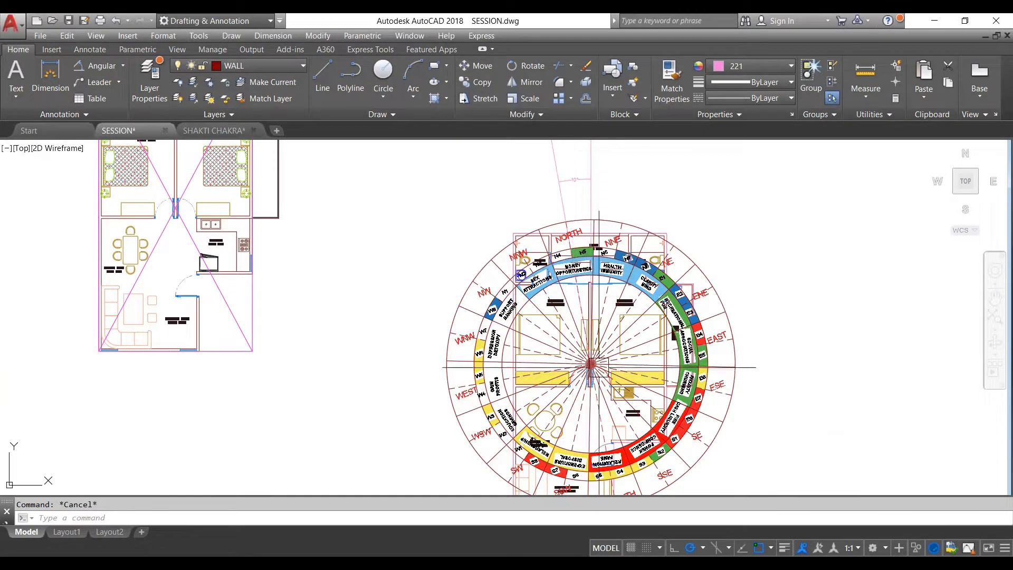
scroll(577, 264, down, 2)
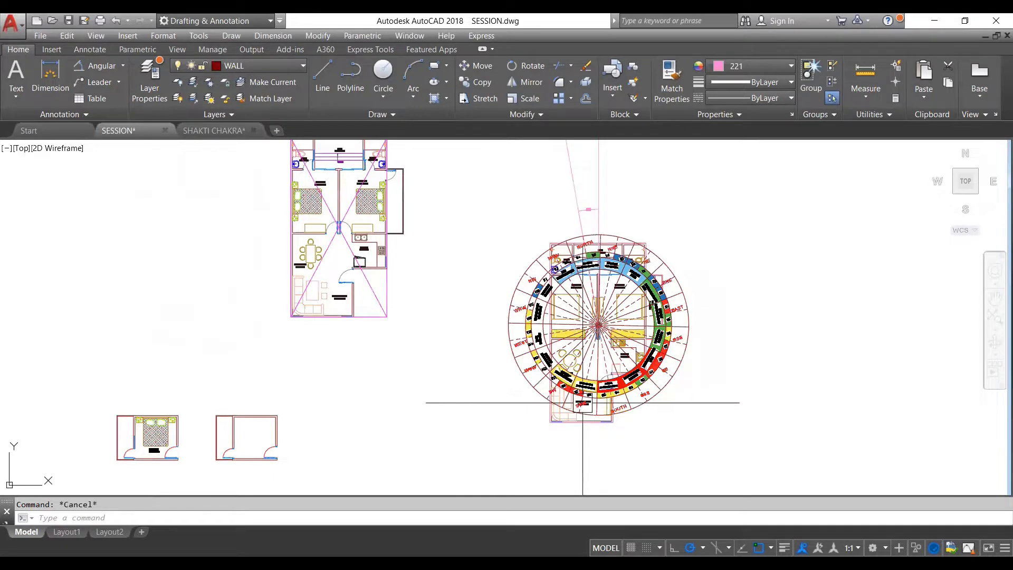
scroll(629, 251, up, 2)
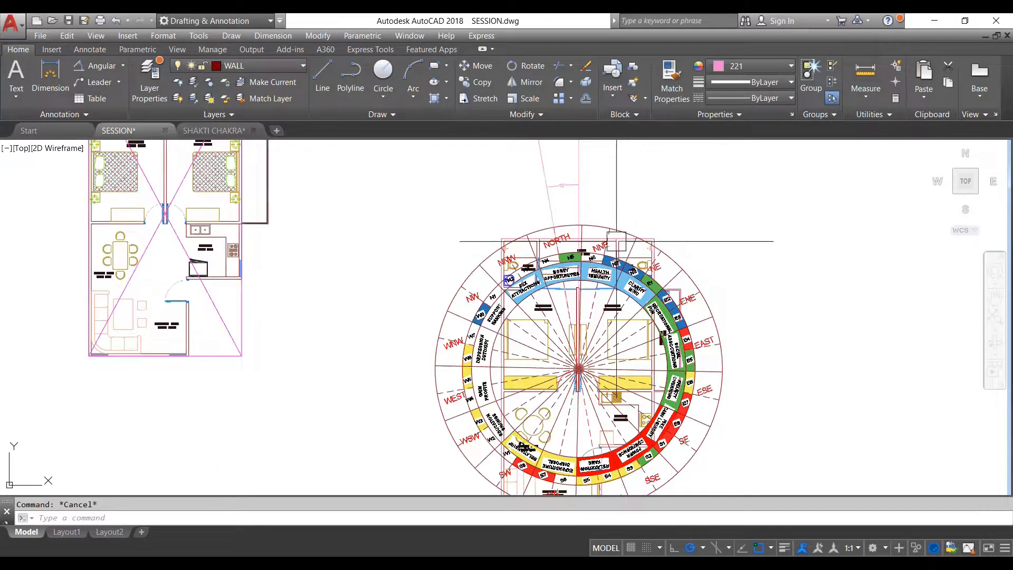
click(600, 224)
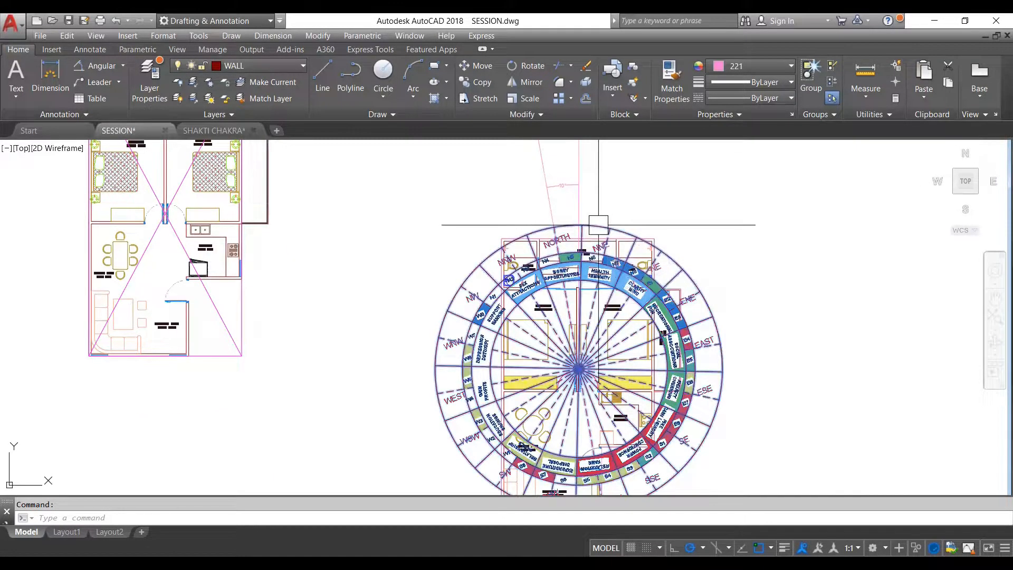
key(Escape)
- Scale the wheel about its centre by reference so the outer edge of its coloured ring reaches the plan's upper wall
click(617, 223)
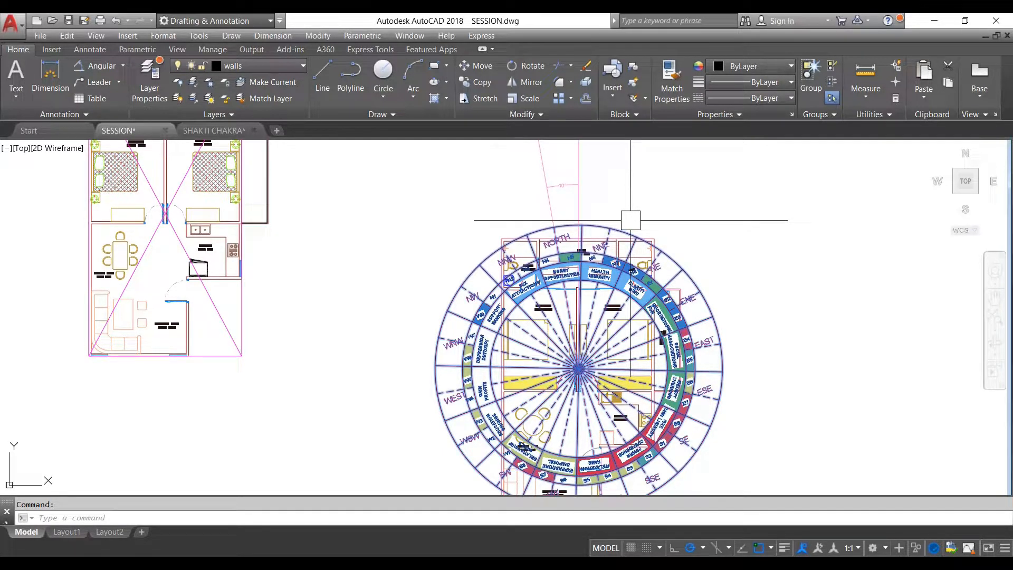
text(sc)
key(Return)
scroll(578, 367, up, 5)
click(572, 402)
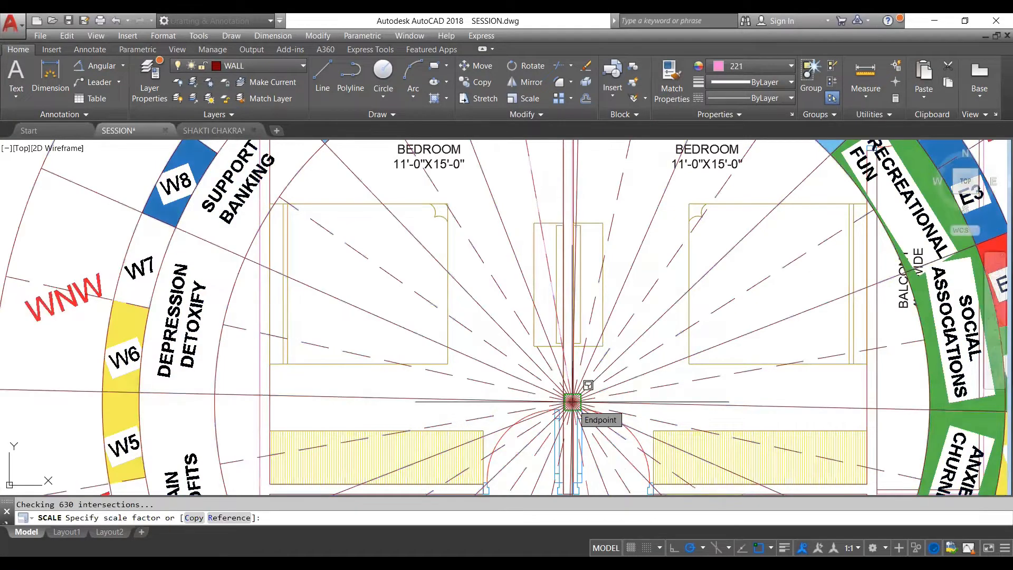
text(r)
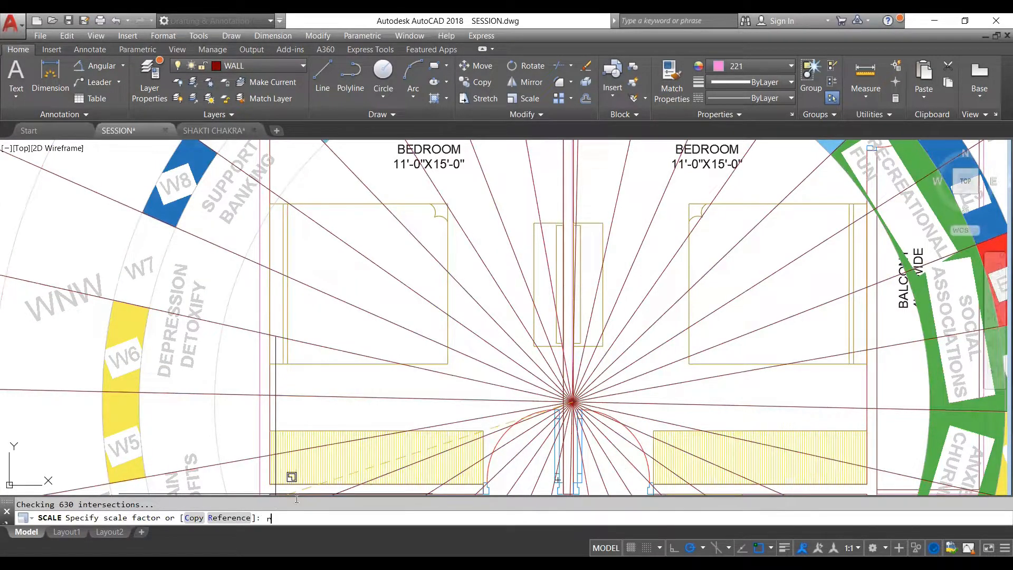
key(Return)
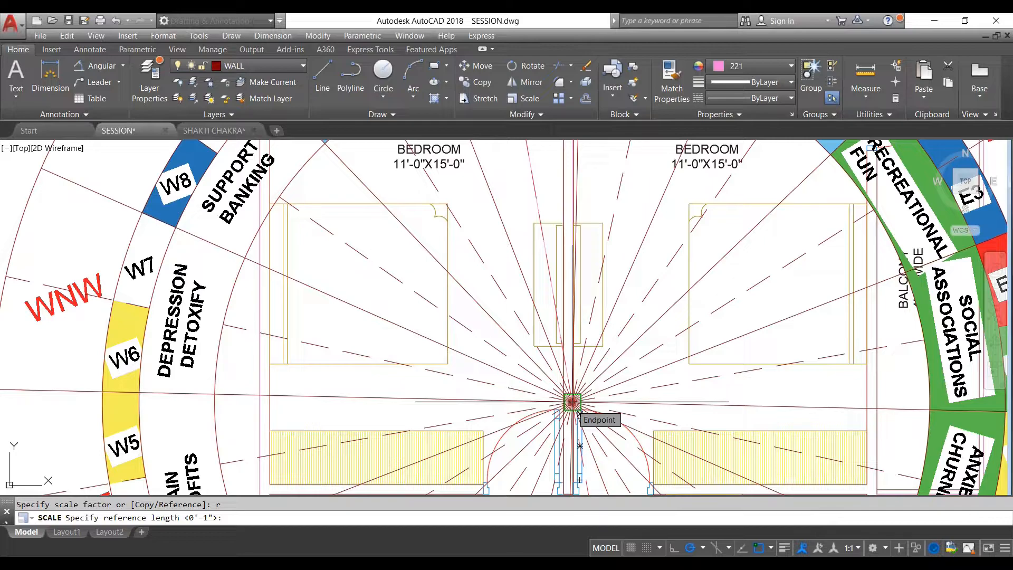
click(572, 401)
scroll(572, 401, down, 5)
scroll(575, 242, up, 5)
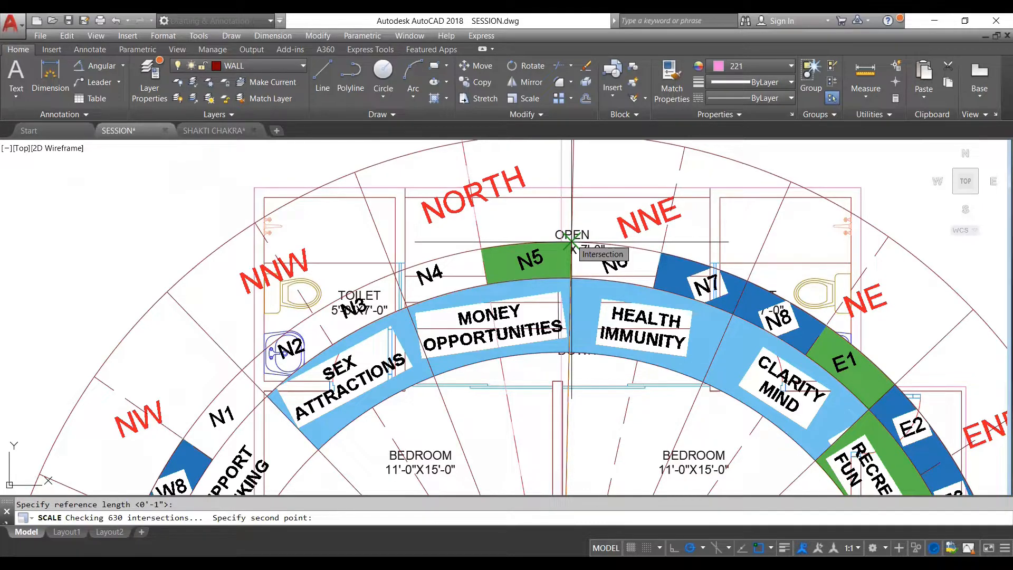
click(572, 242)
scroll(572, 248, down, 8)
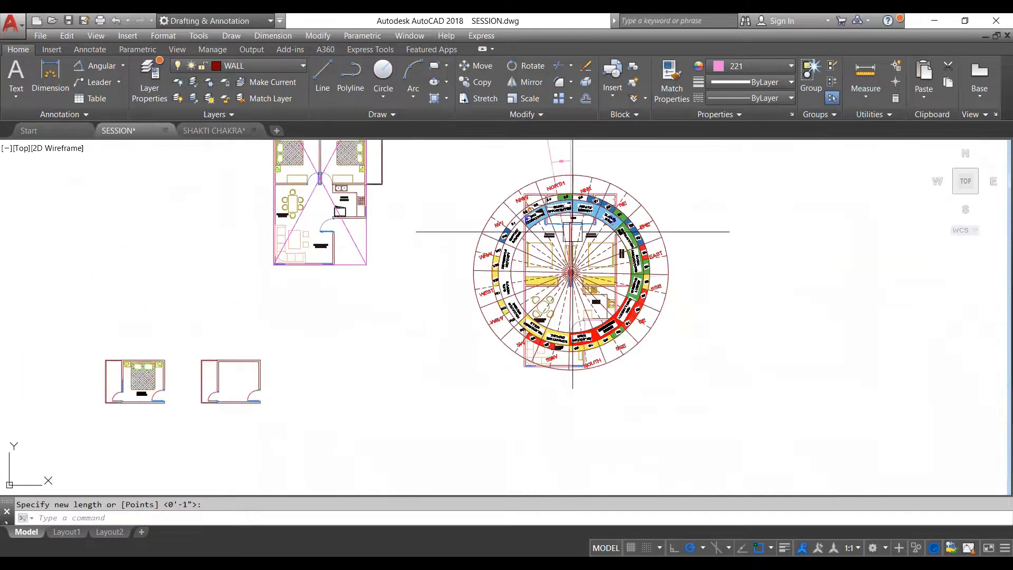
scroll(567, 324, down, 2)
scroll(593, 242, up, 2)
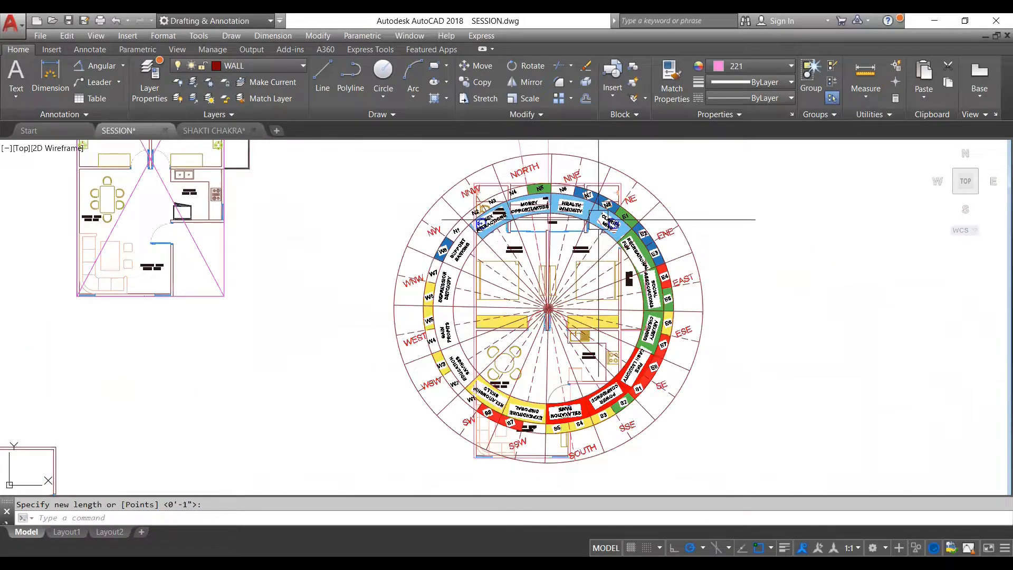
- Enlarge the wheel freehand about its centre until the whole floor plan fits inside its inner ring
click(598, 219)
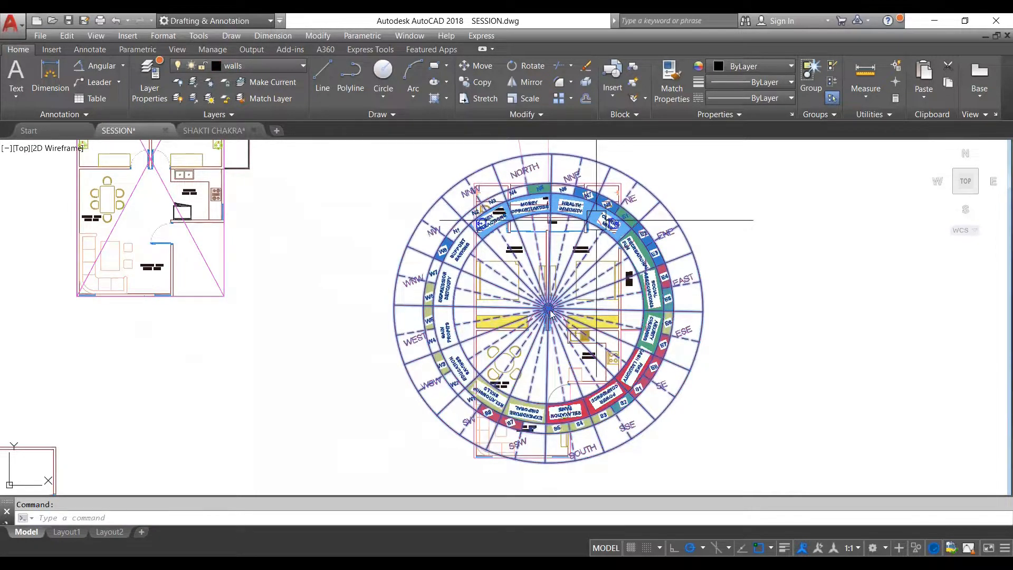
click(597, 220)
text(sc)
key(Return)
click(548, 308)
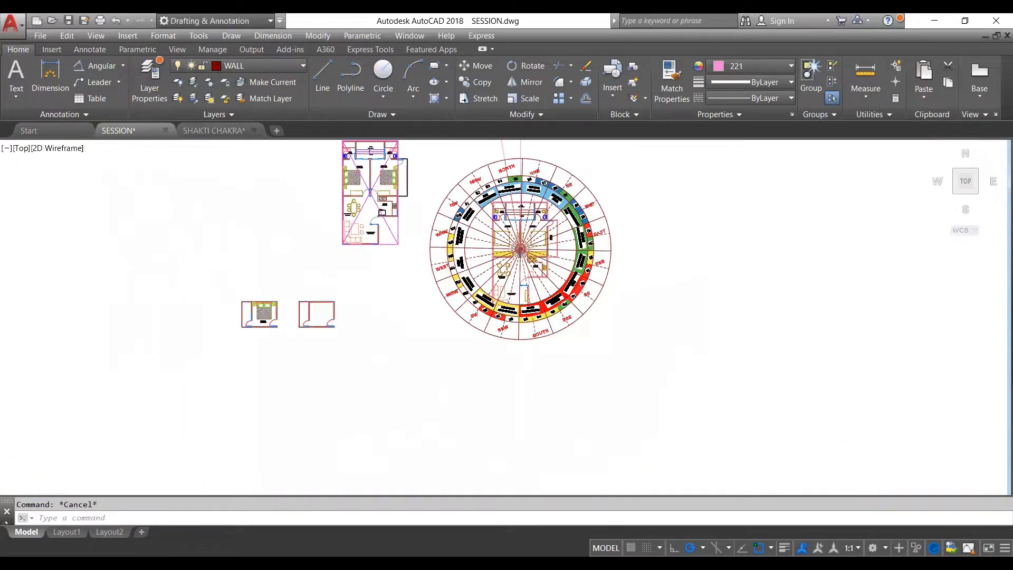
scroll(518, 292, up, 4)
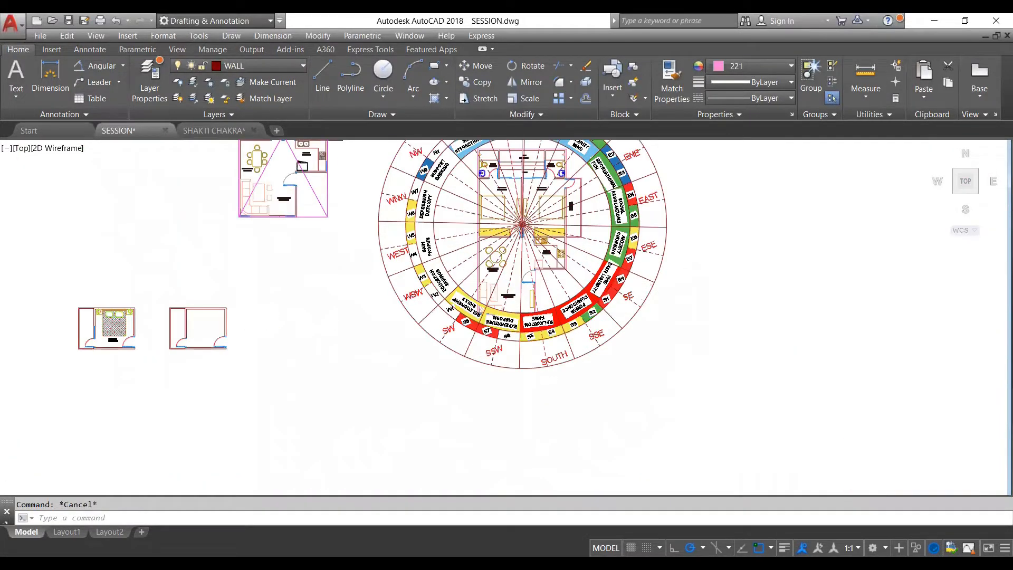
scroll(521, 301, down, 4)
middle_drag(523, 306, 497, 349)
scroll(532, 275, up, 5)
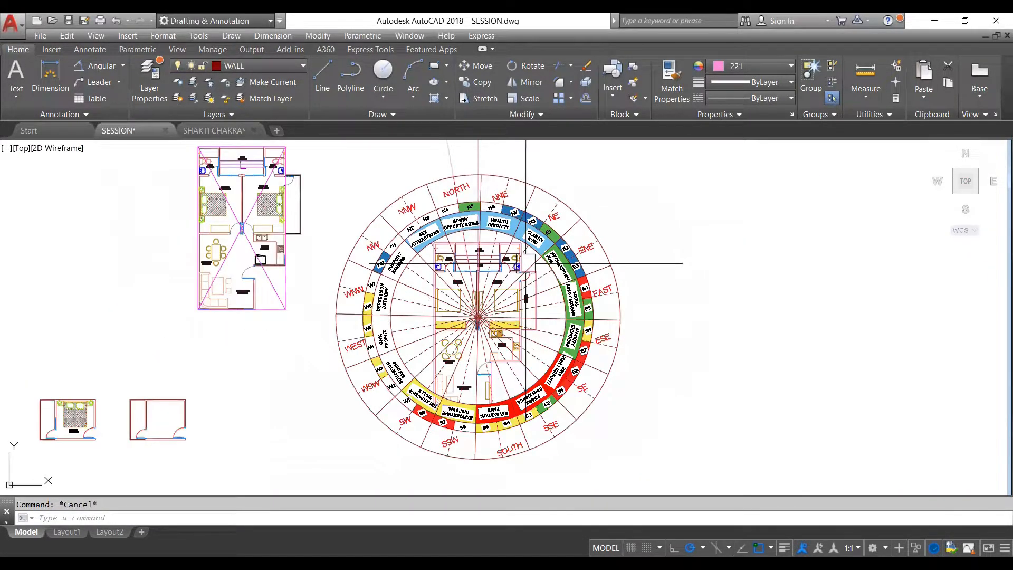
scroll(532, 275, down, 4)
scroll(532, 275, up, 1)
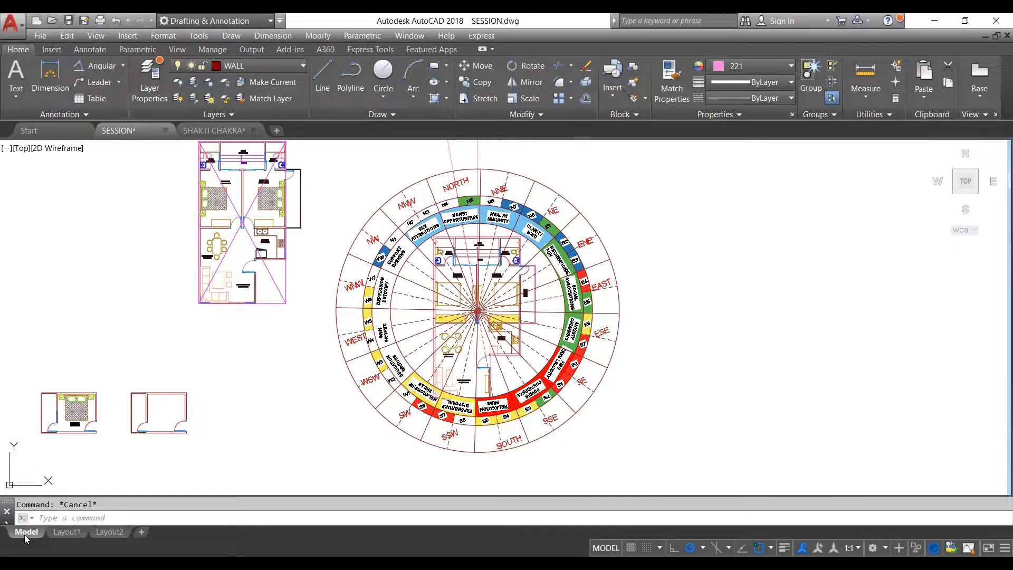
- Examine the title-block sheet in Layout1, including its client, title and date fields, and return to model space
click(62, 533)
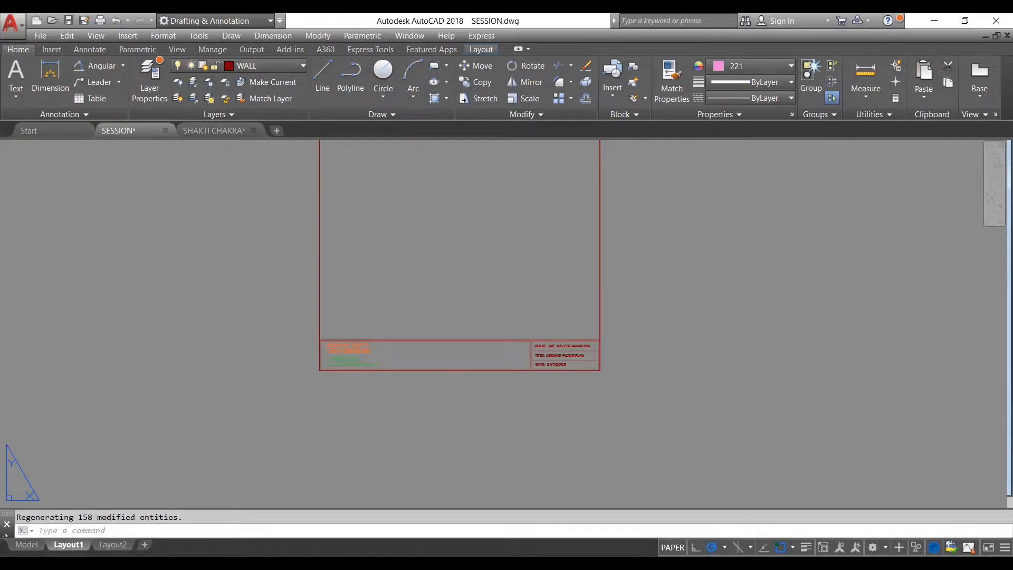
scroll(370, 398, down, 6)
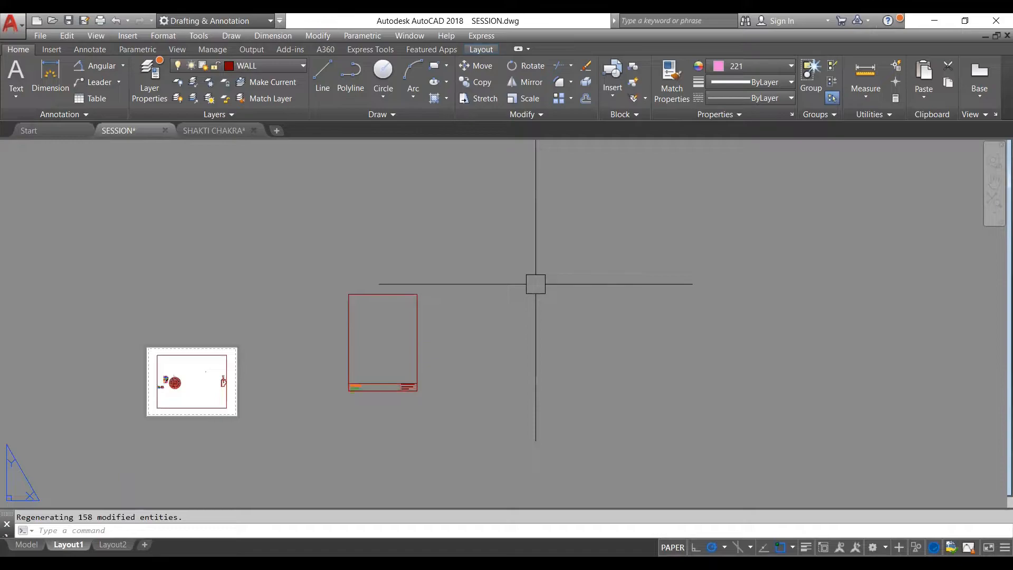
scroll(478, 292, up, 2)
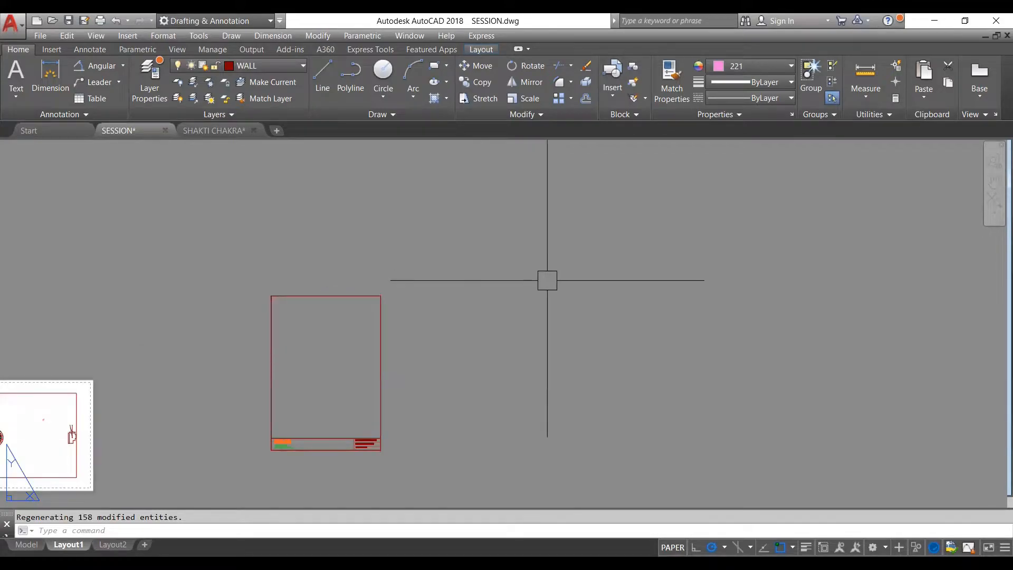
scroll(297, 456, up, 8)
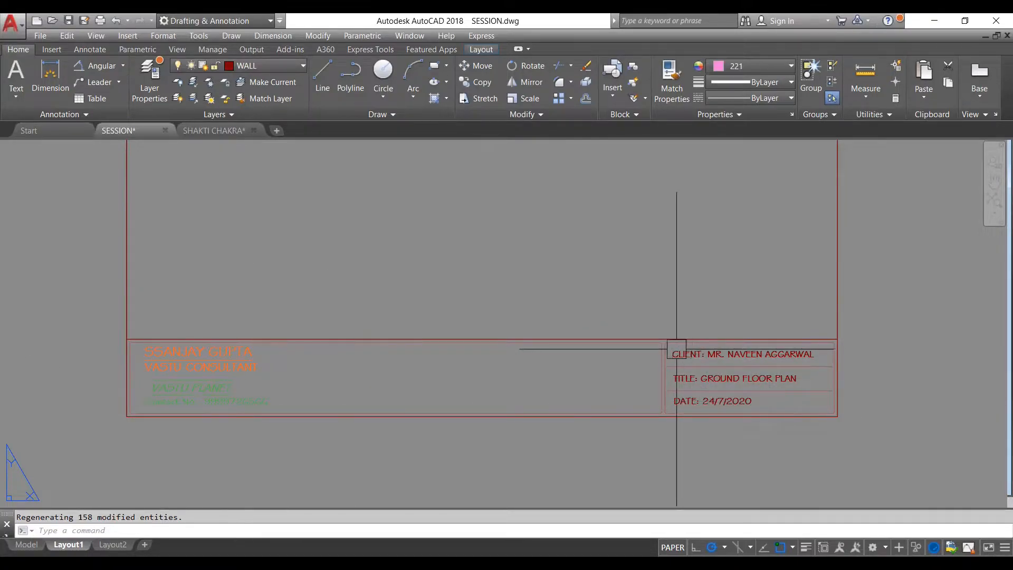
scroll(645, 342, down, 6)
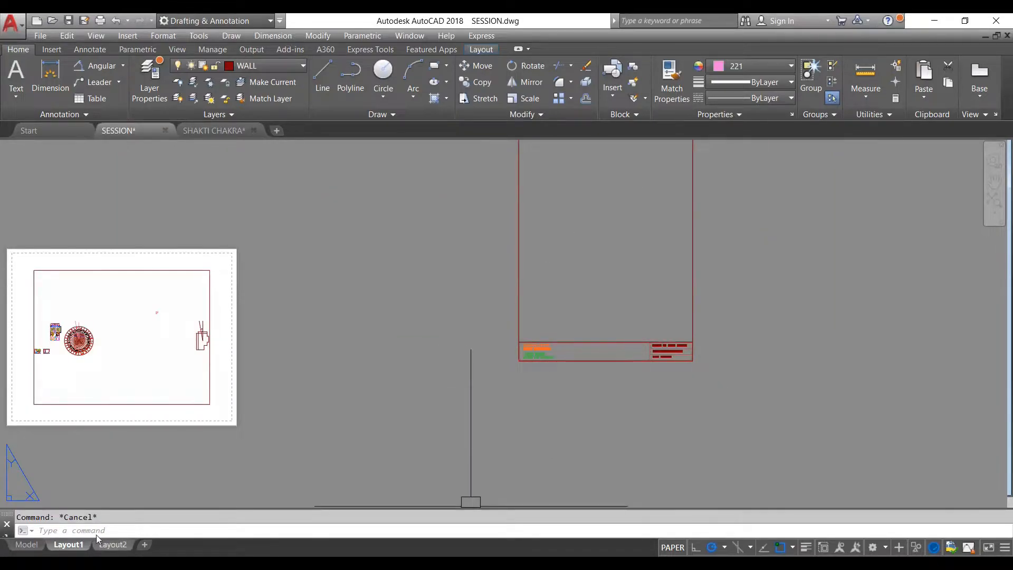
click(26, 544)
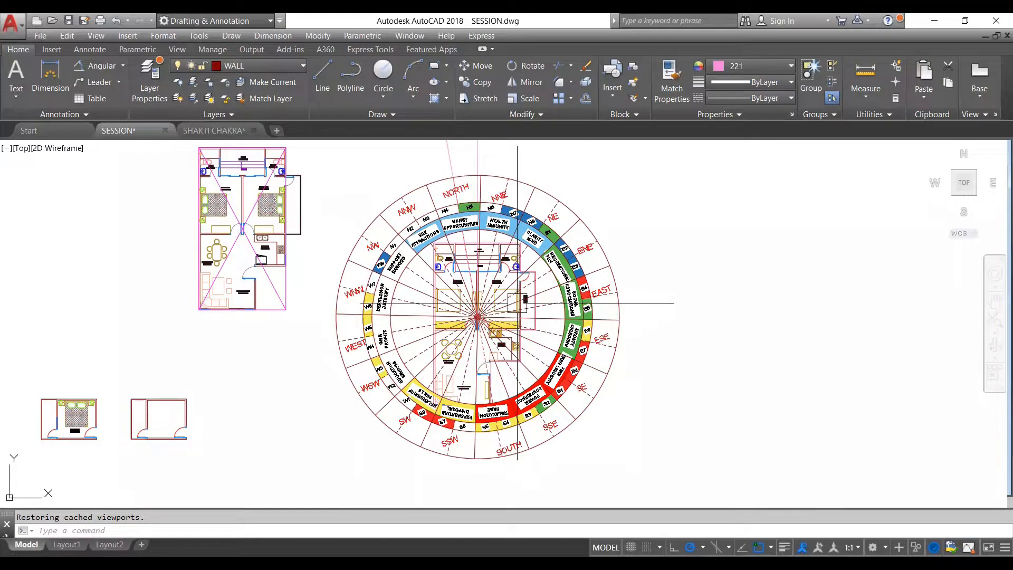
- Copy the wheel with BRAHMA at its centre from the SHAKTI CHAKRA drawing
scroll(556, 252, down, 2)
scroll(503, 299, up, 2)
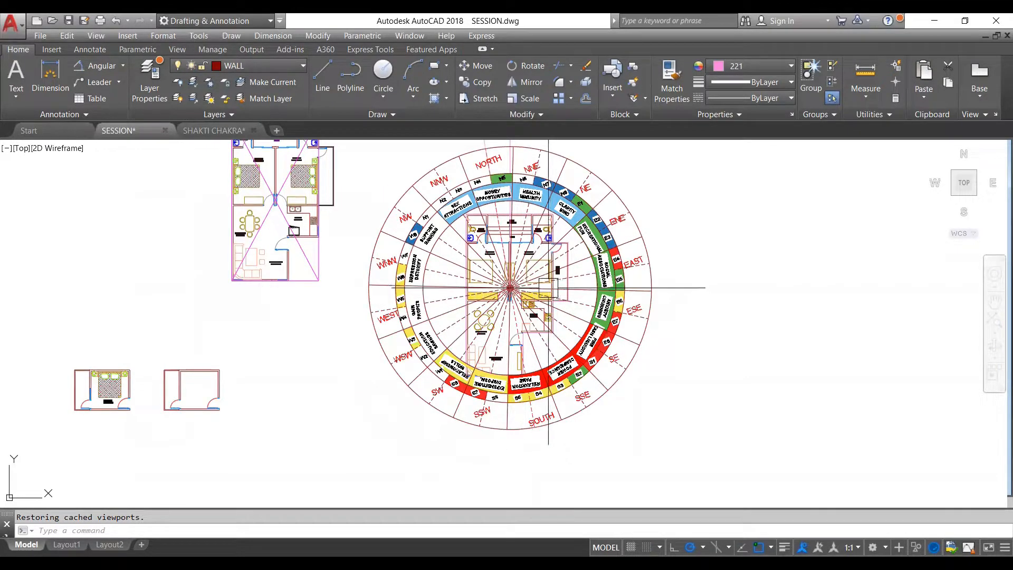
scroll(568, 239, down, 2)
scroll(553, 272, up, 2)
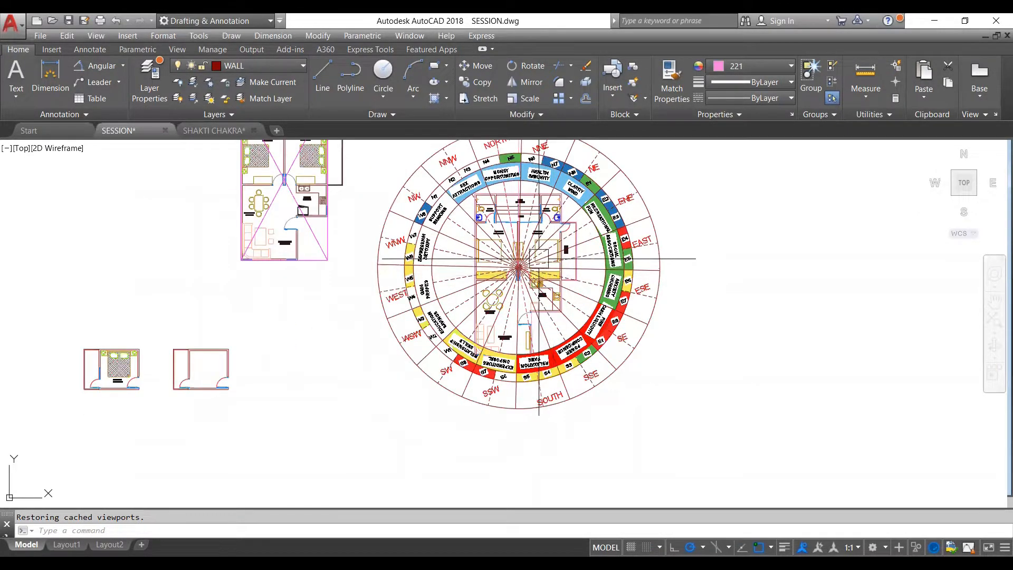
click(222, 132)
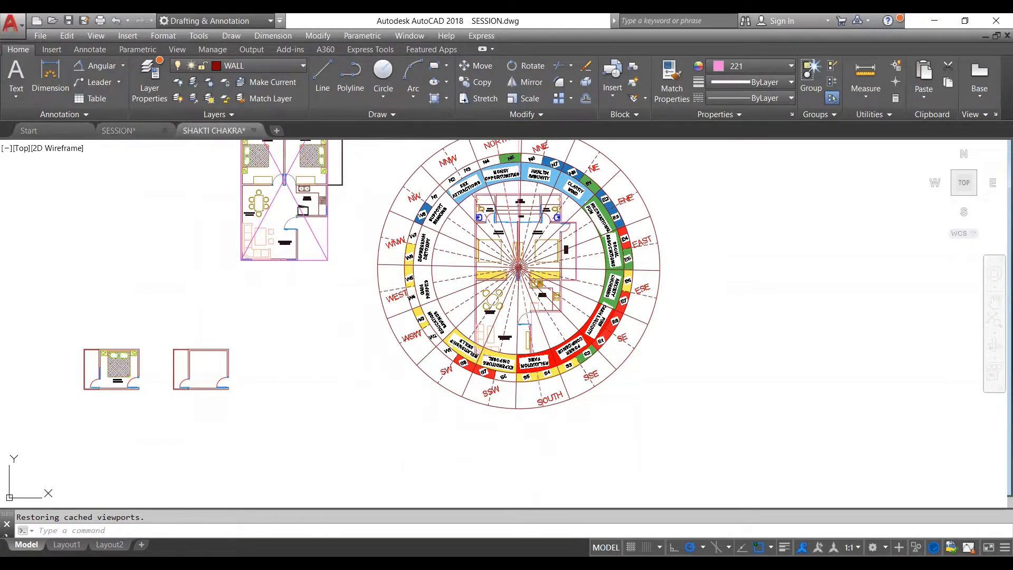
scroll(635, 210, up, 4)
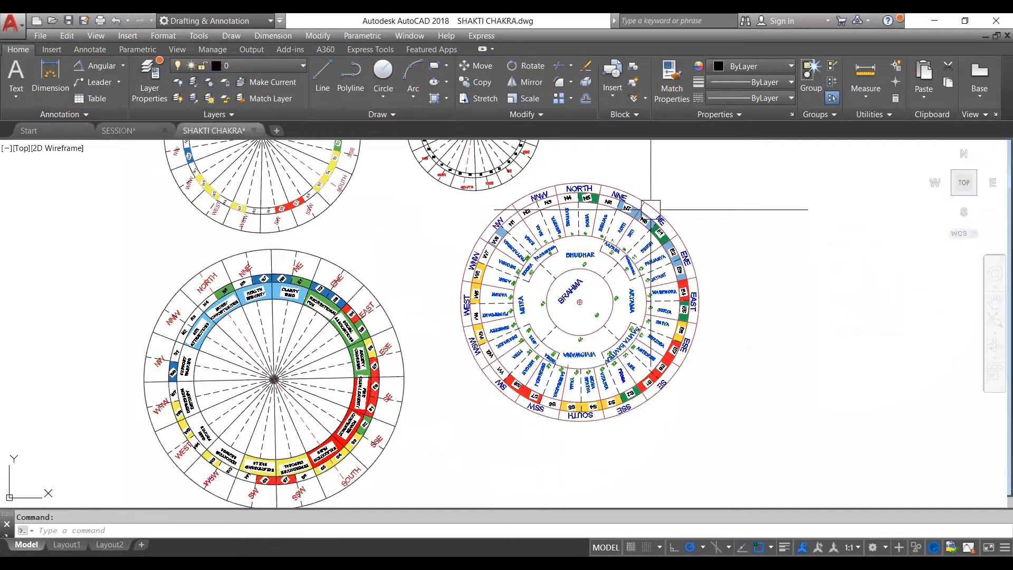
scroll(651, 210, down, 2)
scroll(650, 210, up, 4)
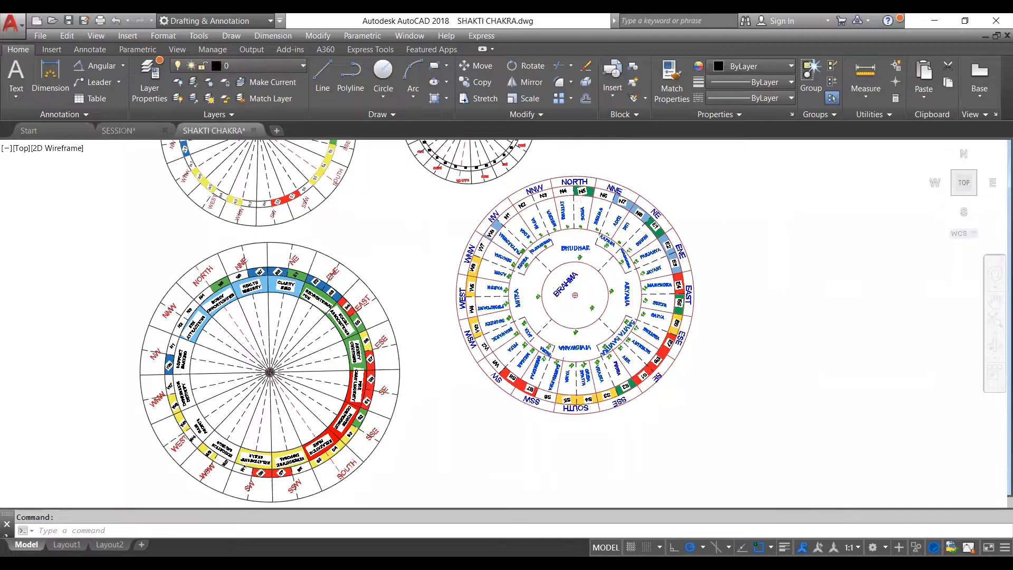
click(626, 207)
key(ctrl+c)
- Paste the copied BRAHMA wheel into the SESSION drawing, in the empty area above and to the right of the overlaid plan
click(118, 130)
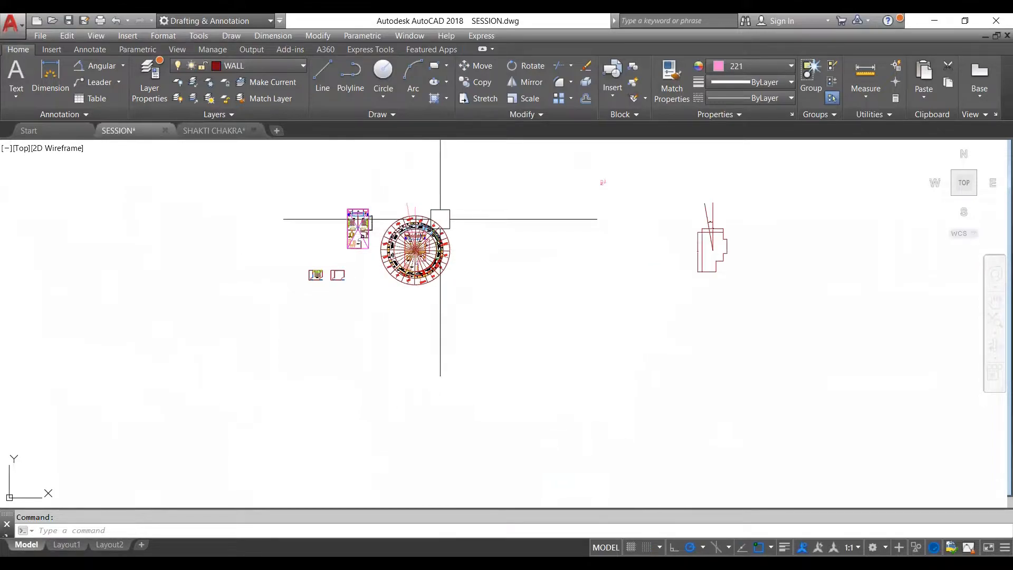
key(ctrl+v)
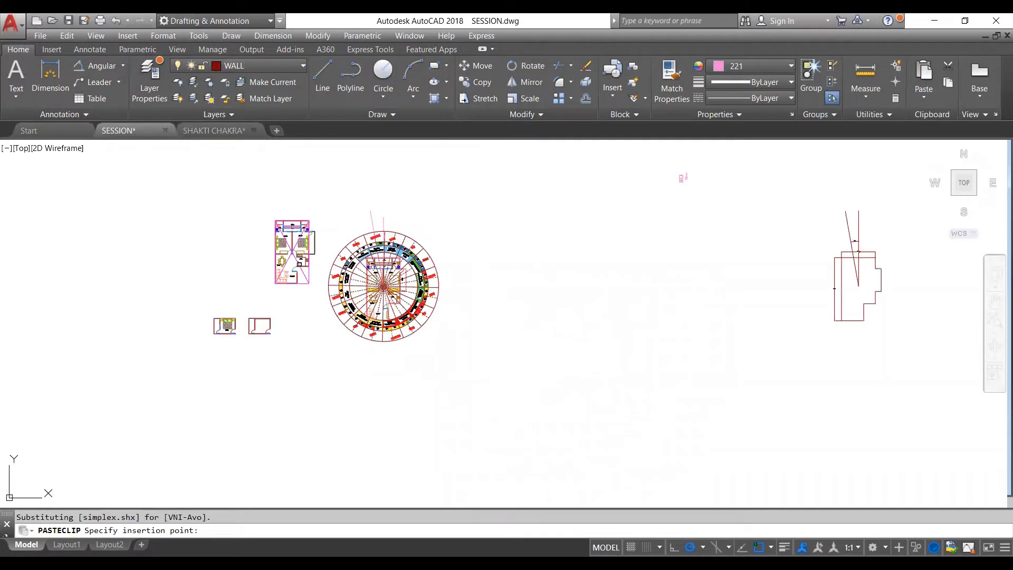
scroll(664, 165, up, 5)
scroll(654, 198, down, 5)
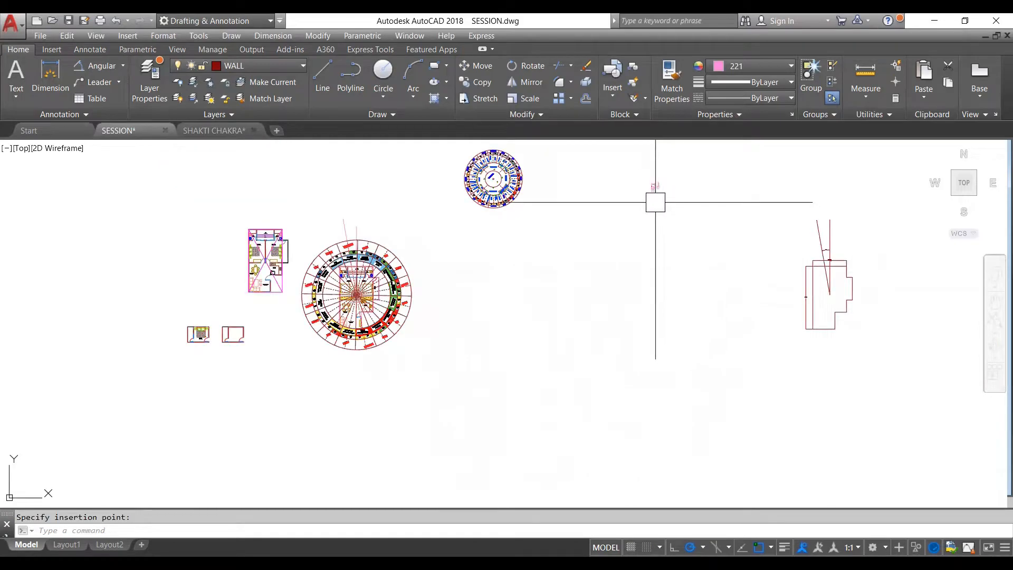
scroll(343, 271, up, 3)
scroll(437, 263, down, 3)
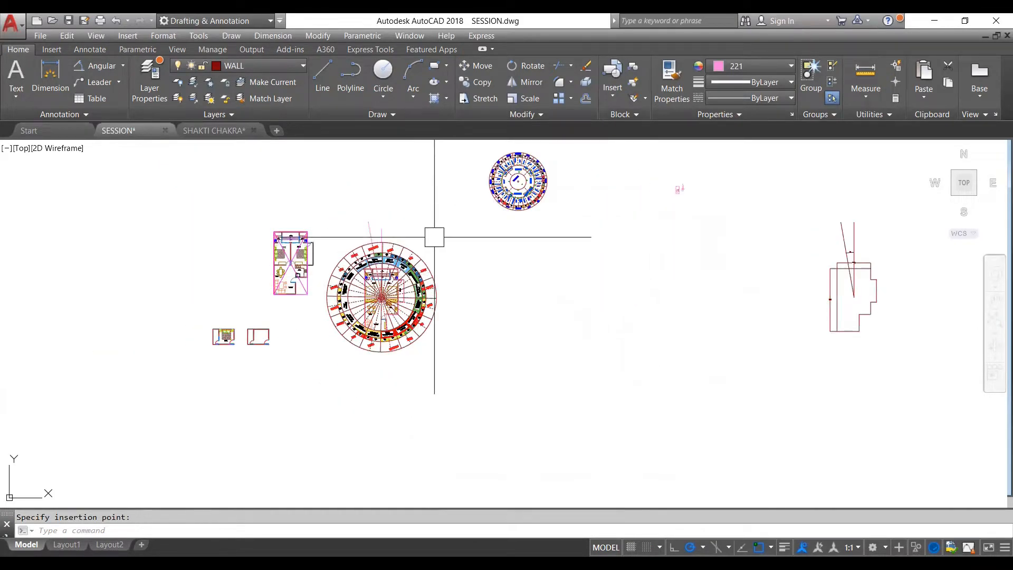
- Duplicate the overlaid plan with its wheel and north lines, placing the copy to the right of the original
scroll(417, 284, up, 2)
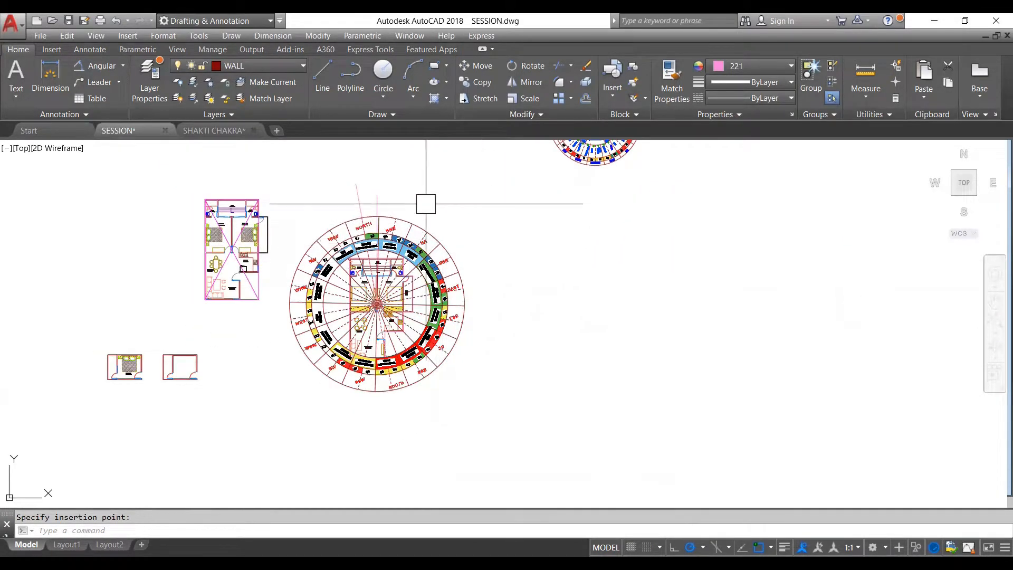
click(483, 193)
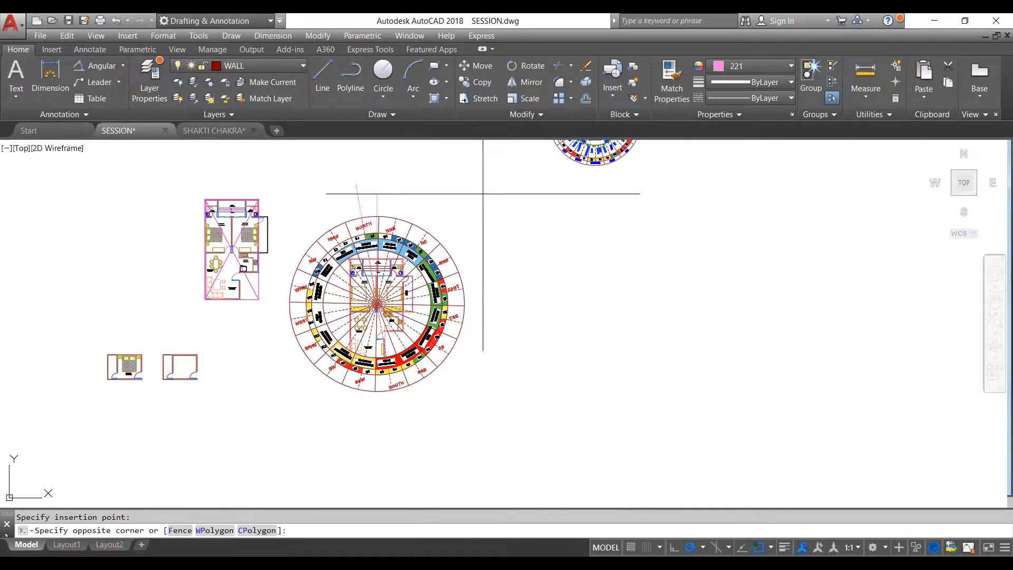
click(334, 343)
scroll(350, 327, down, 3)
scroll(351, 317, up, 2)
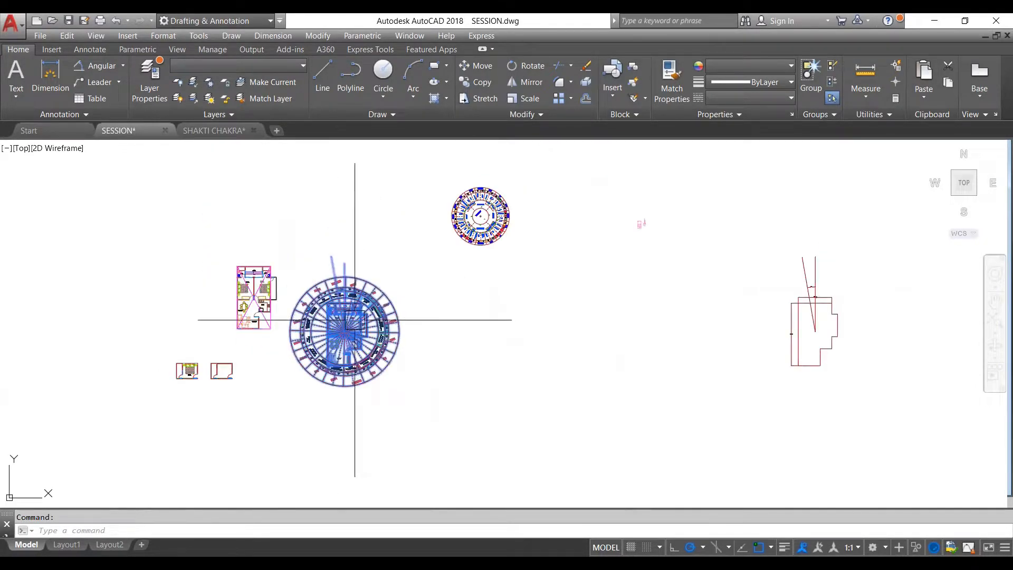
key(ctrl+c)
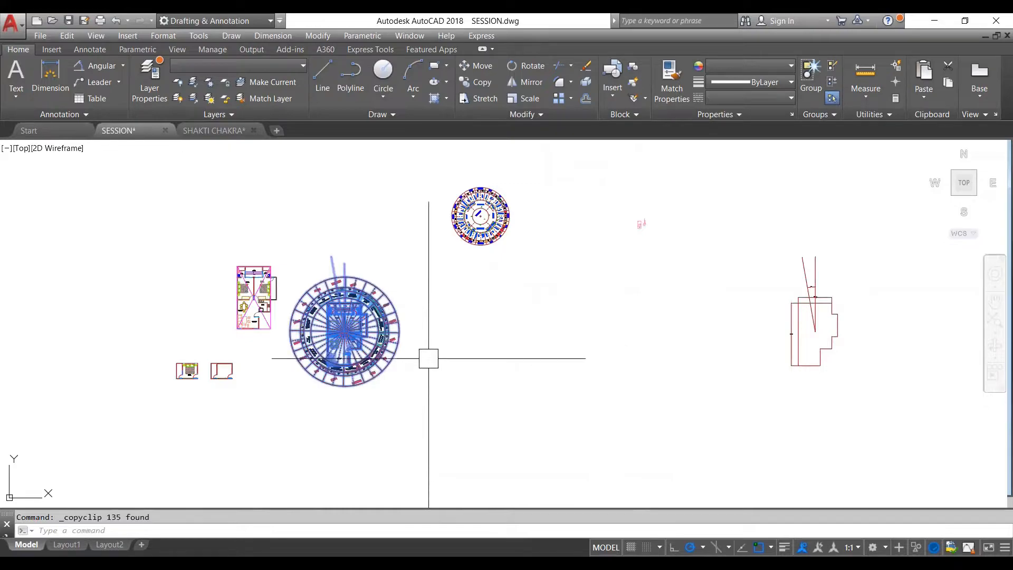
key(ctrl+v)
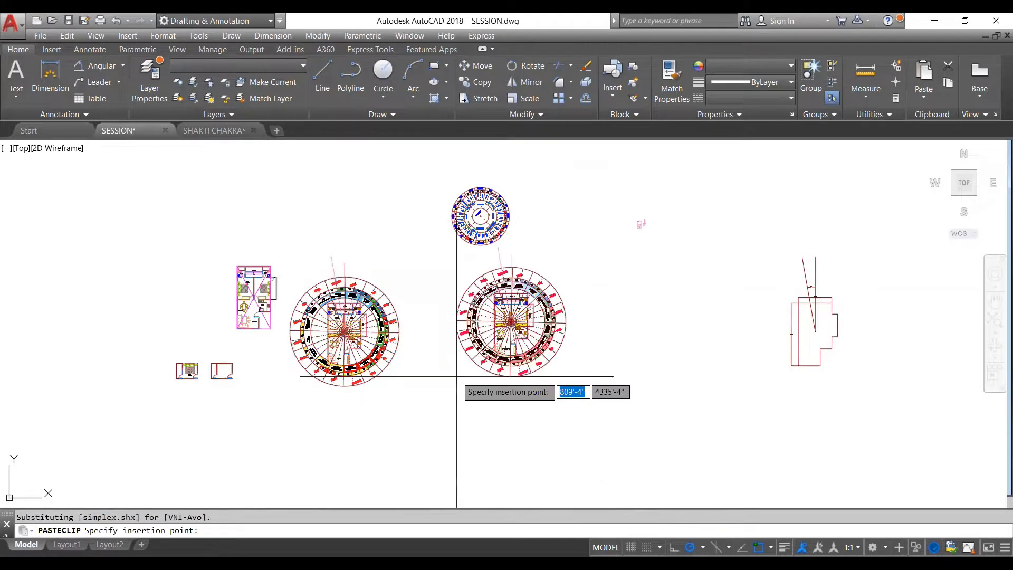
click(456, 377)
scroll(484, 313, up, 2)
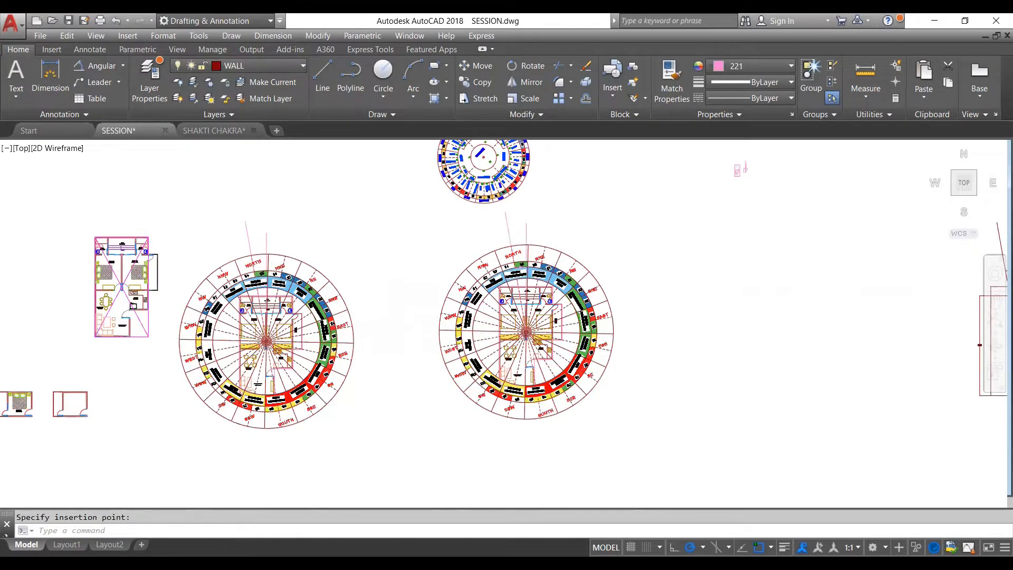
- Erase the Shakti Chakra wheel from the duplicated plan, keeping its floor plan and north lines
scroll(475, 314, up, 2)
click(467, 324)
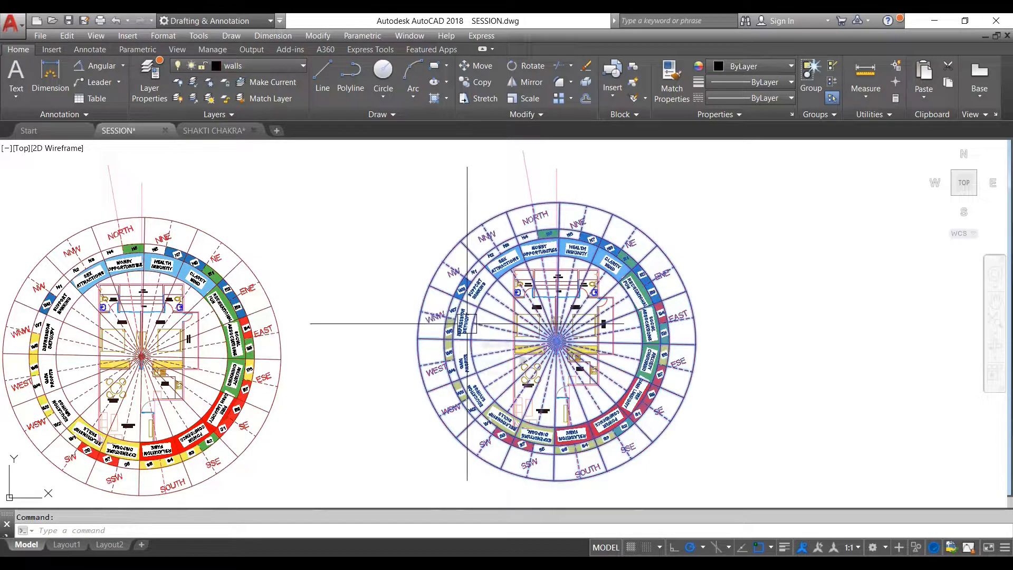
text(E)
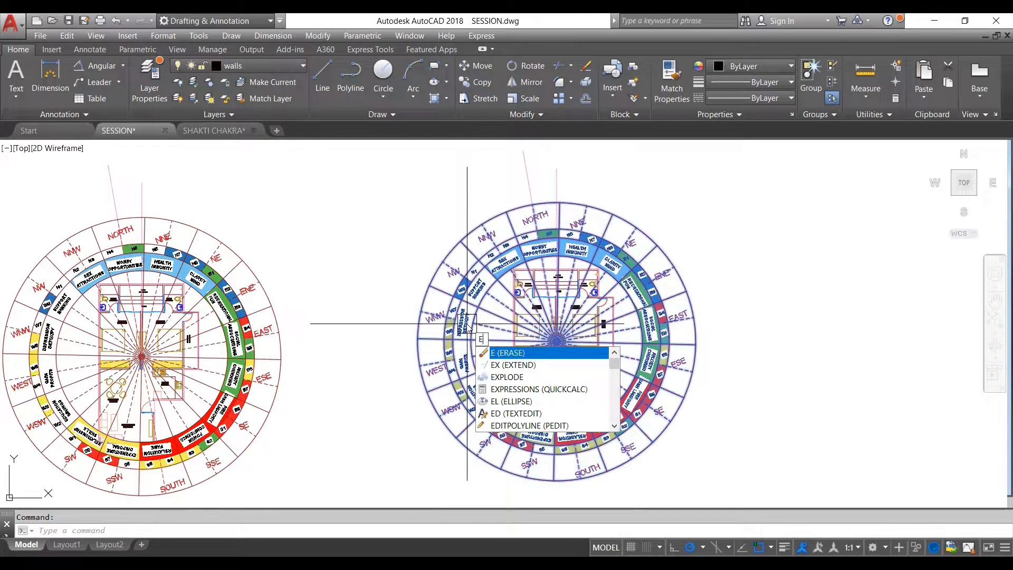
key(Return)
scroll(511, 359, down, 4)
scroll(499, 248, up, 2)
scroll(498, 237, up, 4)
key(Escape)
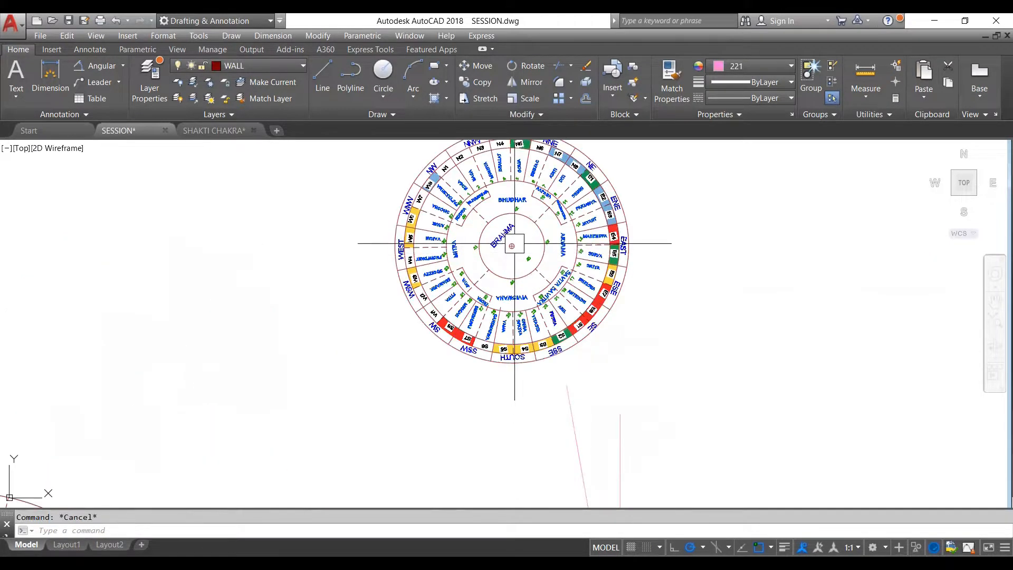
scroll(510, 246, up, 2)
click(510, 247)
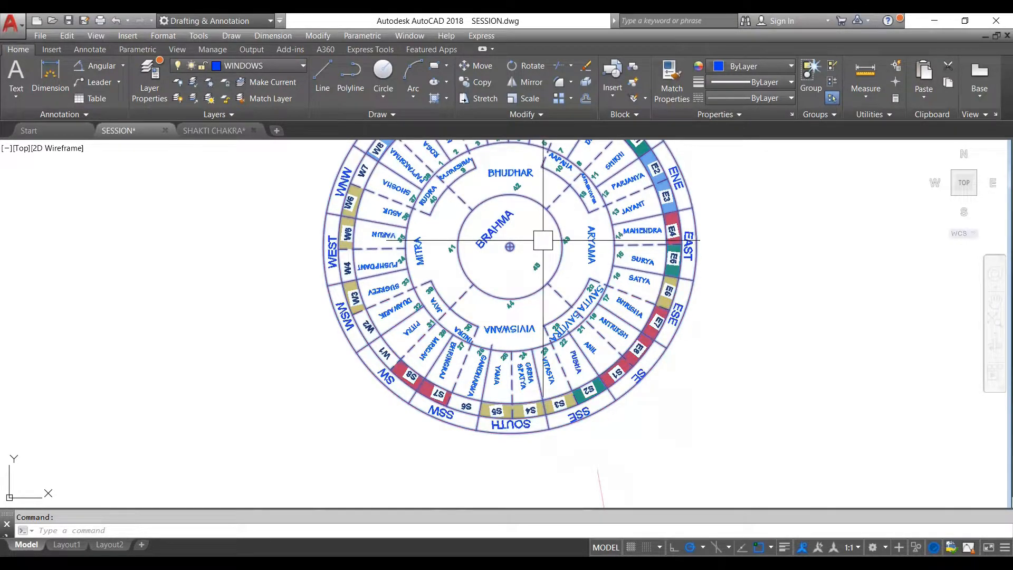
scroll(512, 250, up, 8)
key(Escape)
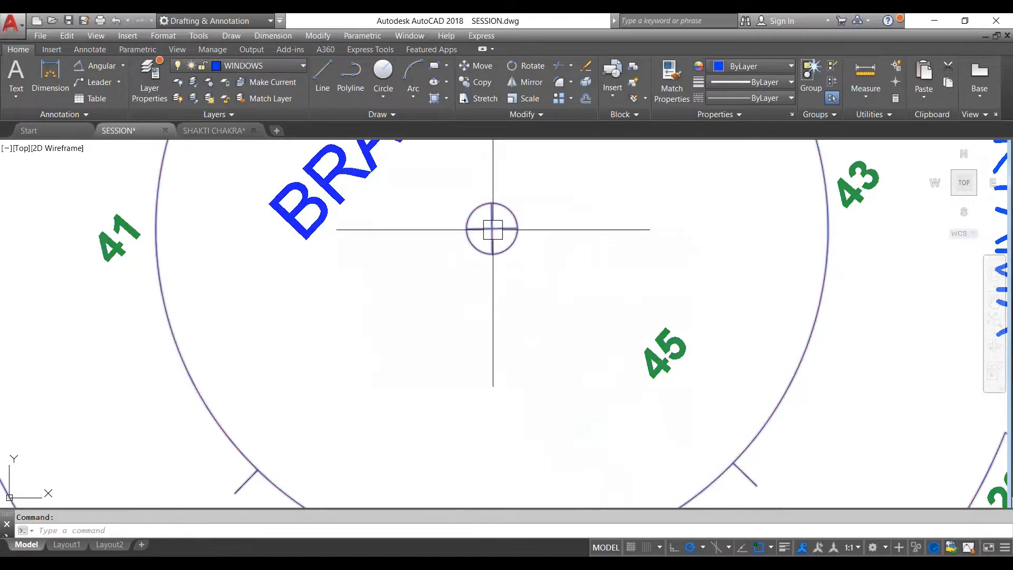
scroll(515, 252, down, 2)
scroll(515, 249, down, 2)
scroll(508, 249, up, 4)
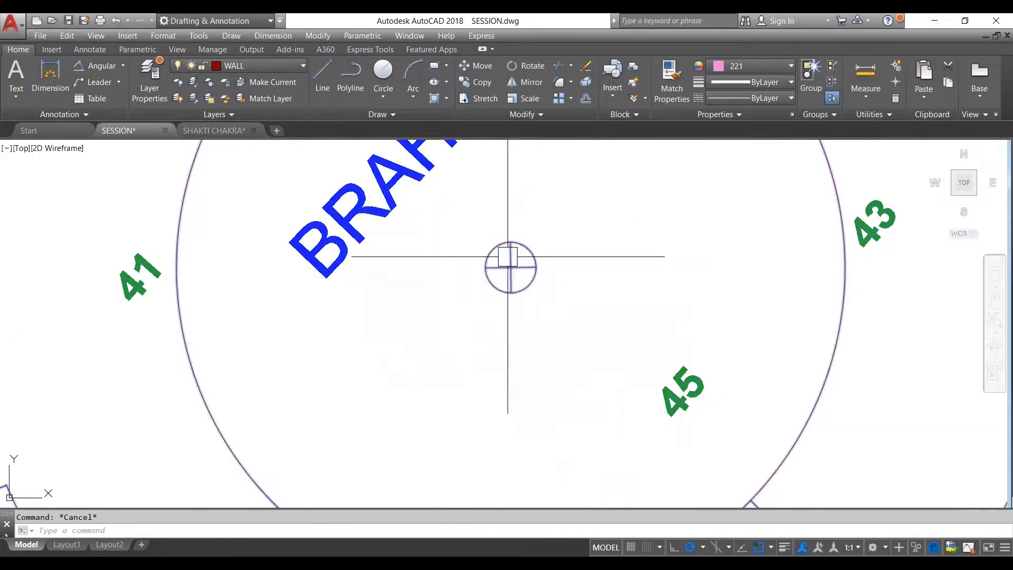
- Move the BRAHMA wheel from the midpoint of its centre mark onto the duplicated plan's centre, where the north lines meet
click(507, 255)
scroll(512, 255, down, 2)
scroll(512, 262, down, 4)
key(Escape)
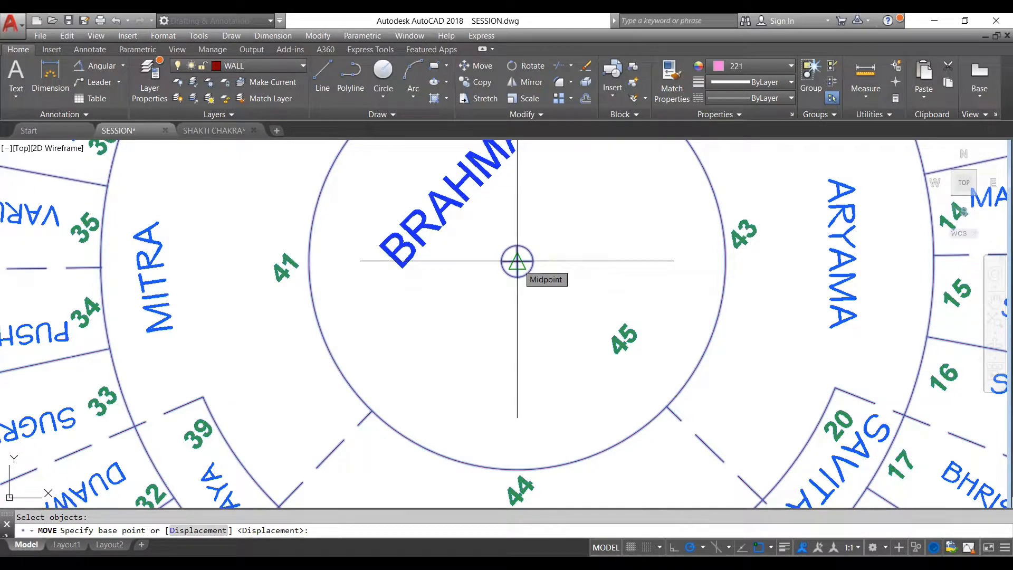
click(517, 261)
scroll(651, 321, up, 2)
scroll(649, 324, down, 5)
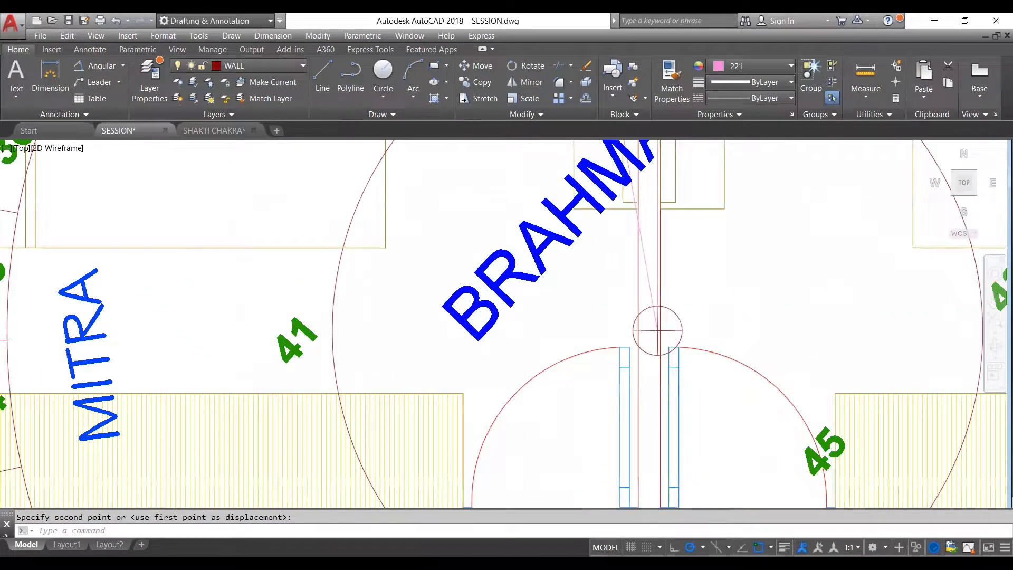
- Try to scale the BRAHMA wheel about its centre by reference so the outer edge of its N4–N5 ring reaches the plan's upper wall
scroll(648, 327, down, 2)
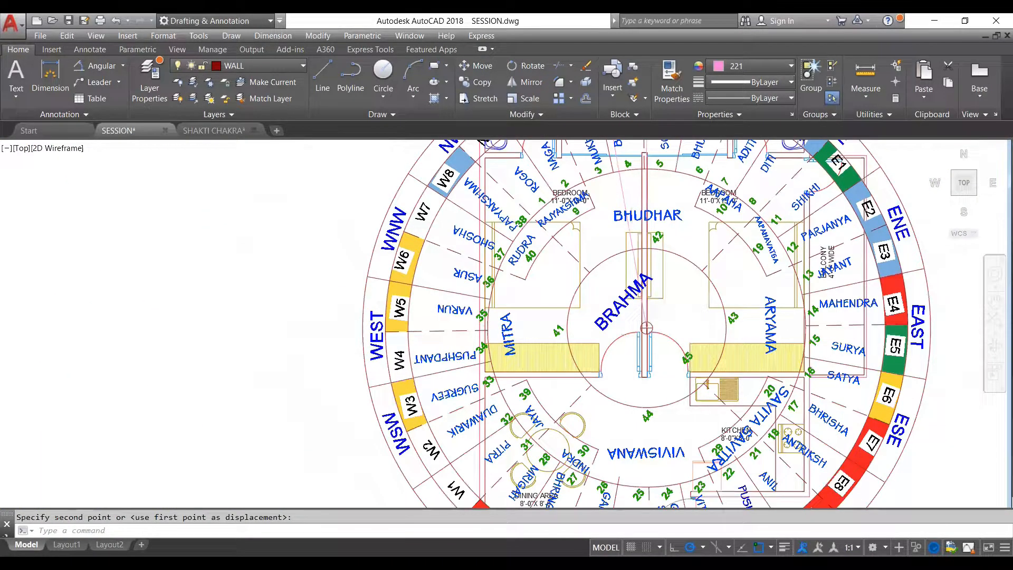
scroll(646, 327, down, 4)
scroll(626, 208, up, 2)
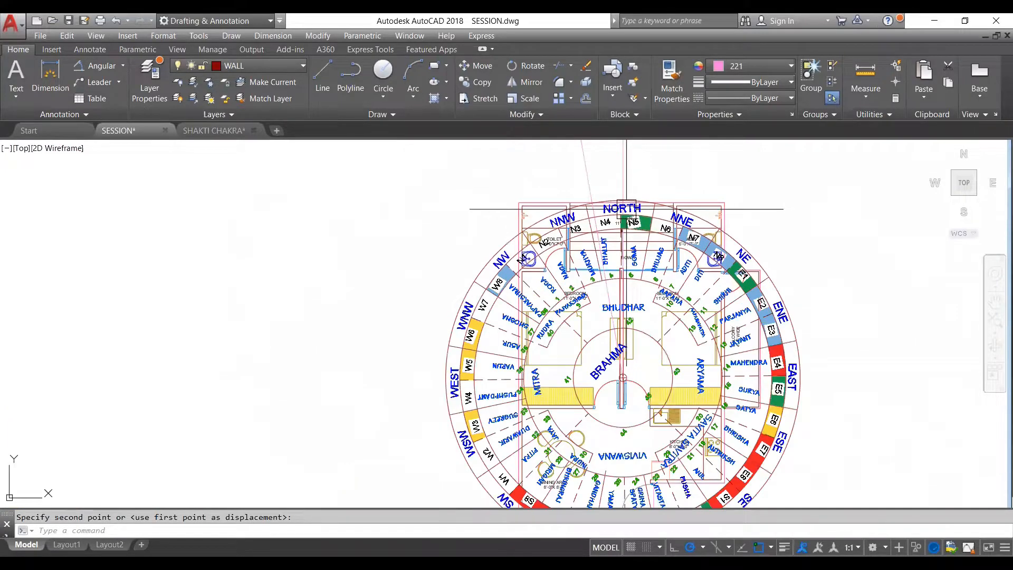
scroll(626, 208, up, 2)
key(Escape)
scroll(643, 193, up, 2)
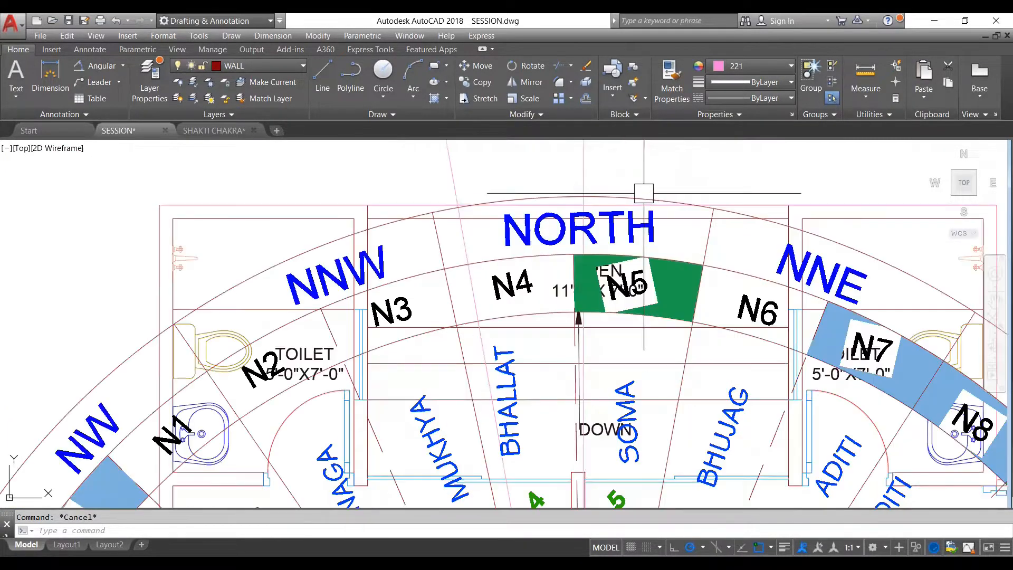
scroll(584, 186, down, 3)
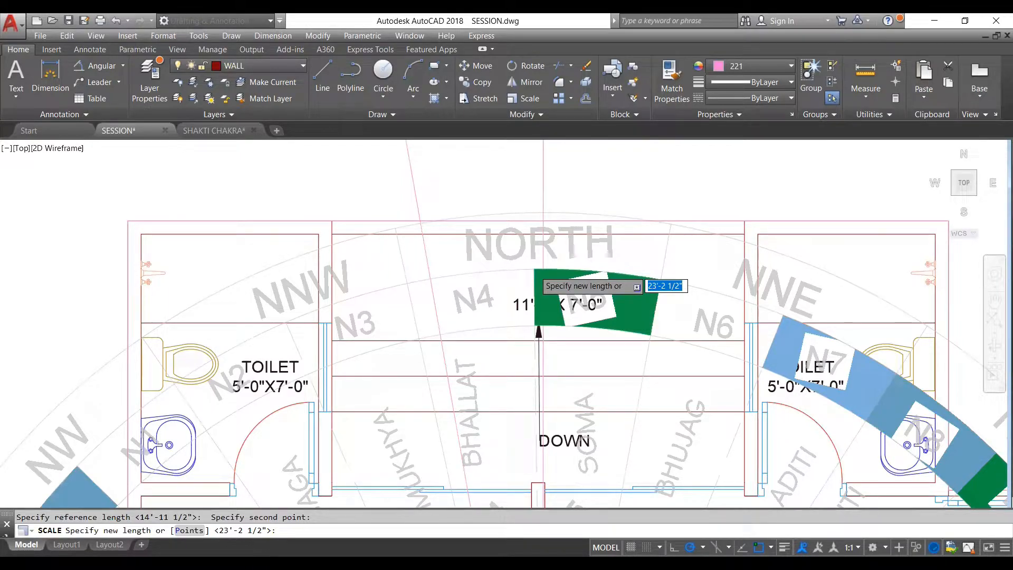
click(534, 272)
scroll(534, 272, down, 2)
scroll(501, 220, down, 2)
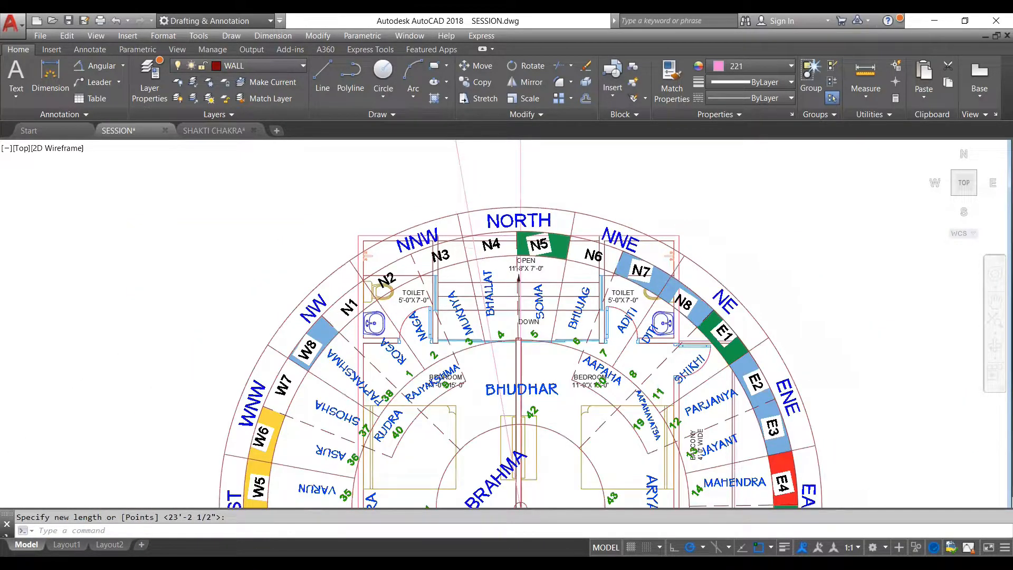
scroll(503, 220, up, 4)
click(530, 174)
click(530, 174)
scroll(531, 174, down, 5)
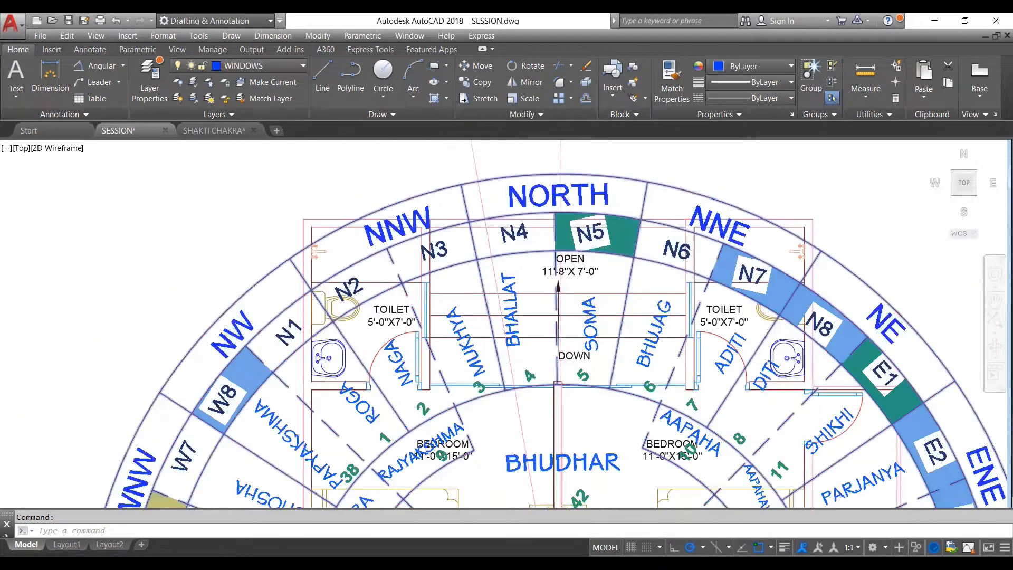
key(ctrl+z)
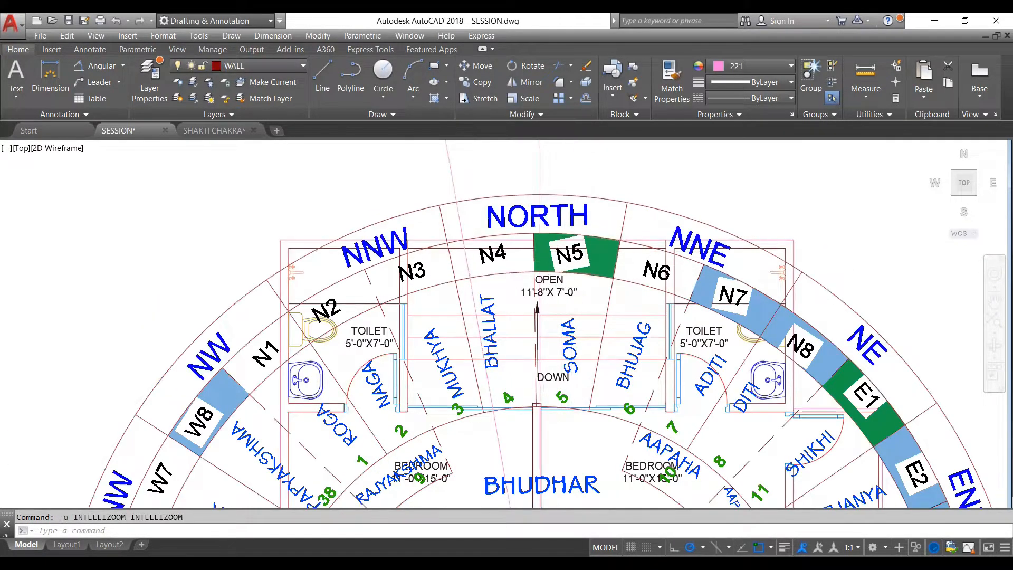
- Try to scale the BRAHMA wheel about its centre by reference so the inner edge of its N4–N5 ring reaches the plan's upper wall
scroll(571, 246, down, 2)
scroll(573, 259, down, 3)
scroll(573, 260, up, 2)
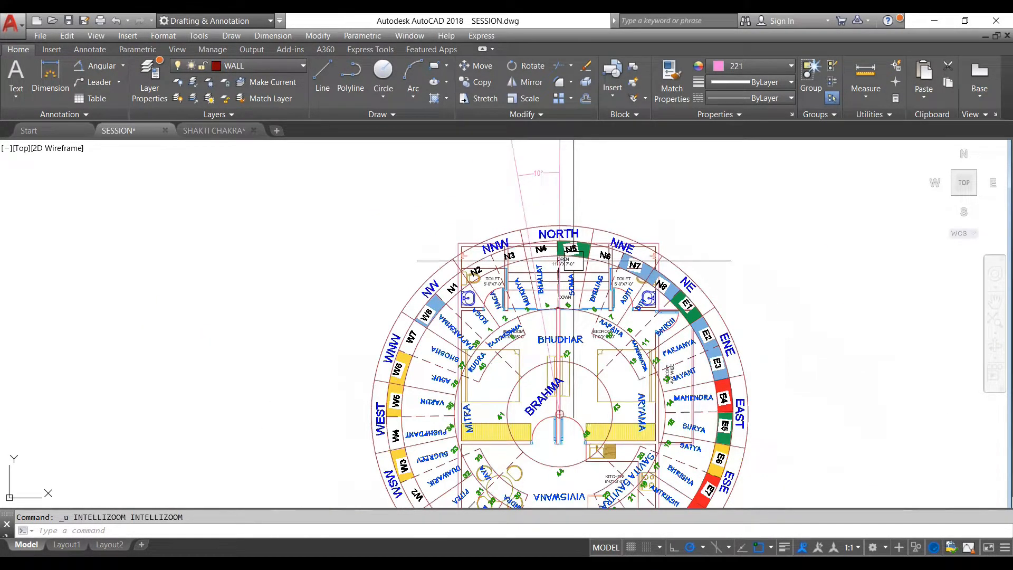
scroll(573, 260, up, 2)
click(644, 206)
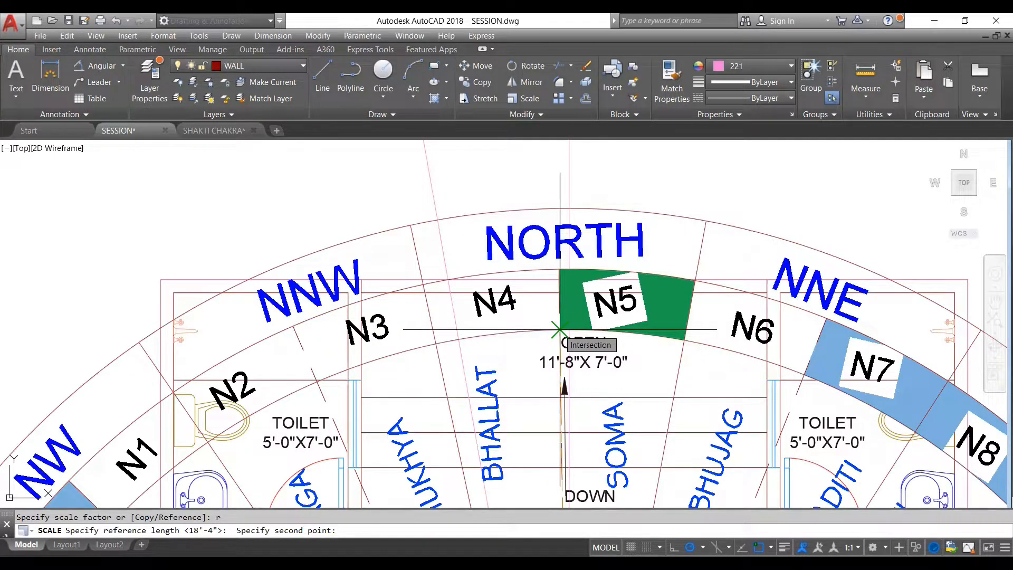
click(559, 331)
scroll(548, 227, down, 2)
scroll(559, 214, down, 4)
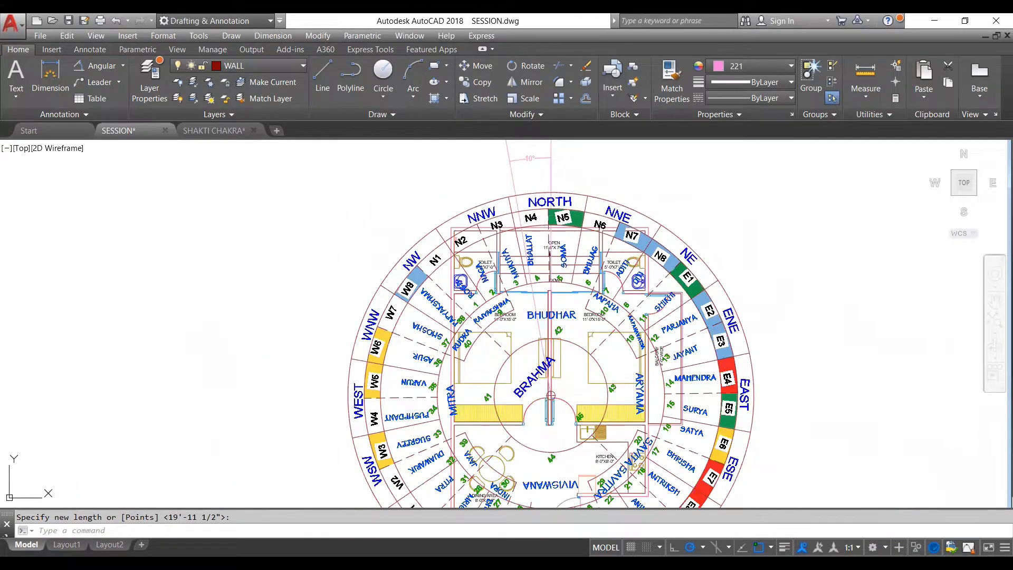
- Undo both reference scalings of the BRAHMA wheel
scroll(543, 207, up, 4)
key(ctrl+z)
key(ctrl+z)
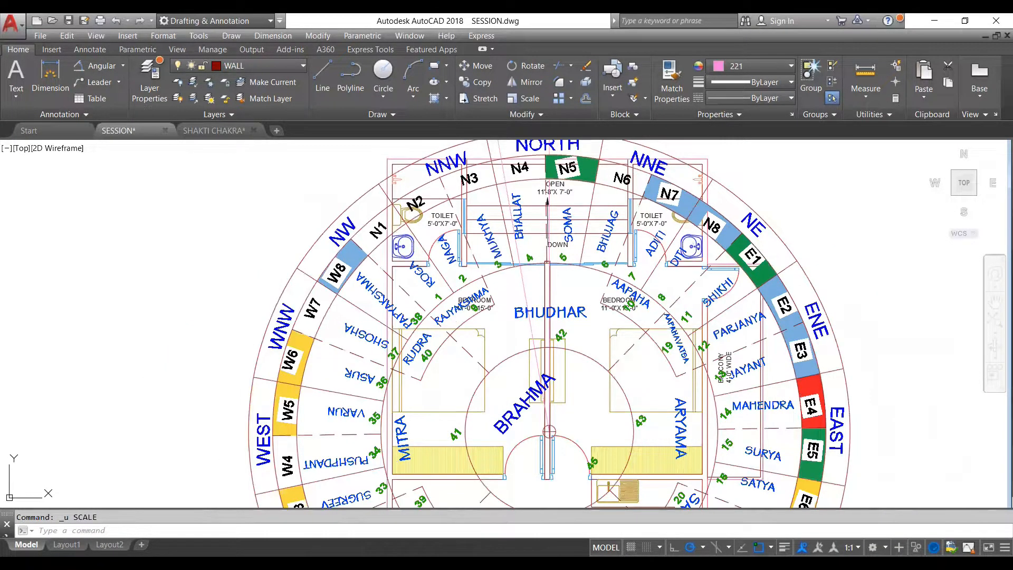
key(ctrl+z)
key(ctrl+z)
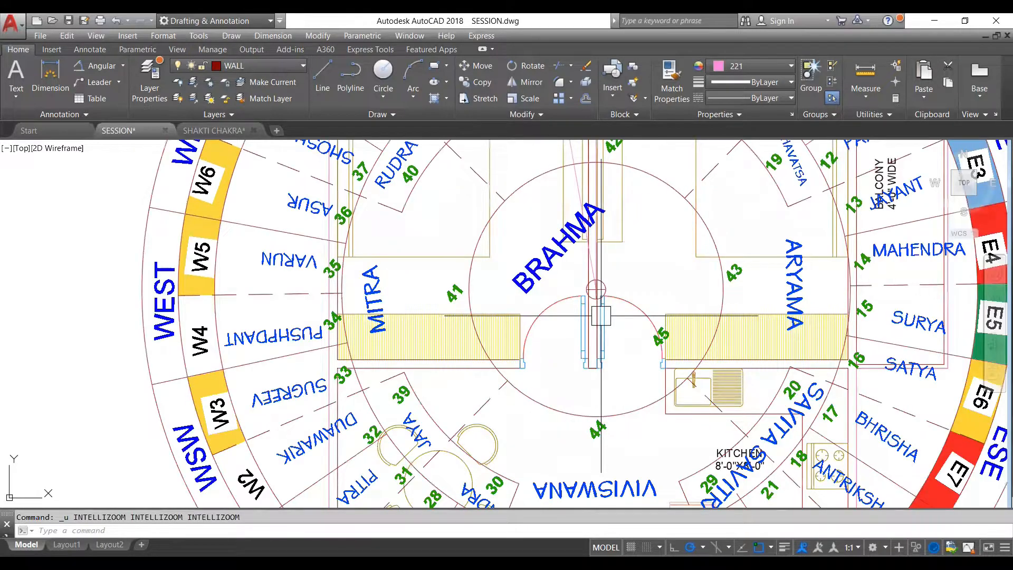
- Rotate the BRAHMA wheel about its centre by 10° so its N4–N5 boundary follows the plan's tilted north line
key(Escape)
scroll(592, 227, up, 4)
click(646, 214)
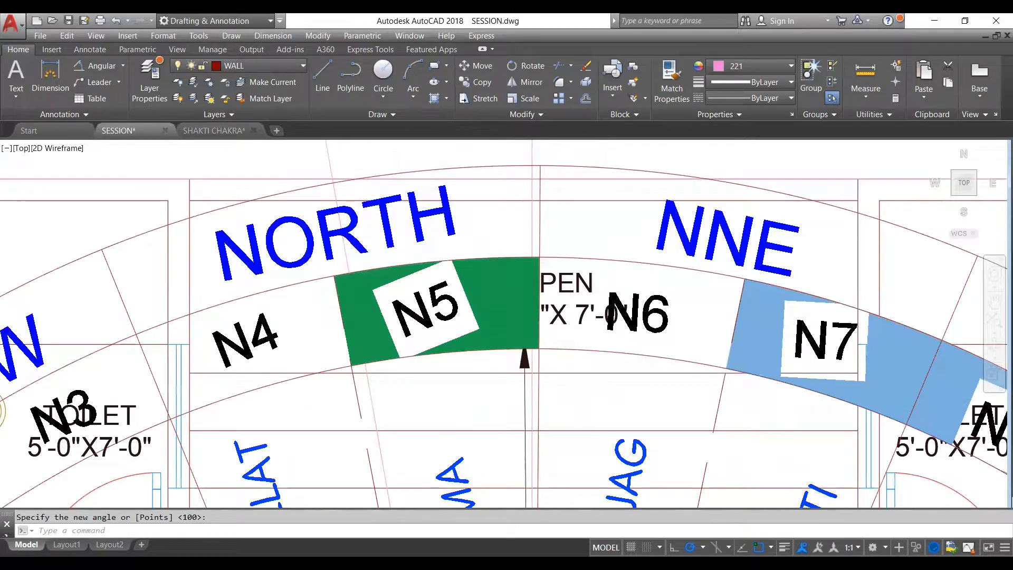
scroll(498, 200, down, 4)
key(Escape)
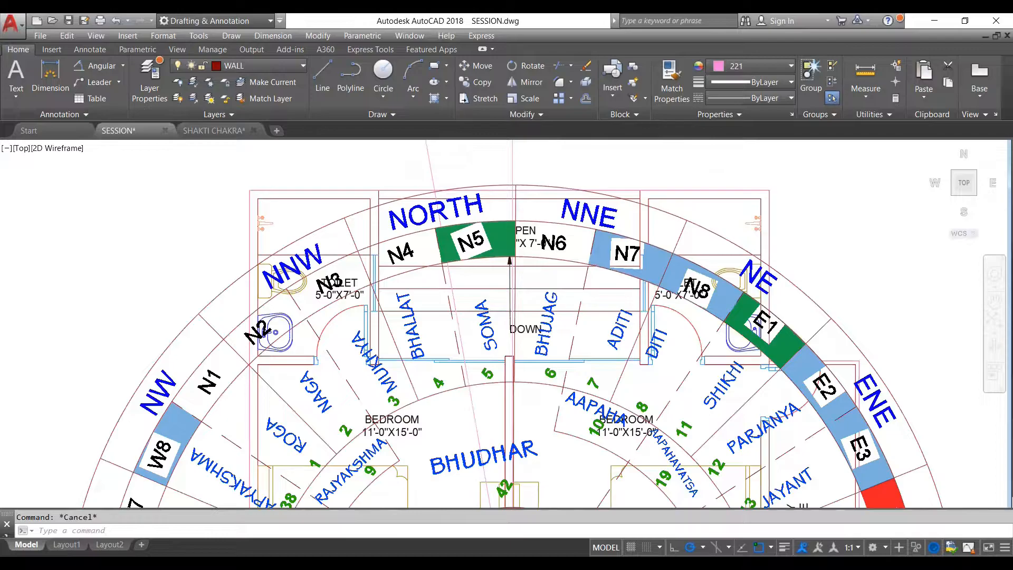
scroll(496, 211, down, 4)
click(639, 256)
scroll(613, 319, down, 2)
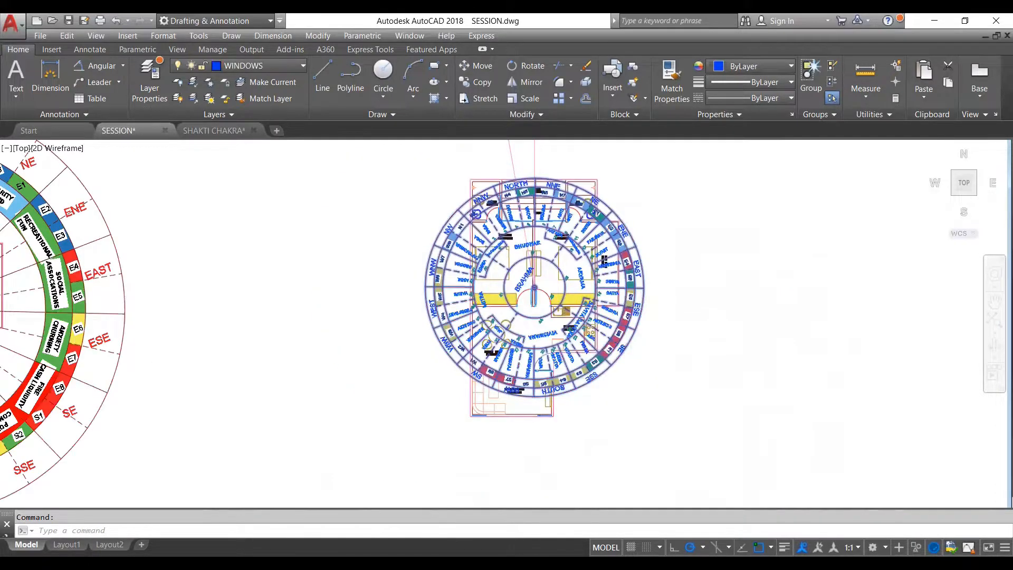
scroll(600, 273, down, 2)
key(Escape)
- Scale the BRAHMA wheel about its centre by reference so the inner edge of its N4–N5 ring reaches the plan's upper wall
scroll(599, 273, up, 2)
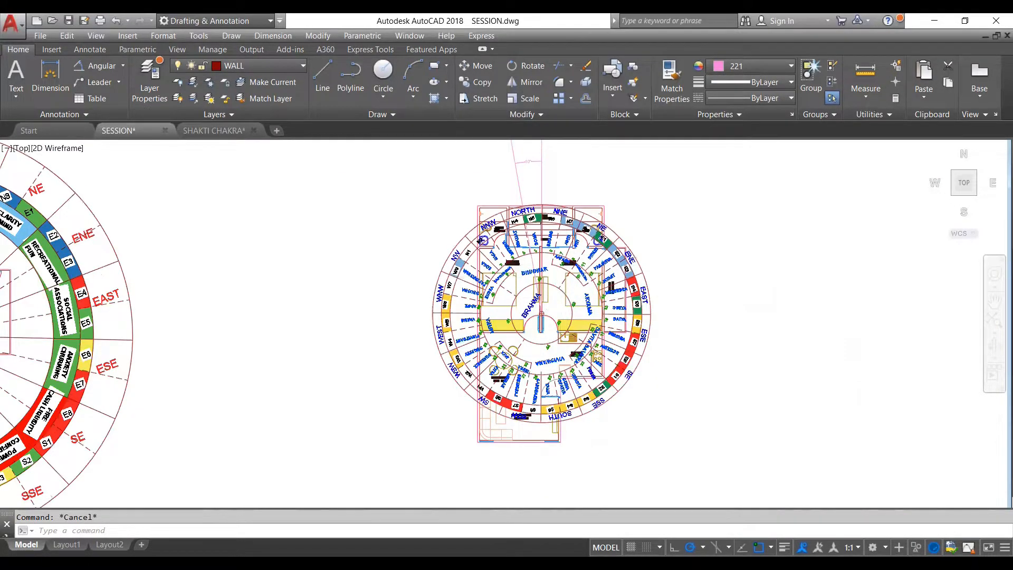
scroll(532, 242, up, 1)
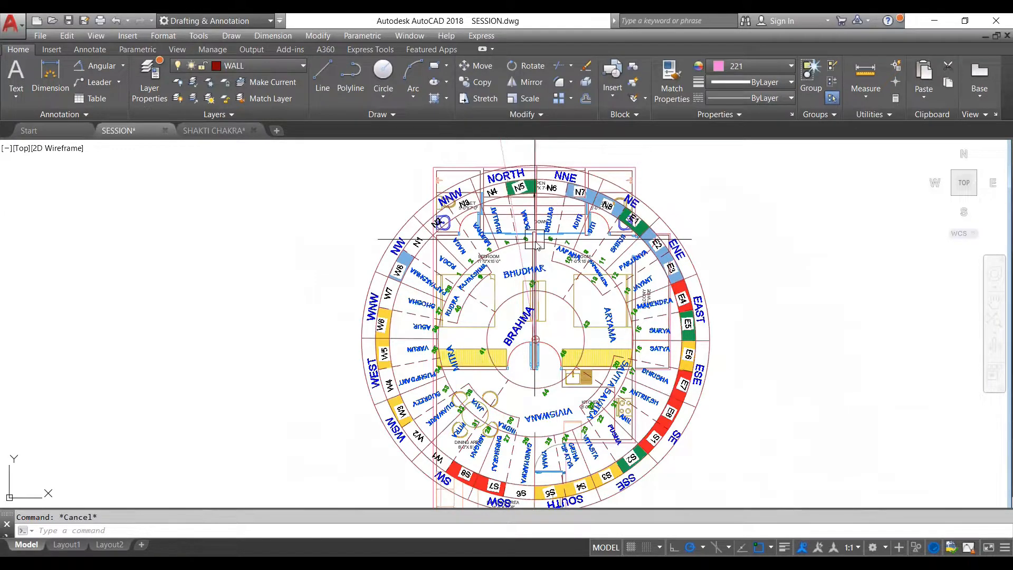
click(691, 253)
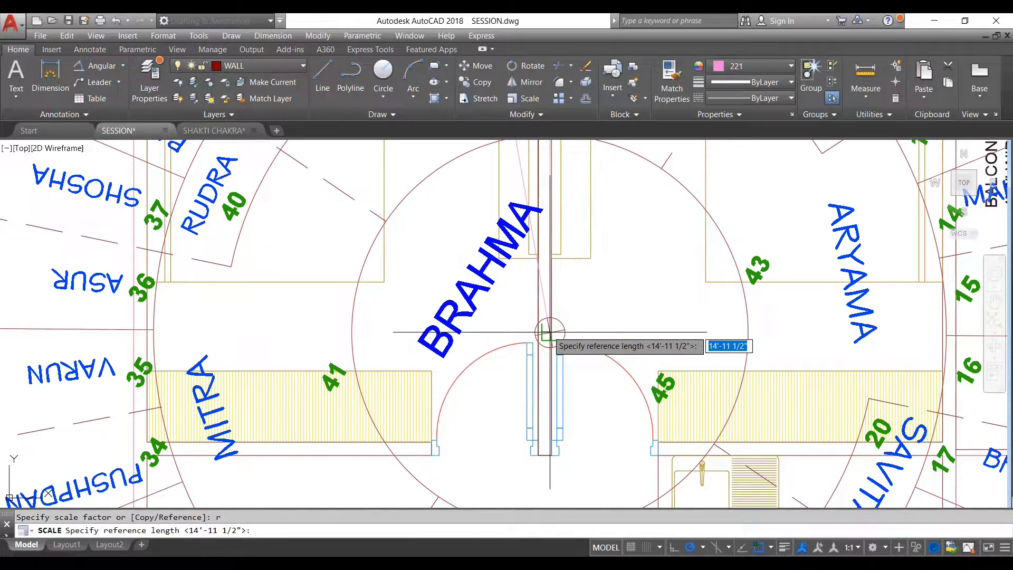
key(Return)
scroll(548, 330, down, 5)
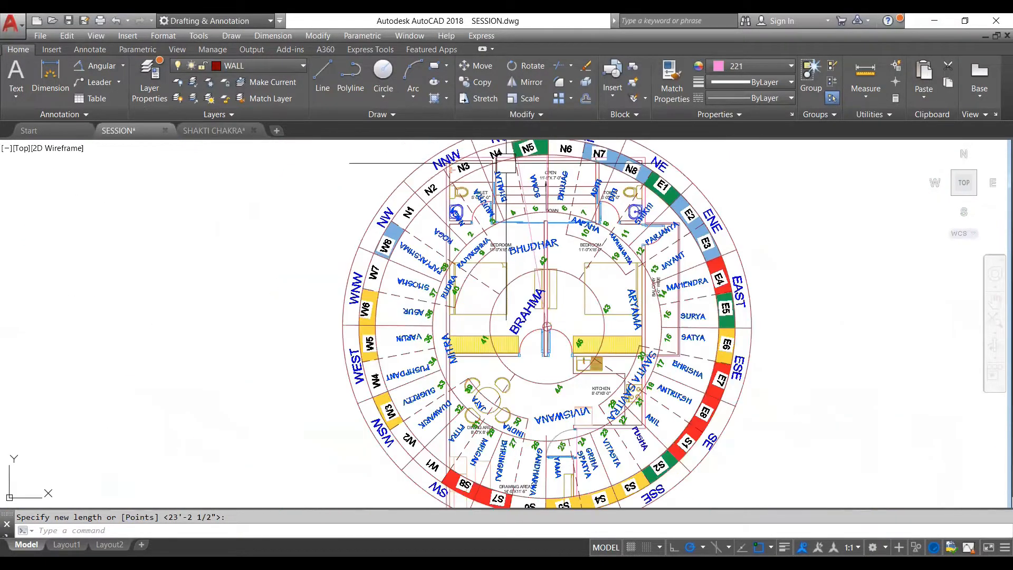
- Examine the scaled BRAHMA wheel's fit and north alignment on the plan and compare it with the Shakti Chakra overlay
scroll(507, 164, down, 3)
scroll(580, 253, down, 3)
scroll(531, 339, down, 2)
scroll(549, 295, up, 5)
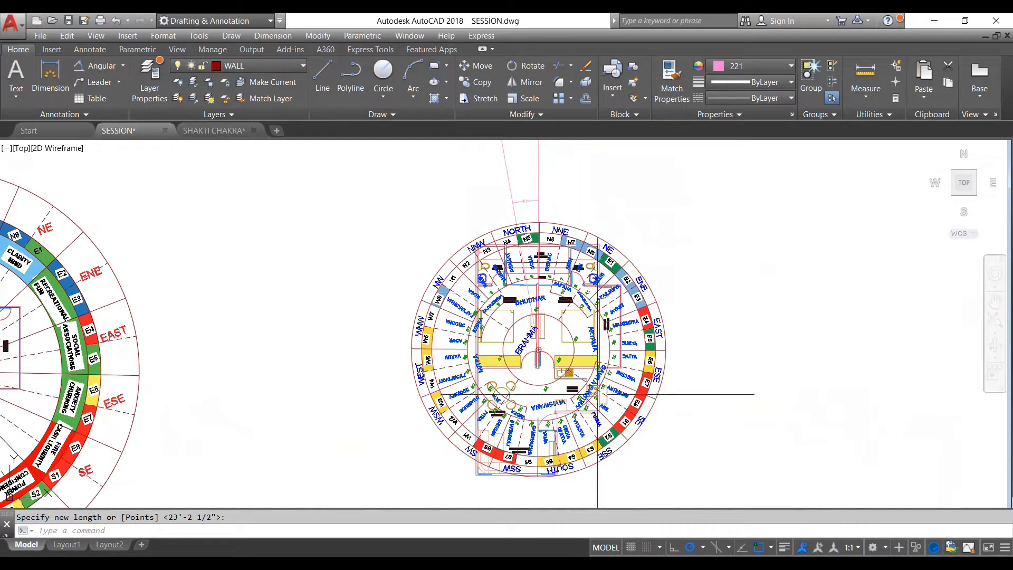
scroll(527, 348, up, 5)
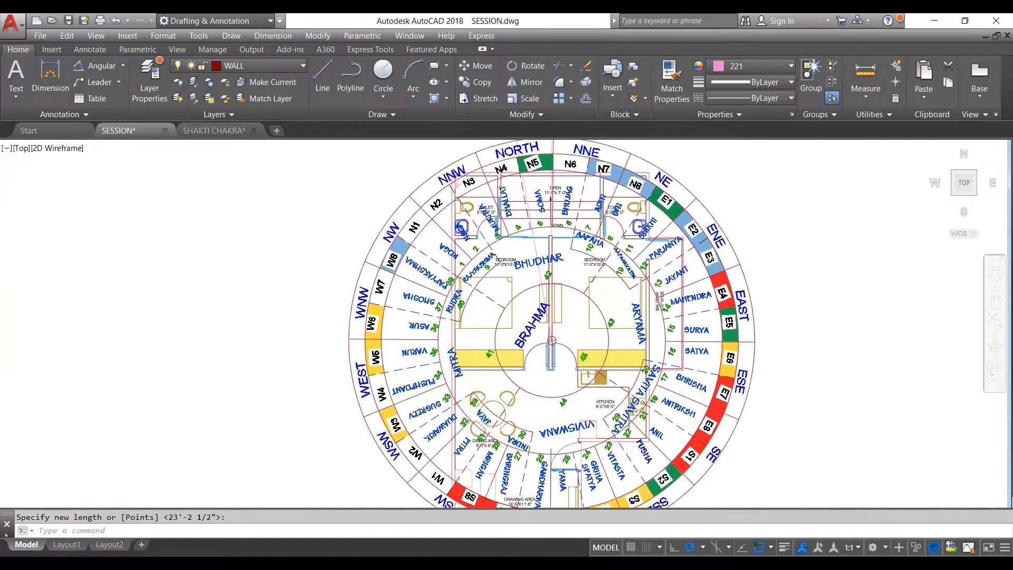
scroll(542, 327, down, 5)
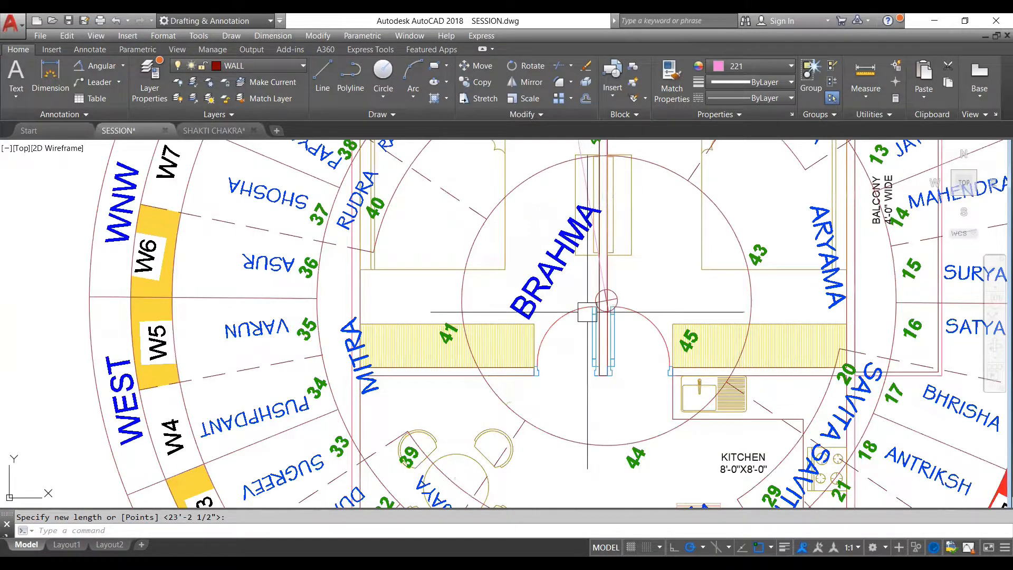
scroll(573, 207, up, 4)
key(Escape)
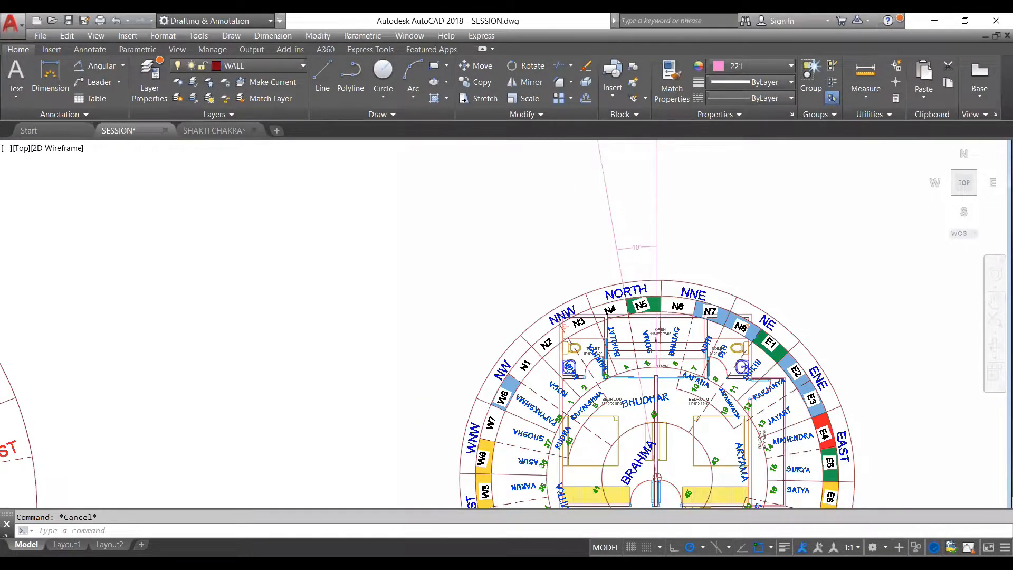
scroll(651, 297, down, 2)
scroll(651, 297, up, 4)
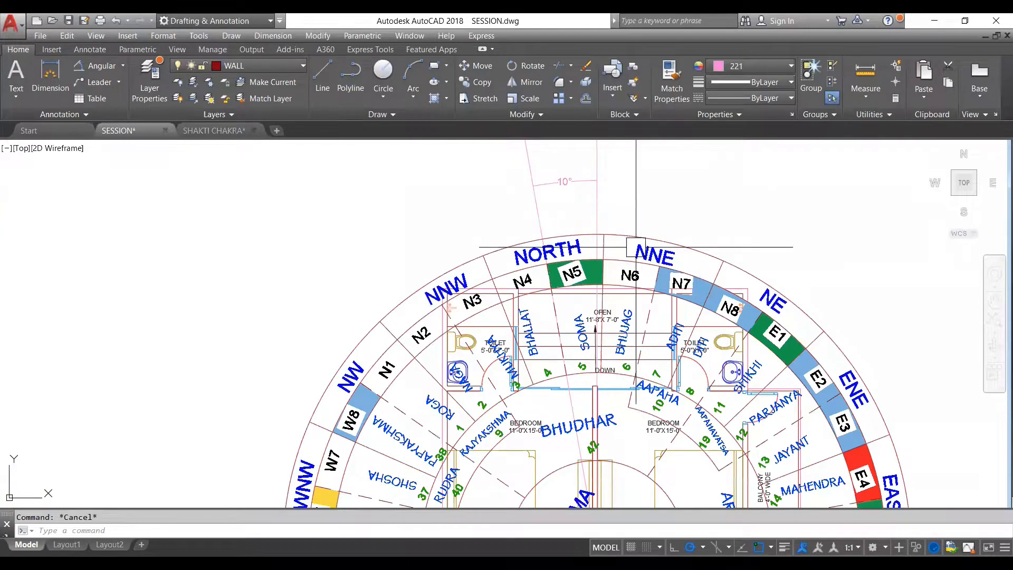
scroll(635, 247, down, 4)
scroll(685, 348, down, 2)
scroll(515, 302, down, 4)
scroll(467, 306, up, 2)
scroll(462, 309, up, 4)
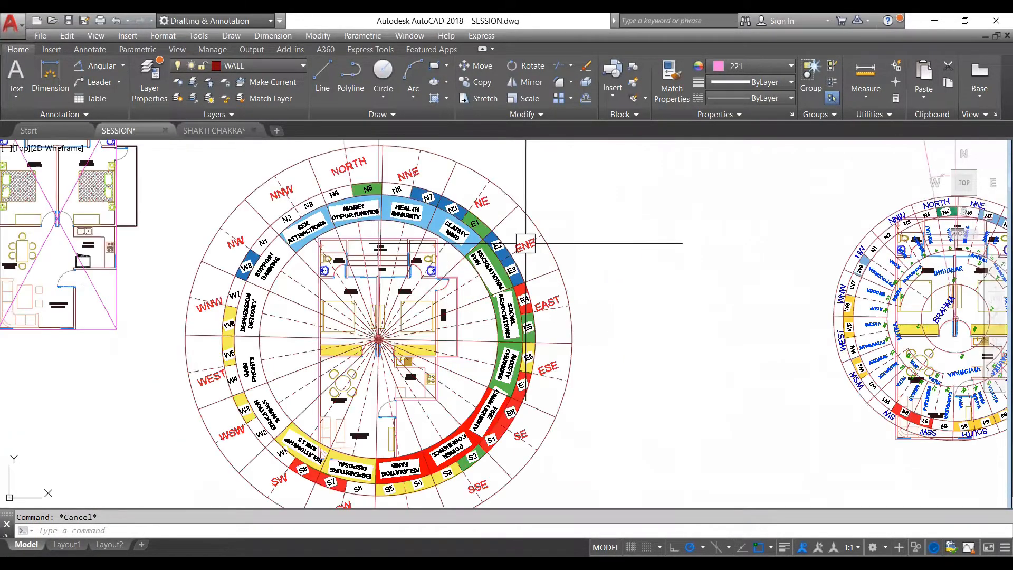
scroll(523, 244, down, 4)
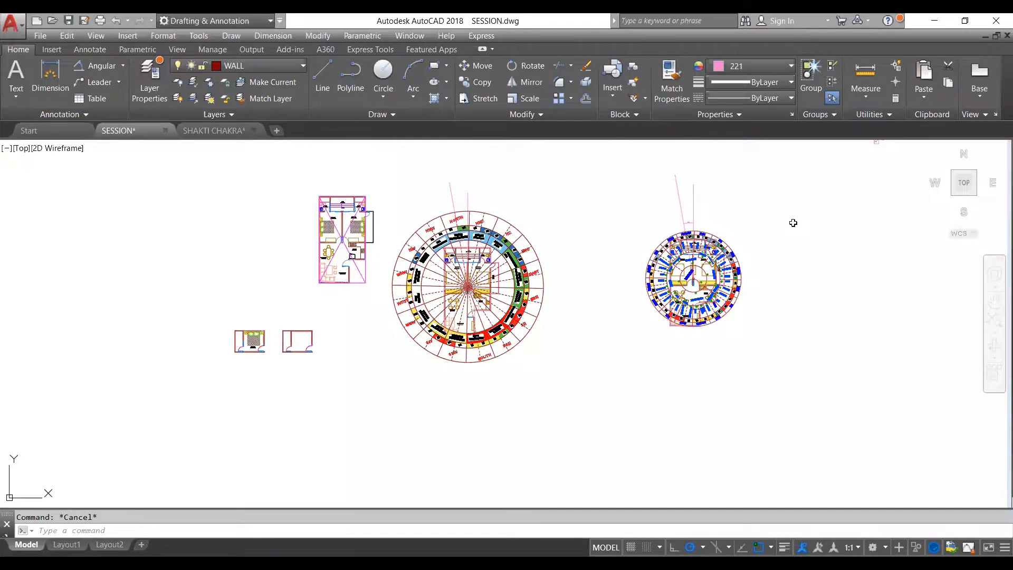
- Switch to the zonal strength workbook in Excel
key(alt+Tab)
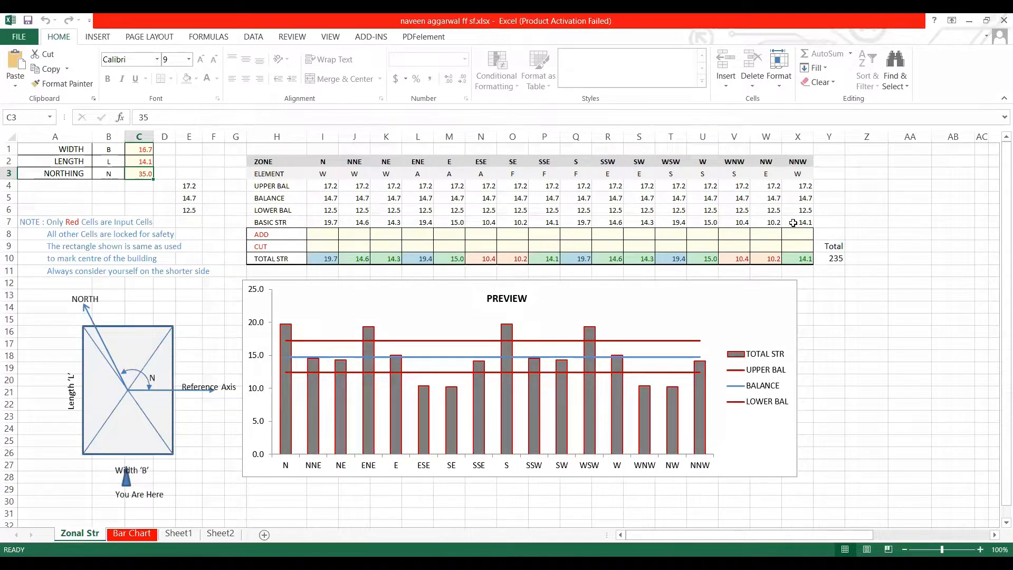
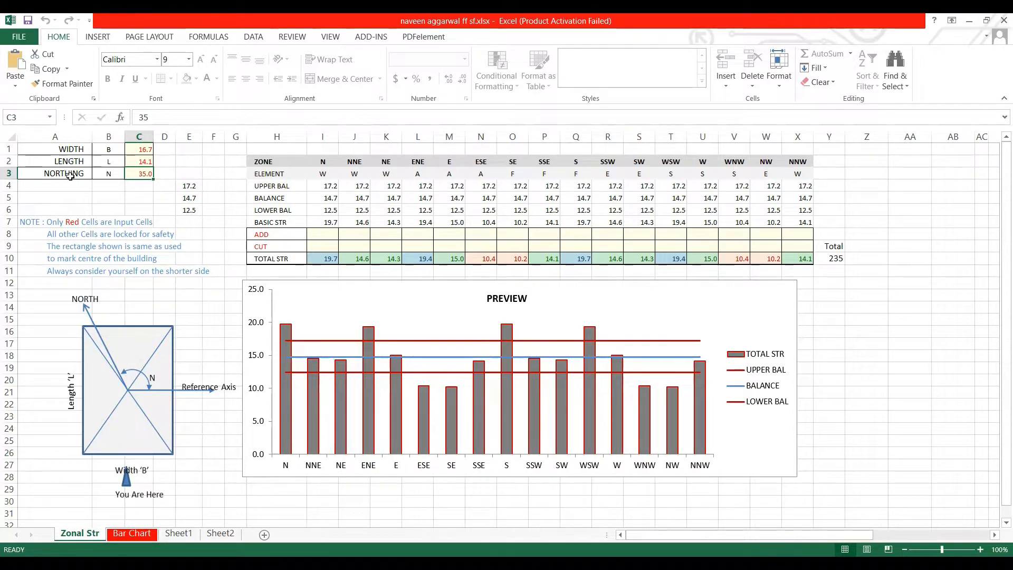
- Switch to the AutoCAD drawing and read the overall width and length dimensions of the plan under the BRAHMA wheel
click(136, 149)
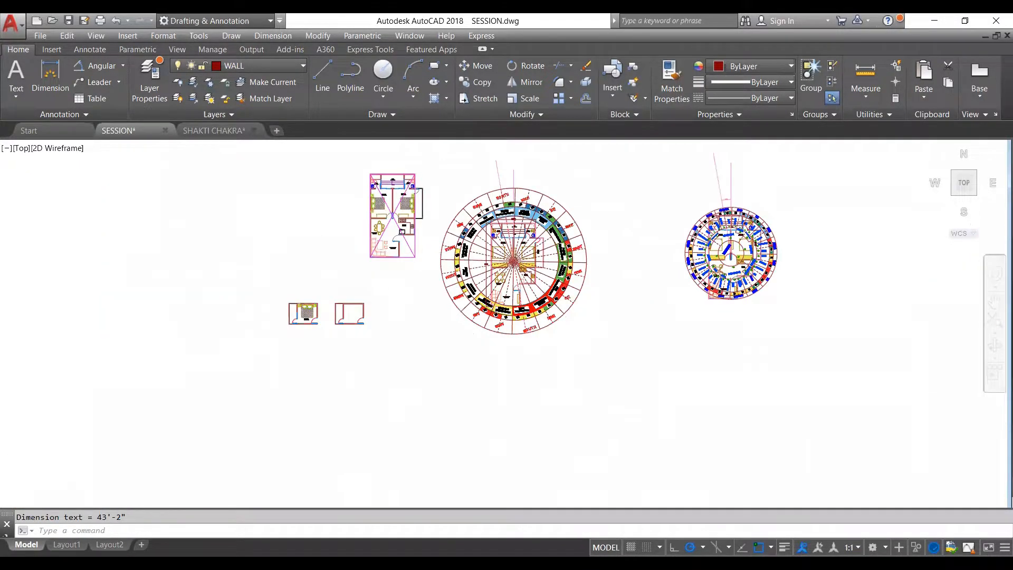
scroll(509, 217, up, 1)
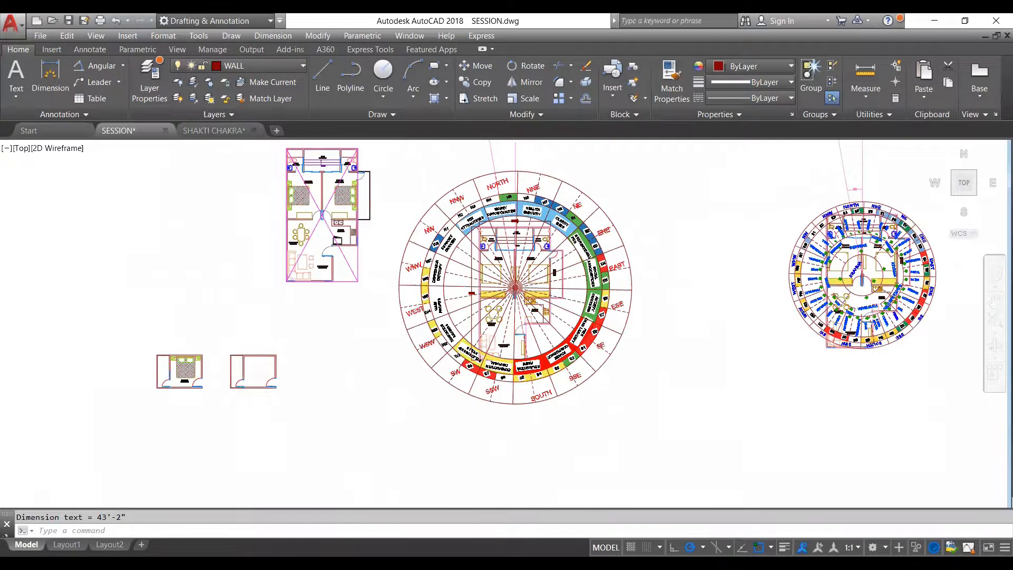
scroll(512, 215, up, 2)
scroll(482, 240, up, 2)
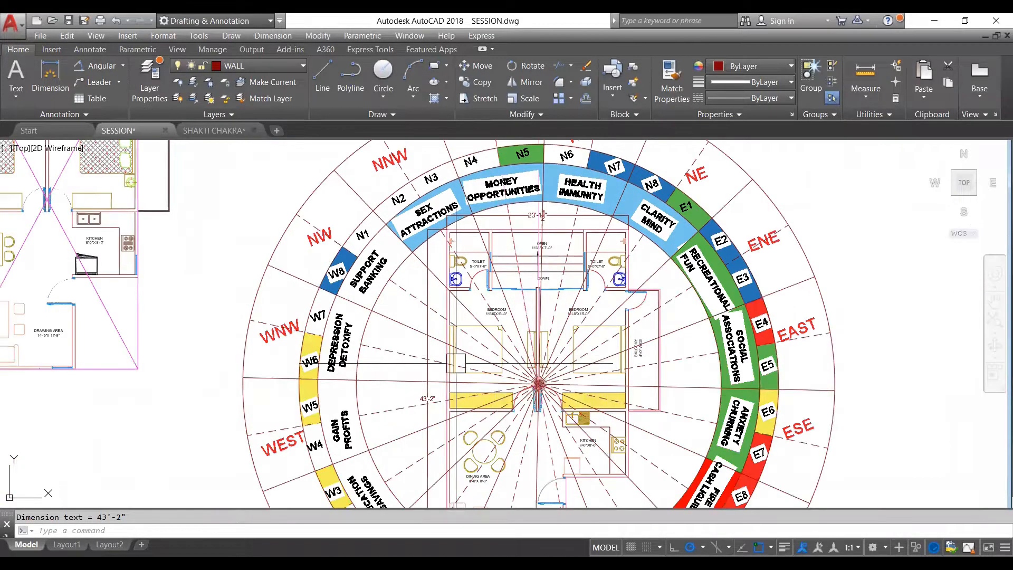
scroll(444, 392, up, 2)
scroll(443, 392, up, 2)
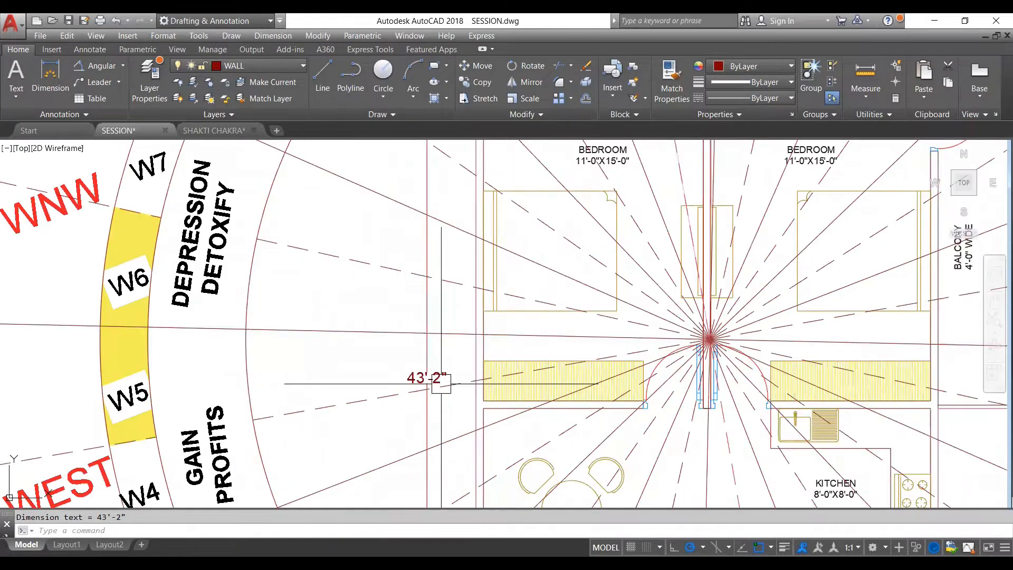
scroll(439, 378, down, 2)
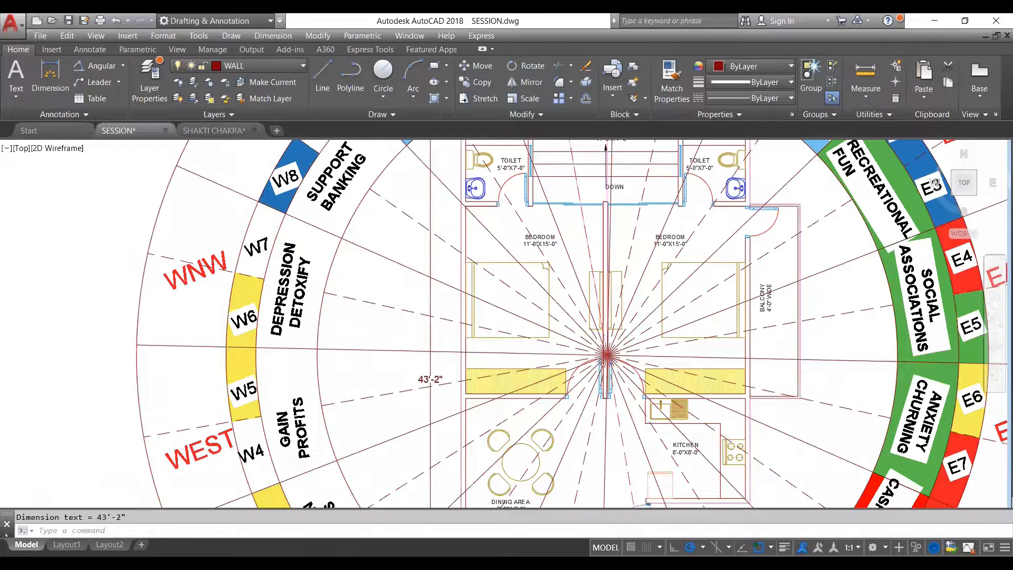
middle_drag(438, 379, 363, 489)
scroll(564, 198, up, 4)
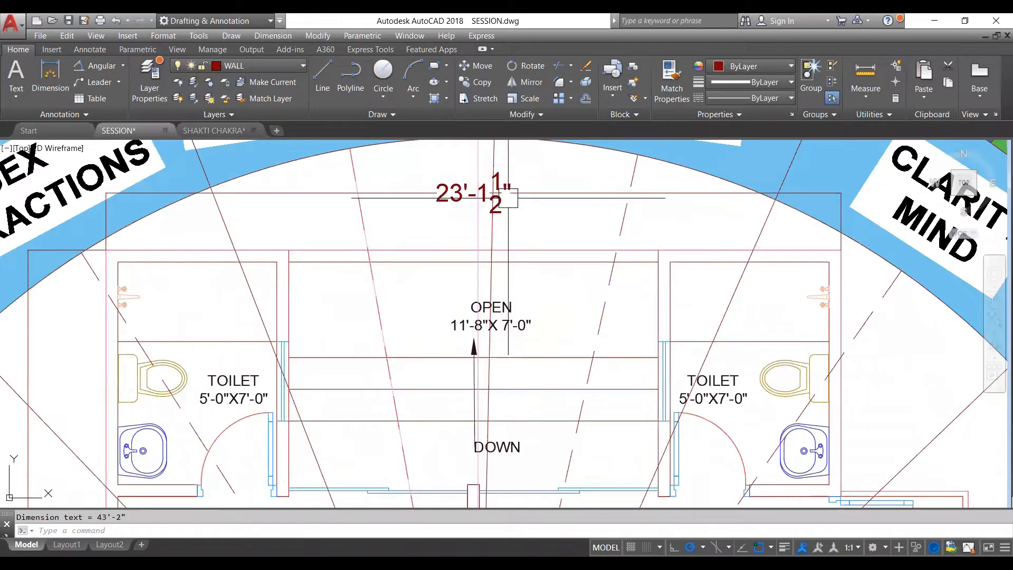
scroll(537, 197, down, 2)
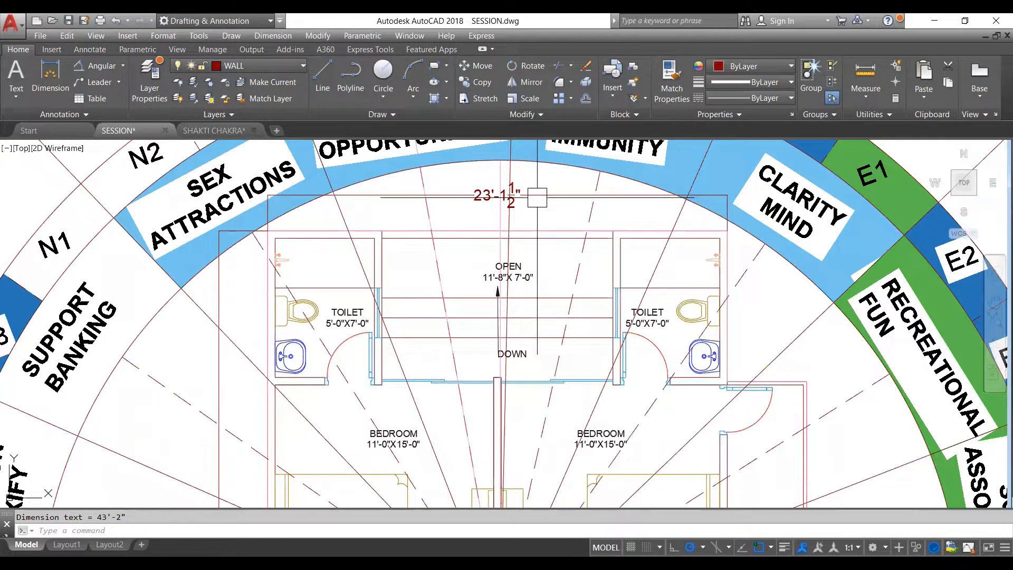
scroll(537, 198, down, 4)
scroll(507, 169, down, 2)
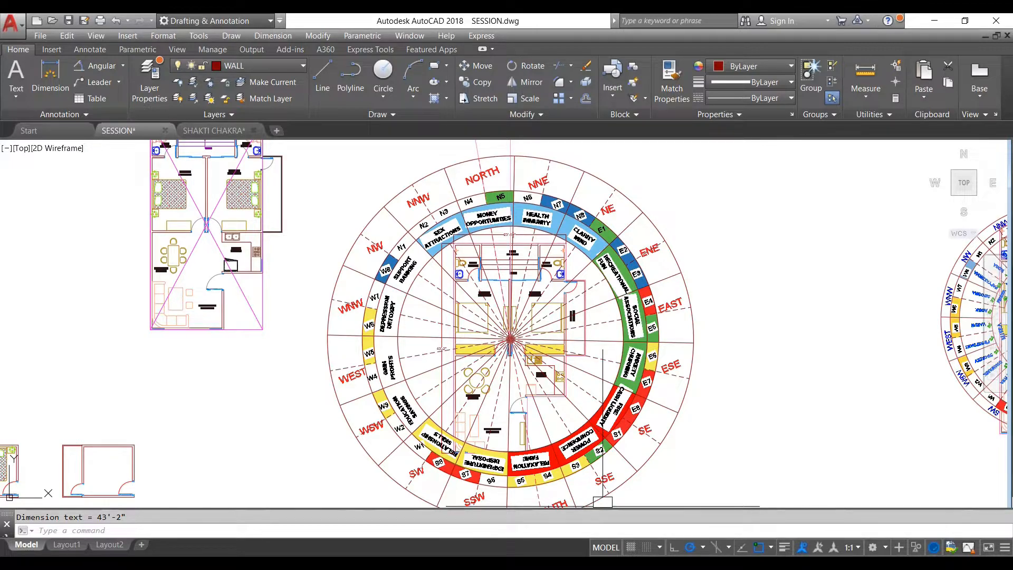
scroll(602, 501, up, 4)
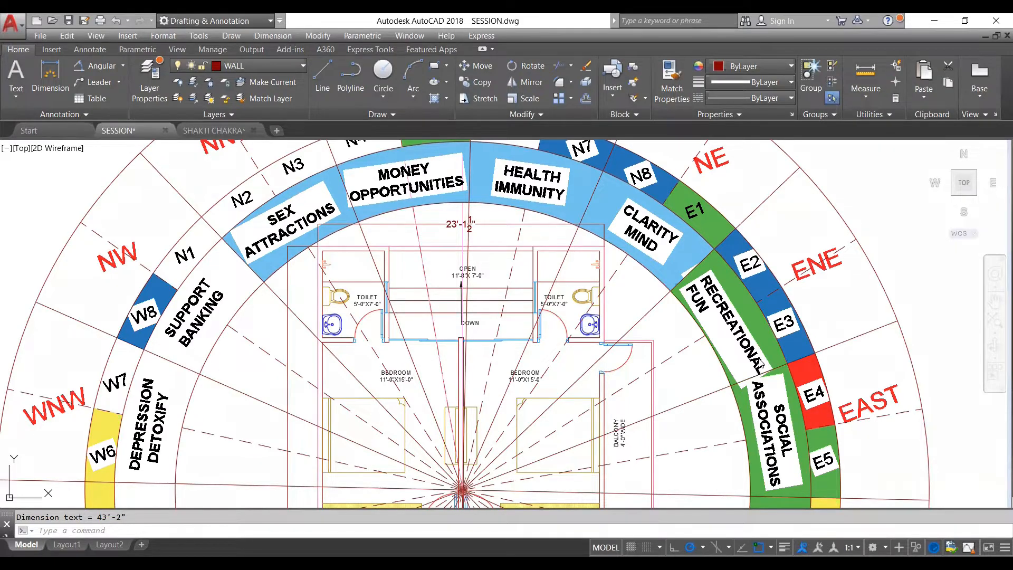
- Switch back to the Excel zonal strength workbook and set the building's WIDTH to 23.12
key(alt+Tab)
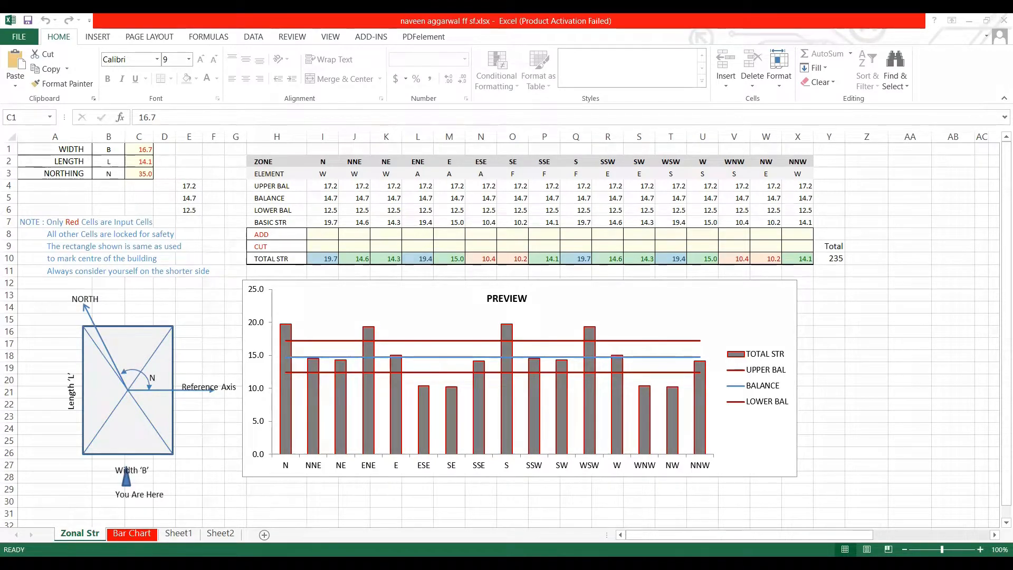
click(139, 151)
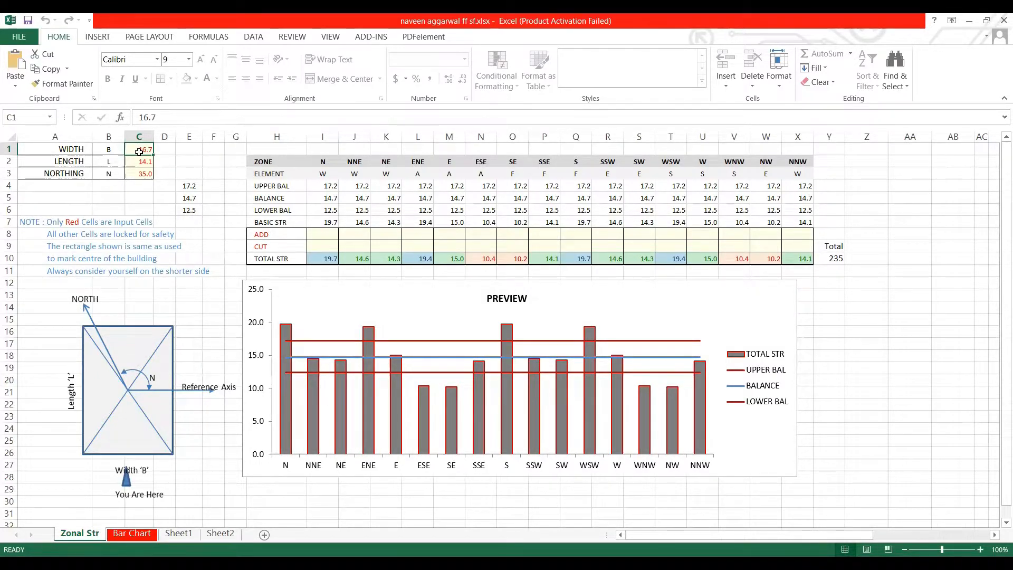
text(23)
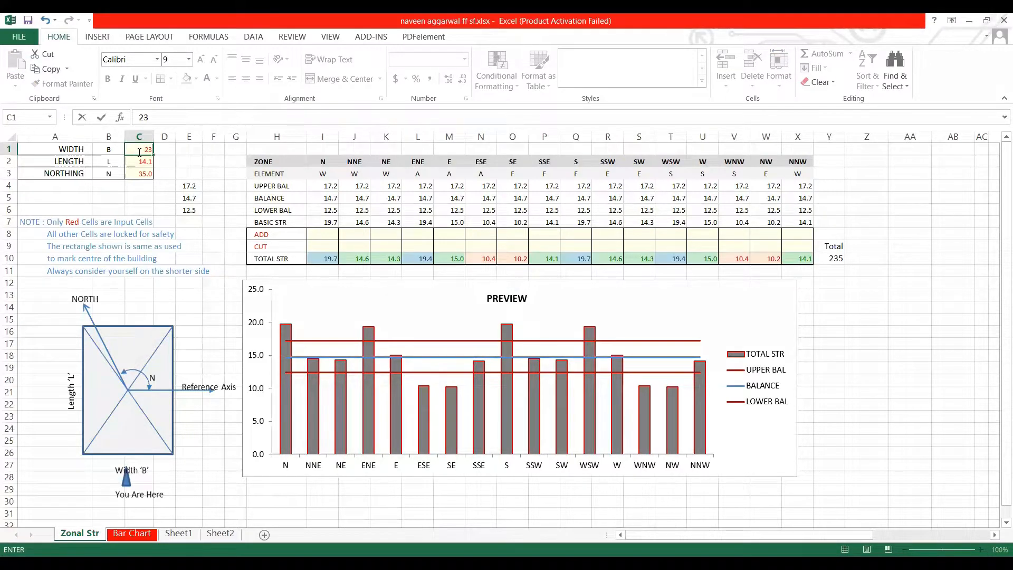
text(.12)
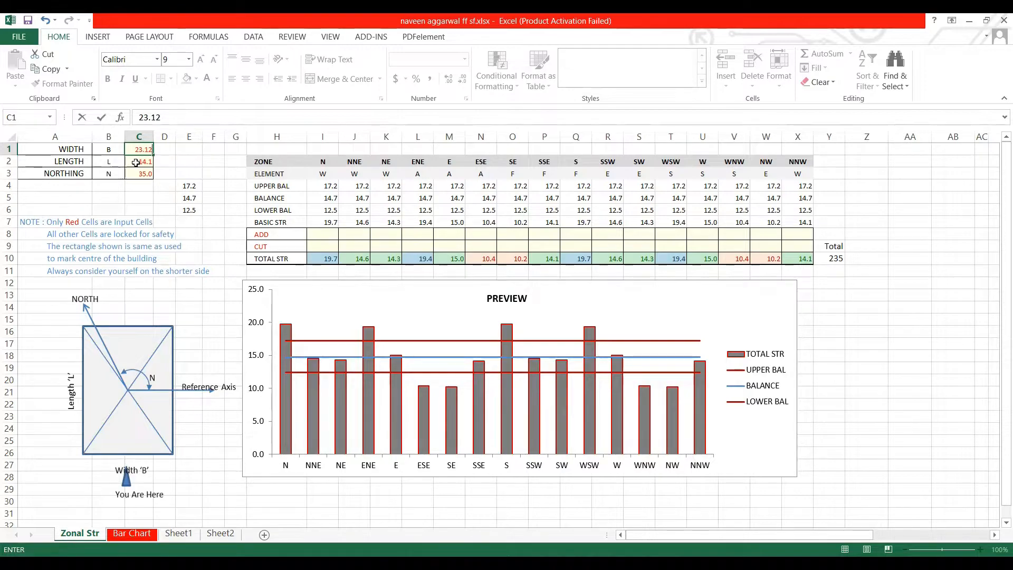
click(135, 163)
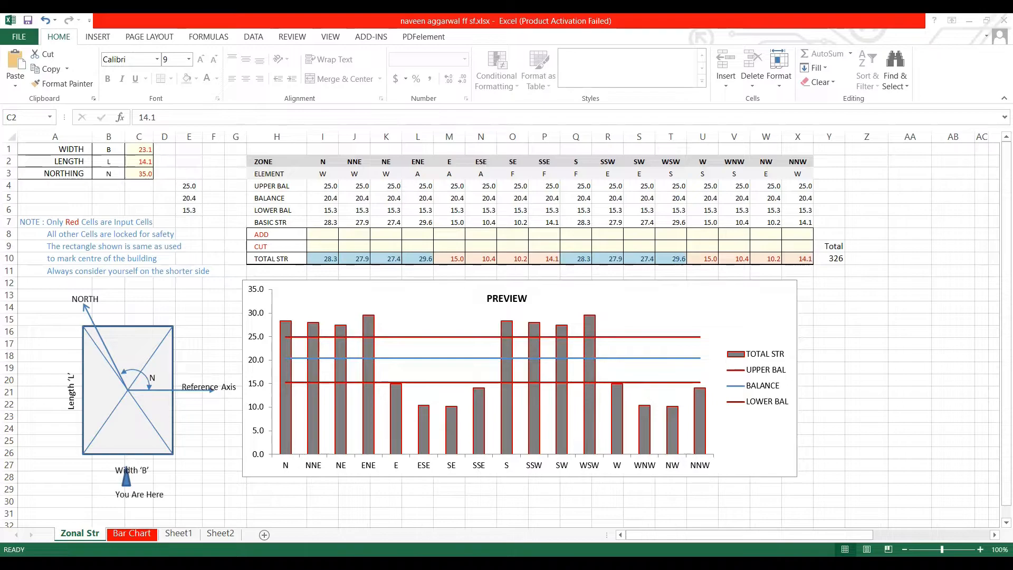
- Enter 42.16 as the building's LENGTH and set its NORTHING to 10
click(418, 344)
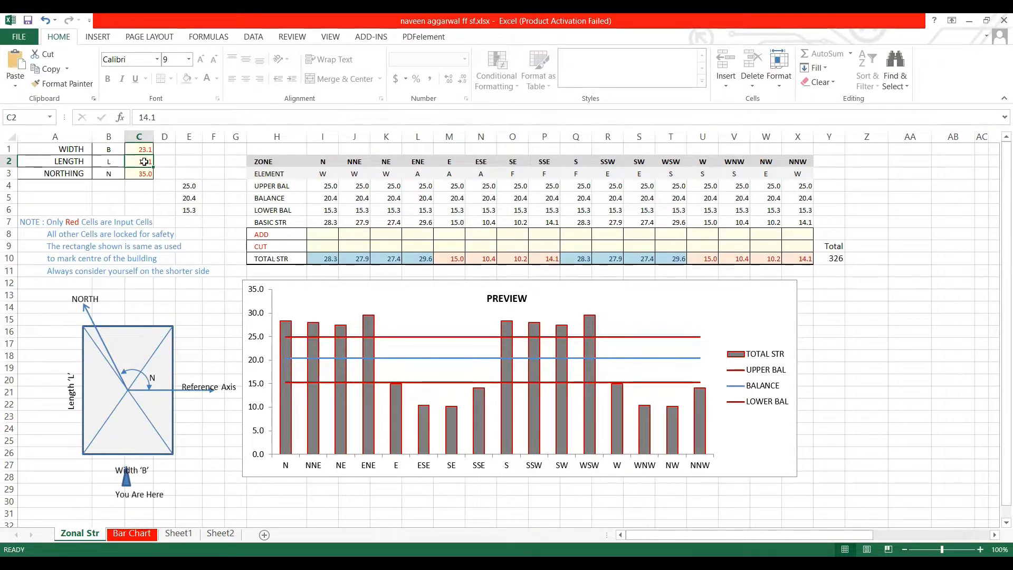
text(42.16)
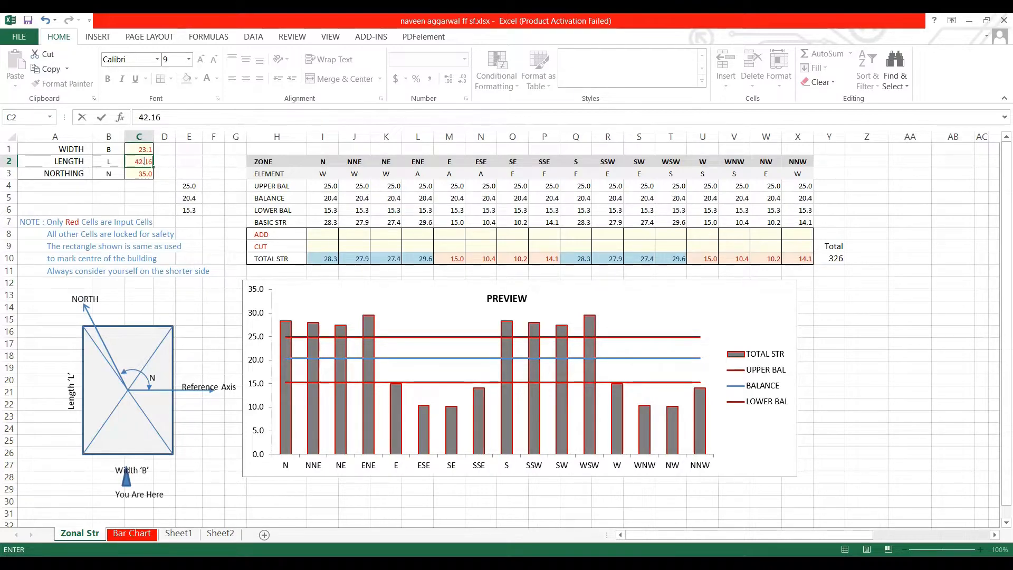
click(139, 174)
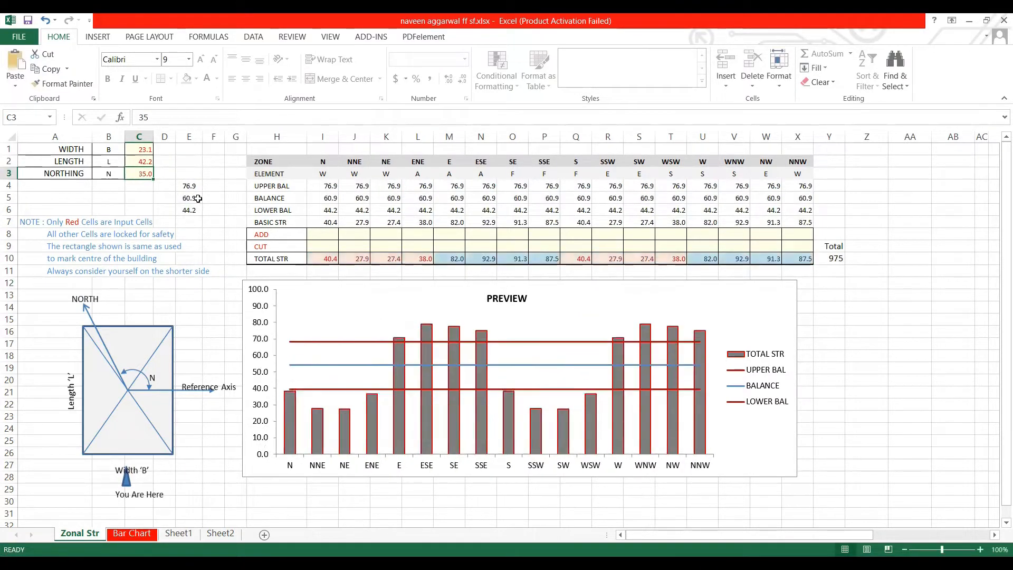
text(10)
key(Return)
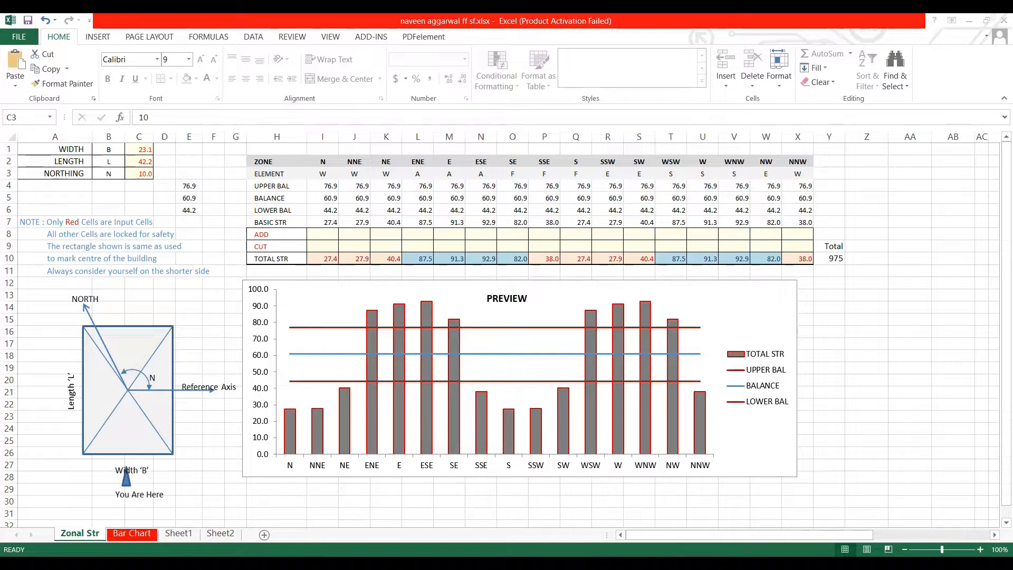
- Correct the building's LENGTH to 43.16 in the zonal strength inputs
click(138, 161)
click(145, 117)
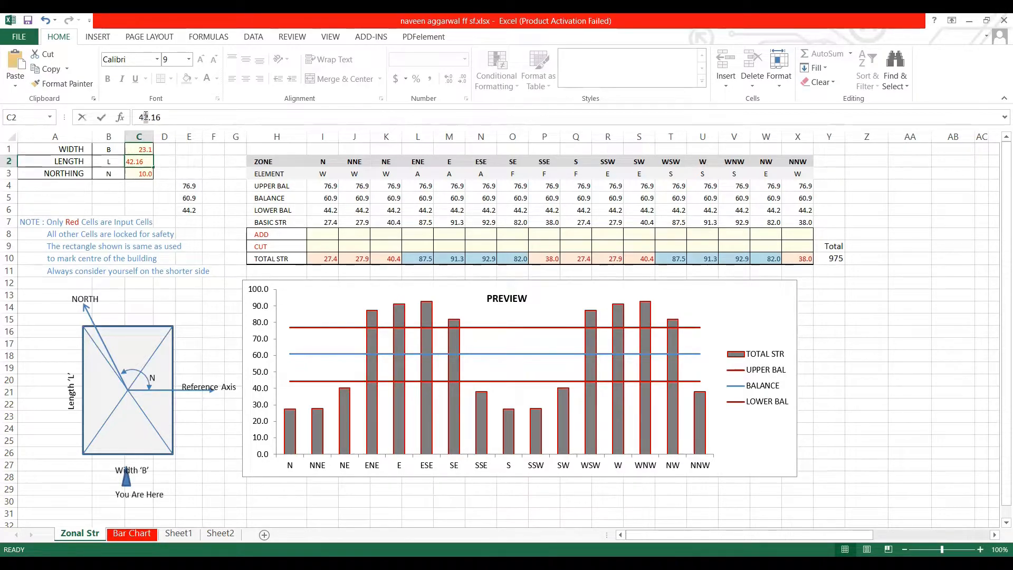
key(BackSpace)
text(3)
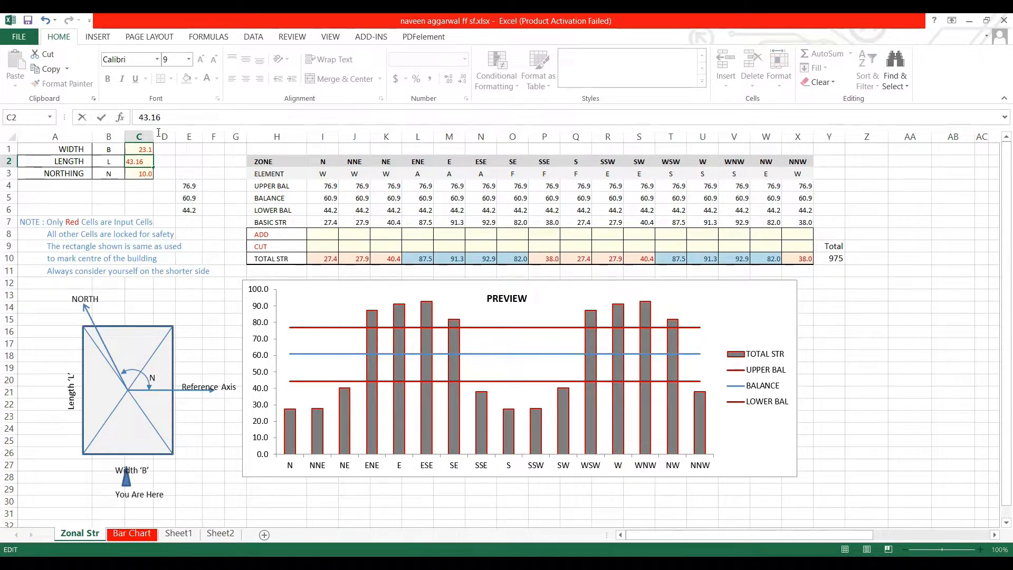
click(140, 177)
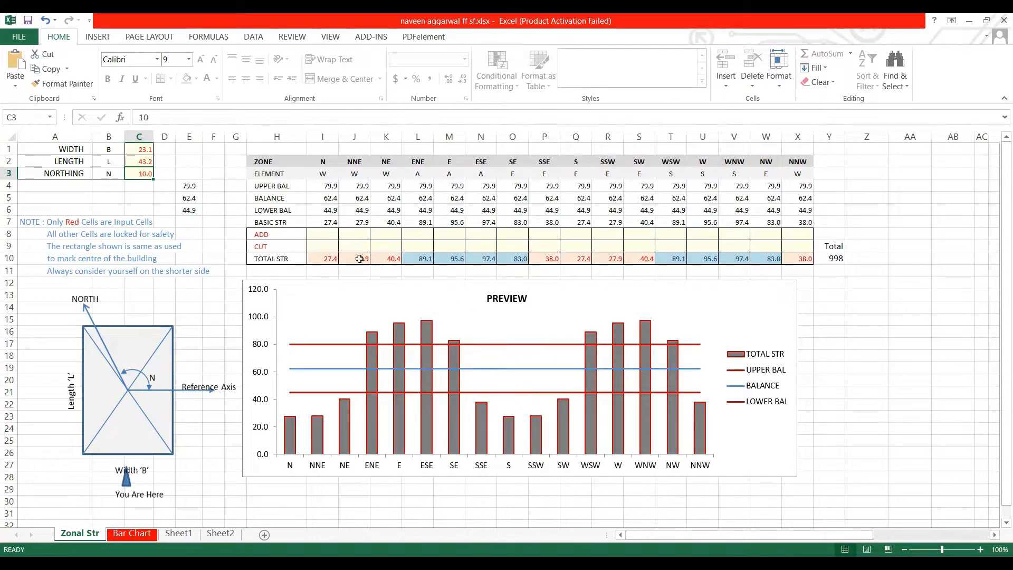
- Inspect the ADD row of the zone table and examine in the AutoCAD drawing which zones the projecting balcony covers
click(312, 236)
click(353, 235)
click(419, 235)
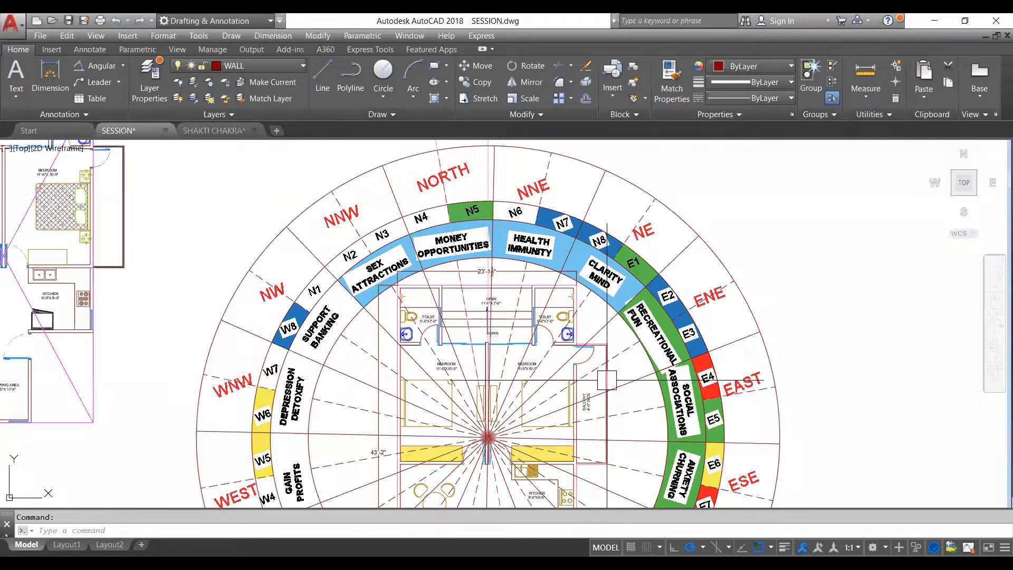
scroll(617, 314, up, 3)
scroll(617, 314, down, 3)
scroll(618, 314, up, 2)
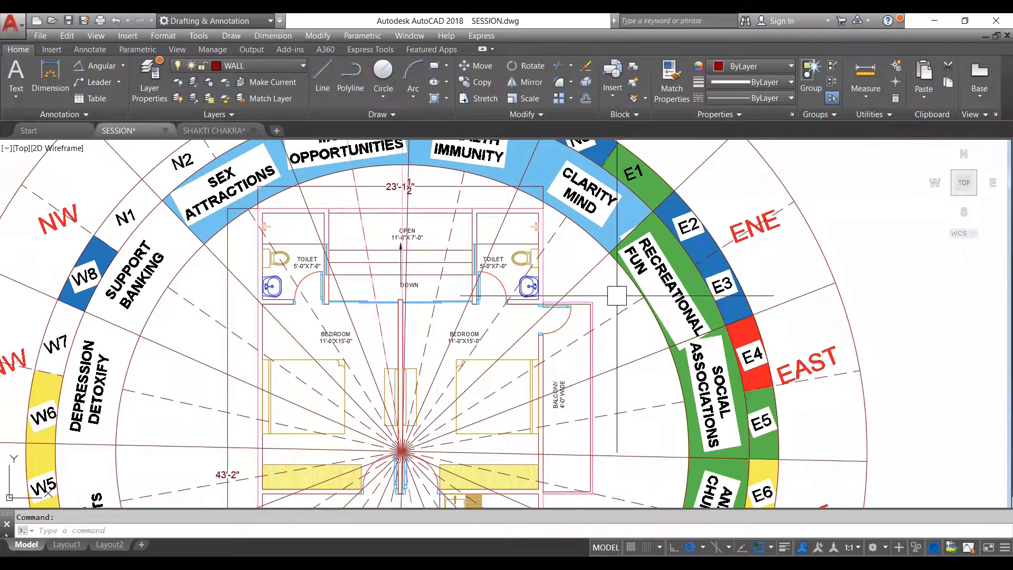
scroll(614, 296, down, 2)
scroll(623, 374, up, 4)
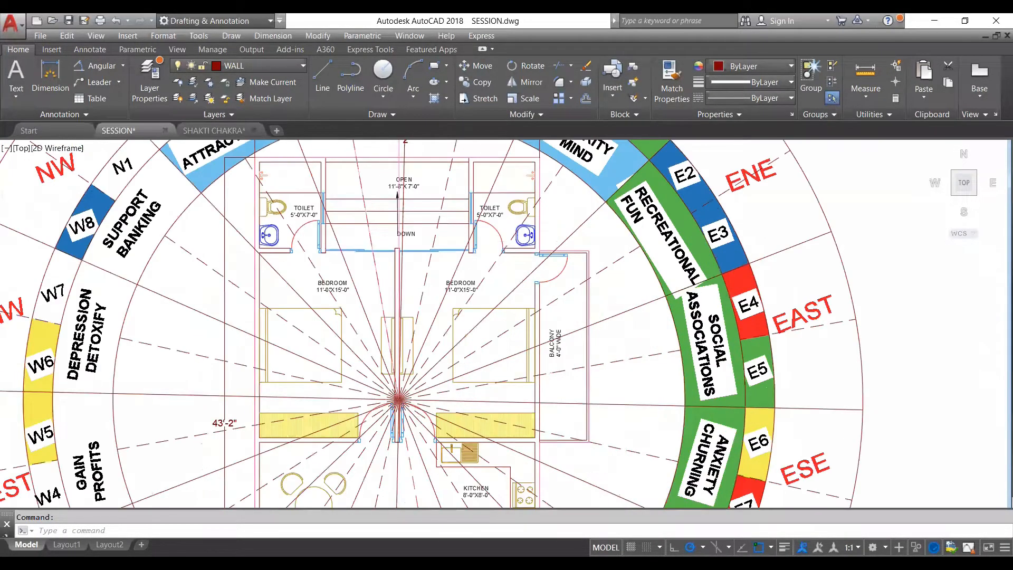
scroll(623, 374, down, 4)
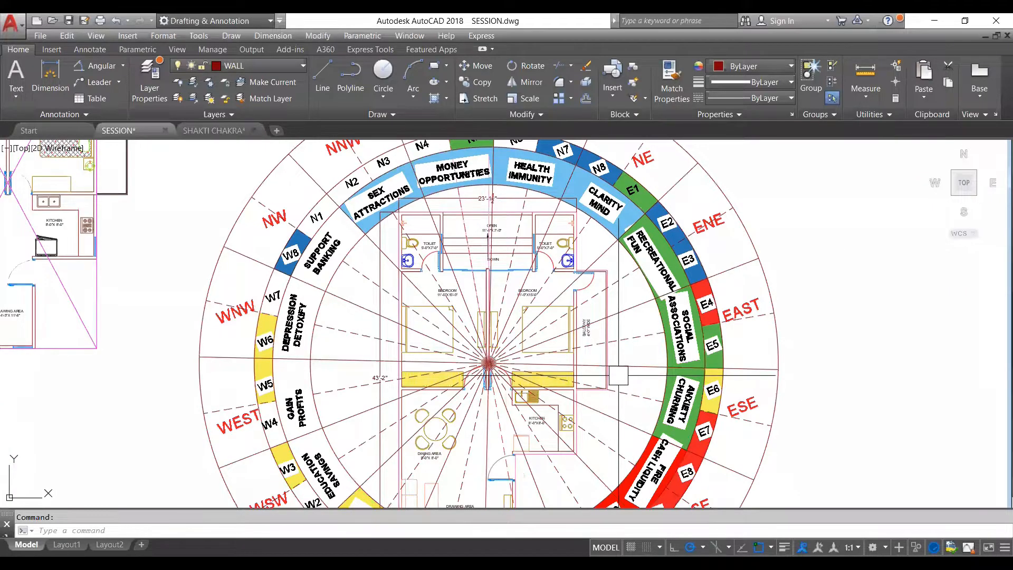
scroll(620, 374, up, 3)
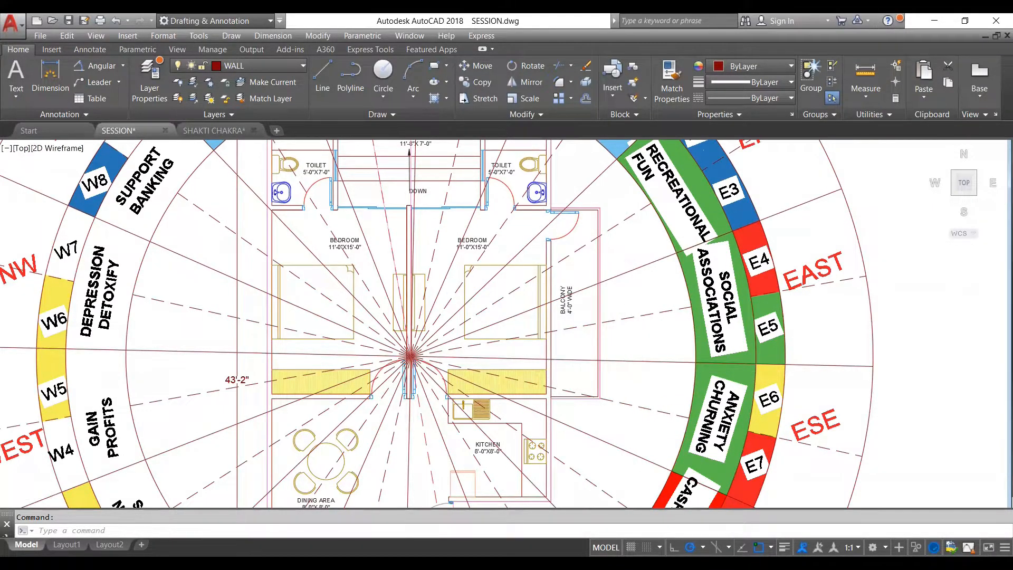
scroll(619, 374, down, 3)
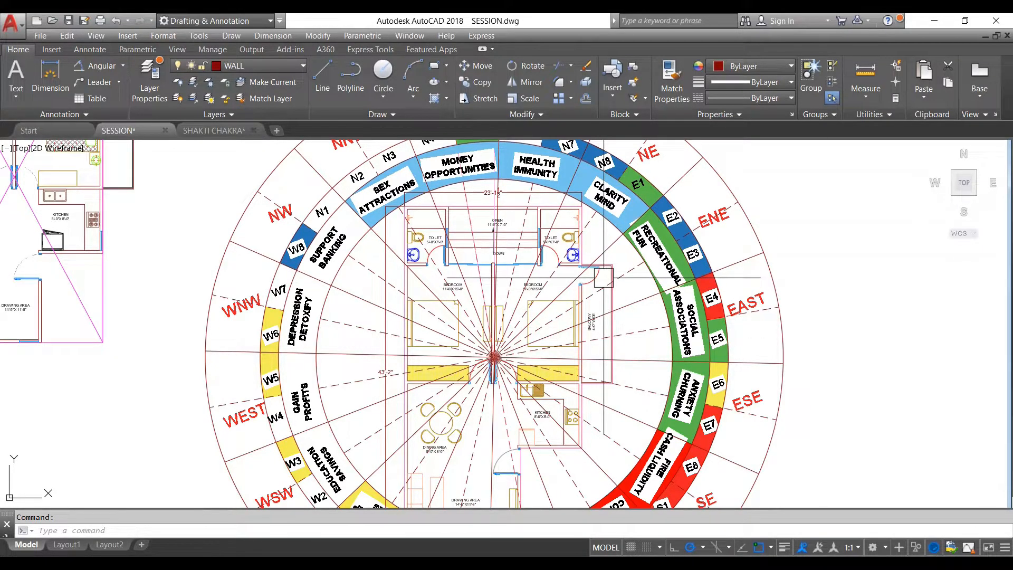
scroll(604, 277, up, 2)
- Start a polyline and set the current object colour to blue, index colour 170
key(Escape)
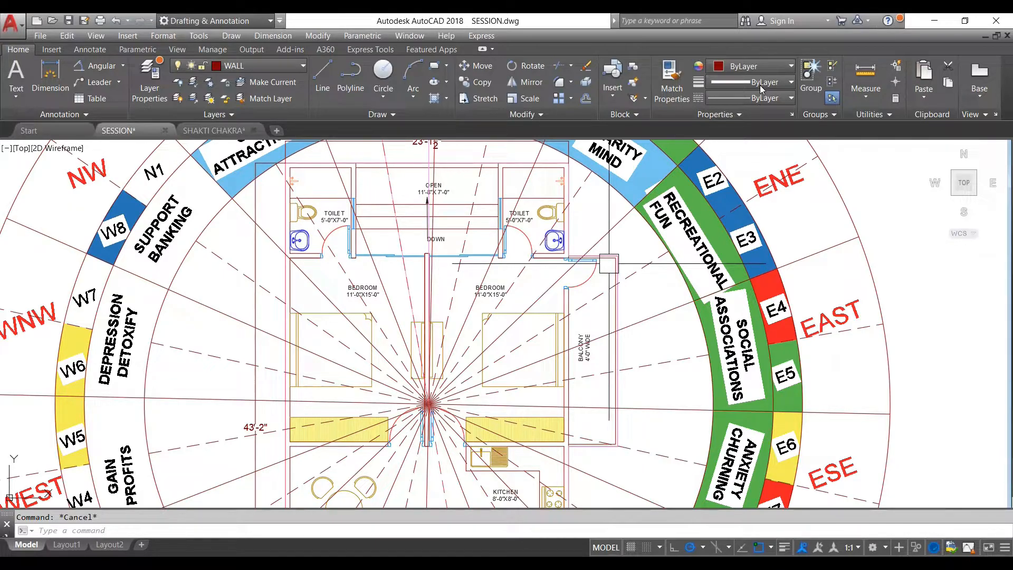
key(Return)
click(763, 67)
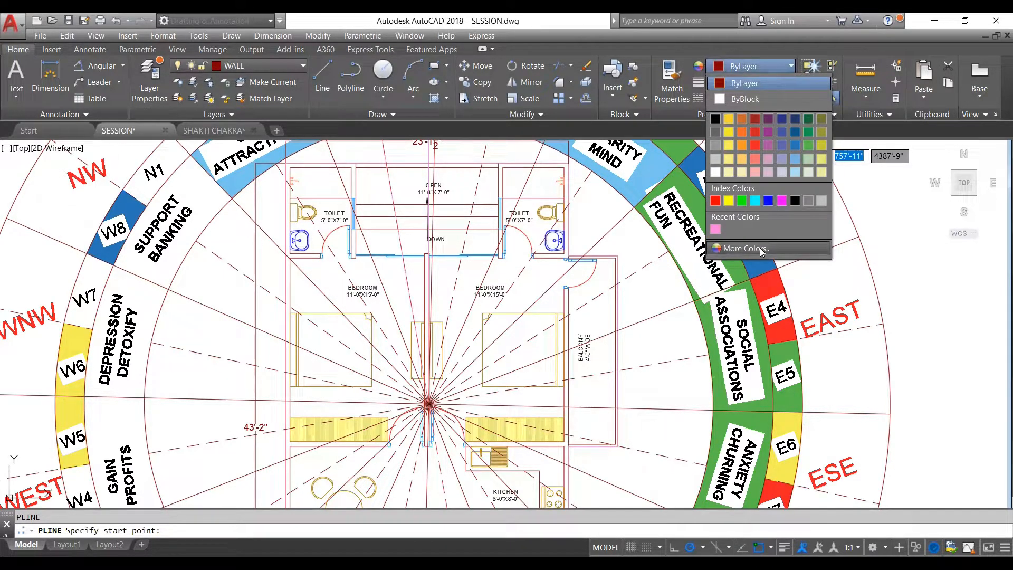
click(765, 248)
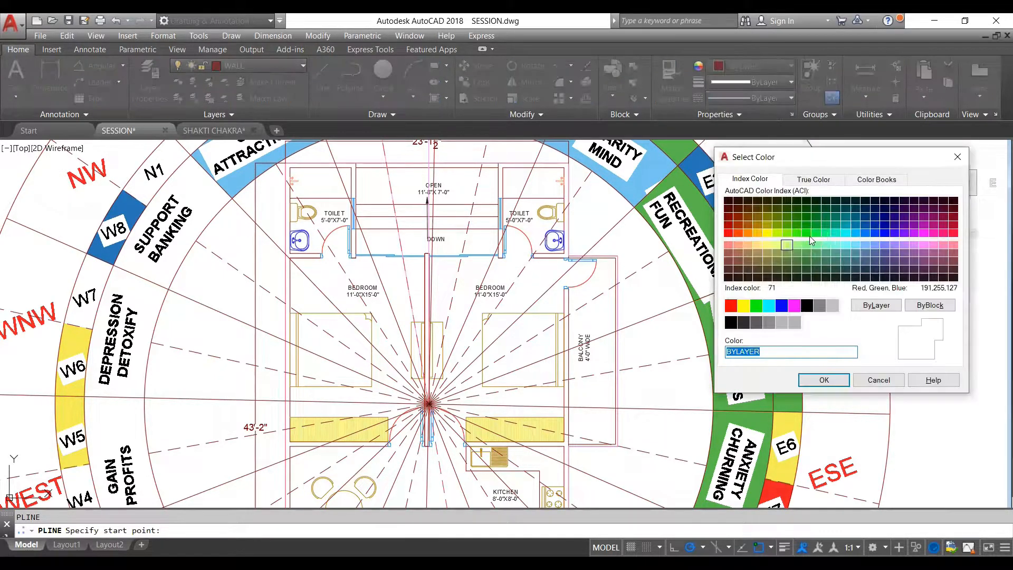
click(886, 233)
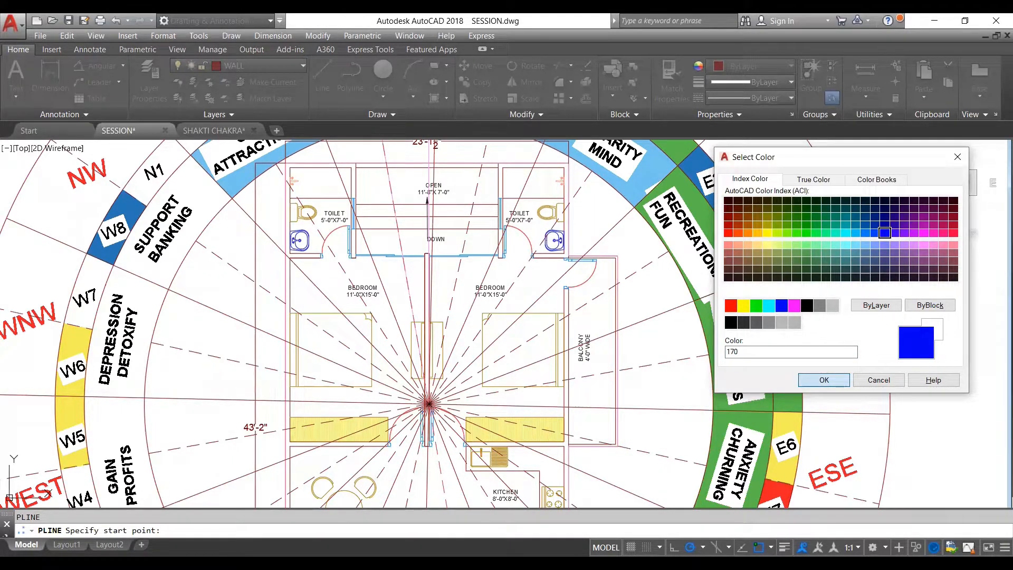
click(824, 380)
scroll(571, 311, up, 2)
click(569, 316)
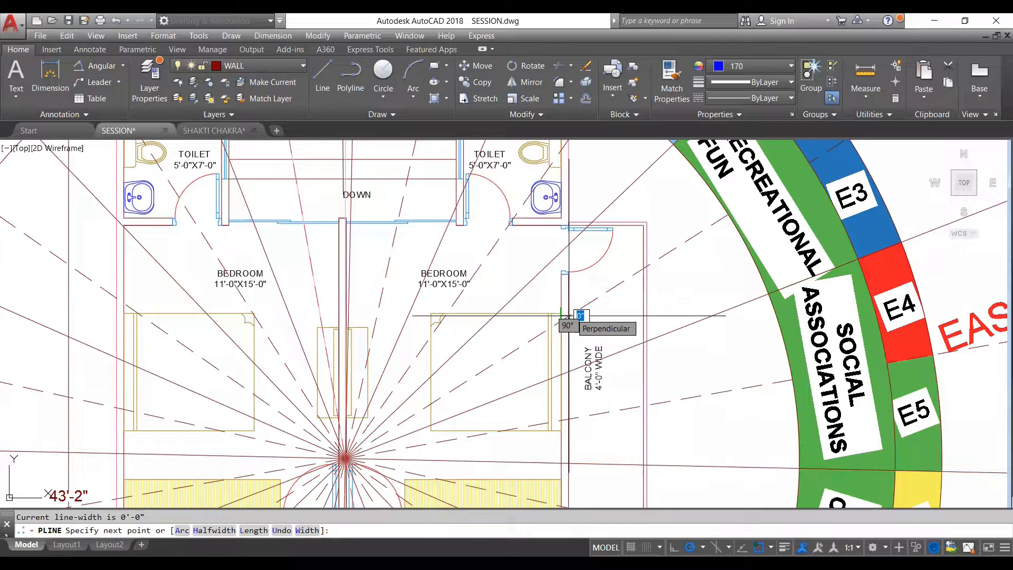
key(Escape)
scroll(568, 315, down, 3)
scroll(569, 316, down, 2)
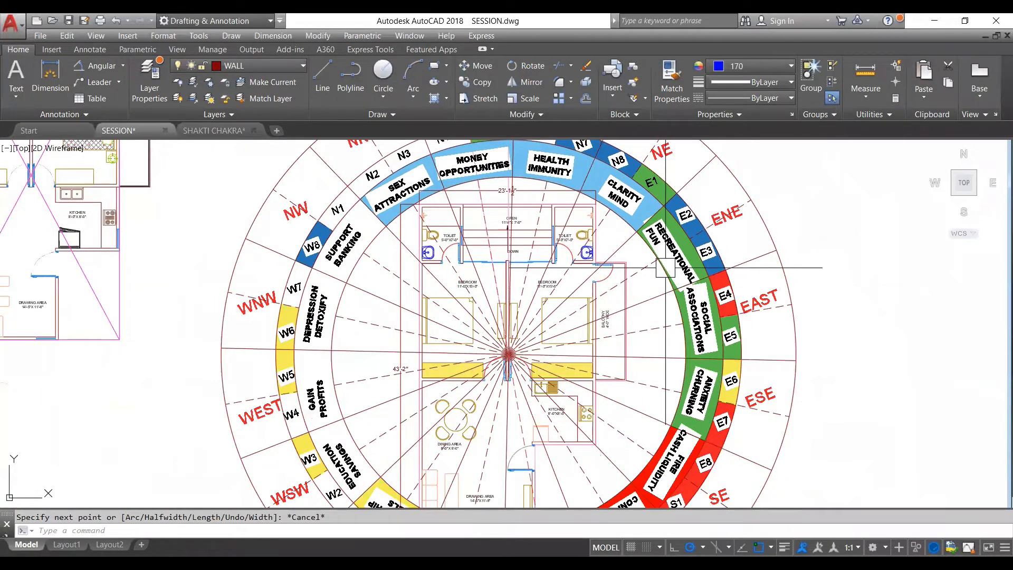
scroll(612, 299, up, 2)
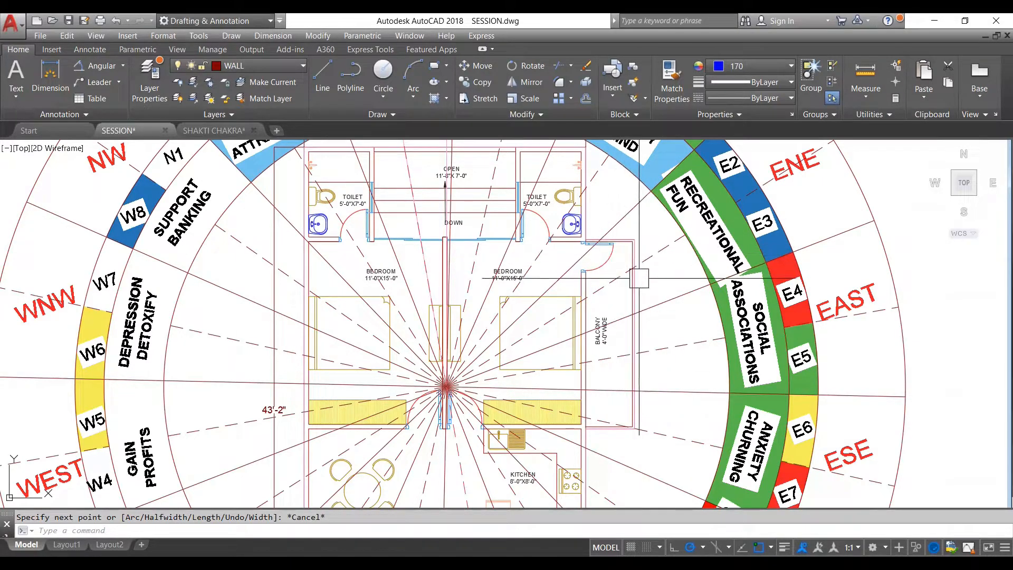
key(Escape)
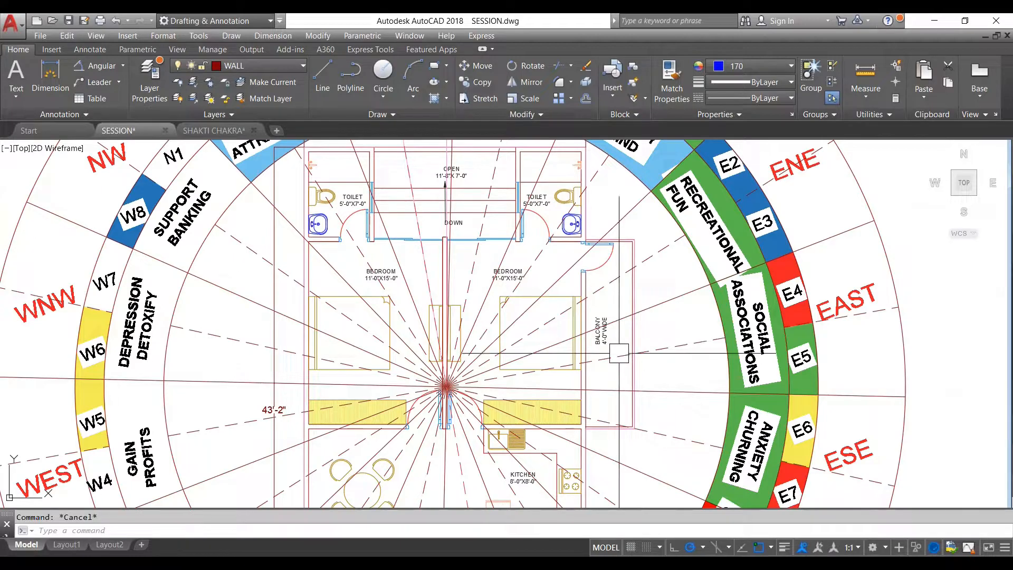
- Trace a closed polyline around the part of the projecting balcony that lies inside the ENE zone, following its walls and the zone lines
key(Return)
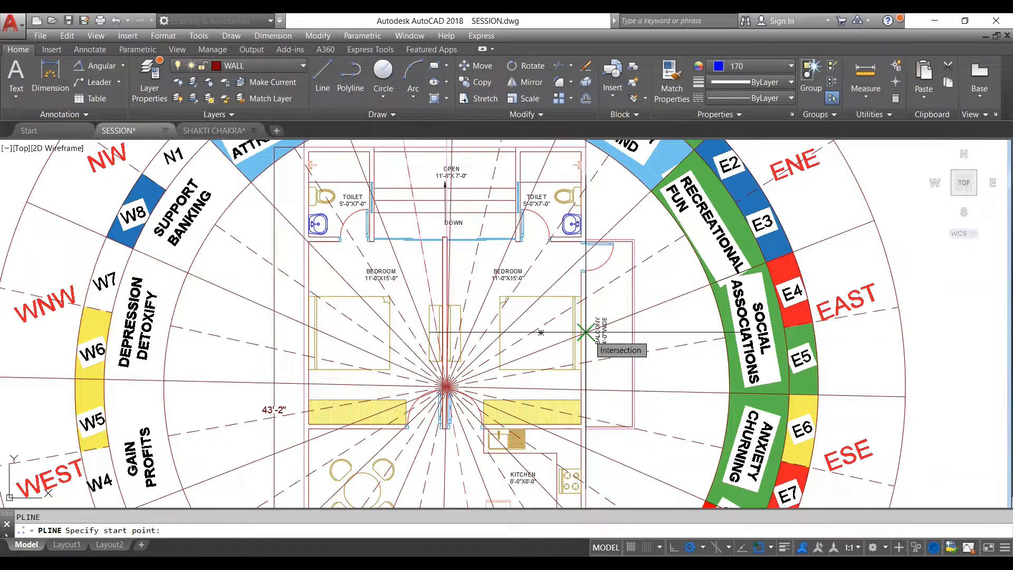
click(585, 333)
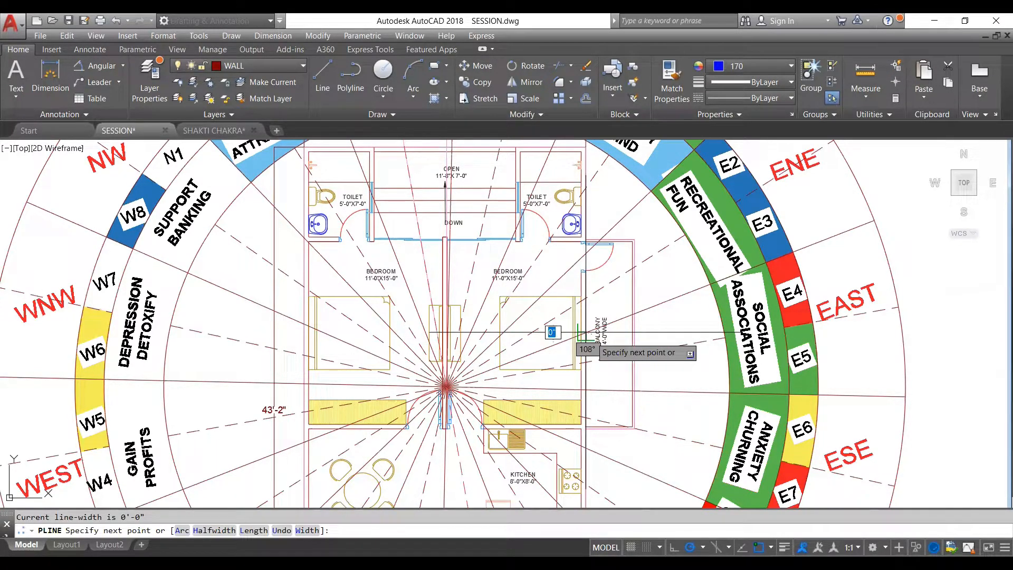
scroll(579, 338, up, 6)
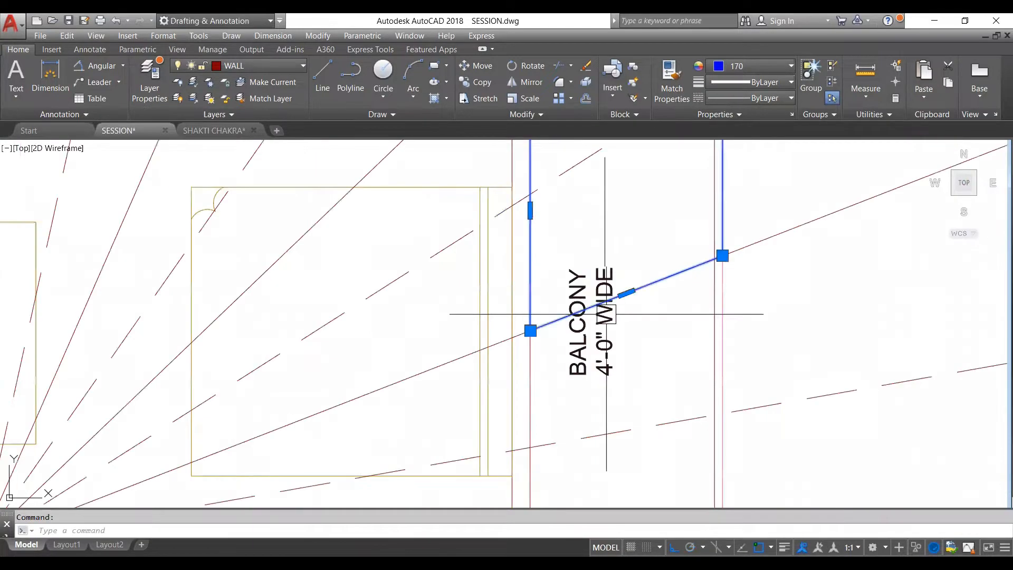
scroll(607, 295, down, 5)
scroll(639, 230, up, 5)
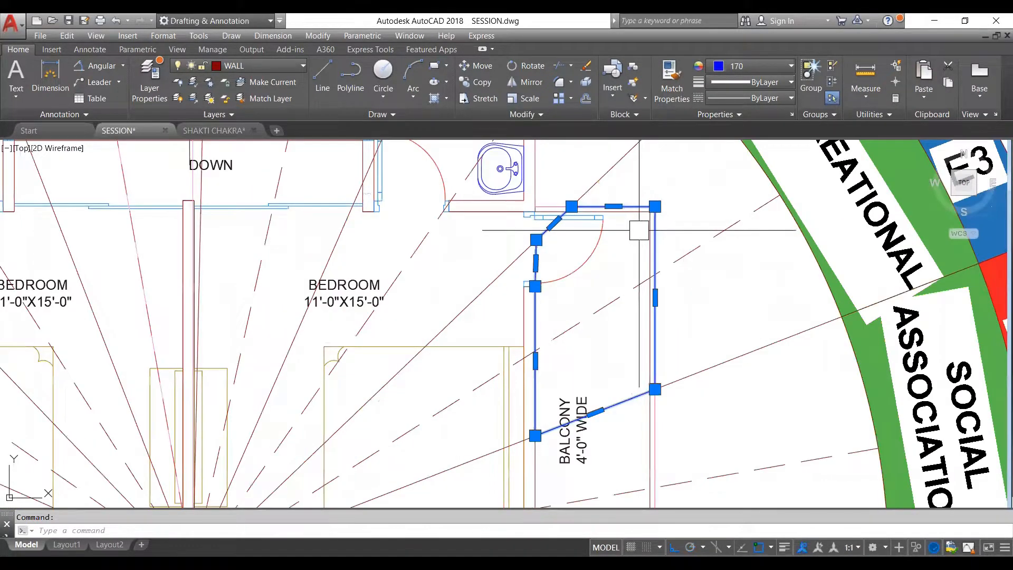
- Examine the traced balcony outline against the wheel's zone lines to check which zone the enclosed portion belongs to
scroll(638, 230, down, 4)
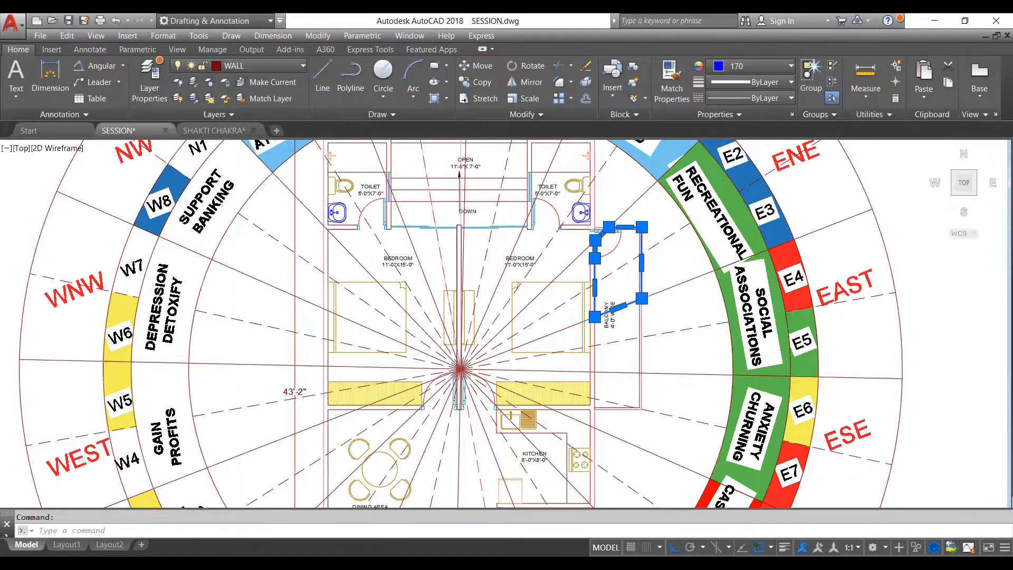
scroll(642, 227, down, 4)
scroll(623, 316, up, 7)
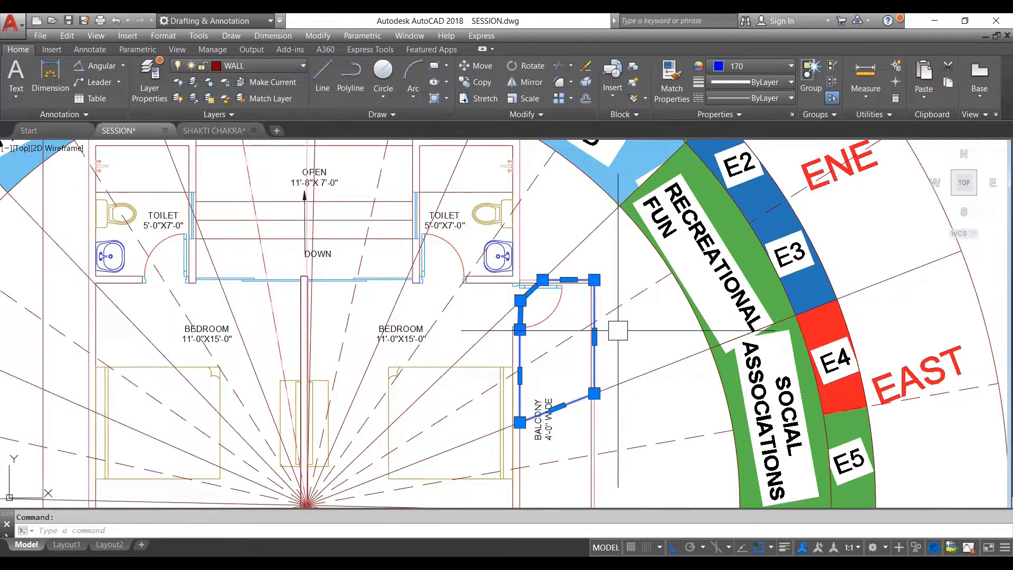
scroll(615, 333, down, 2)
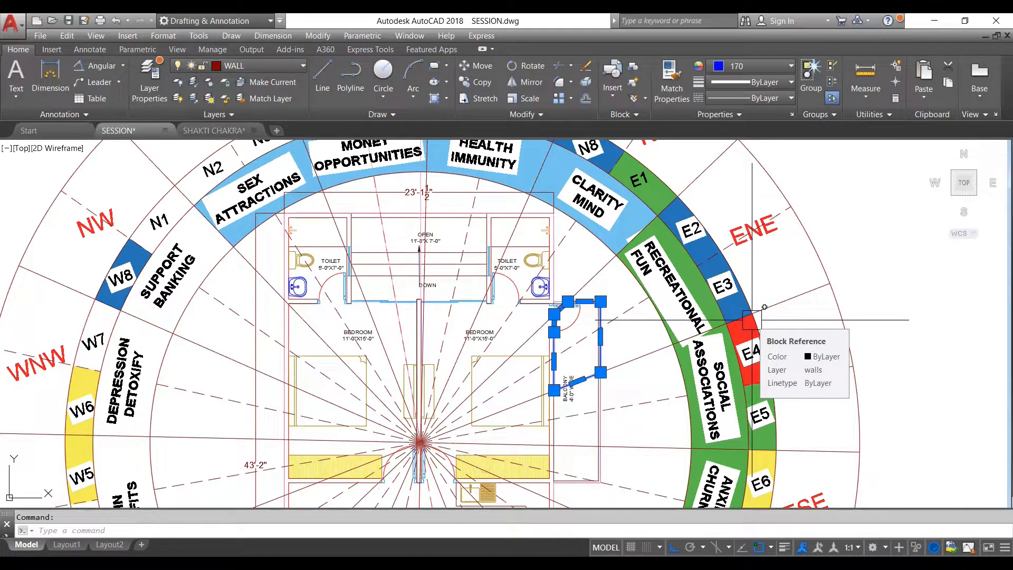
key(Escape)
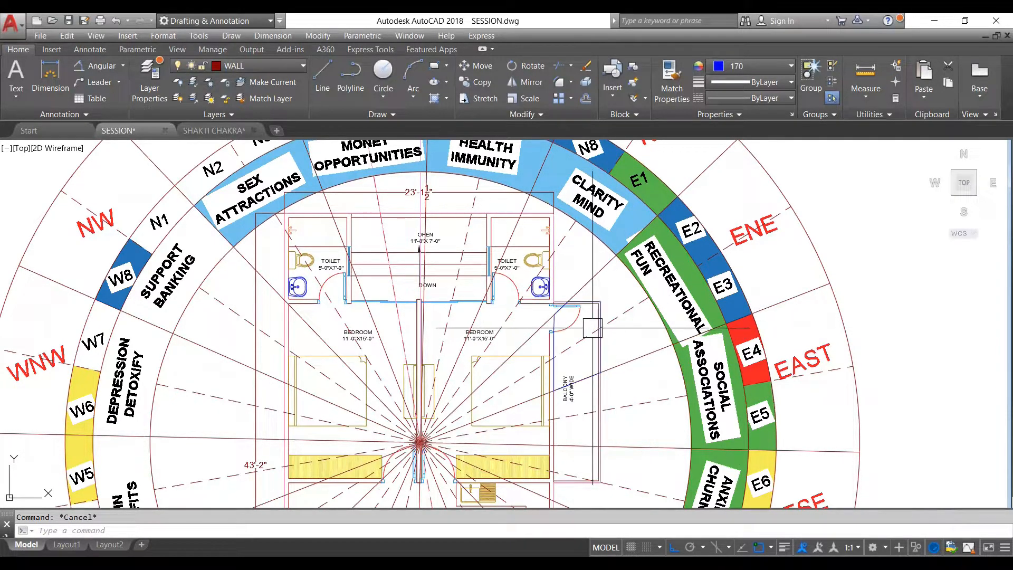
scroll(593, 321, up, 2)
click(593, 320)
scroll(593, 321, down, 2)
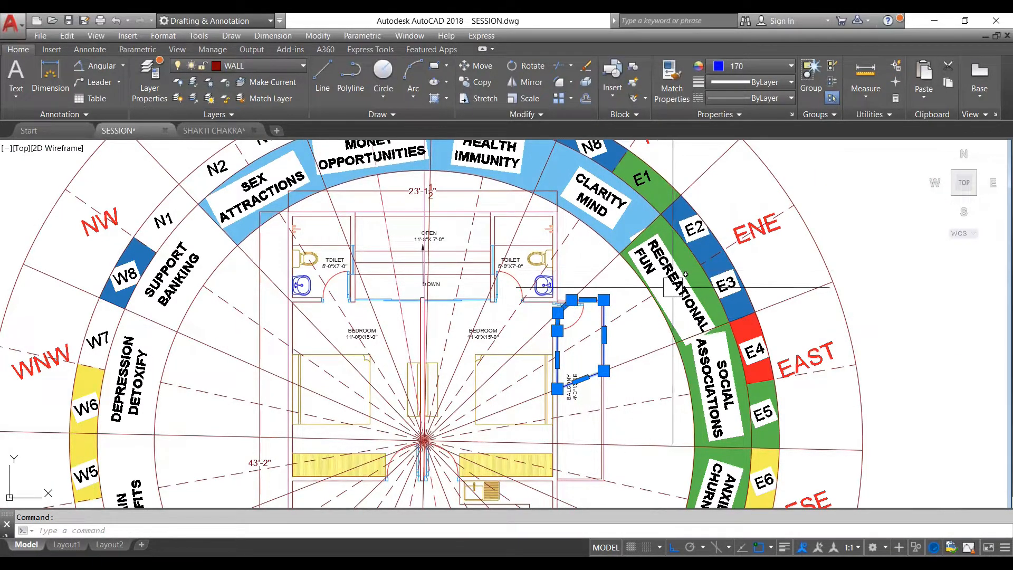
key(Escape)
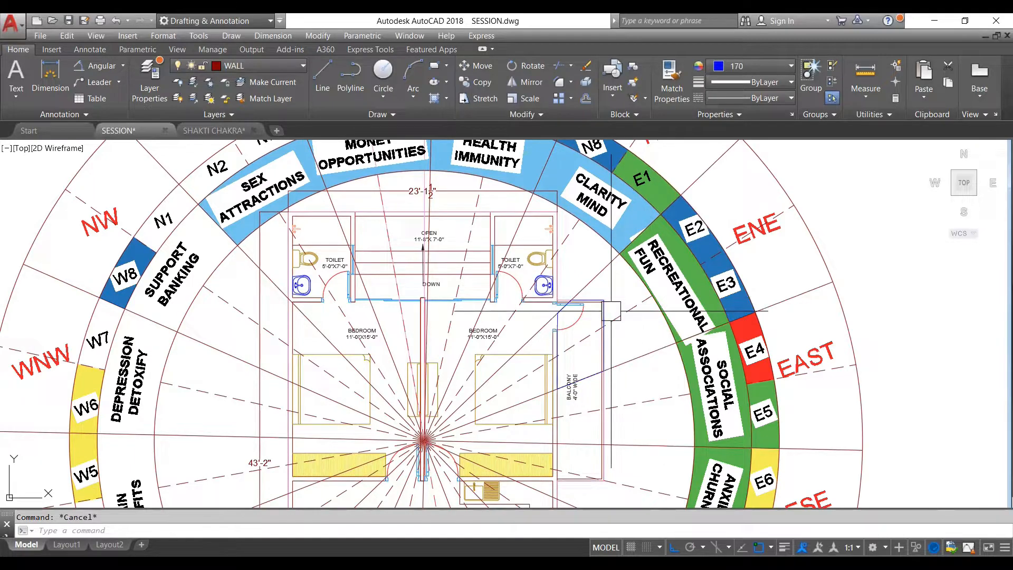
scroll(606, 315, up, 3)
scroll(605, 315, down, 3)
click(601, 303)
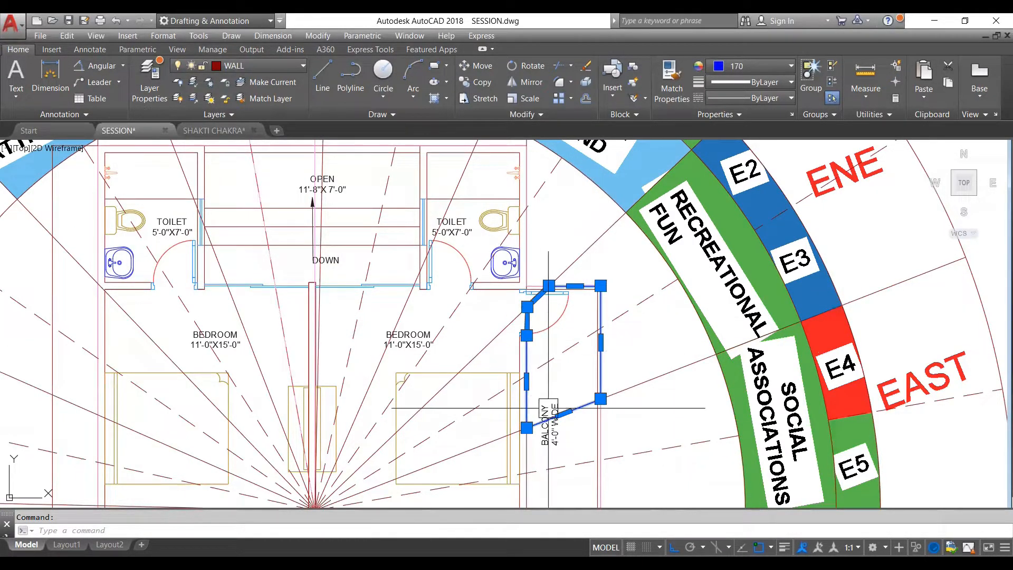
key(Escape)
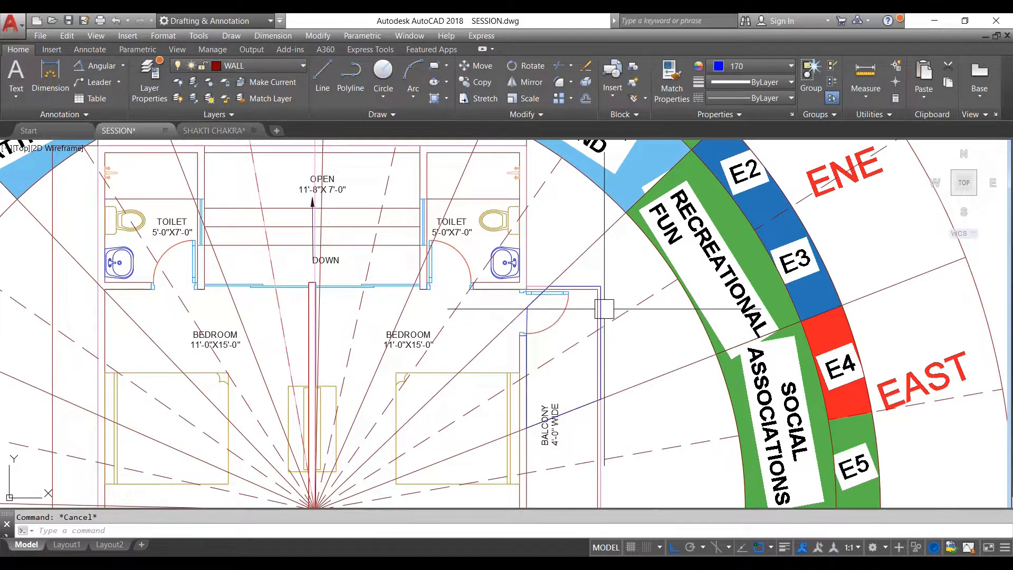
- Measure the area of the traced ENE balcony outline with the AREA command's Object option
scroll(603, 309, up, 2)
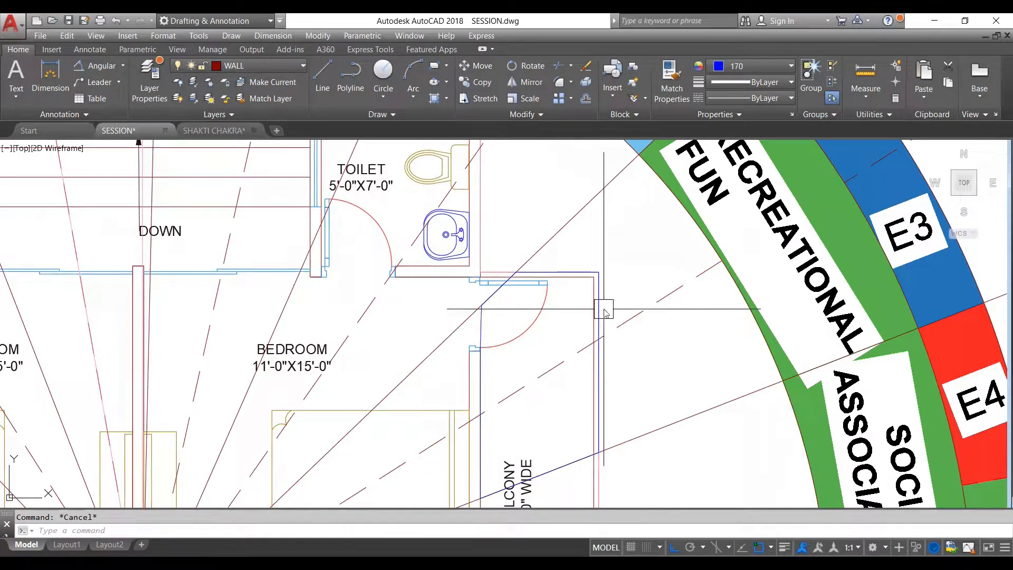
text(AA)
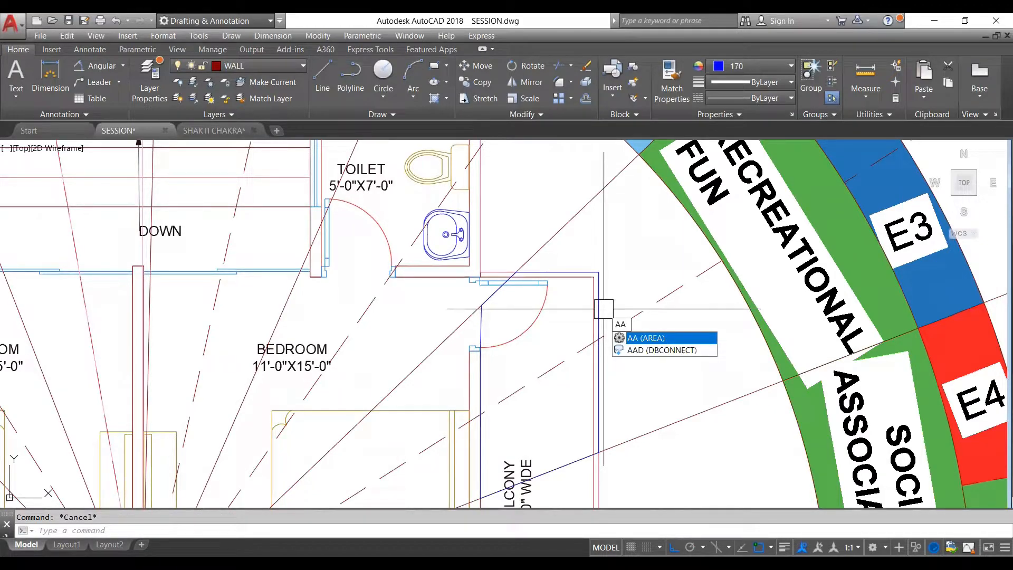
key(Return)
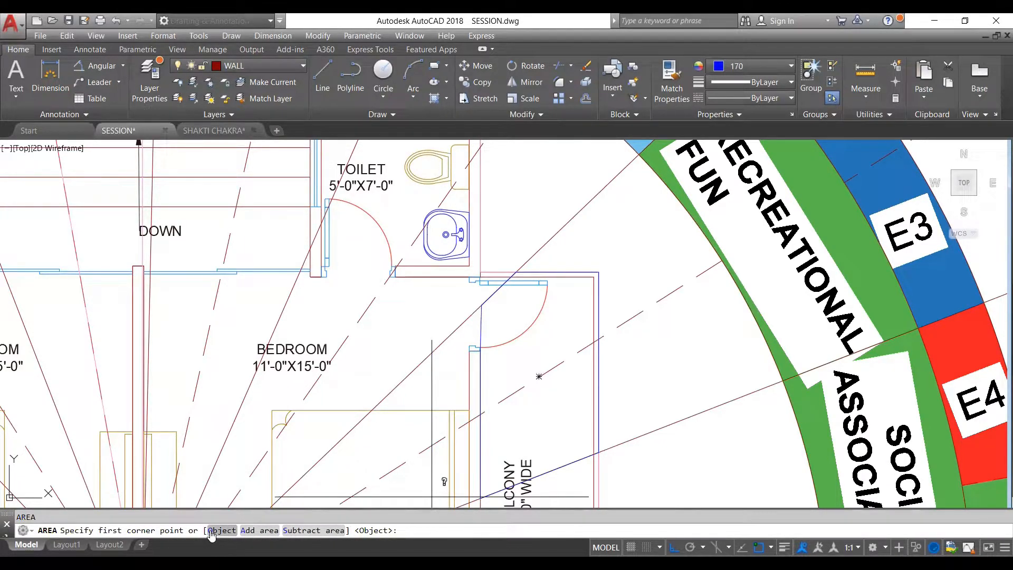
click(213, 530)
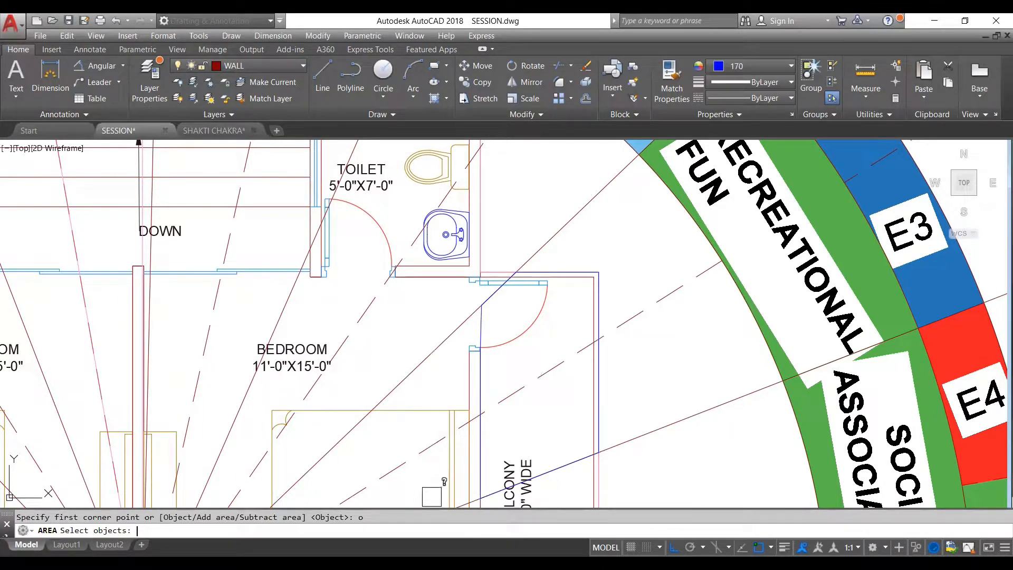
click(486, 328)
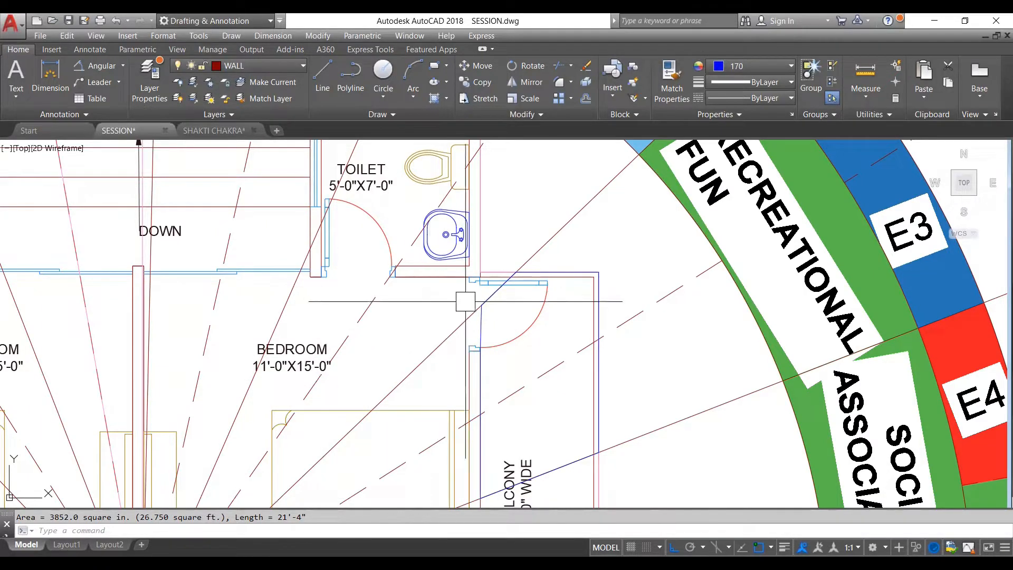
key(Escape)
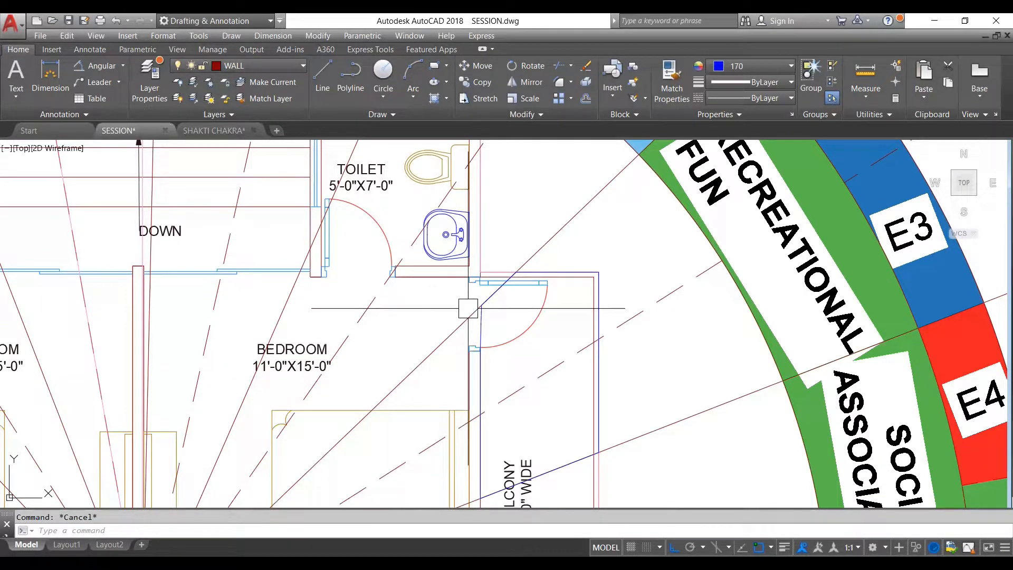
- Repeat the AREA measurement on the same ENE balcony polyline, again using the Object option
text(aa)
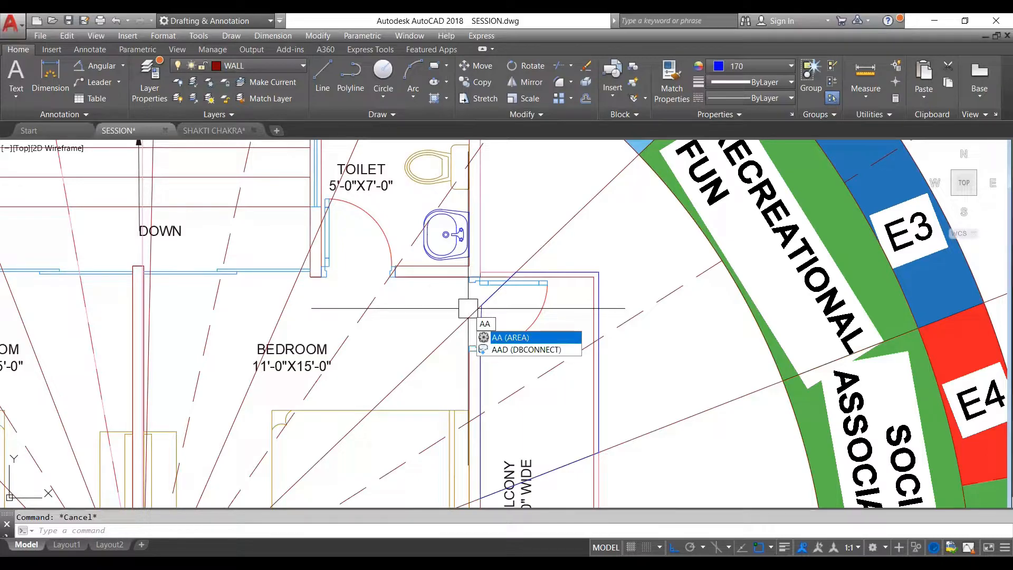
key(Return)
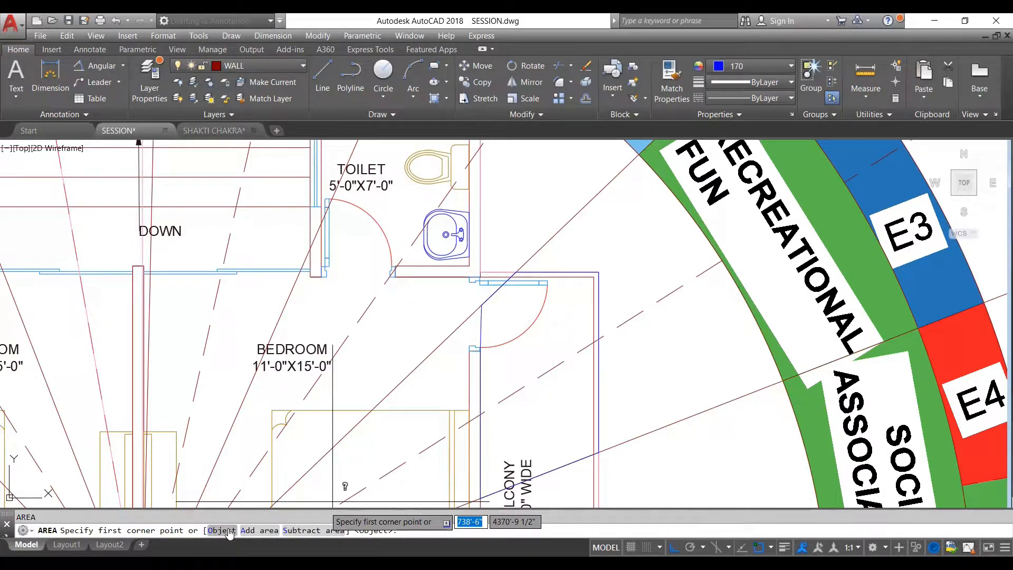
text(o)
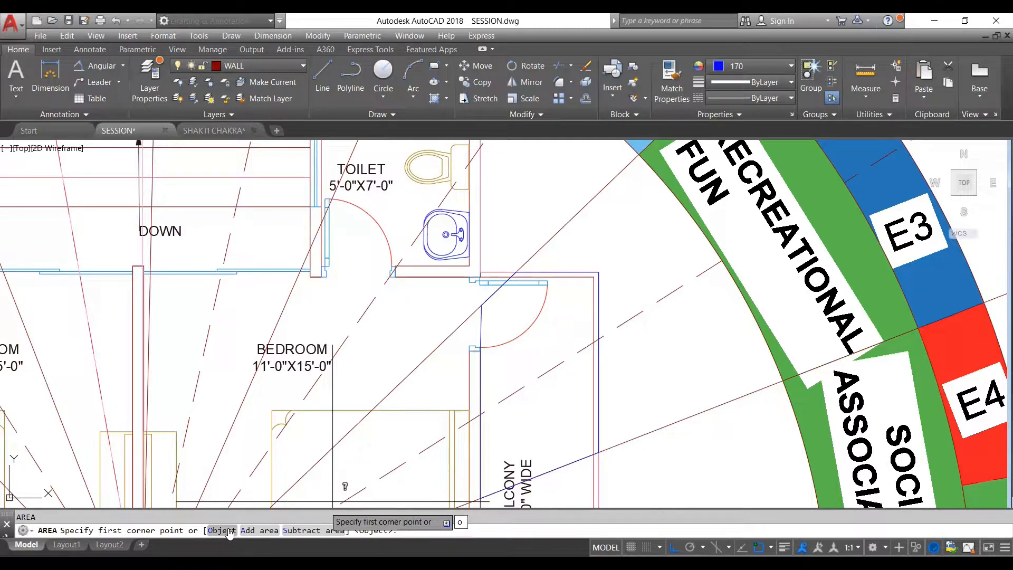
key(Return)
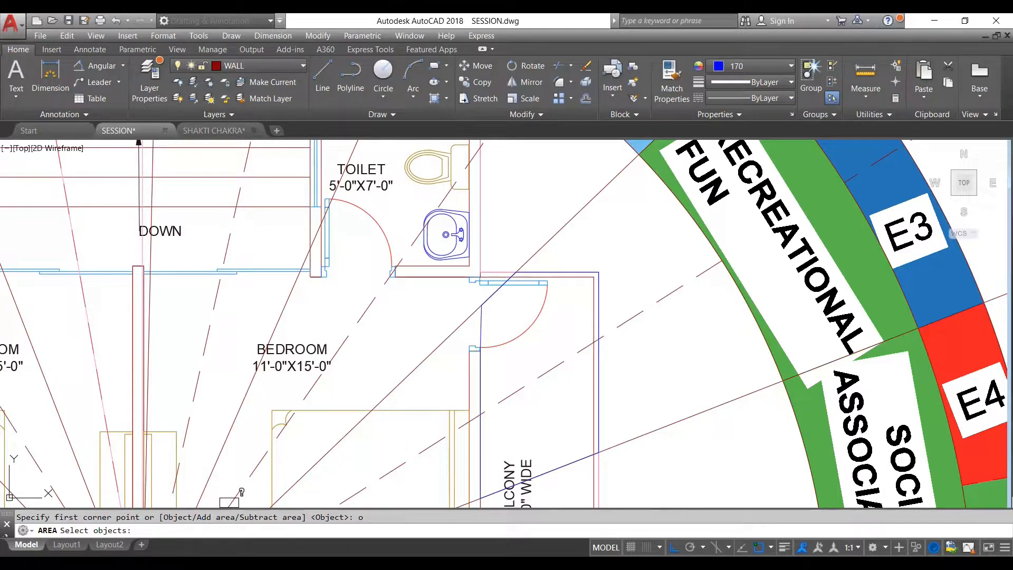
click(486, 331)
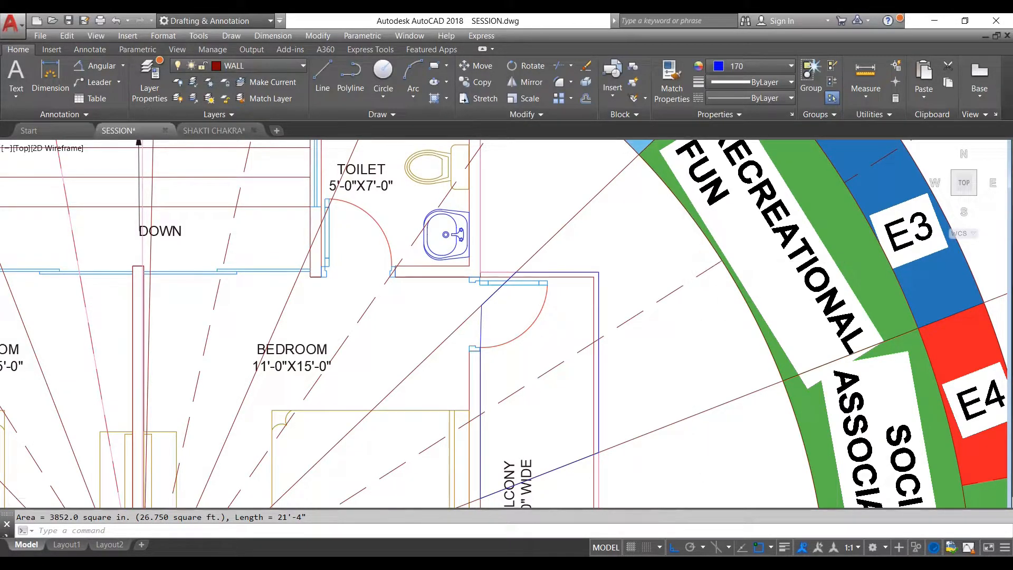
scroll(686, 266, down, 2)
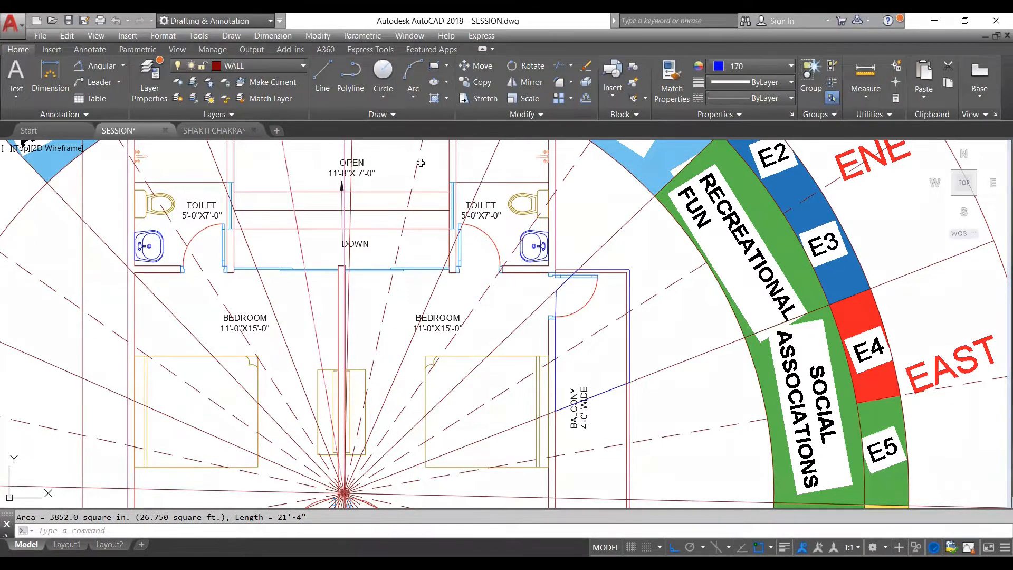
- Switch to Excel and enter 26.75 as the ADD value for the ENE zone
key(alt+Tab)
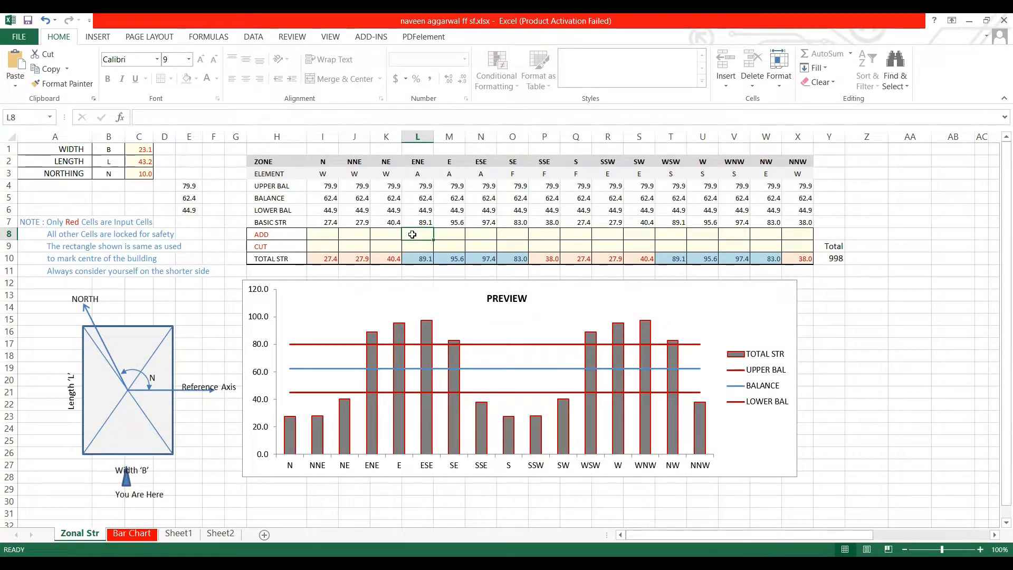
text(26.)
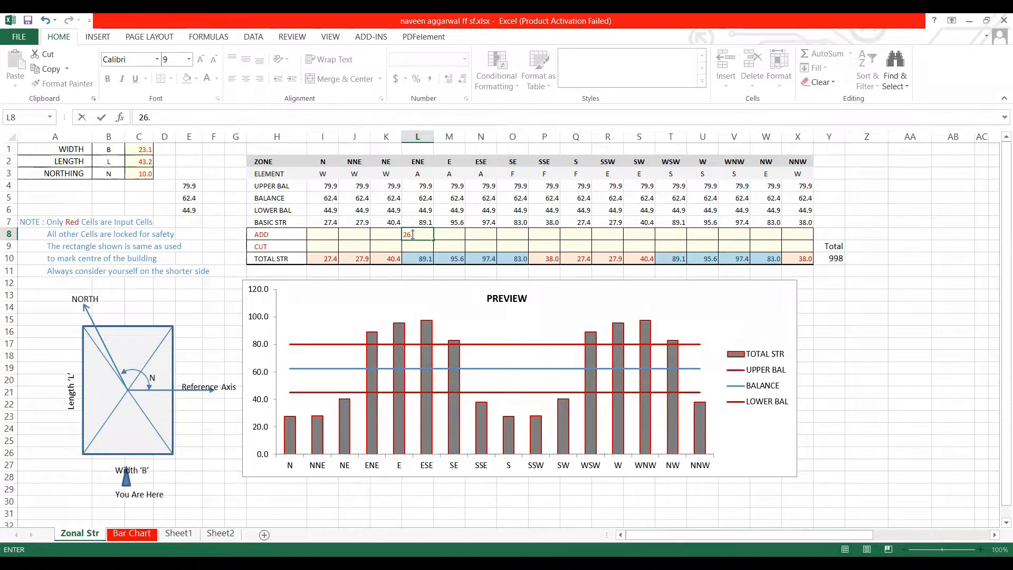
text(75)
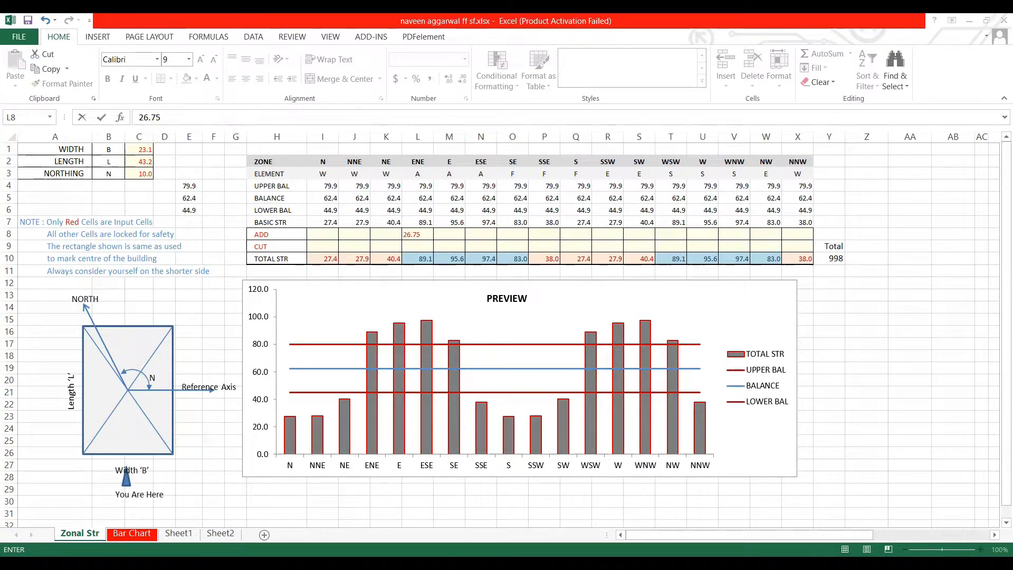
click(518, 391)
key(Return)
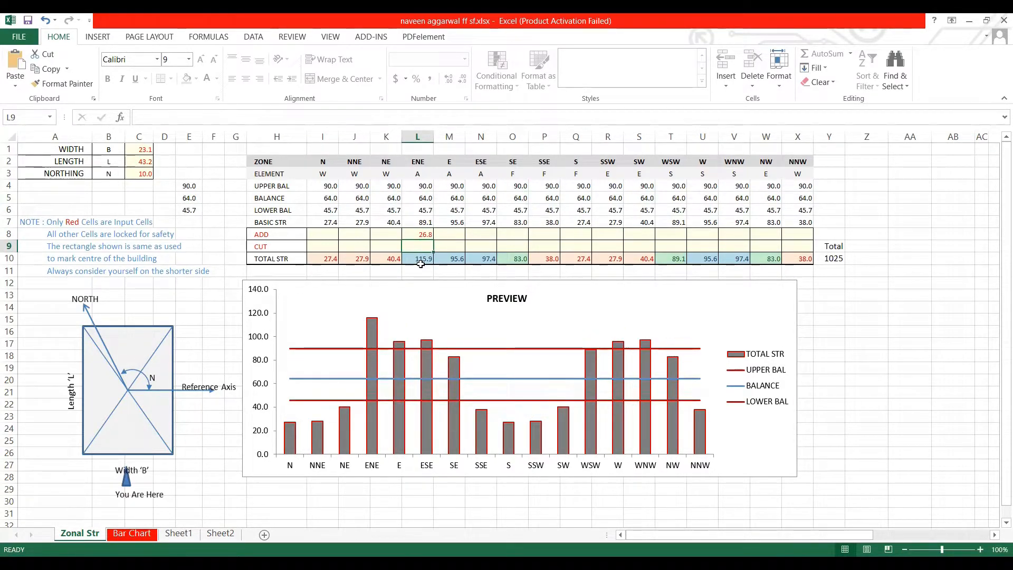
- Review the ENE bar in the preview chart and return to AutoCAD to examine the rest of the balcony
mouse_move(373, 326)
key(alt+Tab)
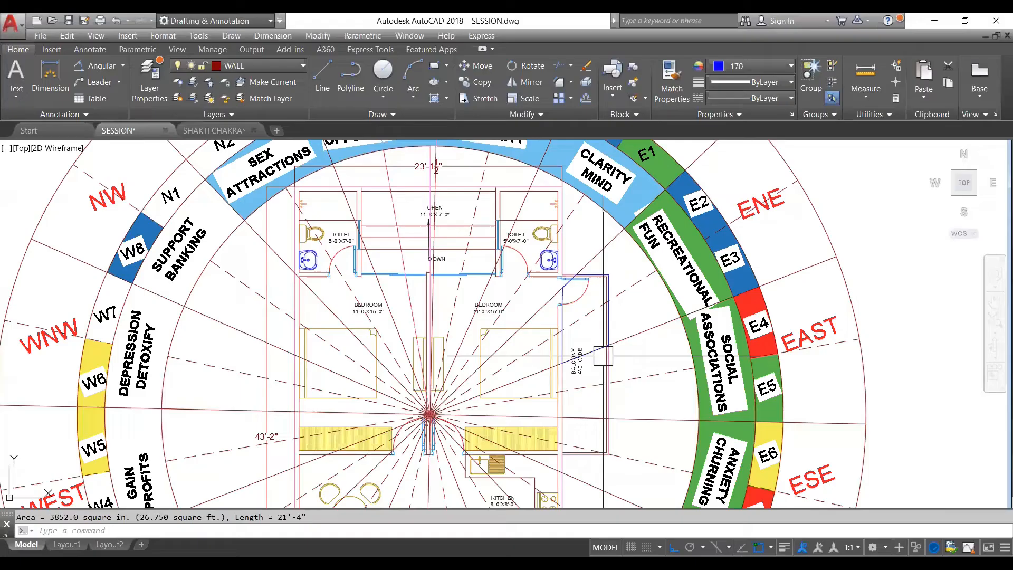
scroll(609, 370, up, 2)
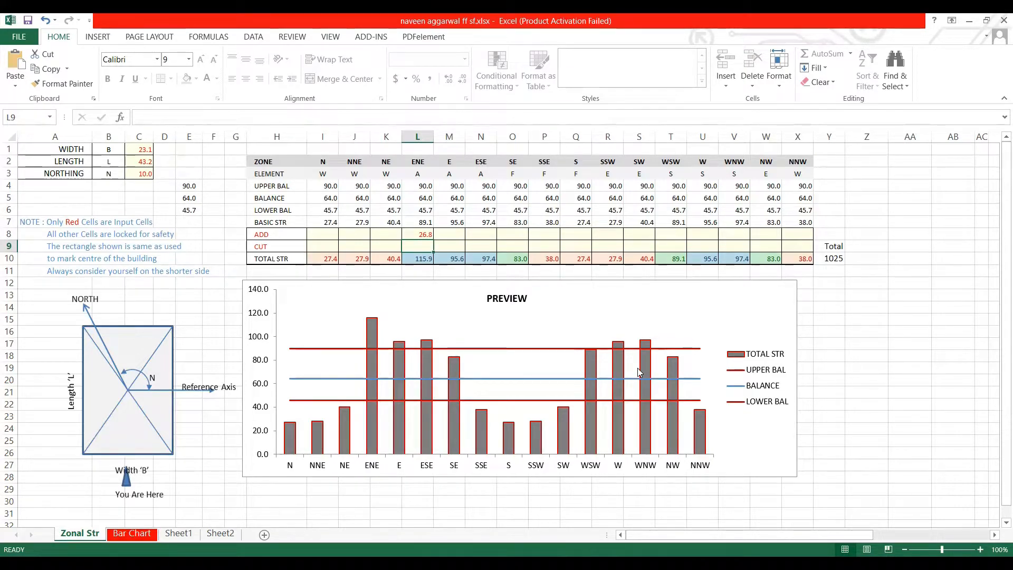
mouse_move(638, 370)
click(640, 51)
click(622, 44)
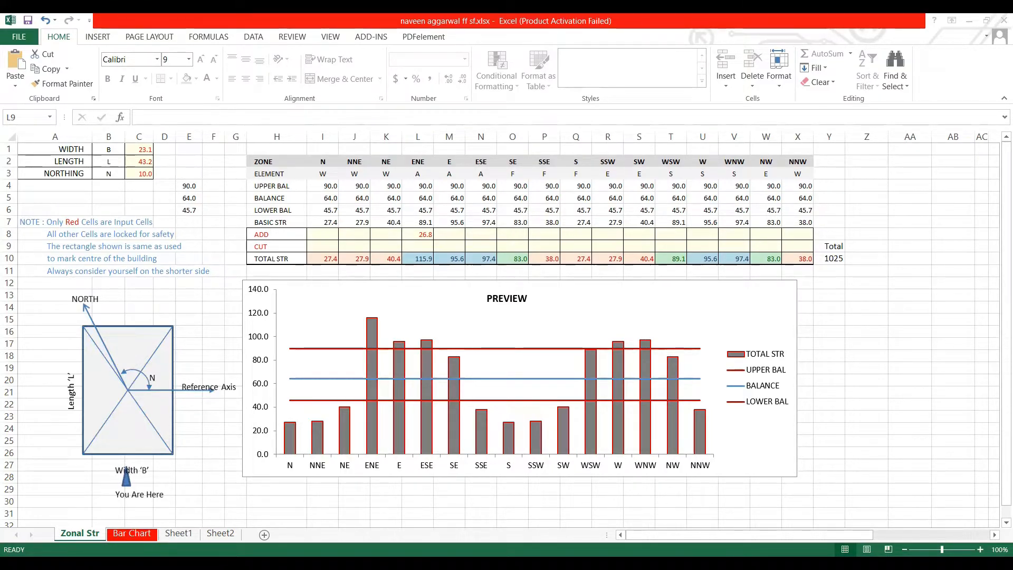
click(698, 529)
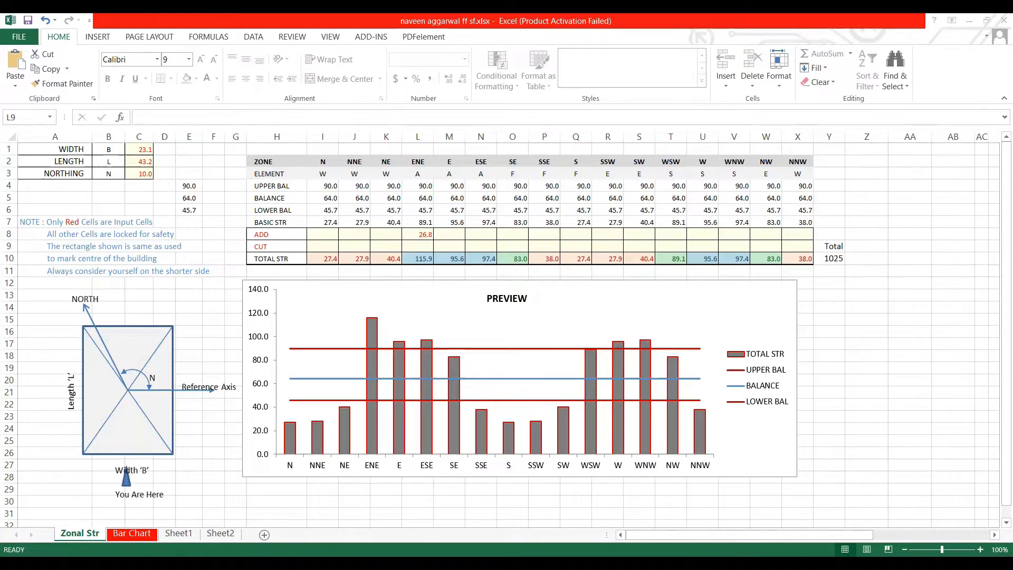
- Switch to AutoCAD and examine the traced balcony outlines in the EAST and ESE zones against the zone lines
key(alt+Tab)
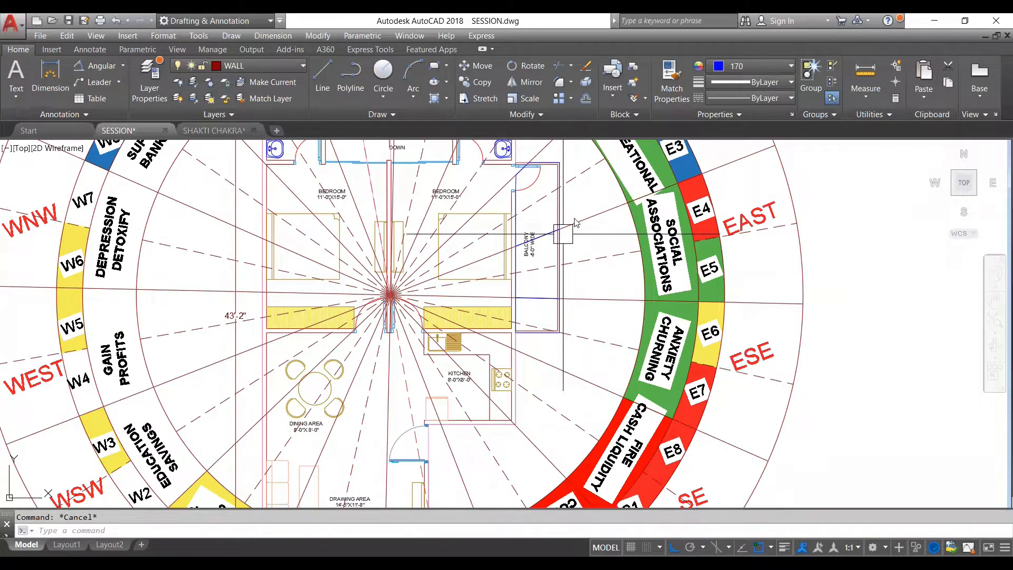
scroll(565, 244, up, 5)
click(565, 243)
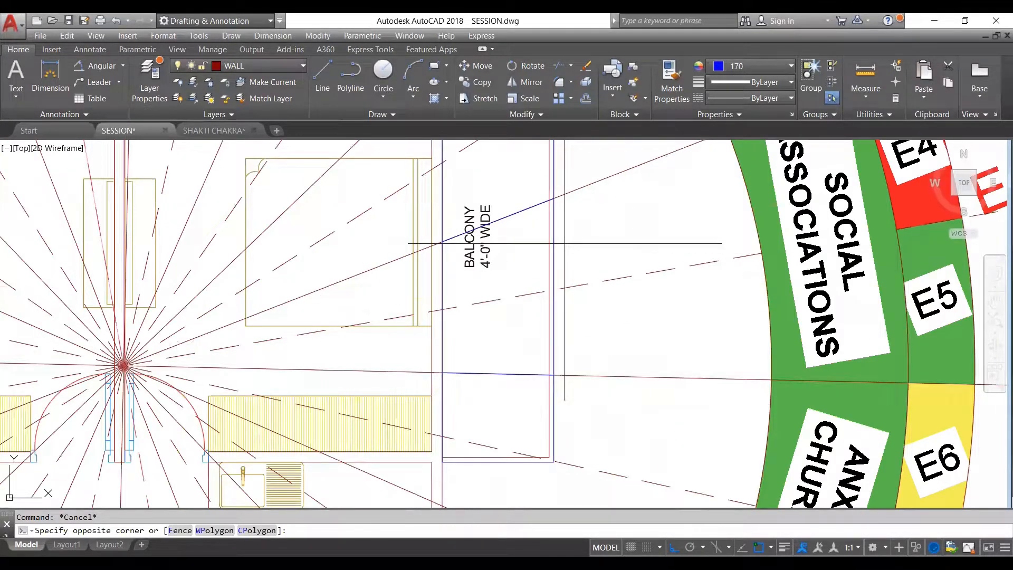
click(552, 238)
scroll(566, 233, down, 1)
scroll(554, 364, up, 2)
click(566, 338)
scroll(561, 329, down, 1)
scroll(521, 271, down, 2)
key(Escape)
scroll(543, 233, up, 2)
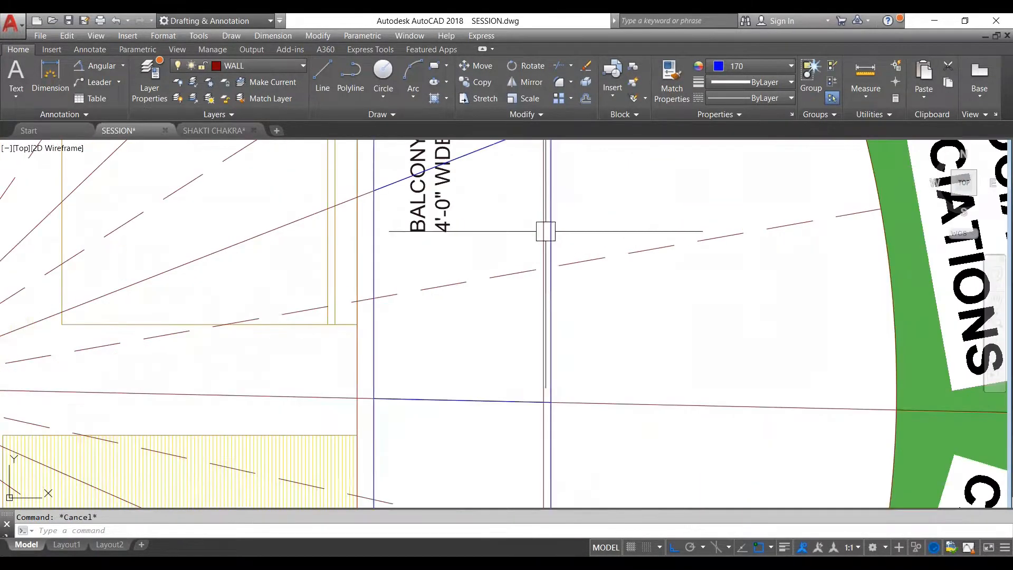
- Measure the area of the balcony polyline in the EAST zone with the AREA command's Object option
scroll(536, 244, down, 2)
scroll(546, 230, up, 2)
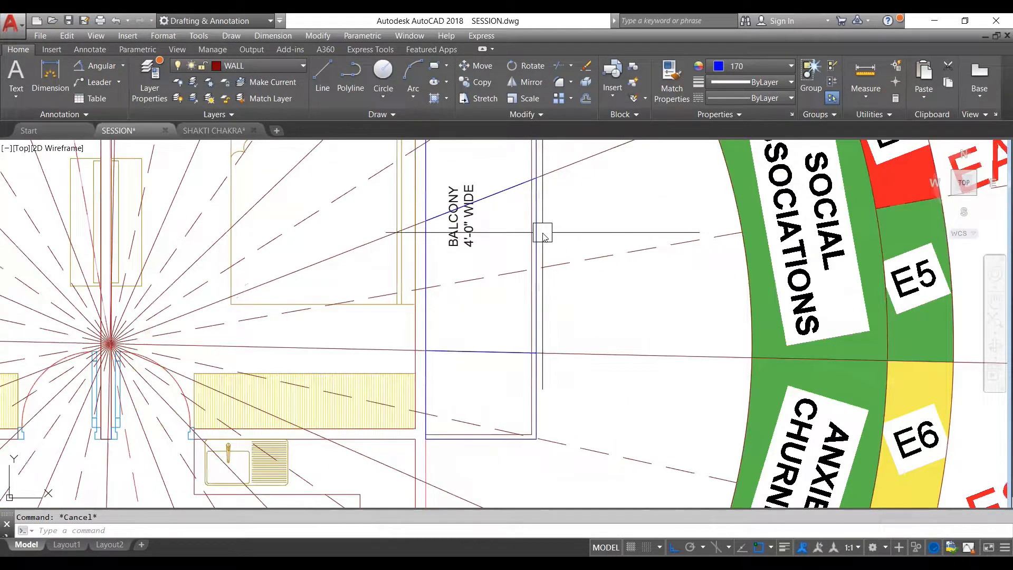
text(AA)
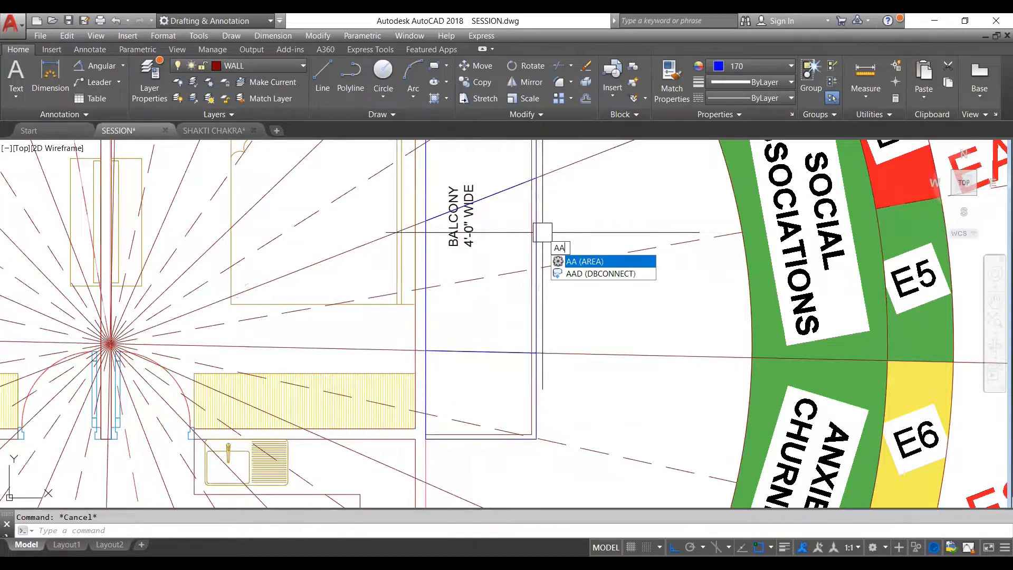
key(Return)
text(o)
key(Return)
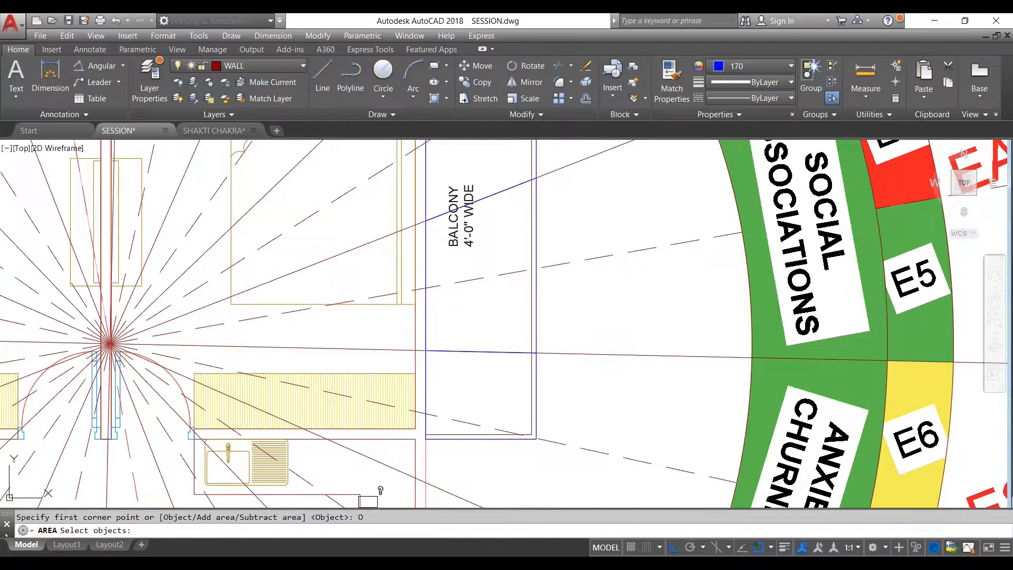
click(368, 500)
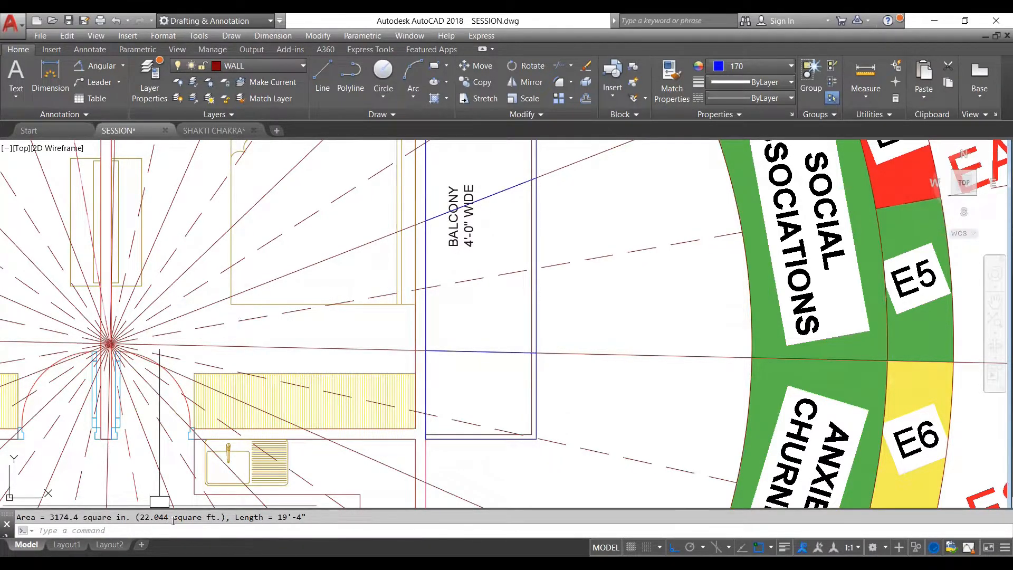
- Switch to Excel and enter 22.04 as the ADD value for the E zone
scroll(338, 338, down, 2)
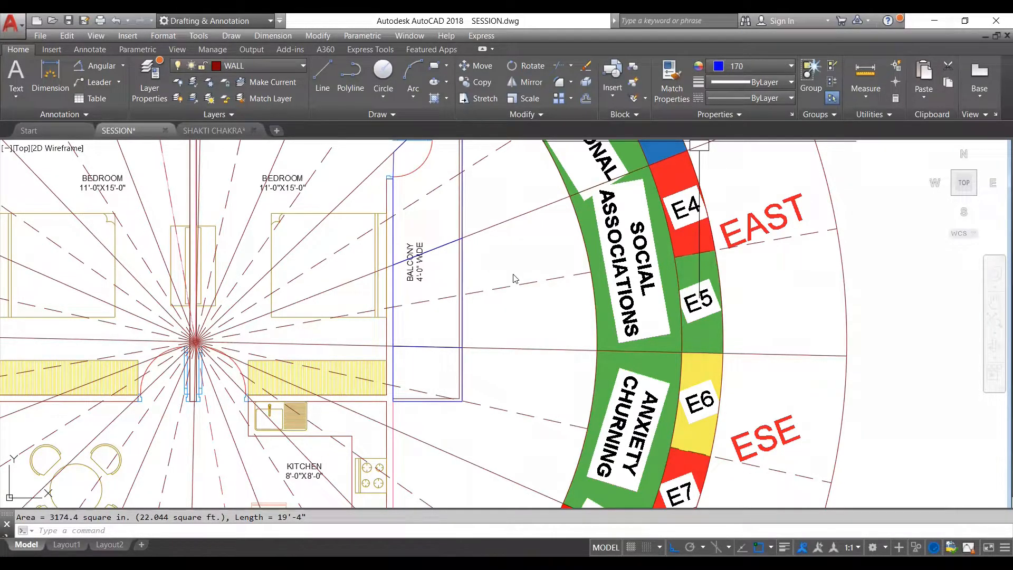
key(alt+Tab)
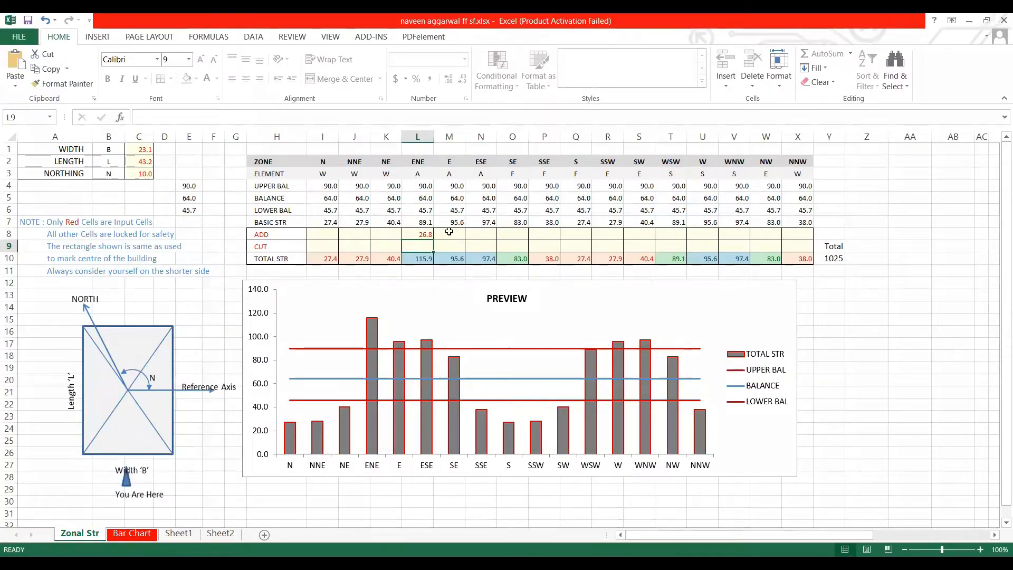
click(448, 236)
text(22.04)
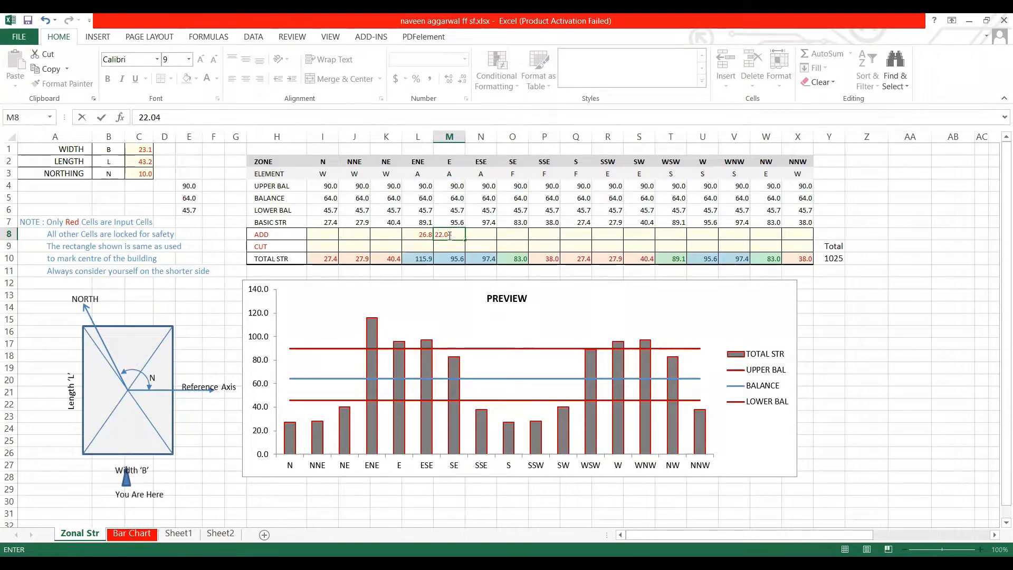
key(Return)
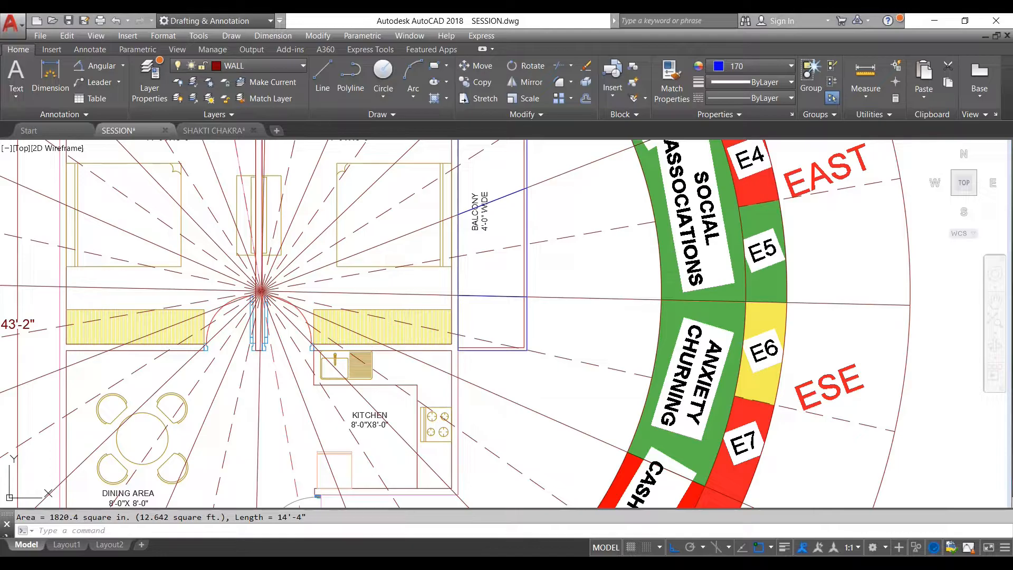
- Switch to Excel, enter 12.64 as the ADD value for the ESE zone and check the cell
key(alt+Tab)
click(487, 236)
text(1)
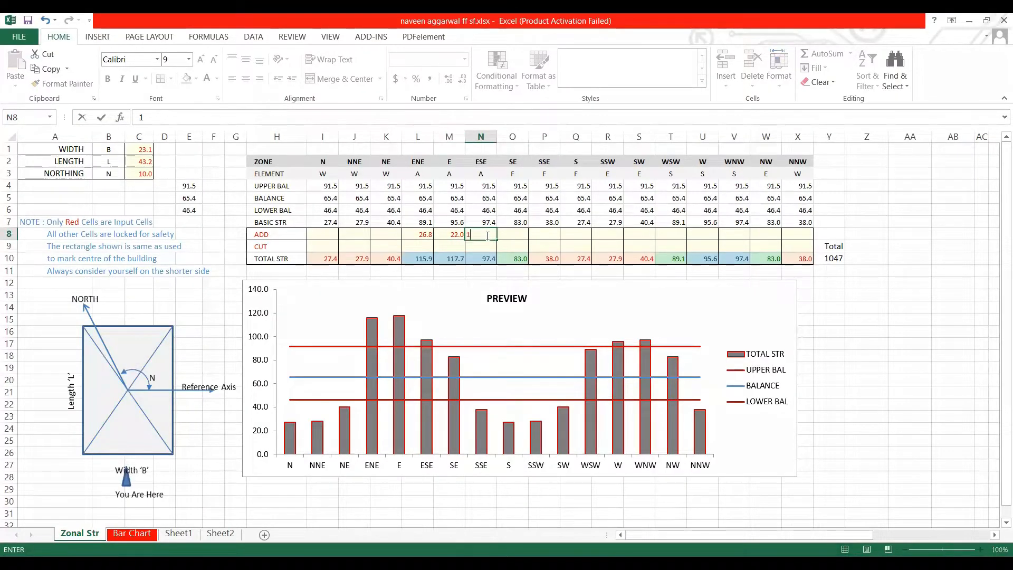
text(2.64)
key(Return)
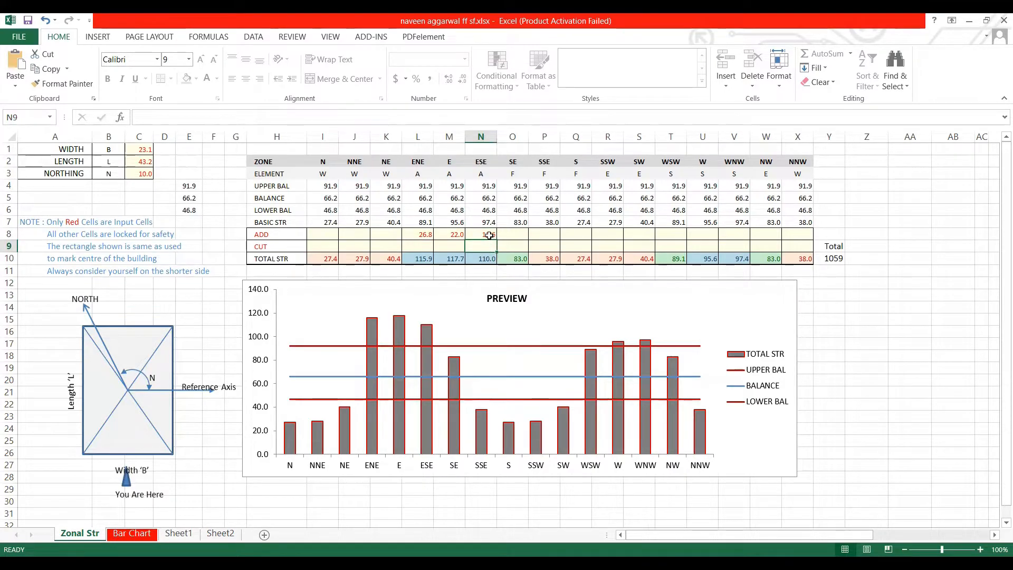
click(489, 235)
click(486, 244)
click(488, 236)
click(488, 245)
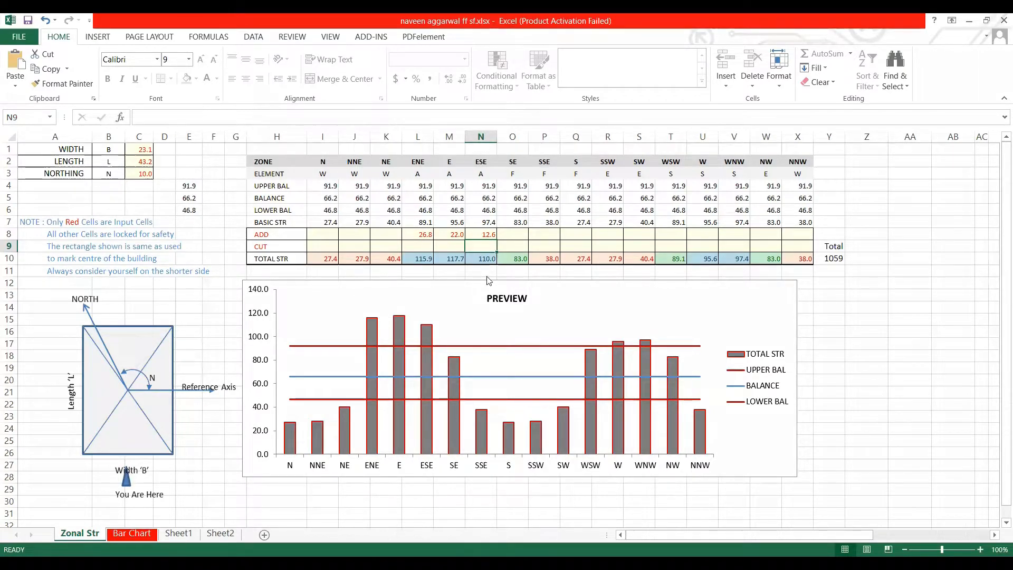
- Switch to AutoCAD and examine the plan's cut-out corner below the kitchen against the SE, SSE and SOUTH zones
key(alt+Tab)
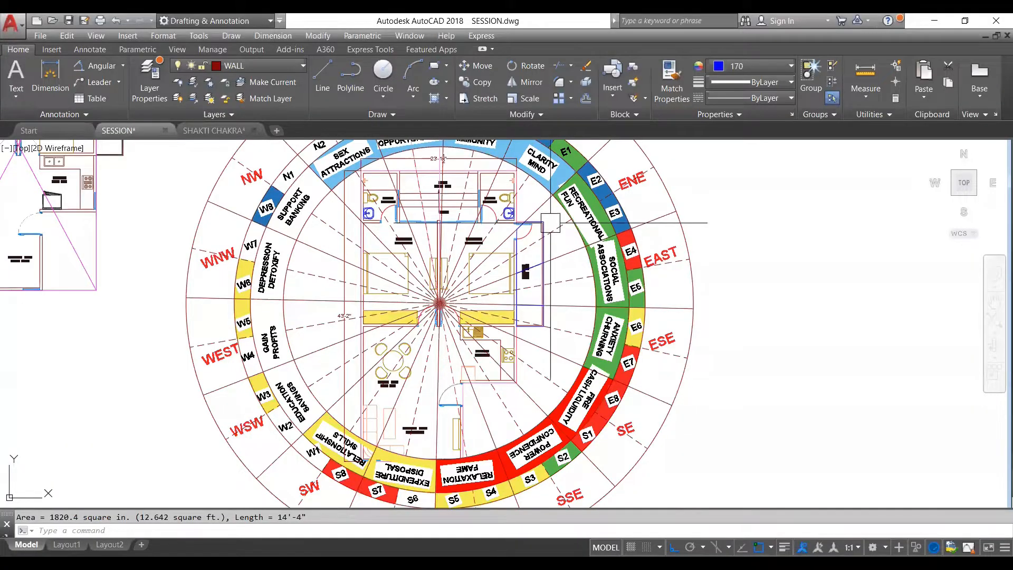
scroll(530, 330, up, 2)
scroll(529, 222, down, 4)
scroll(511, 292, up, 4)
scroll(527, 243, down, 2)
scroll(501, 317, up, 2)
scroll(546, 350, down, 2)
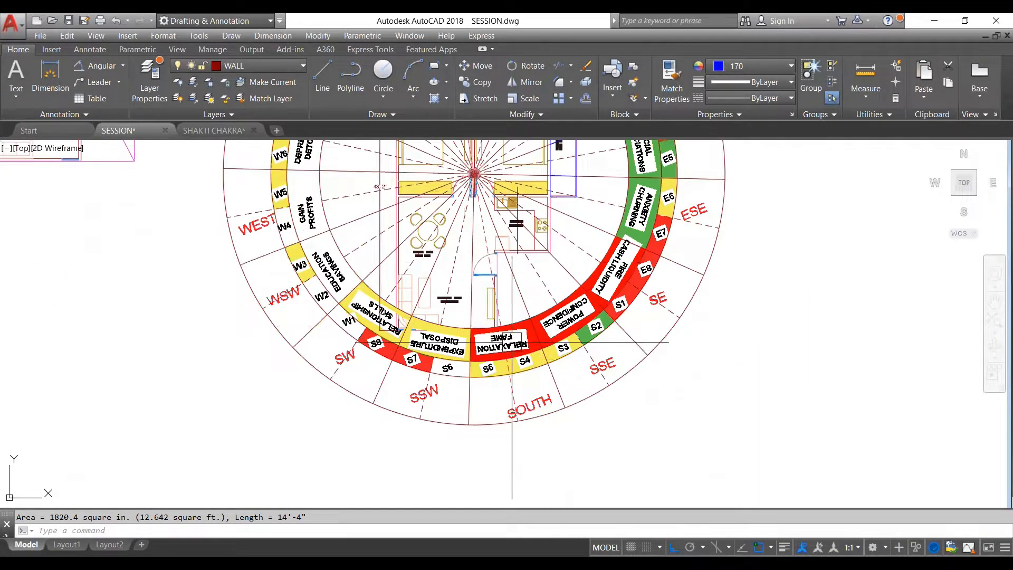
scroll(545, 247, up, 2)
scroll(545, 247, up, 2)
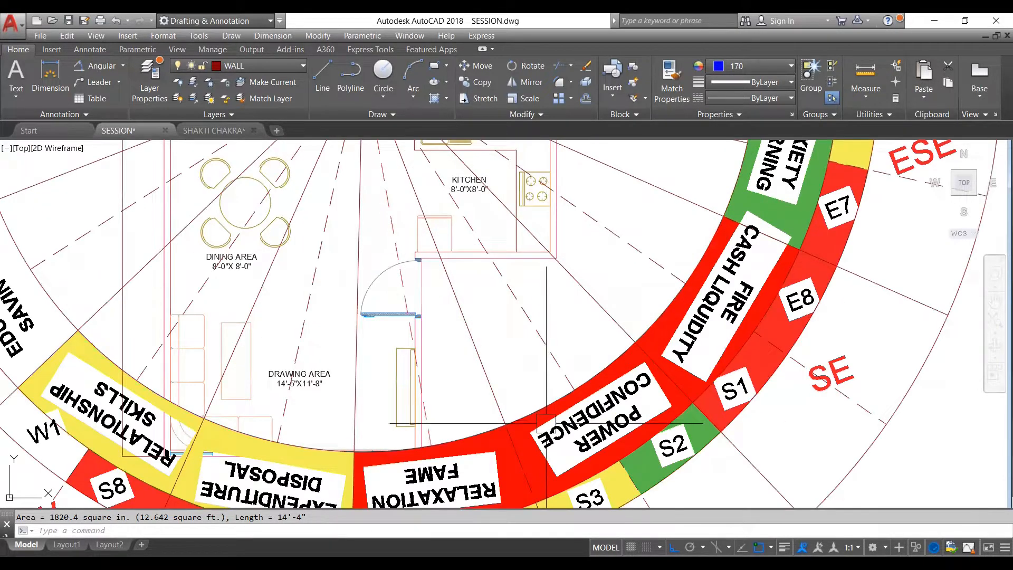
scroll(506, 316, down, 8)
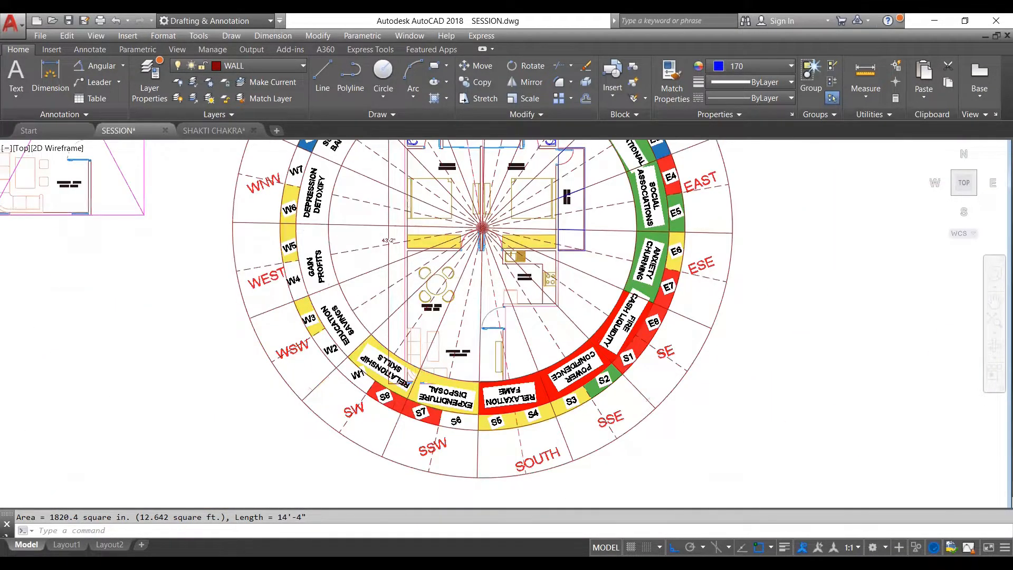
- Copy the magenta bounding rectangle from the original floor plan and paste it into empty space above the chakra drawing
scroll(317, 158, up, 3)
scroll(316, 290, up, 2)
click(298, 289)
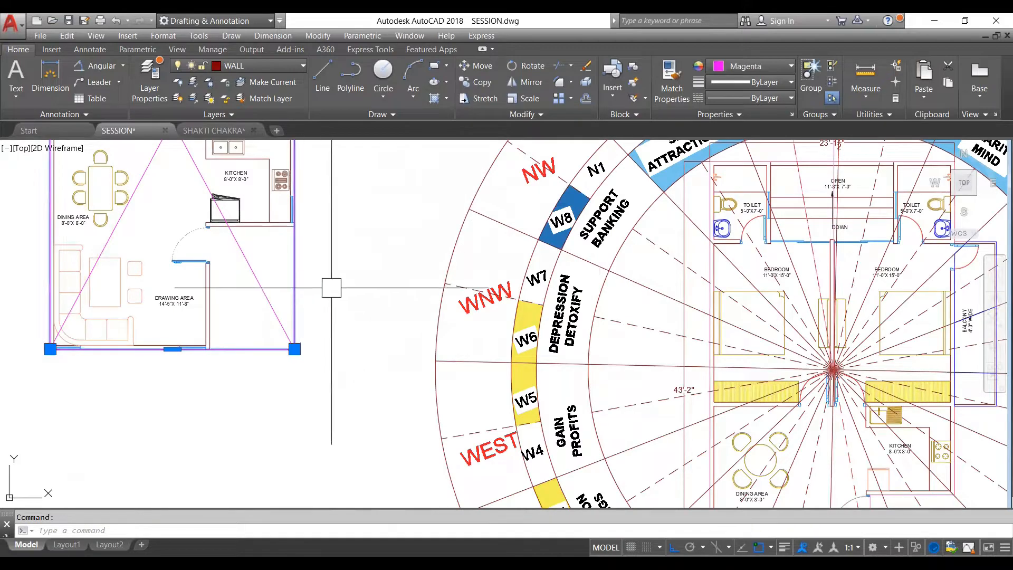
scroll(342, 306, down, 2)
scroll(346, 314, down, 2)
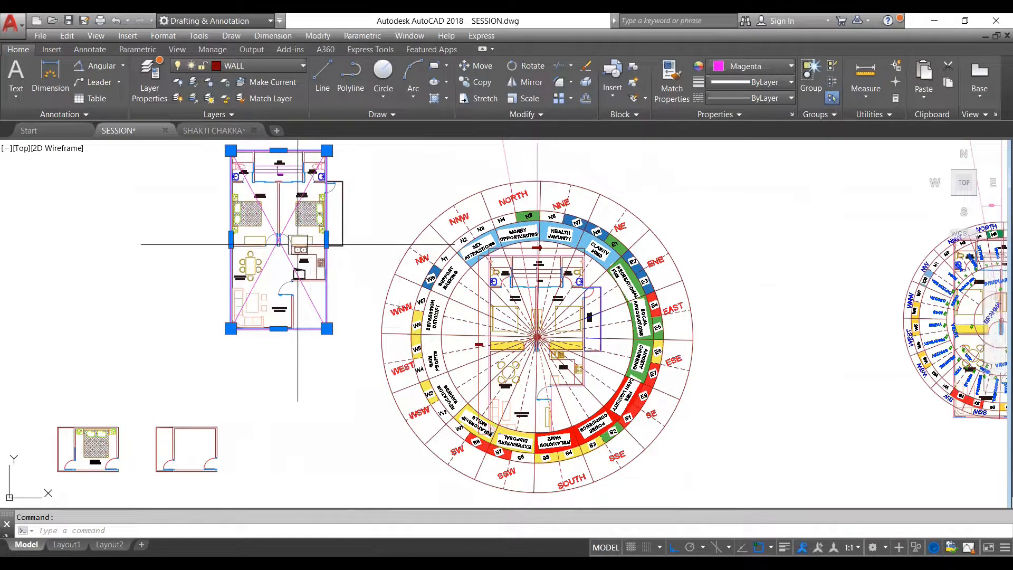
key(ctrl+c)
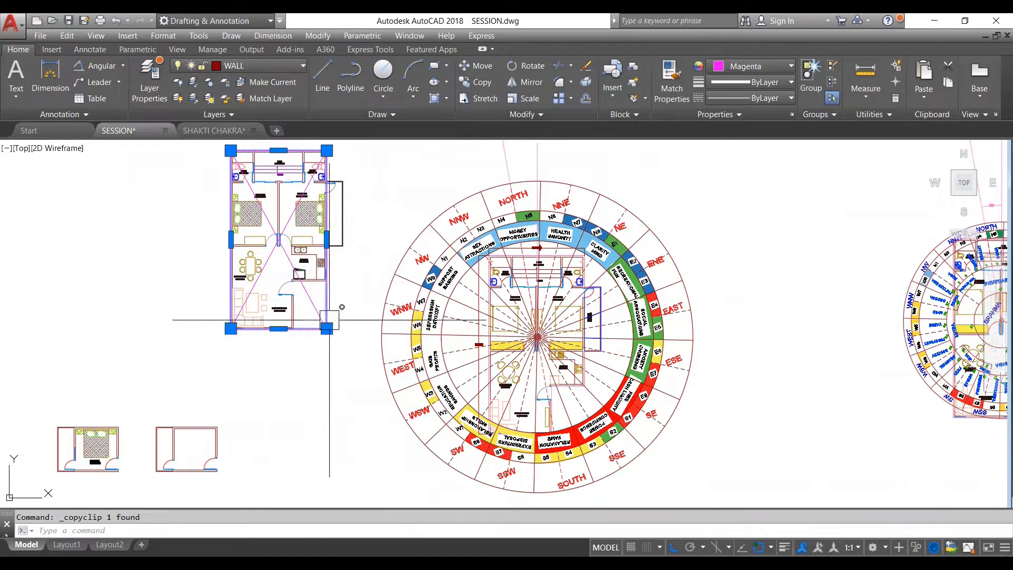
key(Escape)
click(330, 302)
key(ctrl+c)
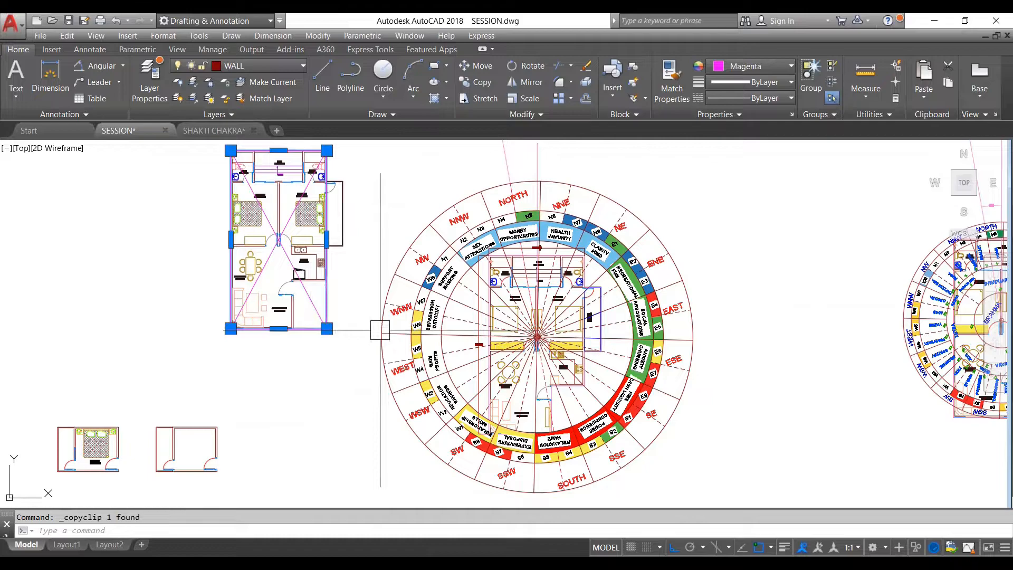
key(ctrl+v)
scroll(380, 330, down, 3)
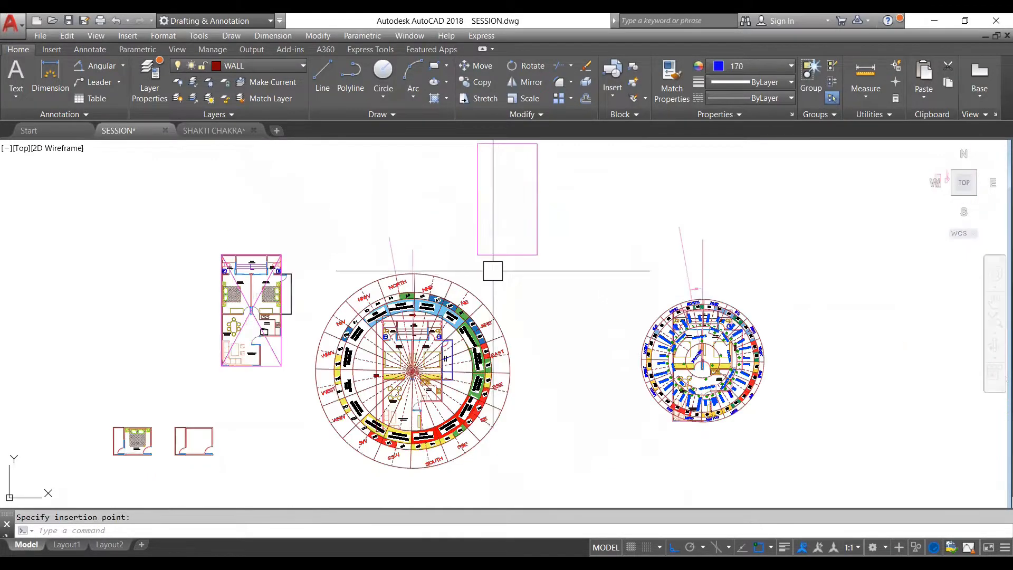
- Move the pasted magenta rectangle onto the floor plan inside the chakra, aligned with the plan's outer walls
scroll(488, 248, down, 2)
scroll(488, 226, up, 2)
scroll(473, 212, up, 2)
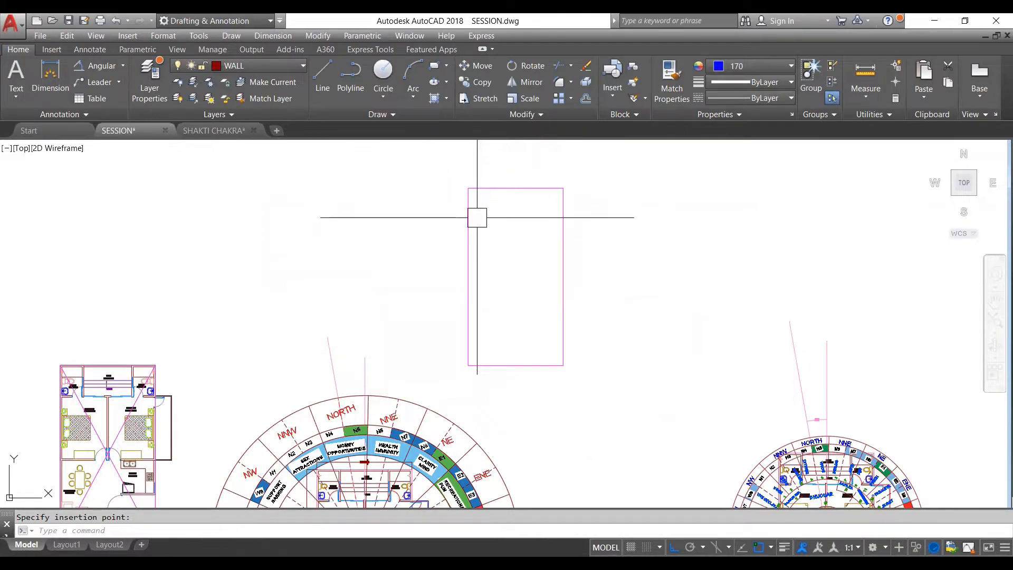
click(470, 216)
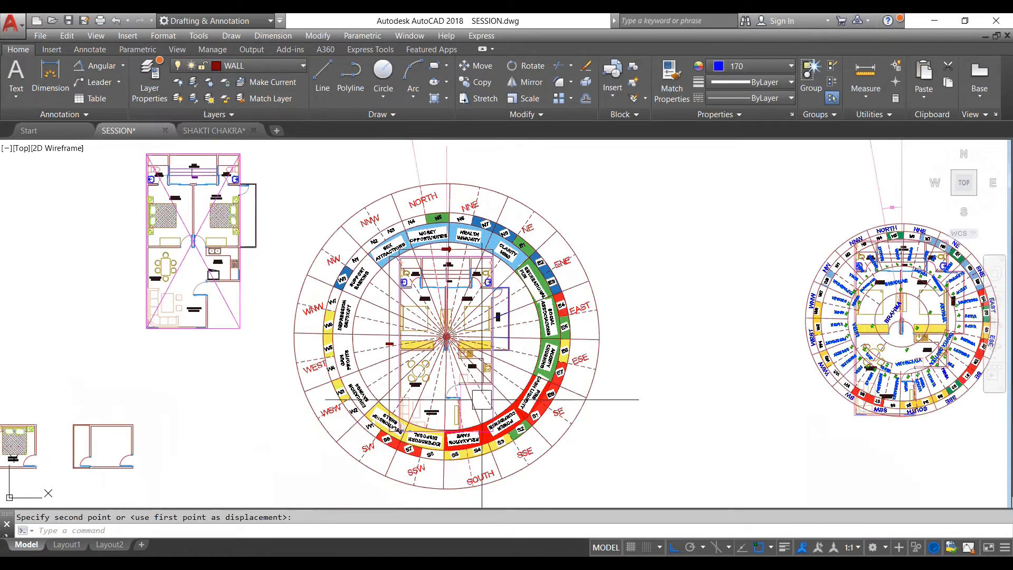
scroll(481, 403, up, 2)
scroll(481, 403, up, 4)
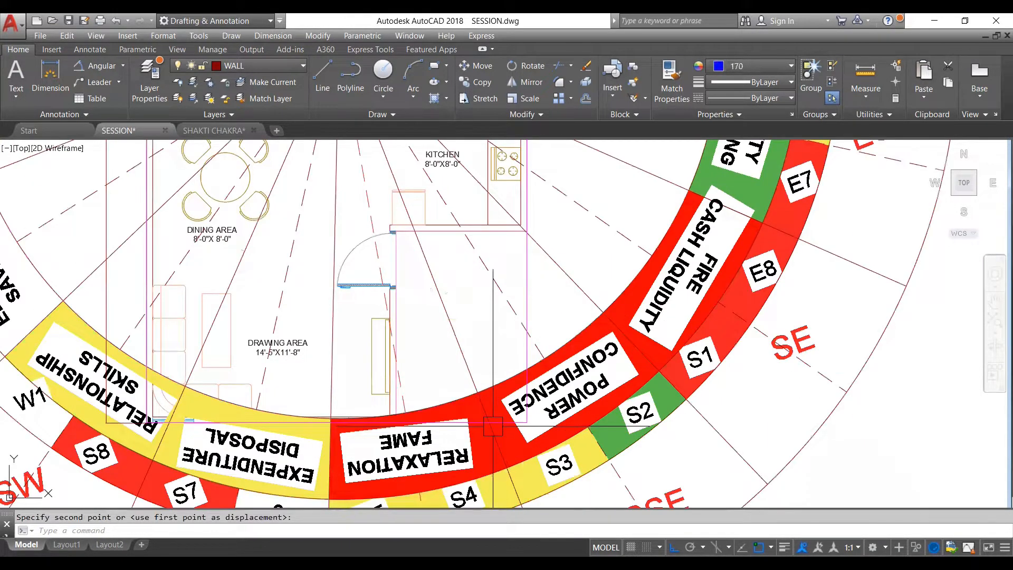
- Enlarge the chakra about its centre until the plan's lower edge clears the coloured ring
scroll(506, 359, down, 6)
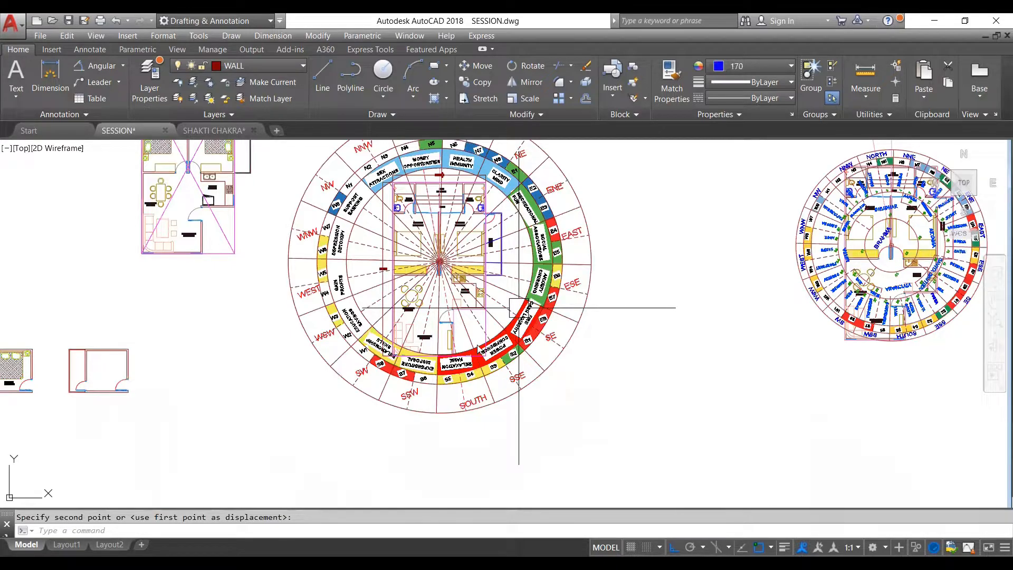
key(Escape)
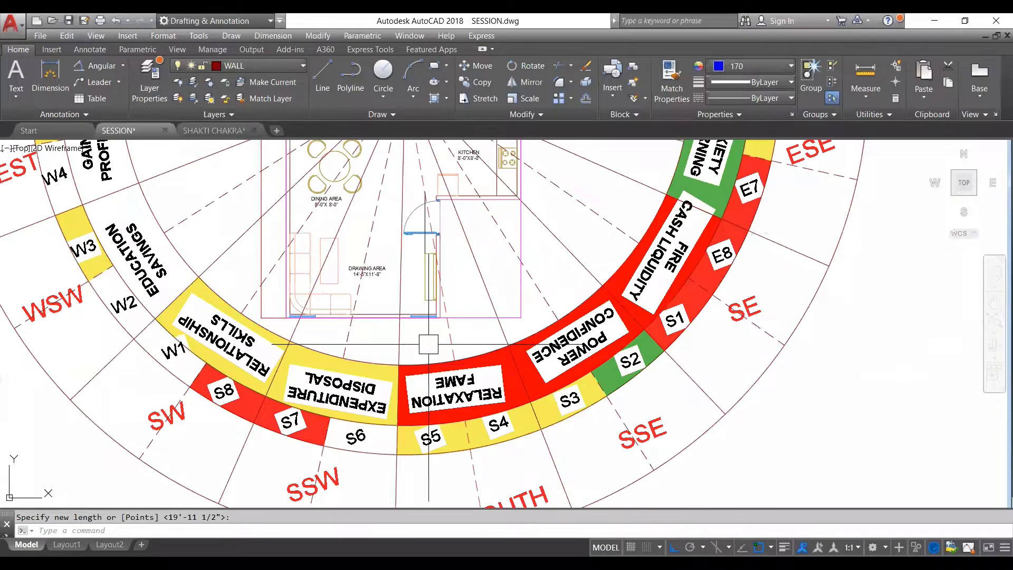
key(Escape)
scroll(485, 273, up, 2)
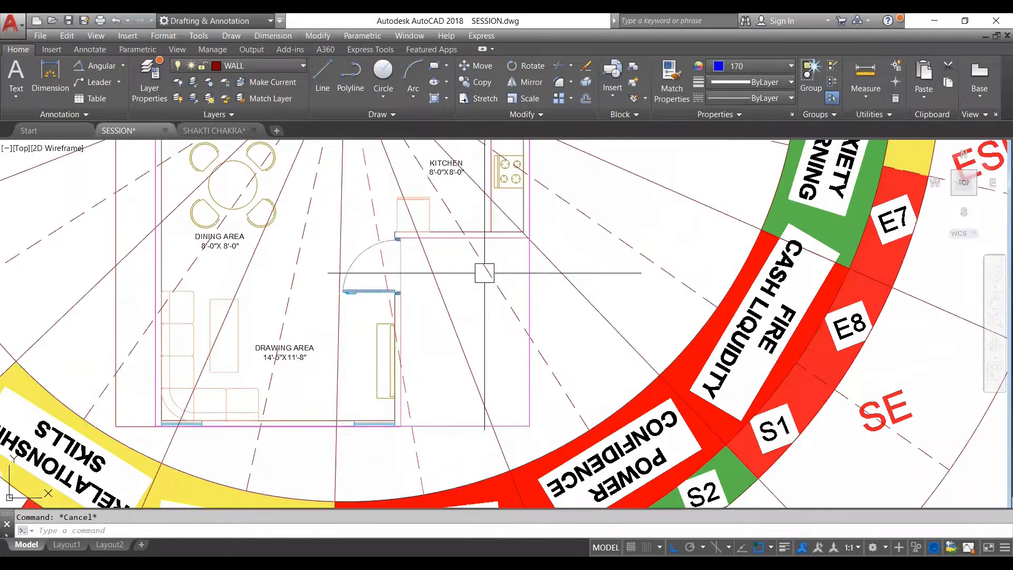
- Start a polyline for the cut-out corner, set the current object color to red 237,31,36, and leave the command
scroll(496, 271, down, 4)
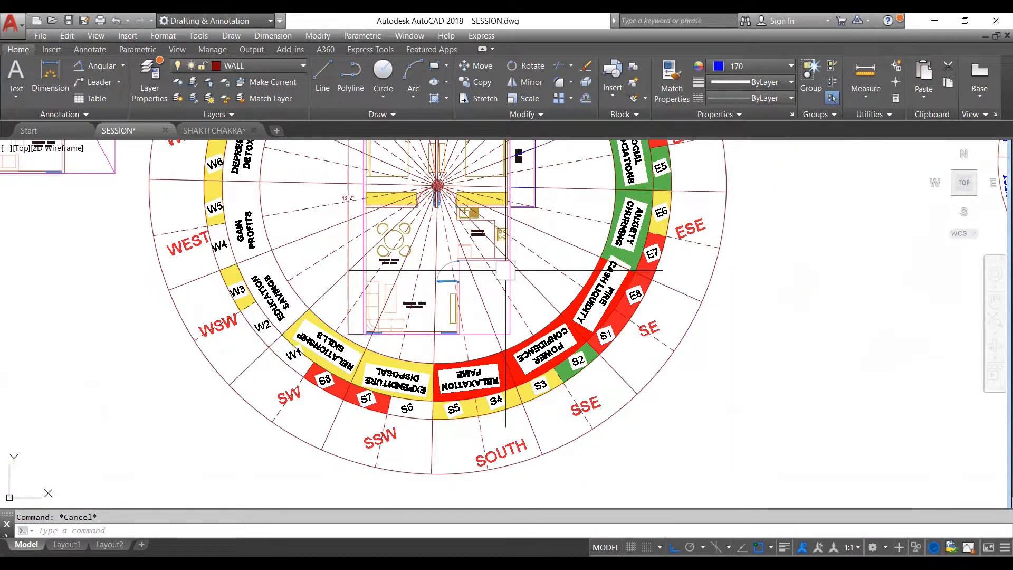
scroll(493, 302, up, 2)
scroll(514, 298, down, 2)
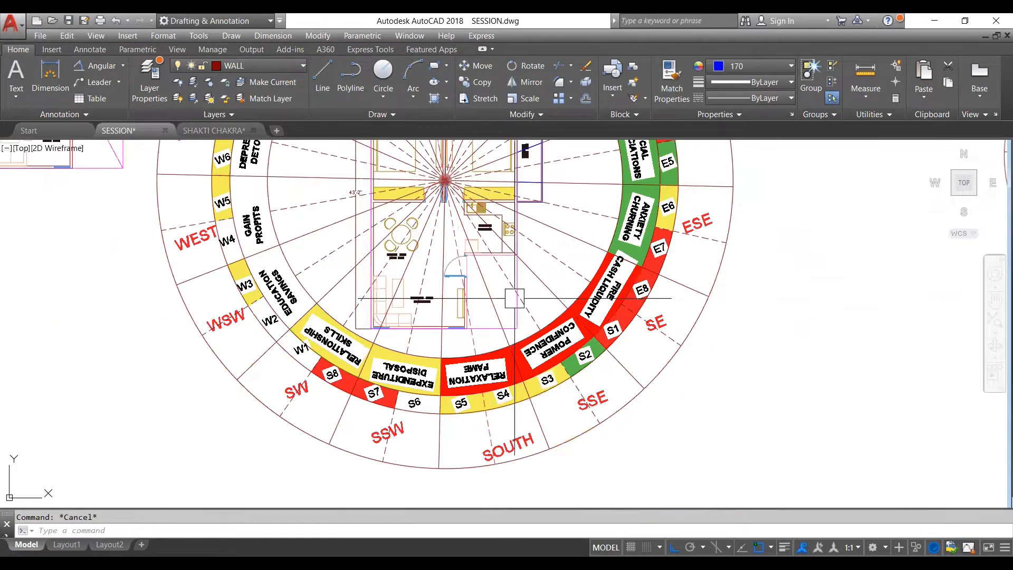
scroll(489, 368, up, 2)
scroll(488, 343, down, 2)
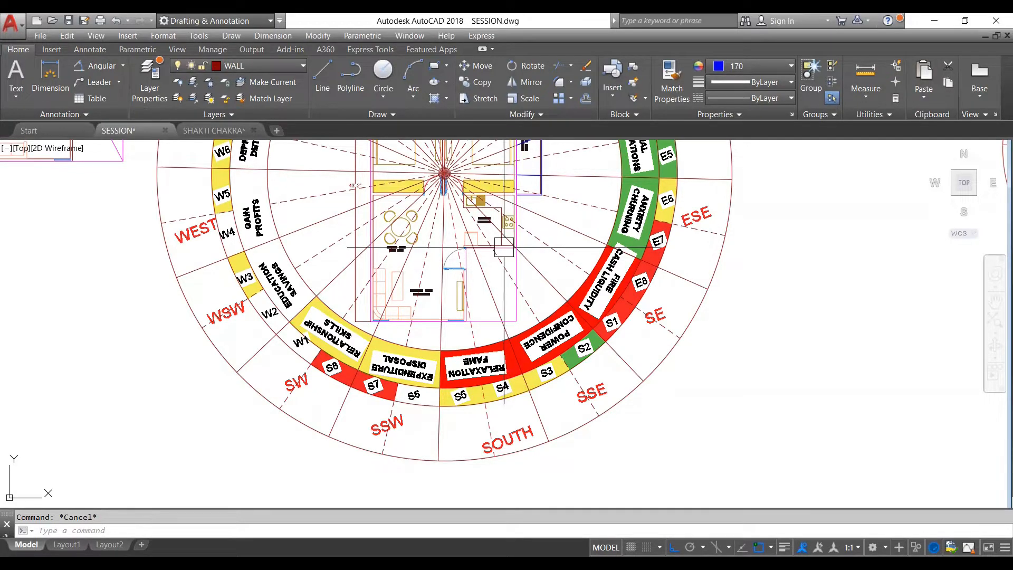
text(pl)
key(Return)
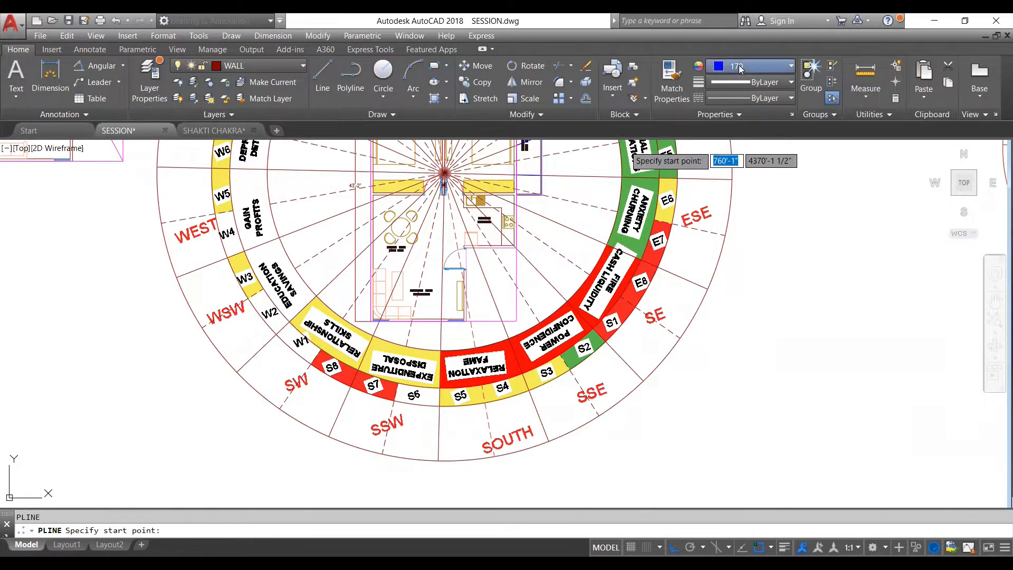
click(738, 65)
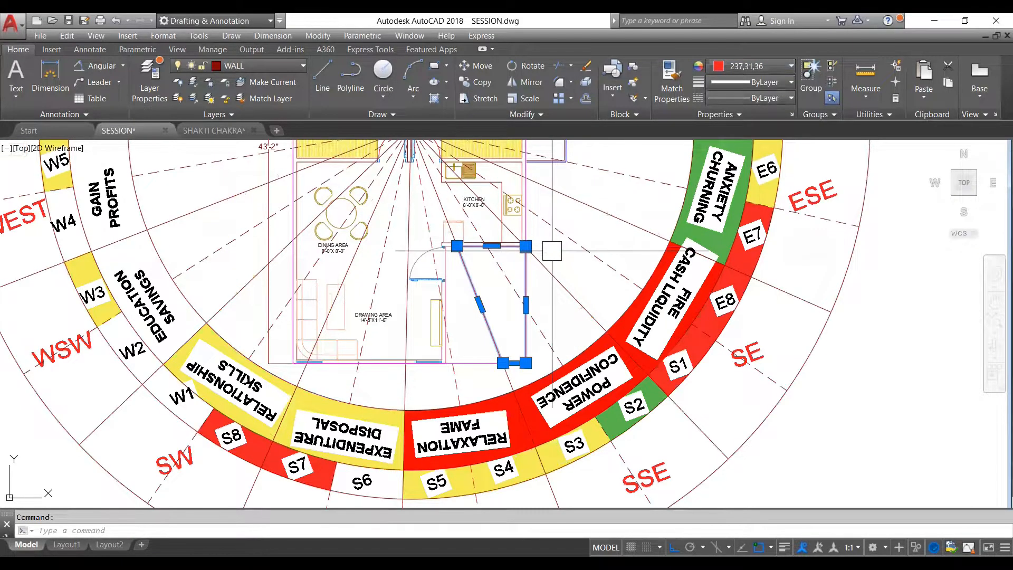
scroll(552, 253, down, 3)
key(Escape)
- Outline the South-zone and SSE-zone portions of the cut-out corner with separate red polylines, divided along the zone line
scroll(529, 289, up, 2)
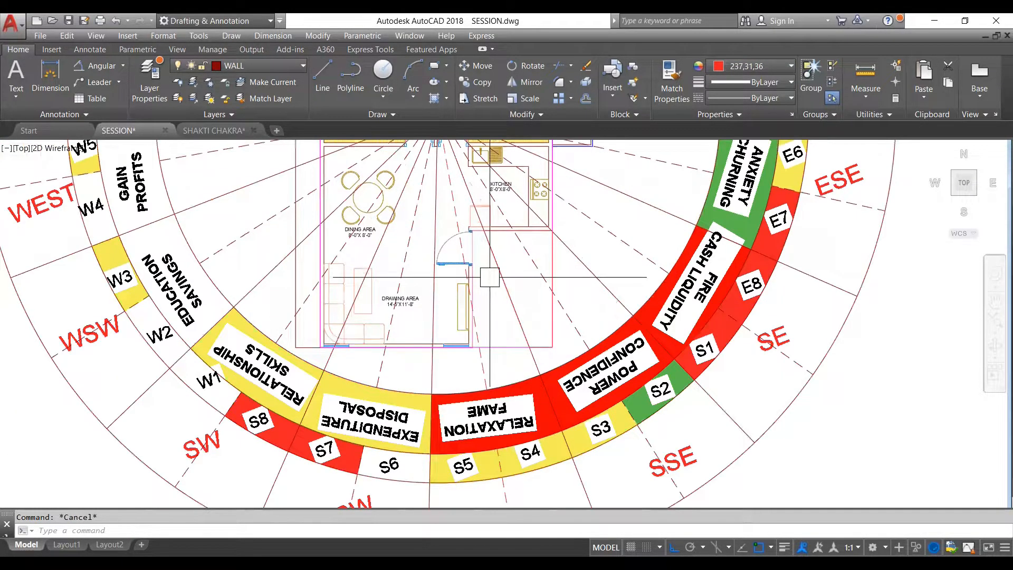
scroll(489, 277, up, 2)
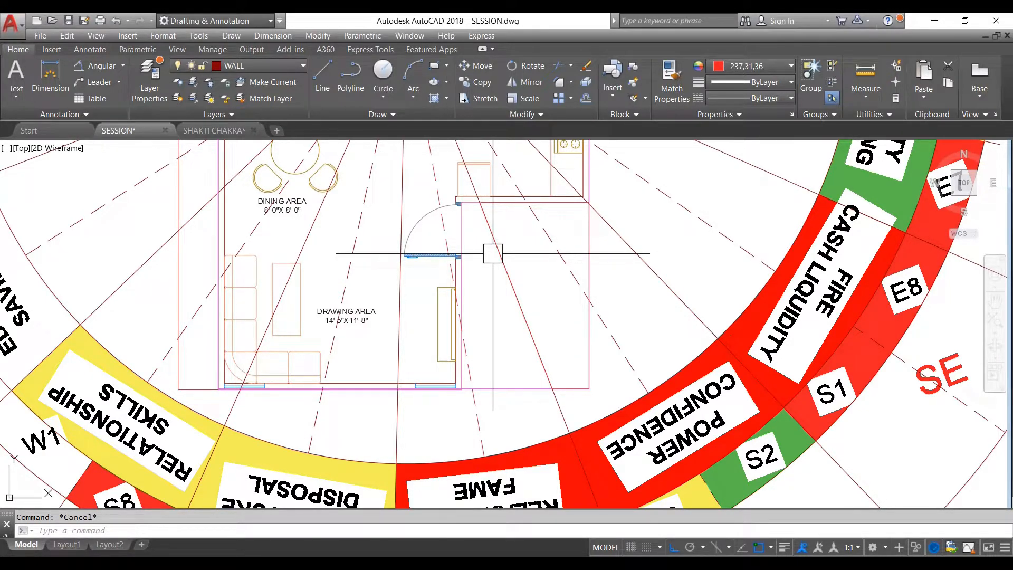
key(Escape)
scroll(526, 230, down, 5)
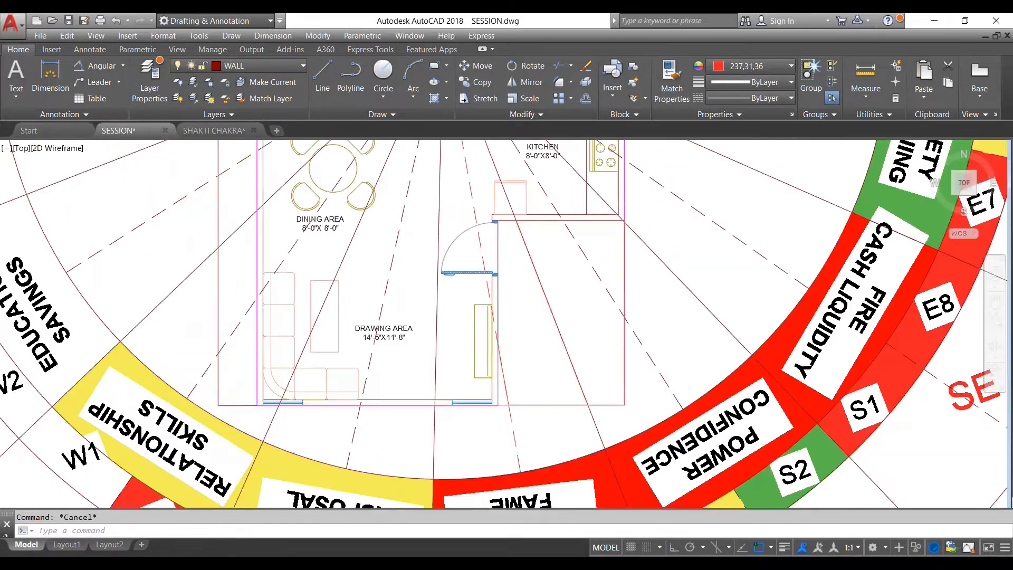
- Examine the polylines around the cut-out corner, selecting the South-zone and SSE-zone outlines to check their extents, and deselect them
scroll(511, 311, up, 5)
scroll(511, 310, down, 4)
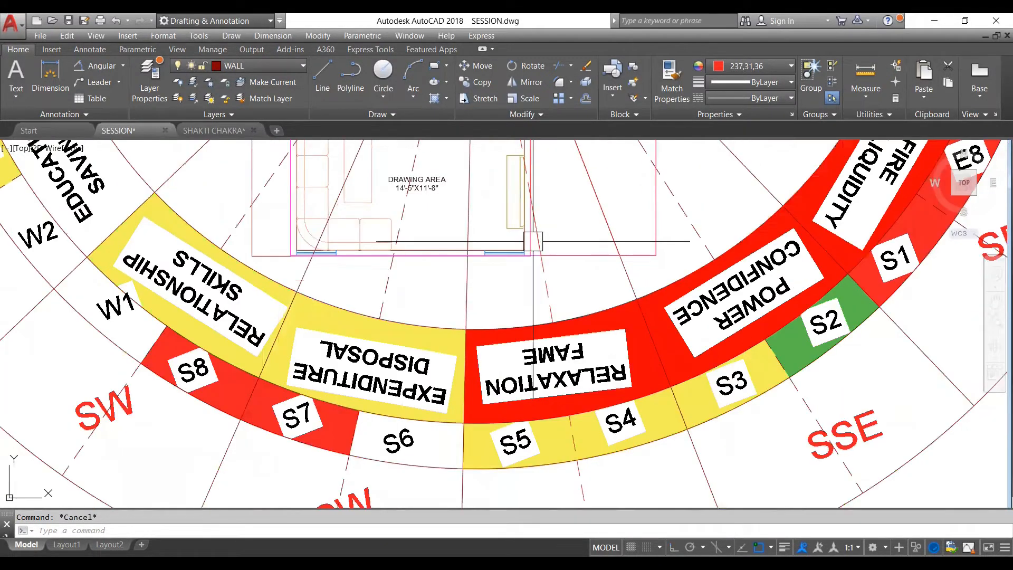
scroll(530, 254, up, 2)
scroll(530, 254, up, 2)
scroll(530, 251, down, 4)
scroll(533, 245, up, 4)
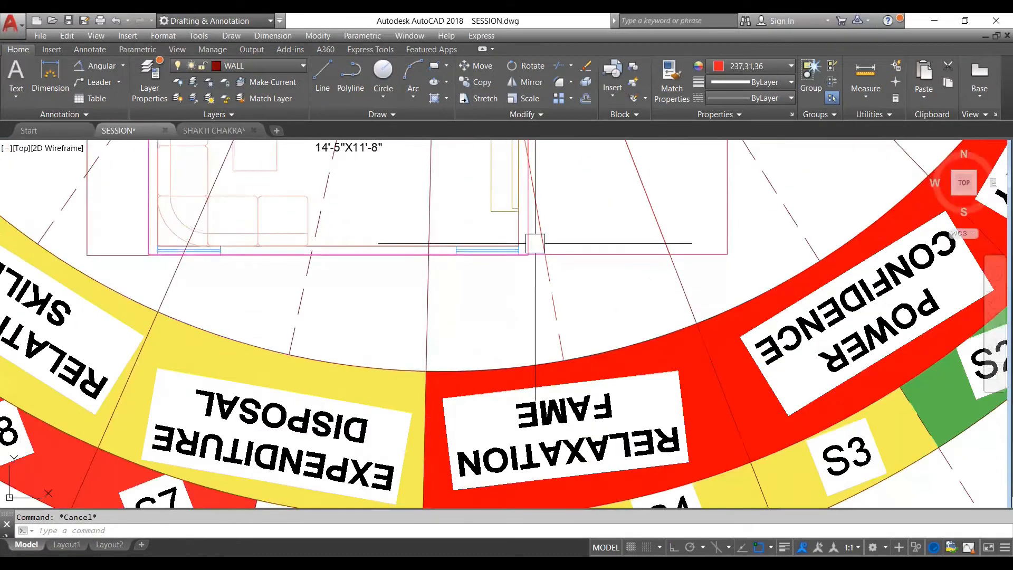
scroll(535, 243, down, 3)
scroll(541, 247, up, 5)
scroll(544, 249, down, 5)
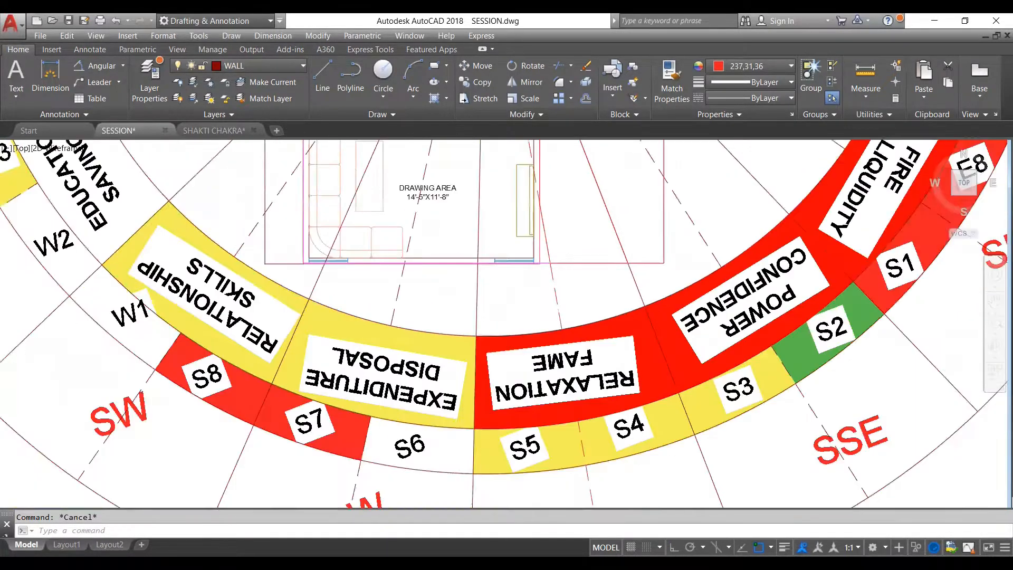
scroll(546, 251, up, 5)
scroll(546, 251, down, 5)
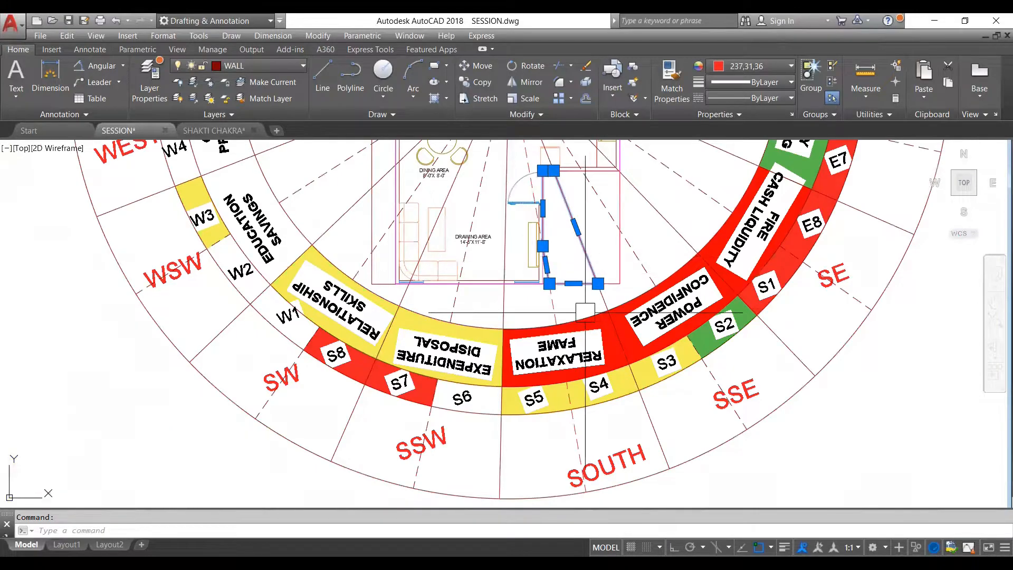
scroll(586, 290, down, 2)
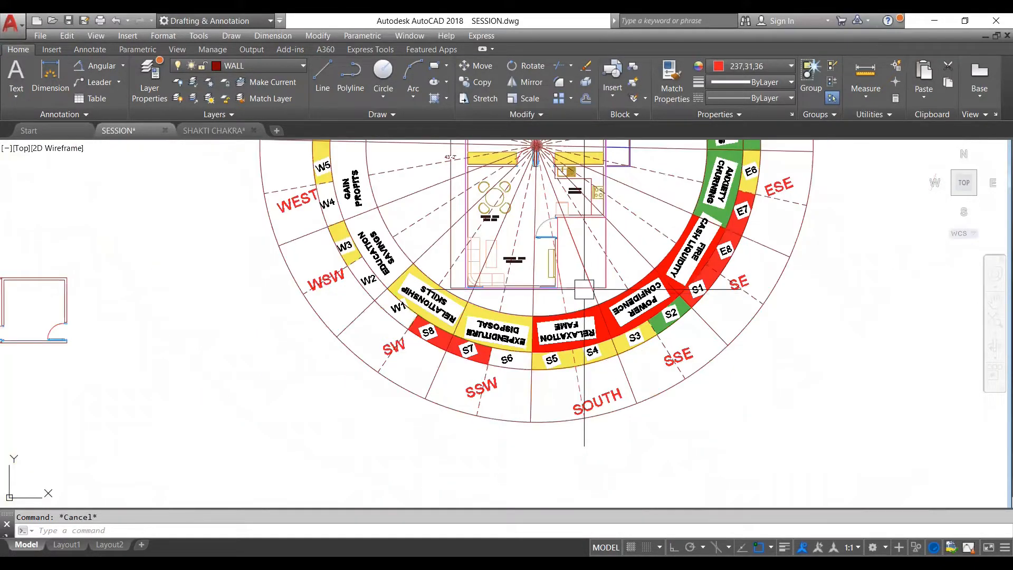
scroll(560, 217, up, 6)
click(509, 287)
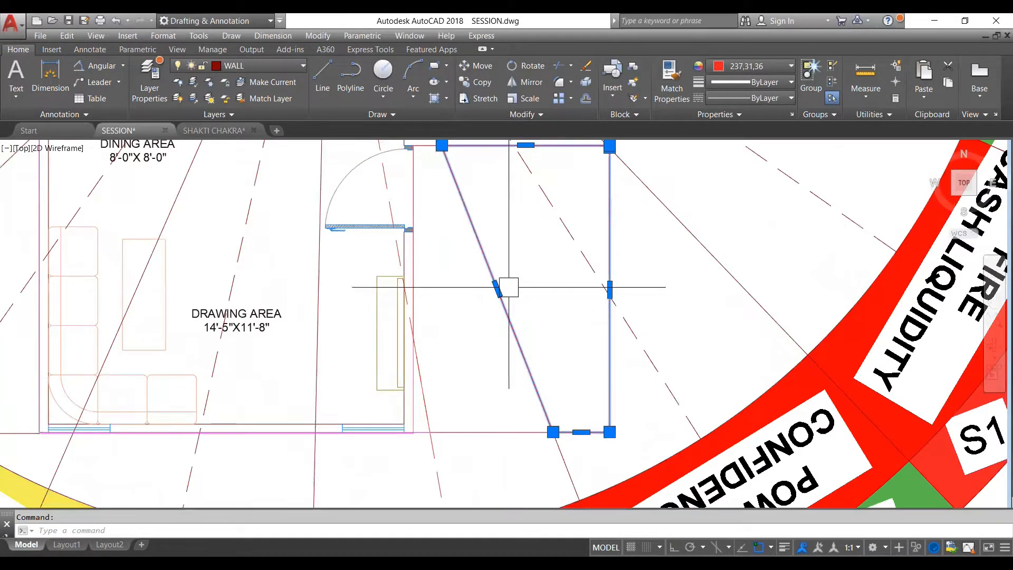
scroll(509, 287, down, 2)
key(Escape)
scroll(611, 186, up, 2)
scroll(559, 265, down, 2)
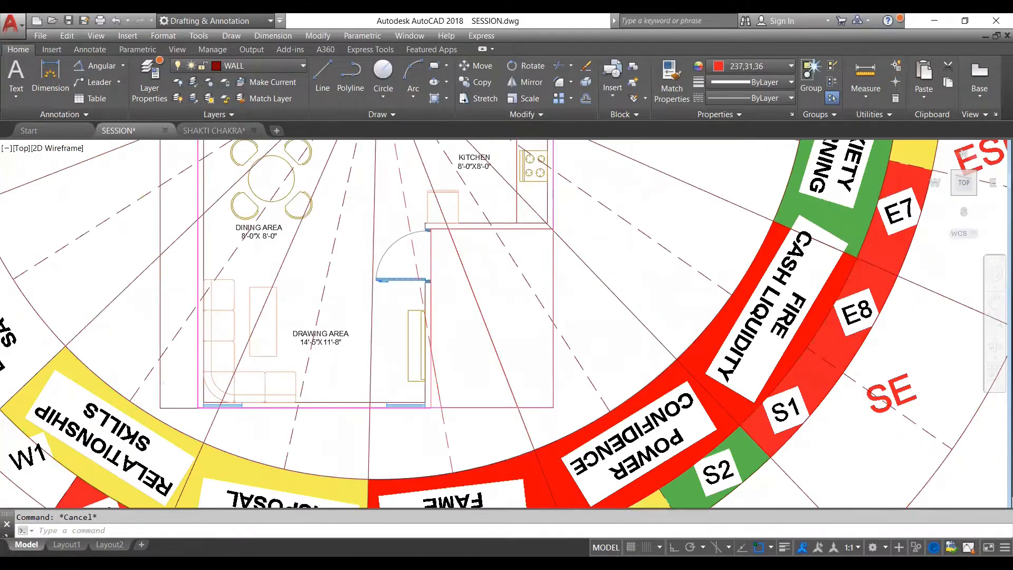
scroll(559, 258, up, 2)
scroll(551, 262, down, 2)
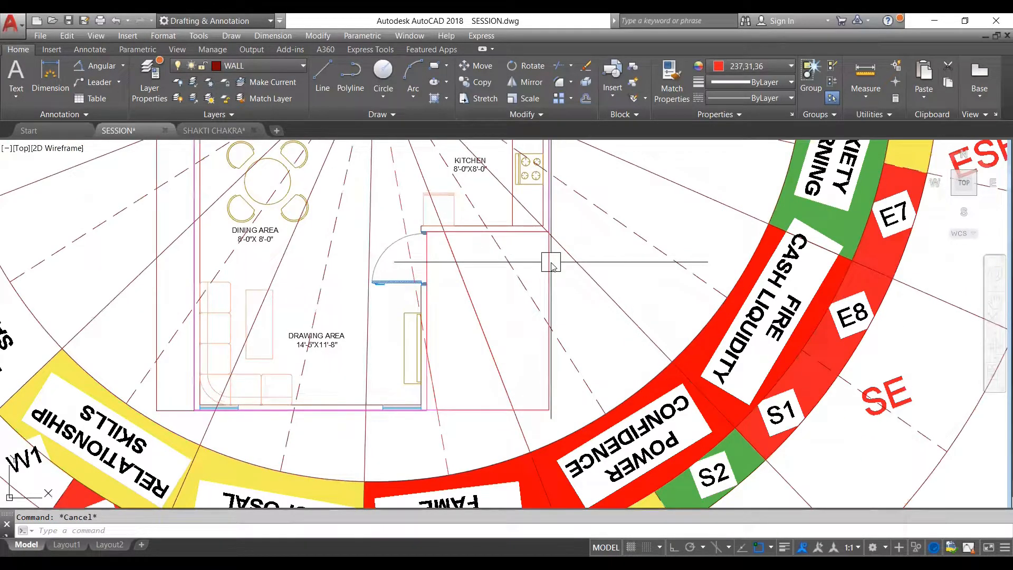
- Measure the area of the SSE-zone cut-out outline using the AREA command's Object option
key(space)
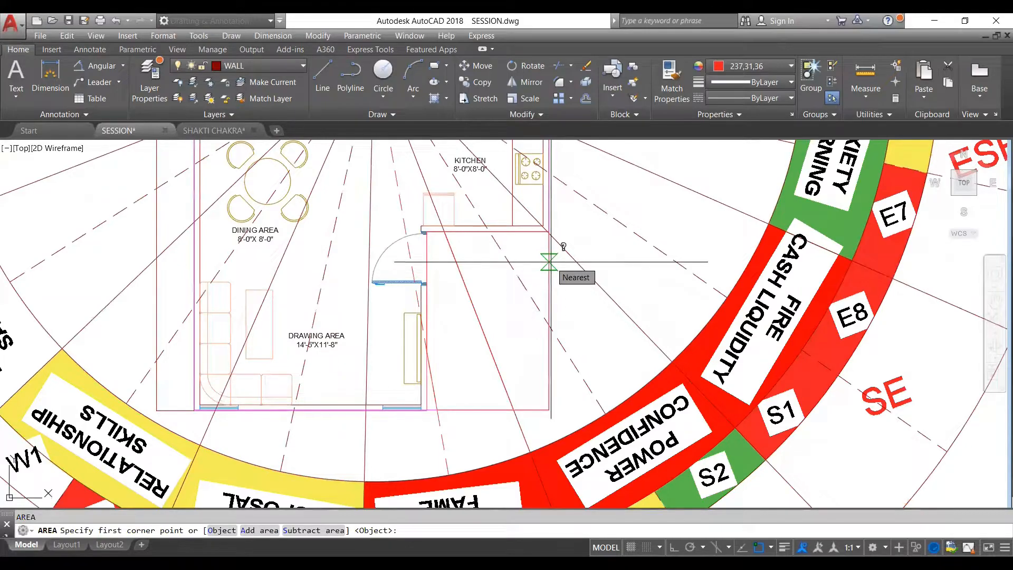
text(o)
key(Return)
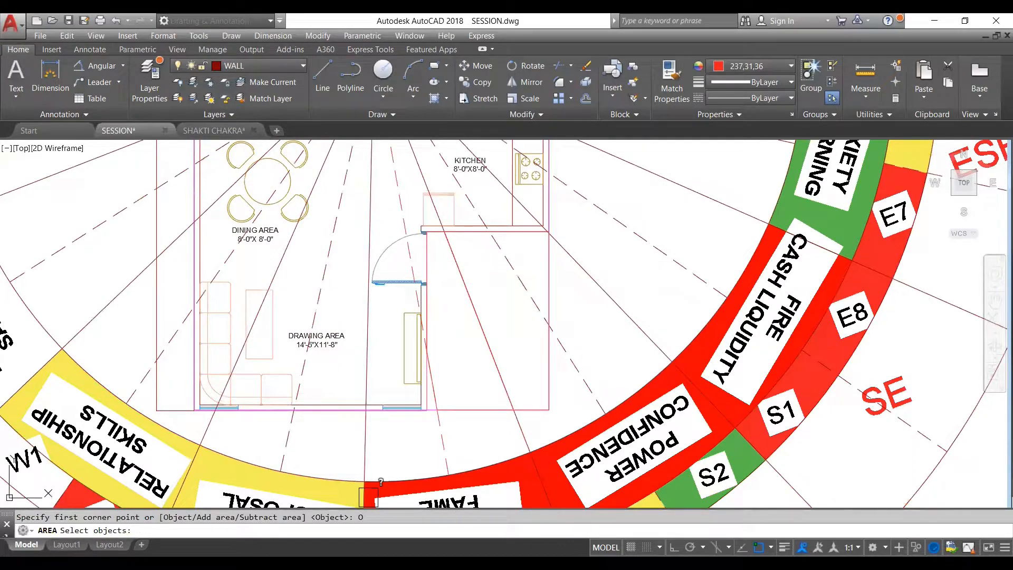
click(368, 496)
scroll(520, 260, down, 2)
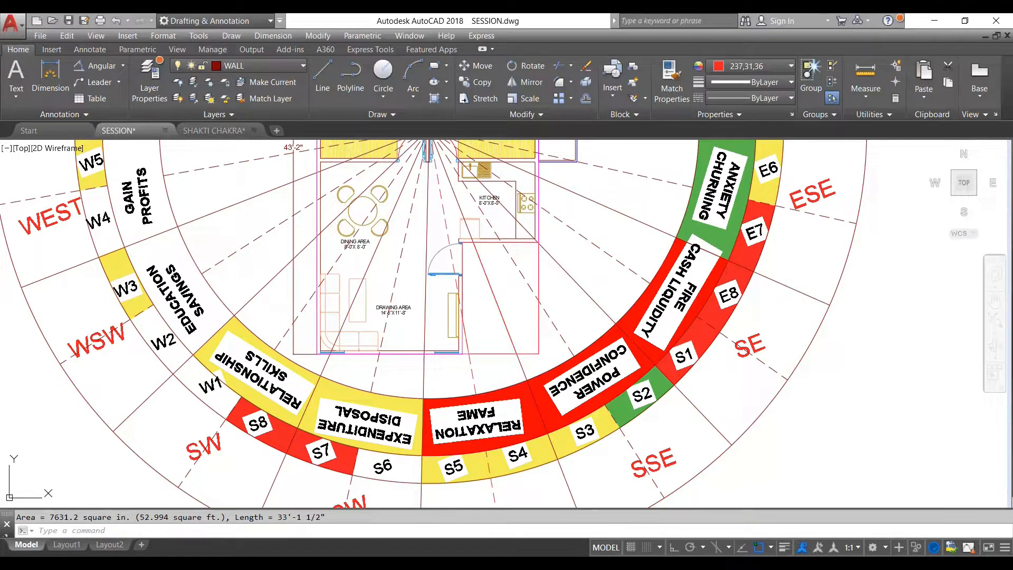
- Switch to Excel and enter 52.9 as the CUT value for the SSE zone
key(alt+Tab)
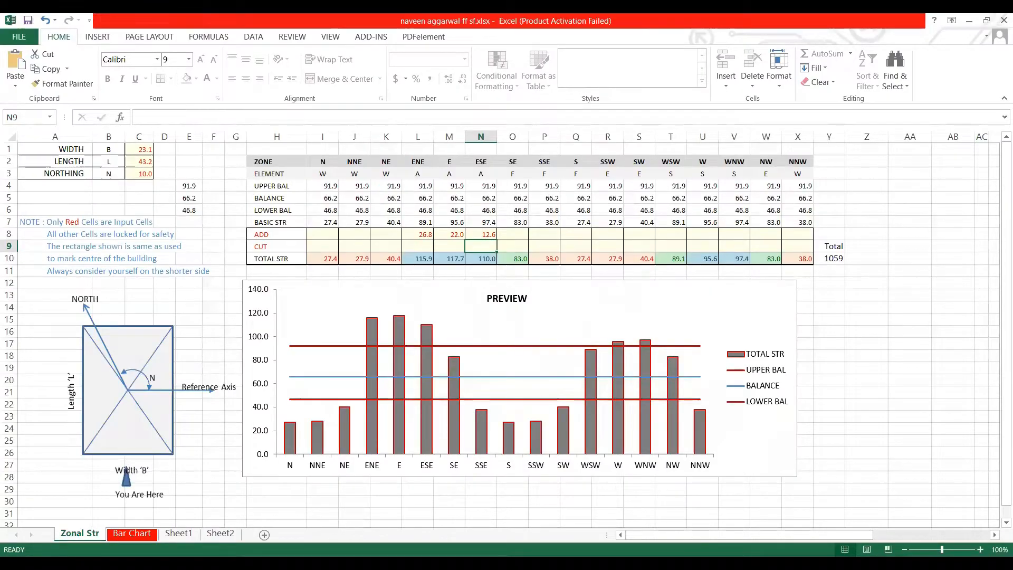
key(alt+Tab)
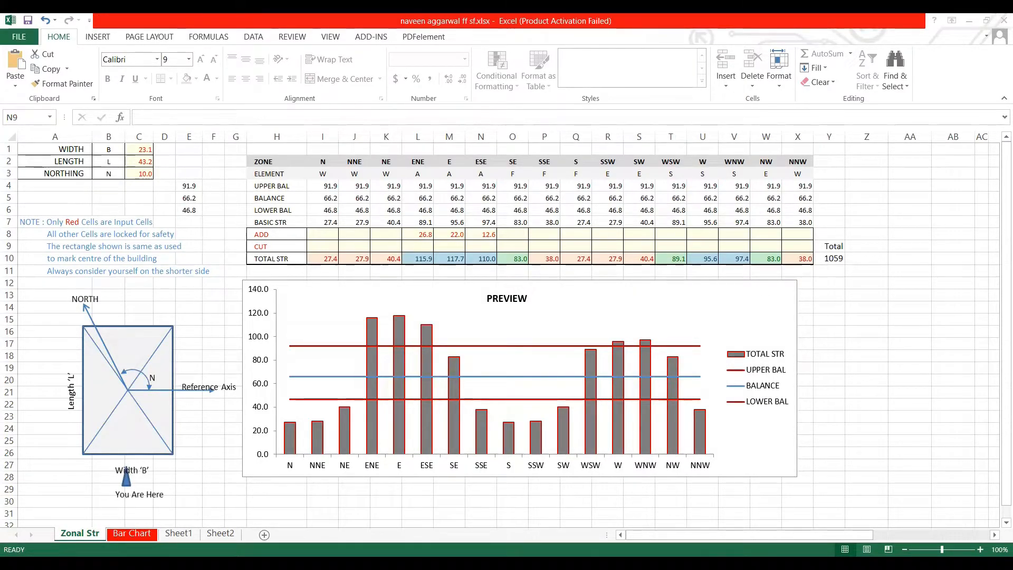
key(alt+Tab)
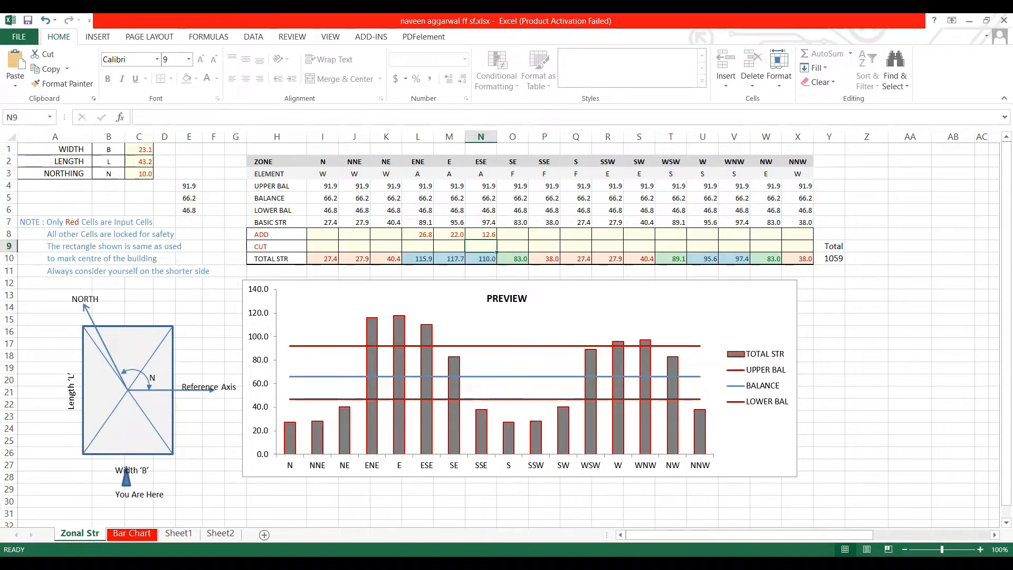
key(alt+Tab)
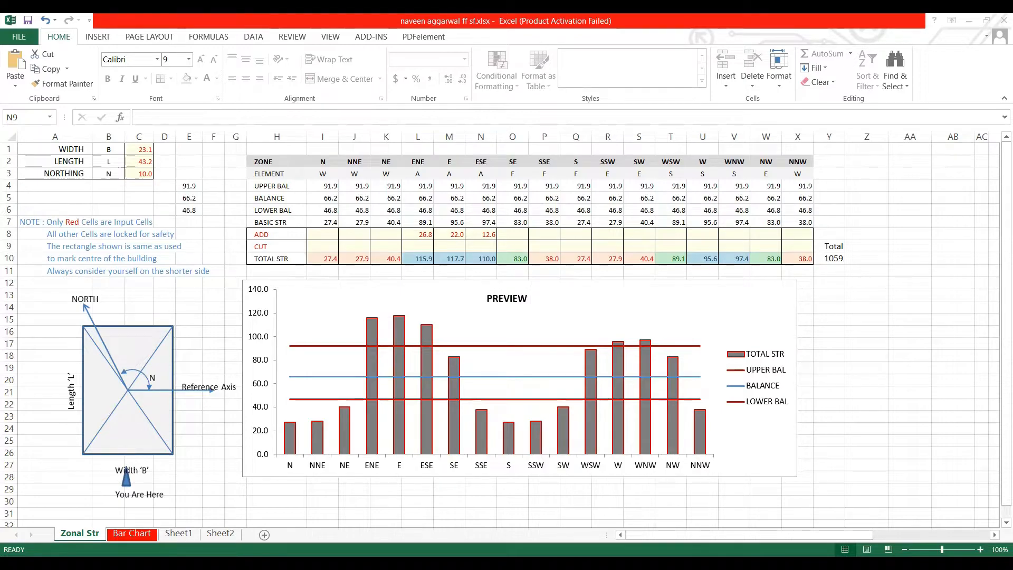
key(alt+Tab)
click(549, 244)
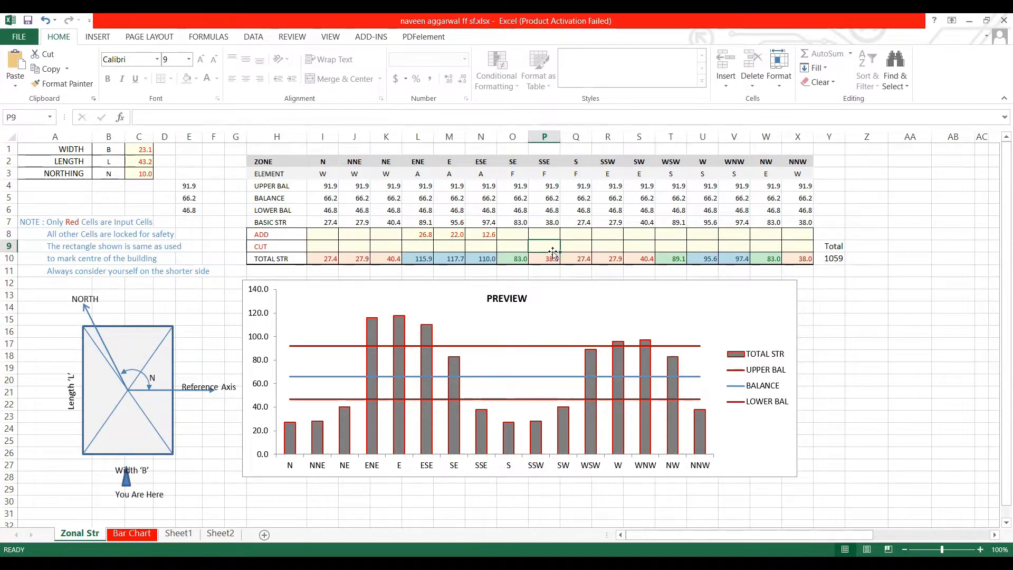
text(59.)
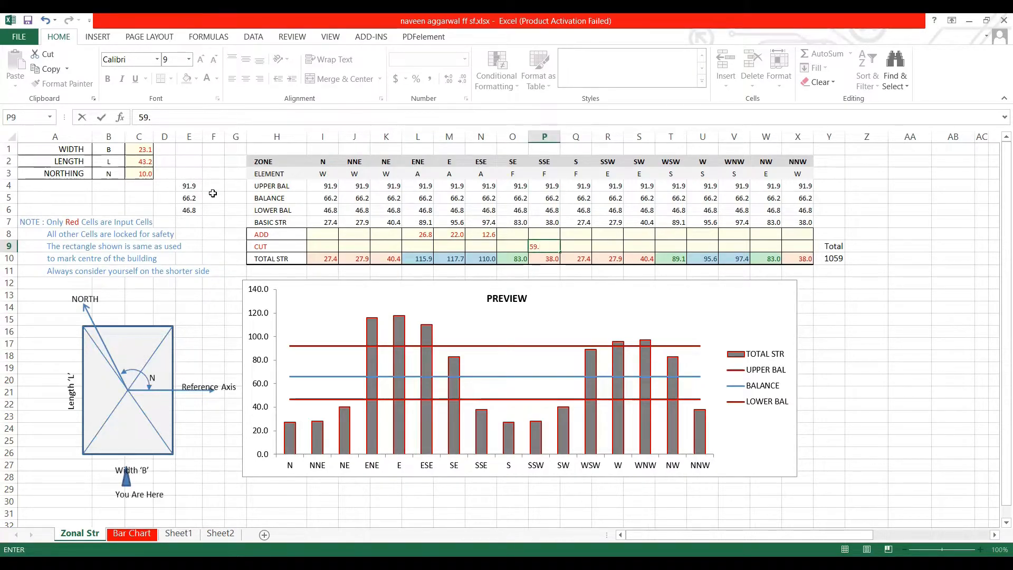
key(BackSpace)
key(BackSpace)
key(BackSpace)
text(52.9)
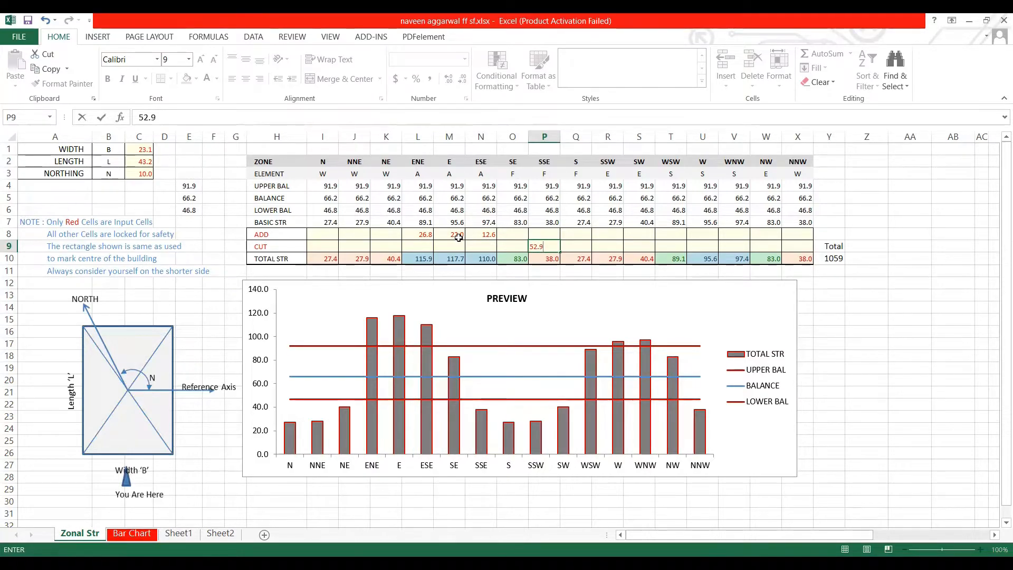
click(572, 233)
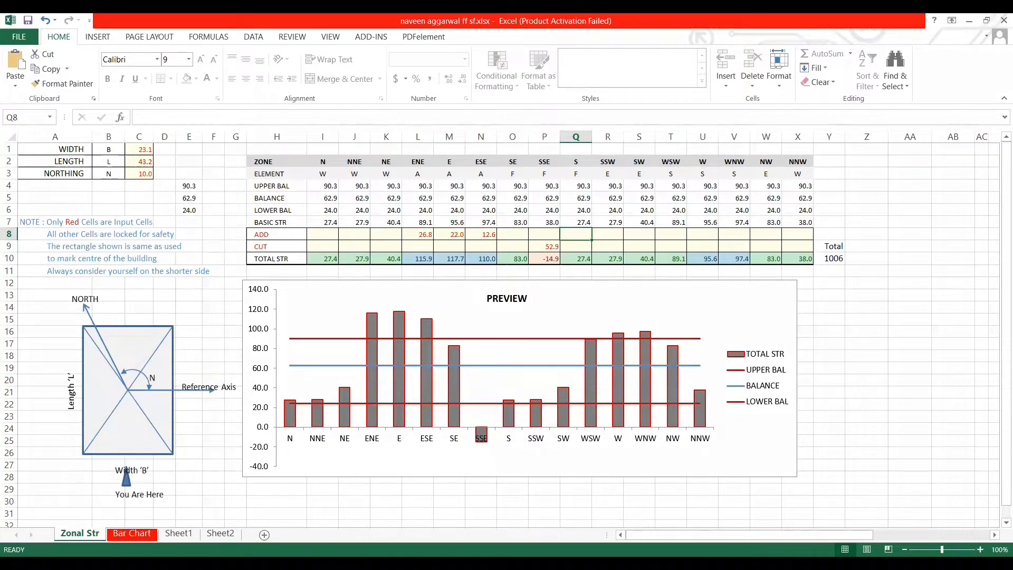
- Switch to AutoCAD, identify the South-zone outline of the cut-out corner, and measure its area
key(alt+Tab)
click(500, 318)
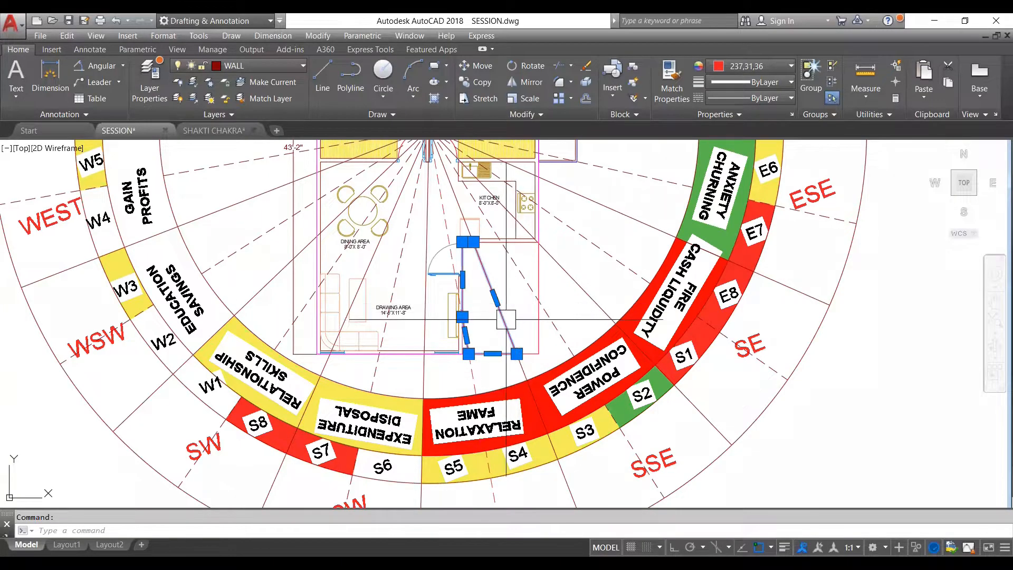
key(Escape)
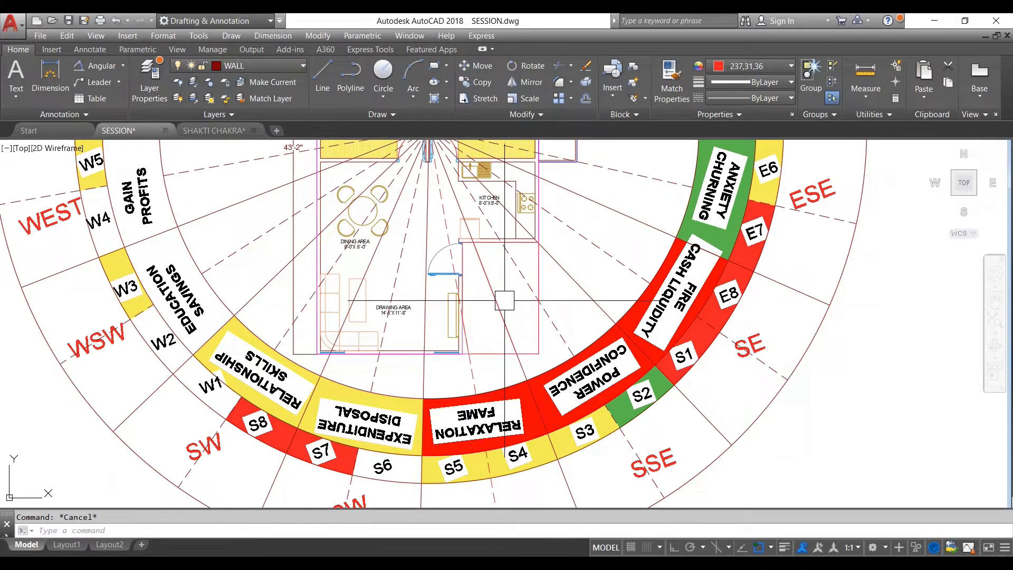
scroll(157, 518, up, 2)
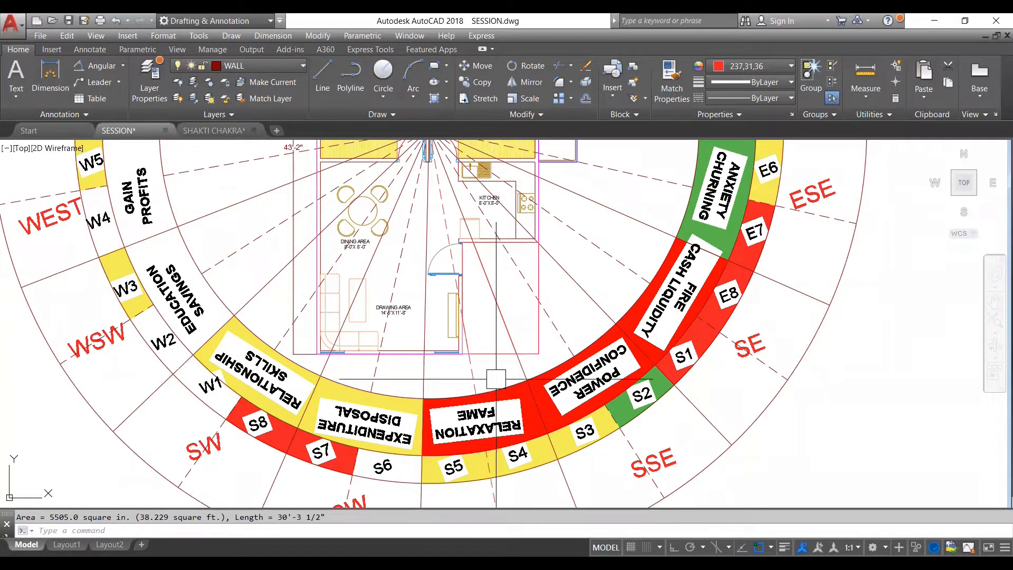
scroll(506, 369, down, 2)
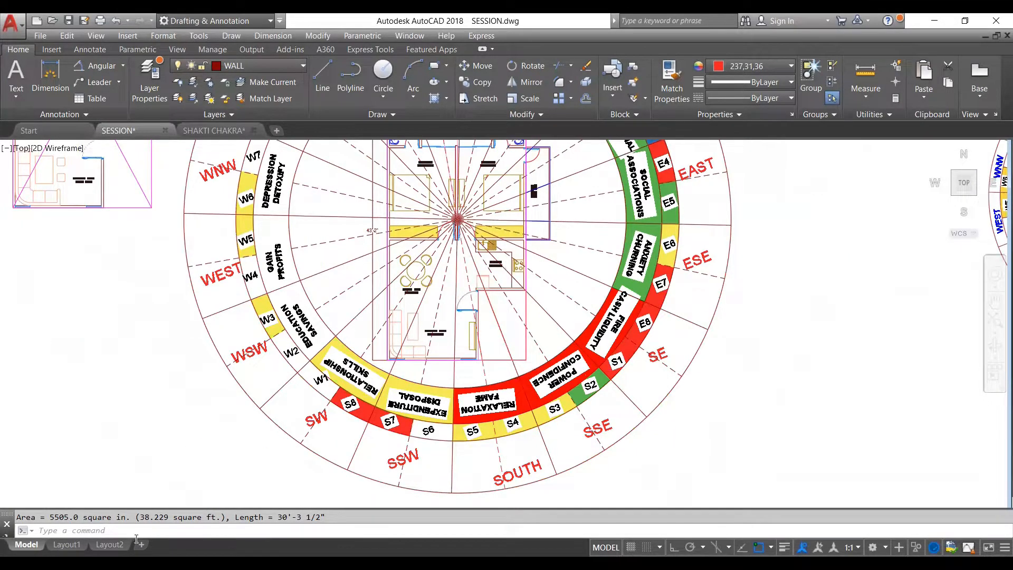
- Switch to Excel and enter 38.3 as the CUT value for the S zone
scroll(493, 366, up, 2)
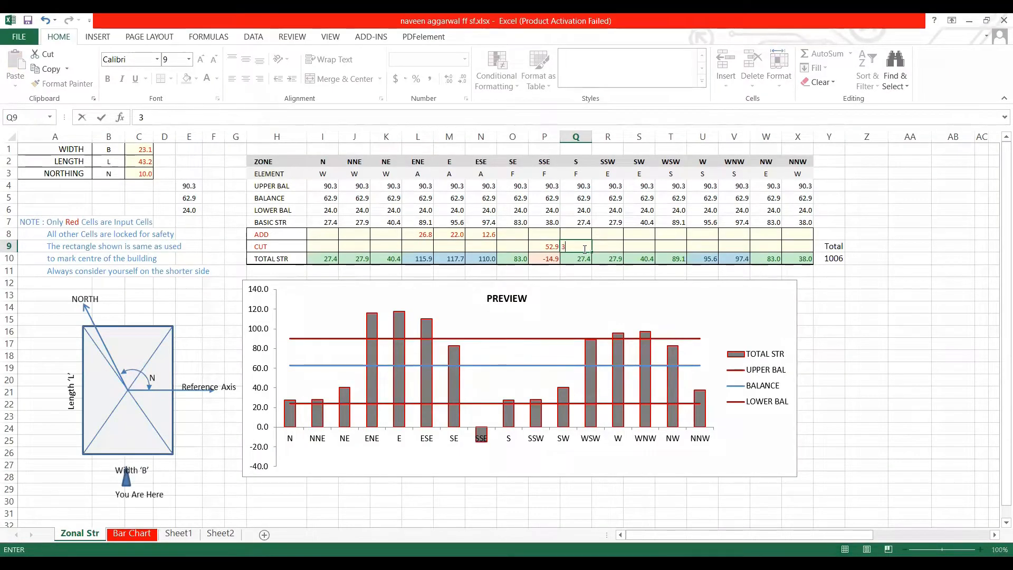
text(29)
key(Return)
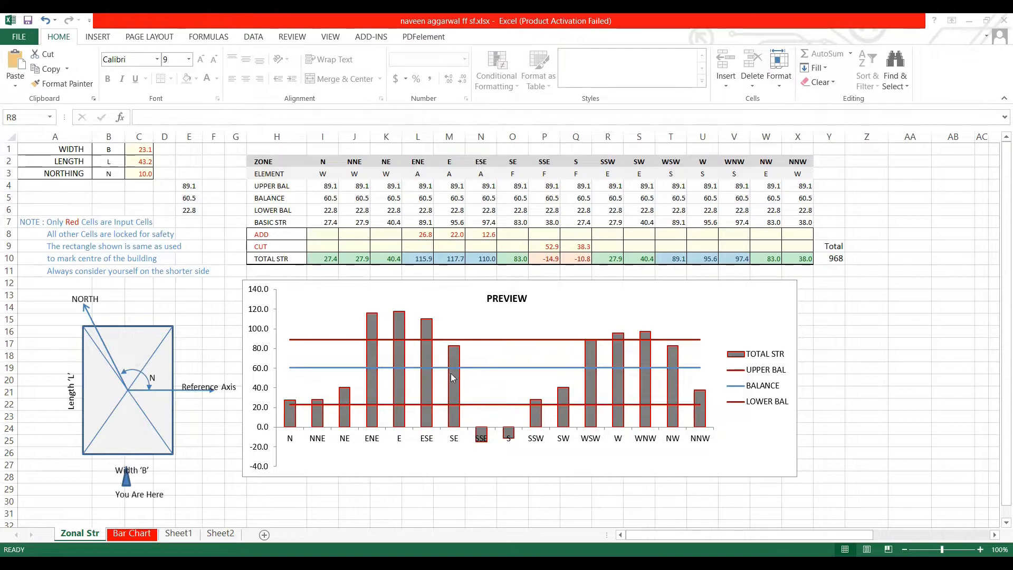
- Set the building's width to 43.2 and its length to 23.1
click(145, 172)
click(144, 151)
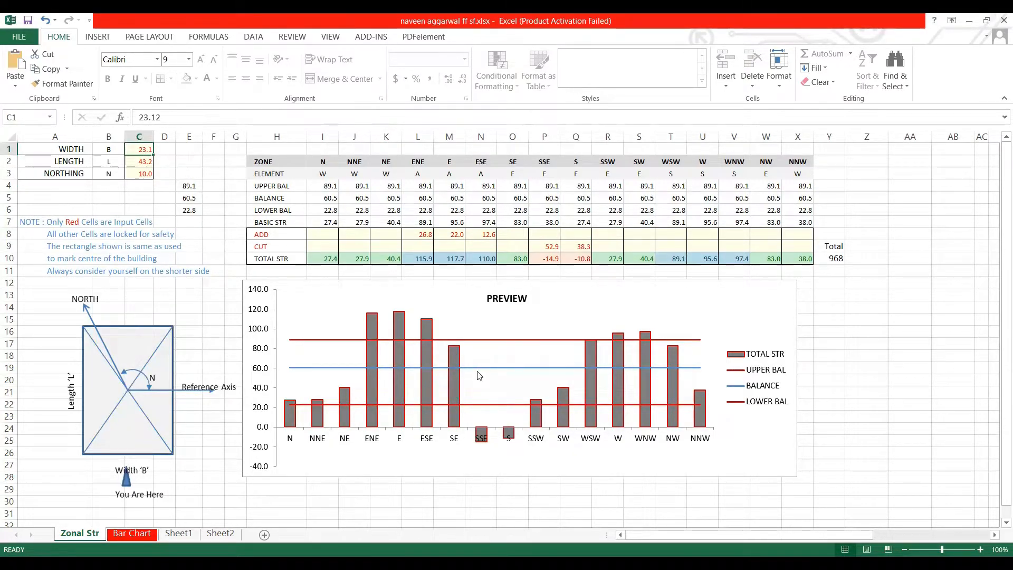
text(43.2)
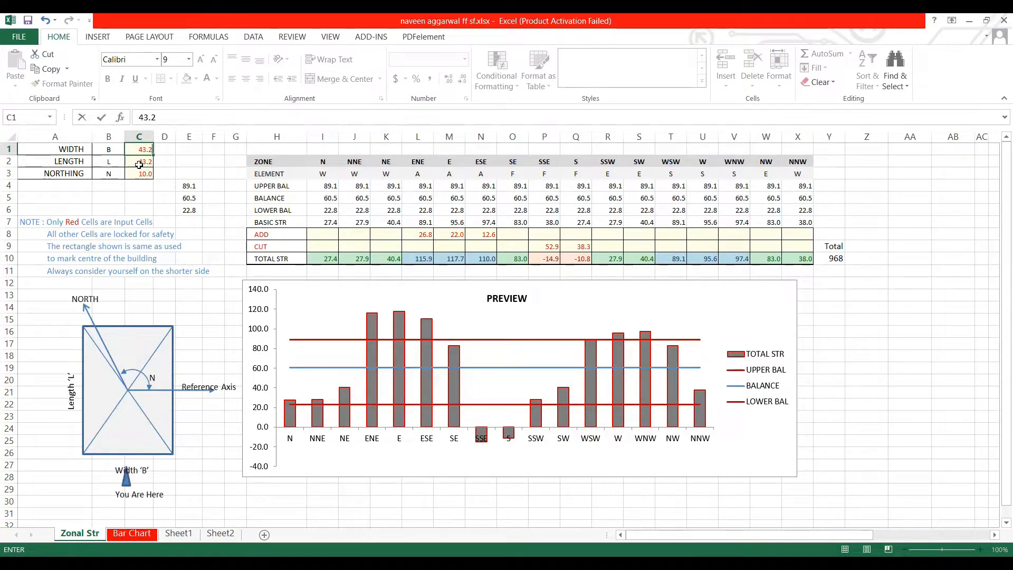
key(Return)
text(23.1)
key(Return)
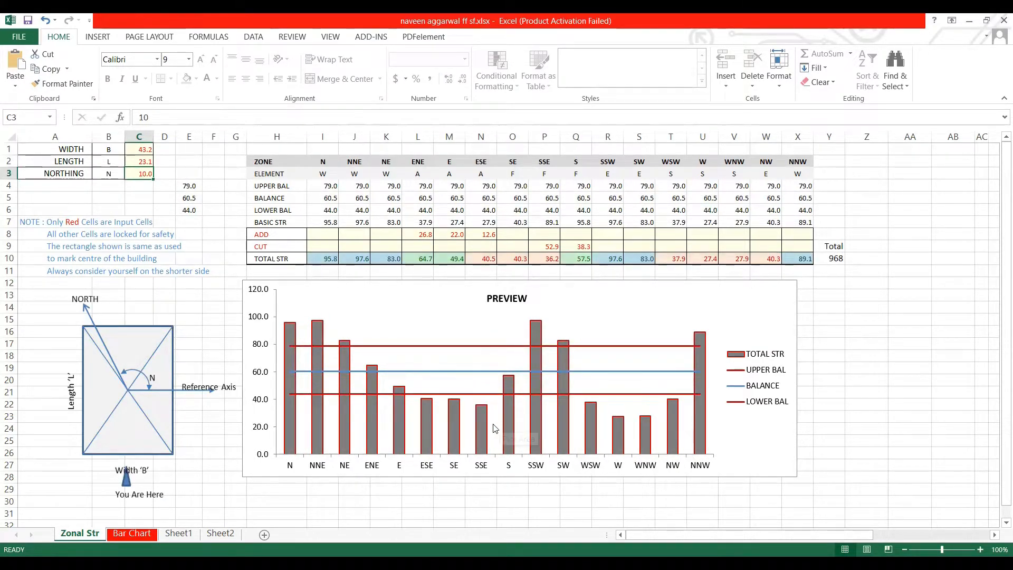
- Review the building's width and length inputs alongside the zonal strength preview chart
mouse_move(477, 429)
click(142, 160)
click(141, 150)
click(140, 160)
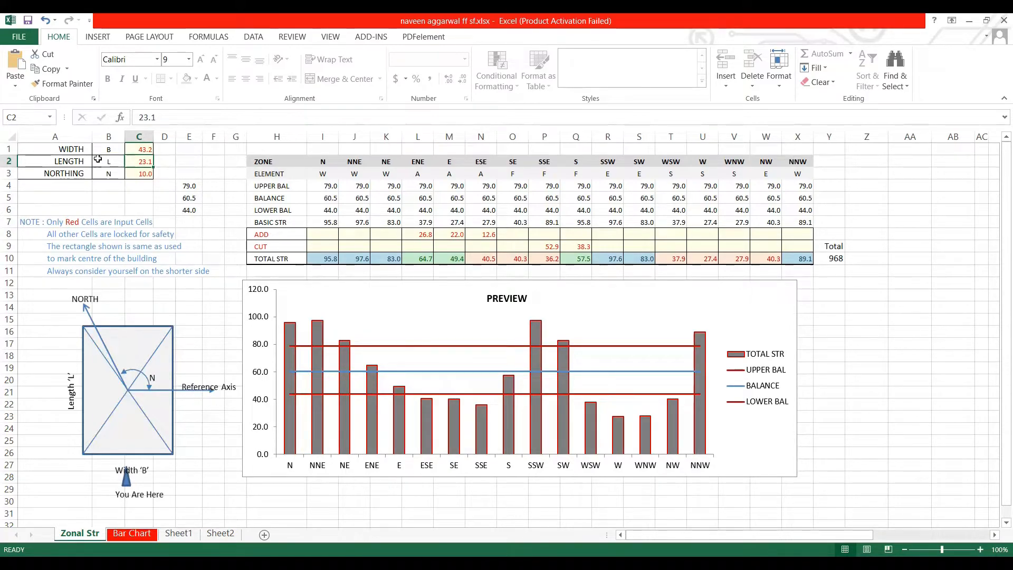
click(141, 150)
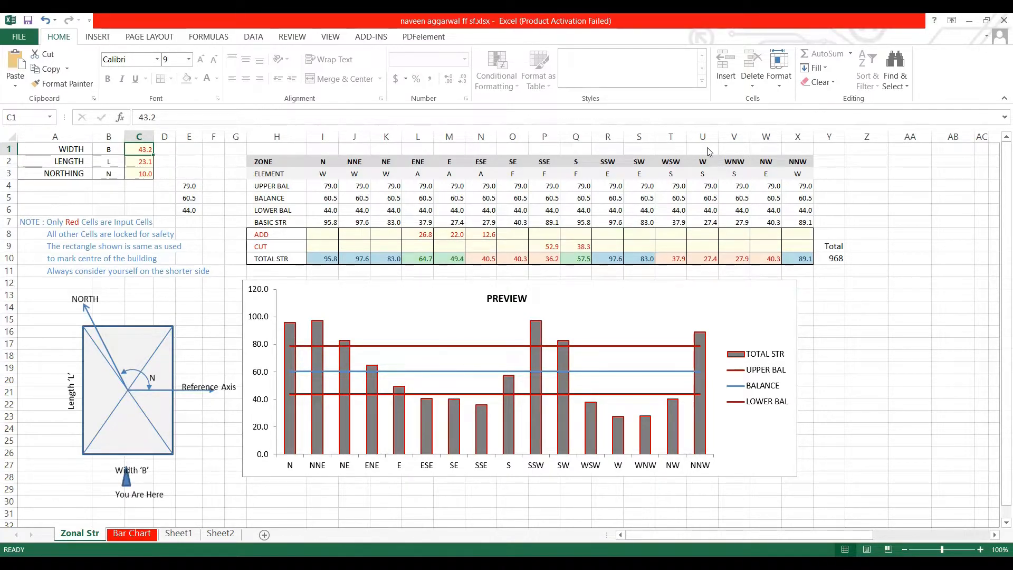
- Switch to AutoCAD and examine the overall width and length dimensions of the floor plan inside the chakra
click(756, 55)
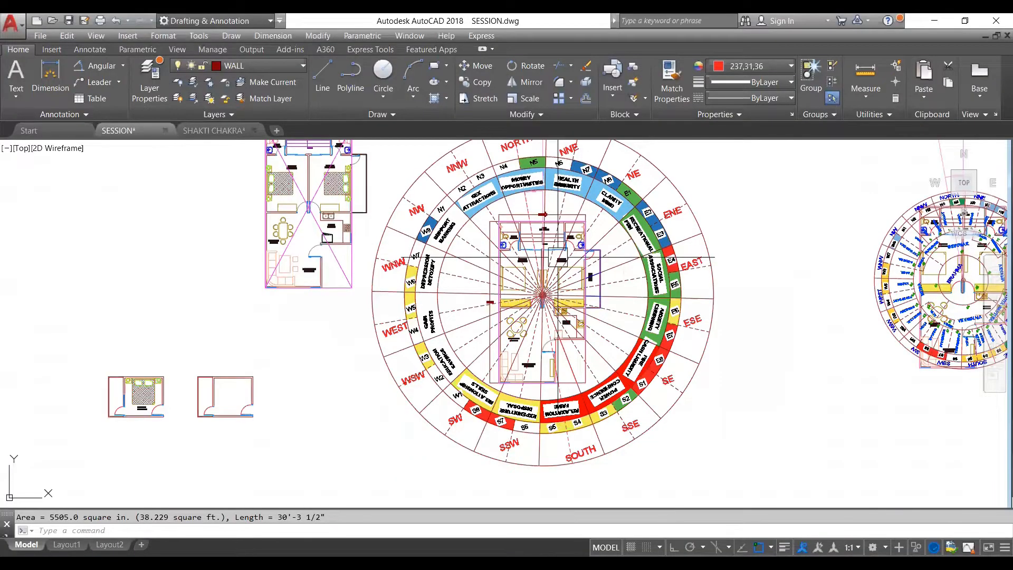
scroll(559, 257, up, 5)
scroll(507, 238, down, 3)
scroll(496, 230, up, 3)
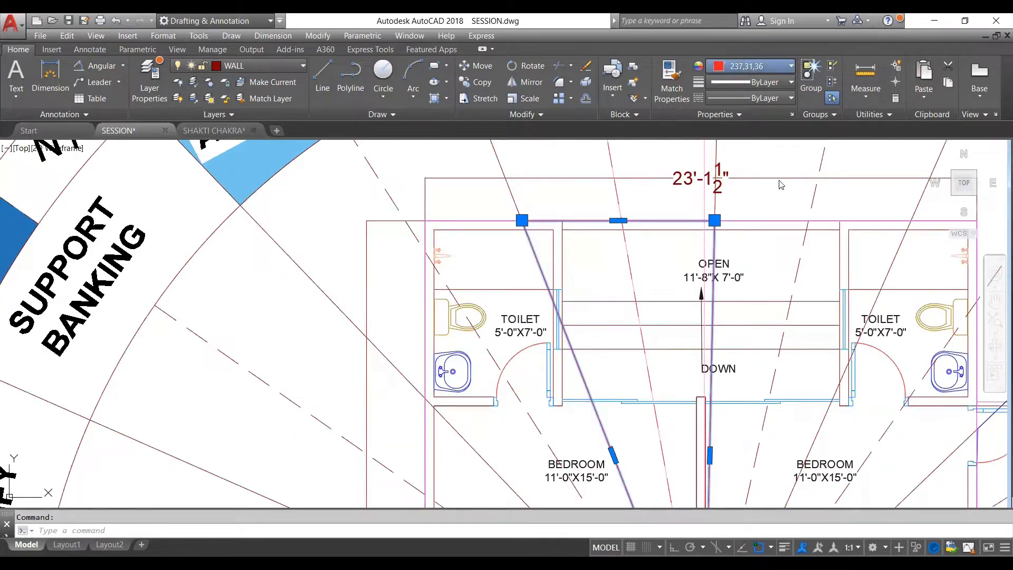
- Change the colour of the polyline outlining the North zone wedge of the floor plan to Blue
click(771, 66)
click(768, 201)
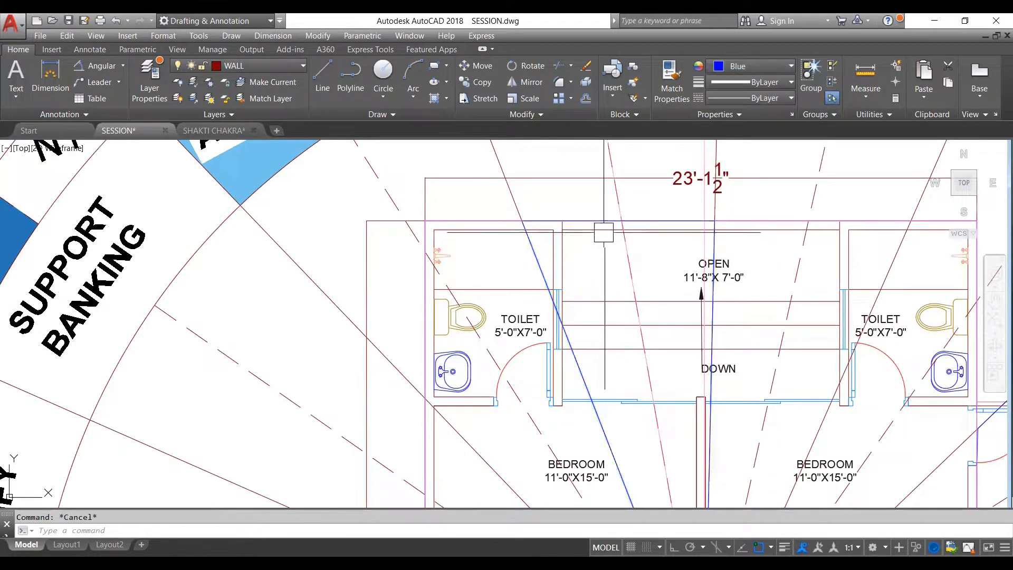
scroll(591, 208, down, 4)
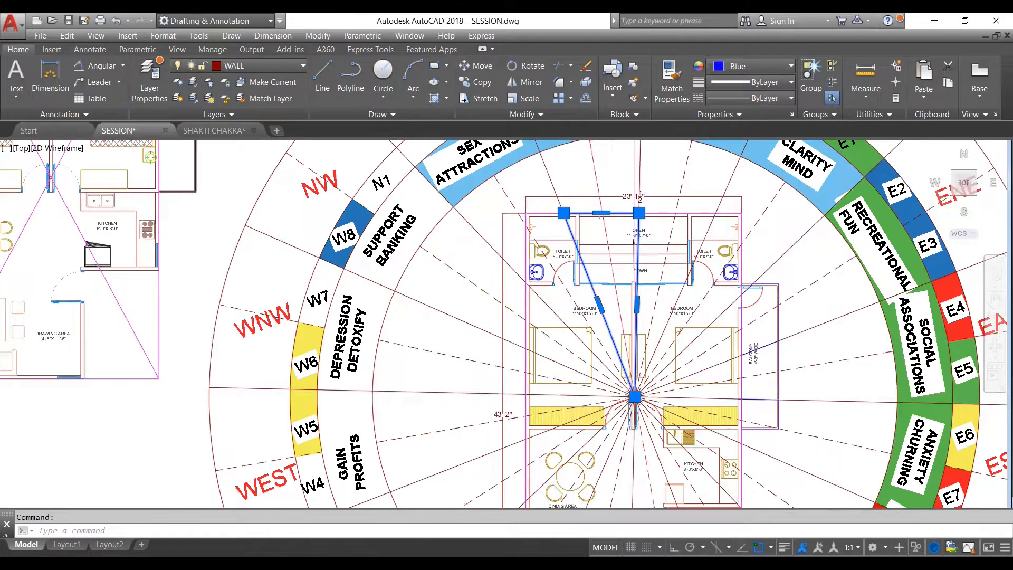
scroll(590, 209, down, 5)
scroll(612, 327, up, 2)
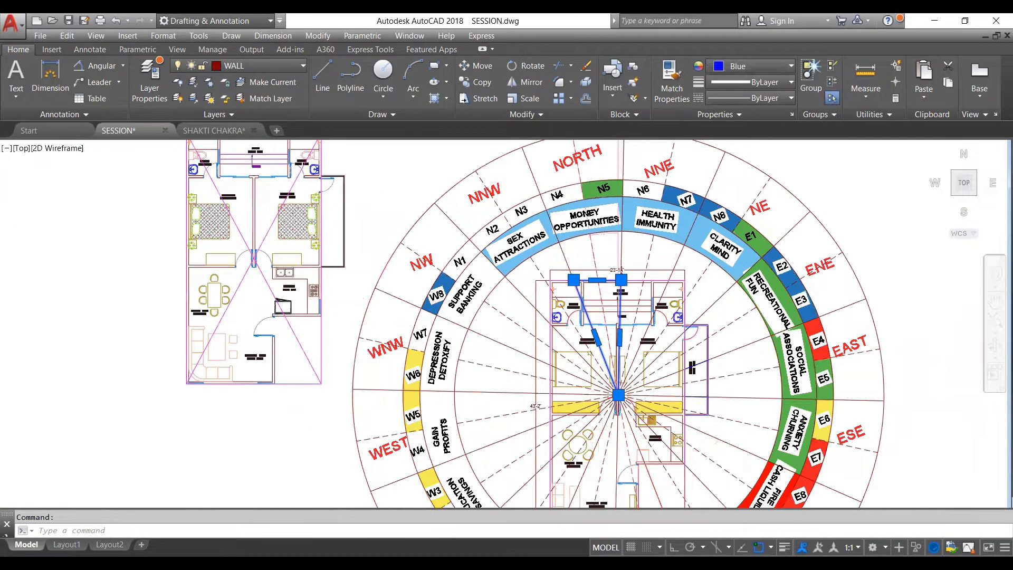
scroll(617, 292, up, 2)
key(Escape)
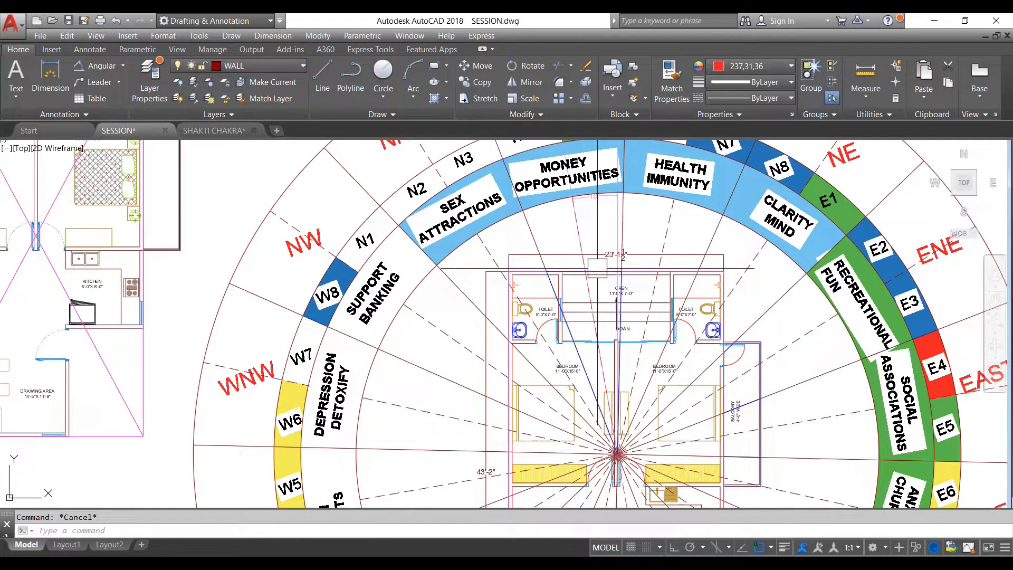
- Measure the area of the blue North zone polyline and look at the chakra in the SHAKTI CHAKRA drawing
scroll(580, 274, up, 4)
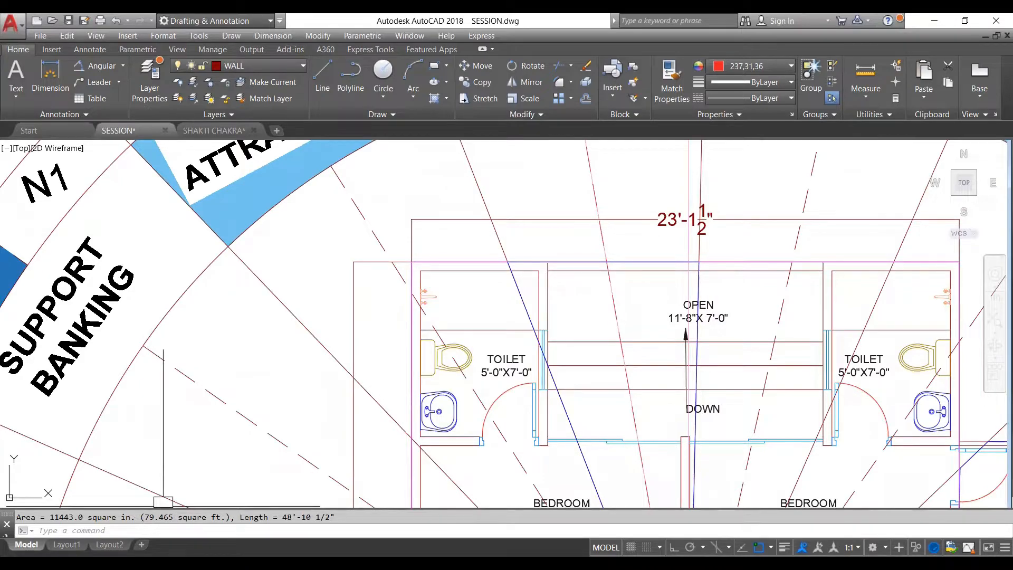
scroll(404, 331, down, 4)
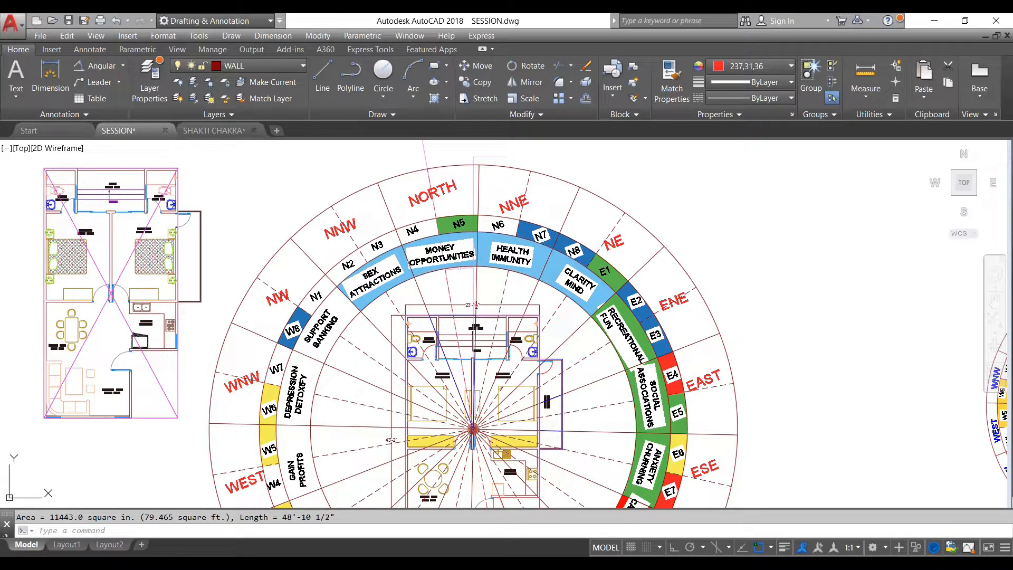
key(ctrl+Tab)
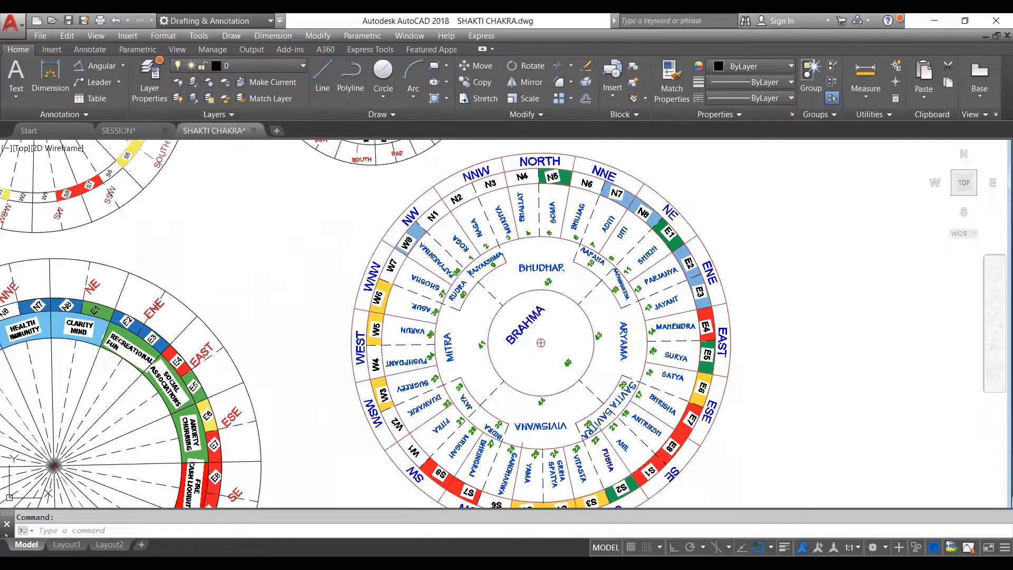
key(ctrl+Tab)
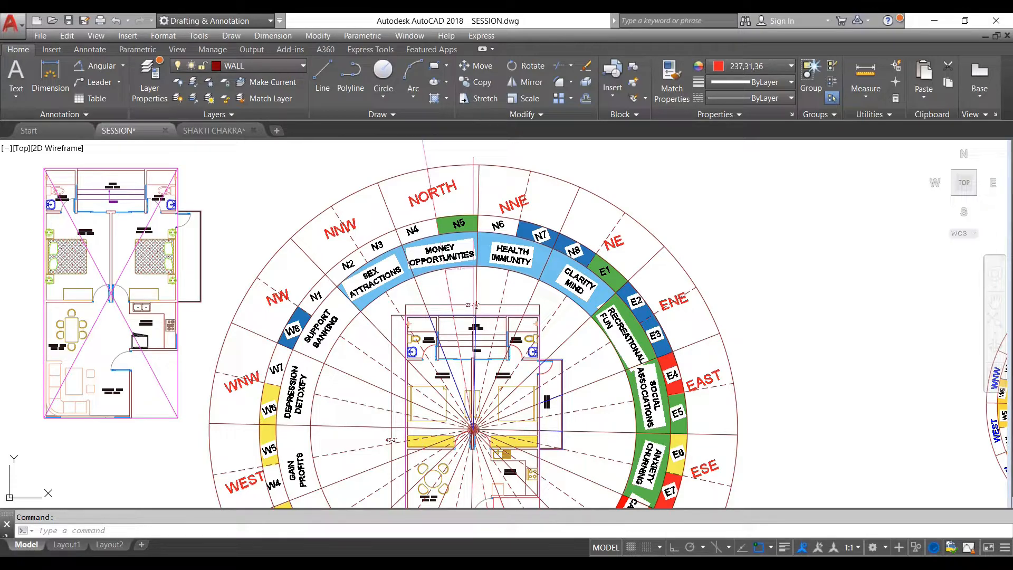
- Inspect the blue North zone polyline from the plan edge down to the chakra centre and list its area again
scroll(459, 265, down, 2)
scroll(468, 302, up, 8)
click(479, 285)
scroll(506, 254, down, 6)
scroll(477, 397, up, 4)
scroll(478, 397, up, 3)
scroll(477, 338, down, 5)
scroll(464, 396, up, 7)
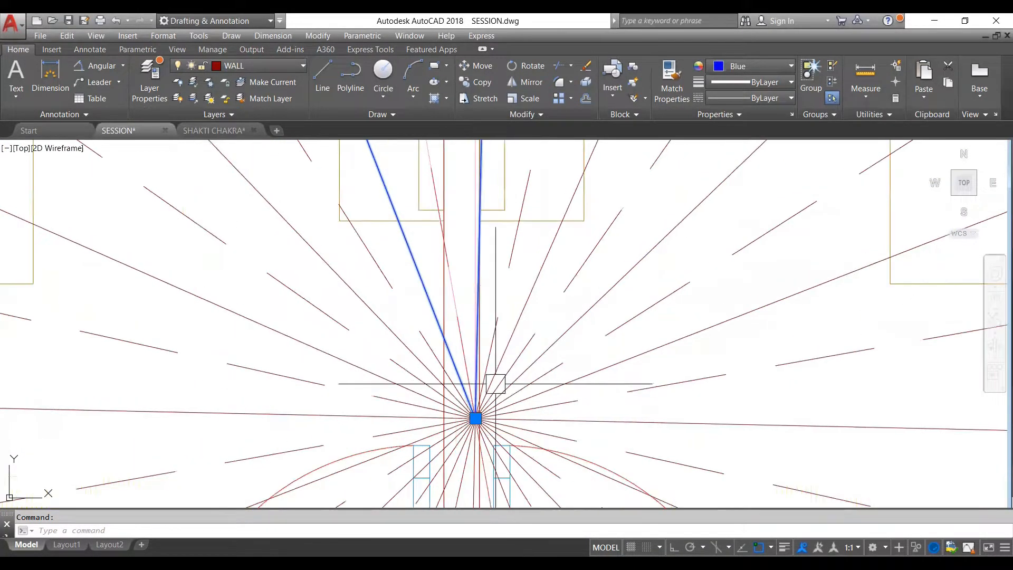
scroll(489, 391, up, 2)
scroll(498, 339, down, 5)
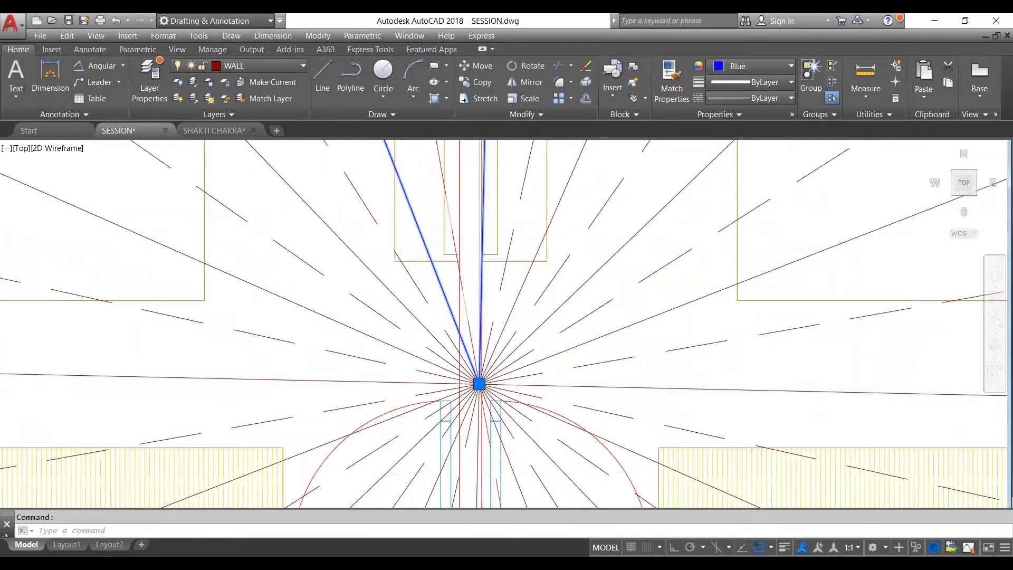
scroll(493, 350, down, 4)
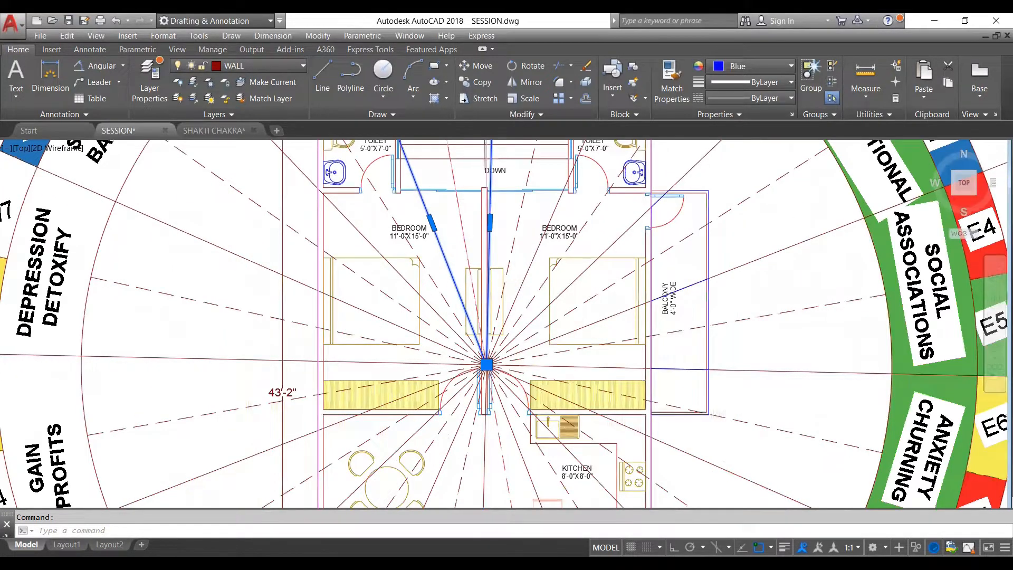
scroll(486, 363, down, 4)
scroll(480, 264, up, 3)
scroll(479, 223, down, 3)
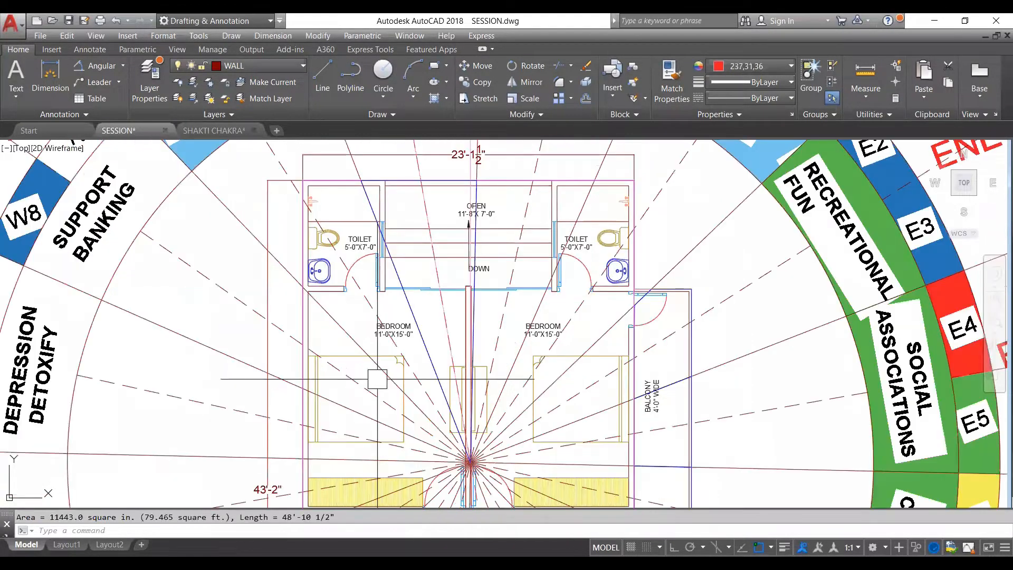
scroll(427, 317, down, 2)
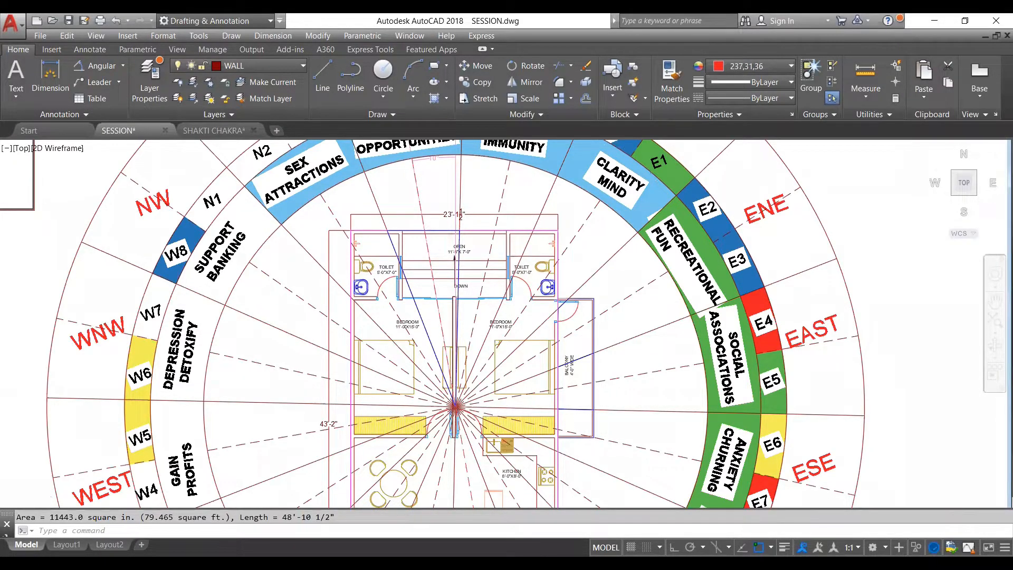
- Measure the area of the NNE zone wedge inside the floor plan by its corner points, ending at the chakra centre
scroll(509, 272, down, 2)
scroll(495, 290, down, 2)
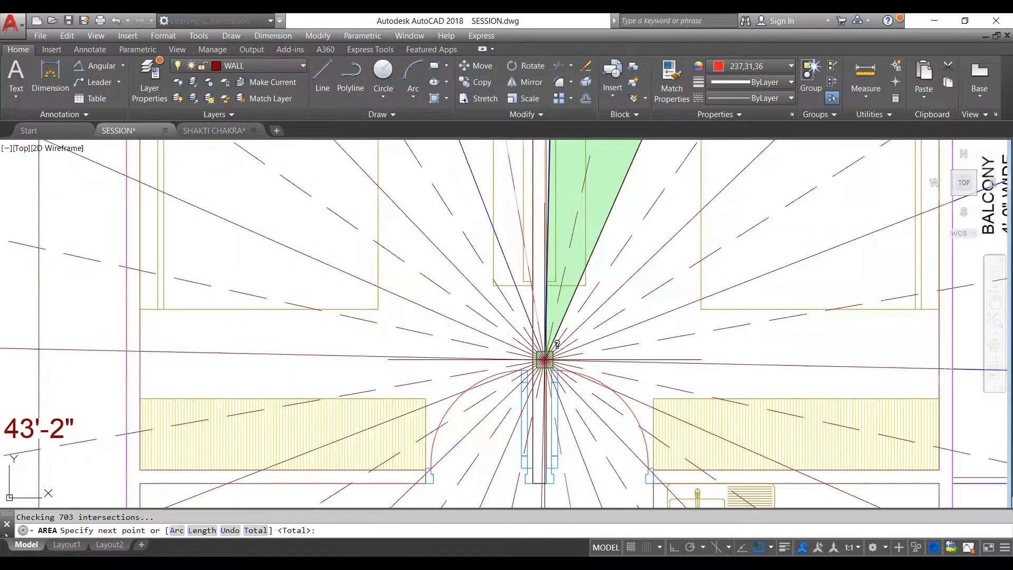
key(Return)
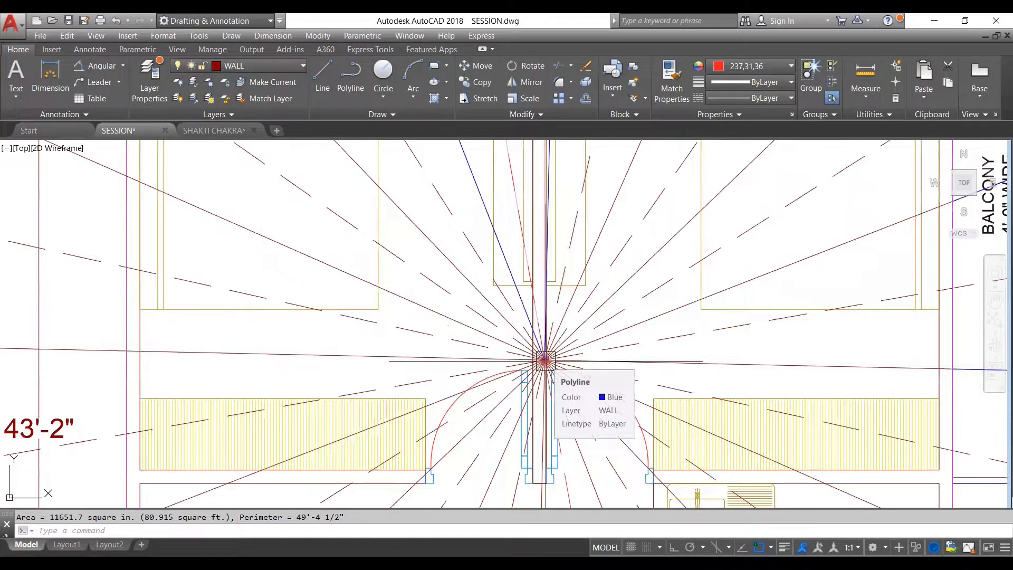
- Remeasure the NNE zone wedge's area, ending at its corner on the plan's north edge
scroll(545, 361, down, 10)
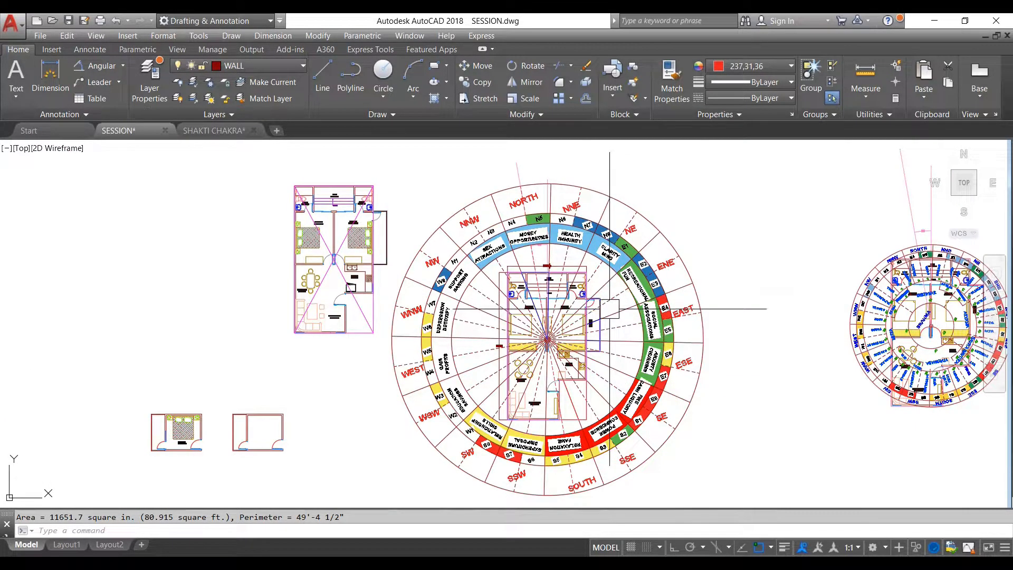
scroll(559, 284, up, 4)
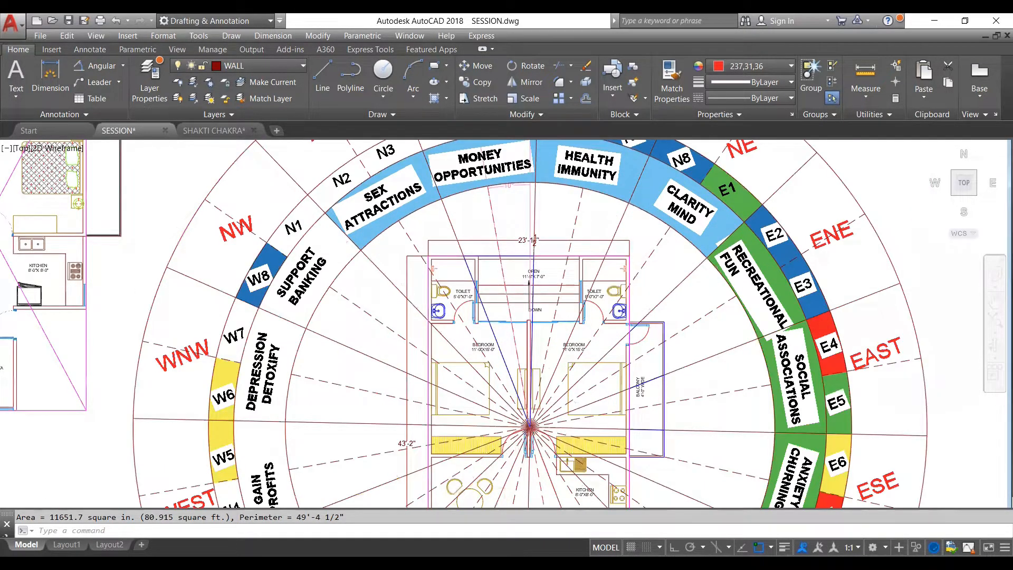
scroll(527, 301, down, 4)
key(Escape)
scroll(528, 287, up, 4)
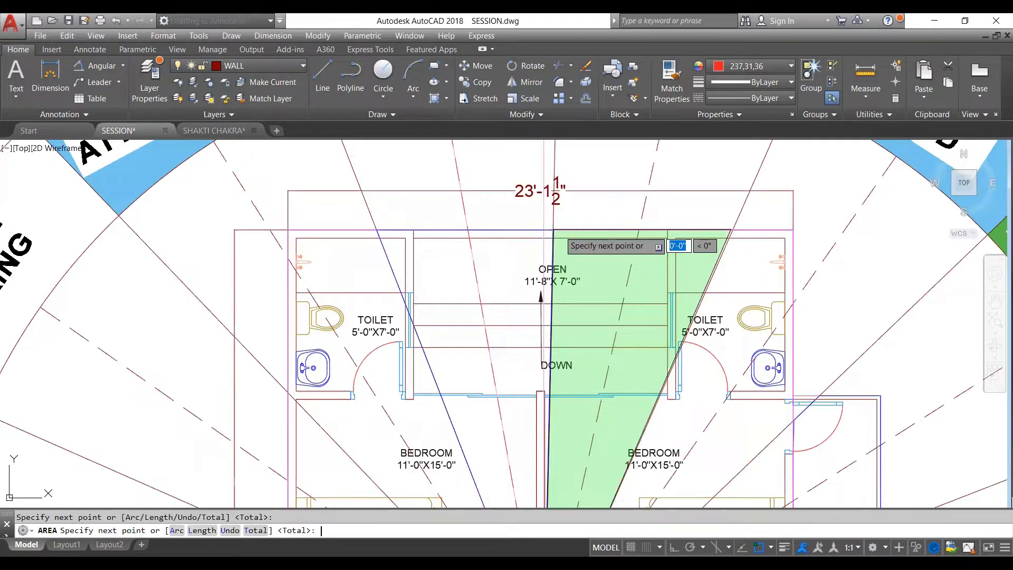
key(Return)
scroll(517, 294, down, 3)
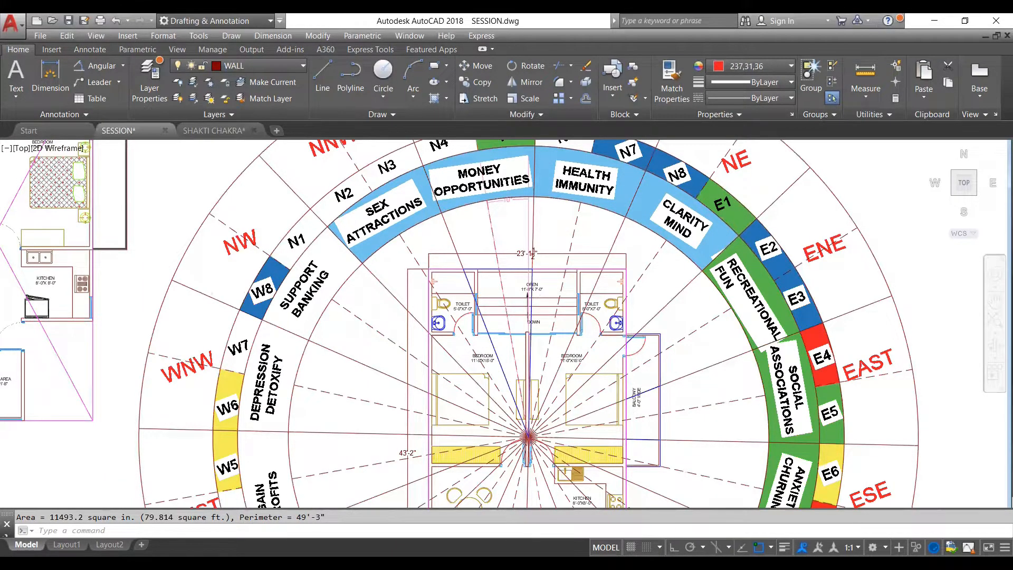
- Check the overall width dimension along the north edge of the floor plan
scroll(543, 299, down, 2)
scroll(552, 288, up, 2)
click(545, 284)
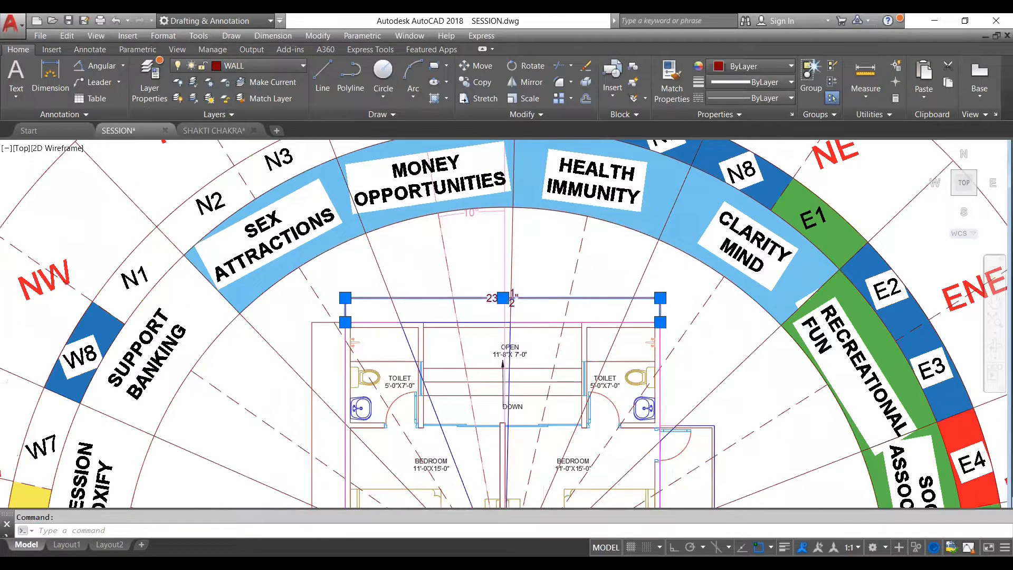
scroll(618, 286, up, 2)
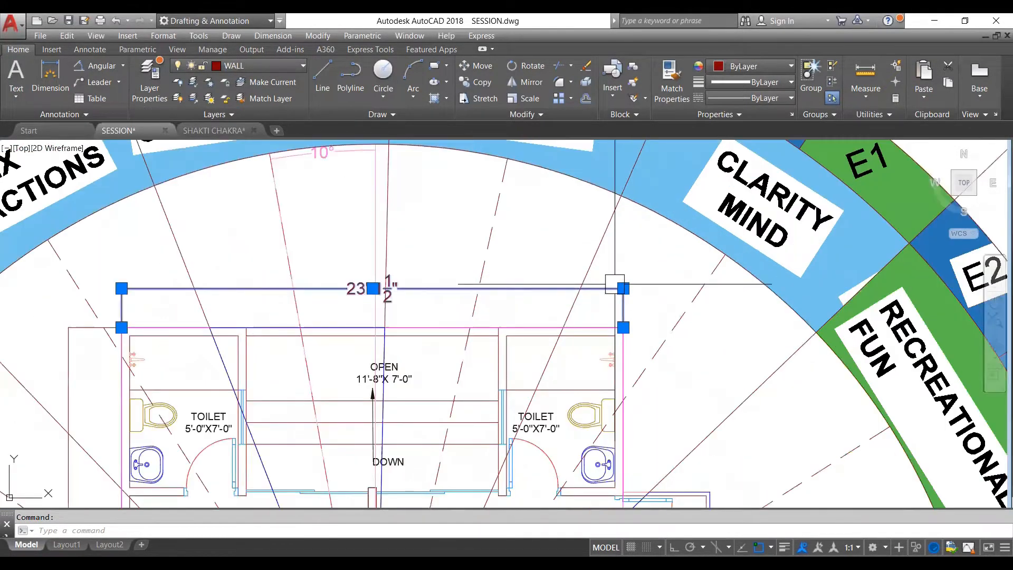
scroll(537, 259, down, 2)
key(Escape)
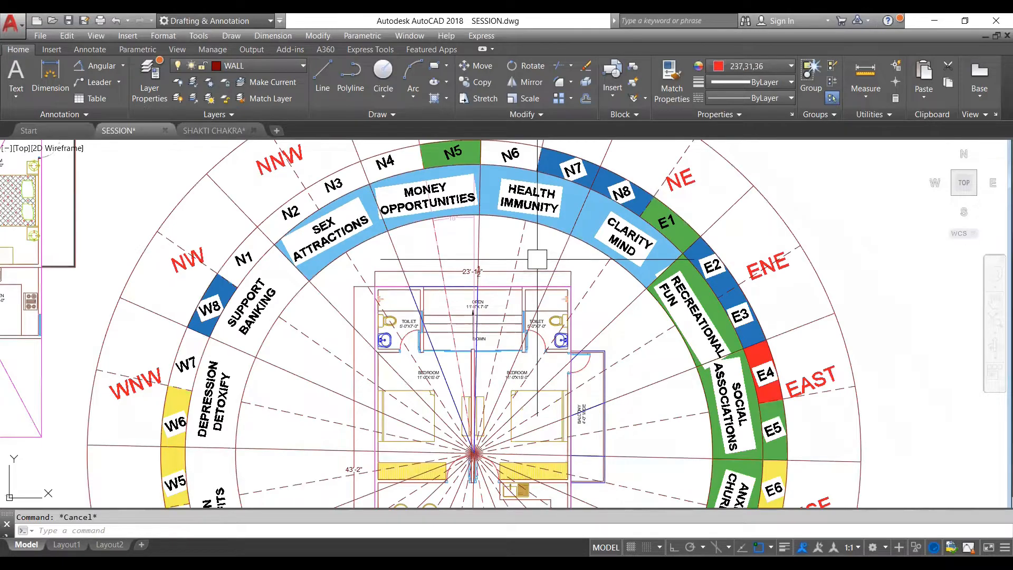
- Look over the other plans and chakra drawings in model space, finishing at the main chakra with the floor plan
scroll(496, 295, down, 5)
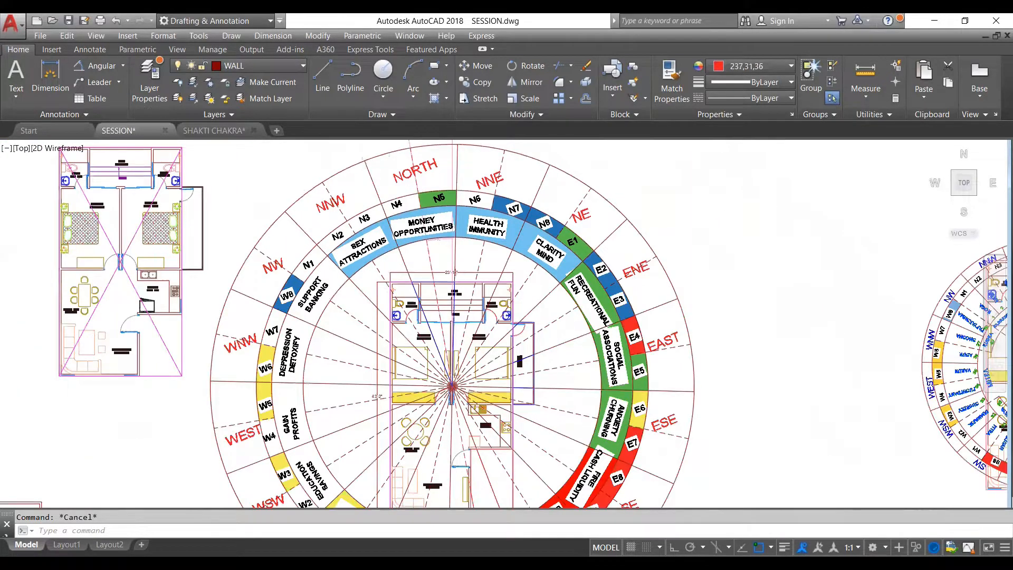
scroll(584, 233, up, 2)
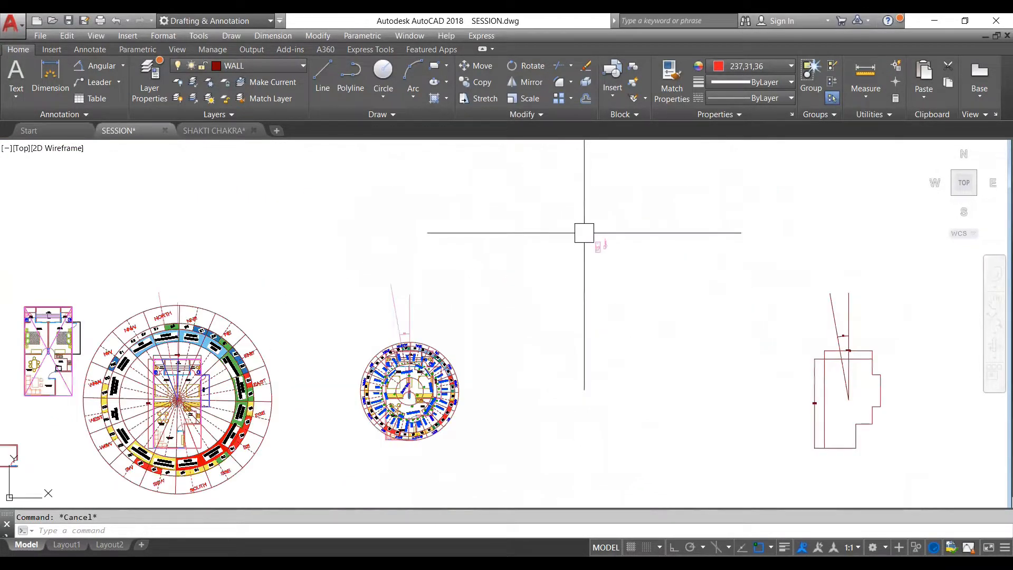
scroll(588, 235, up, 3)
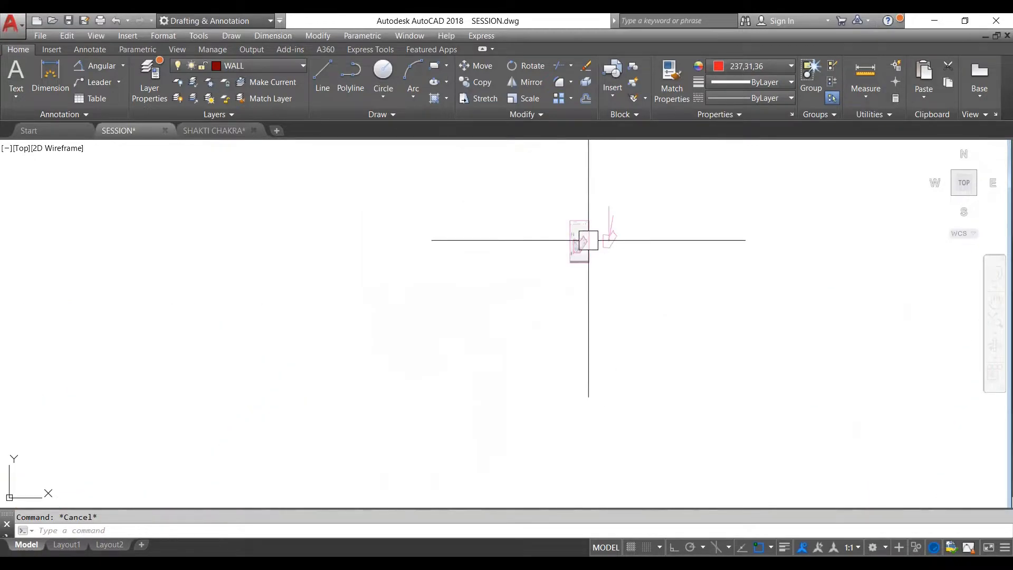
scroll(588, 240, up, 2)
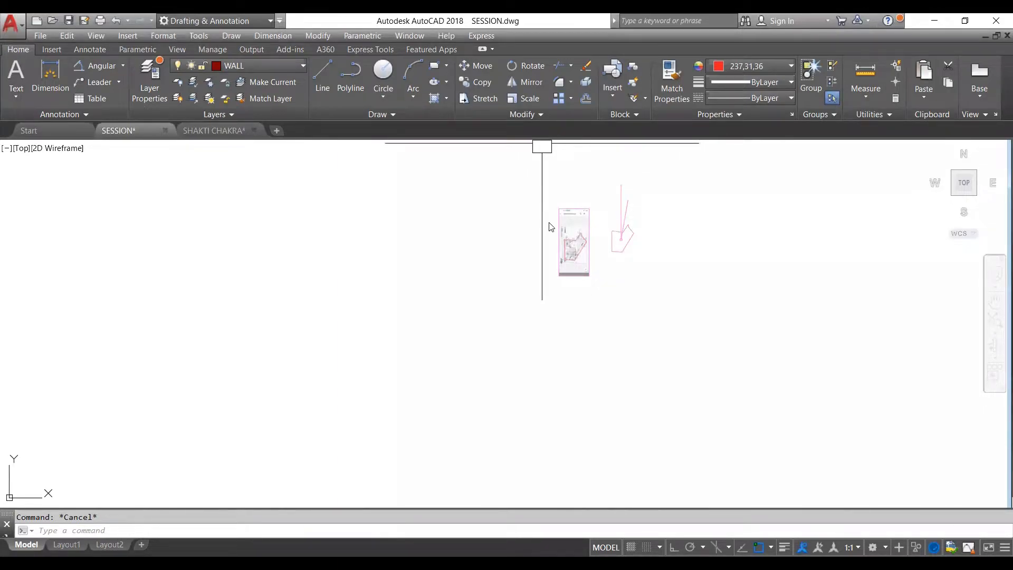
scroll(524, 330, down, 5)
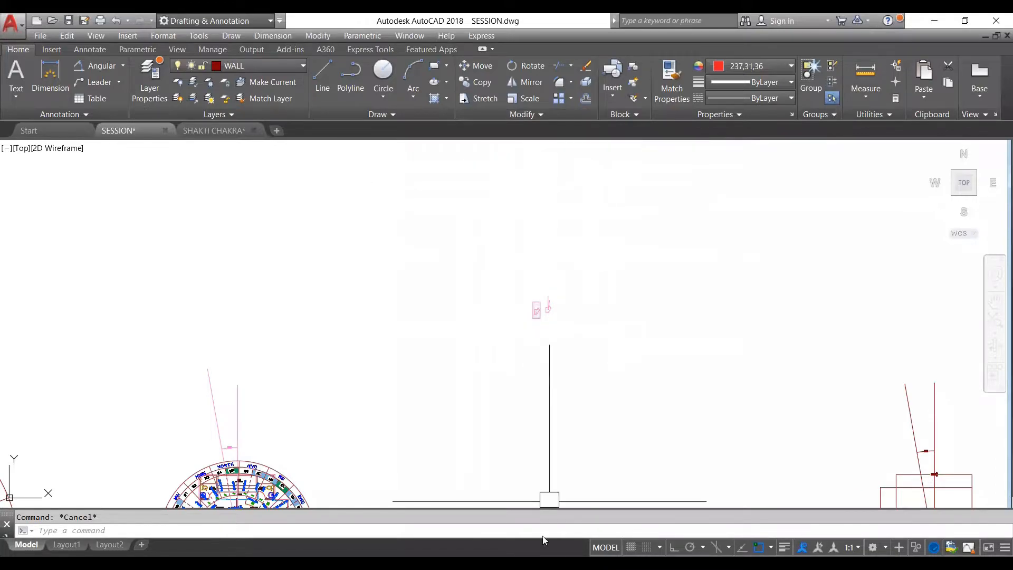
scroll(558, 235, down, 4)
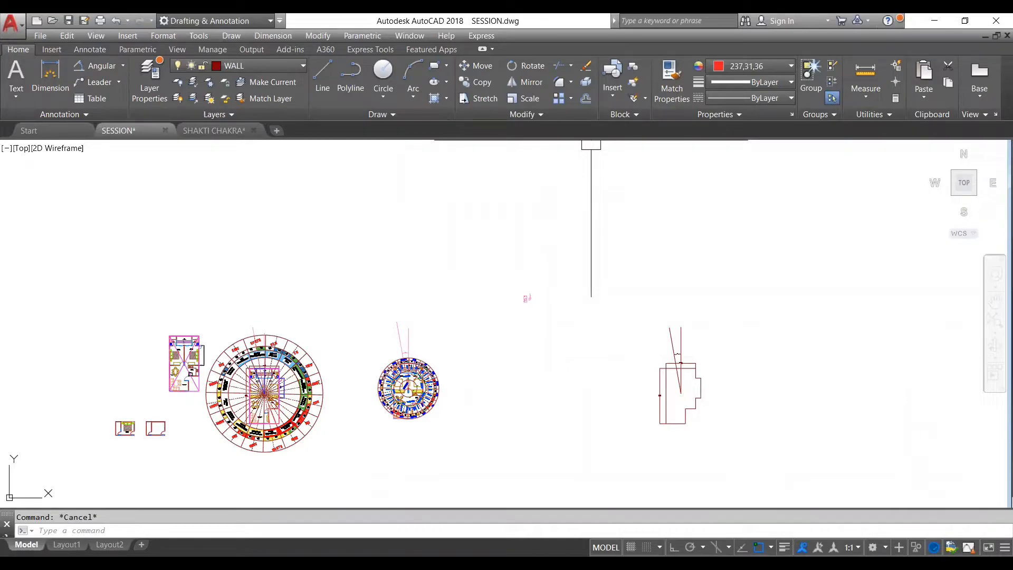
scroll(241, 403, up, 6)
scroll(316, 272, up, 4)
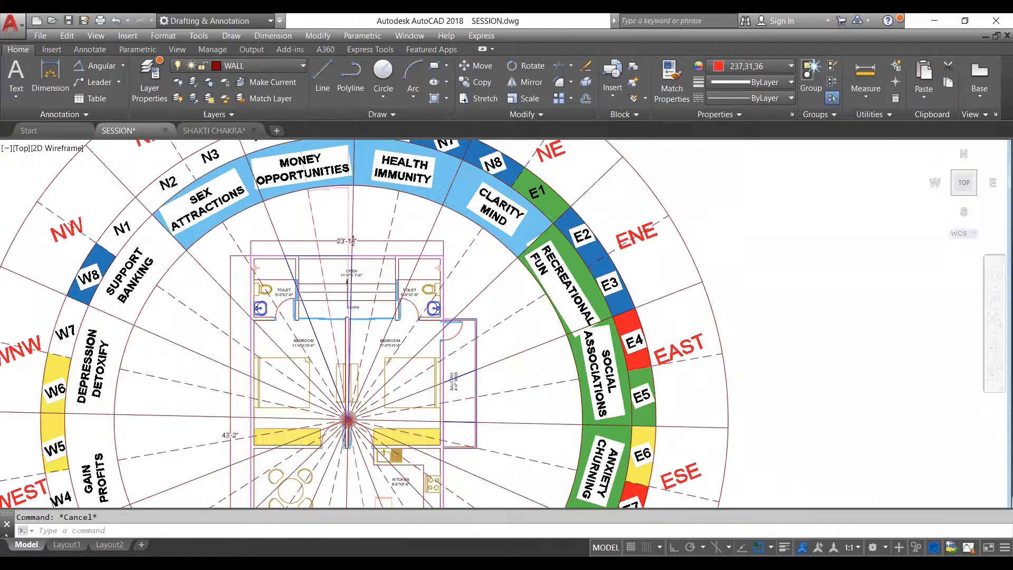
scroll(436, 249, down, 4)
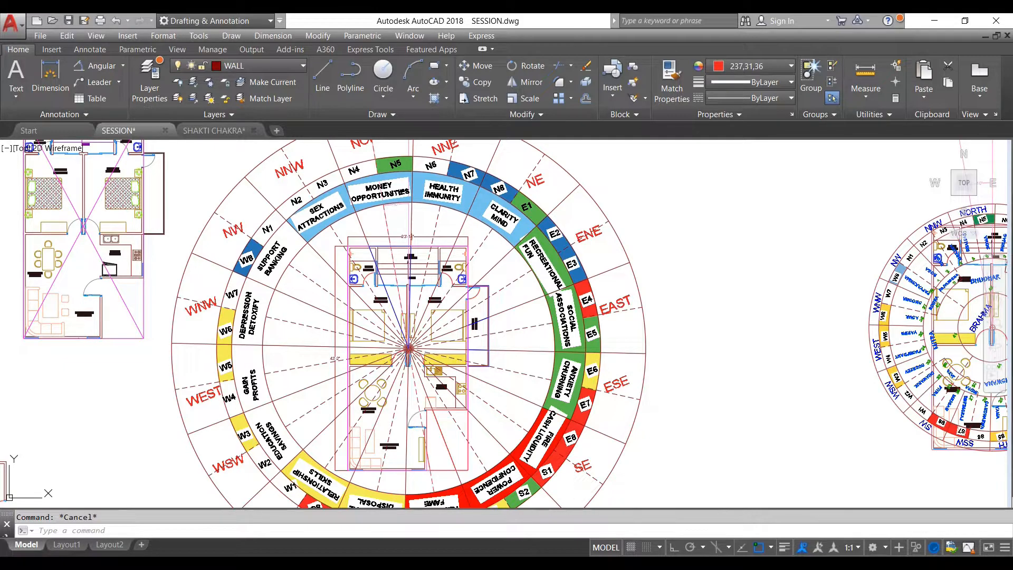
scroll(373, 254, up, 2)
scroll(445, 280, down, 2)
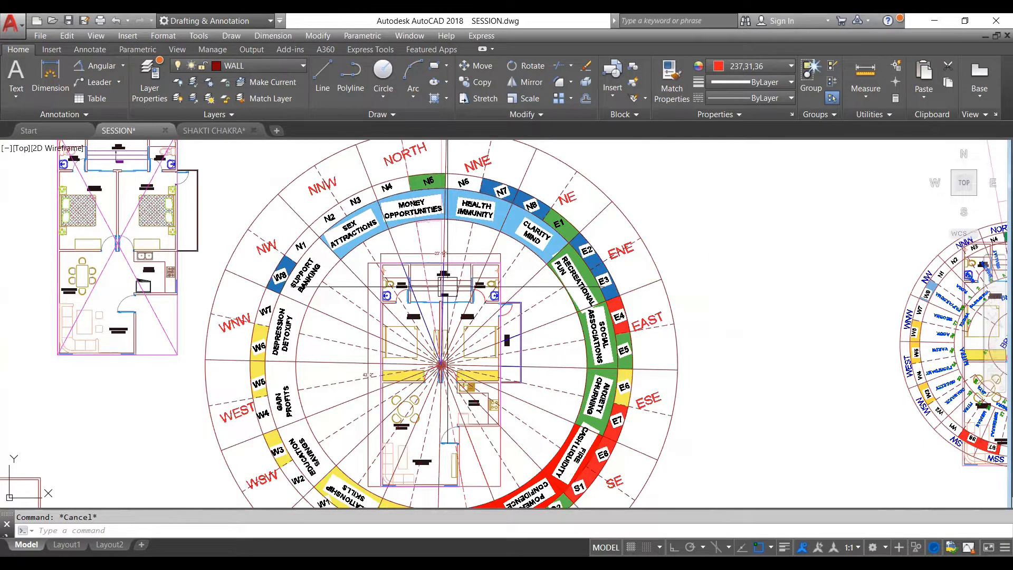
- Select the blue North zone polyline and examine it against the surrounding chakra zones
scroll(433, 279, up, 3)
click(430, 280)
scroll(453, 272, down, 5)
key(Escape)
scroll(493, 296, up, 4)
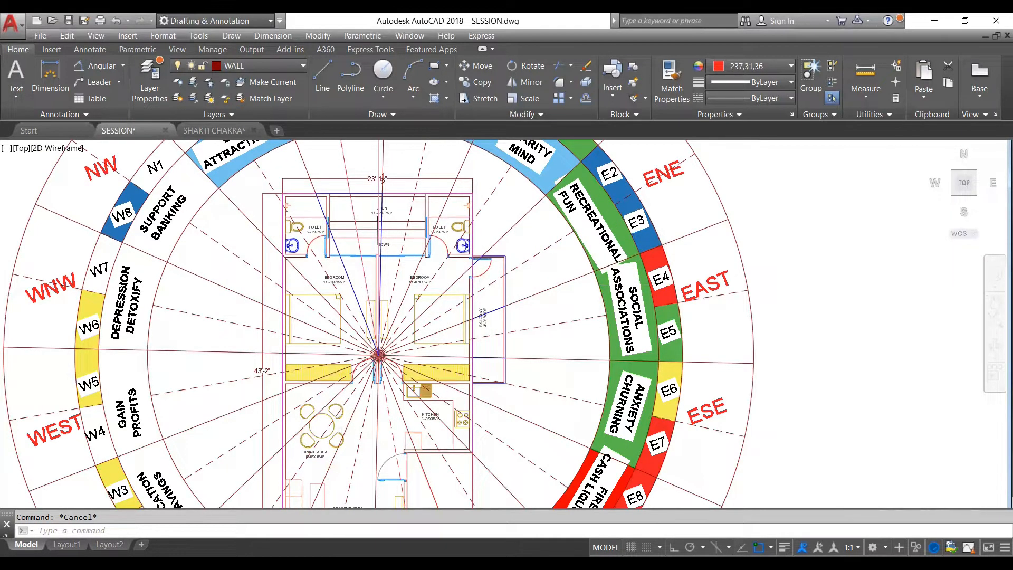
scroll(494, 287, down, 2)
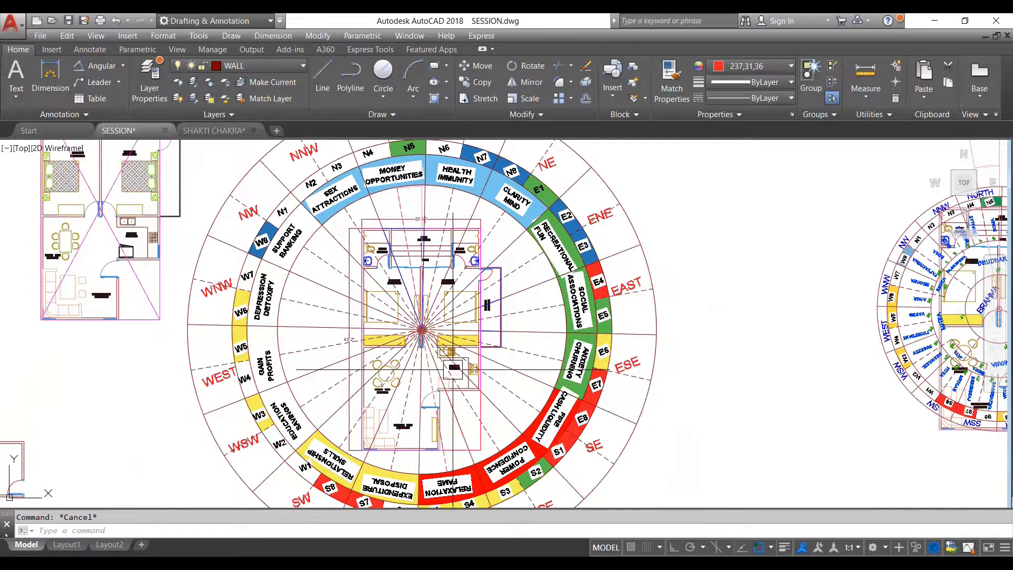
scroll(414, 241, up, 4)
click(423, 243)
scroll(421, 241, down, 2)
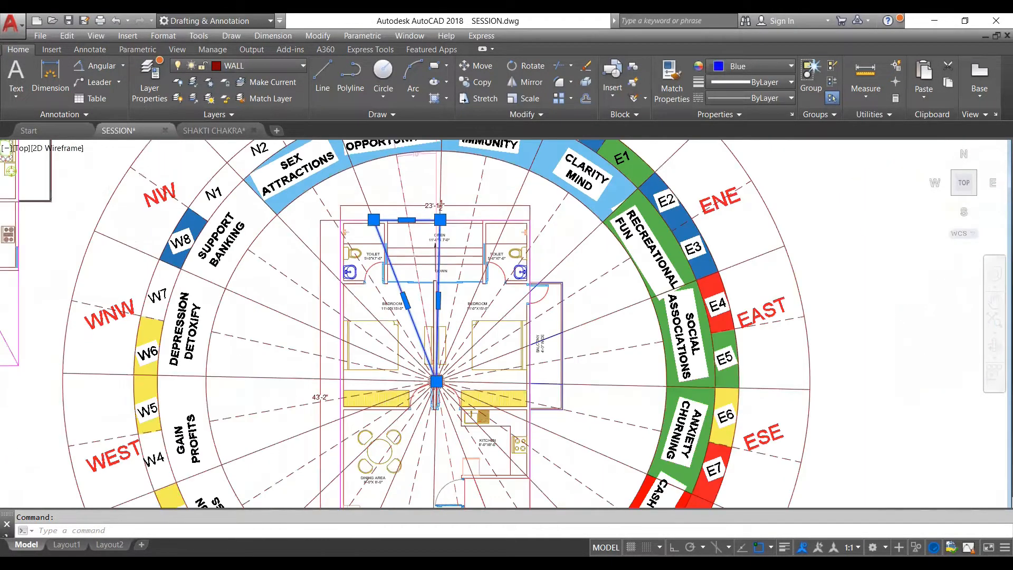
scroll(441, 241, down, 2)
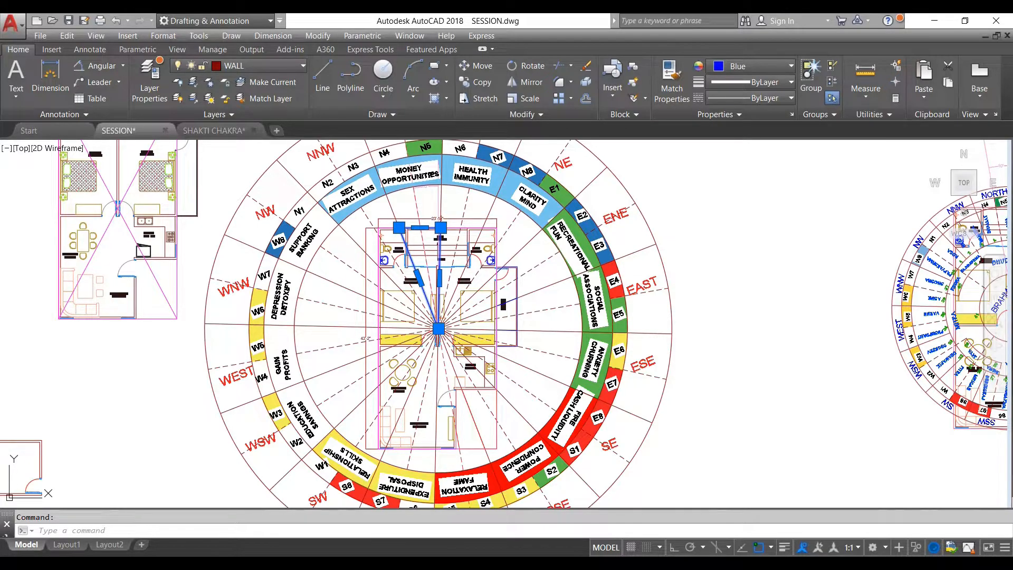
- Check the overall length dimension along the west side of the floor plan and clear the selection
scroll(465, 341, down, 2)
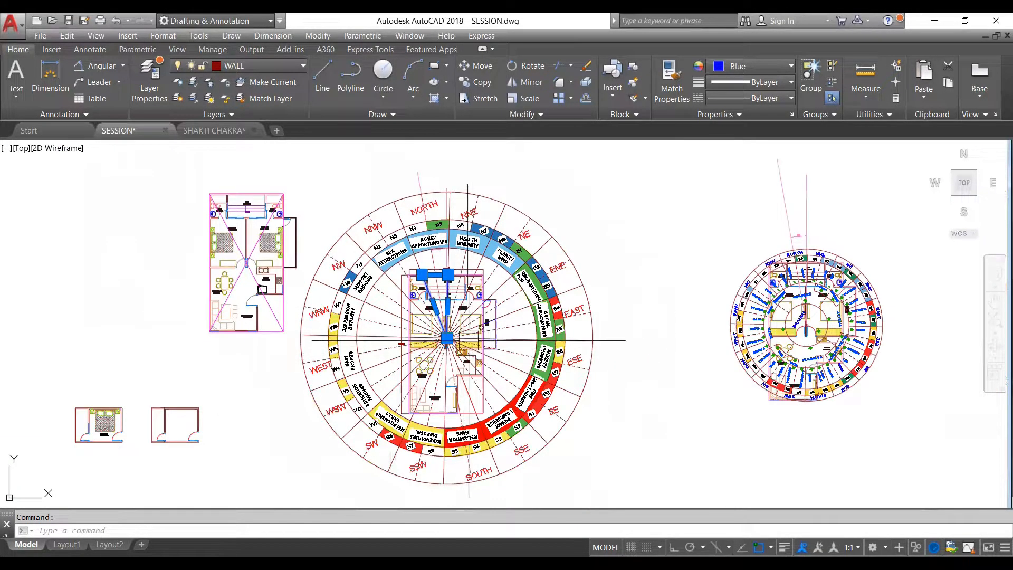
scroll(437, 300, up, 2)
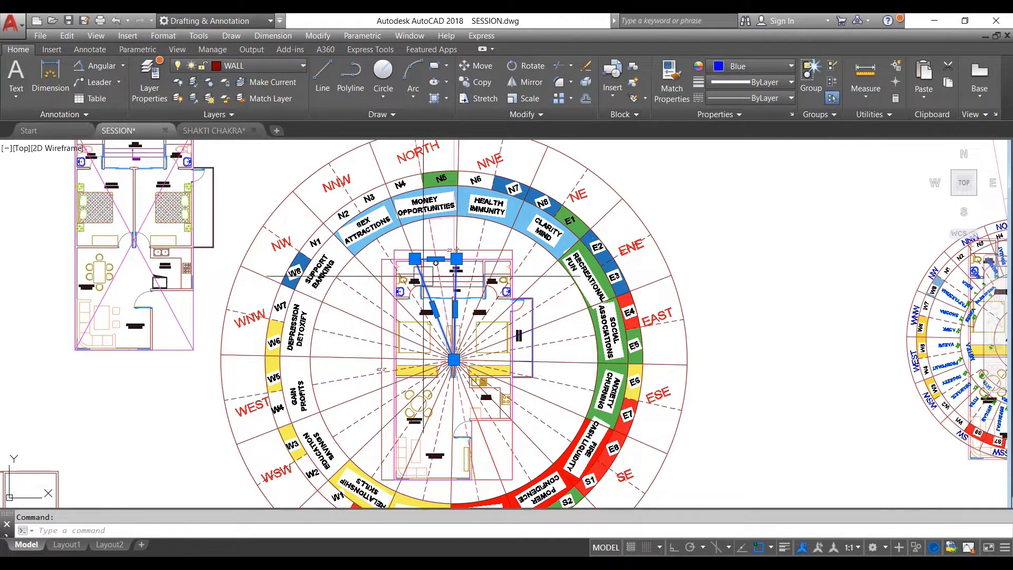
click(384, 304)
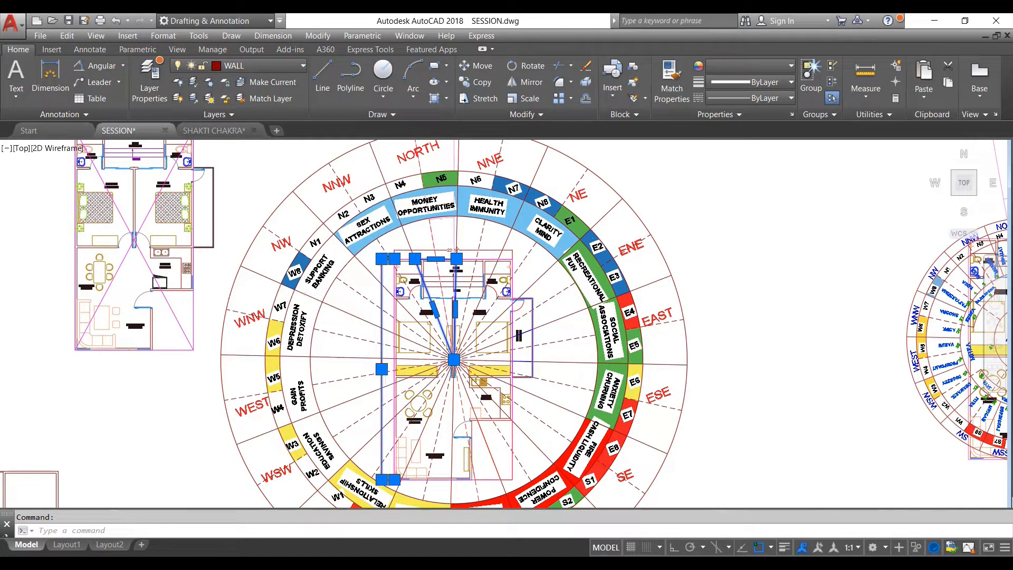
scroll(417, 269, up, 5)
key(Escape)
scroll(417, 269, down, 4)
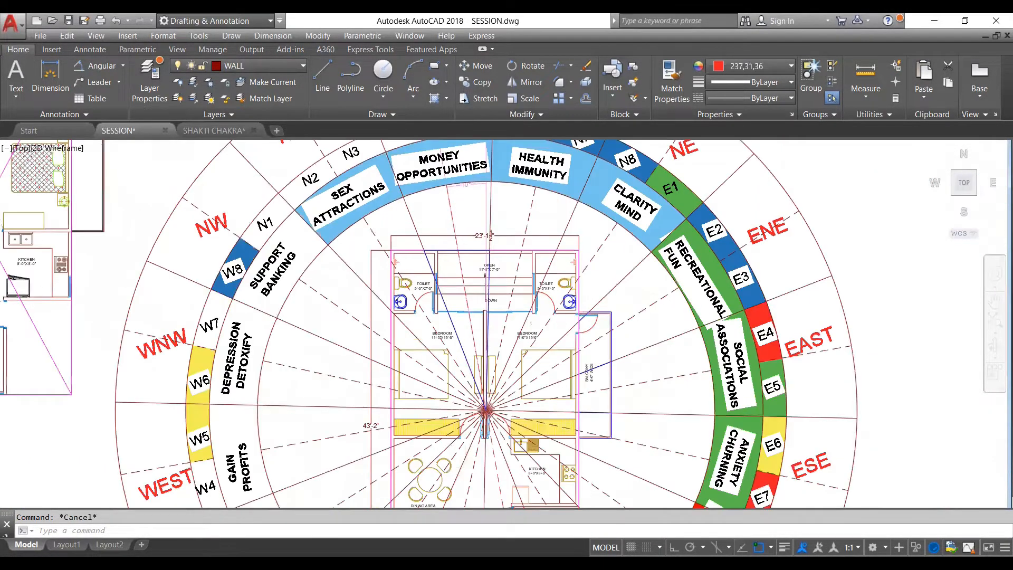
- Examine the blue North zone polyline between the plan's centre and north edge, then deselect it
scroll(440, 251, down, 3)
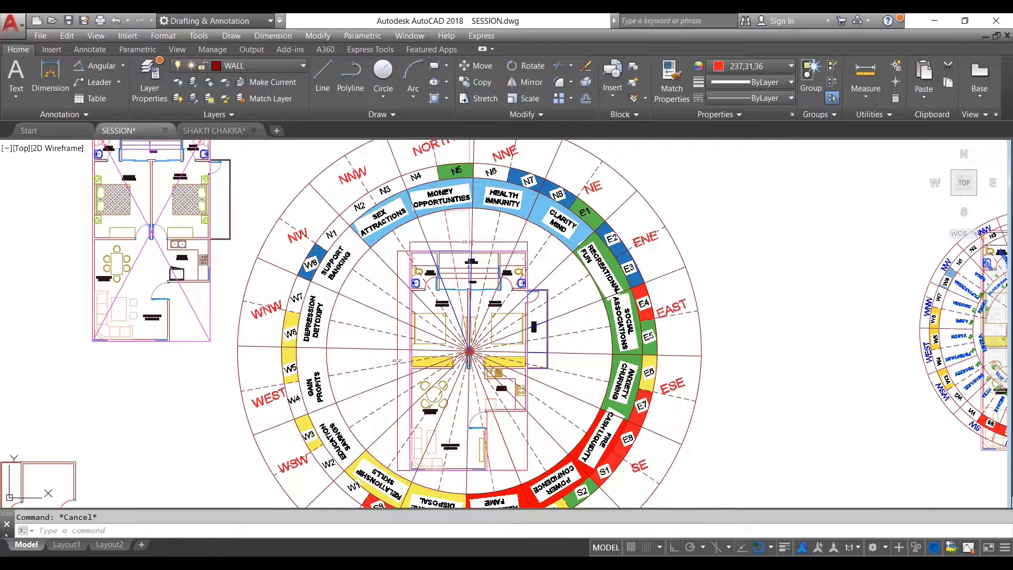
scroll(482, 273, up, 4)
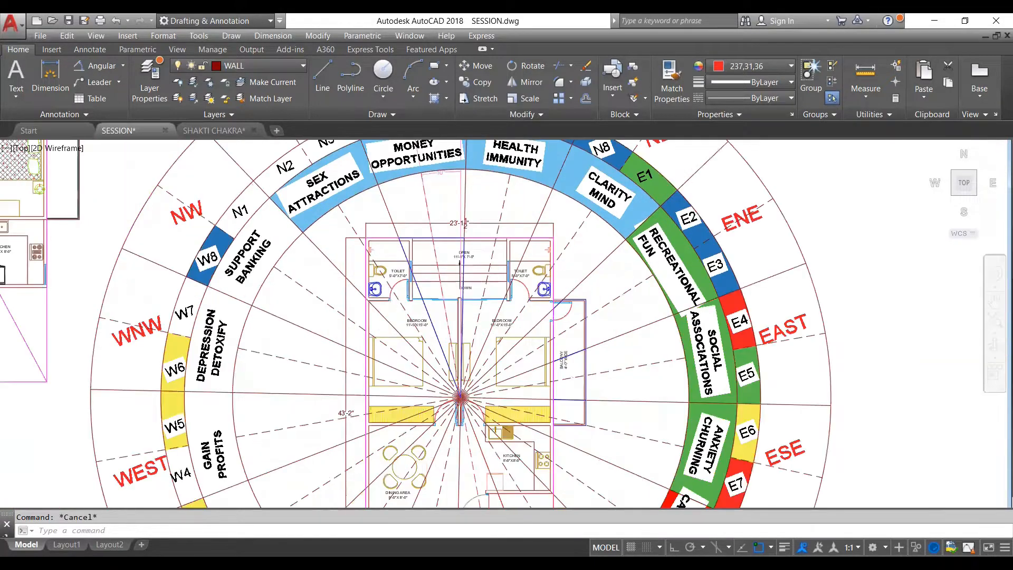
click(453, 251)
scroll(443, 245, down, 4)
key(Escape)
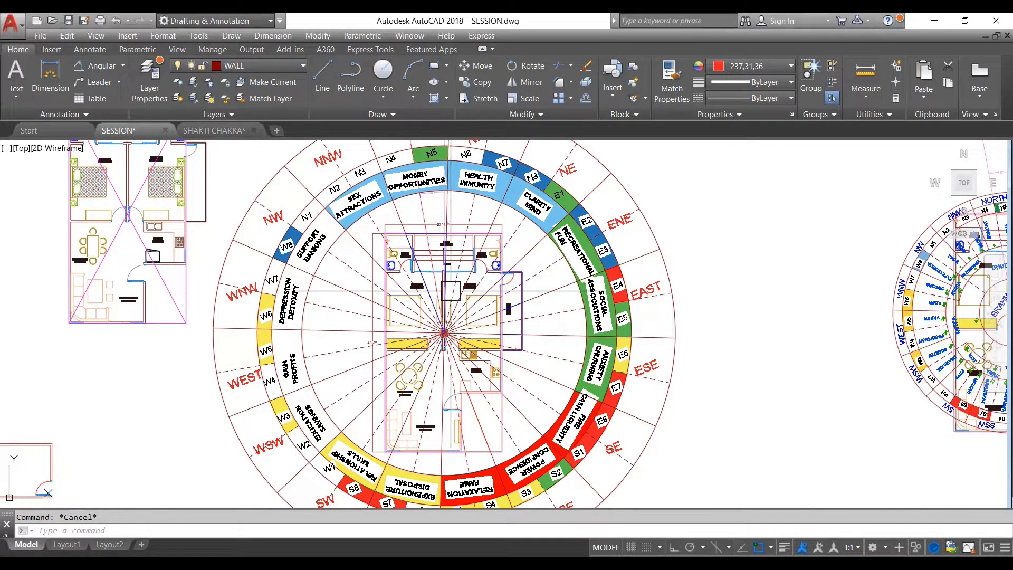
scroll(446, 246, up, 5)
click(423, 211)
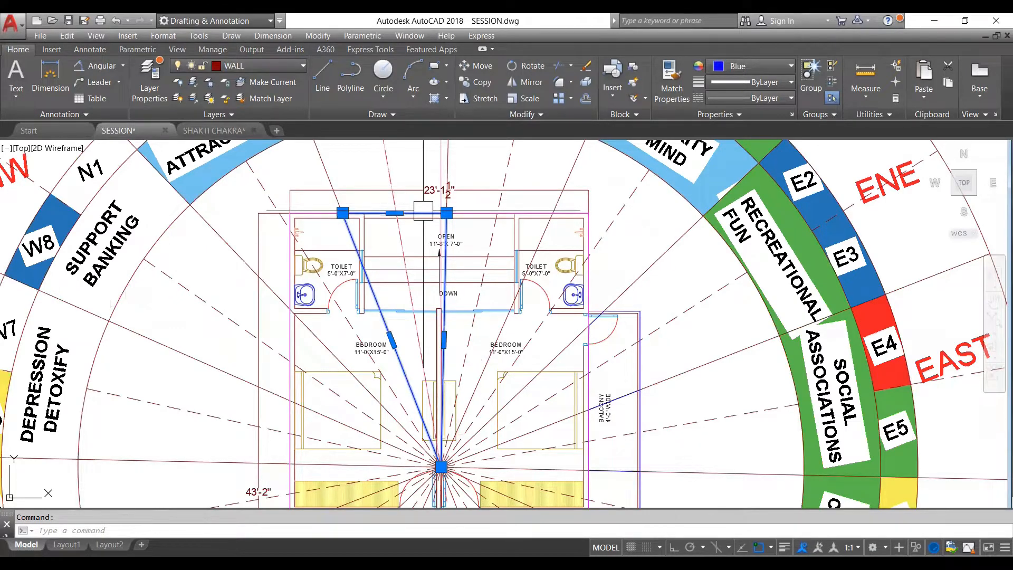
scroll(414, 224, down, 2)
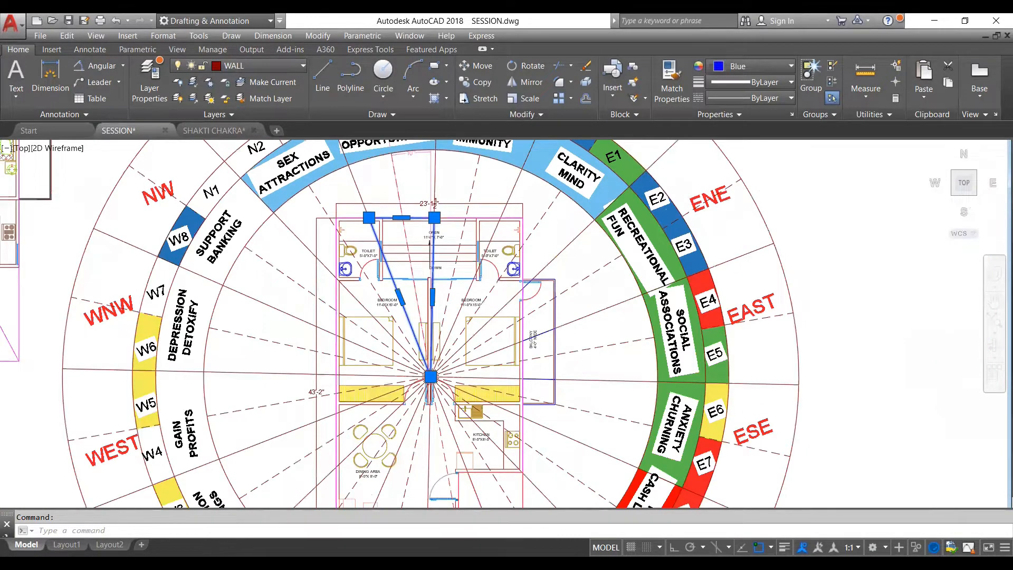
key(Escape)
scroll(466, 306, down, 6)
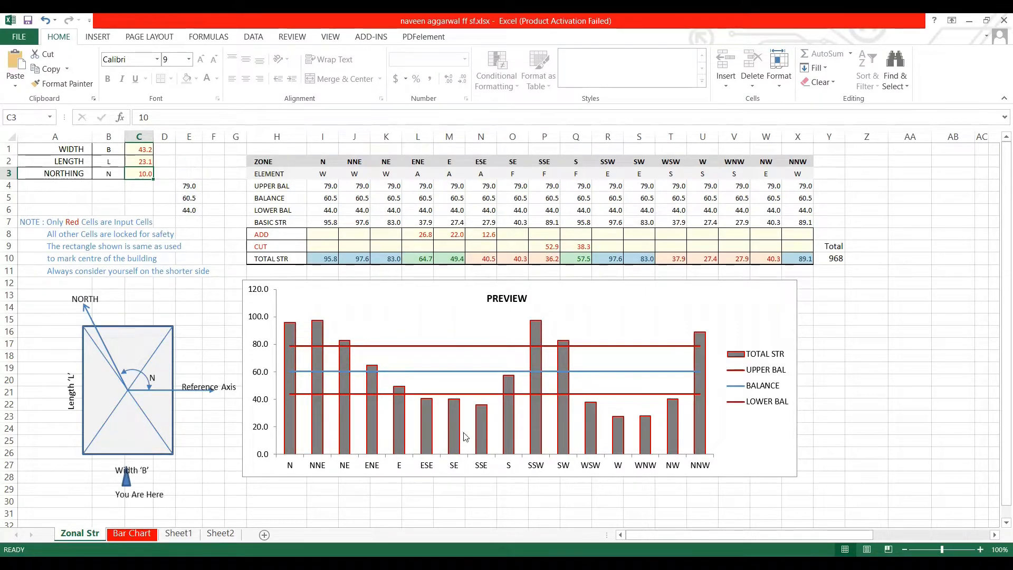
- Switch to the Excel zonal strength sheet and examine the preview chart's zone bars against the balance lines
mouse_move(479, 436)
mouse_move(341, 415)
mouse_move(515, 397)
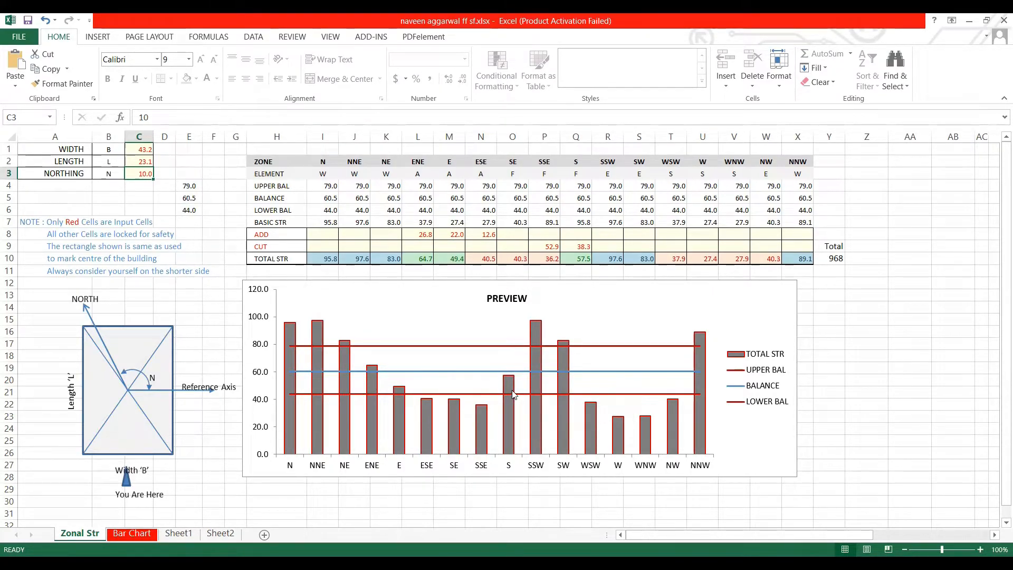
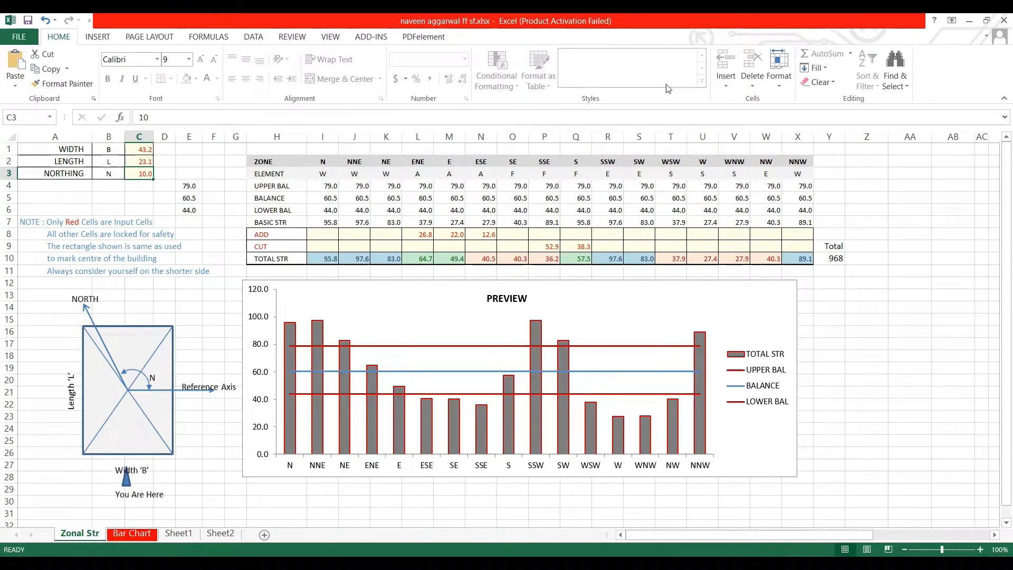
- Switch to the AutoCAD session drawing and examine the annotation, parametric, management, output, express and insert tool sets
key(alt+Tab)
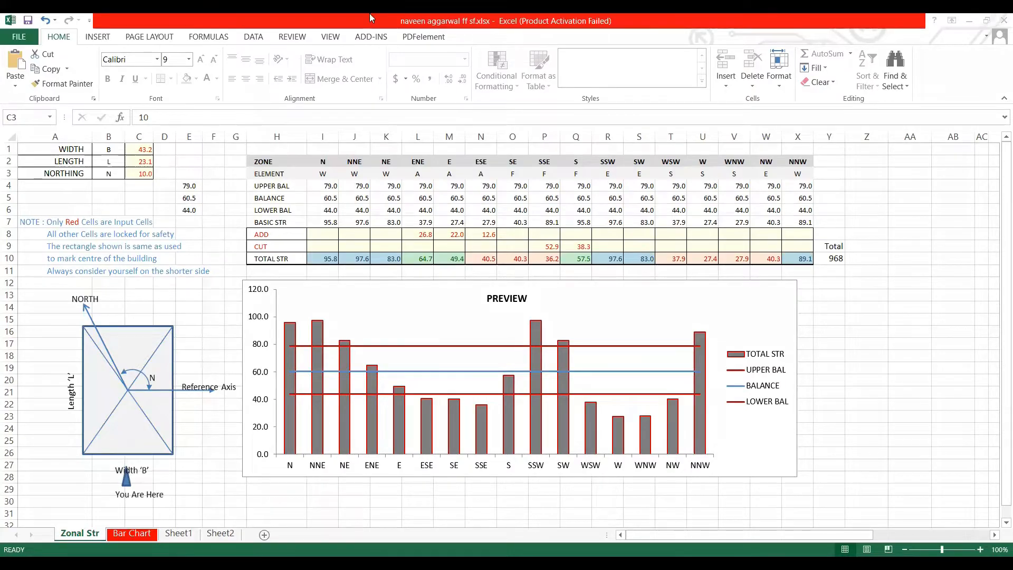
click(113, 11)
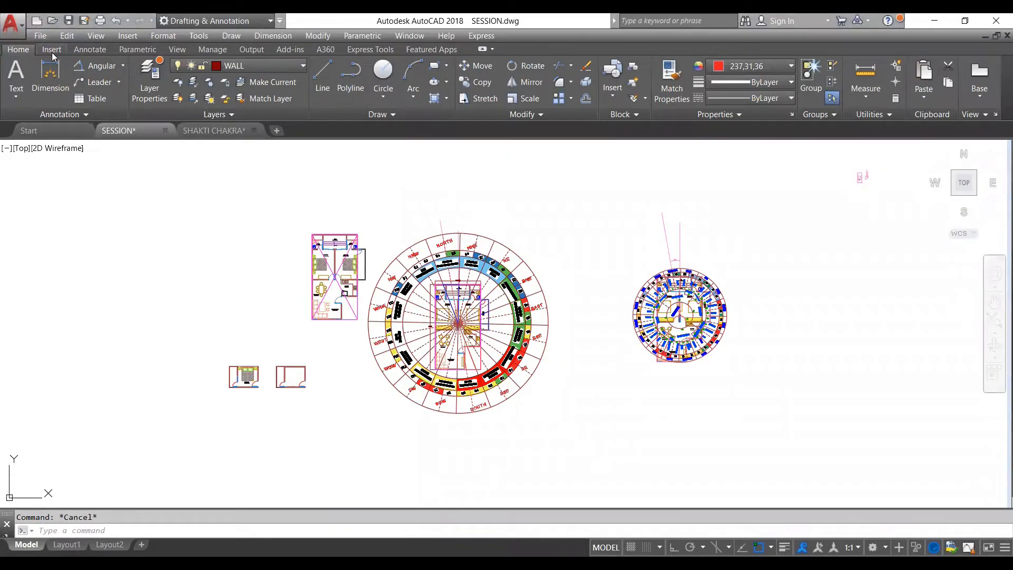
click(93, 50)
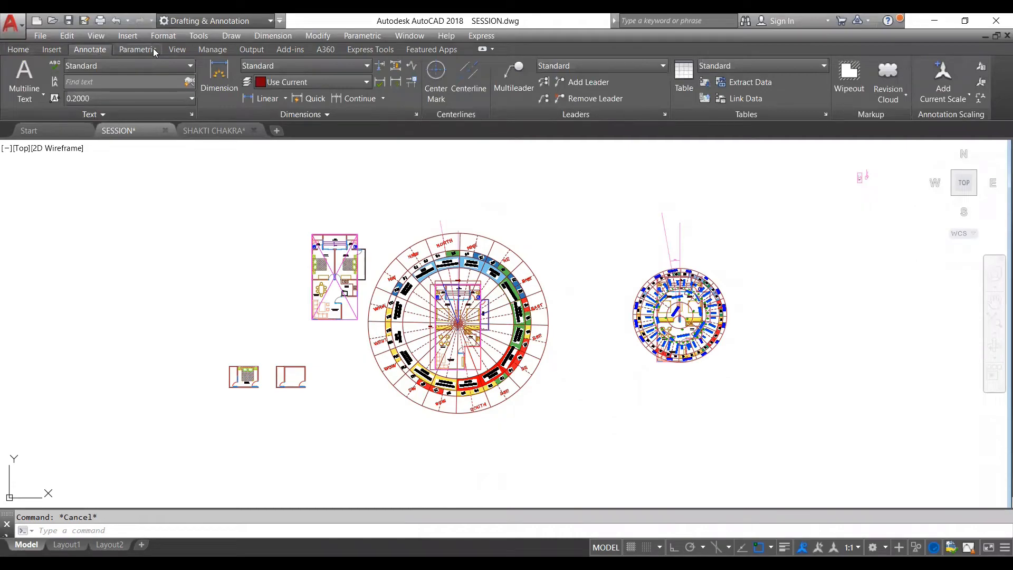
click(155, 51)
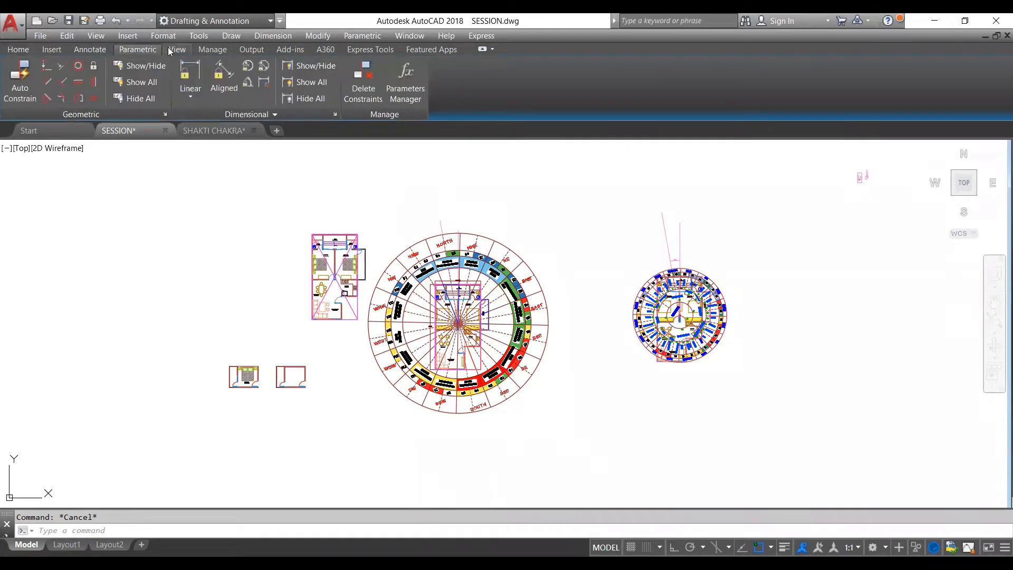
click(177, 49)
click(213, 50)
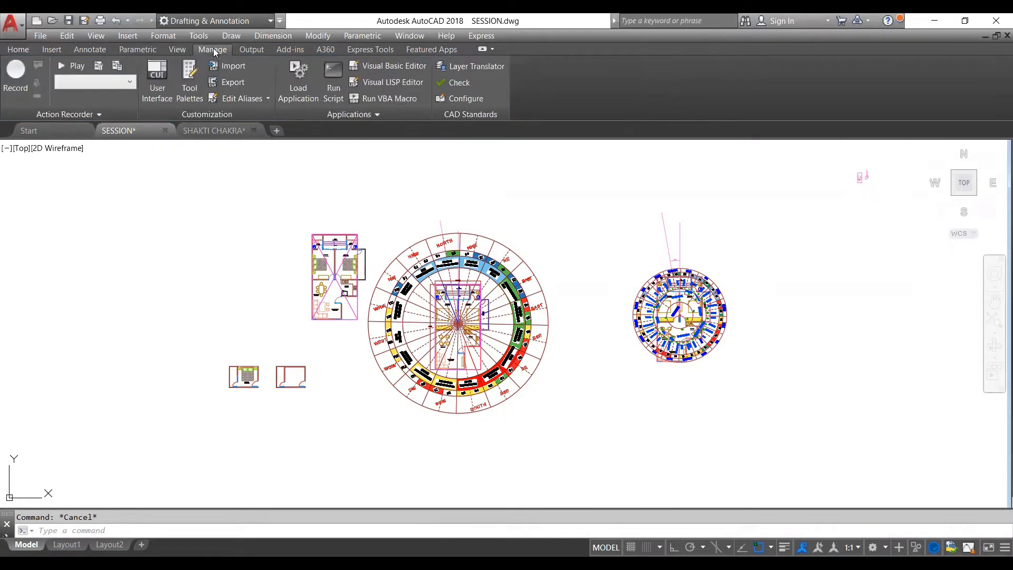
click(251, 50)
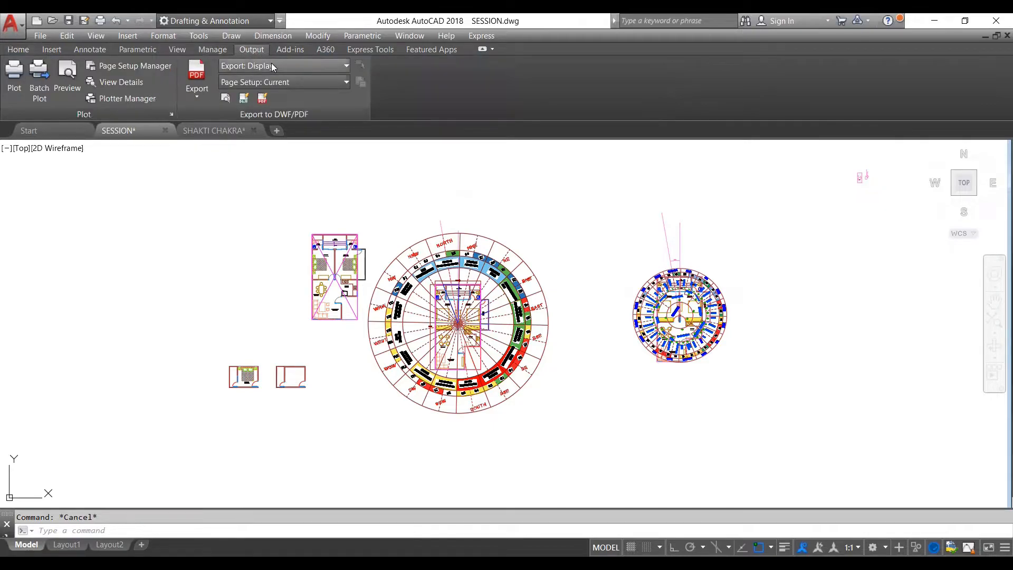
click(290, 49)
click(353, 50)
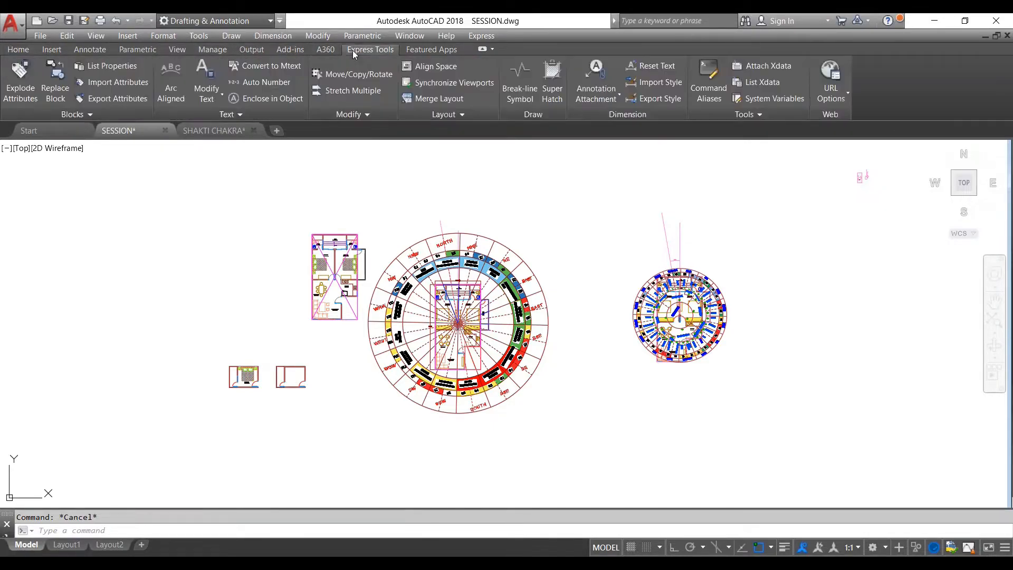
click(419, 49)
click(377, 50)
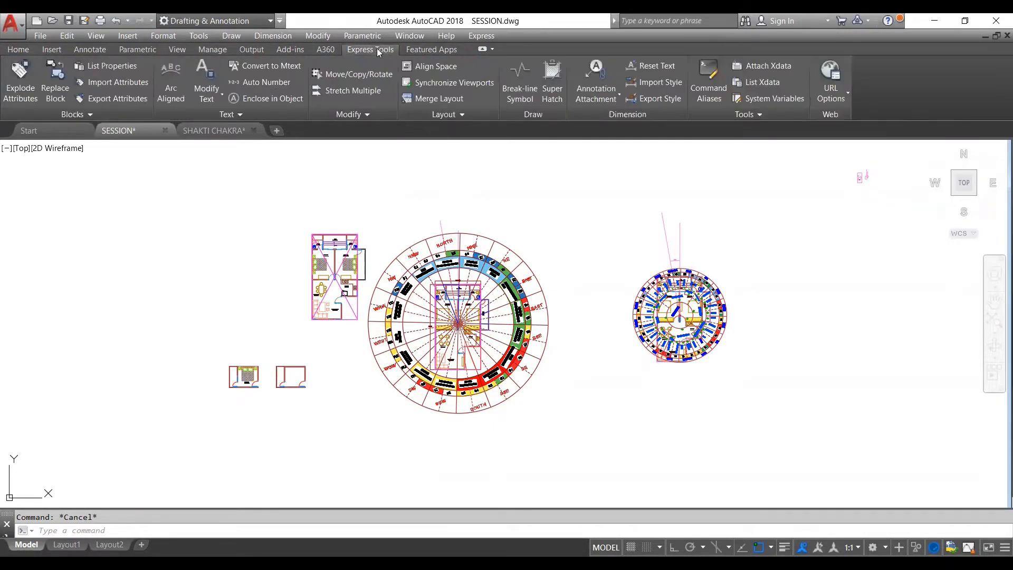
click(326, 49)
click(55, 50)
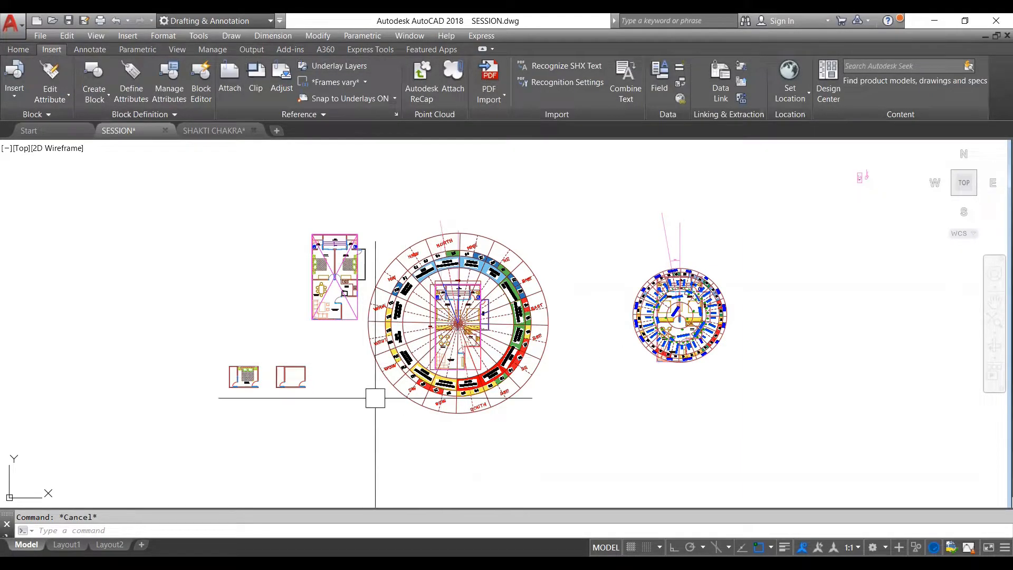
- Try to erase the whole group of plans and chakra drawings in model space
scroll(583, 232, up, 10)
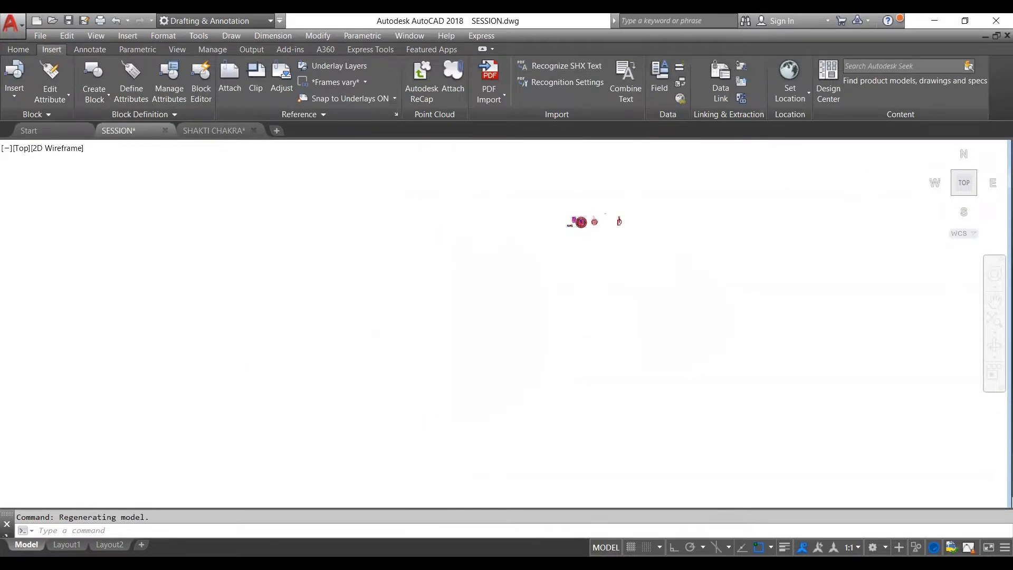
scroll(582, 260, up, 5)
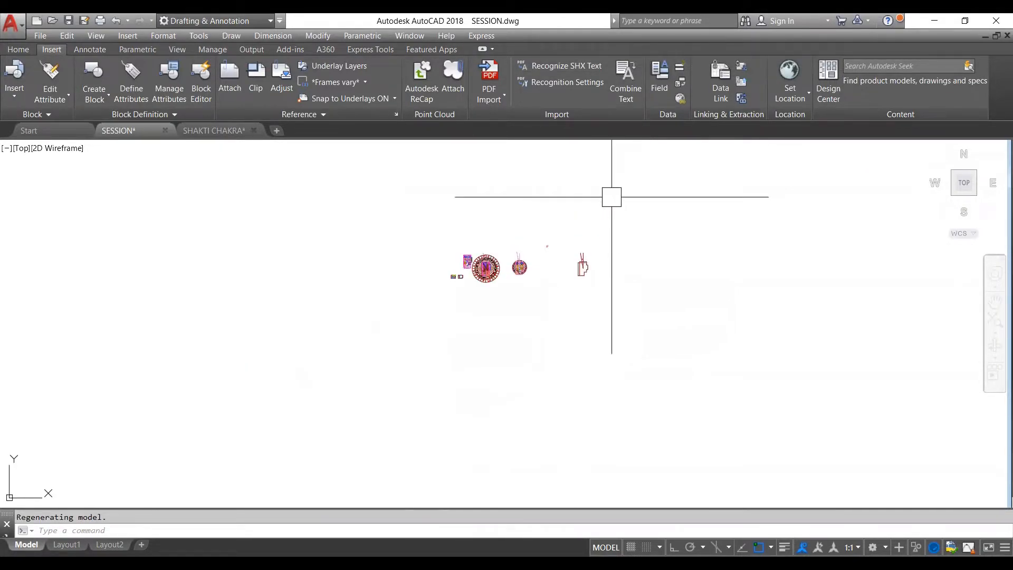
scroll(520, 190, down, 8)
scroll(518, 188, up, 4)
click(535, 170)
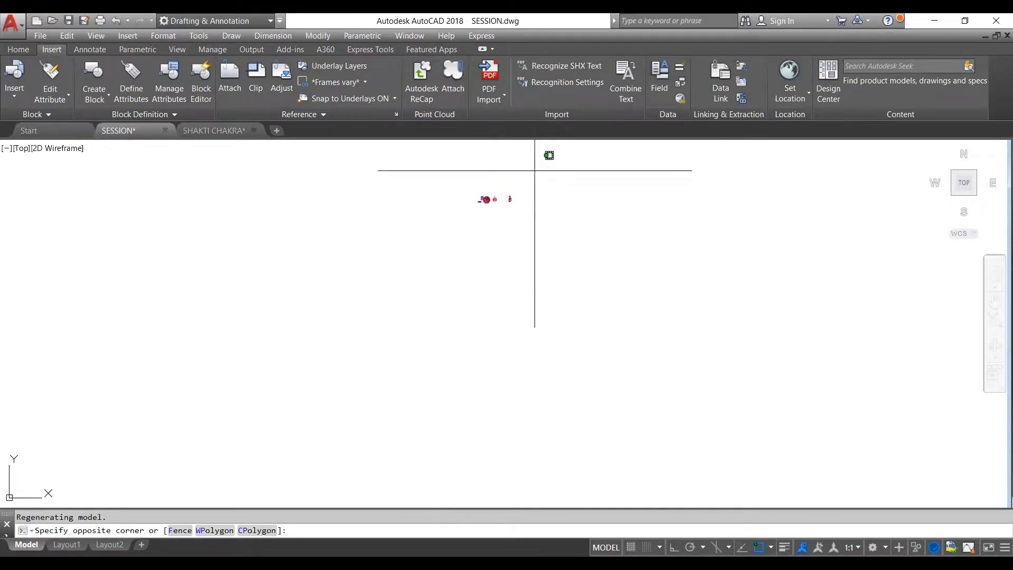
scroll(534, 171, down, 2)
click(527, 197)
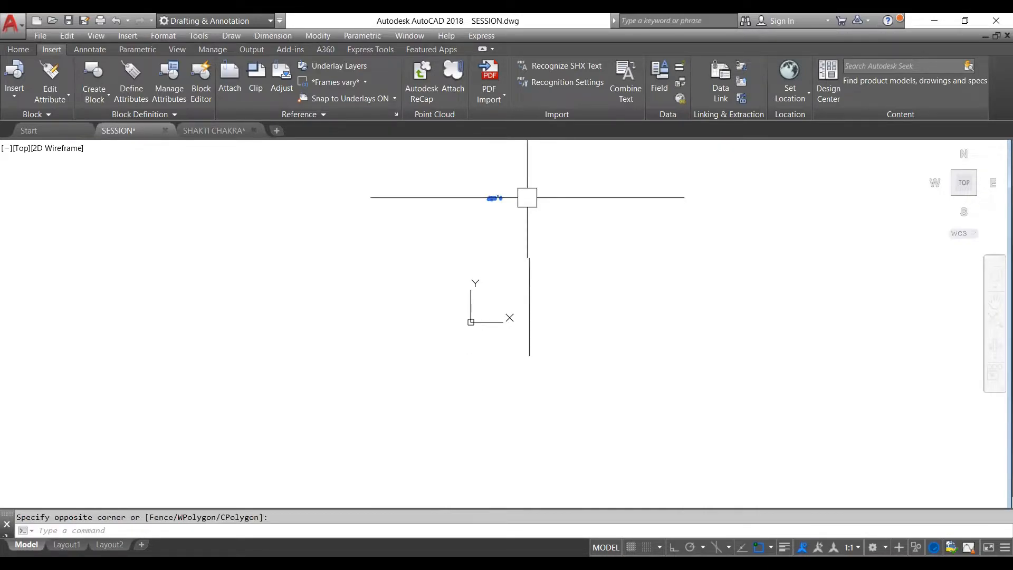
key(Delete)
scroll(486, 296, up, 10)
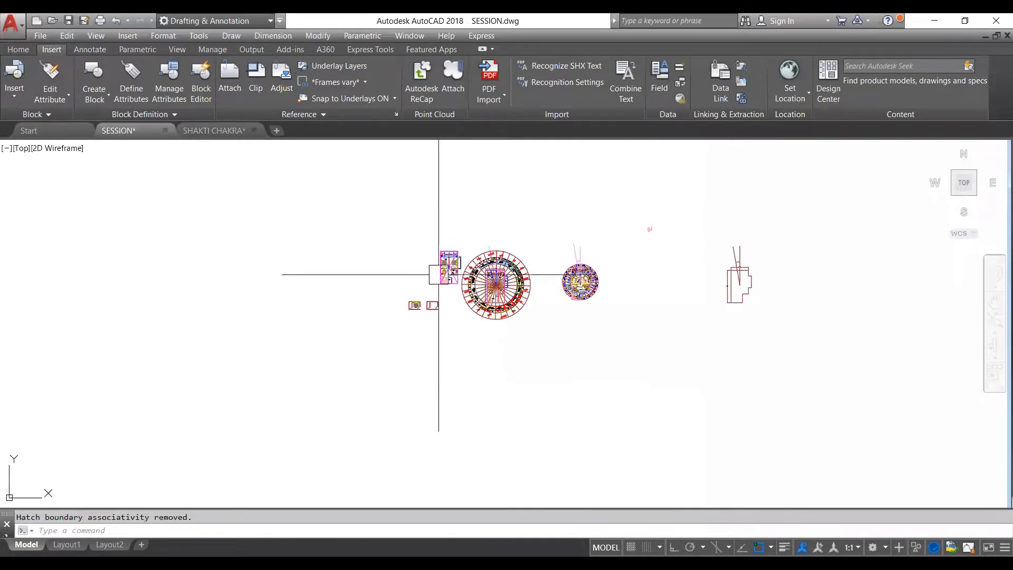
scroll(431, 300, down, 4)
scroll(431, 300, down, 3)
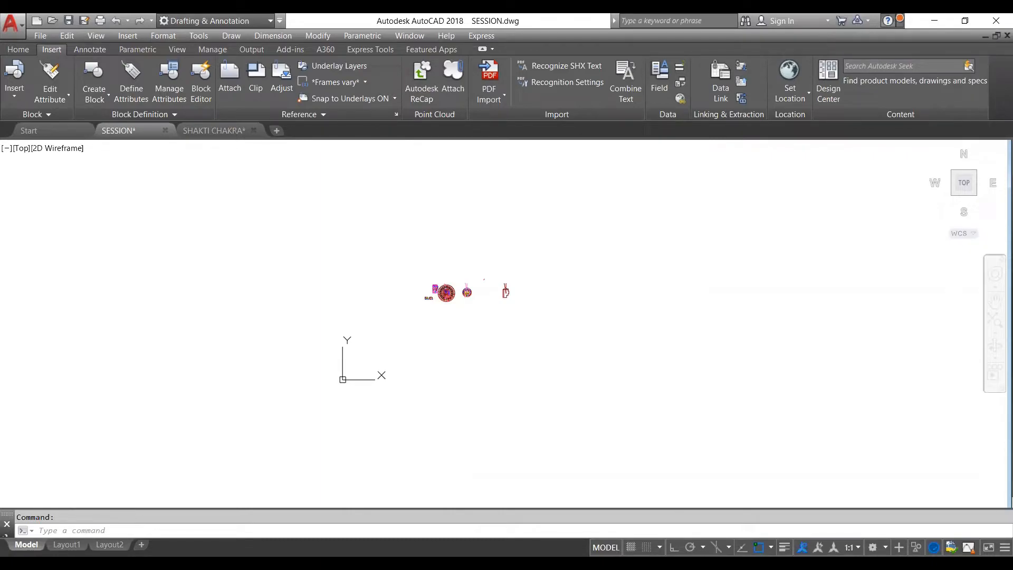
scroll(535, 326, up, 5)
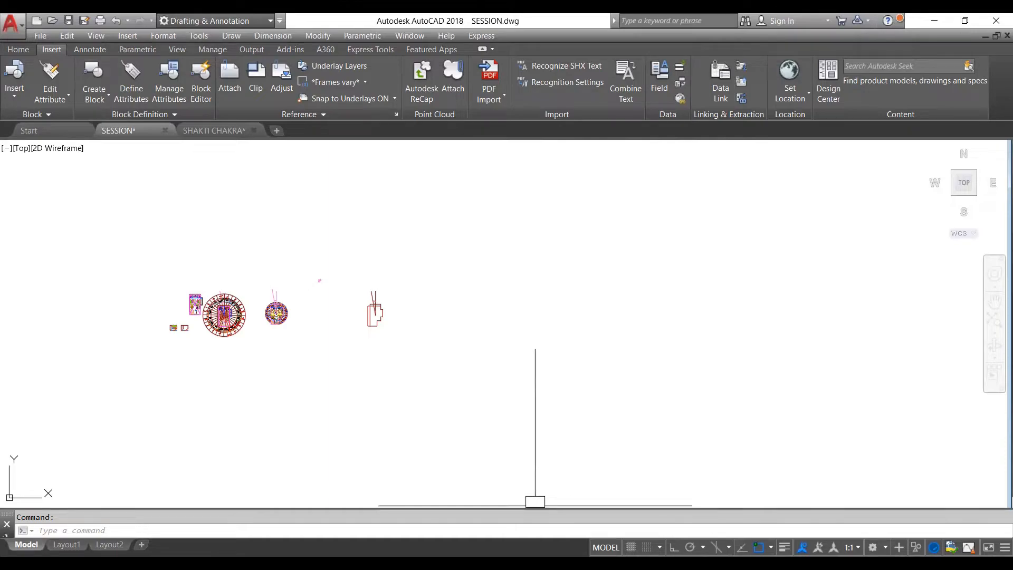
scroll(542, 285, down, 4)
scroll(476, 320, up, 4)
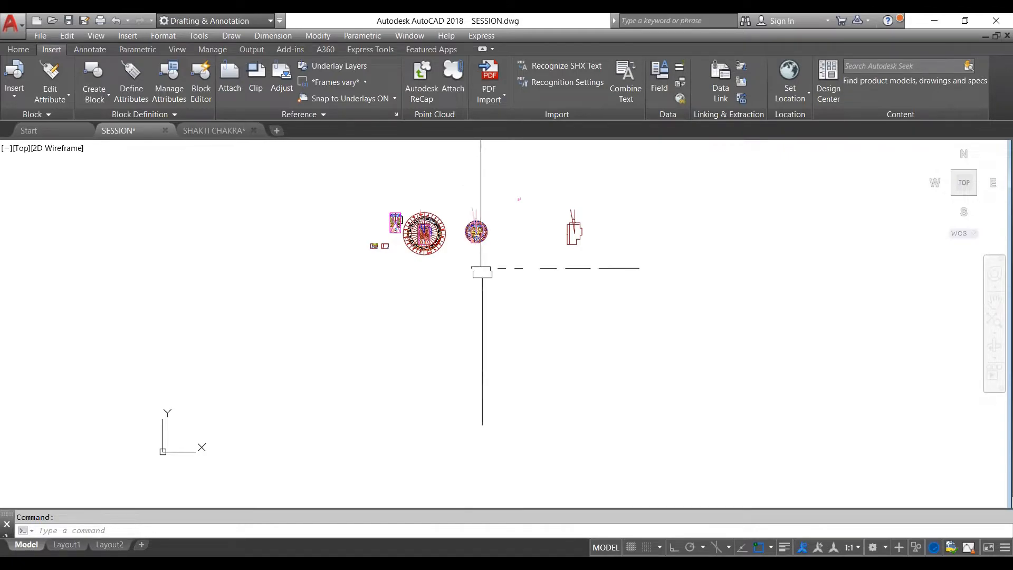
scroll(481, 273, up, 6)
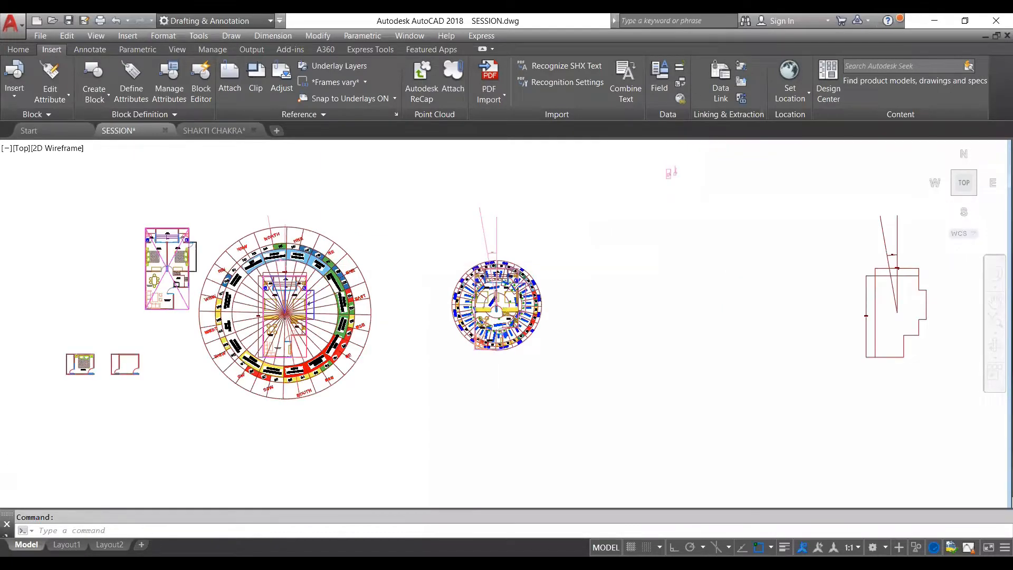
scroll(494, 264, down, 2)
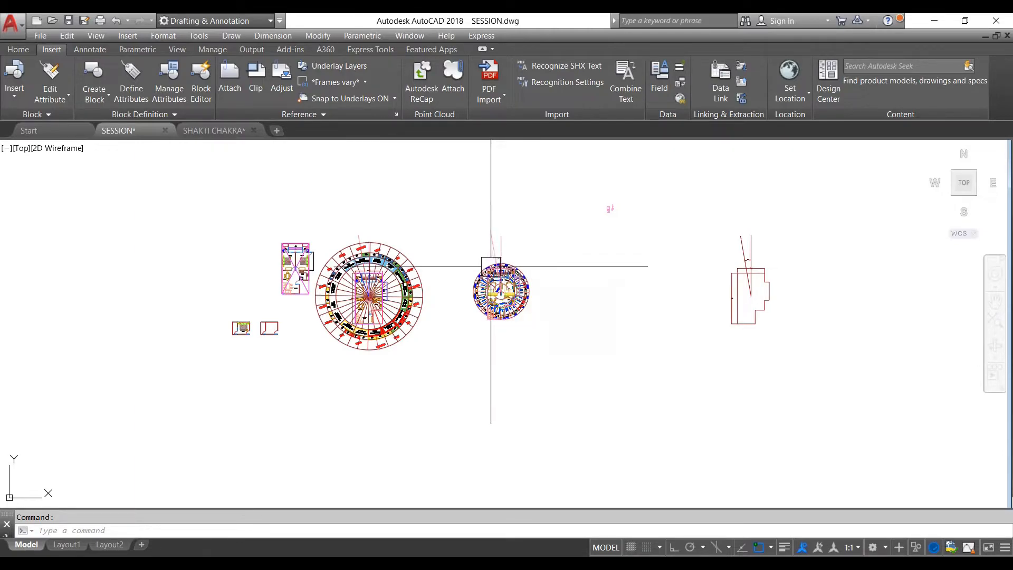
- Erase the two direction lines rising from the centre circle of the plot outline beside the master plan image
scroll(601, 208, up, 10)
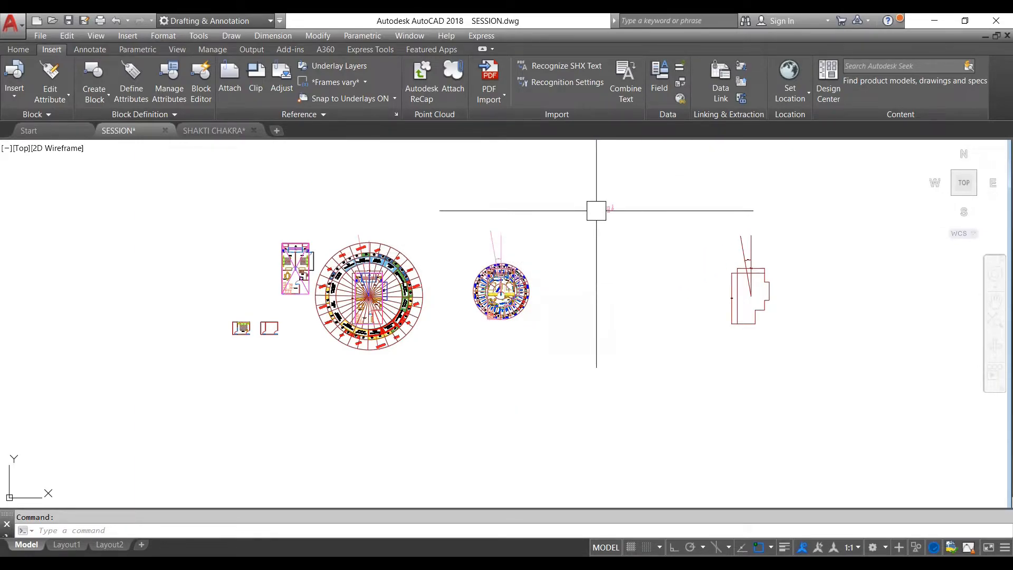
scroll(633, 212, up, 6)
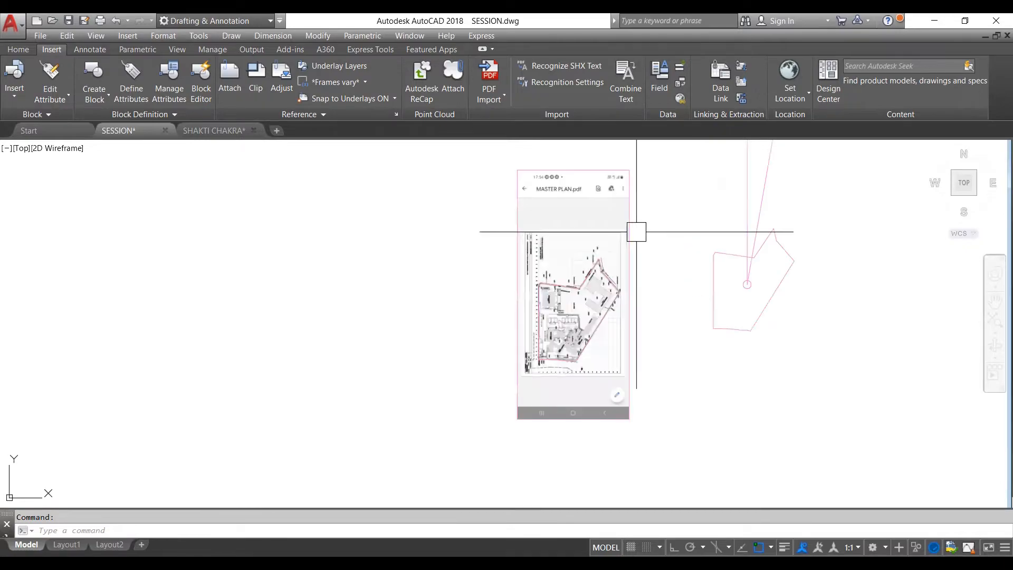
scroll(773, 240, up, 2)
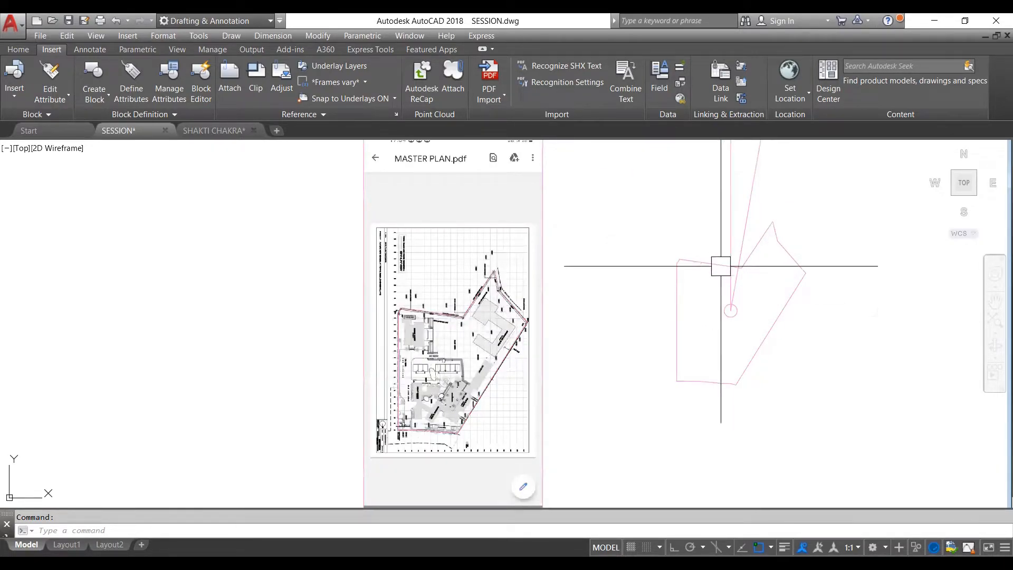
scroll(717, 275, down, 1)
scroll(735, 283, up, 1)
scroll(737, 282, up, 2)
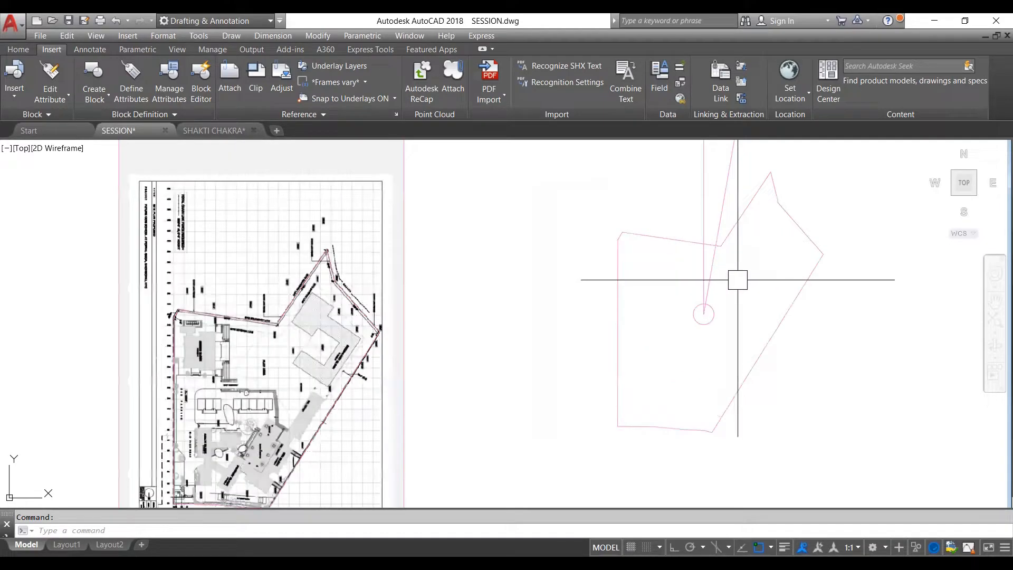
click(737, 280)
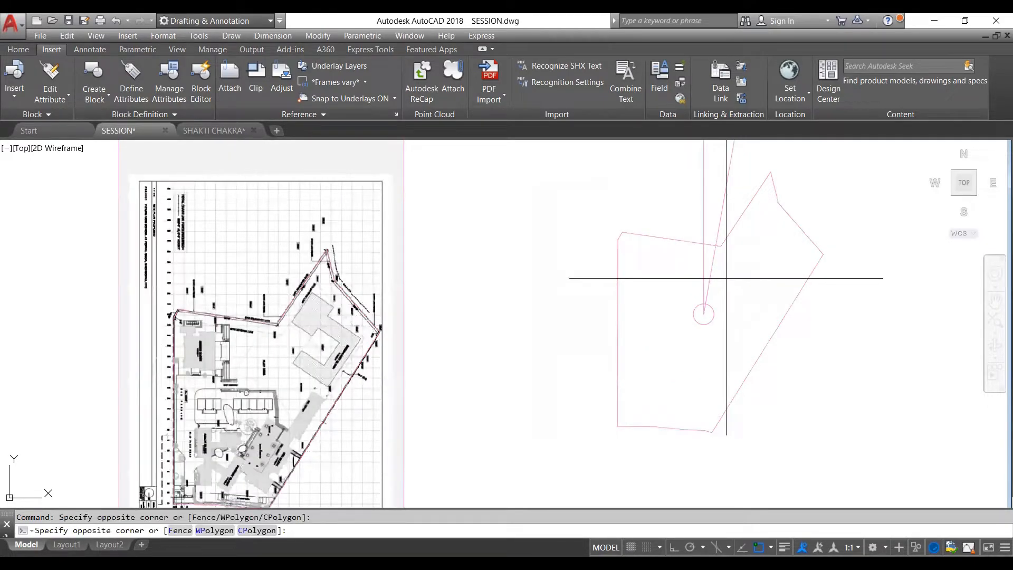
click(672, 278)
scroll(672, 278, down, 1)
key(Escape)
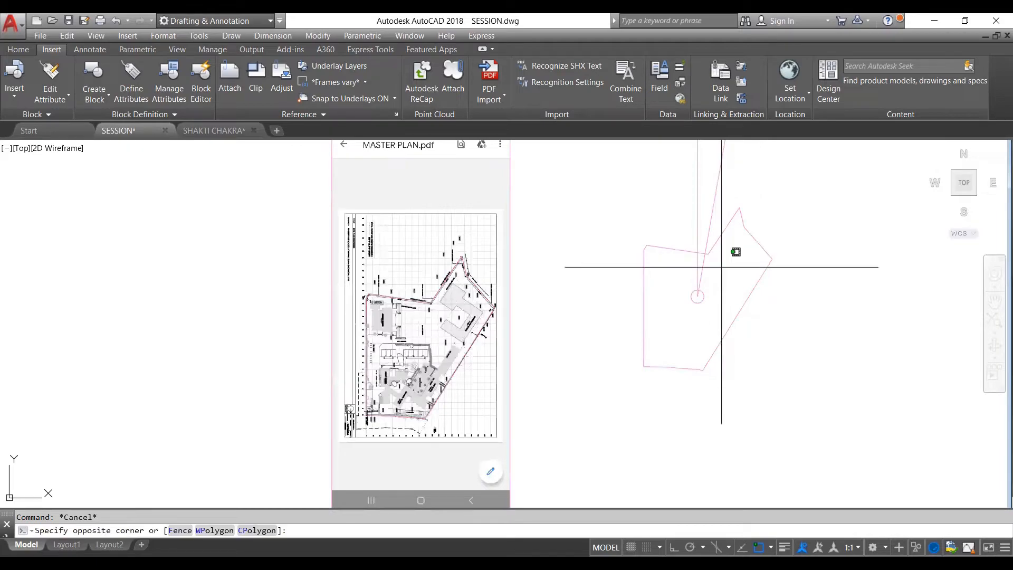
click(686, 273)
text(e)
key(space)
- Change the plot outline and its centre circle to blue and move them onto the master plan image
click(789, 199)
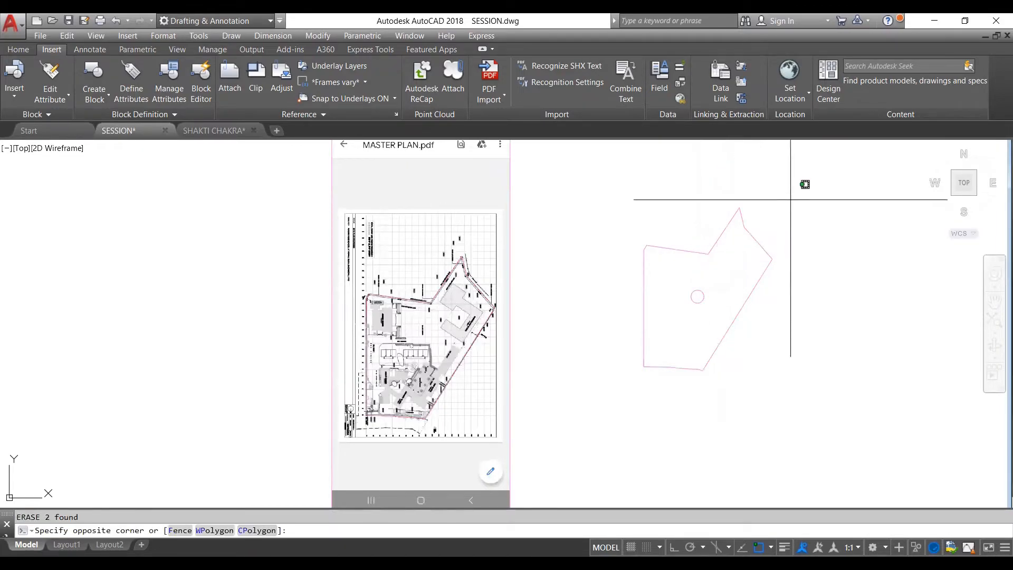
click(648, 344)
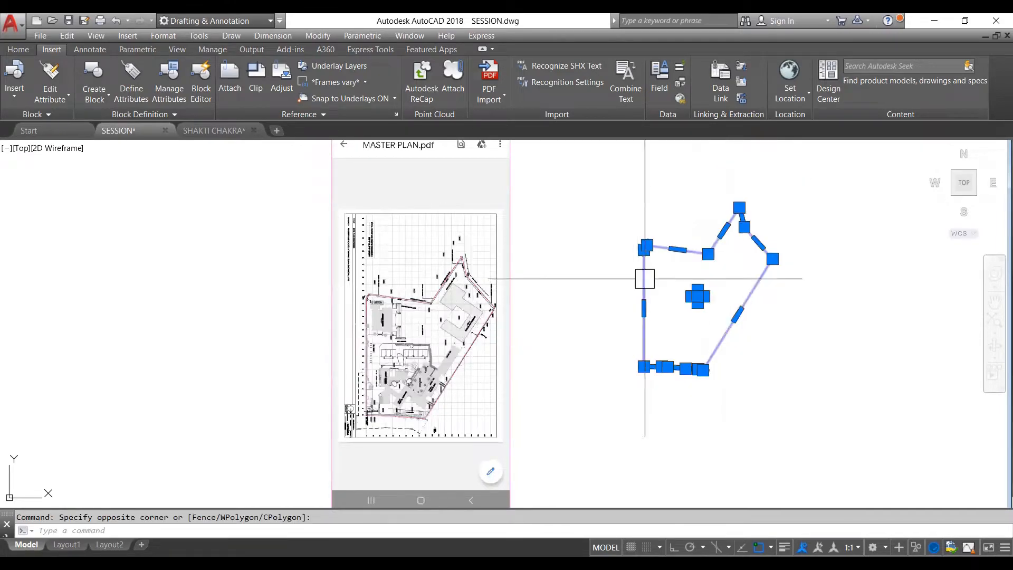
click(19, 49)
click(785, 66)
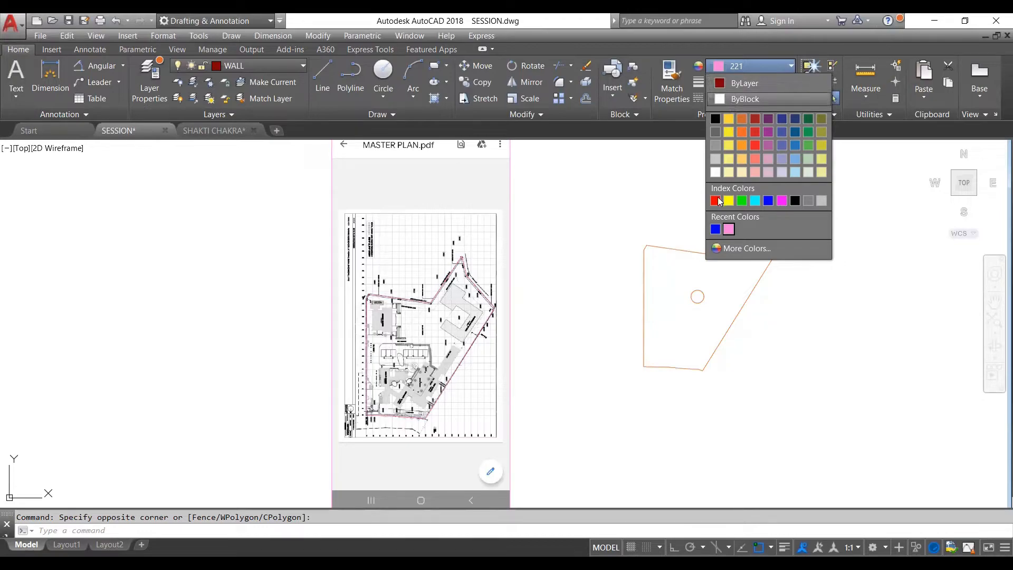
click(715, 229)
key(Escape)
scroll(702, 287, up, 5)
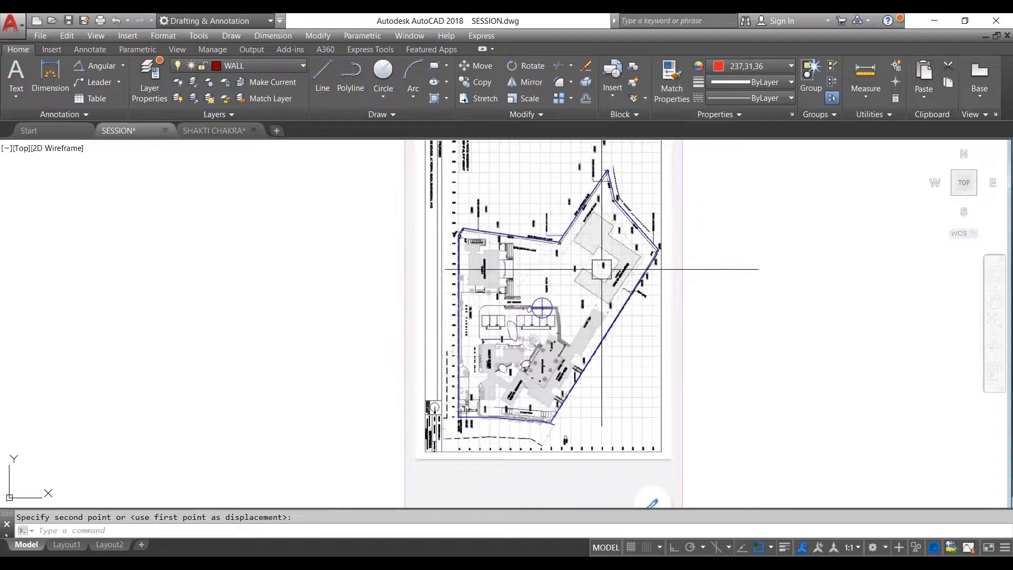
scroll(569, 281, up, 5)
scroll(569, 282, down, 6)
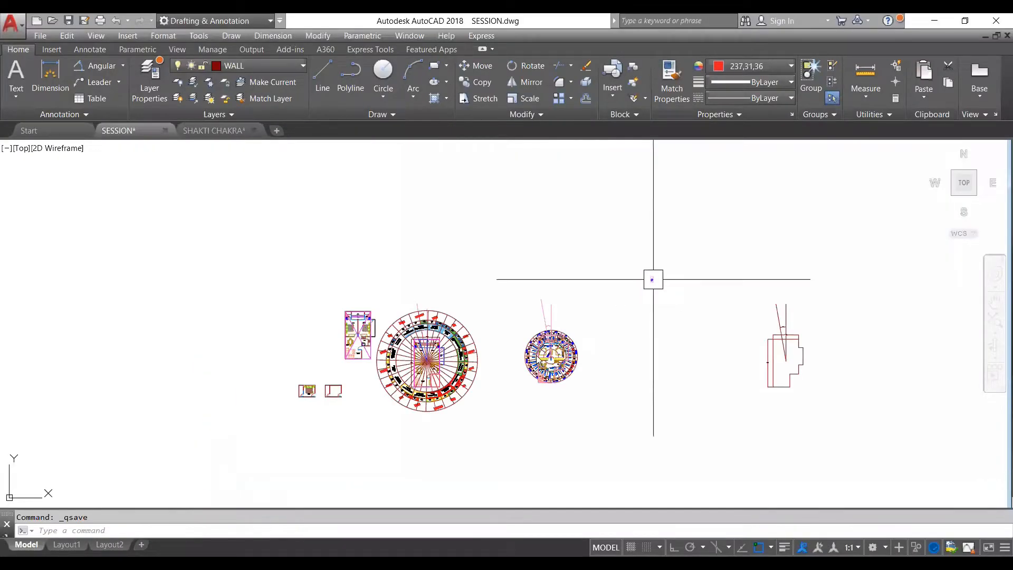
scroll(554, 351, up, 2)
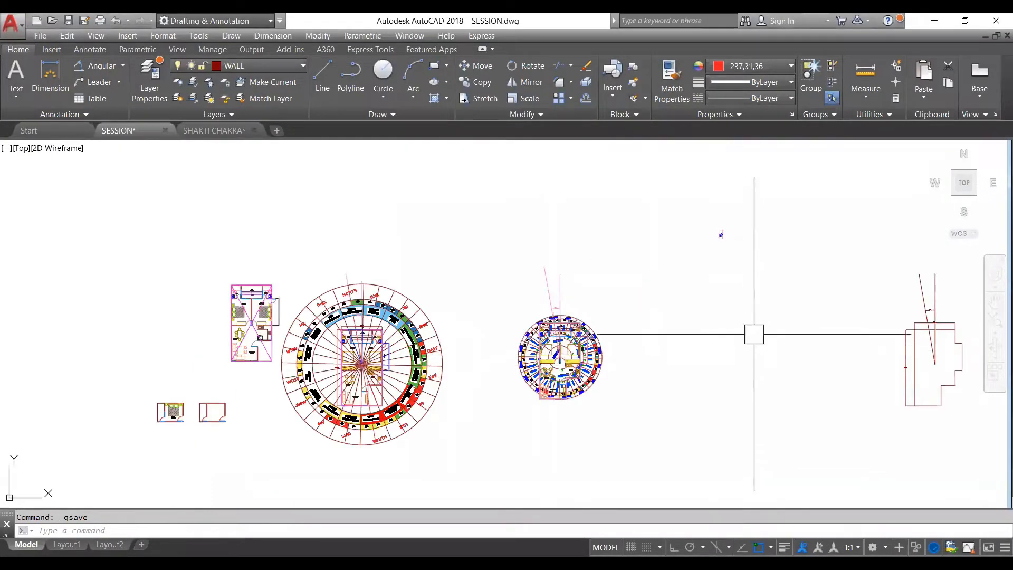
middle_drag(483, 339, 541, 318)
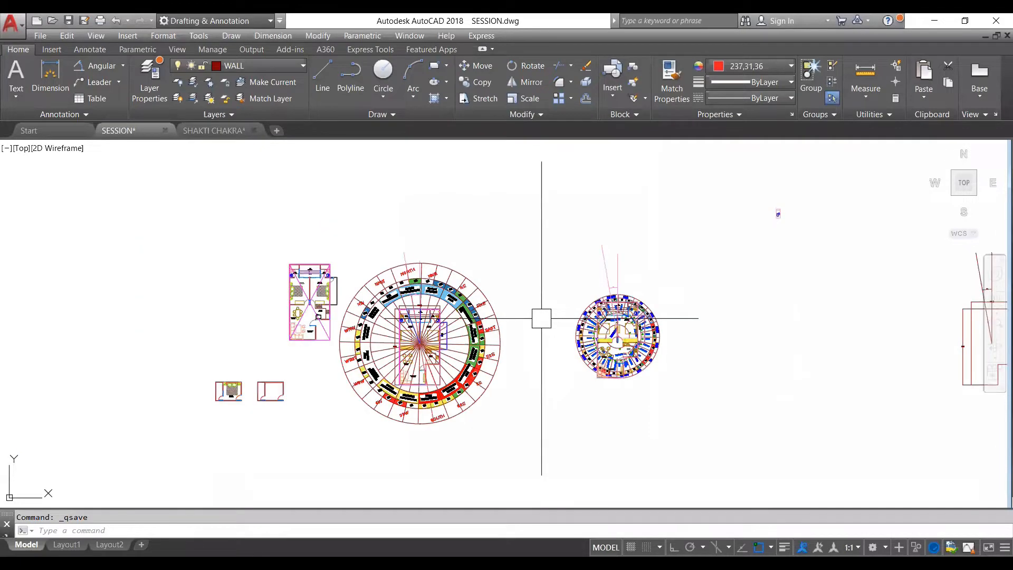
scroll(553, 309, down, 4)
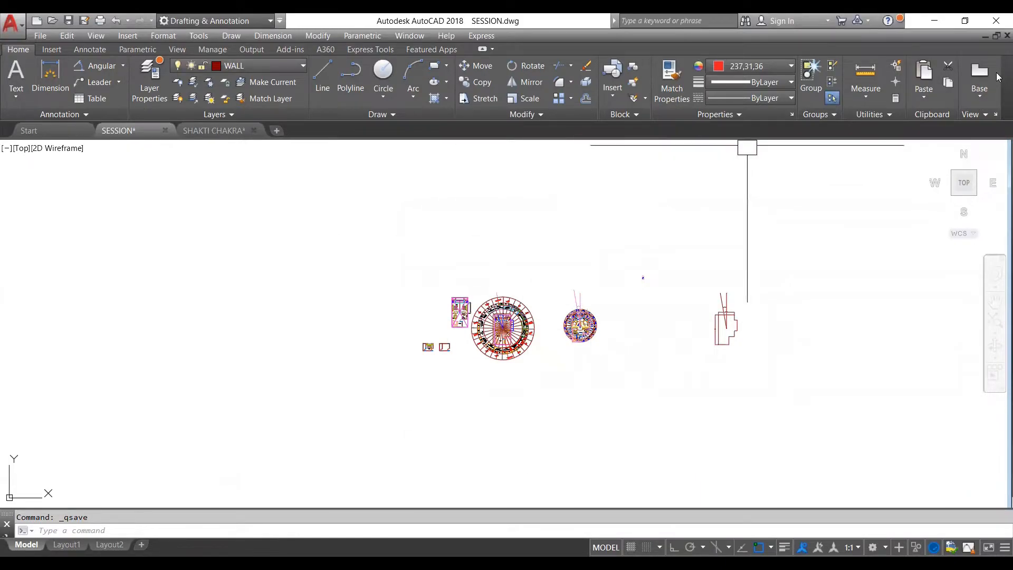
click(54, 50)
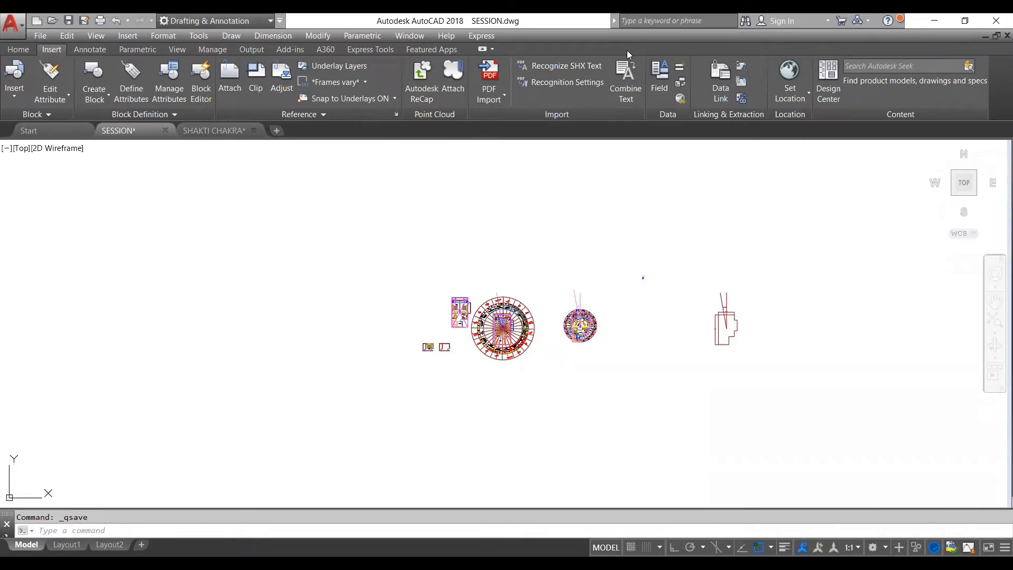
click(496, 89)
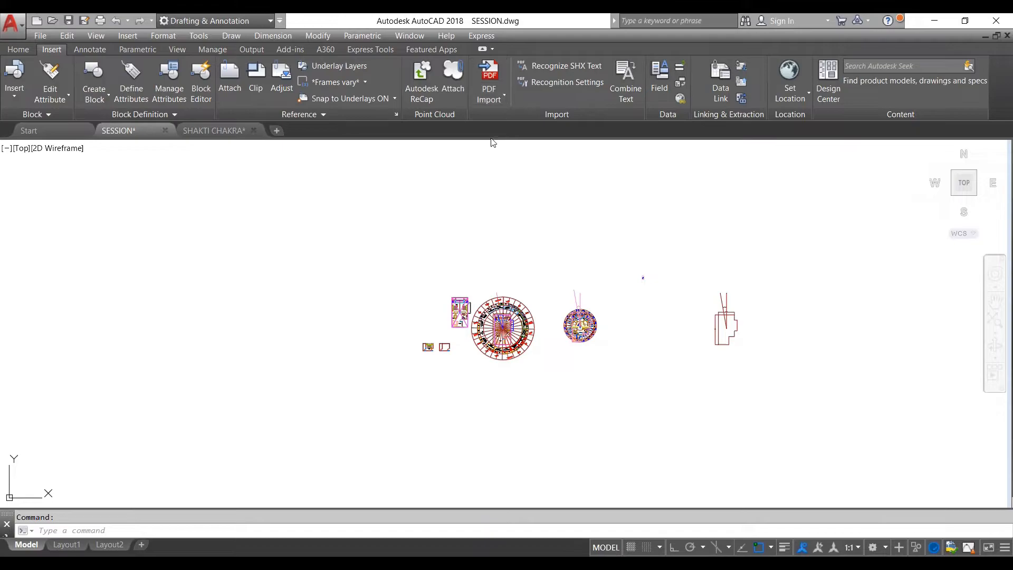
click(23, 51)
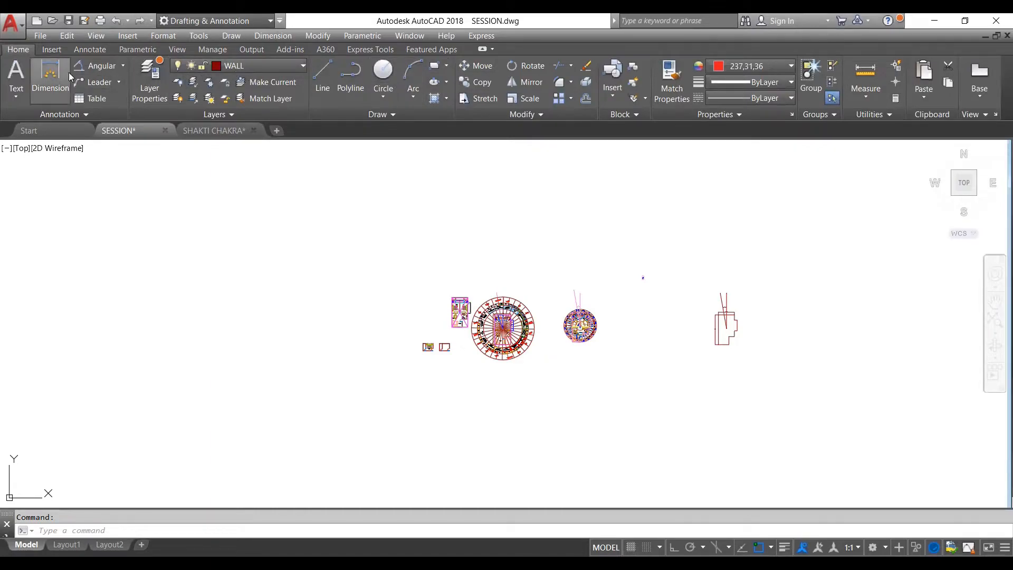
click(48, 49)
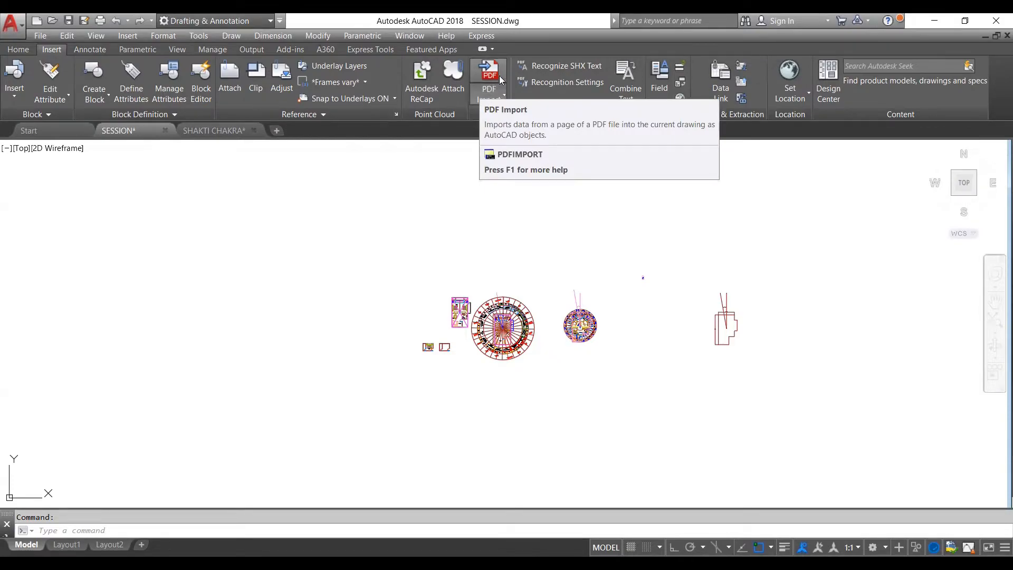
click(494, 101)
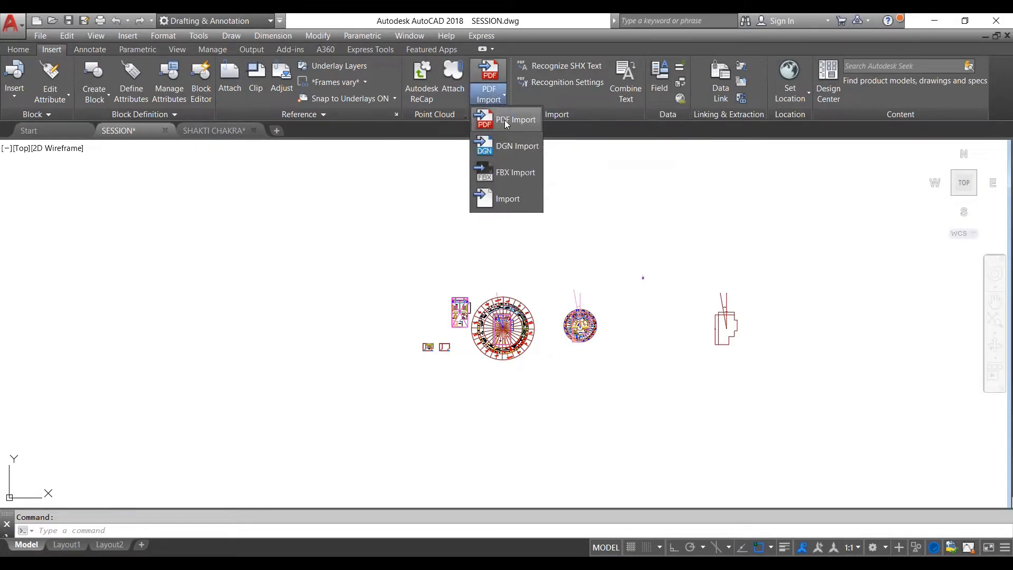
click(504, 119)
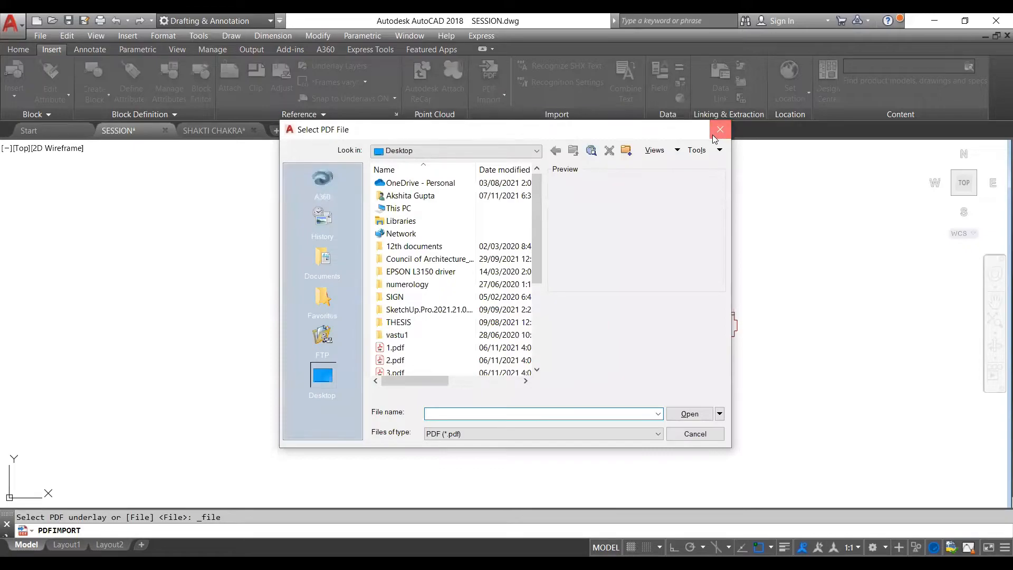
click(720, 131)
- Move the whole group of plans and chakra drawings farther above the coordinate origin to clear the space around it
scroll(650, 206, down, 8)
scroll(582, 261, up, 5)
scroll(564, 246, up, 6)
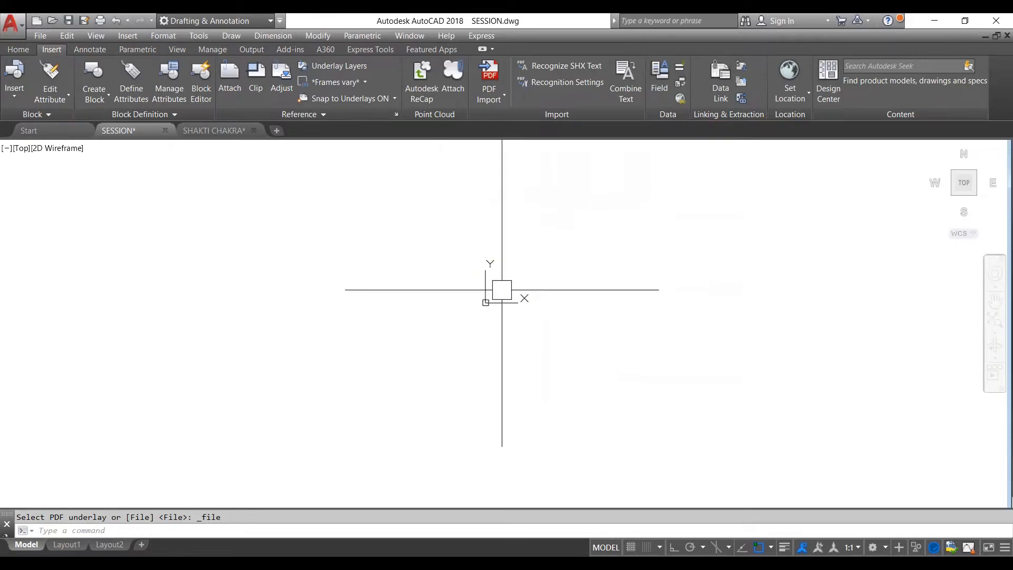
scroll(471, 296, down, 3)
scroll(464, 293, up, 3)
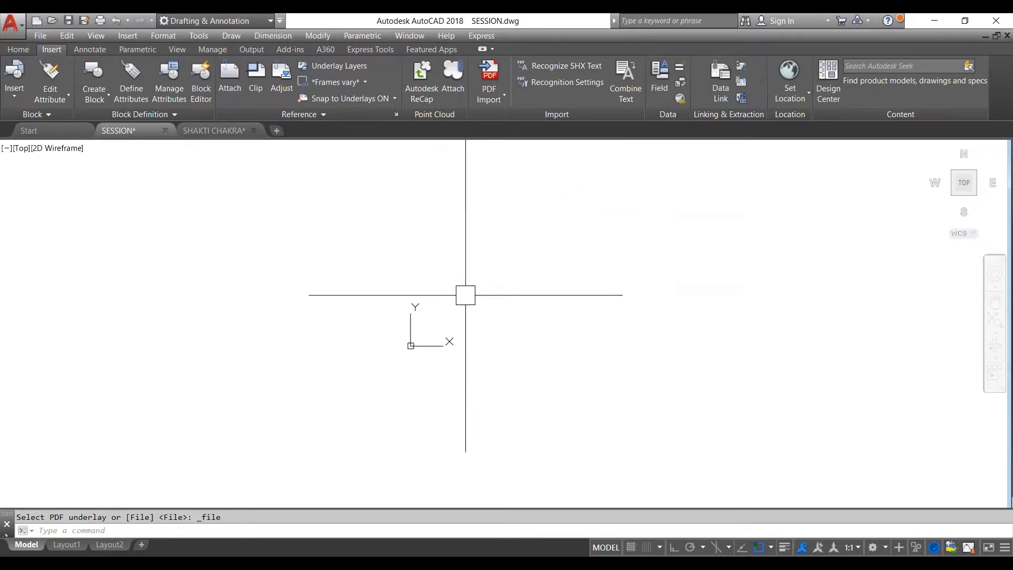
scroll(402, 338, down, 2)
scroll(419, 330, up, 2)
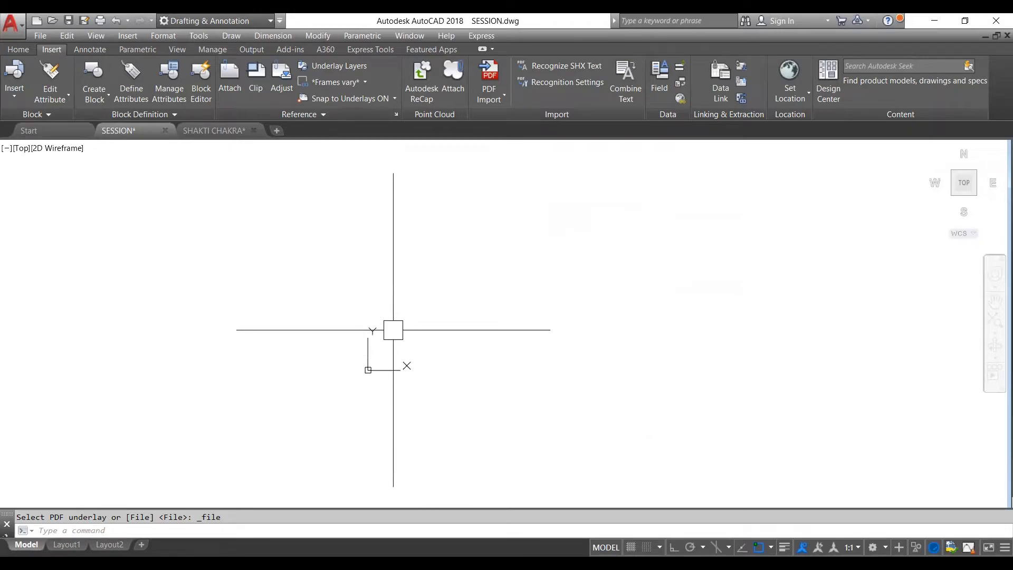
scroll(380, 347, down, 2)
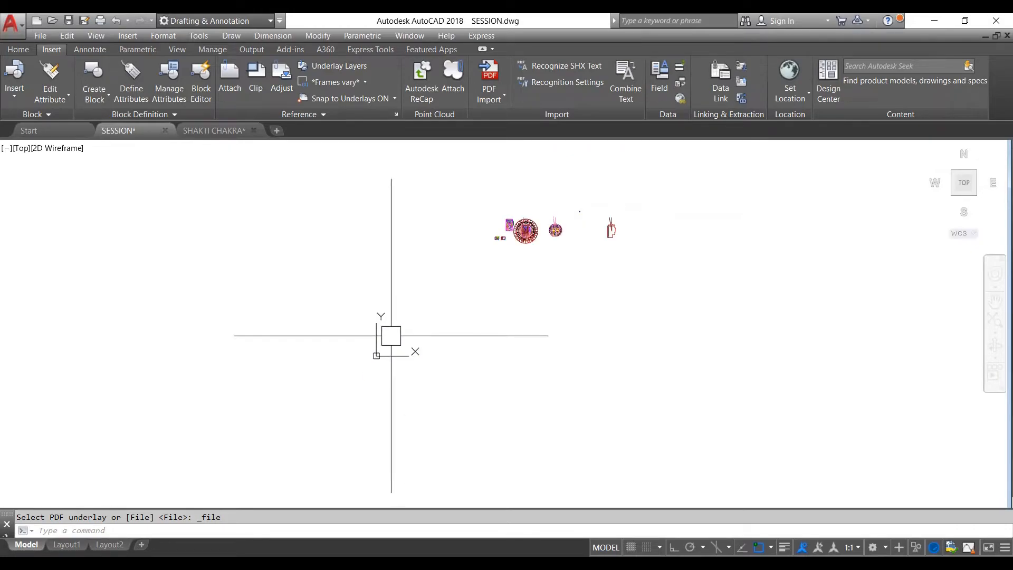
scroll(383, 327, up, 2)
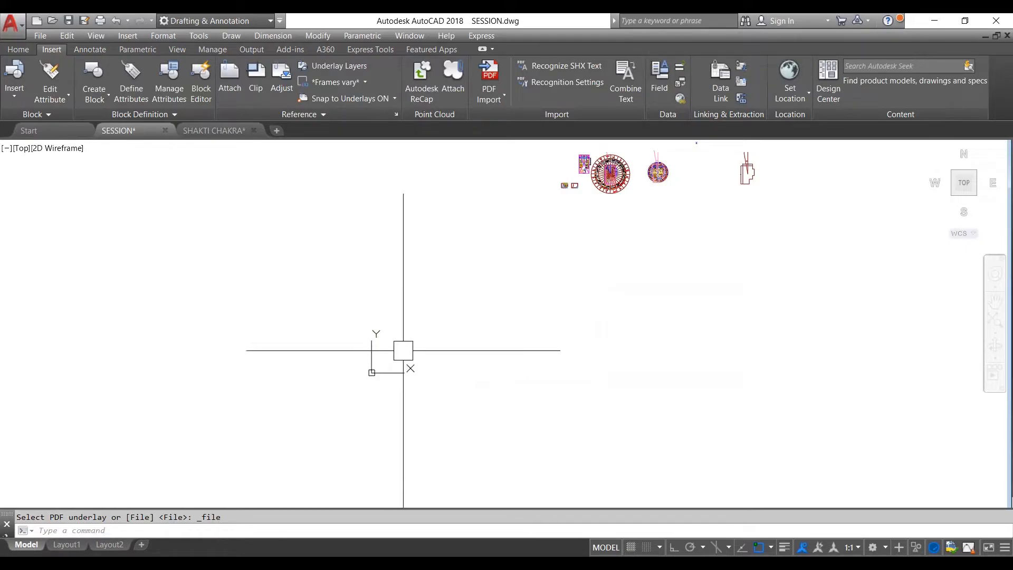
scroll(370, 341, down, 2)
scroll(411, 326, up, 2)
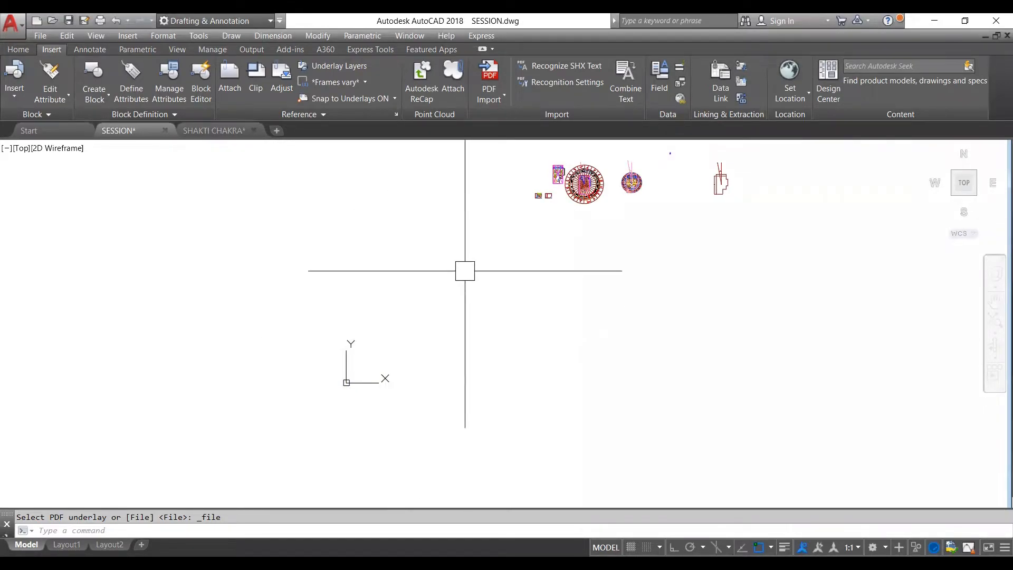
scroll(435, 301, down, 4)
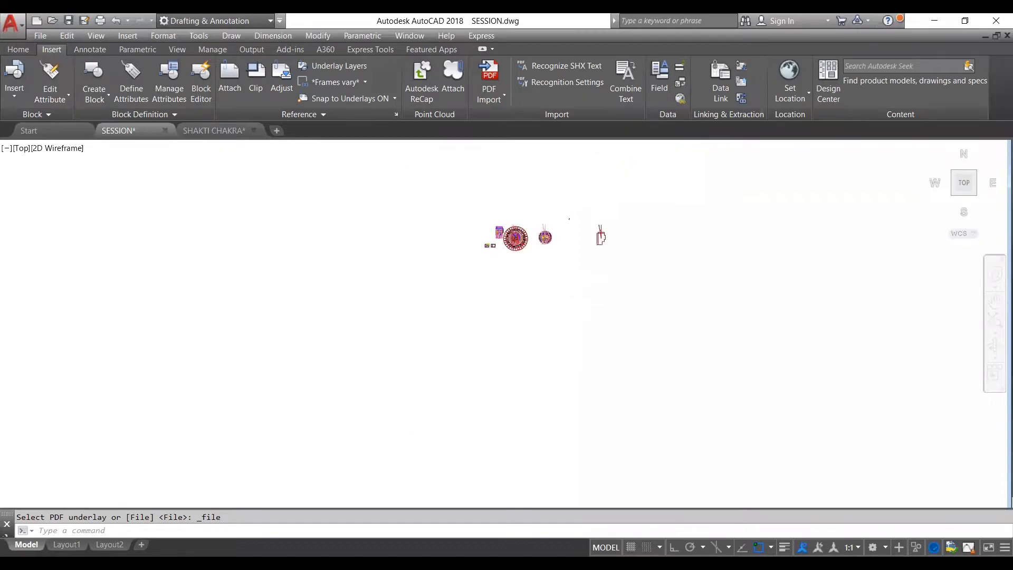
scroll(553, 238, up, 2)
click(554, 238)
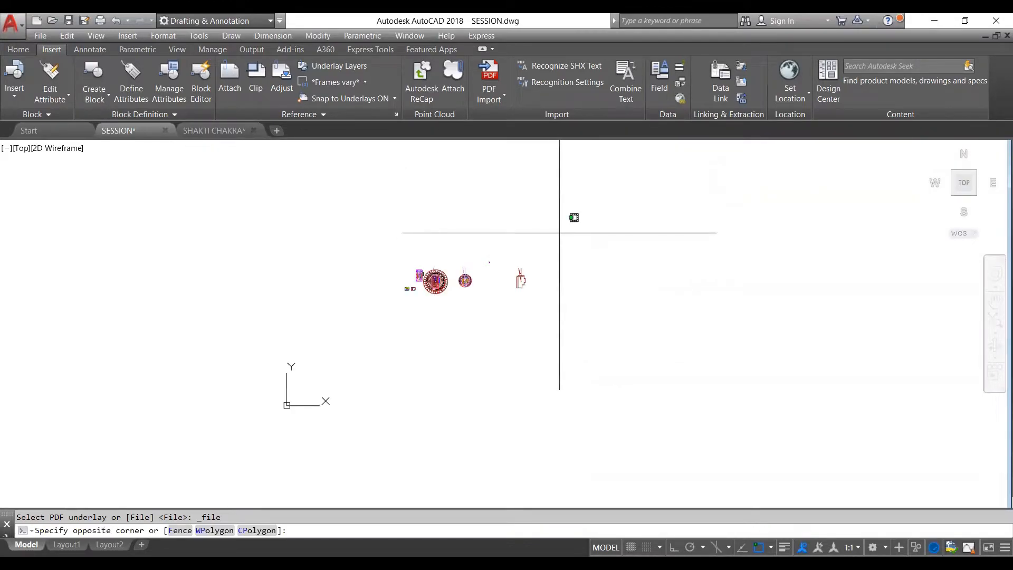
click(502, 309)
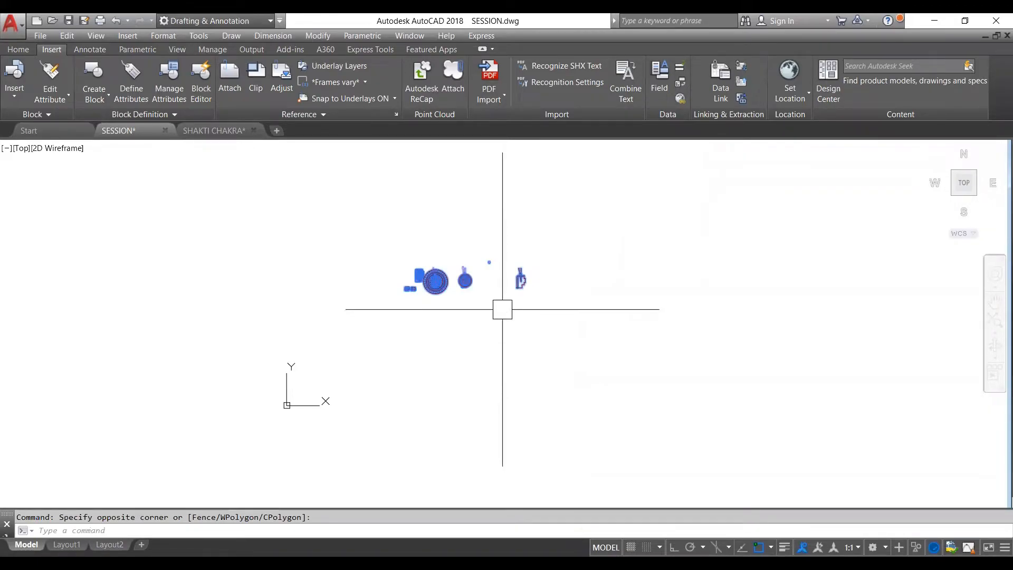
text(m)
key(Return)
click(502, 309)
click(543, 182)
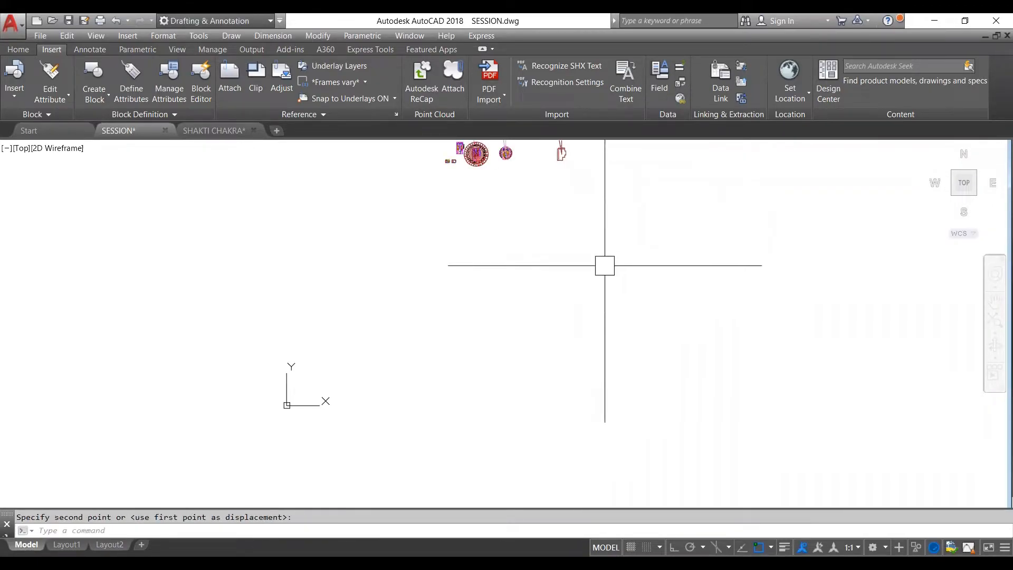
scroll(373, 355, down, 2)
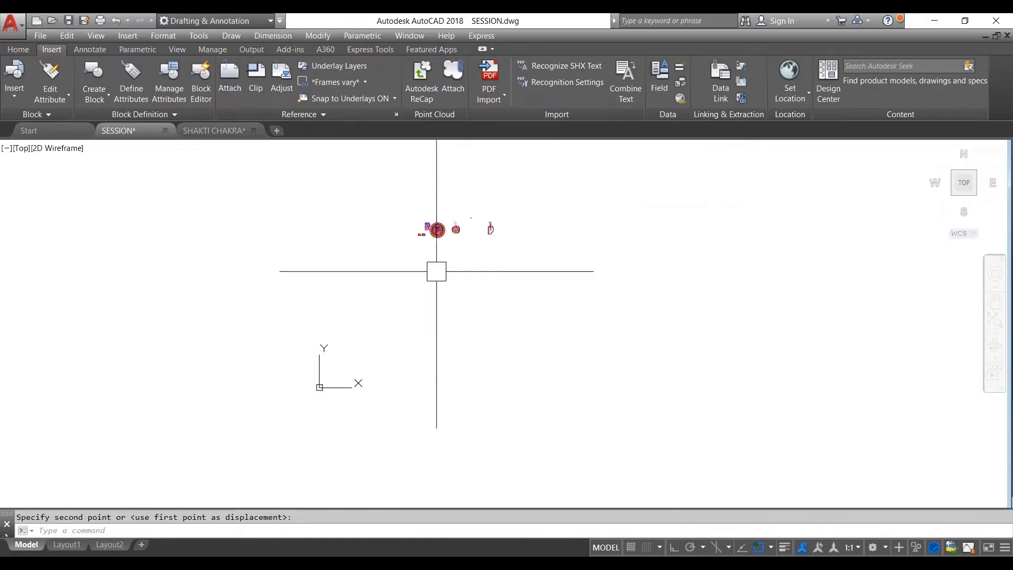
click(490, 97)
click(512, 124)
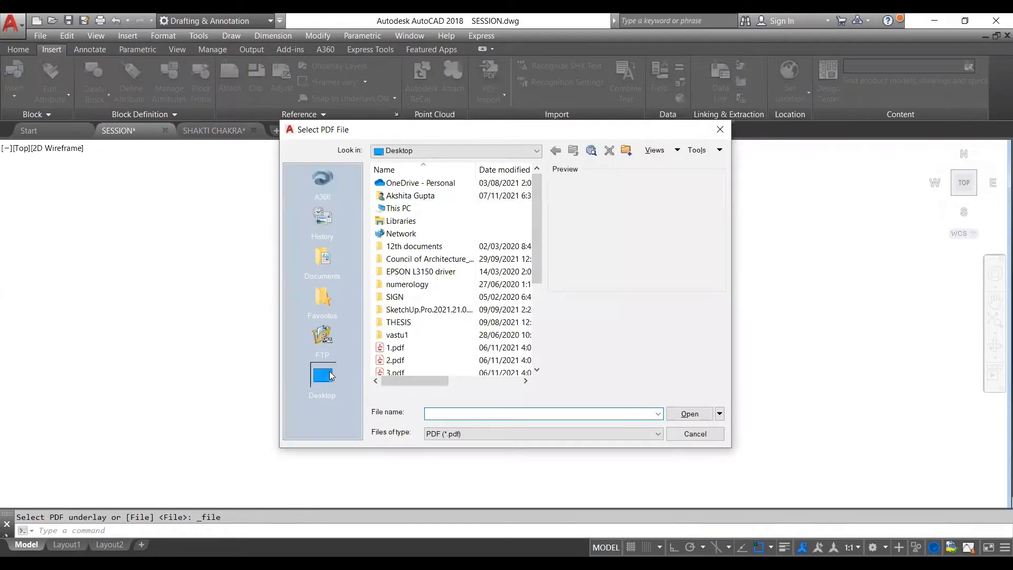
drag(539, 241, 533, 305)
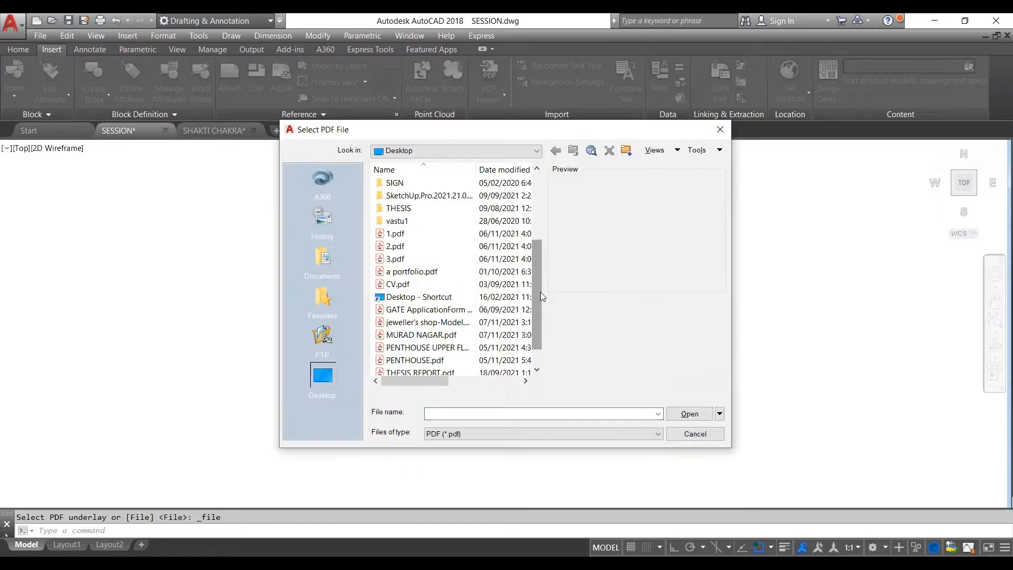
scroll(540, 293, down, 1)
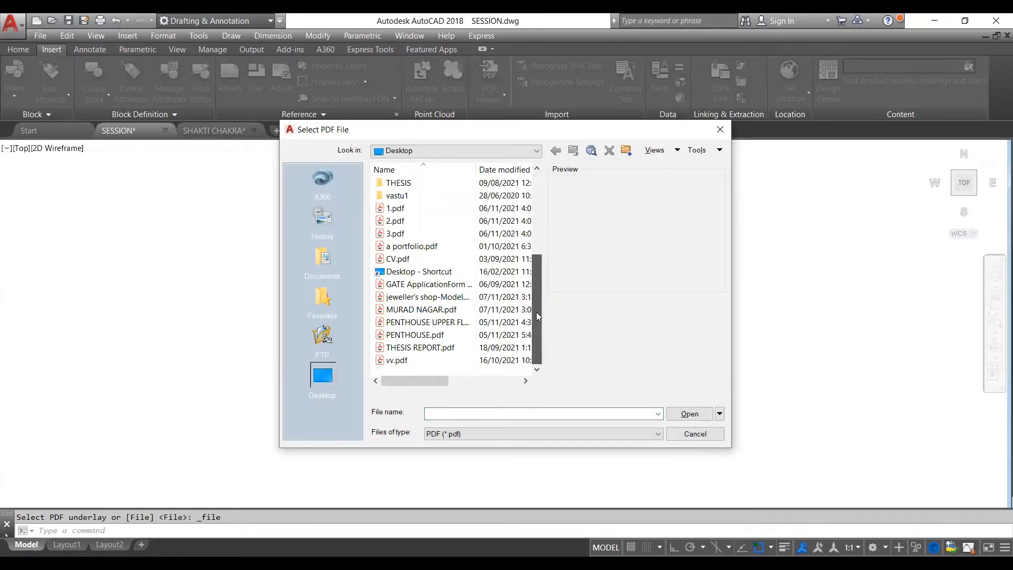
click(433, 338)
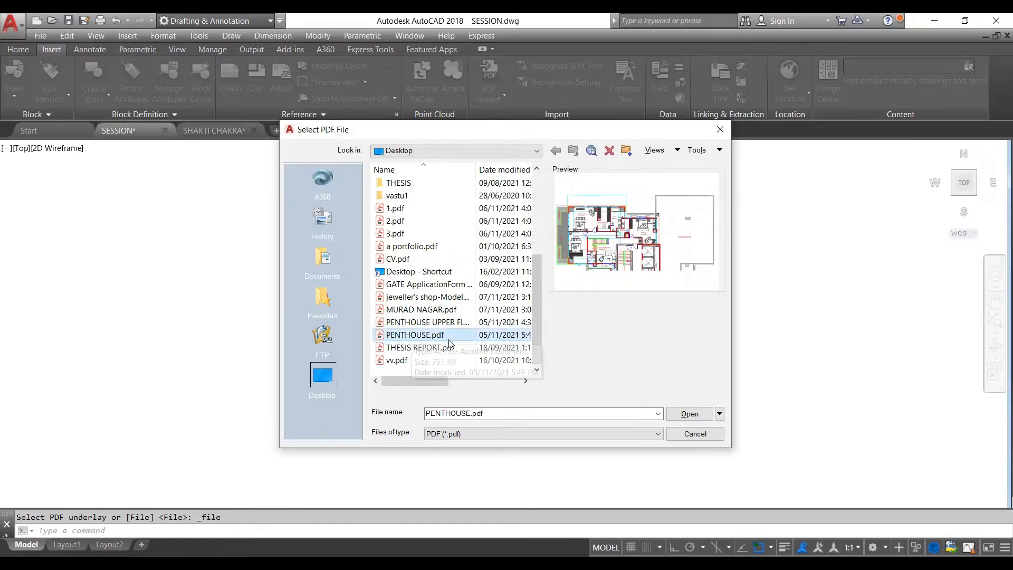
click(707, 414)
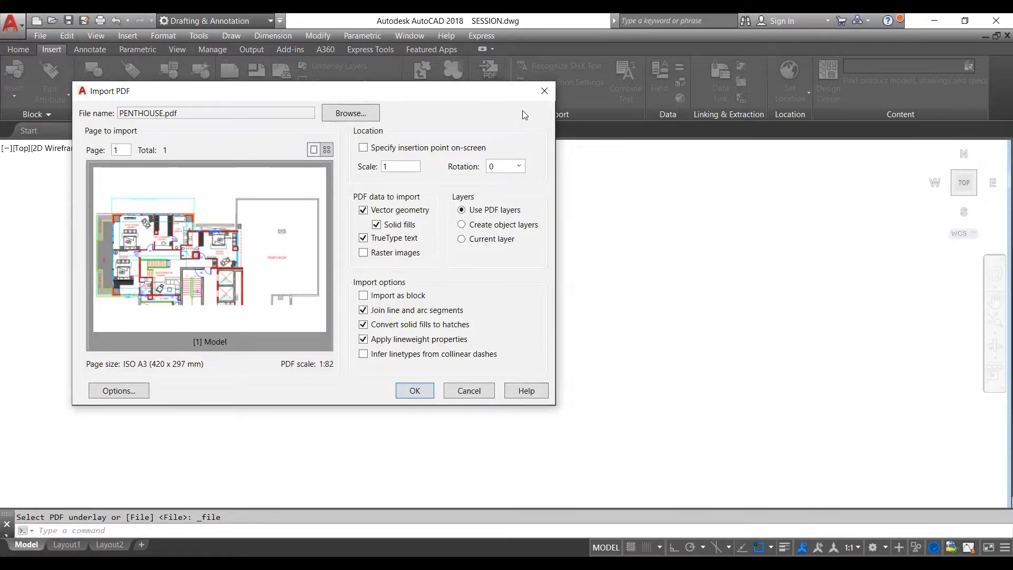
key(Escape)
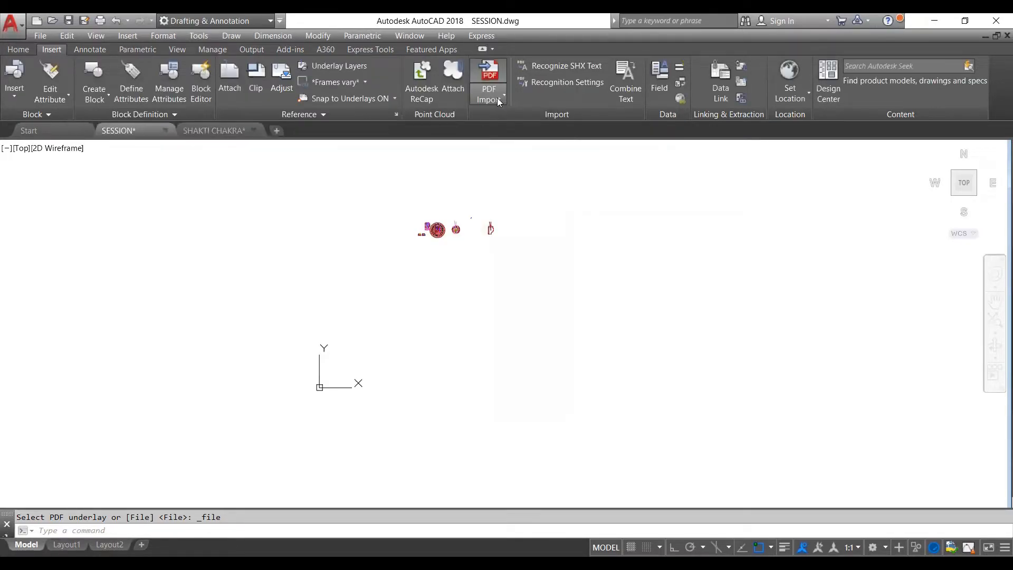
key(Escape)
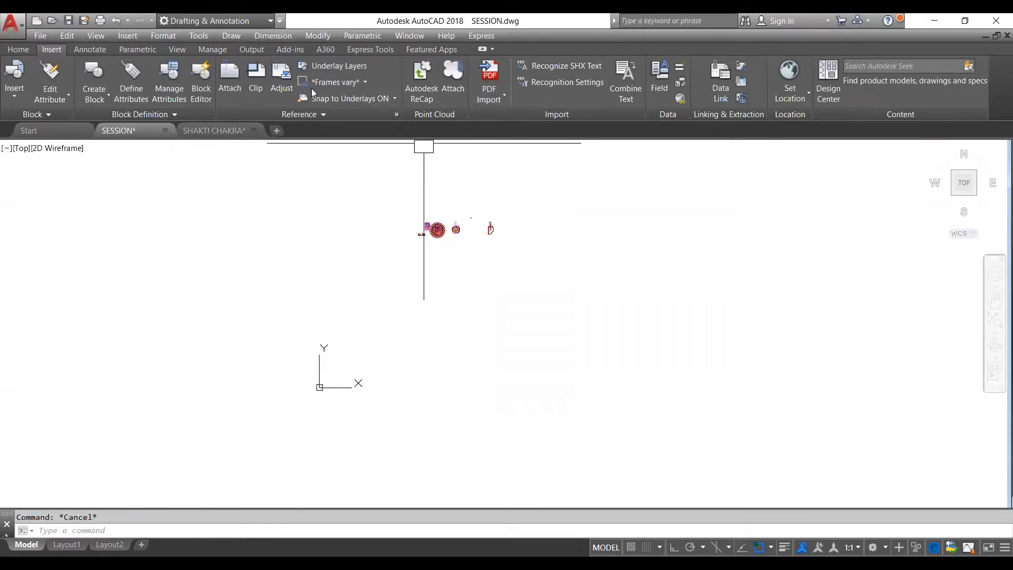
- Import jeweller's shop-Model.pdf from the desktop into model space at scale 1, using its PDF layers
click(489, 100)
click(507, 120)
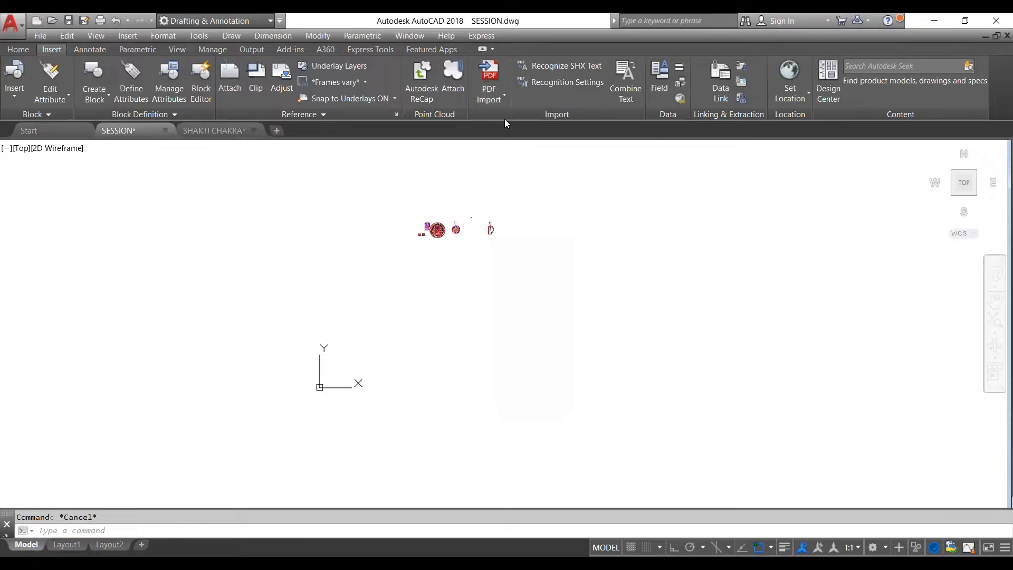
scroll(438, 224, down, 2)
scroll(438, 224, down, 2)
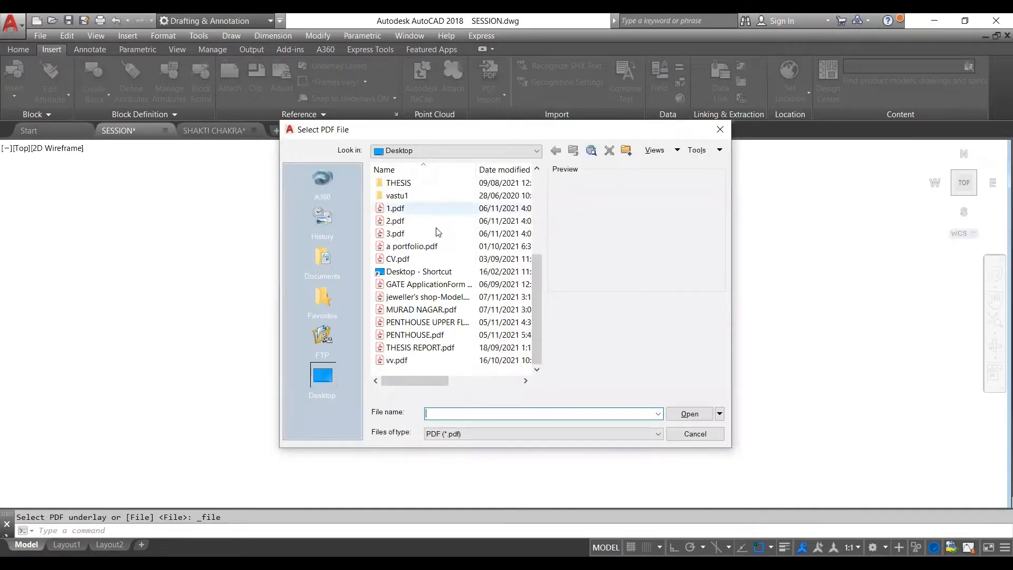
click(446, 309)
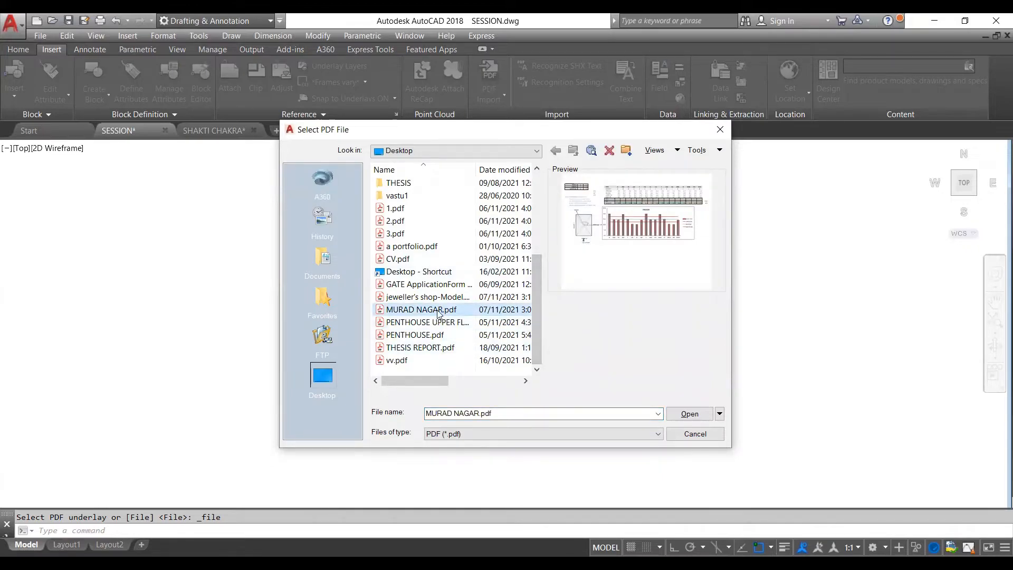
click(423, 298)
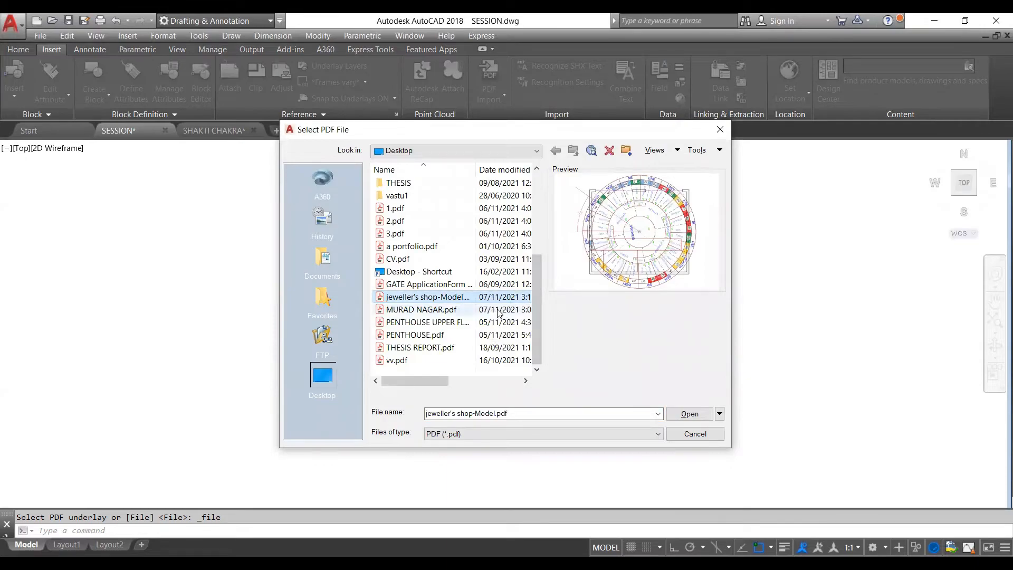
click(689, 416)
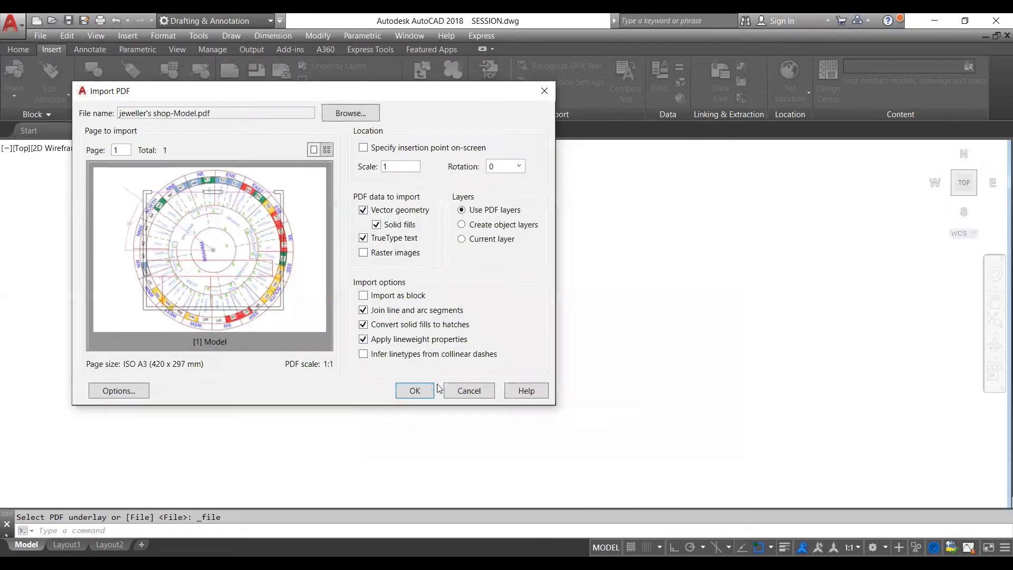
key(Return)
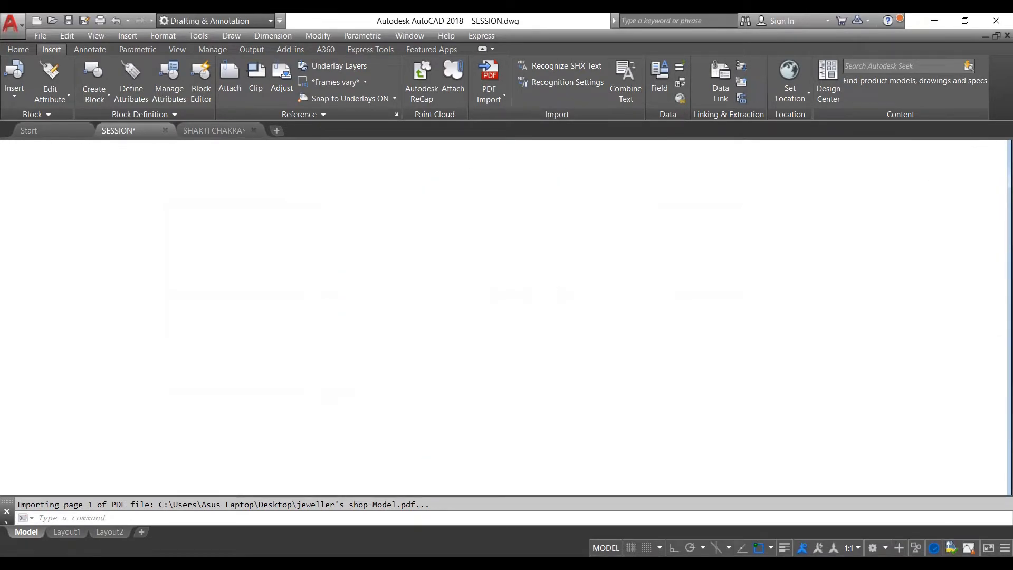
scroll(576, 270, down, 5)
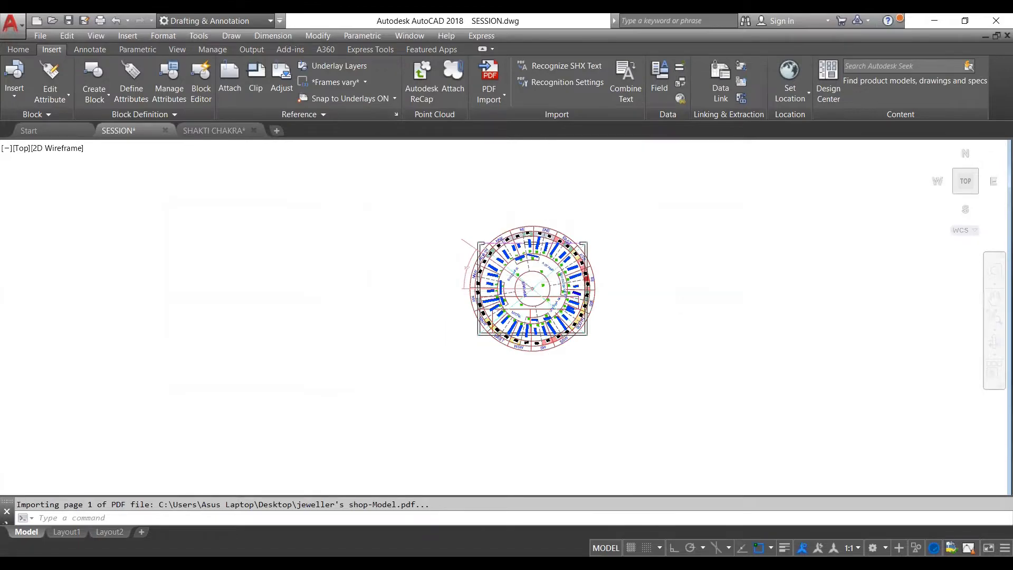
scroll(584, 295, up, 3)
key(Escape)
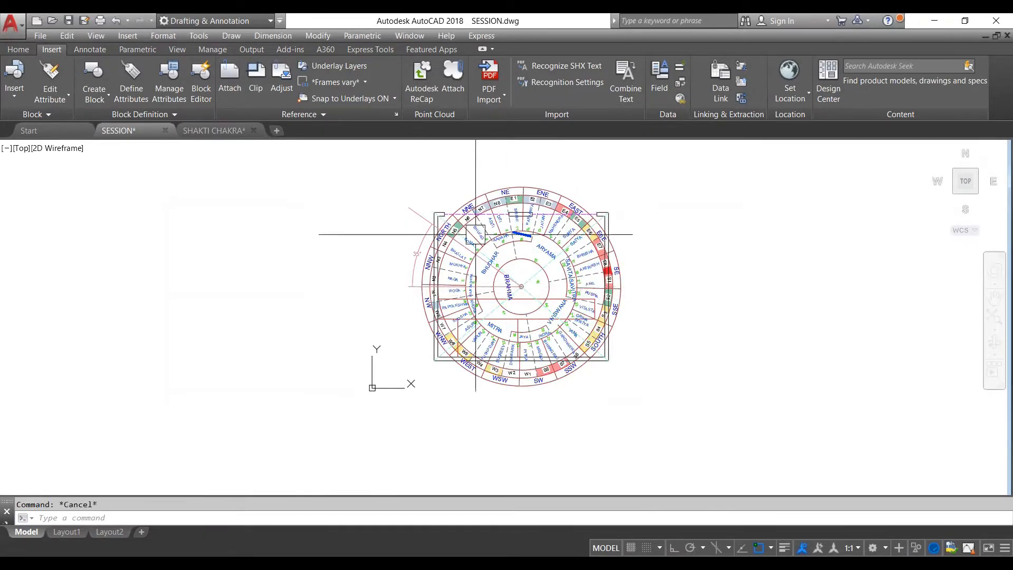
- Outline the imported shop plan with a rectangle and draw a diagonal line from its upper-right corner to the opposite corner
click(384, 160)
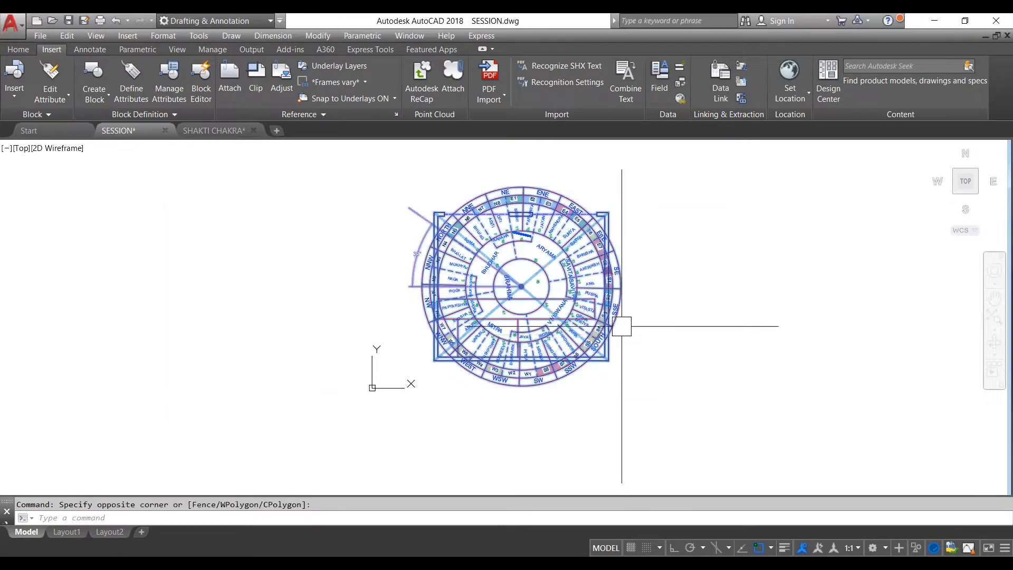
key(Escape)
scroll(613, 314, down, 4)
scroll(501, 270, up, 2)
scroll(531, 272, up, 4)
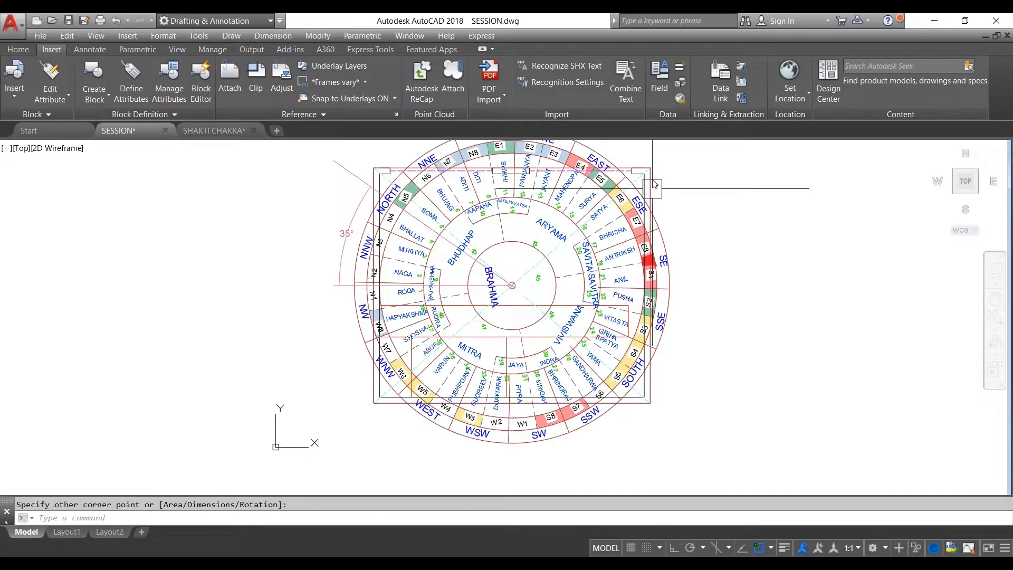
text(l)
key(Return)
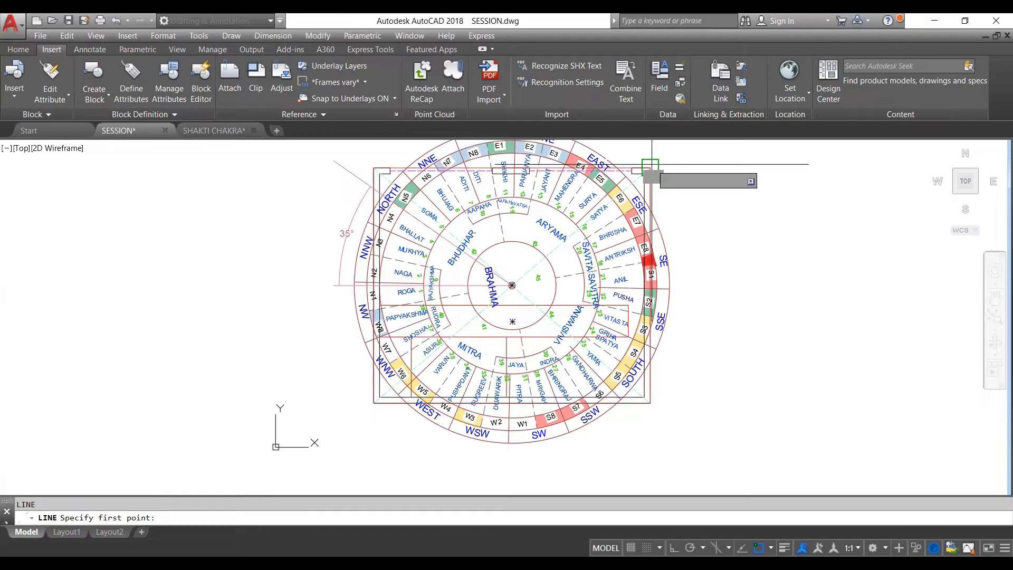
click(650, 167)
key(Escape)
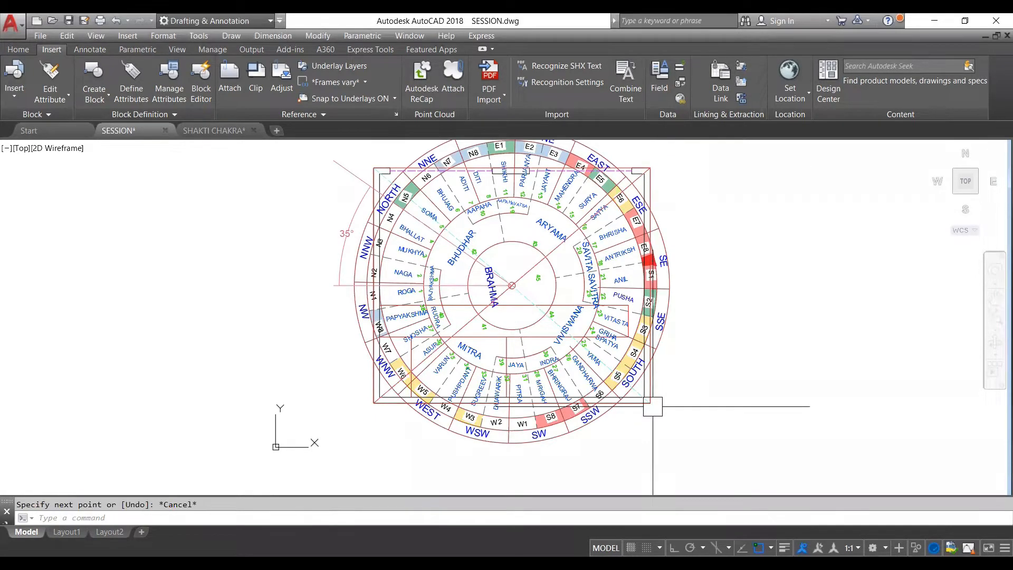
scroll(516, 244, down, 5)
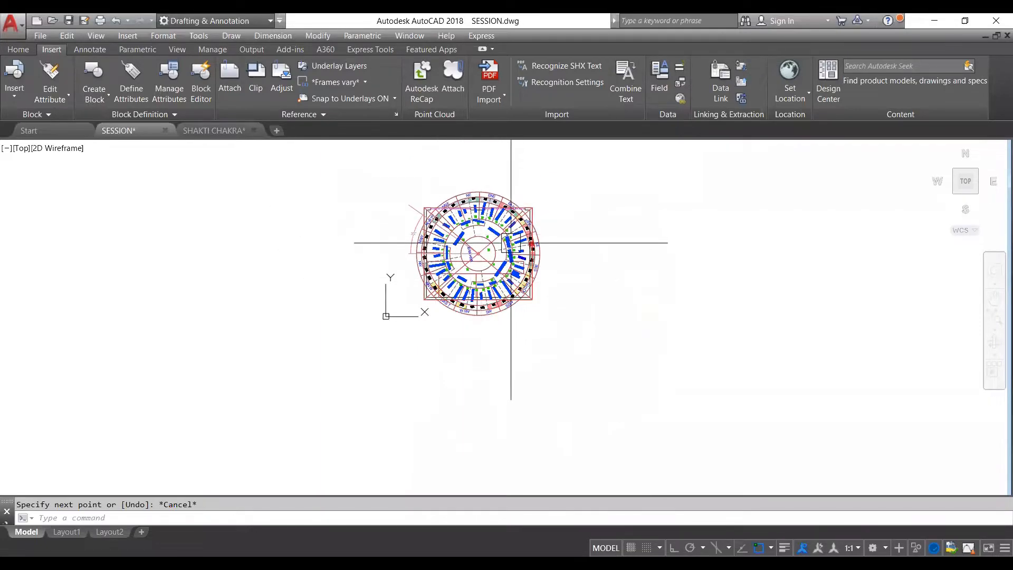
scroll(468, 245, up, 6)
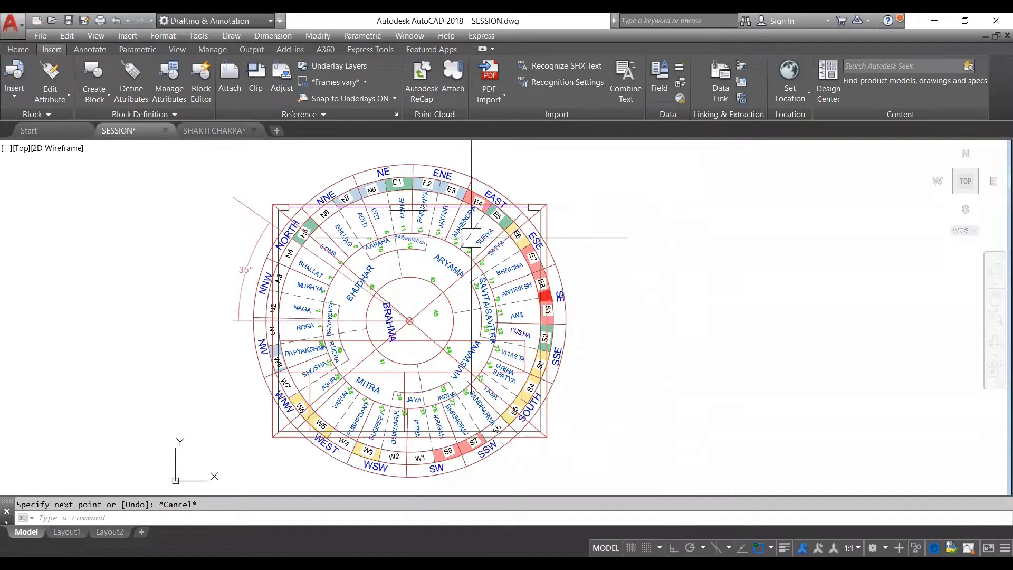
- Open the file selection for a PDF import and close it without choosing a file
scroll(466, 244, down, 4)
scroll(467, 243, down, 3)
scroll(491, 227, up, 3)
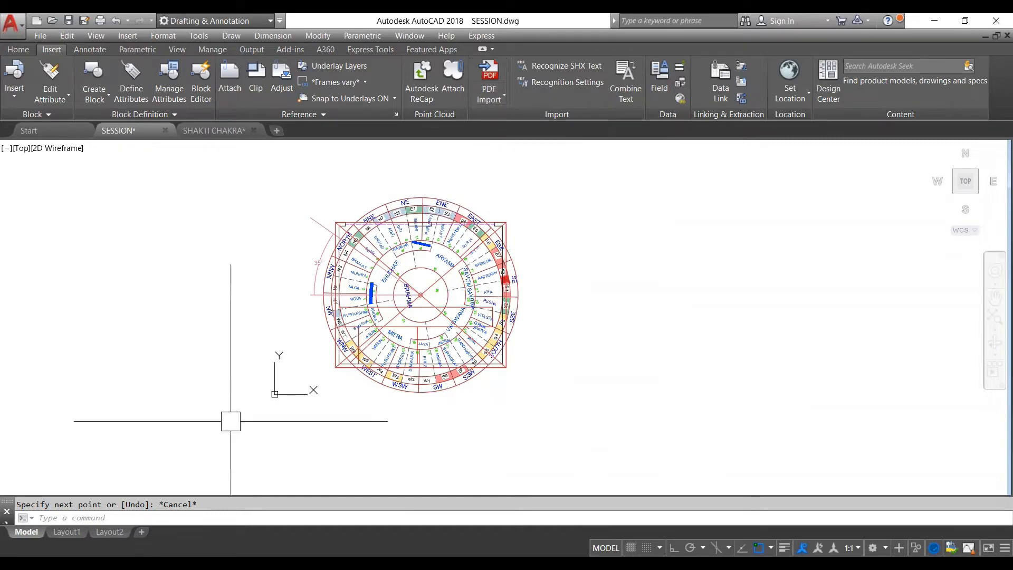
click(494, 71)
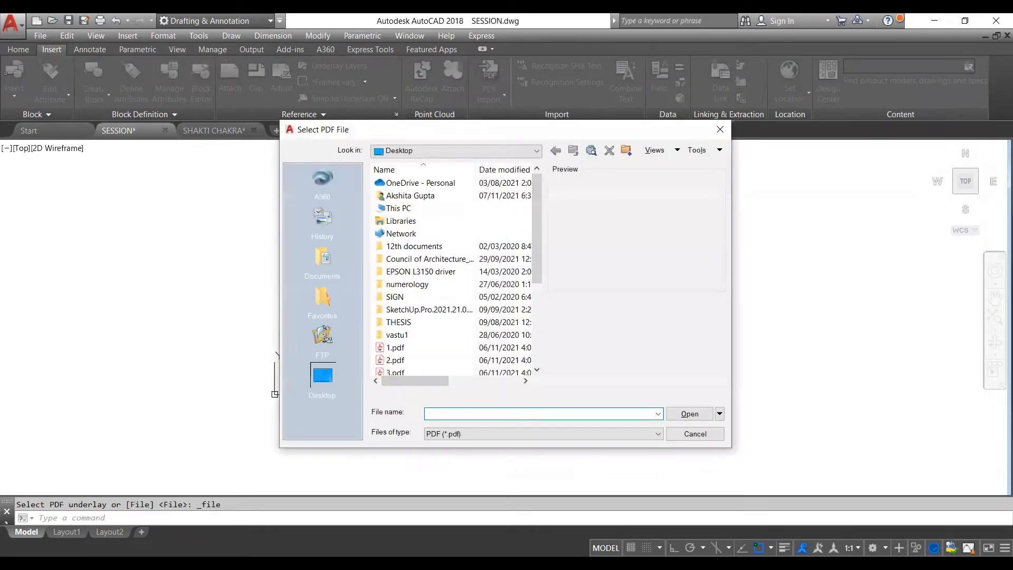
key(Escape)
- Run PDFIMPORT with the File option, browse the PDF files on the desktop, and close the selection without importing
text(pdf)
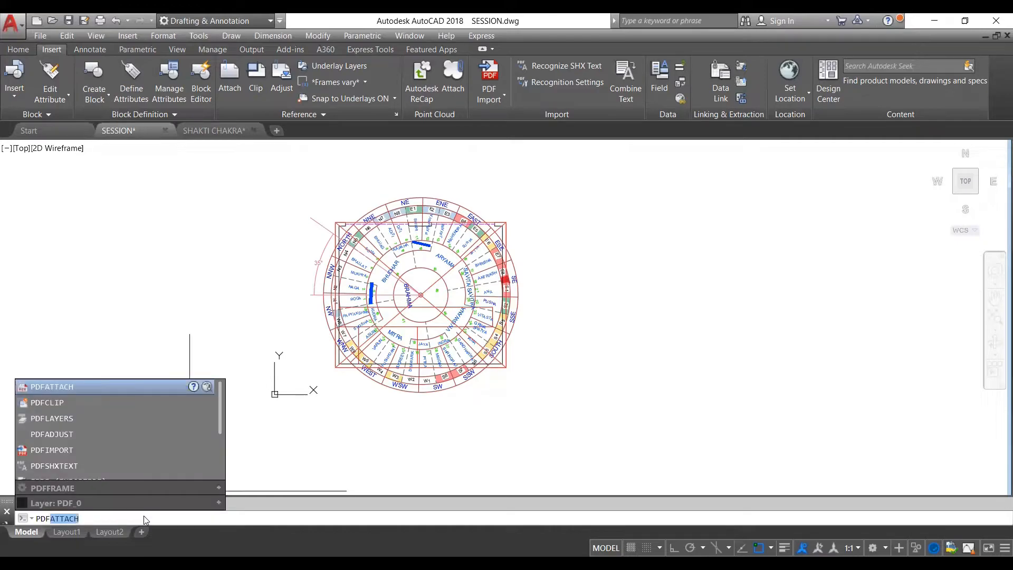
key(Return)
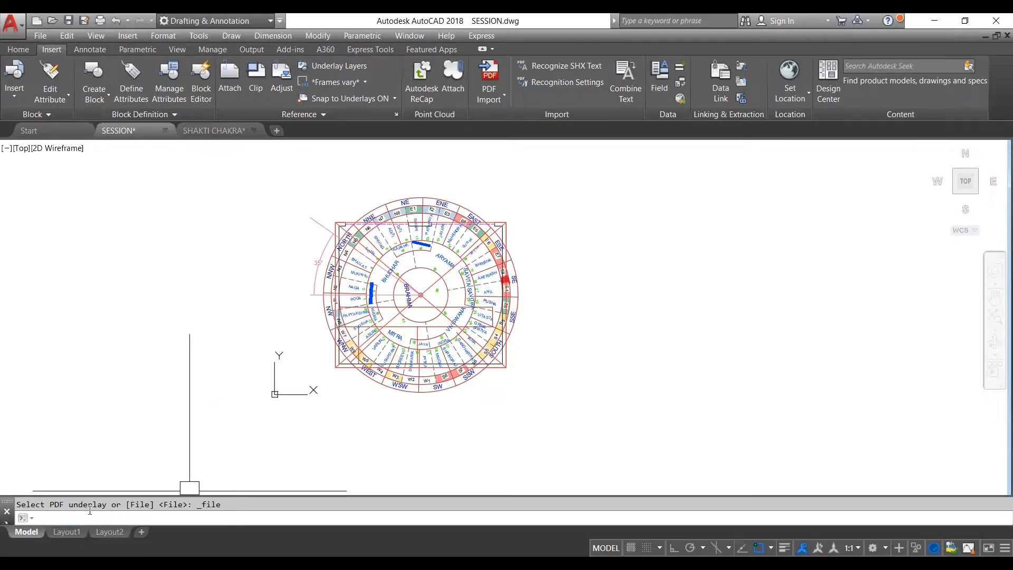
text(pdfim)
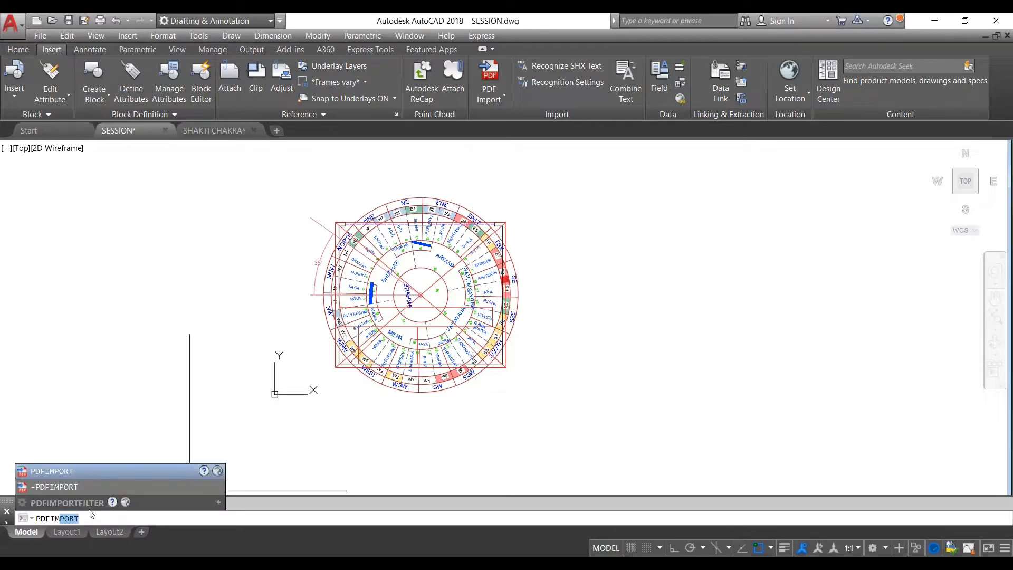
click(58, 471)
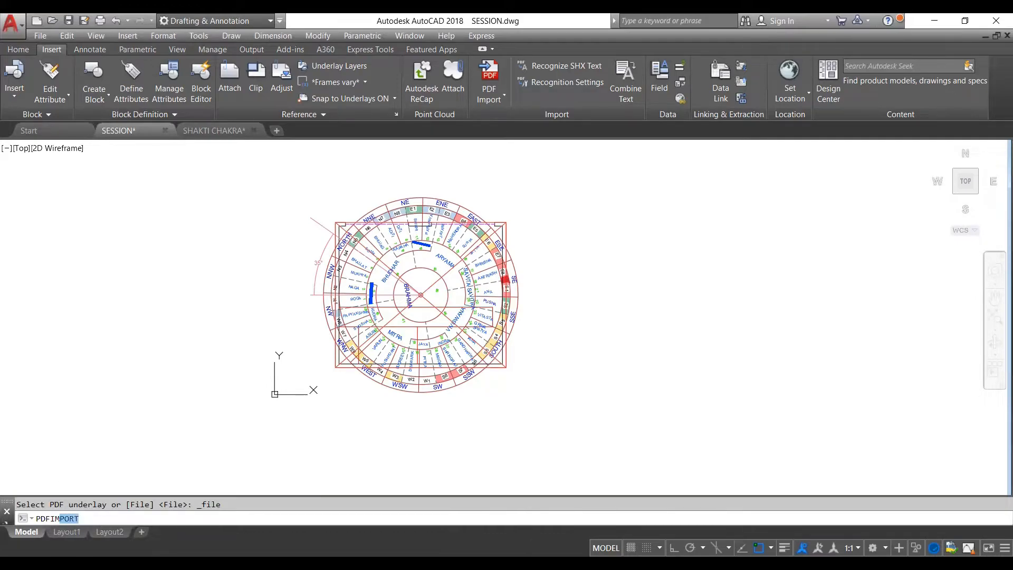
key(Return)
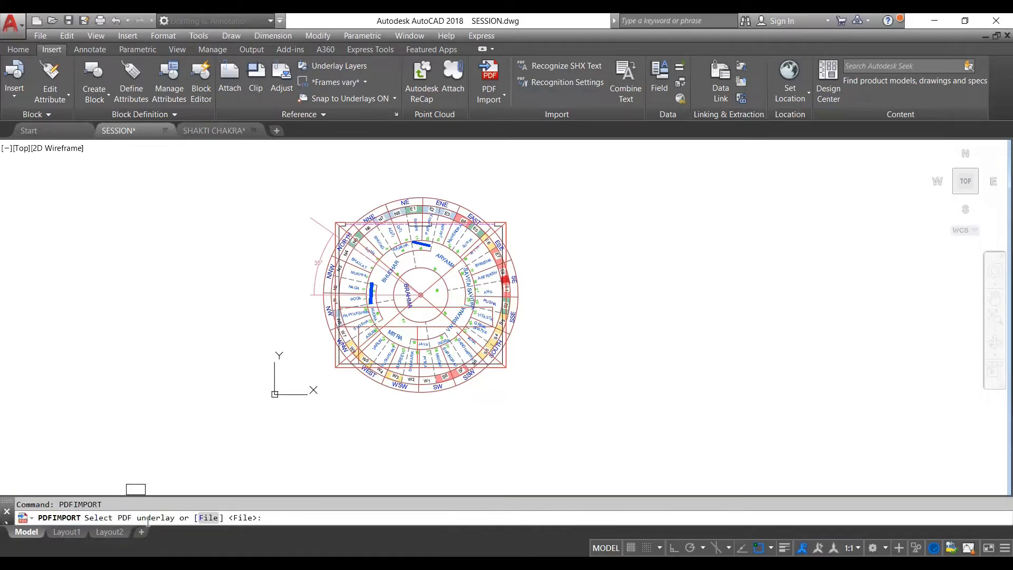
click(208, 520)
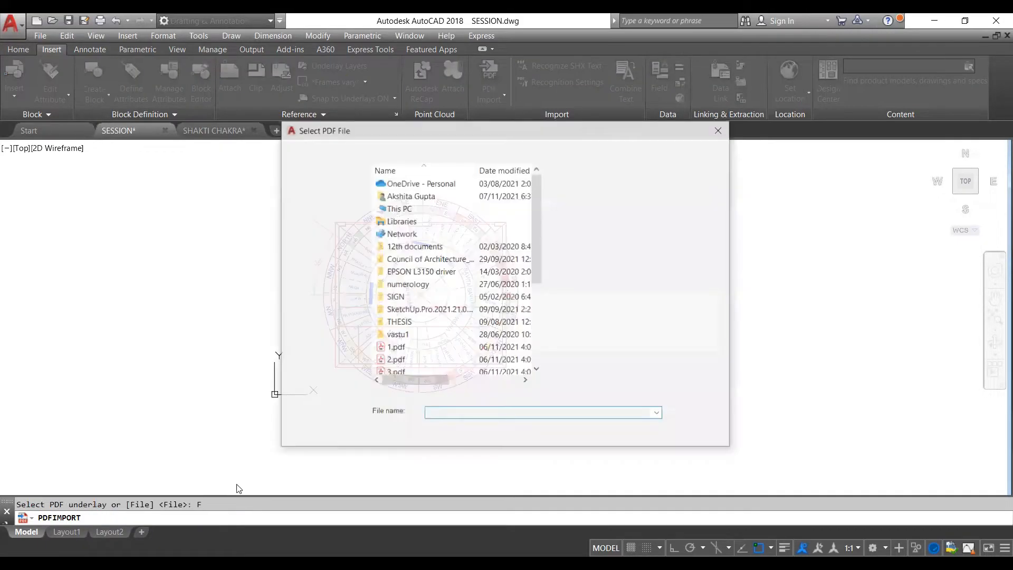
scroll(418, 304, down, 3)
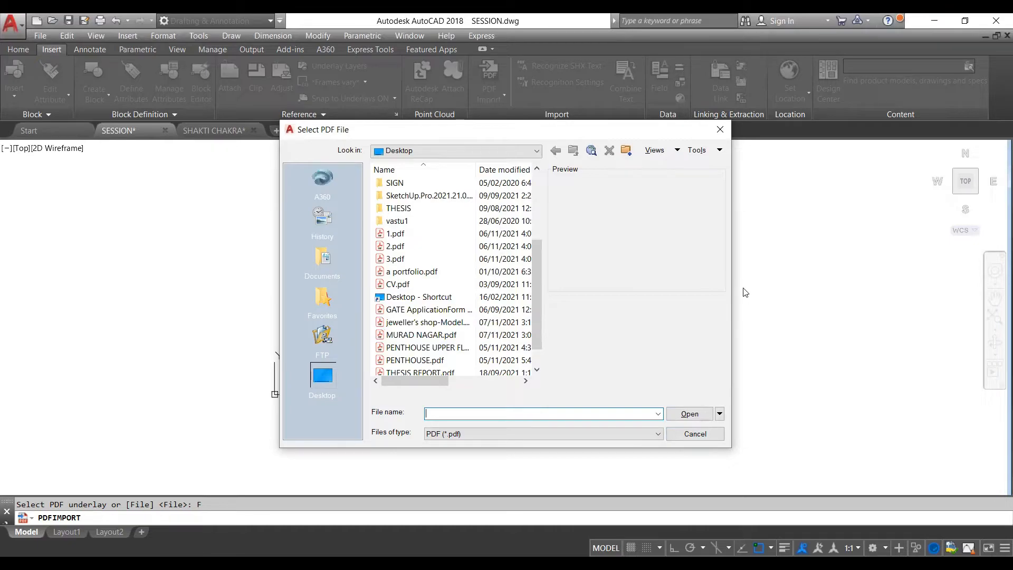
click(724, 129)
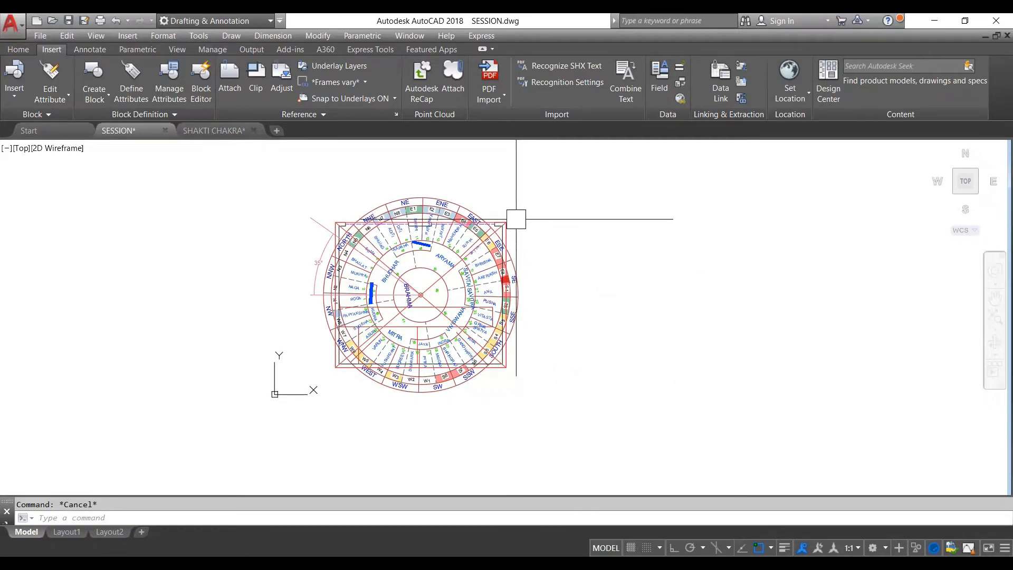
- Examine the plan with its chakra overlay and its placement among the other drawings in model space
scroll(511, 241, up, 2)
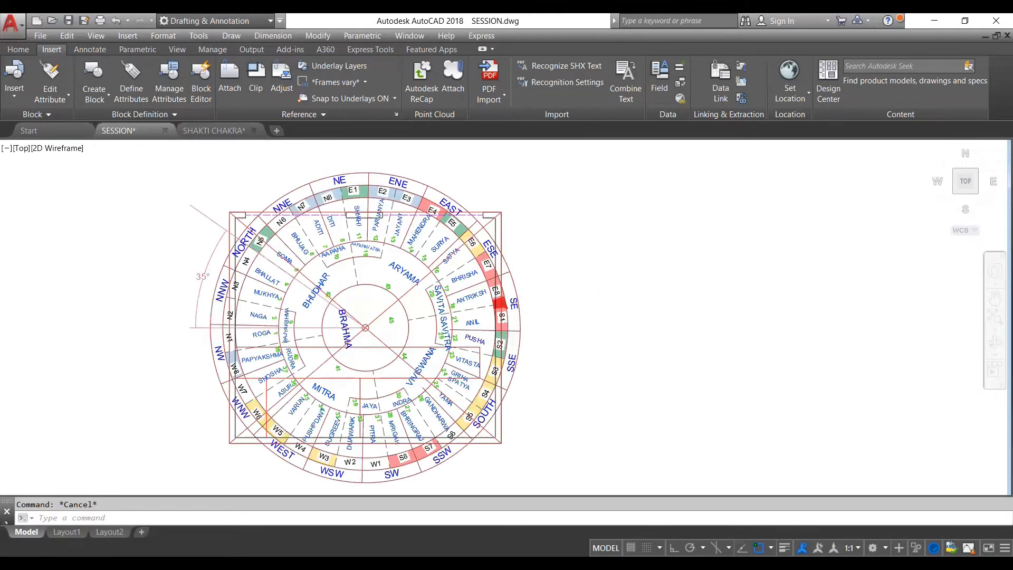
scroll(507, 203, up, 1)
scroll(507, 203, down, 3)
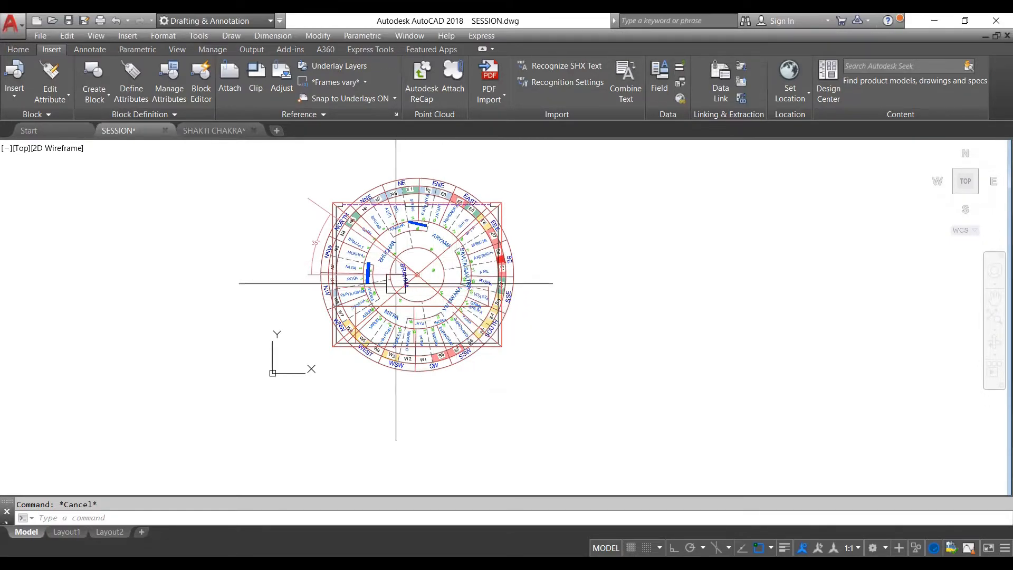
scroll(337, 273, down, 10)
scroll(362, 285, up, 7)
scroll(364, 302, down, 10)
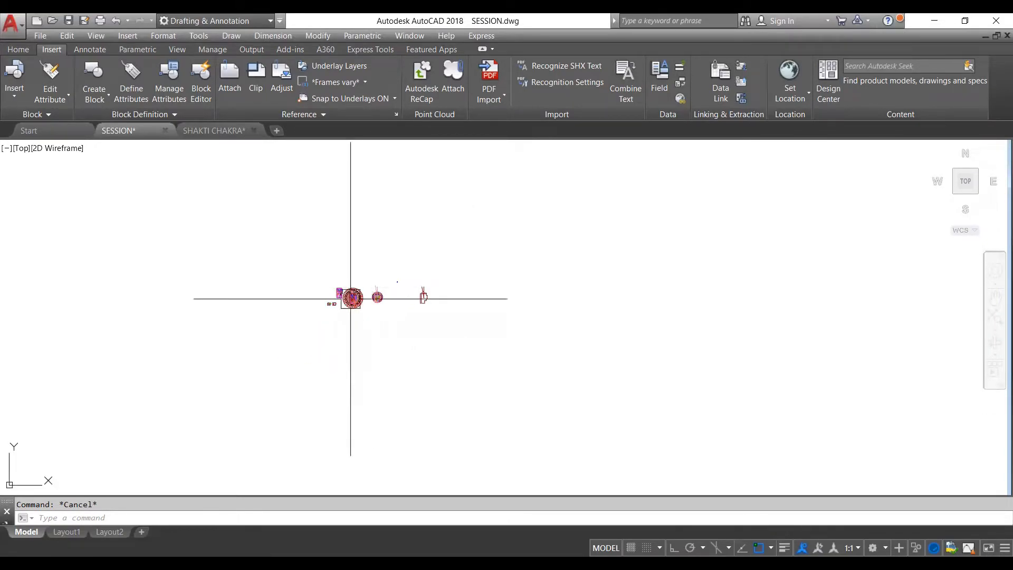
scroll(339, 346, down, 5)
scroll(375, 251, up, 5)
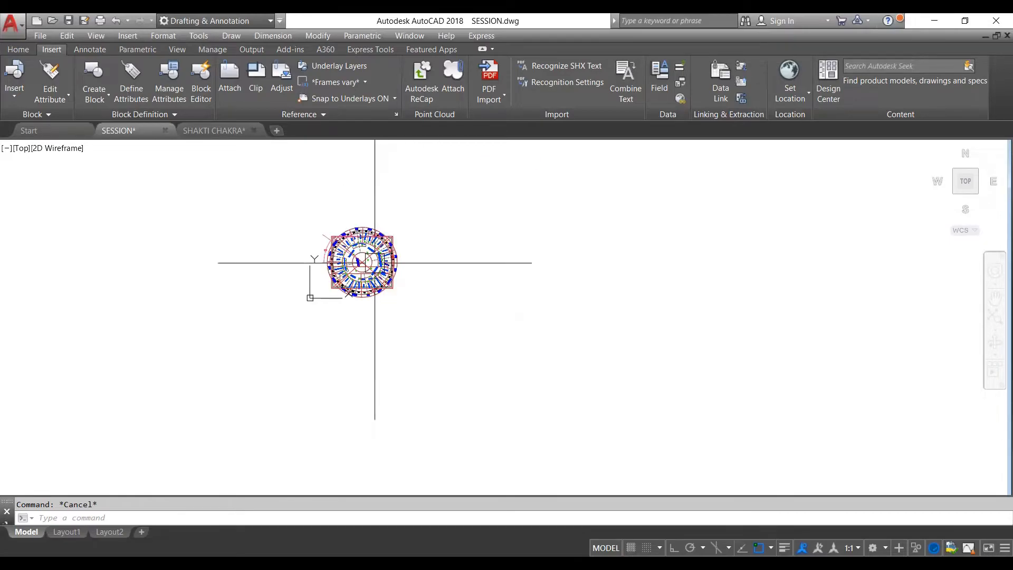
scroll(353, 277, up, 4)
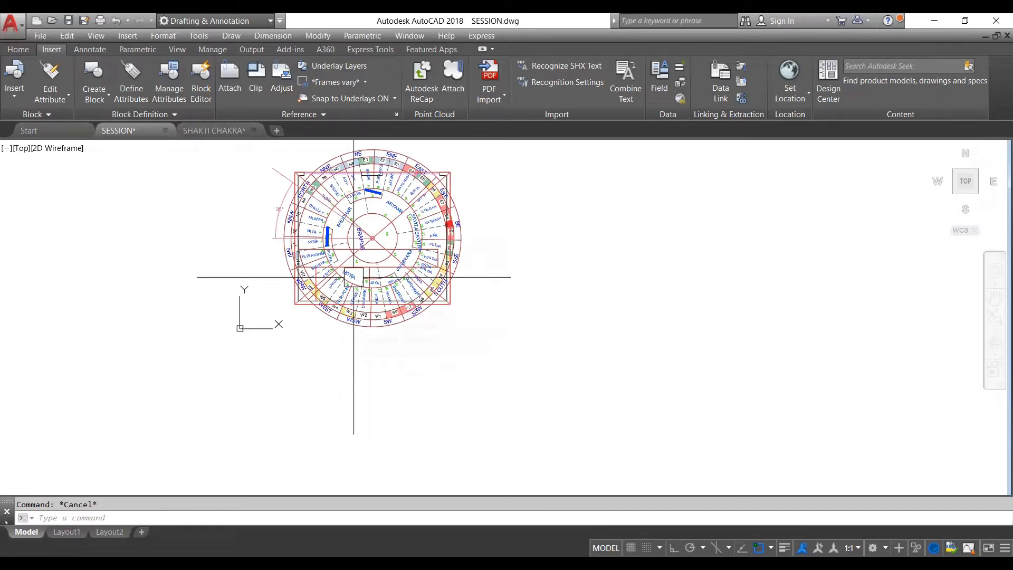
scroll(358, 294, down, 2)
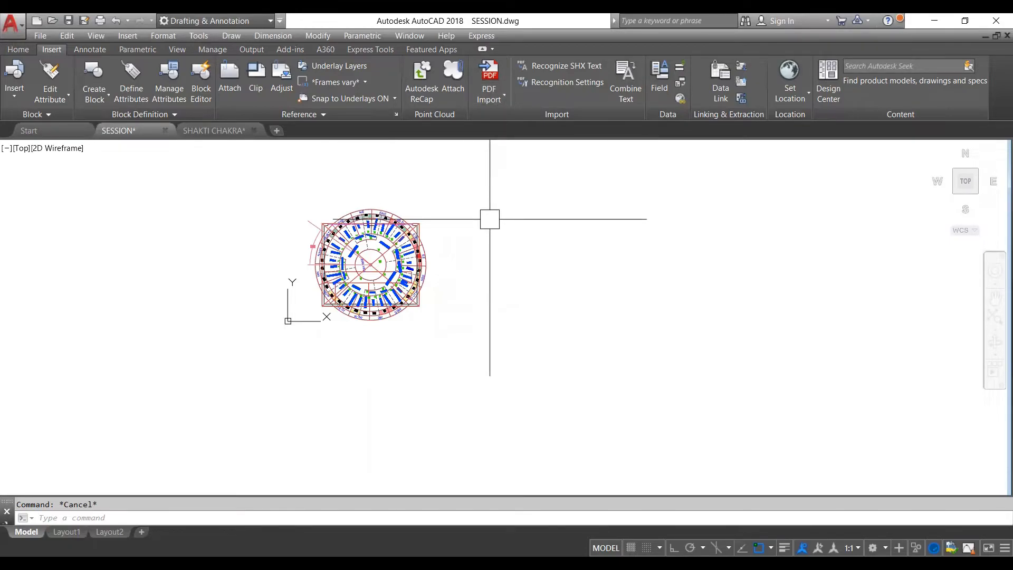
- Examine the chakra's directional zones against the walls and corners of the plan beneath it
scroll(398, 242, up, 4)
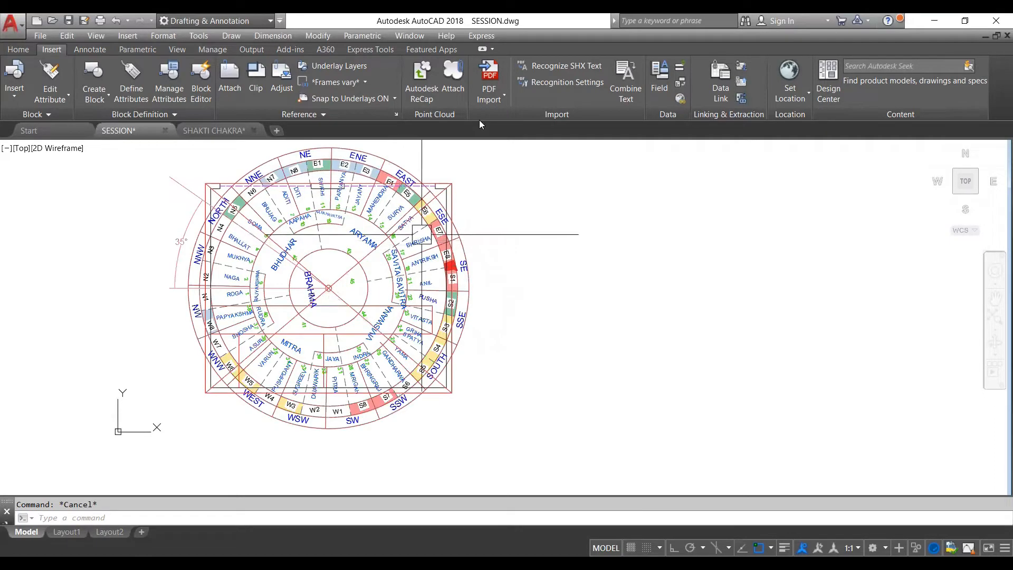
scroll(424, 233, down, 2)
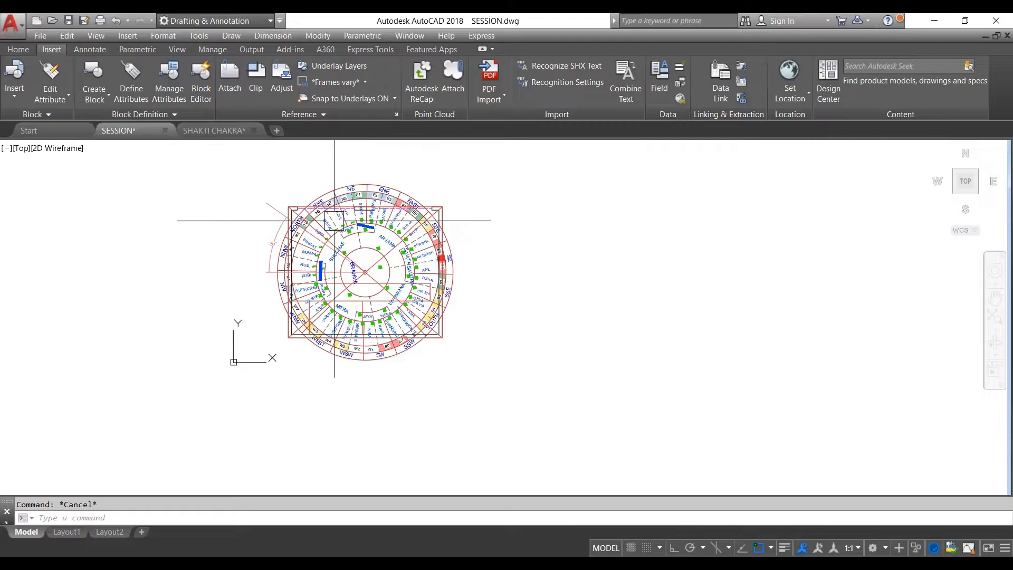
middle_drag(430, 207, 430, 206)
scroll(430, 206, up, 2)
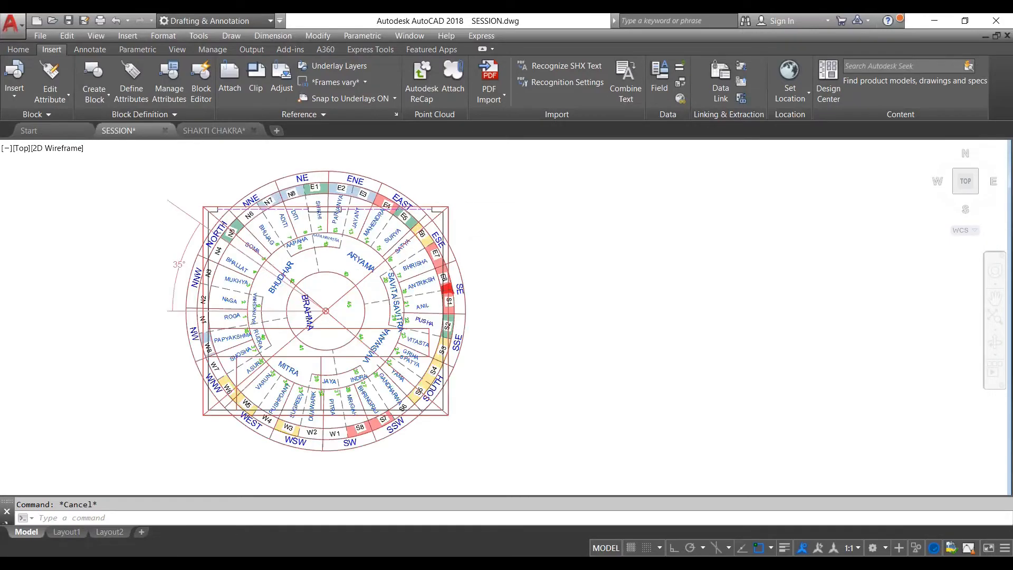
scroll(463, 199, up, 2)
scroll(459, 208, down, 2)
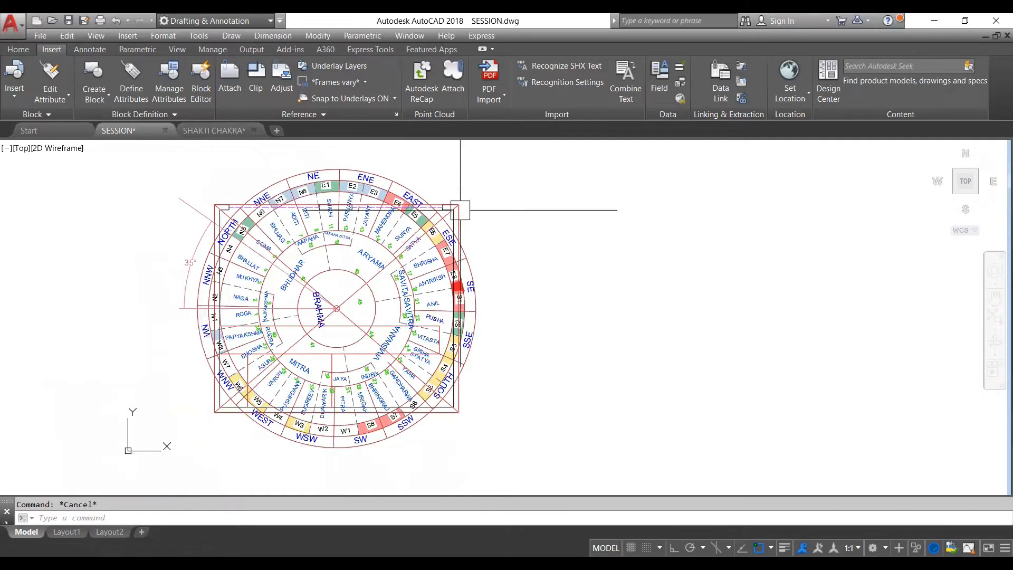
scroll(466, 216, down, 4)
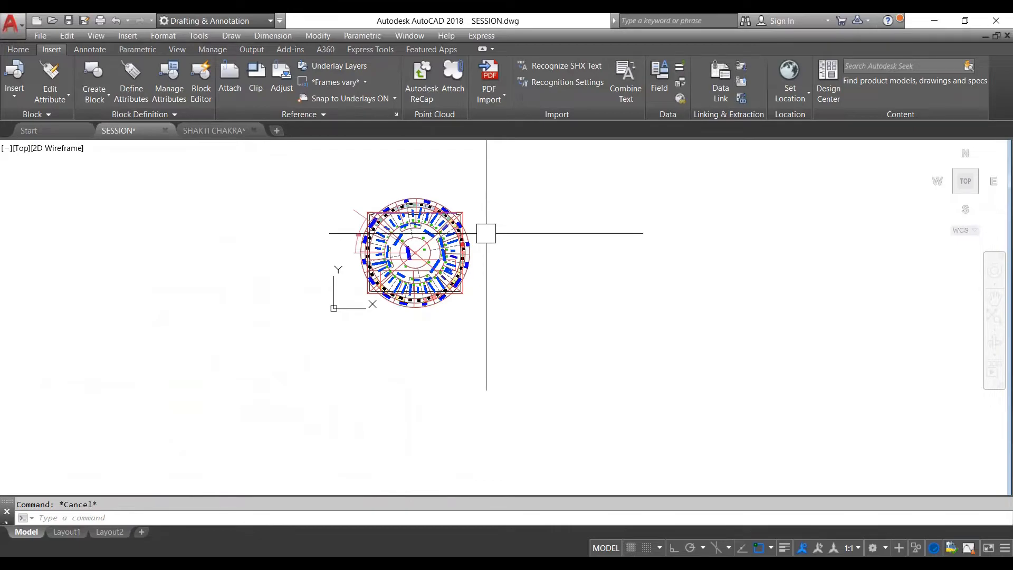
scroll(422, 215, up, 5)
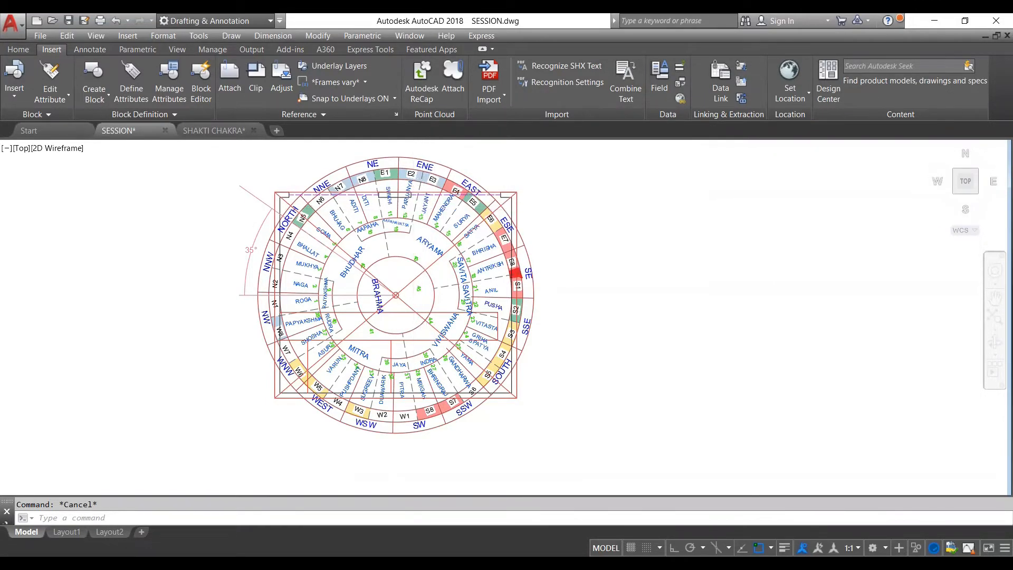
scroll(411, 227, down, 2)
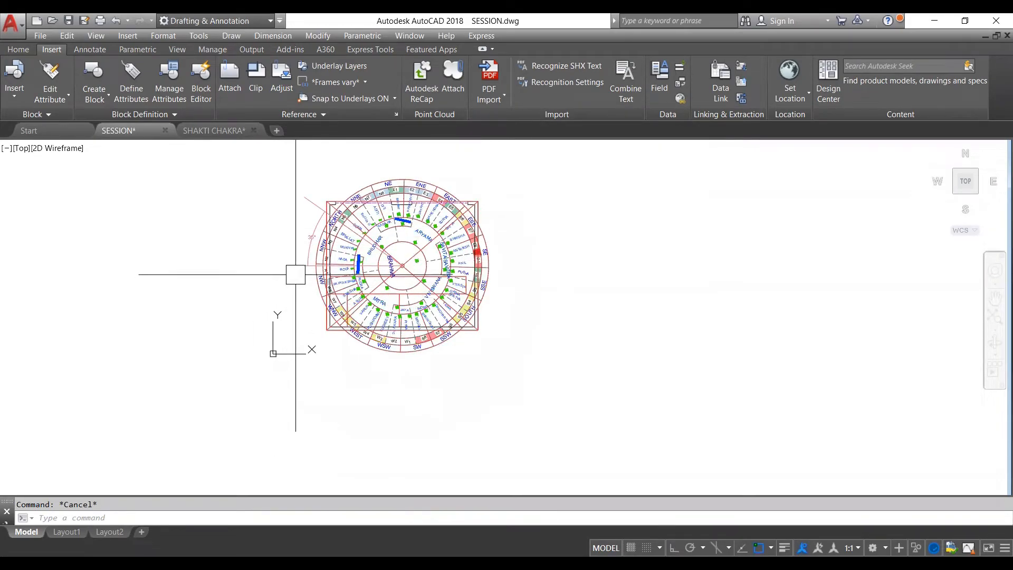
scroll(380, 238, down, 1)
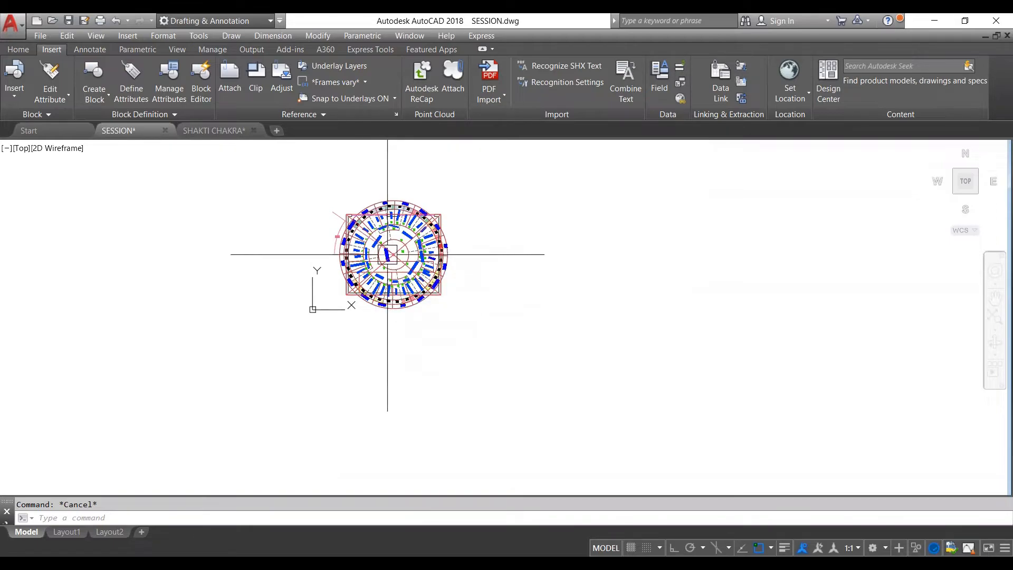
scroll(397, 263, up, 2)
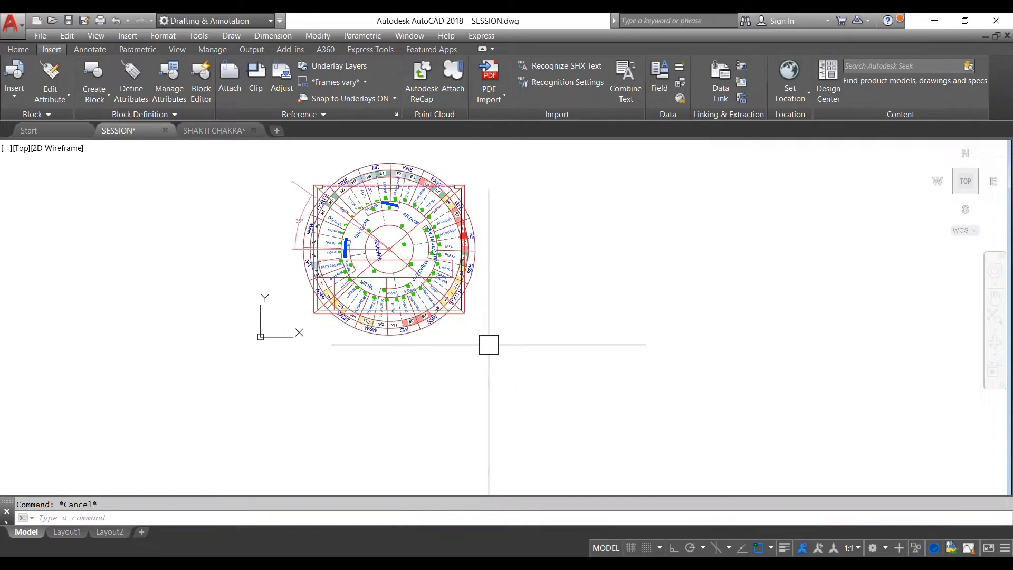
click(353, 175)
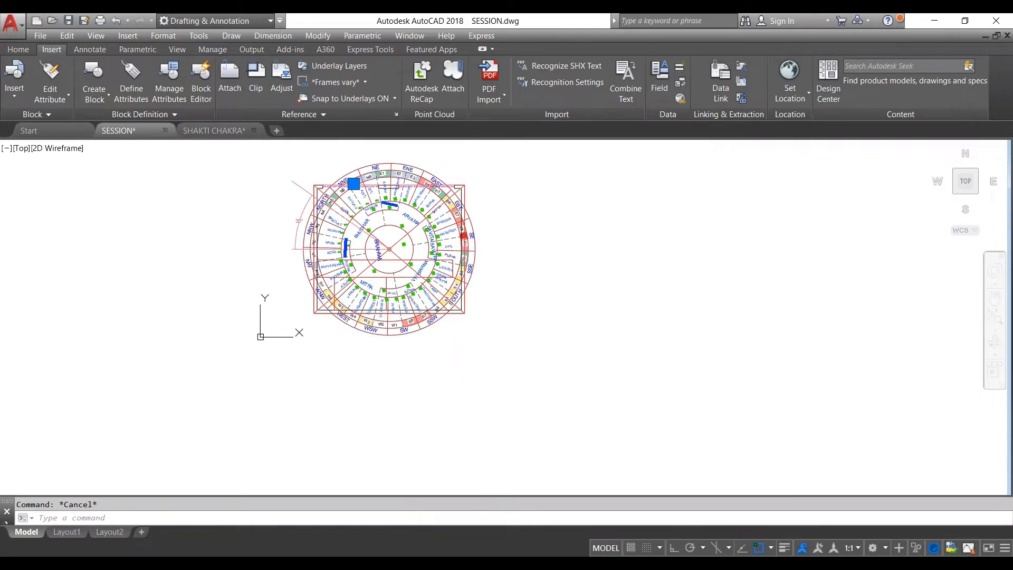
key(Escape)
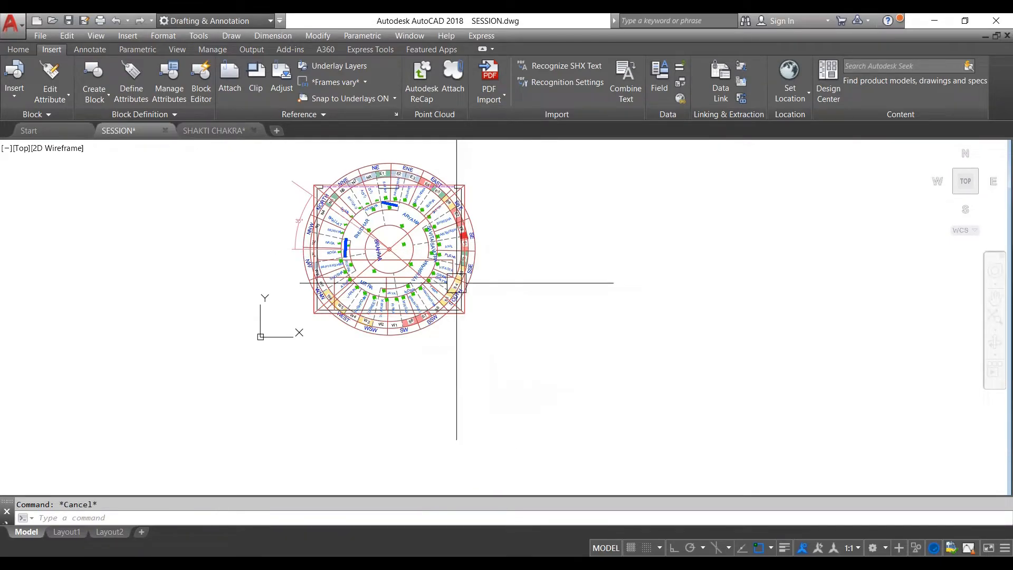
mouse_move(459, 268)
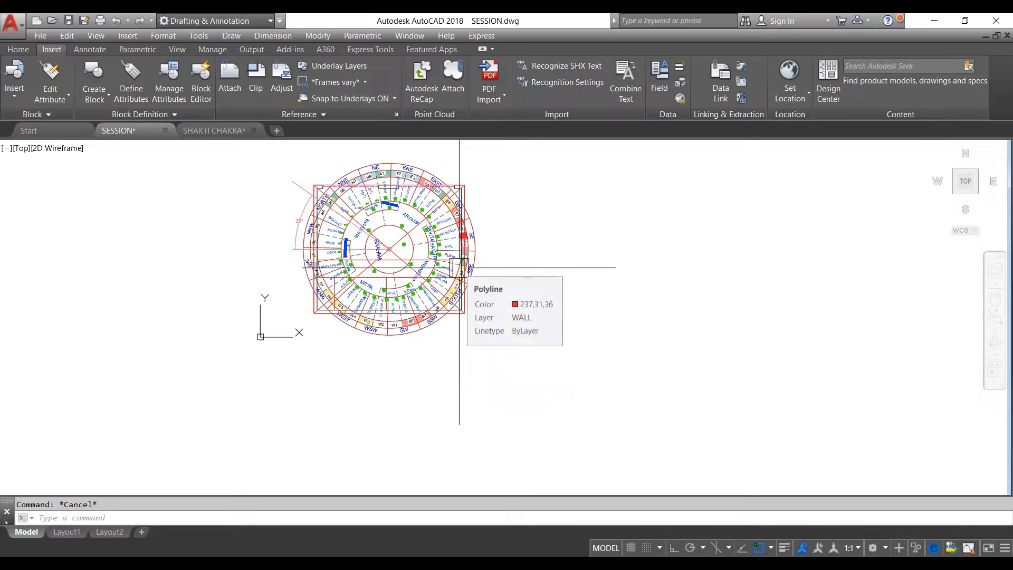
scroll(447, 225, up, 5)
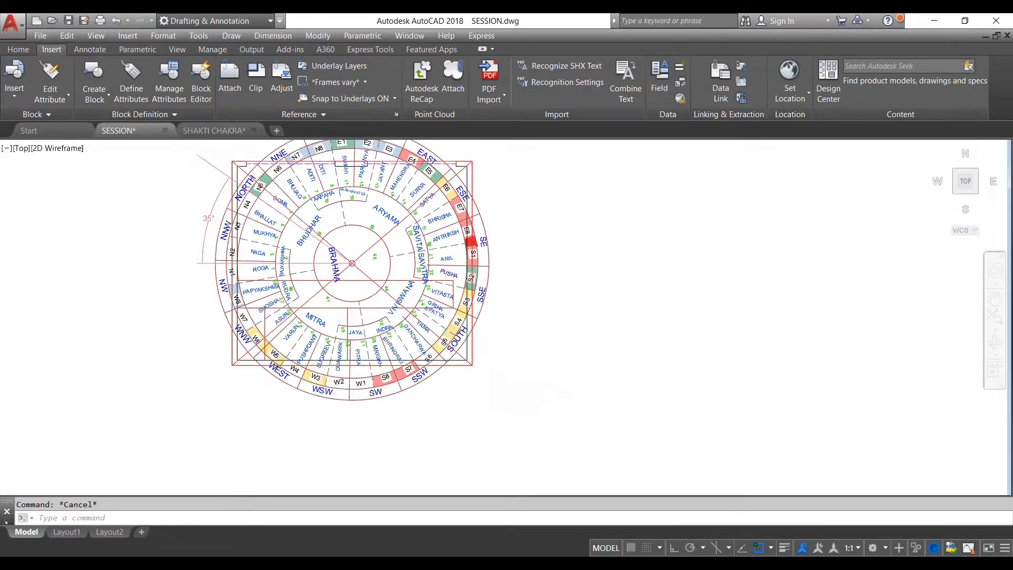
scroll(448, 225, down, 2)
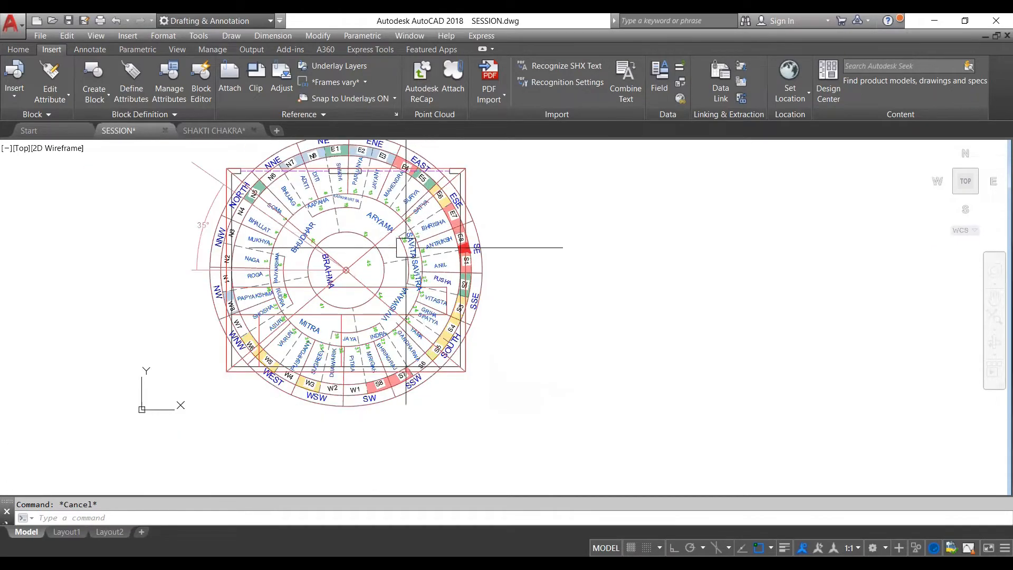
scroll(406, 247, down, 5)
scroll(434, 218, up, 5)
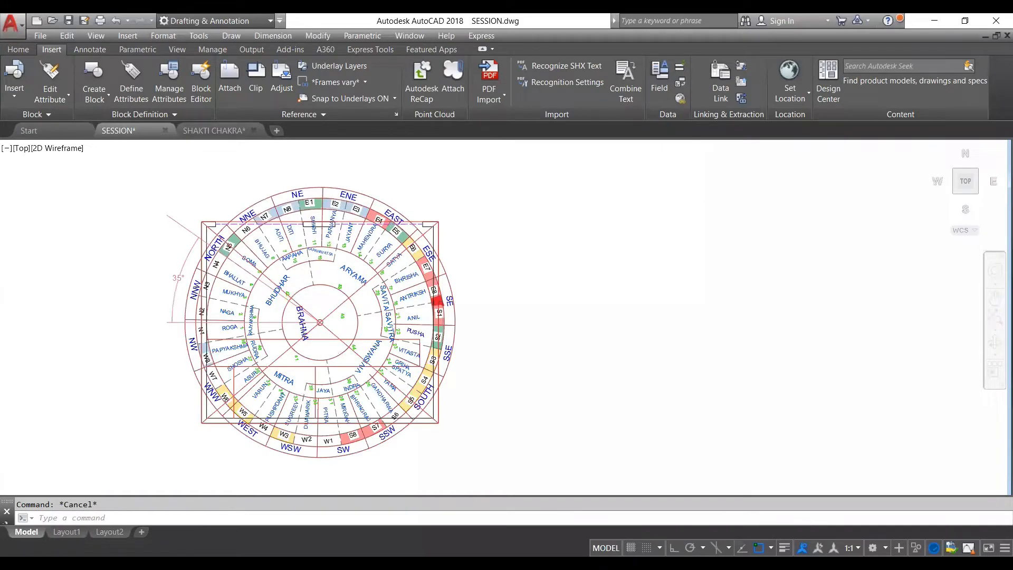
scroll(443, 218, up, 2)
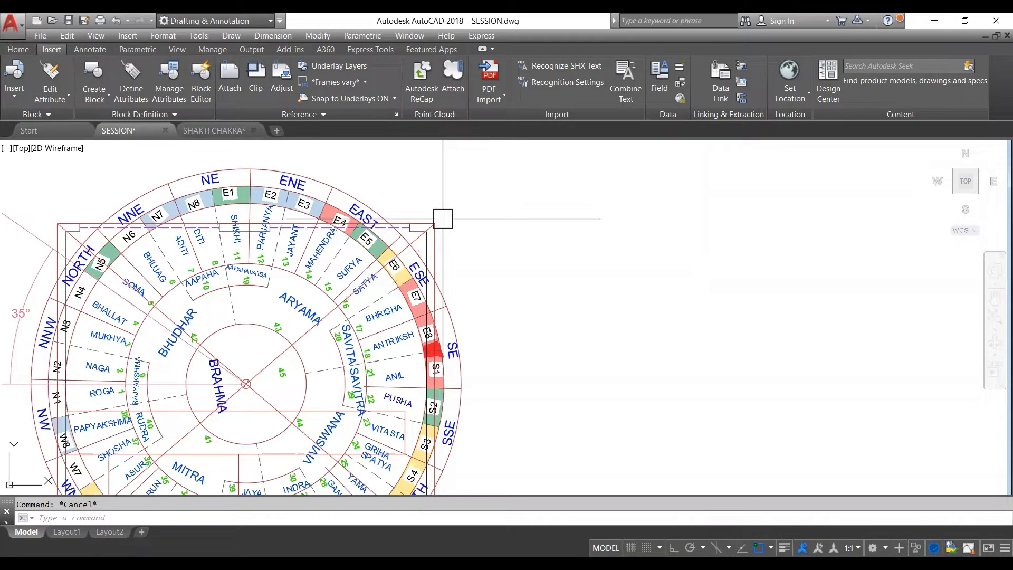
scroll(442, 218, down, 4)
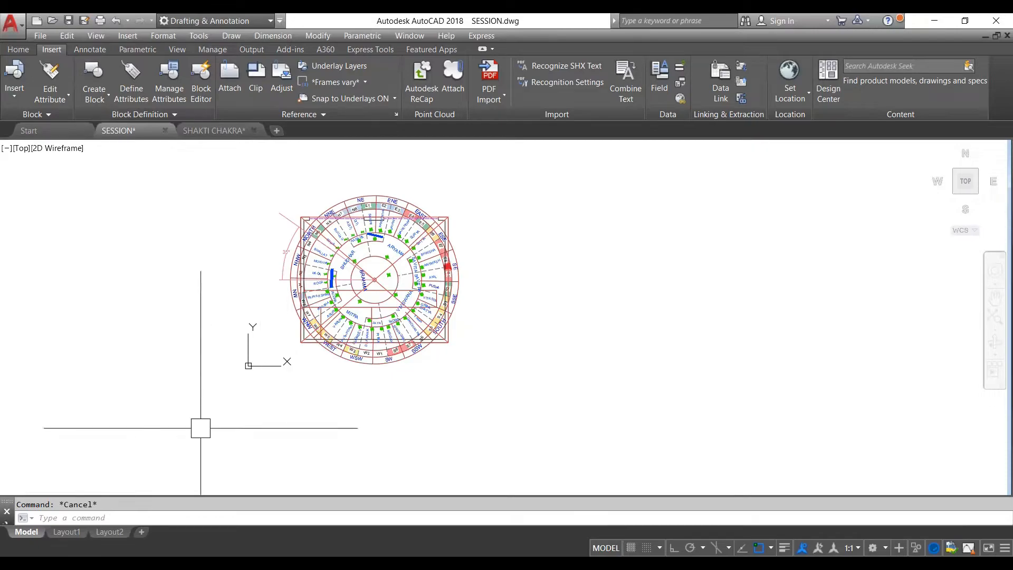
- View the sheet on Layout1 and return to model space
scroll(330, 285, down, 2)
click(75, 532)
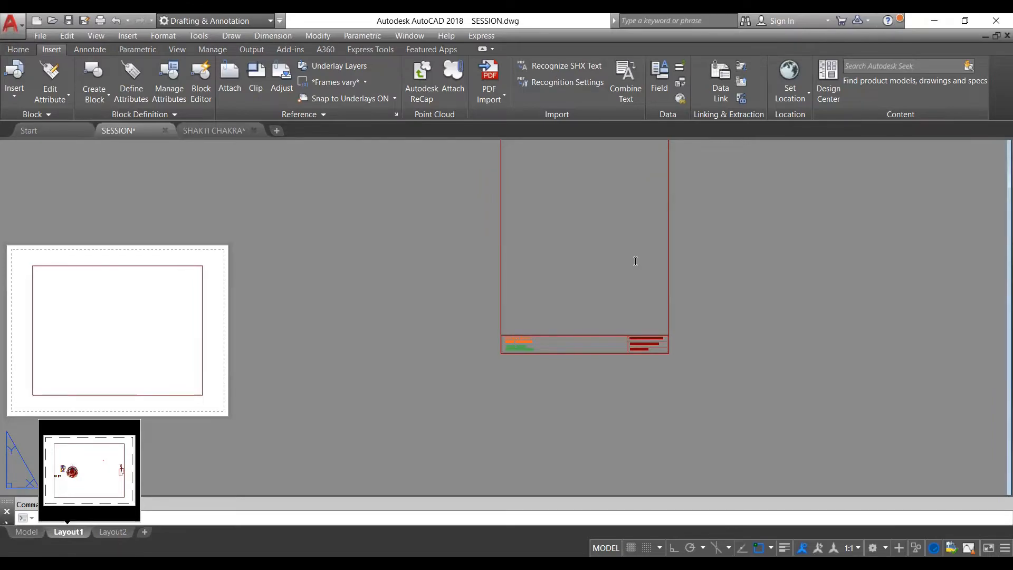
click(26, 534)
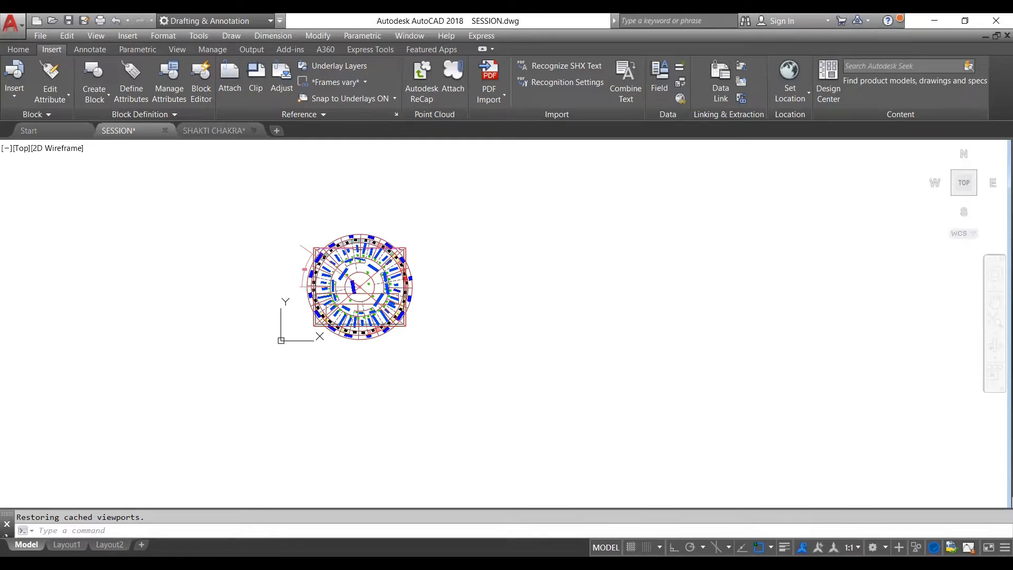
- Switch to Layout1 and look over its sheet and the existing title-block frame beside it
click(66, 545)
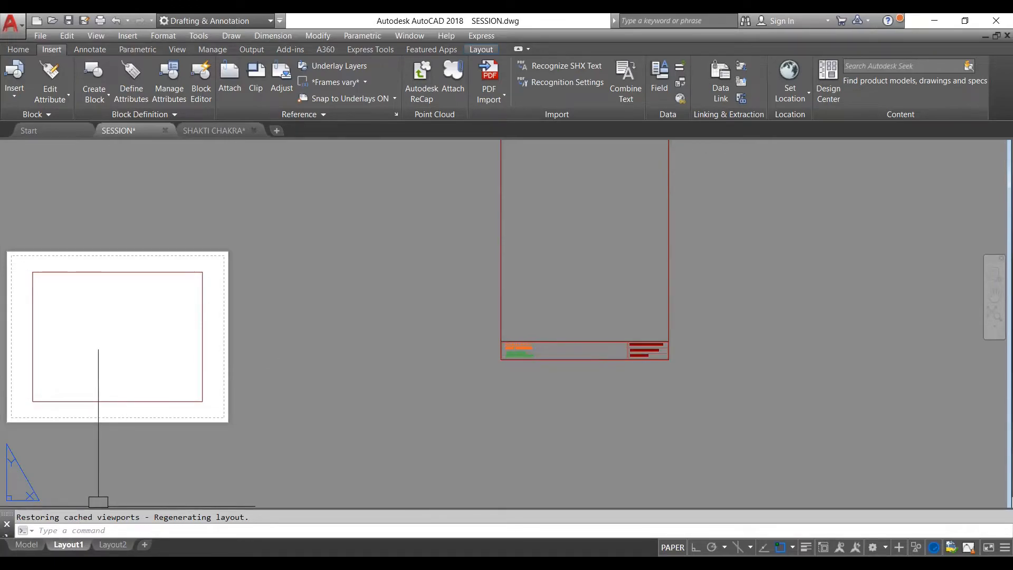
scroll(459, 312, down, 4)
scroll(548, 287, up, 4)
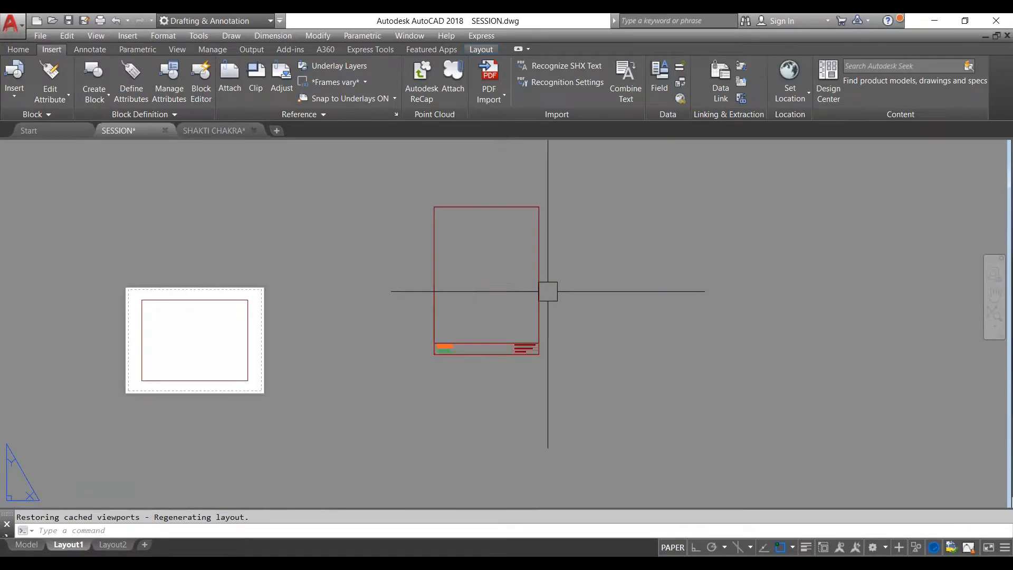
scroll(474, 300, down, 2)
scroll(474, 301, down, 2)
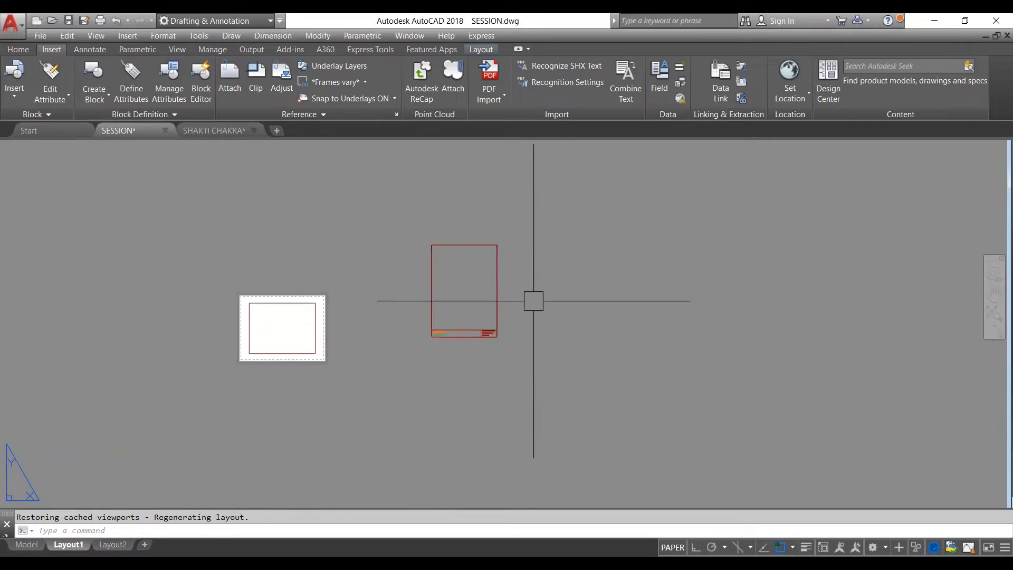
middle_drag(538, 300, 500, 302)
key(Escape)
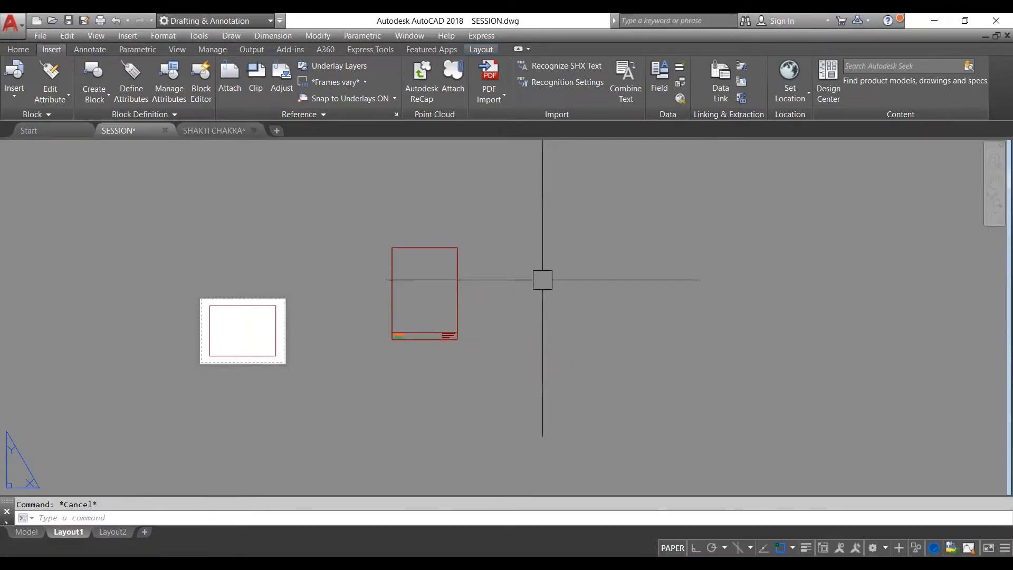
- Draw an 8.3" by 11.7" rectangle in the empty area beside the existing title-block frame using the Dimensions option
text(RE)
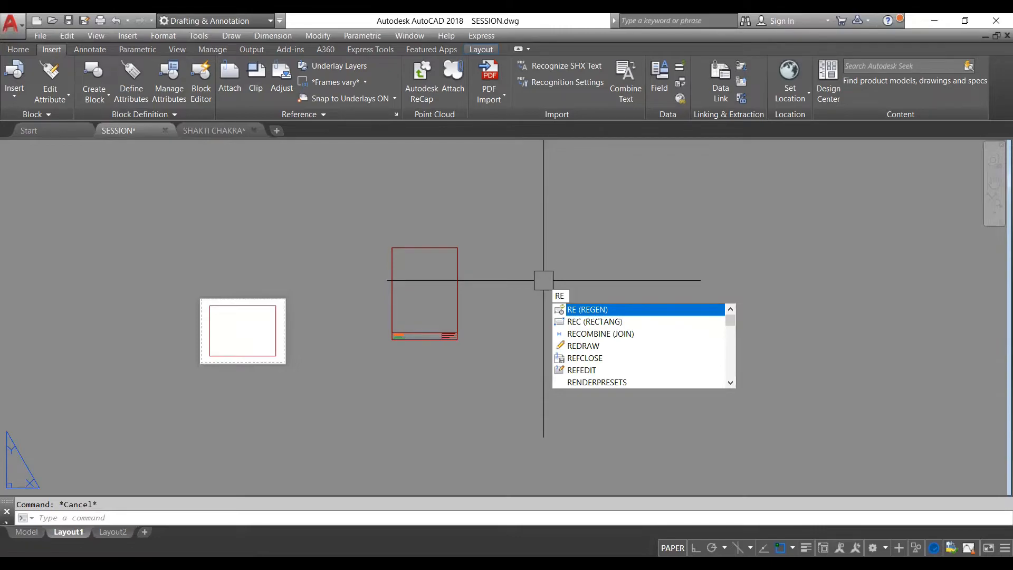
text(C)
key(Return)
click(587, 234)
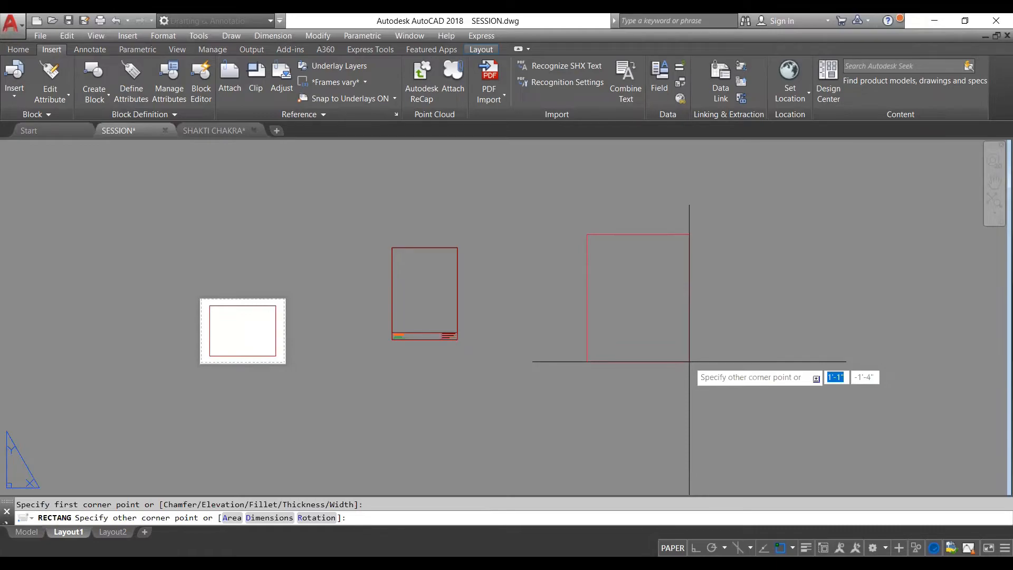
text(d)
key(Return)
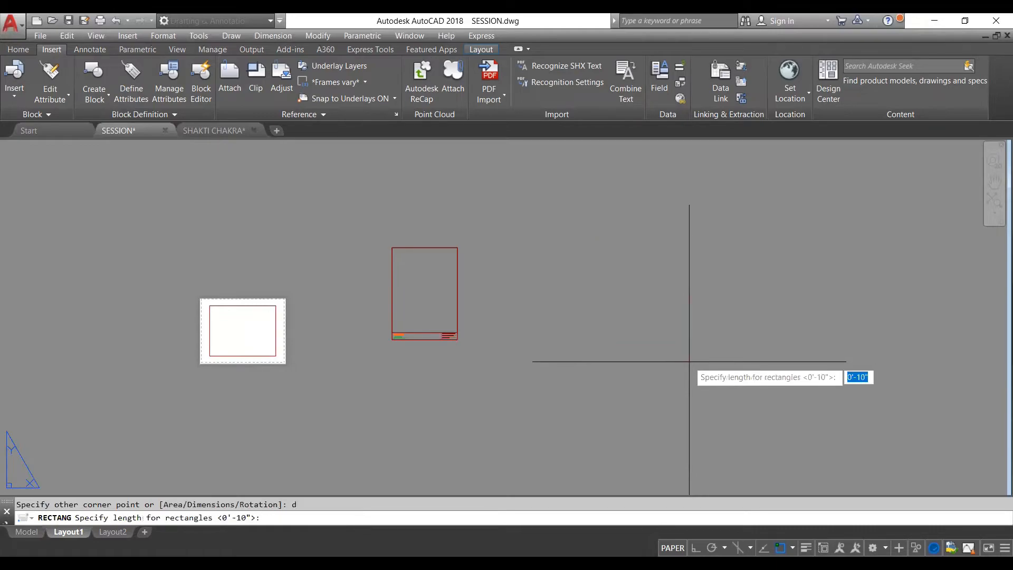
text(8.3")
key(Return)
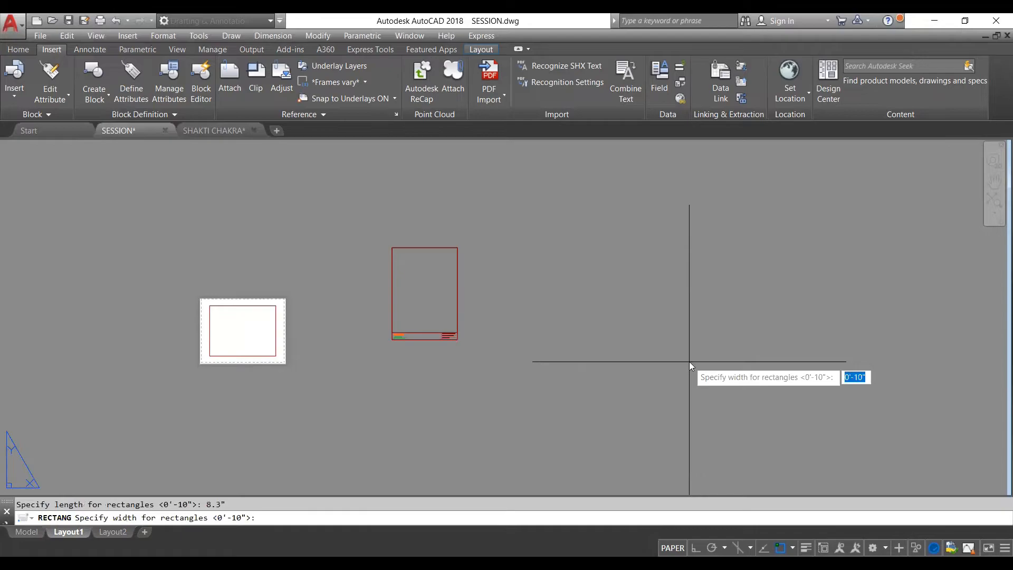
text(11.7)
key(Return)
scroll(689, 361, up, 2)
key(Escape)
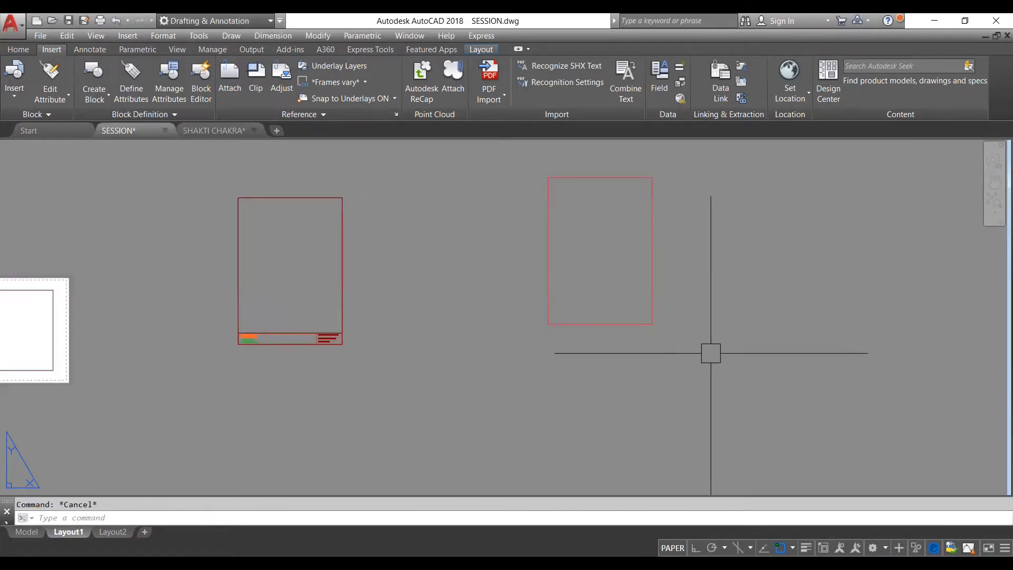
- Examine the new rectangle and compare it with the existing frame and its consultant, client, title and date entries
click(660, 285)
key(Escape)
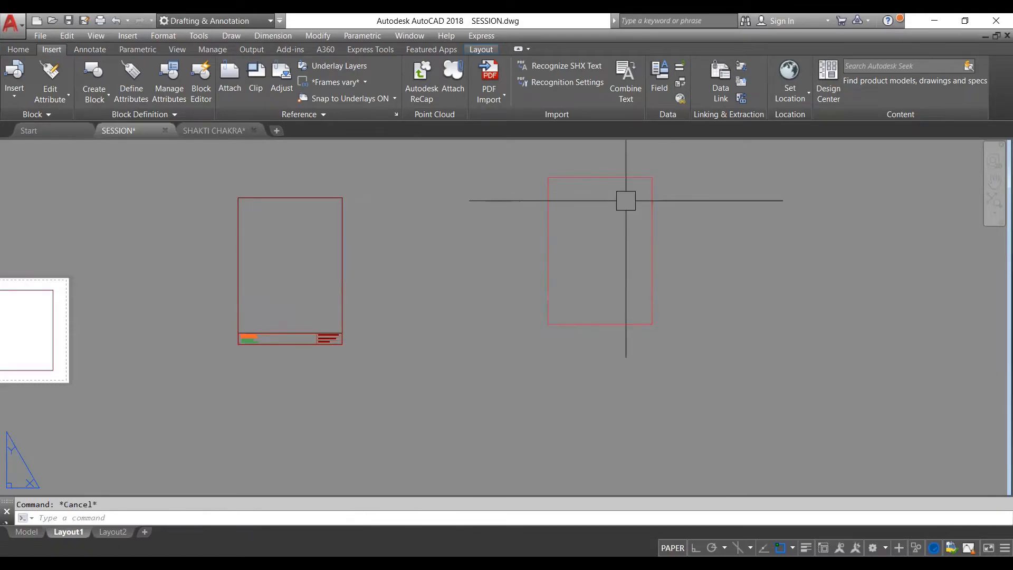
scroll(632, 188, up, 4)
scroll(580, 182, down, 4)
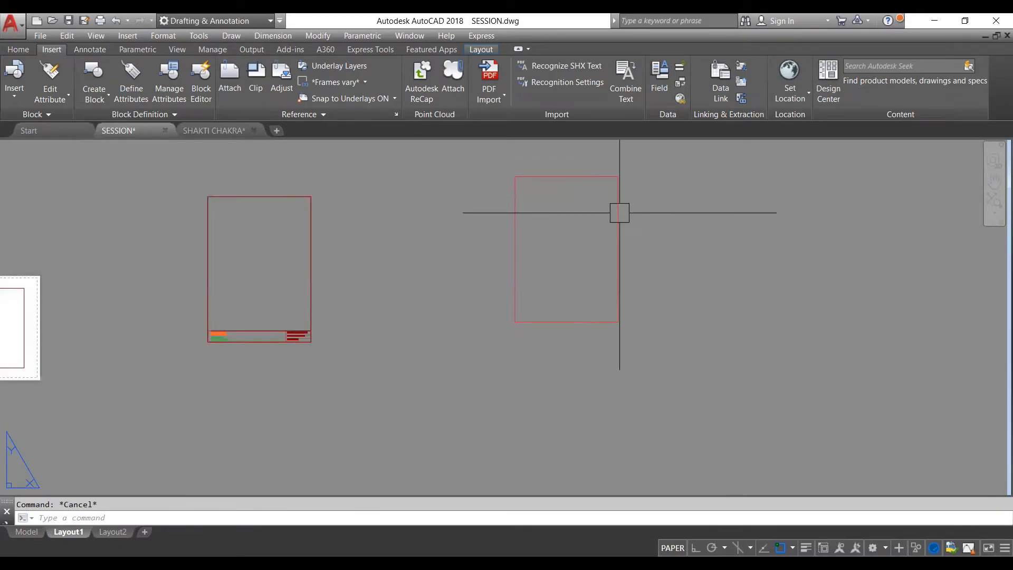
click(618, 213)
key(Escape)
scroll(616, 227, up, 4)
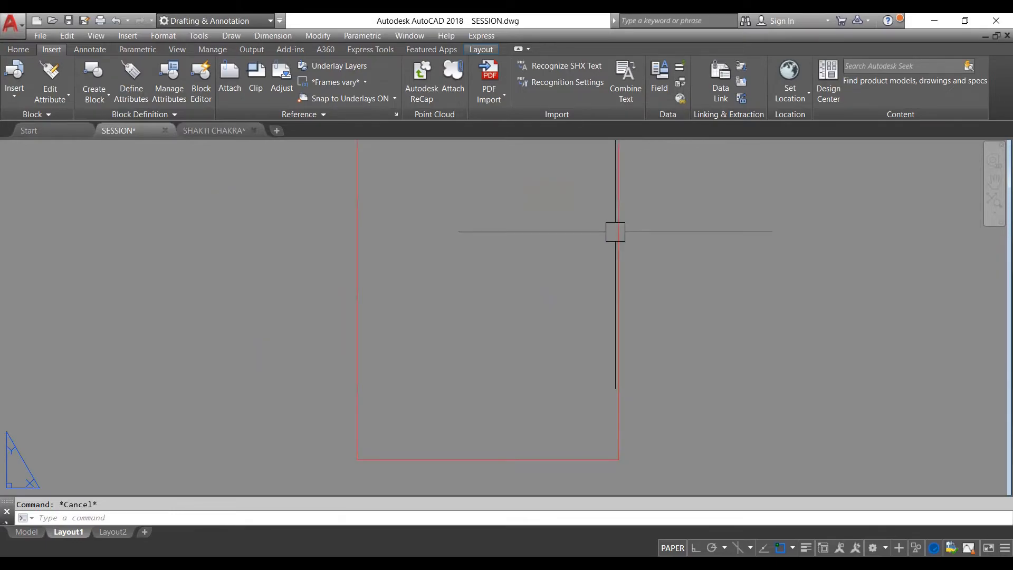
scroll(596, 209, down, 2)
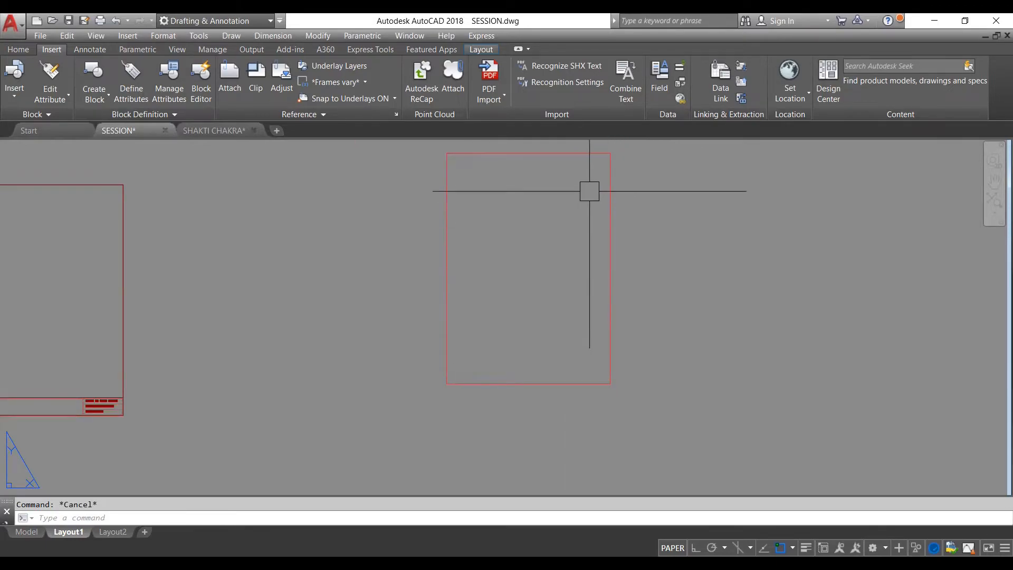
scroll(575, 341, down, 2)
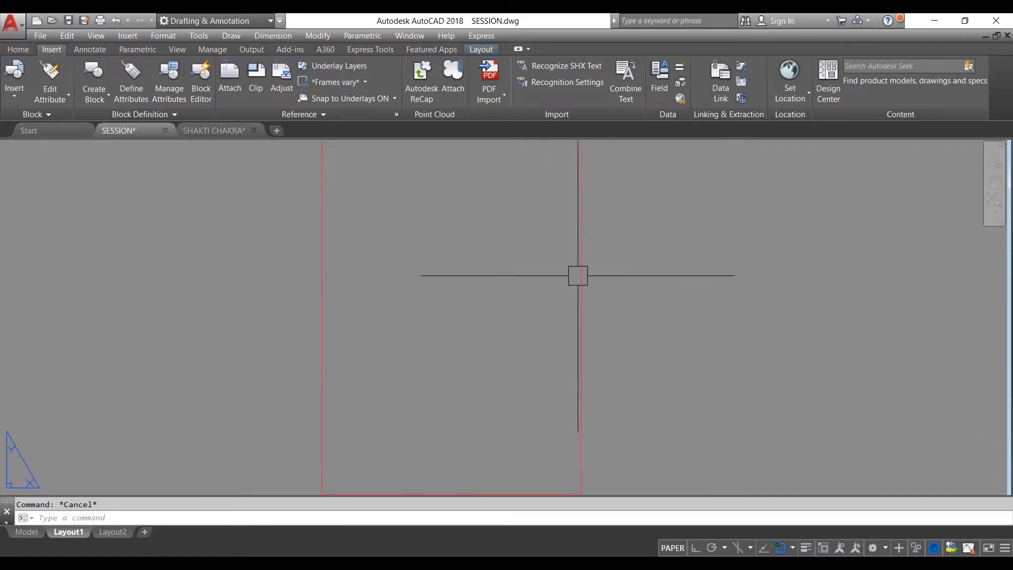
scroll(575, 295, down, 4)
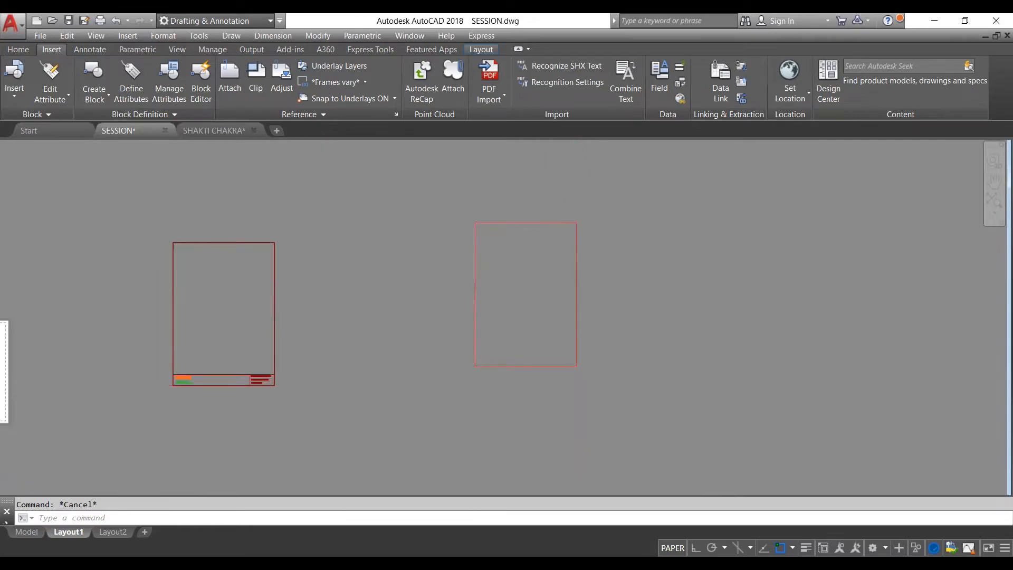
scroll(182, 377, up, 8)
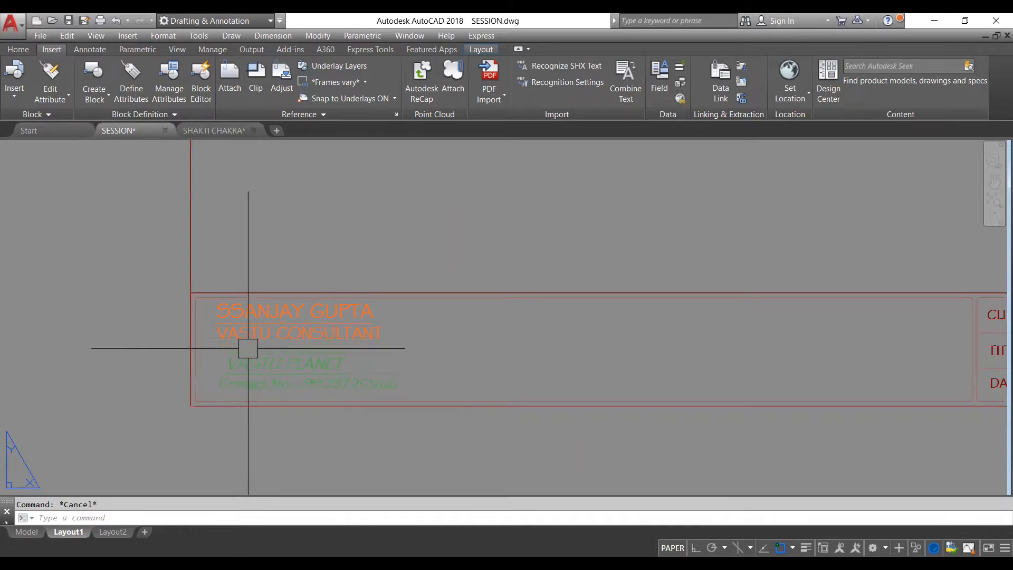
scroll(230, 339, down, 4)
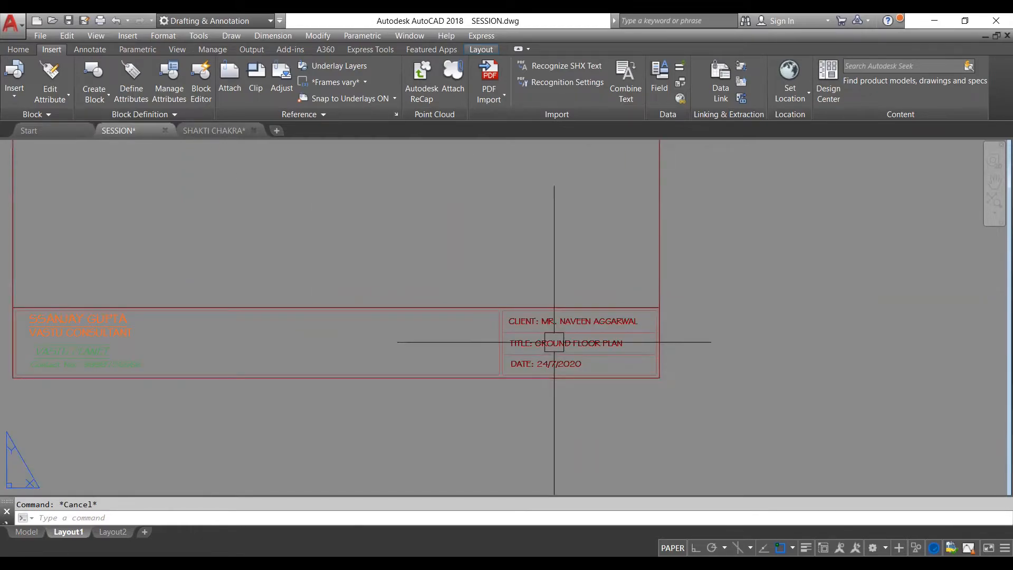
scroll(459, 336, down, 4)
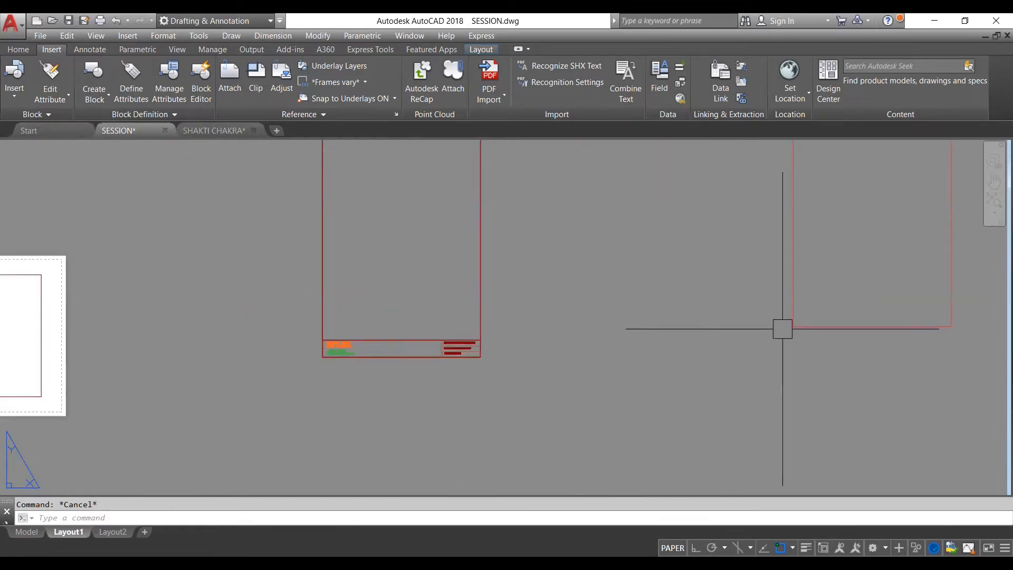
scroll(602, 349, down, 3)
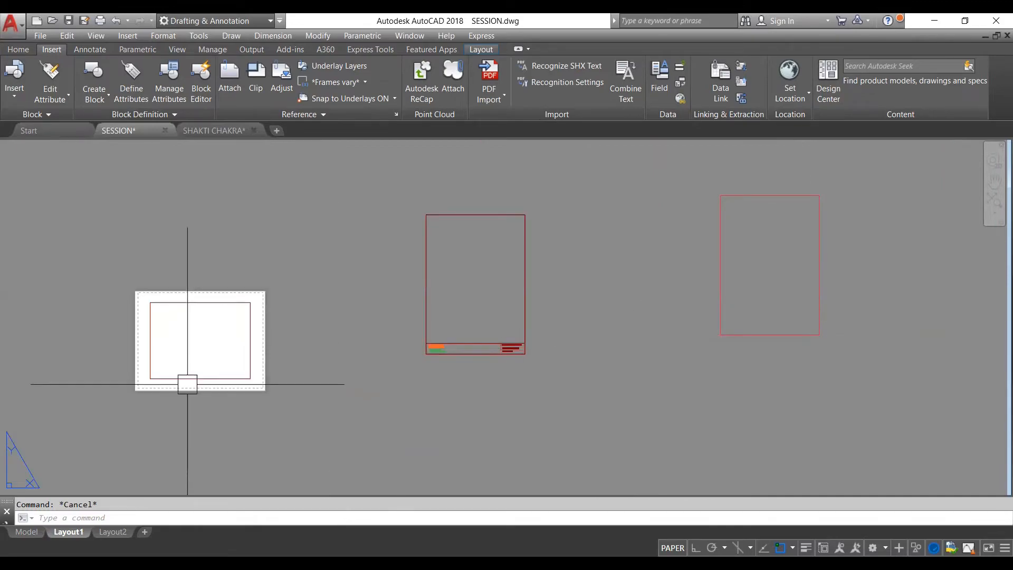
- Draw a horizontal line across the new rectangle near its lower edge with ortho mode on, and trim the overhanging ends
scroll(895, 290, up, 4)
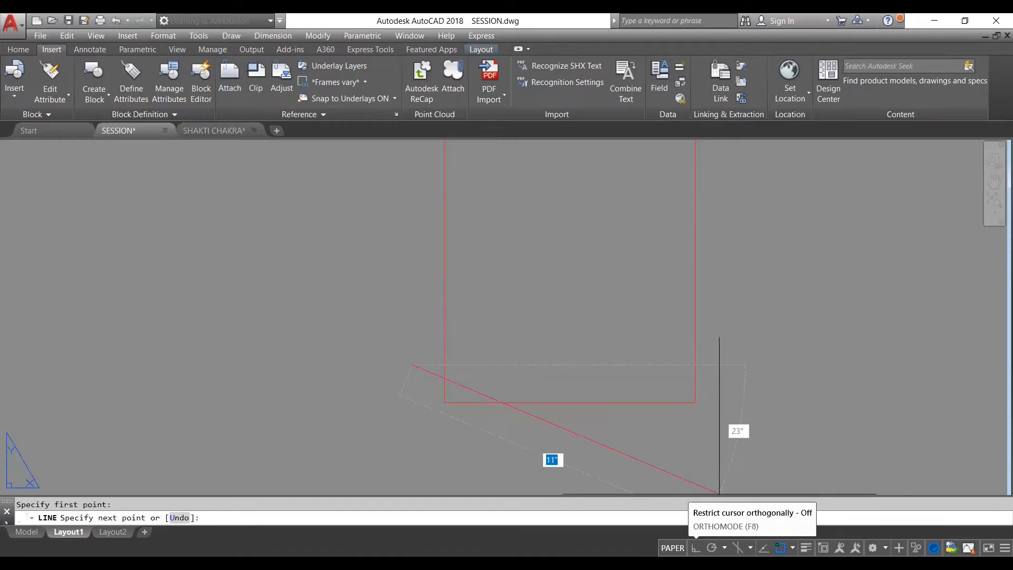
click(695, 548)
key(Escape)
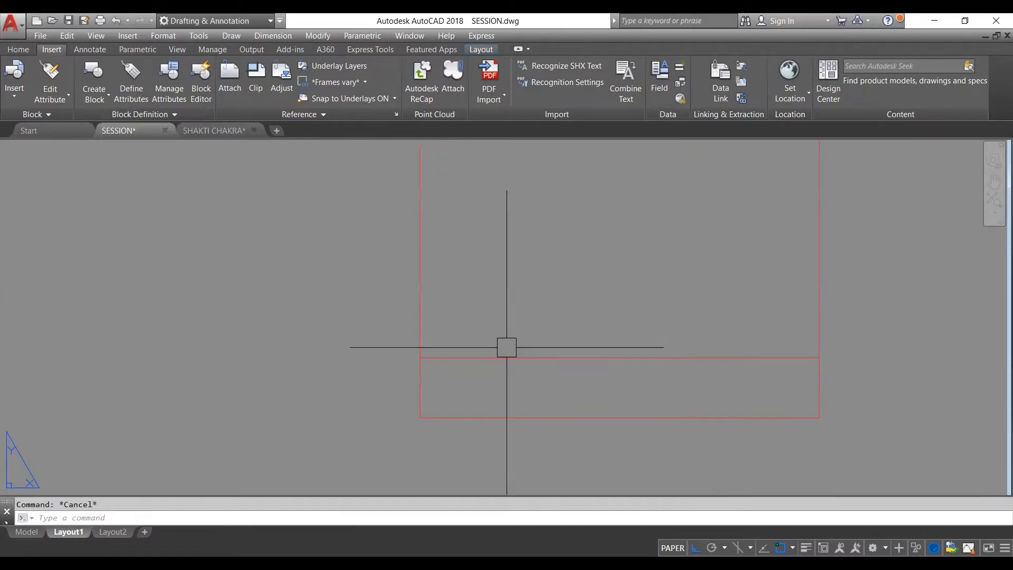
scroll(505, 317, down, 2)
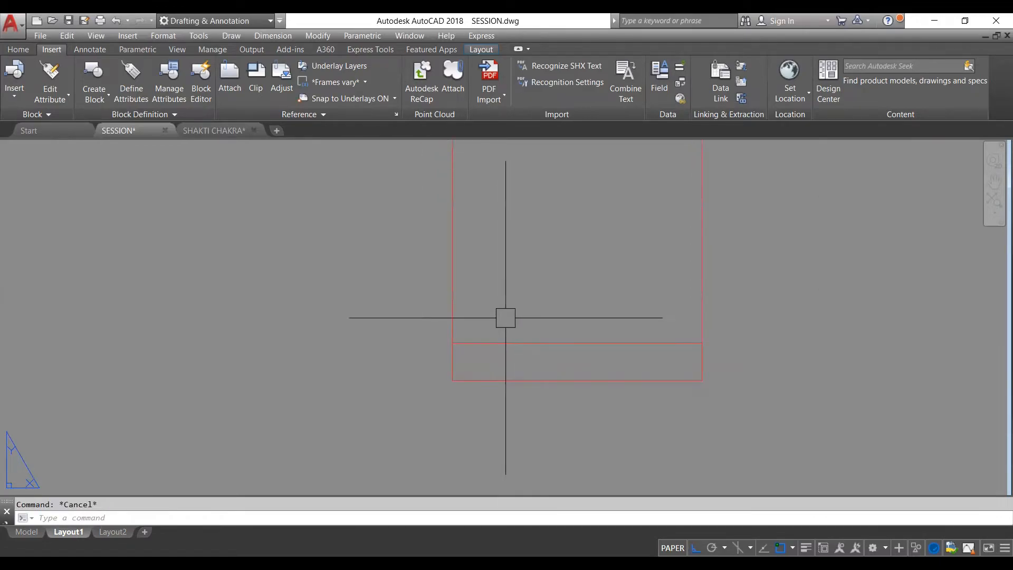
- Add multiline text inside the new frame's lower strip, with "XYZ" and "CONSULTANCY" on separate lines
click(26, 49)
click(17, 98)
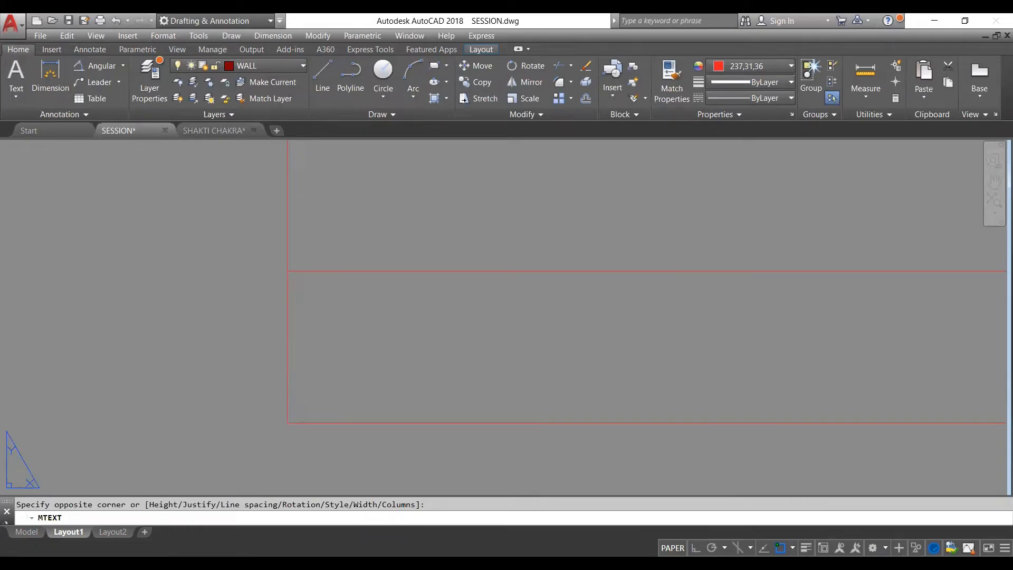
click(325, 366)
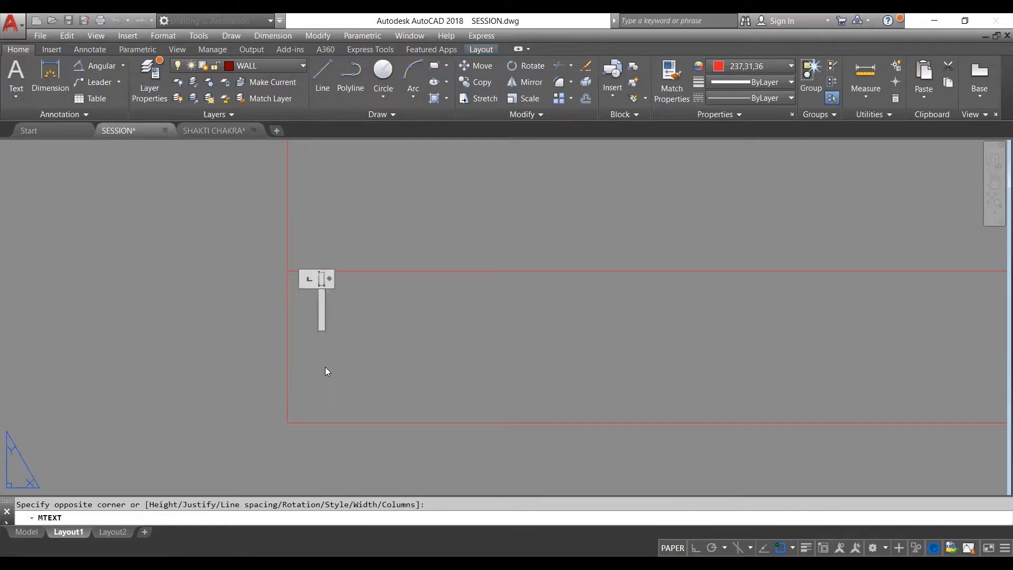
text(XYS)
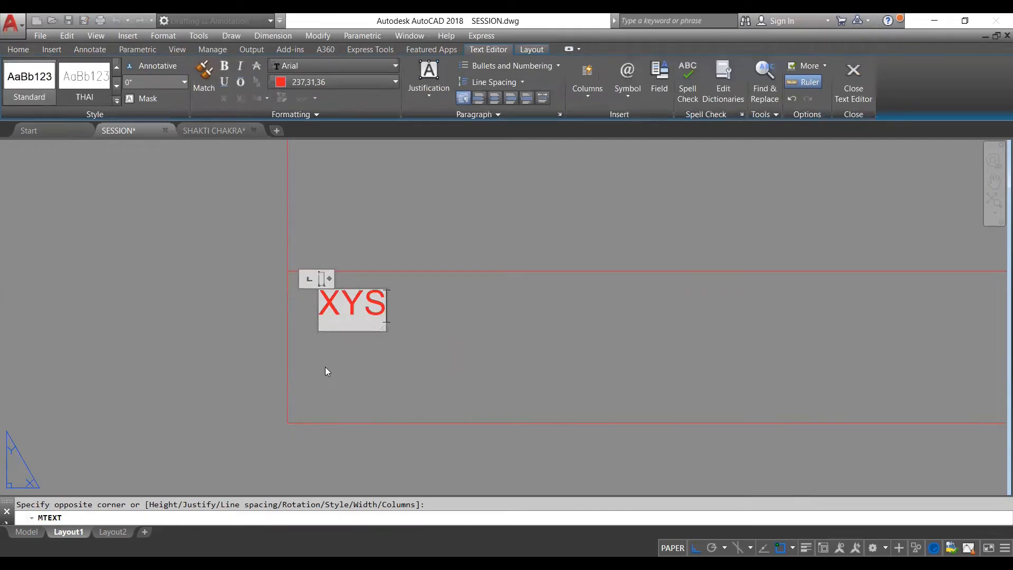
key(BackSpace)
text(Z)
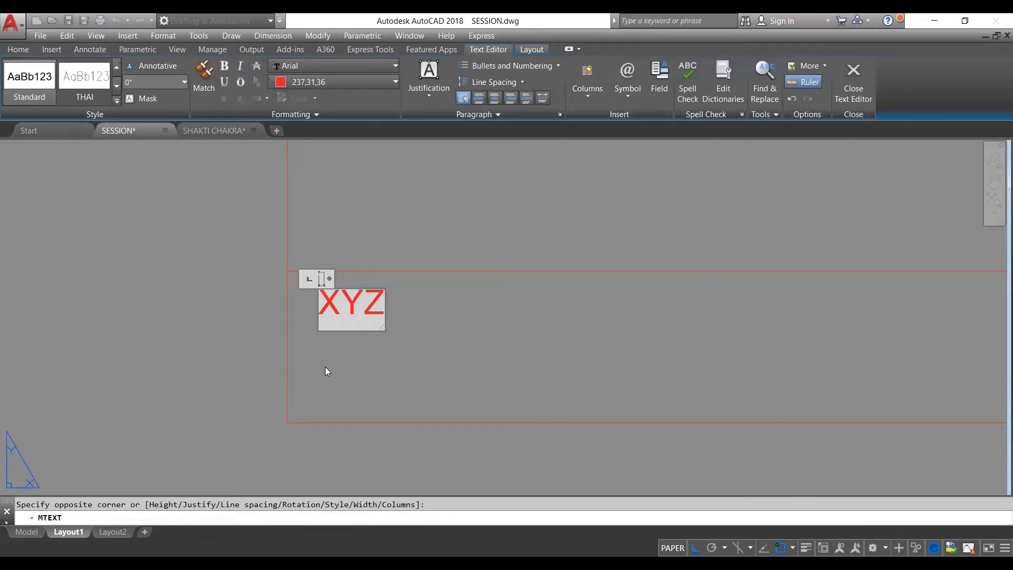
key(Return)
text(CONSY)
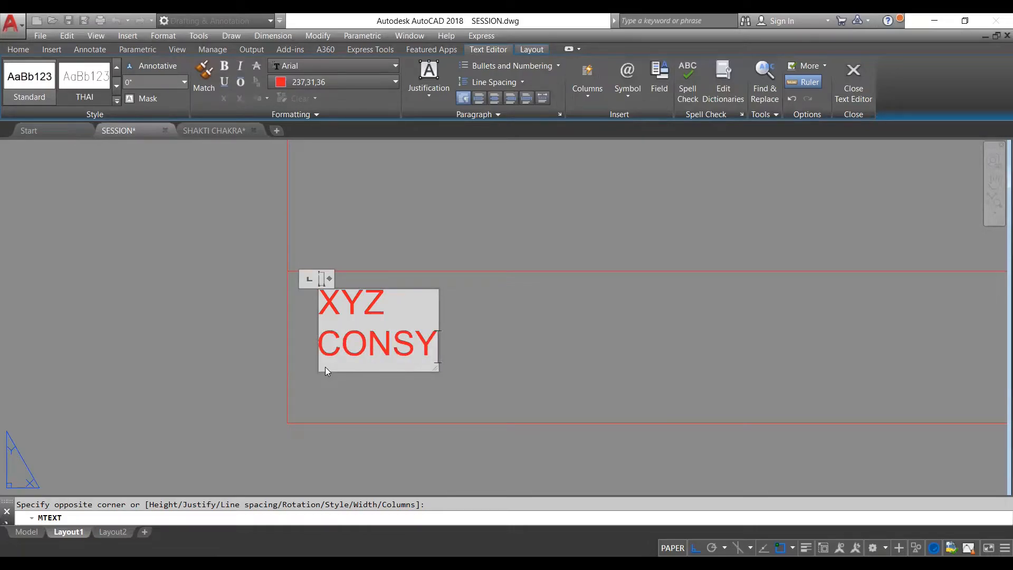
key(BackSpace)
text(ULTA)
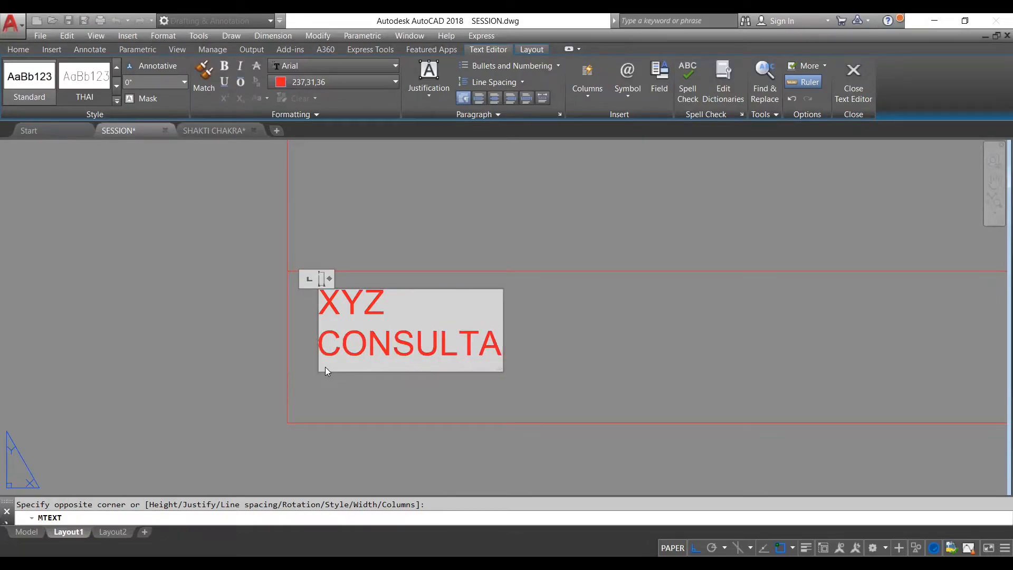
text(NCY)
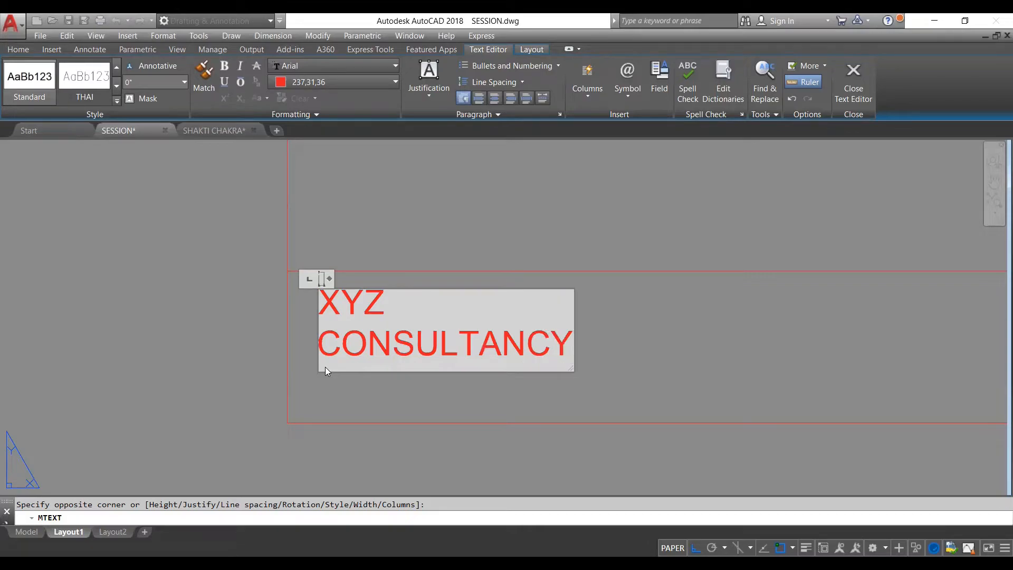
- Widen the text box so that "XYZ CONSULTANCY" fits on one line, and finish the text
key(ctrl+a)
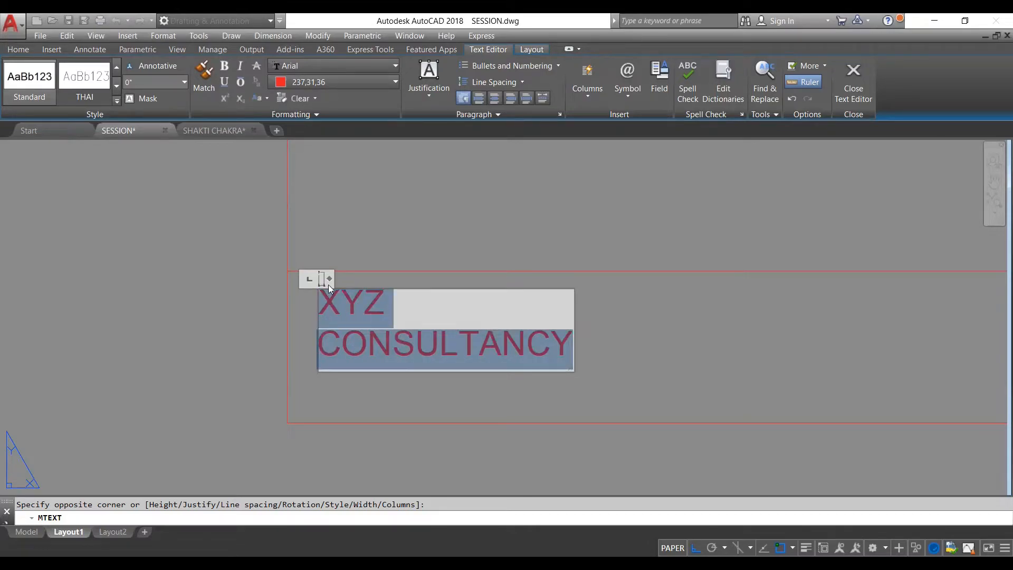
drag(330, 281, 823, 242)
click(581, 354)
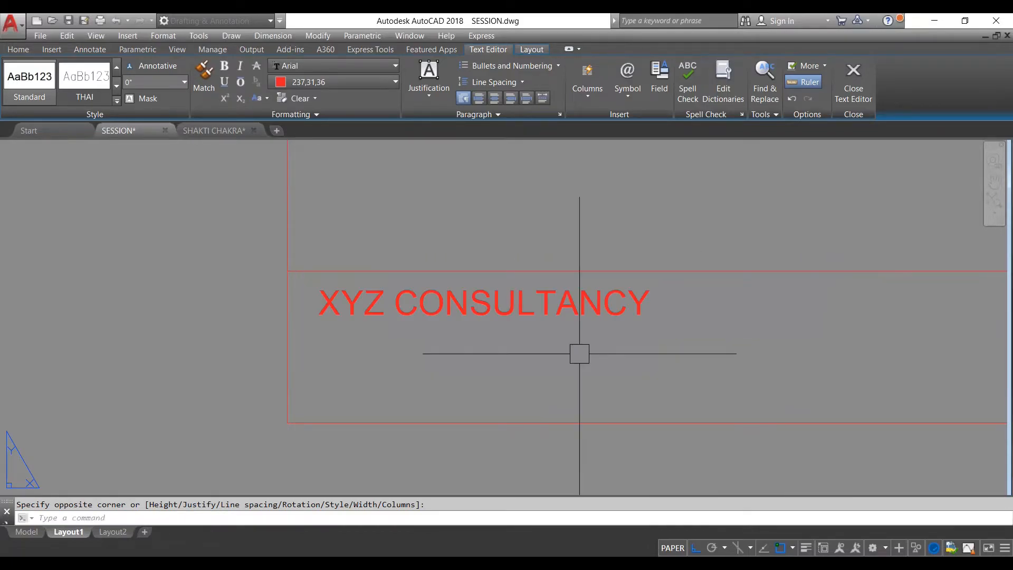
- Reopen the "XYZ CONSULTANCY" text for editing and set the height of all its characters to 1"
click(473, 308)
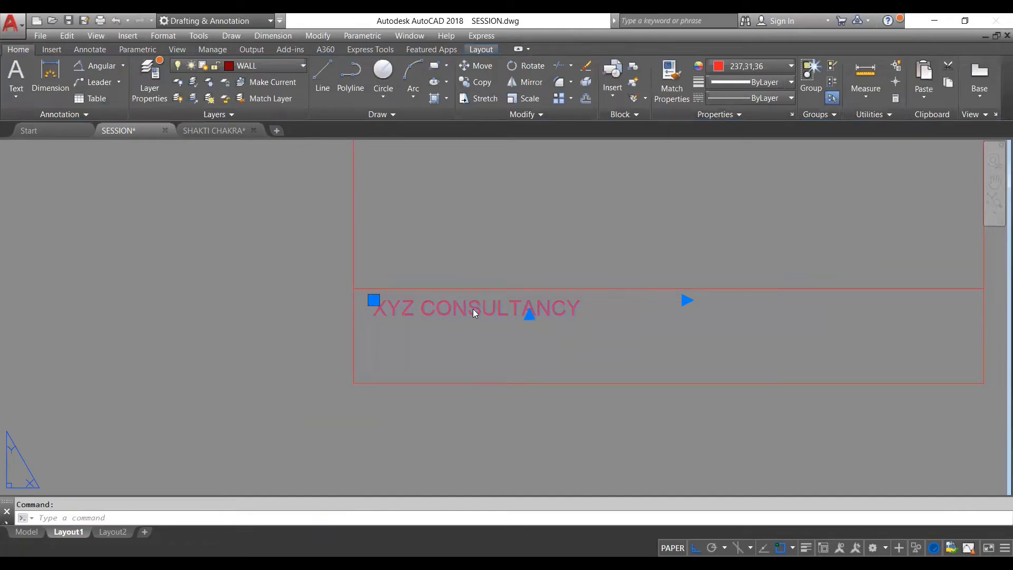
double_click(473, 308)
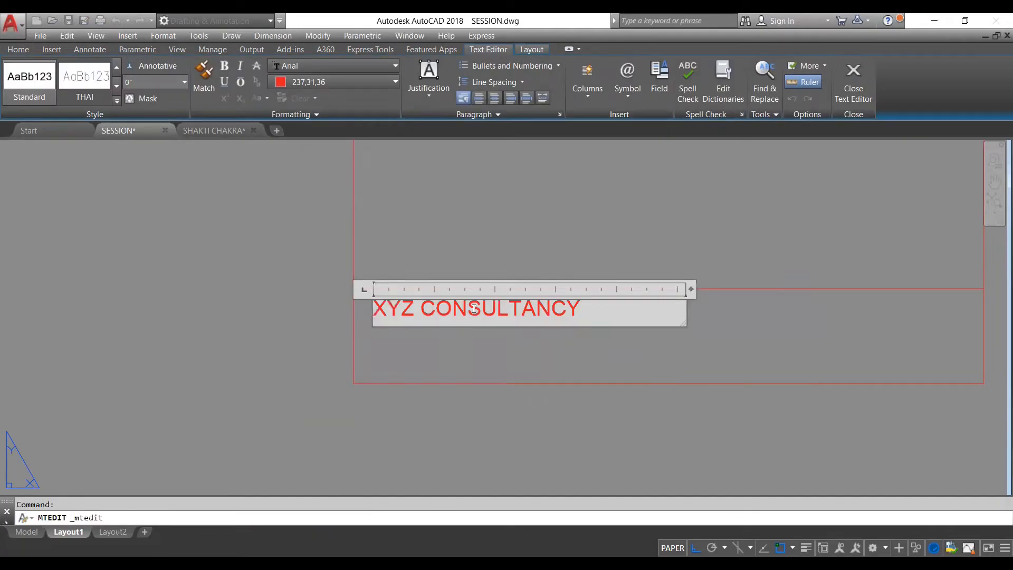
key(ctrl+a)
click(139, 83)
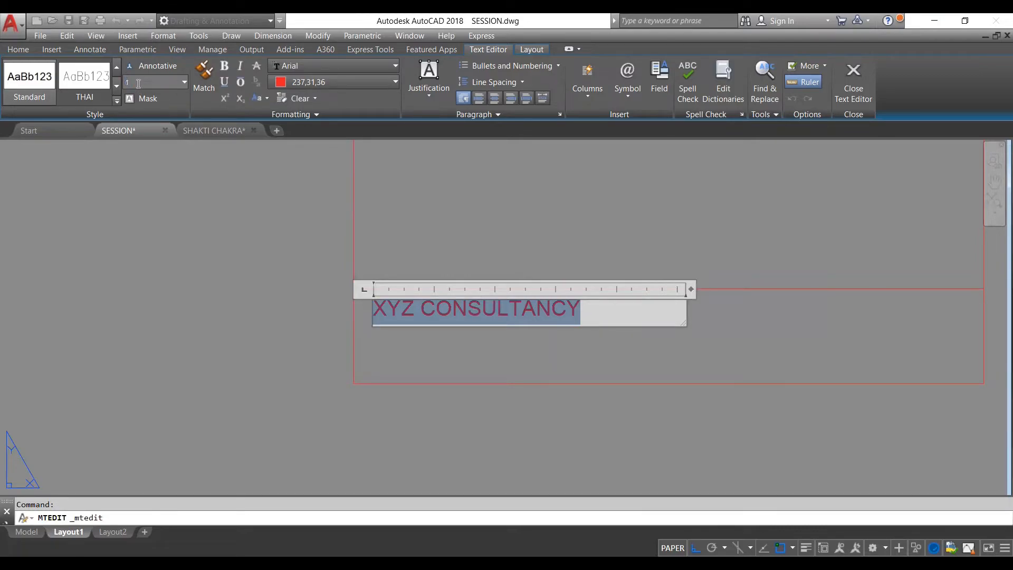
text(1)
key(Return)
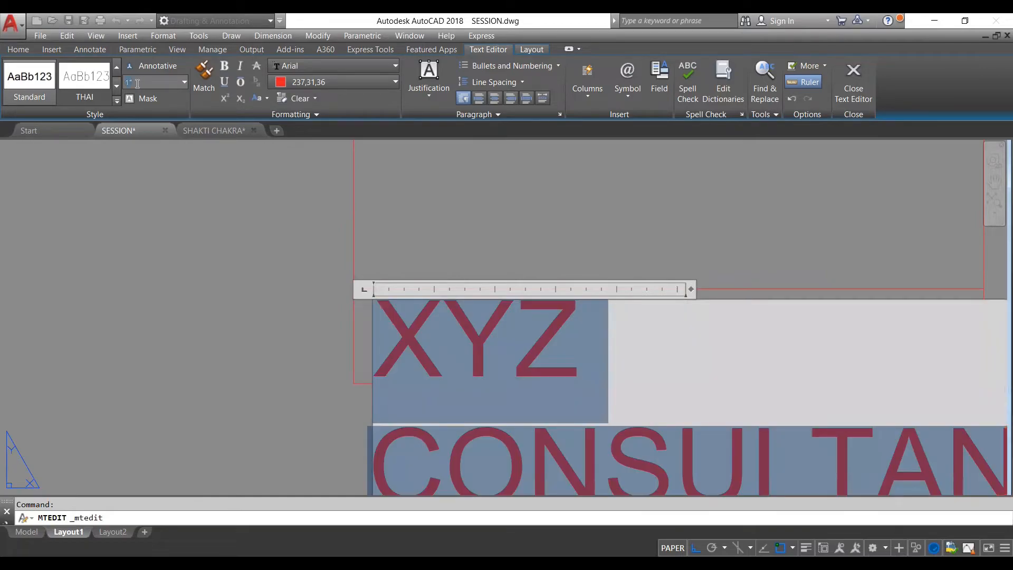
- Reduce the height of the "XYZ CONSULTANCY" text so it fits inside the frame's lower strip, and finish editing it
click(138, 84)
key(Return)
scroll(320, 208, down, 6)
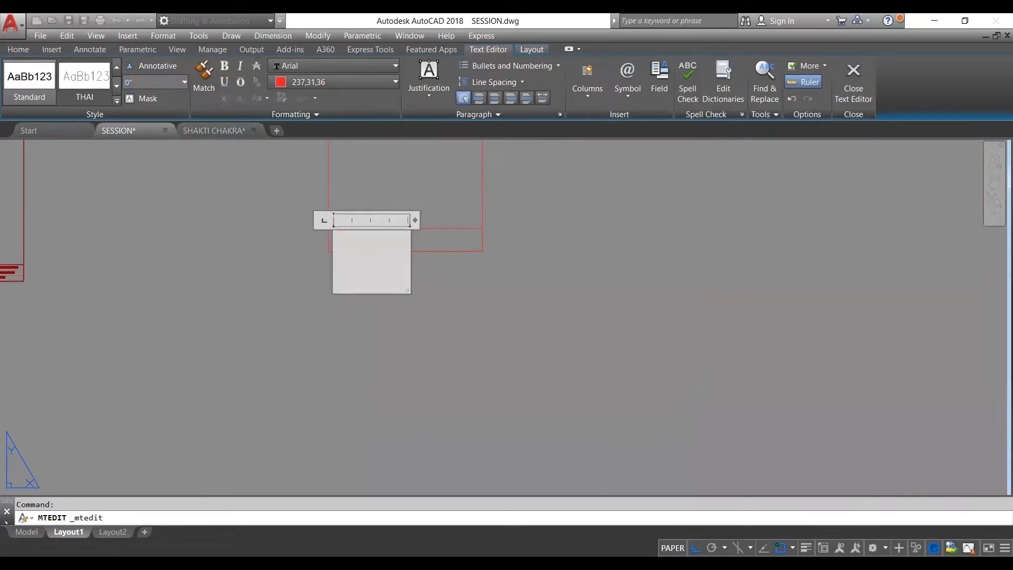
click(274, 226)
scroll(339, 221, up, 5)
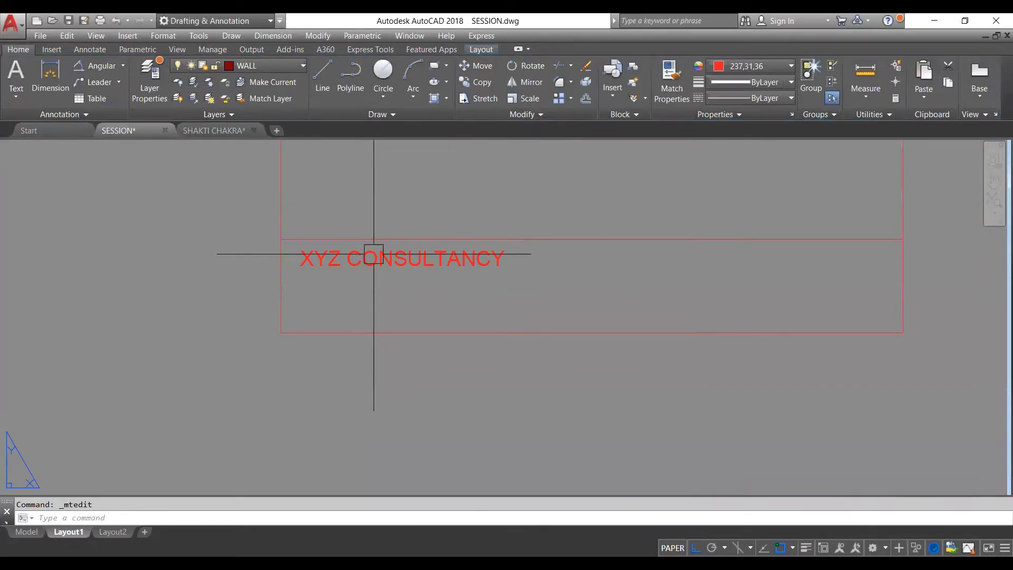
- Move the "XYZ CONSULTANCY" text slightly closer to the left border of the strip
click(372, 256)
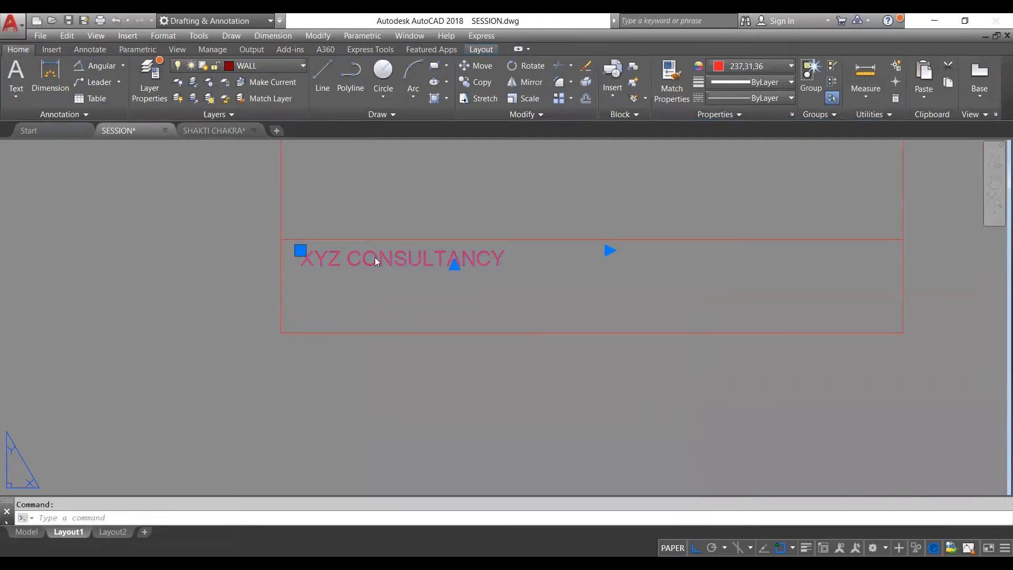
double_click(375, 259)
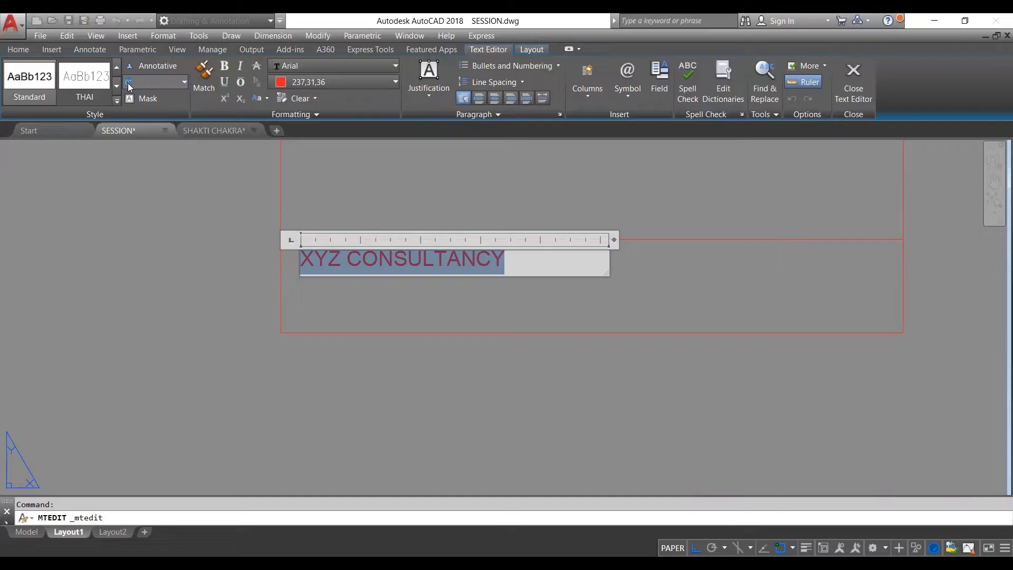
click(359, 289)
click(471, 273)
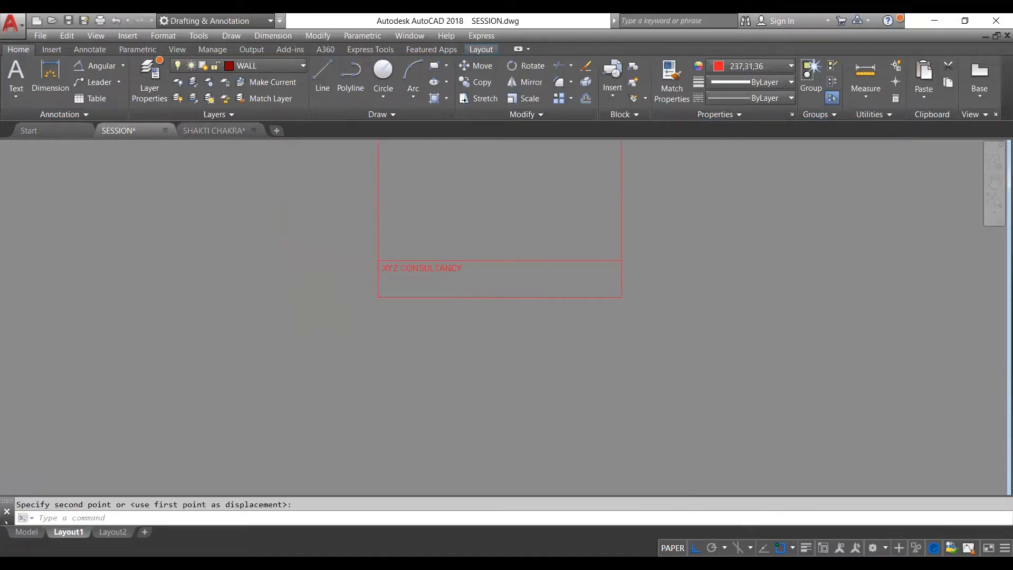
scroll(462, 279, up, 2)
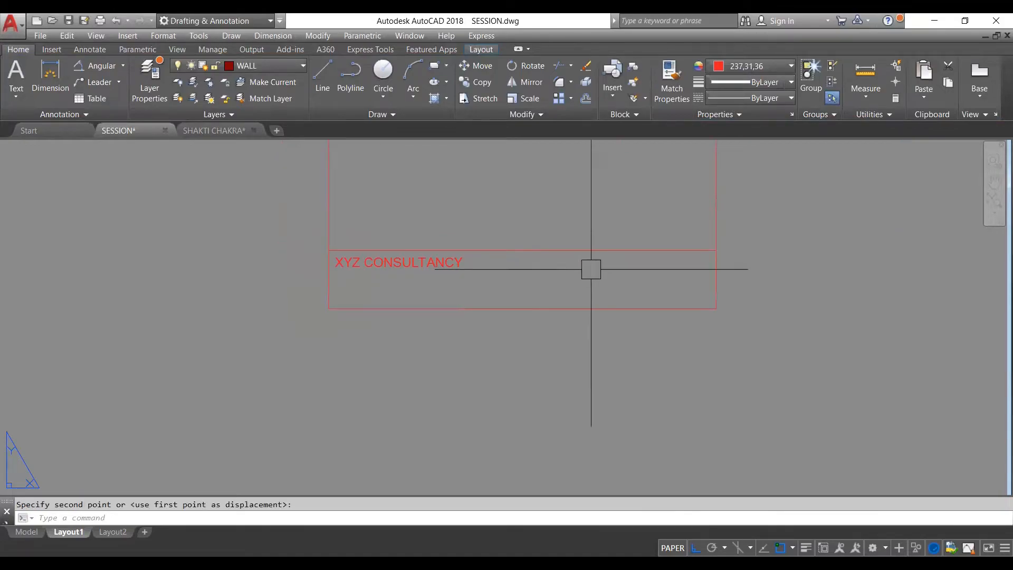
scroll(485, 294, down, 6)
scroll(475, 280, up, 6)
key(Escape)
- Paste a copy of the "XYZ CONSULTANCY" text into the right part of the strip, and delete that copy
click(463, 288)
key(ctrl+c)
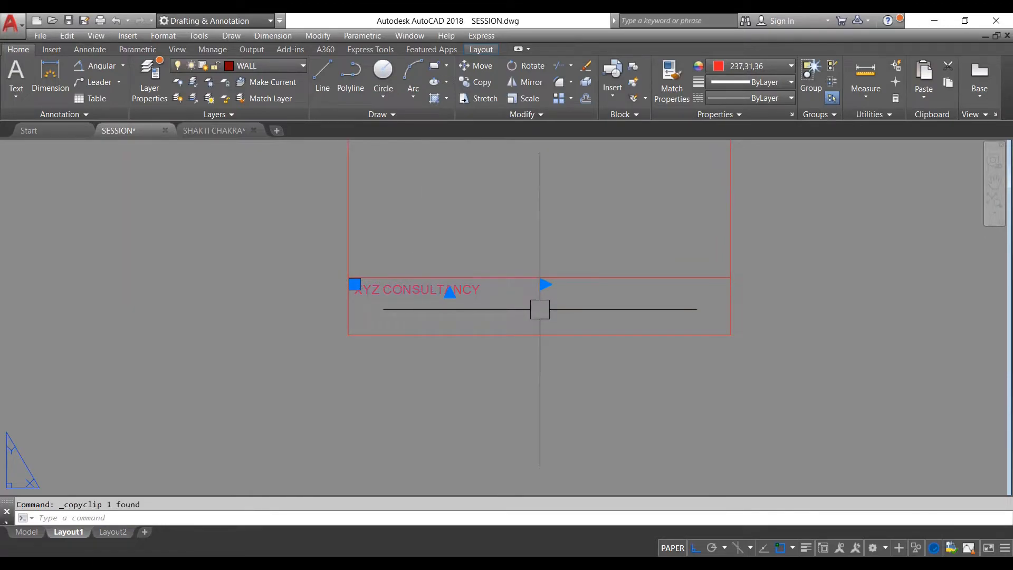
key(ctrl+v)
scroll(540, 309, down, 5)
scroll(362, 310, up, 6)
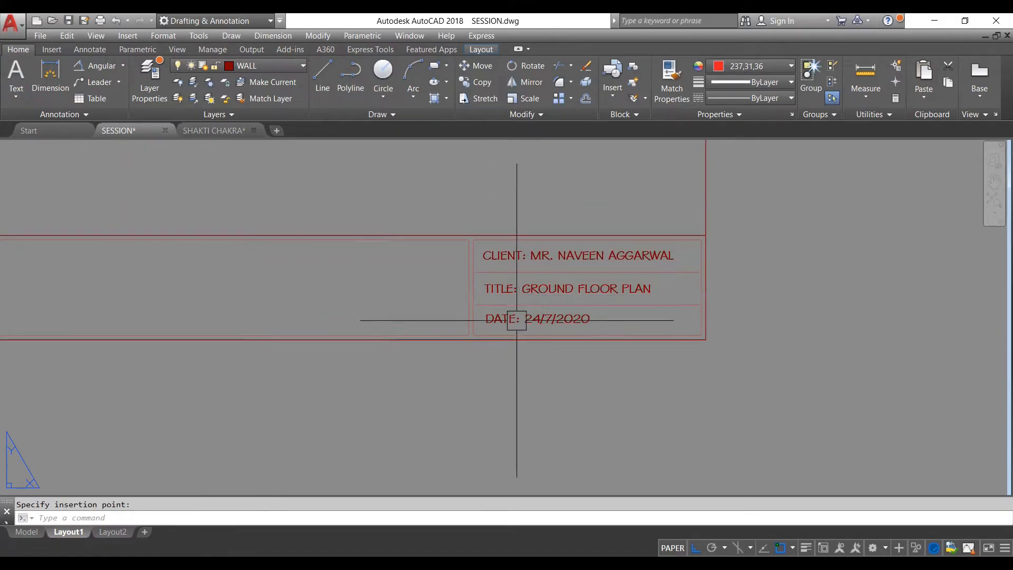
scroll(517, 311, down, 4)
scroll(823, 277, up, 4)
click(809, 283)
click(689, 269)
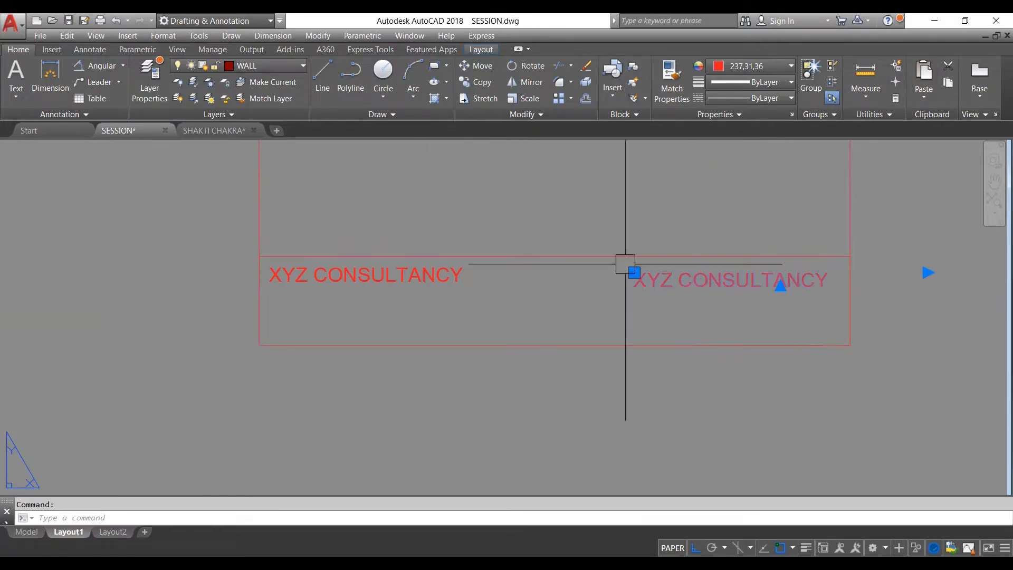
key(Delete)
- Copy the "XYZ CONSULTANCY" text and place the duplicate at the right end of the lower strip, level with the original
click(346, 275)
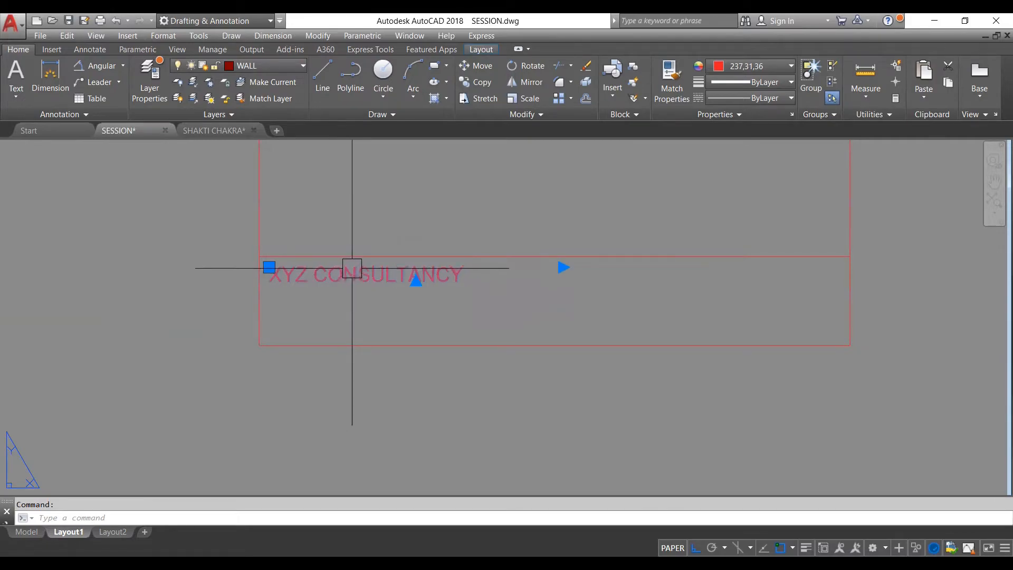
key(ctrl+c)
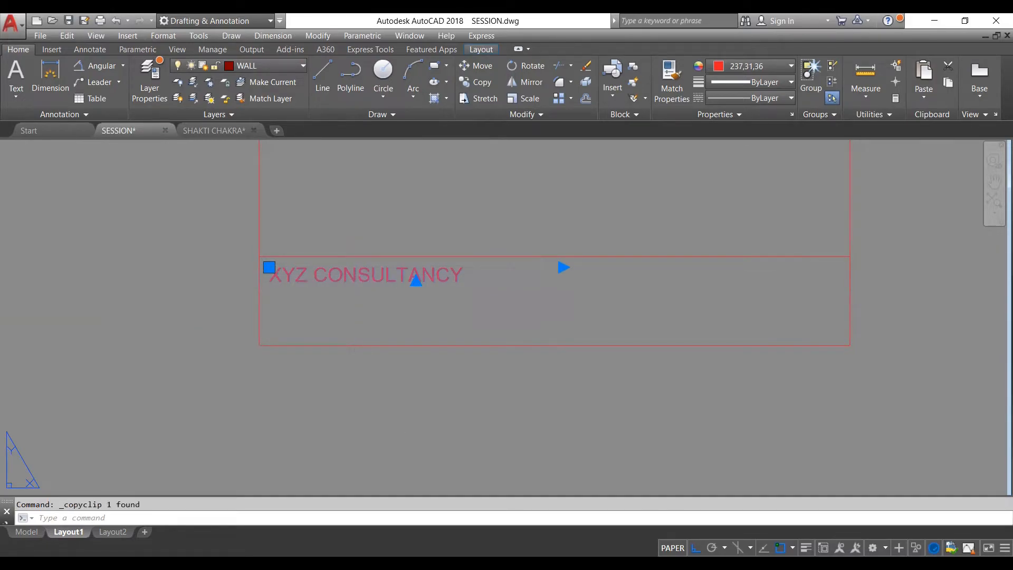
key(ctrl+v)
scroll(682, 286, up, 2)
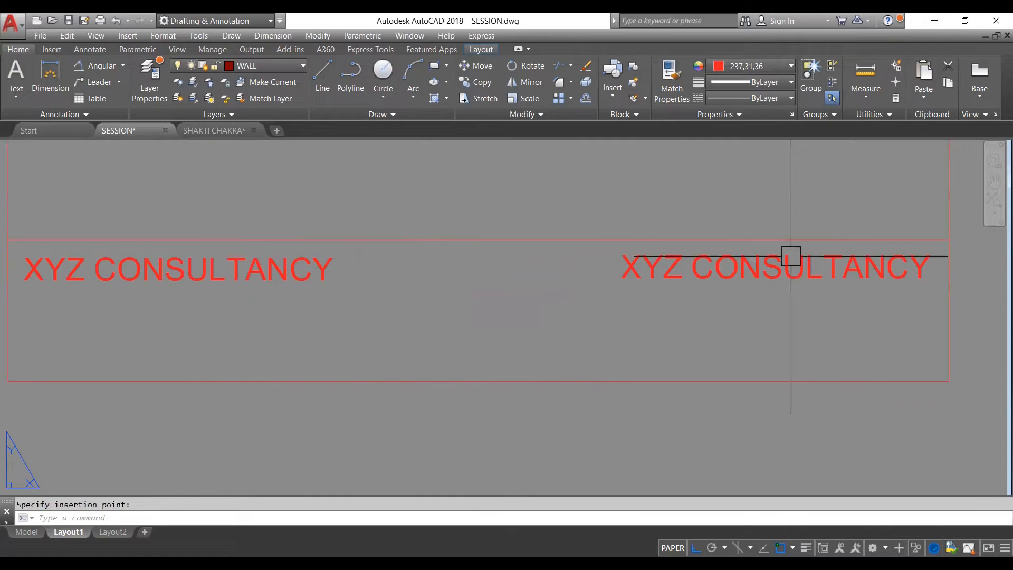
- Replace the wording of the copied text with "CLIENT:", "TITLE:" and "DATE:" on three separate lines
click(789, 253)
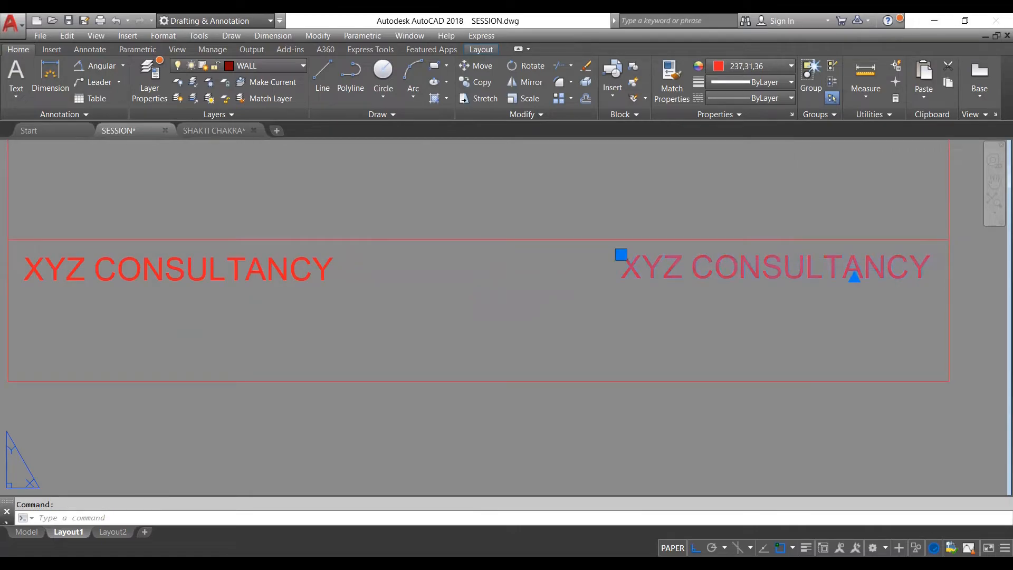
double_click(921, 265)
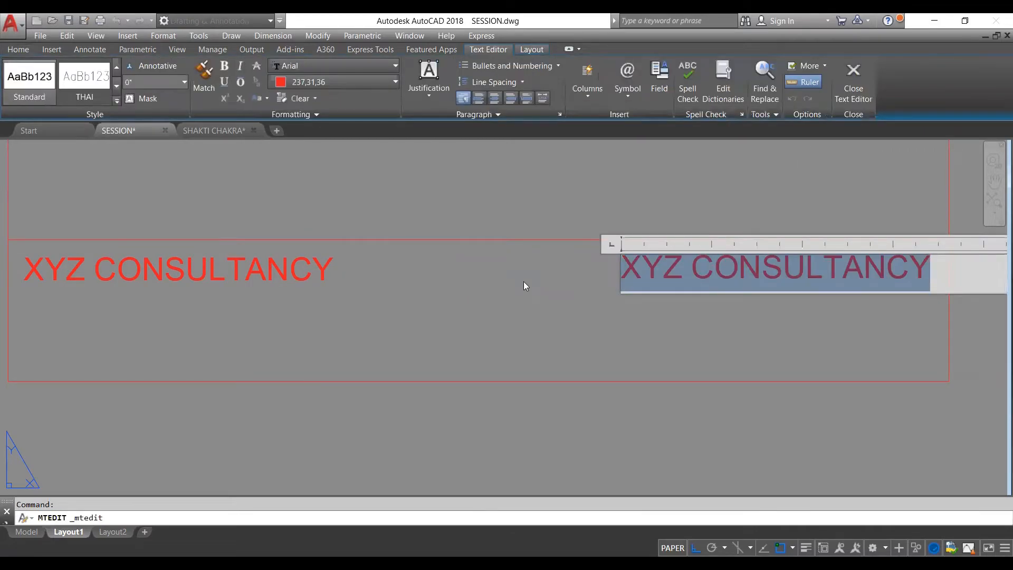
text(CLIENT)
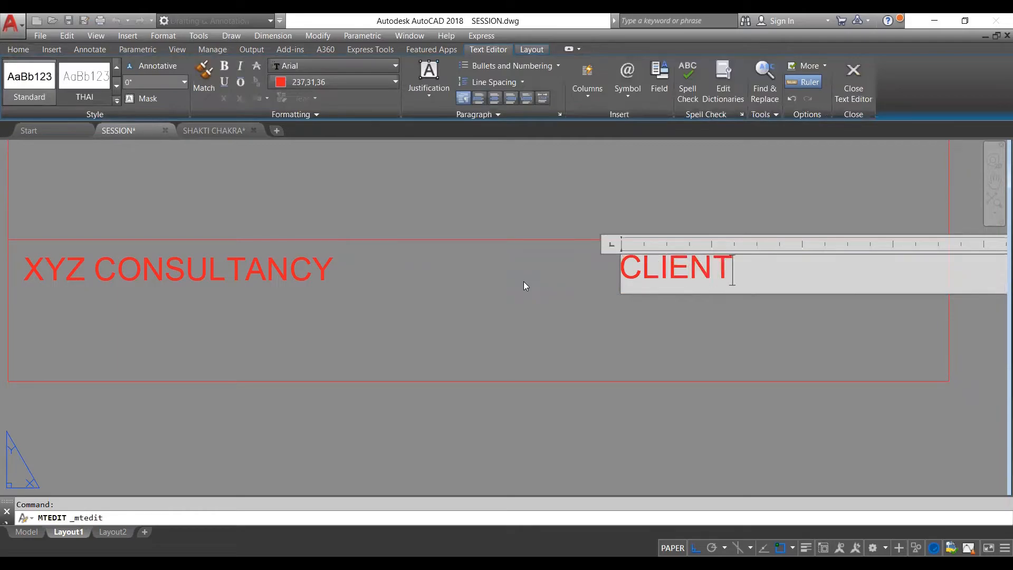
text(:)
key(Return)
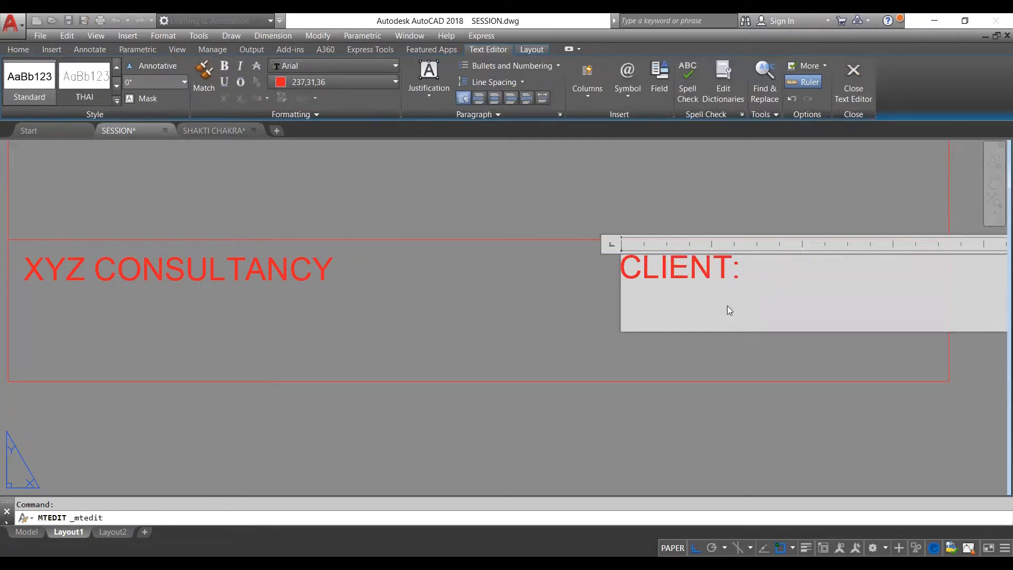
text(TITLE:)
key(Return)
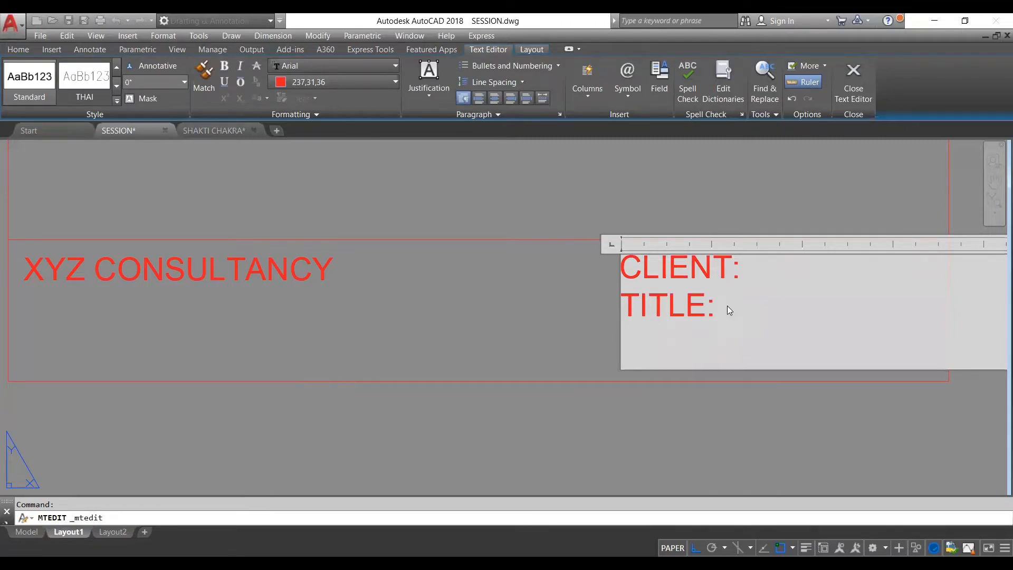
text(DATE)
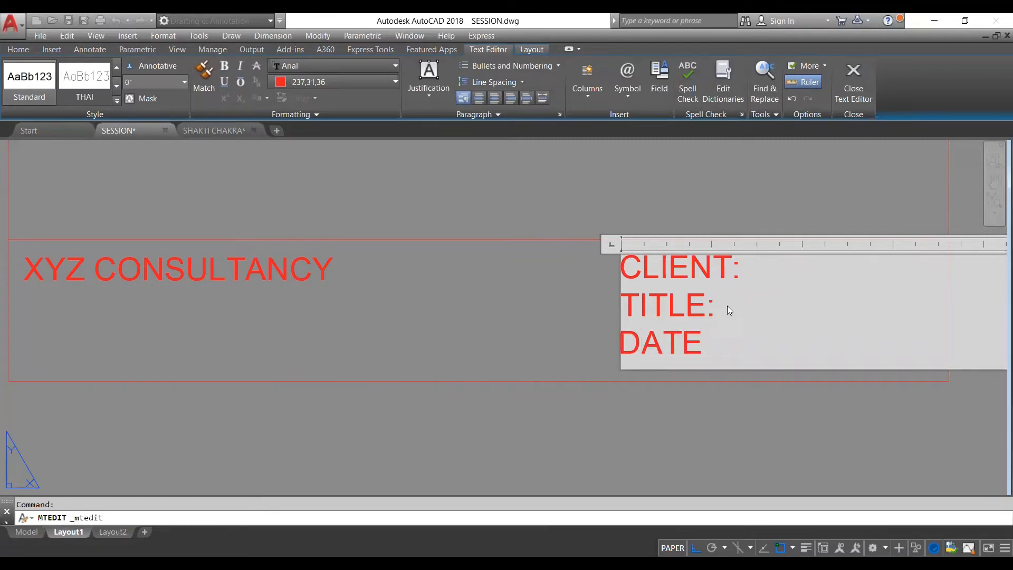
text(:)
scroll(574, 303, down, 4)
scroll(619, 290, up, 4)
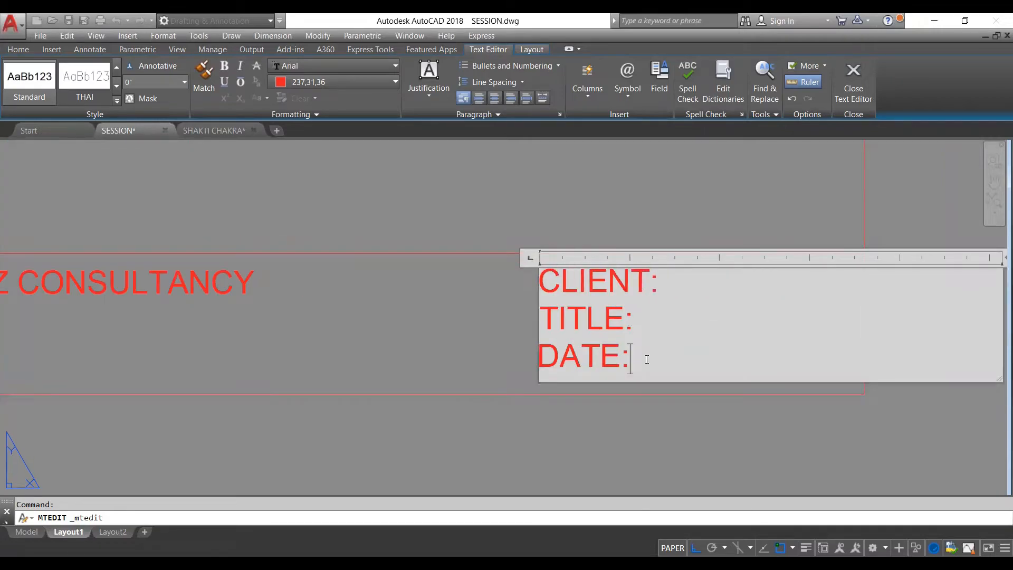
- Set the height of all three CLIENT, TITLE and DATE lines to 0.5, and finish the text
drag(641, 362, 527, 291)
click(129, 83)
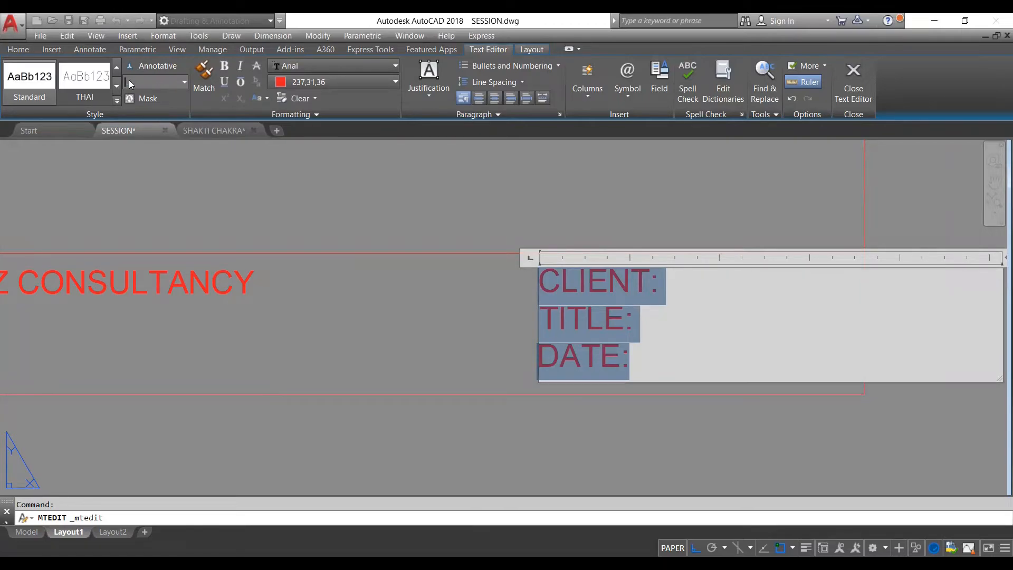
text(0.5)
key(Return)
scroll(401, 313, down, 4)
click(384, 310)
scroll(458, 345, up, 4)
- Scale down the CLIENT, TITLE and DATE text by reference so that all three lines fit inside the strip
click(463, 302)
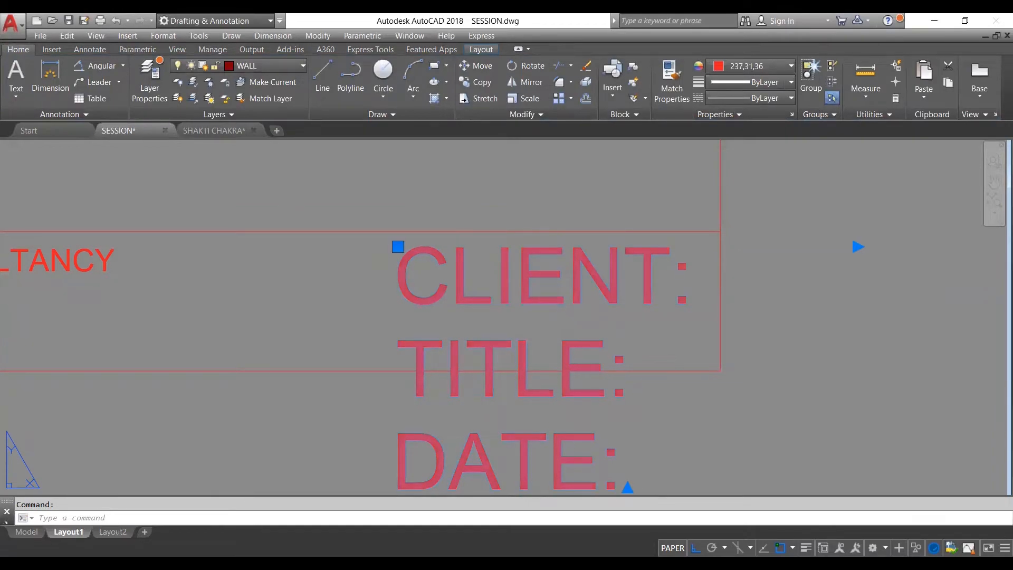
scroll(452, 224, down, 2)
click(407, 265)
click(441, 260)
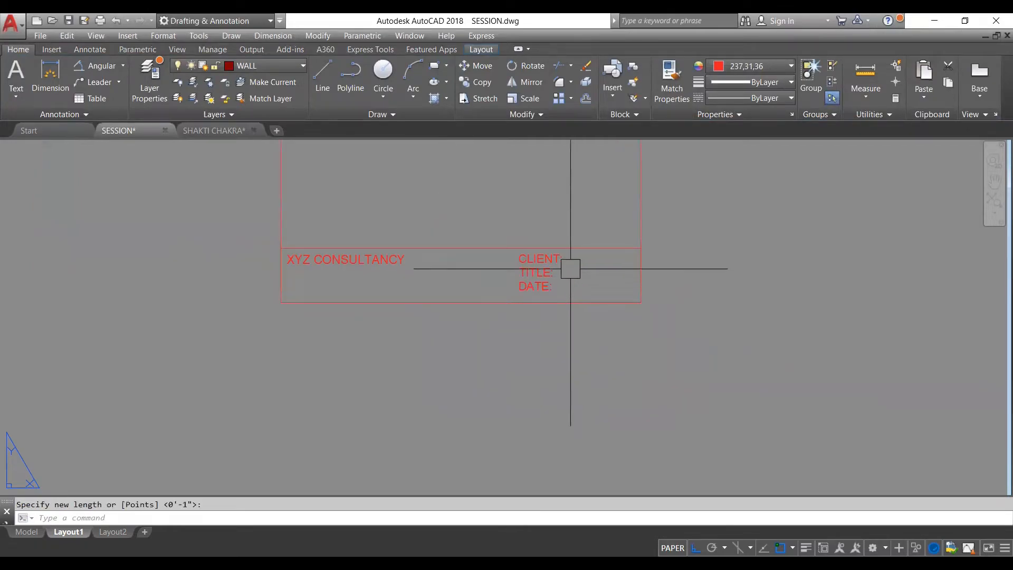
scroll(552, 263, up, 4)
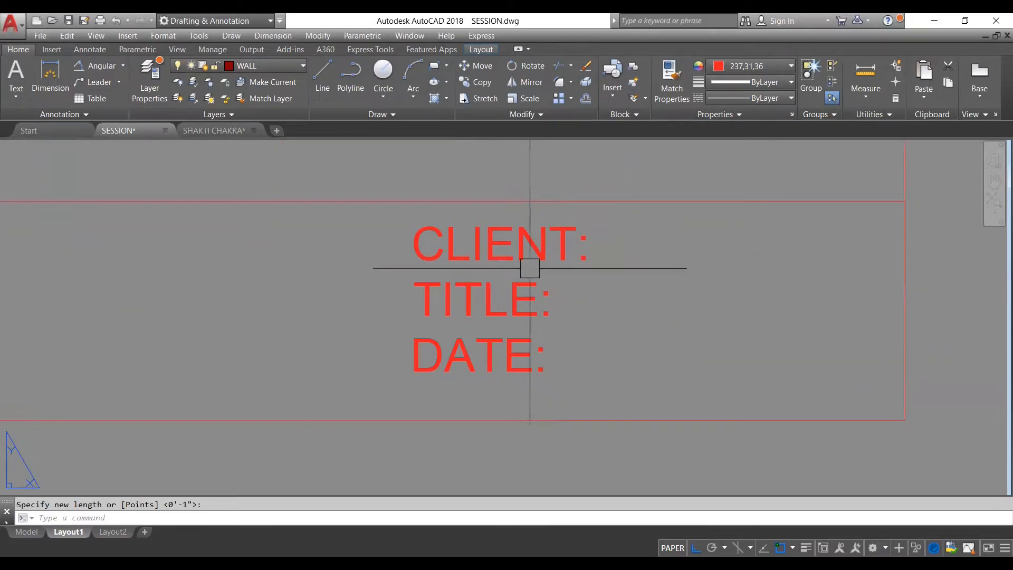
scroll(531, 261, down, 2)
scroll(530, 266, down, 2)
scroll(531, 266, up, 2)
- Fill in a placeholder client name, the title "FIRST FLOOR" and the date 7/11/2021 in the three-line text, and finish editing
click(530, 264)
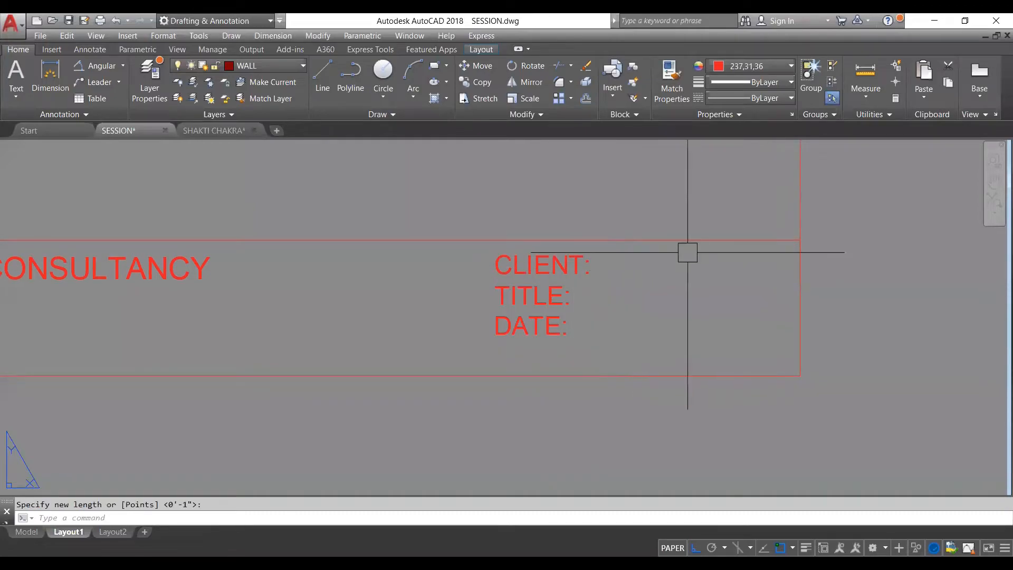
double_click(578, 273)
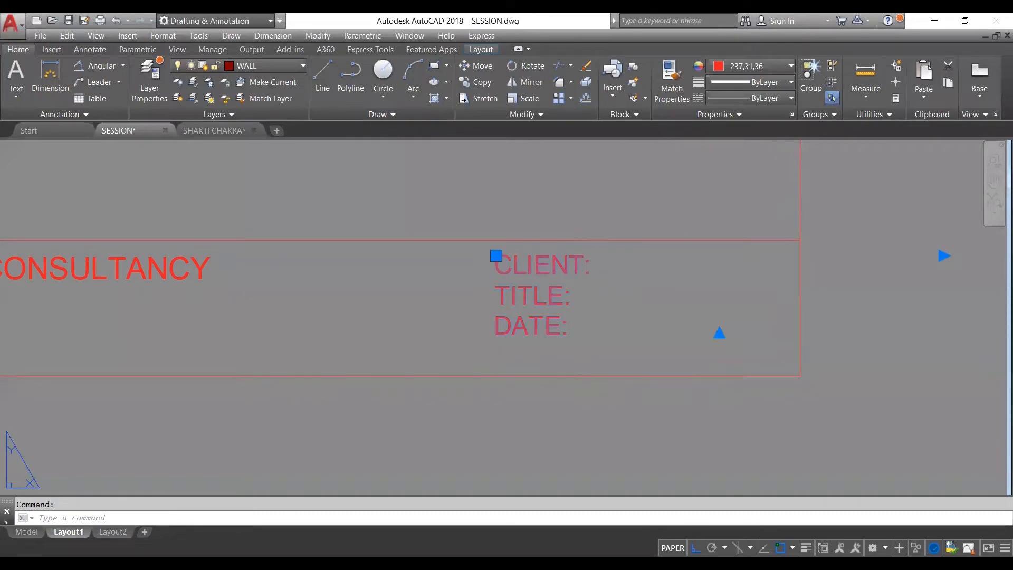
double_click(598, 268)
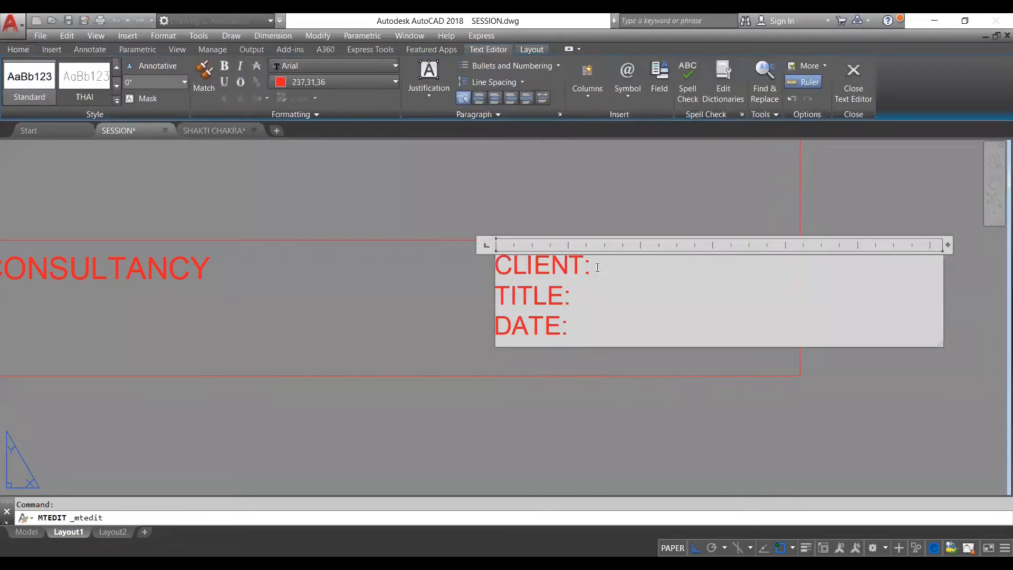
text(DWDW)
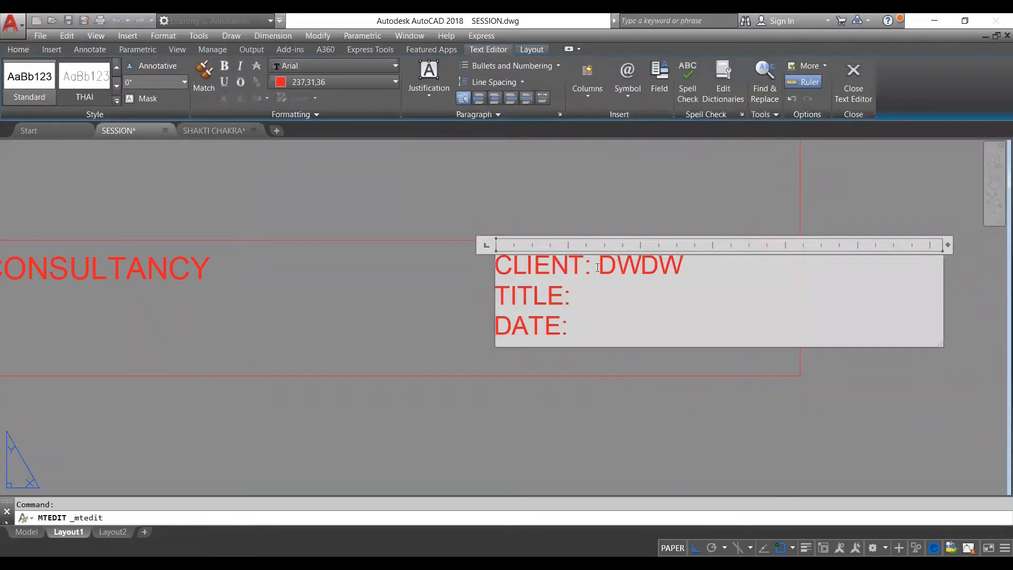
text(FIRST FLOOR)
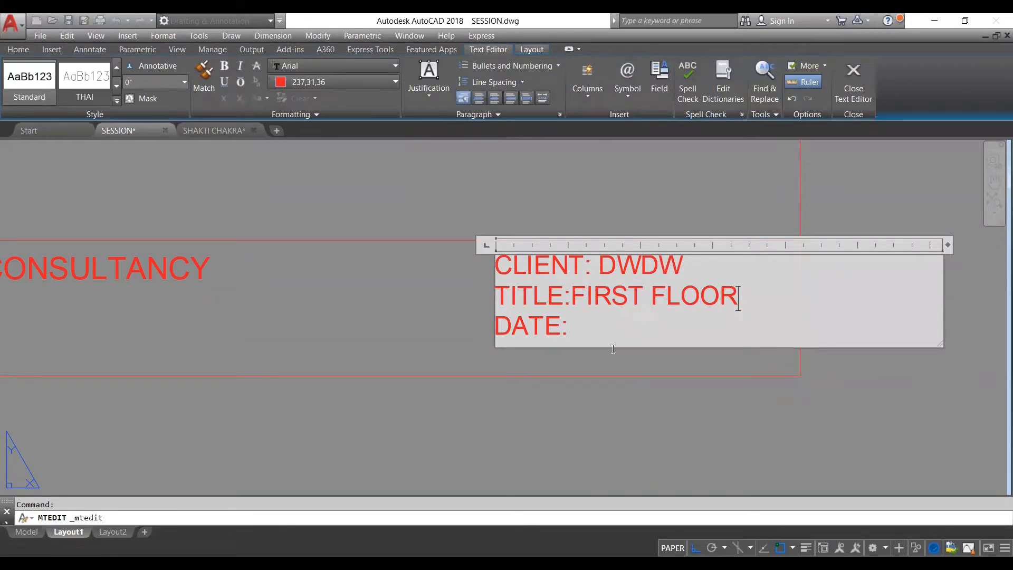
key(Down)
text(7/11)
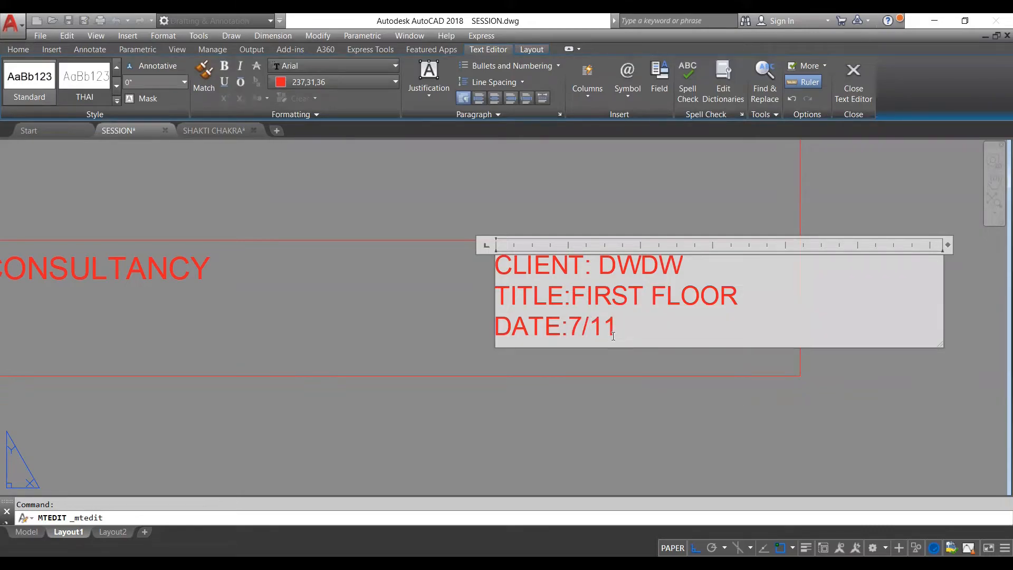
text(/2021)
key(ctrl+Return)
scroll(579, 278, down, 8)
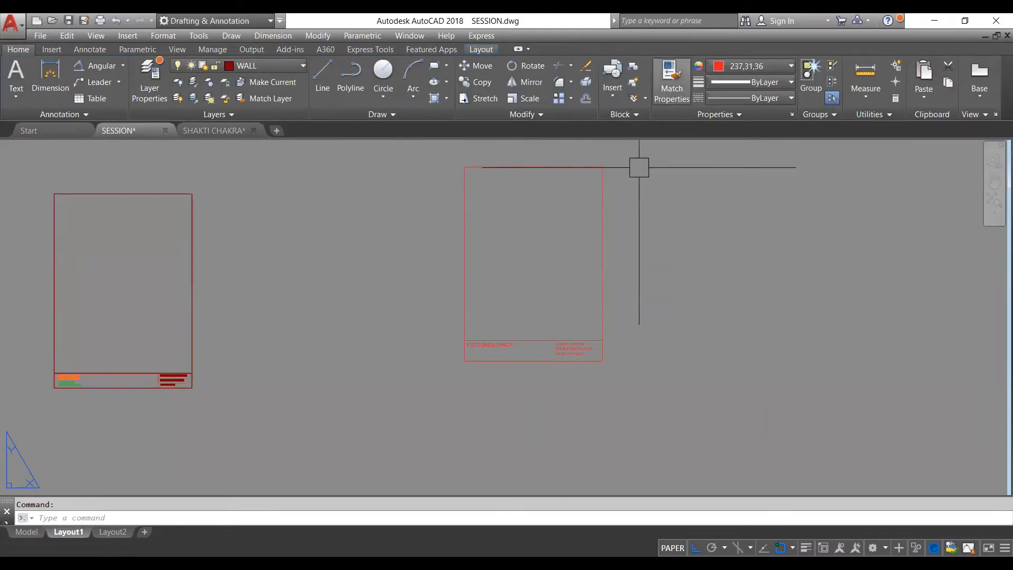
middle_drag(639, 167, 608, 183)
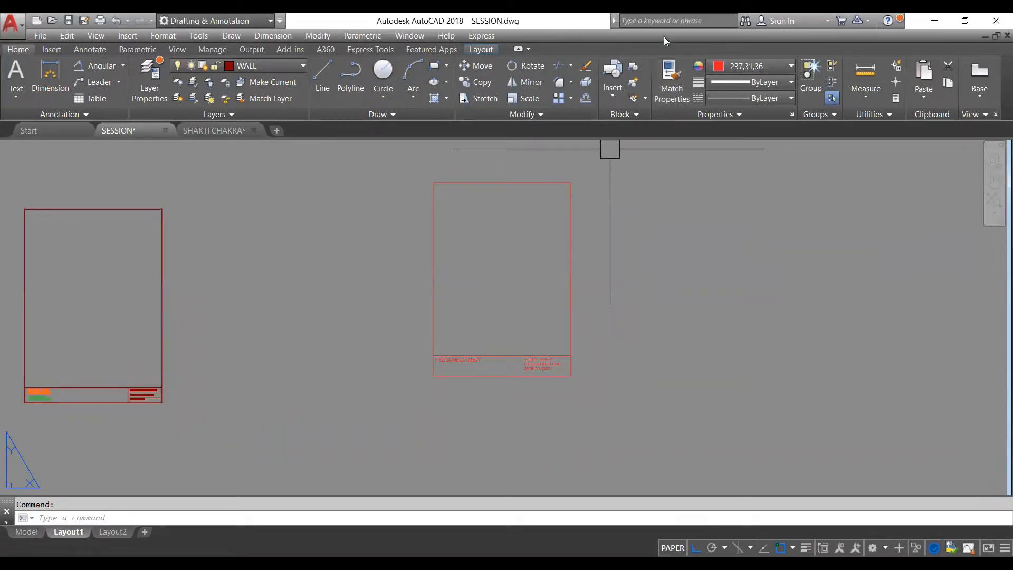
scroll(596, 238, down, 4)
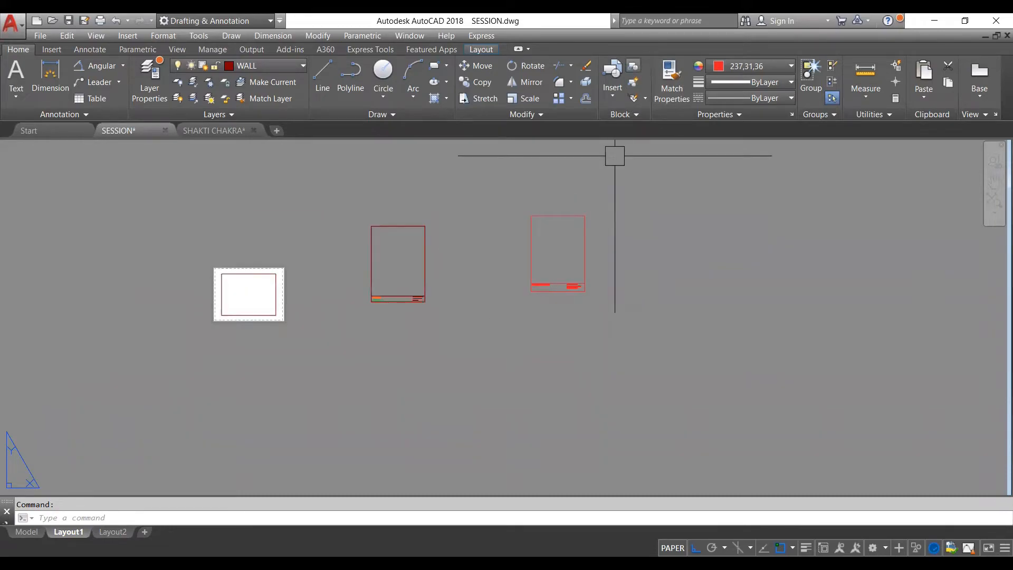
middle_drag(615, 155, 586, 185)
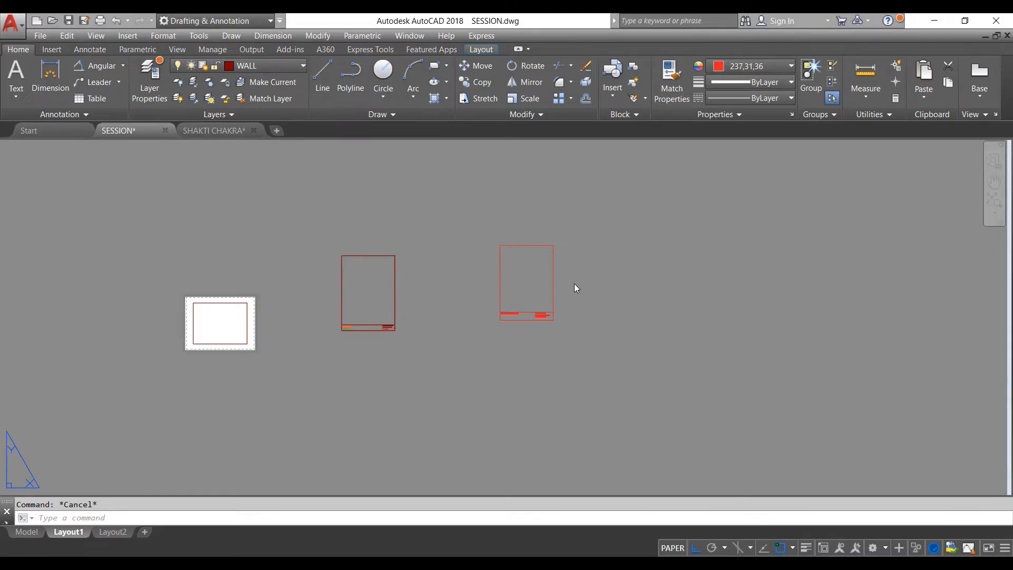
scroll(548, 277, up, 4)
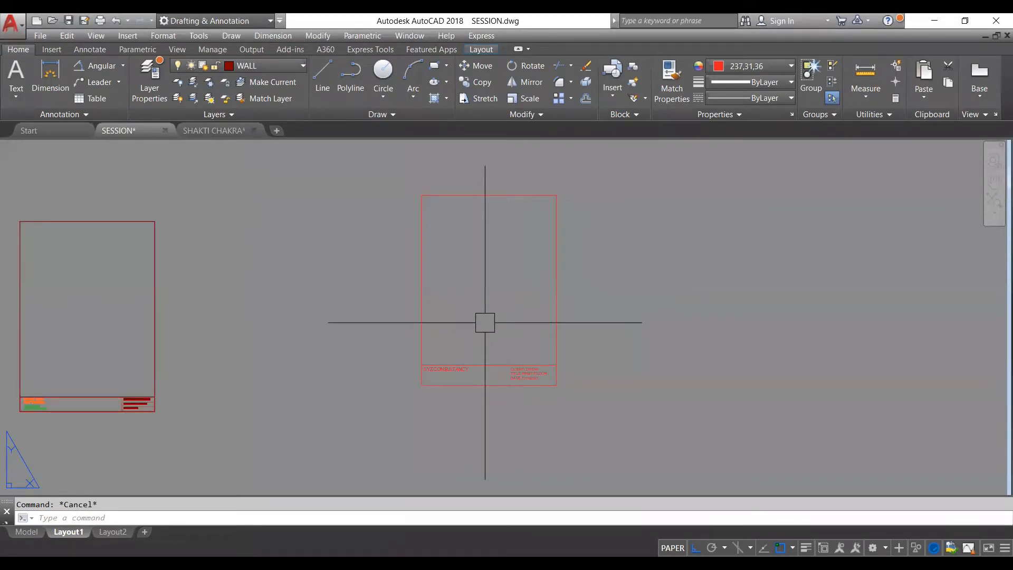
scroll(434, 350, down, 2)
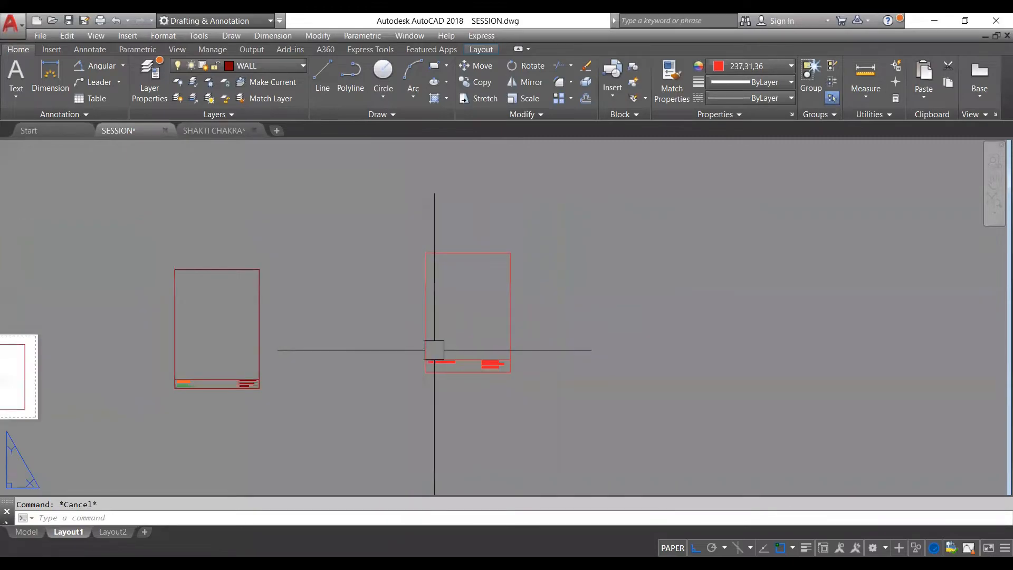
- Create a rectangular viewport with MVIEW that fills the sheet frame above the title strip
scroll(451, 281, up, 2)
scroll(498, 357, up, 2)
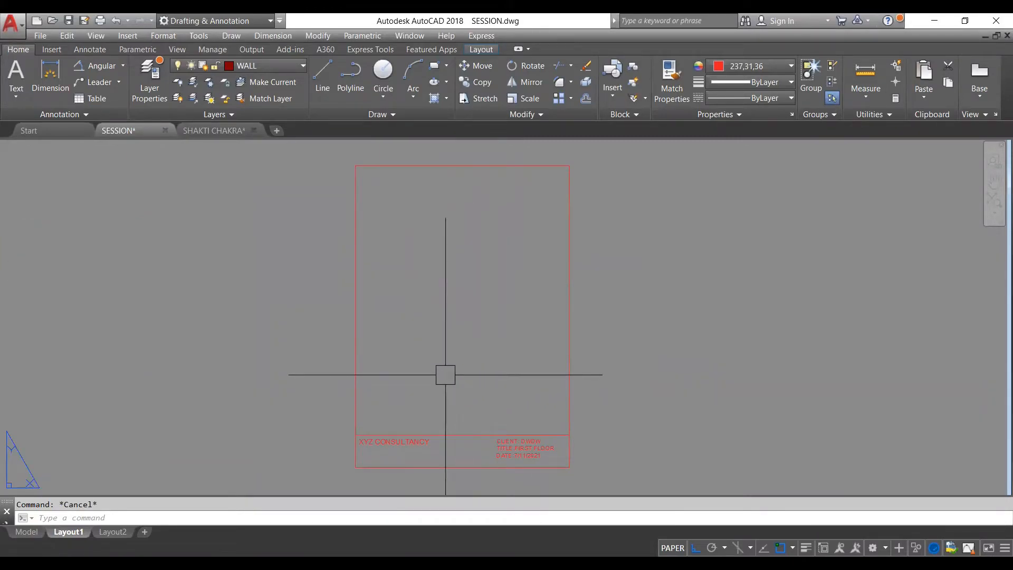
text(M)
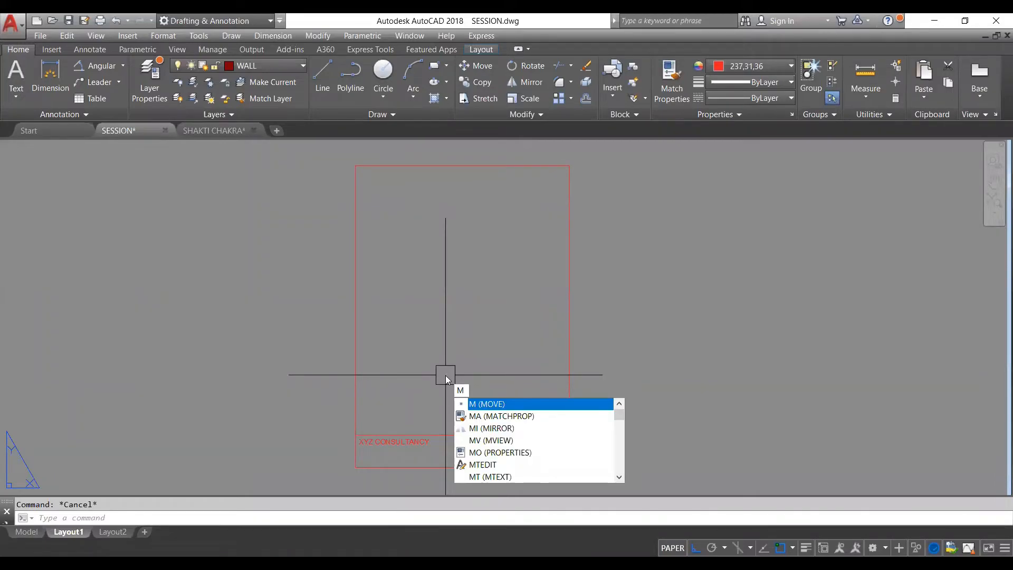
text(V)
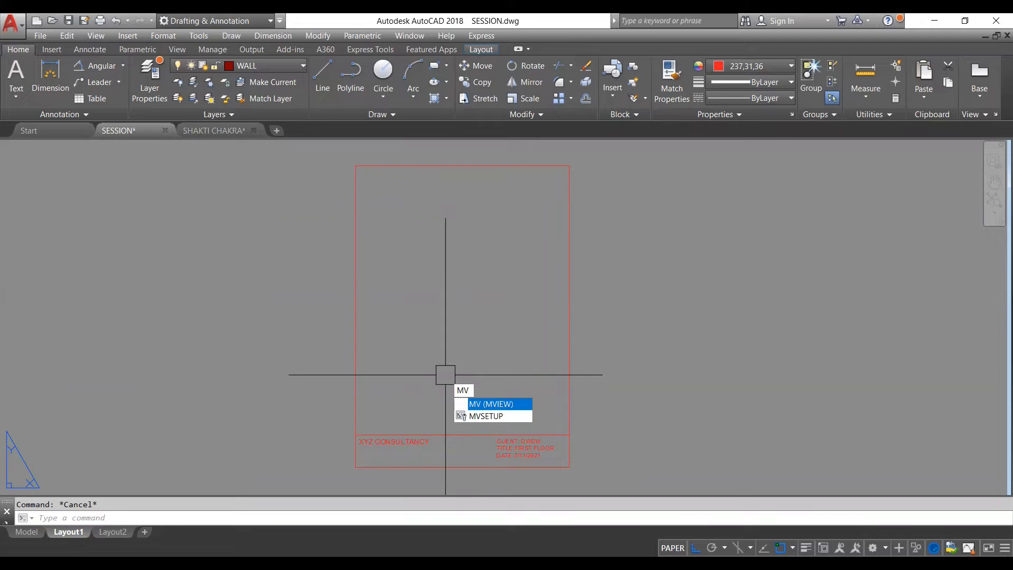
key(Return)
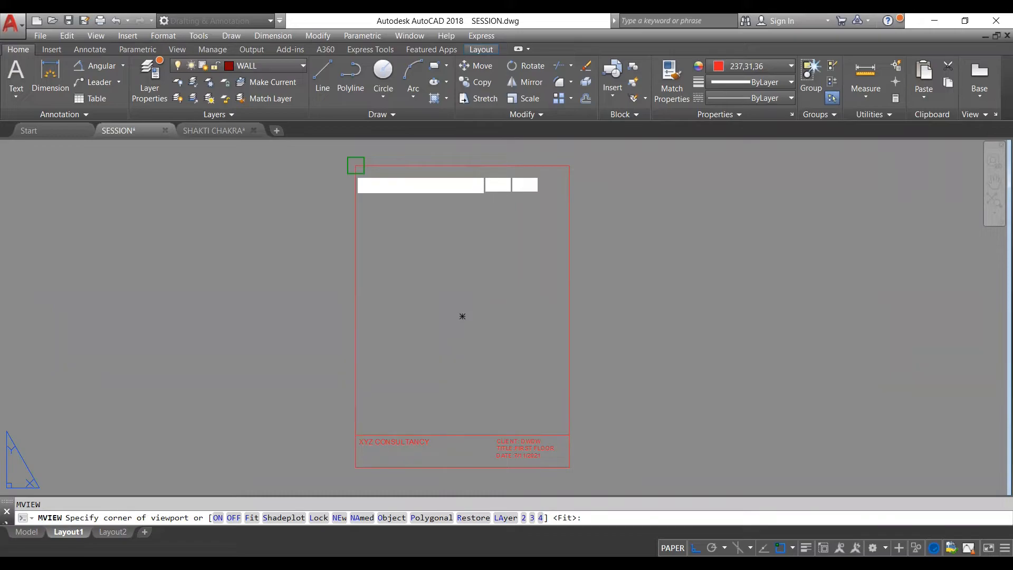
click(355, 165)
scroll(549, 451, up, 4)
click(597, 409)
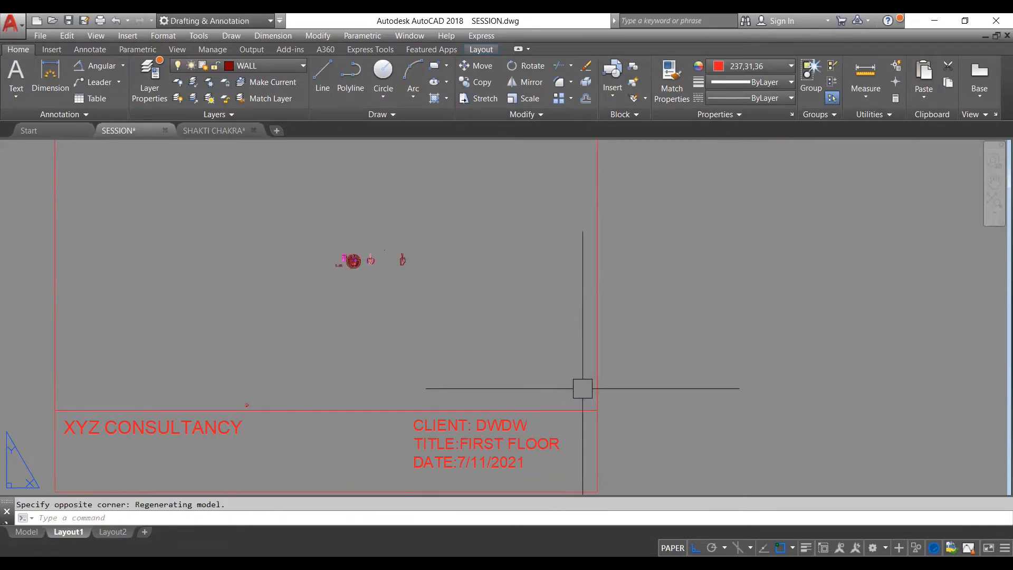
- Activate the new viewport and bring the floor plan with the smaller circular chakra overlay into view inside it
scroll(464, 331, down, 4)
scroll(435, 311, up, 3)
scroll(422, 313, up, 2)
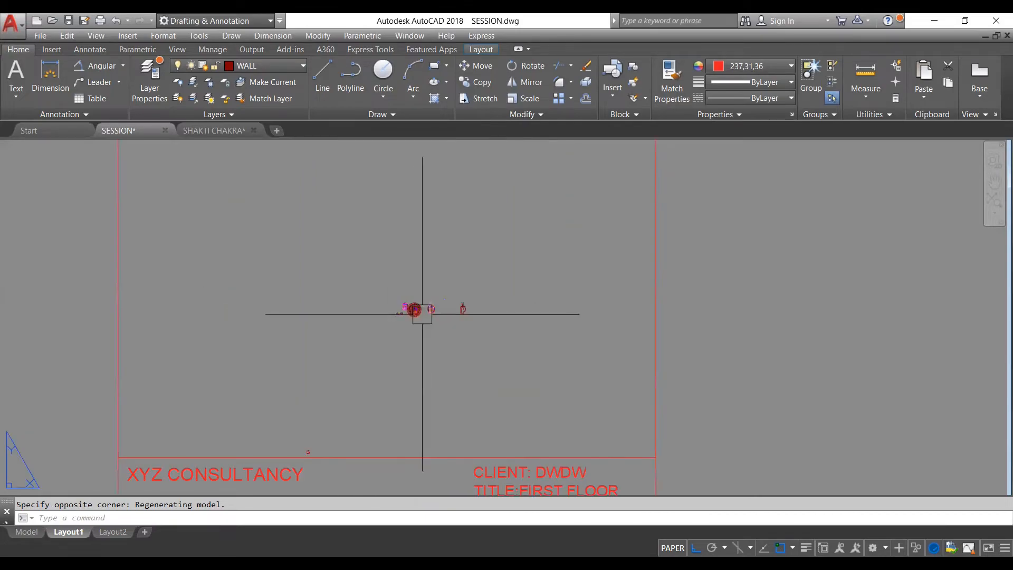
scroll(442, 364, down, 4)
scroll(437, 362, up, 2)
scroll(458, 340, down, 2)
scroll(449, 361, up, 3)
scroll(459, 350, down, 1)
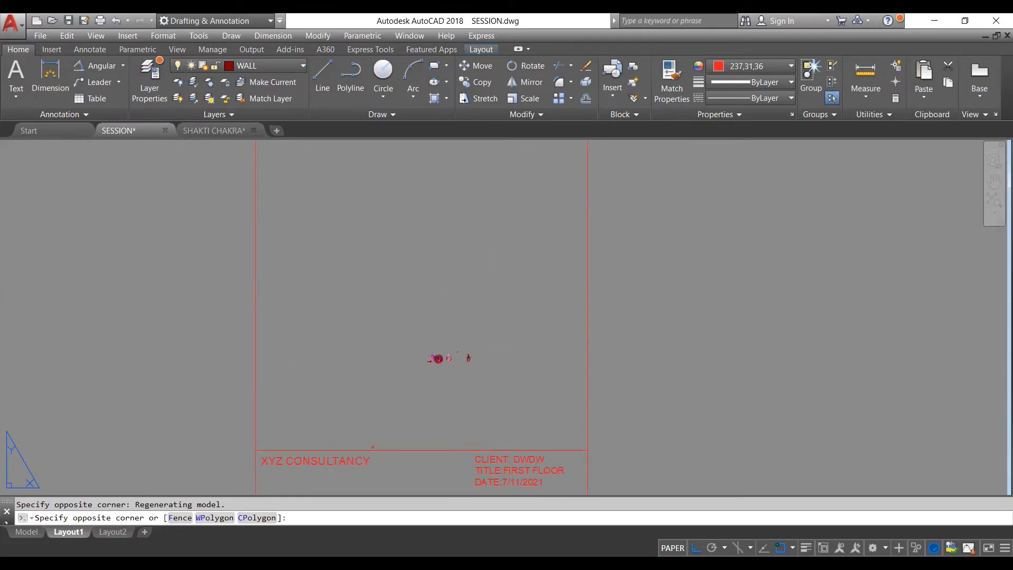
double_click(484, 390)
scroll(440, 359, up, 2)
scroll(443, 360, up, 3)
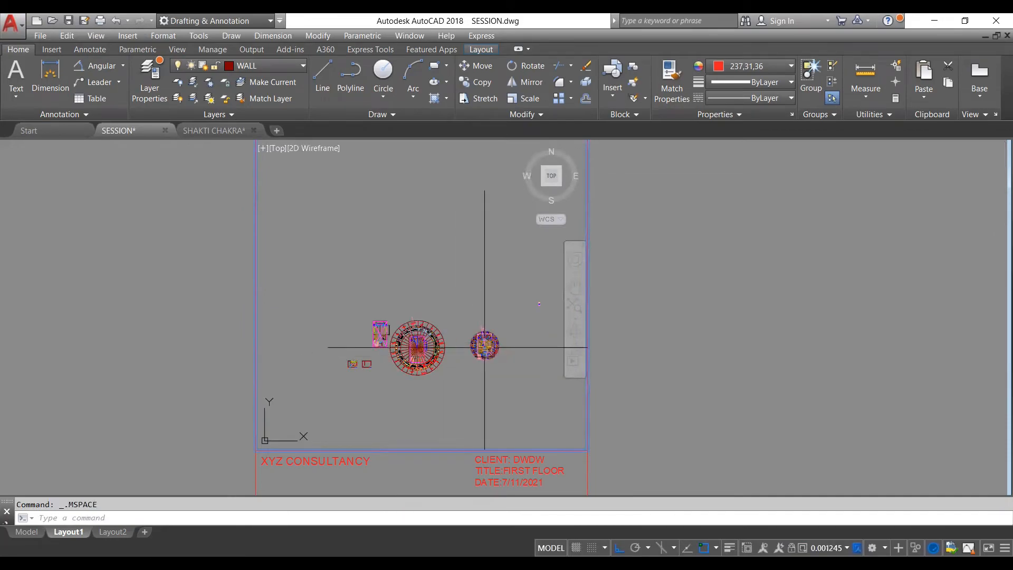
scroll(474, 352, up, 2)
scroll(481, 342, down, 4)
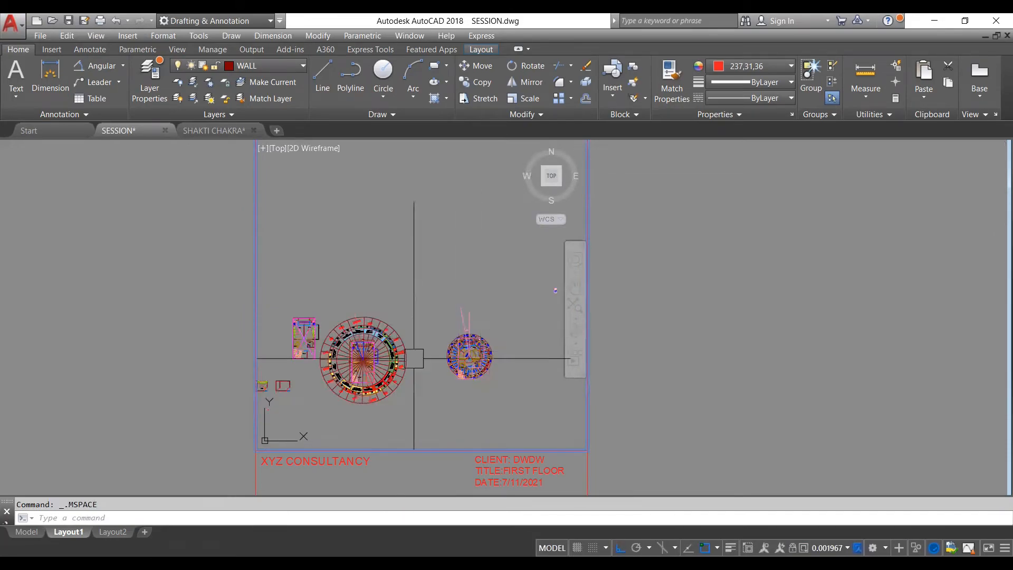
scroll(499, 364, up, 4)
scroll(428, 311, up, 3)
scroll(422, 304, down, 3)
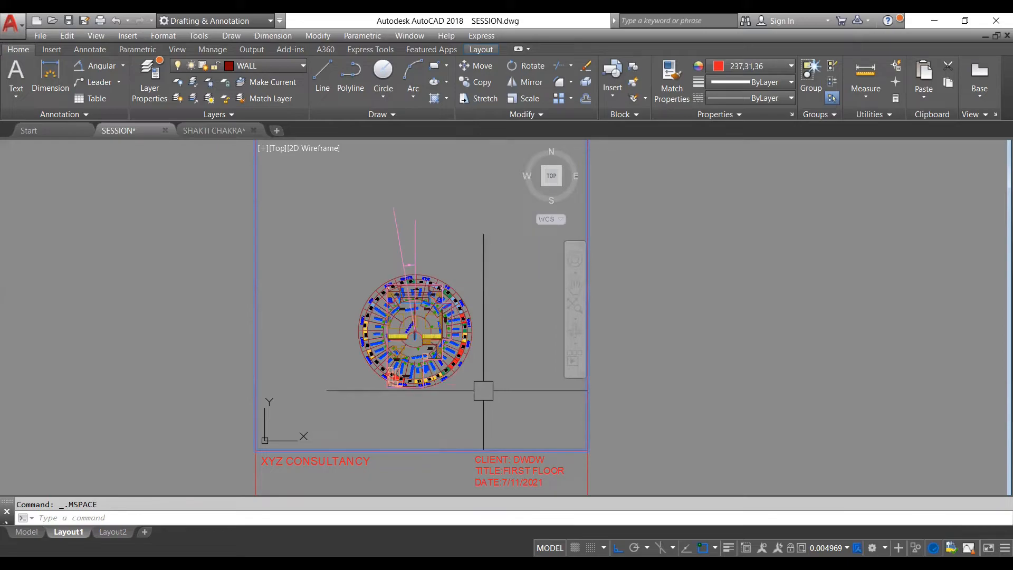
- Zoom the viewport to a window around the chakra-overlaid plan so it fills the frame width, and return to paper space
text(z)
key(Return)
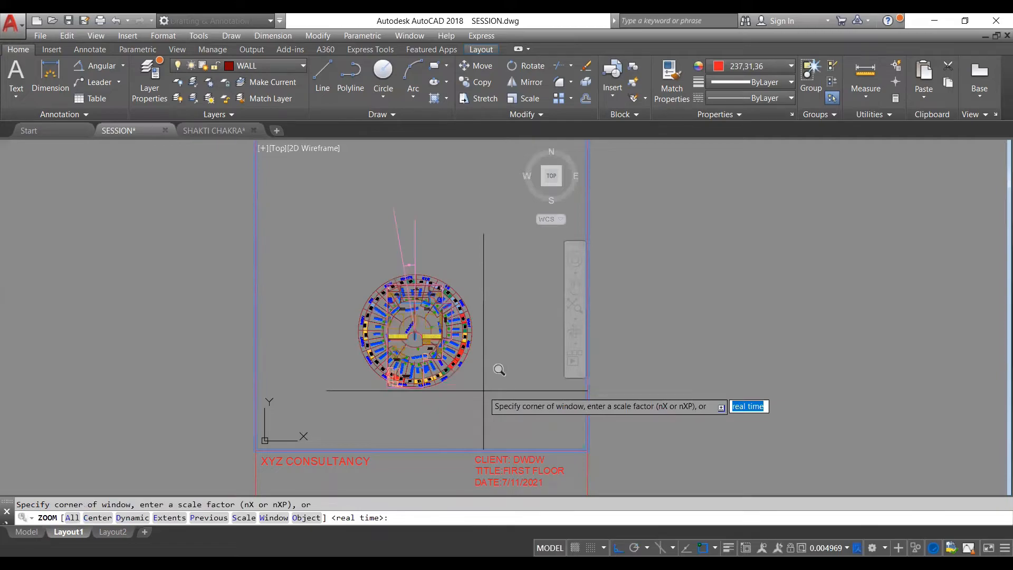
click(356, 272)
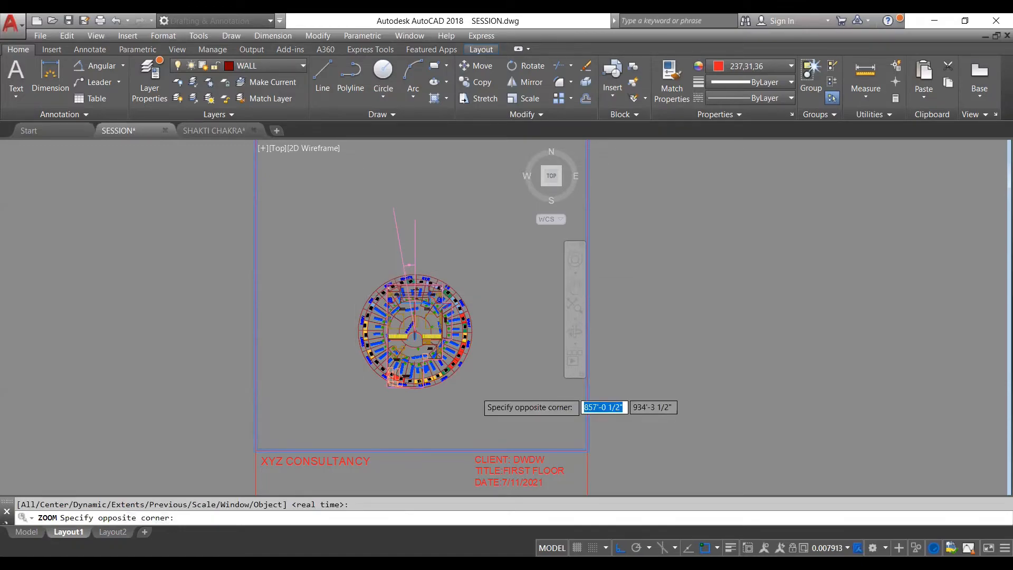
scroll(473, 392, up, 2)
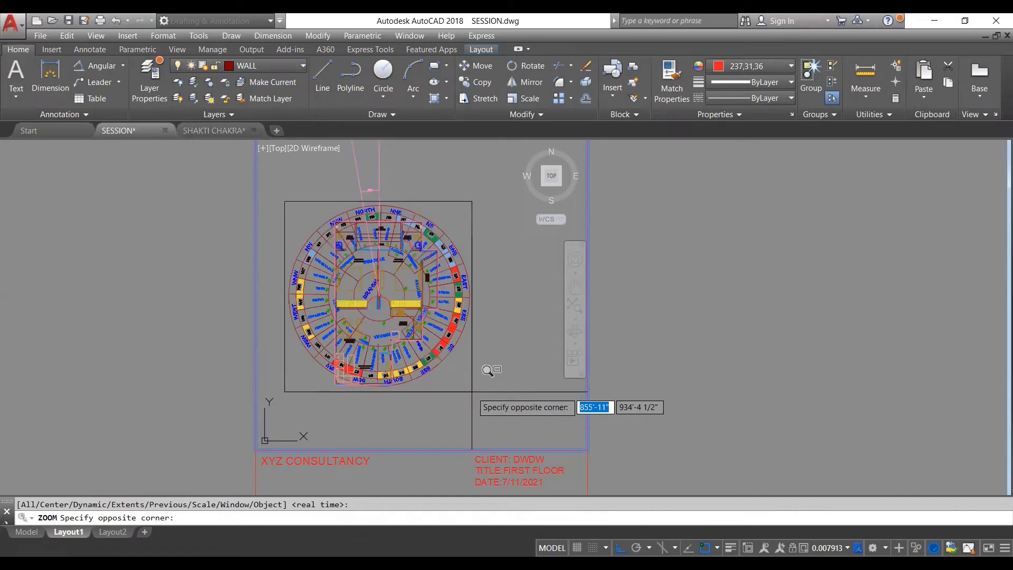
click(472, 391)
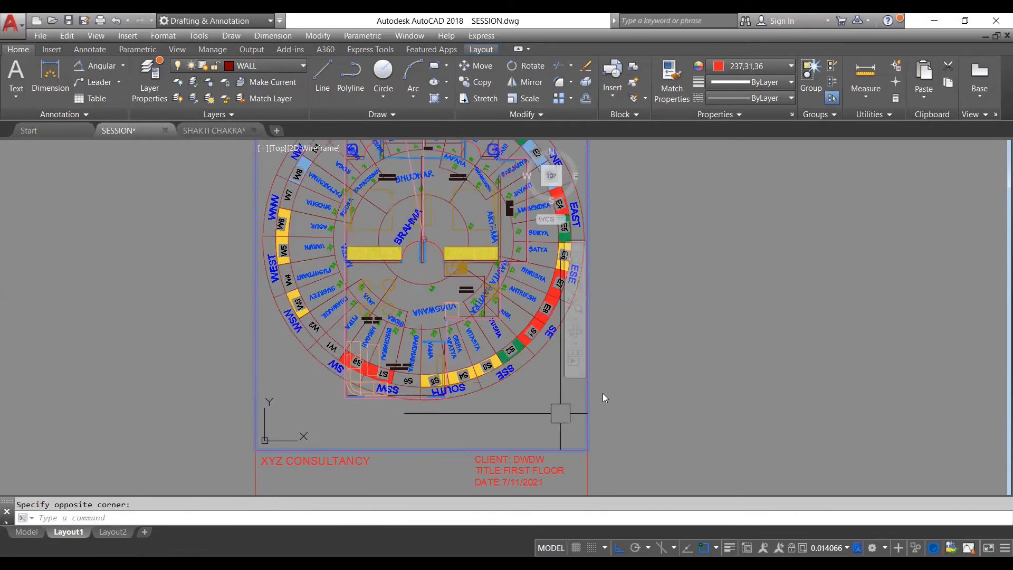
double_click(622, 401)
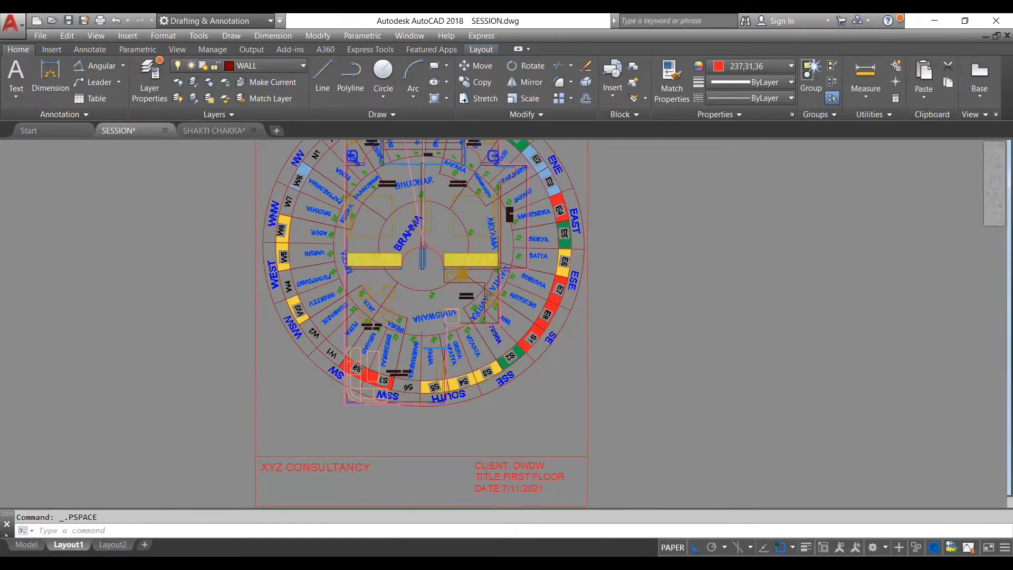
- Examine the whole sheet to check how the chakra plan sits within the frame and title block
scroll(482, 369, down, 4)
scroll(520, 267, up, 2)
scroll(508, 271, up, 2)
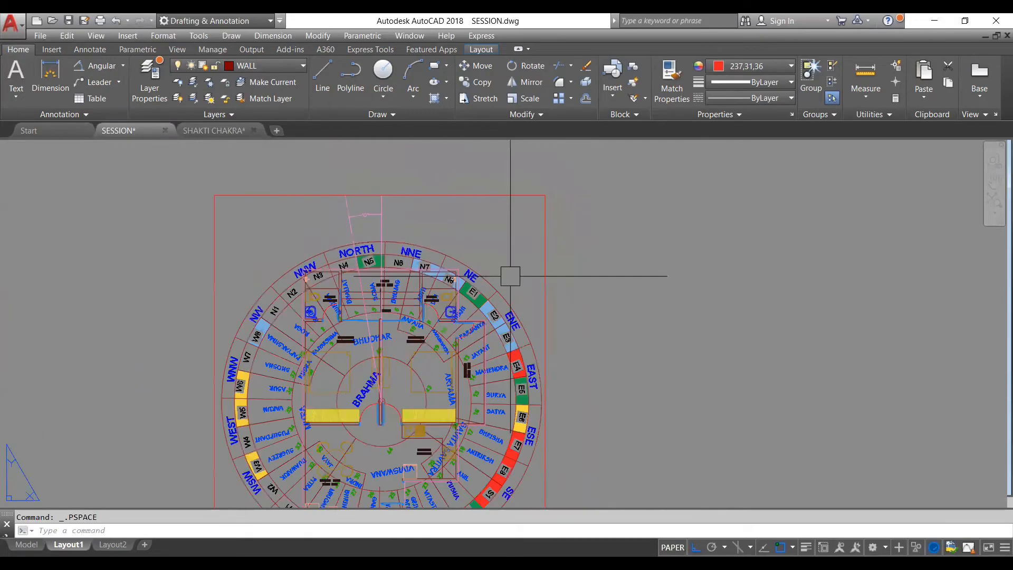
scroll(463, 276, down, 4)
scroll(418, 322, up, 2)
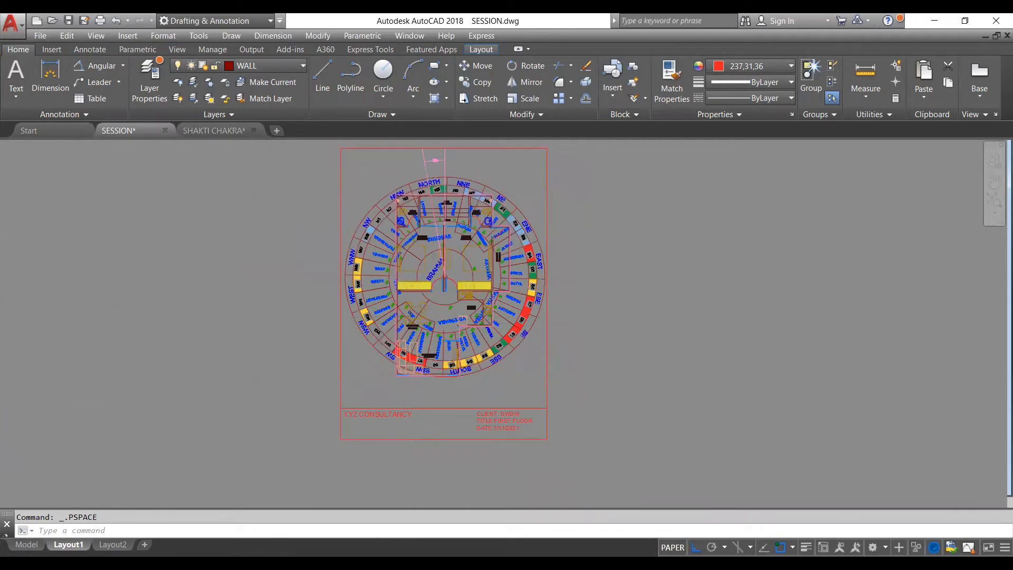
scroll(419, 323, up, 2)
scroll(474, 390, down, 2)
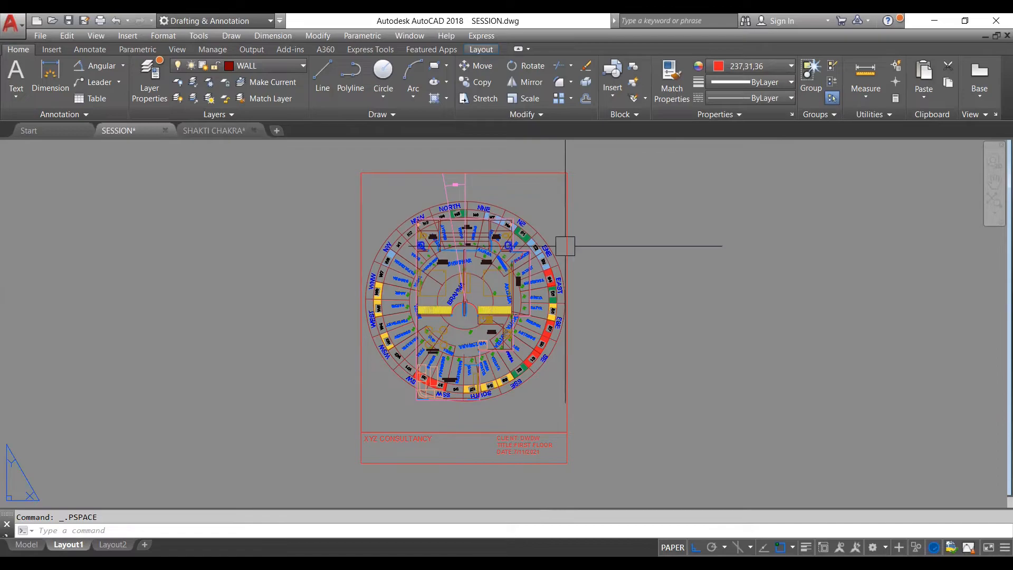
key(Escape)
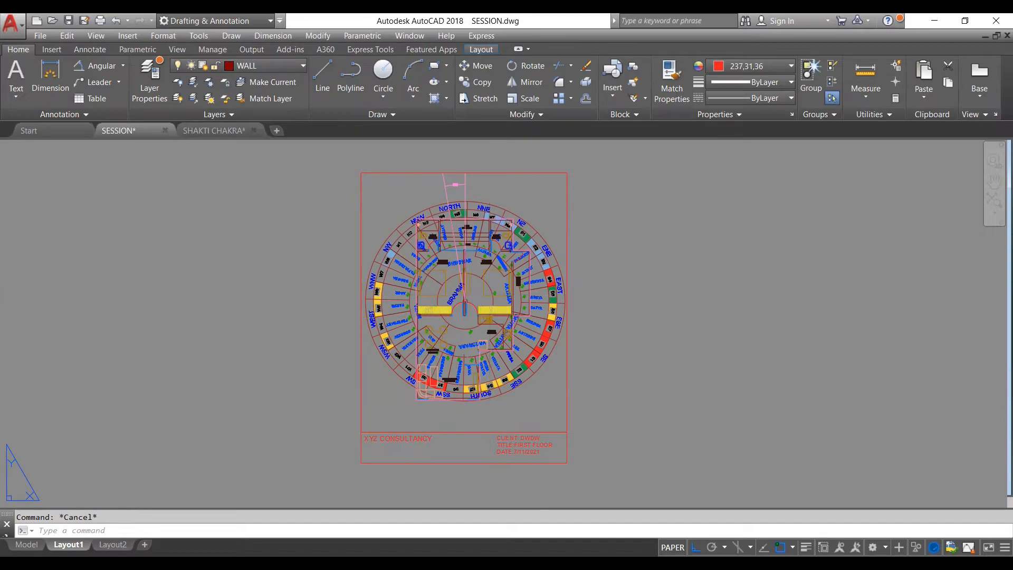
- Start plotting Layout1 with the <Previous plot> page setup and DWG To PDF.pc3 as the plotter
key(ctrl+p)
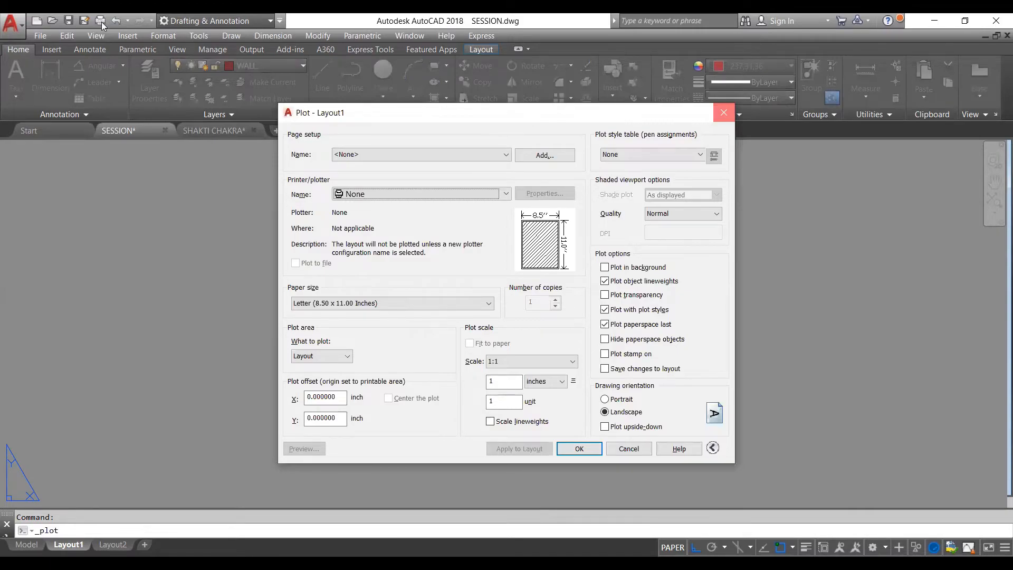
key(Escape)
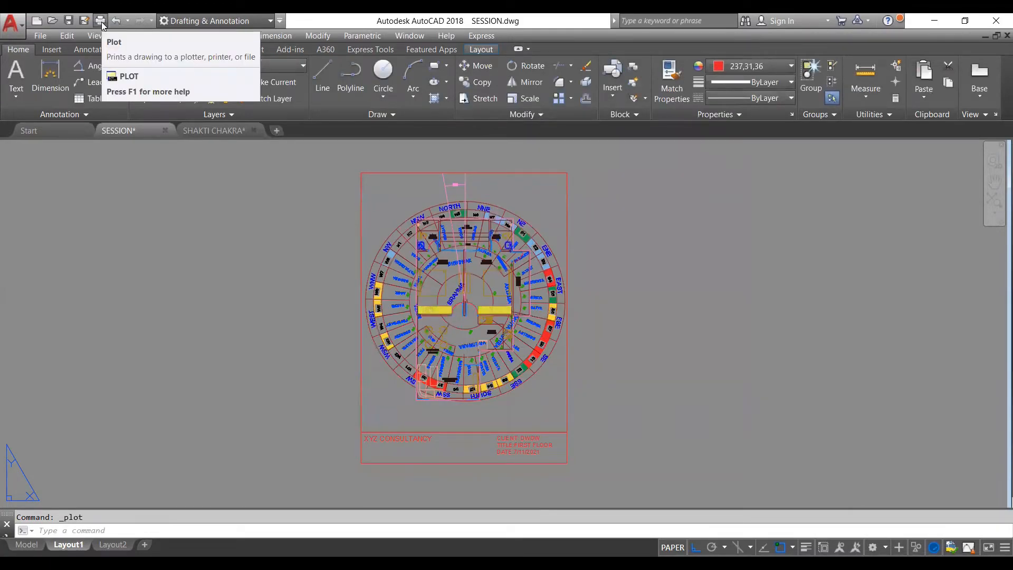
click(101, 22)
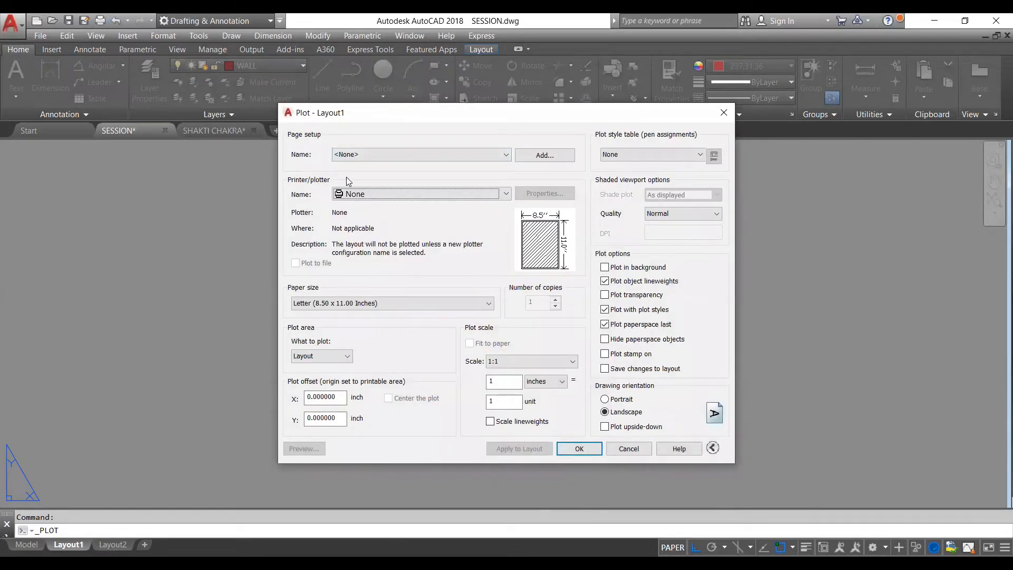
click(407, 154)
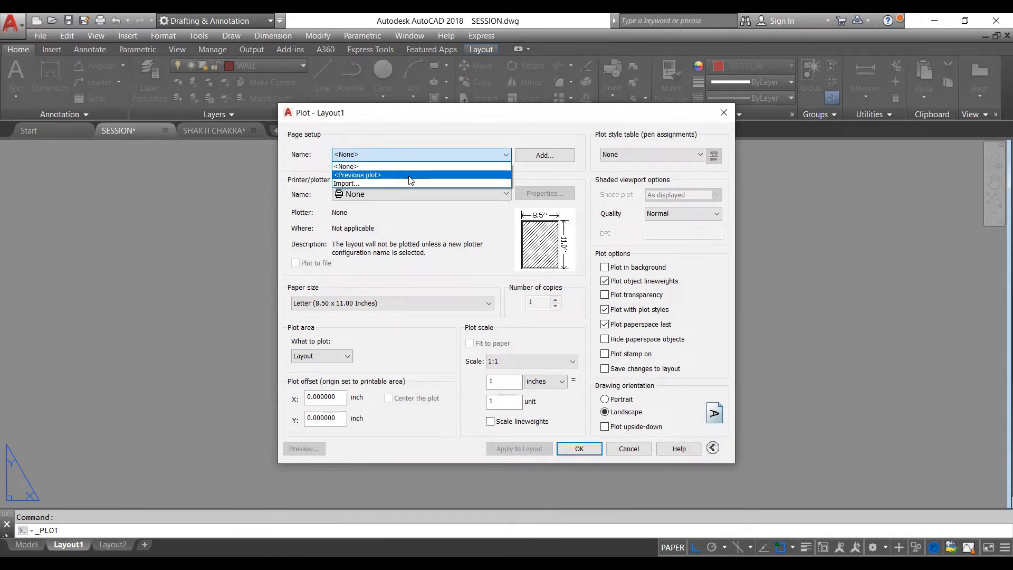
click(410, 175)
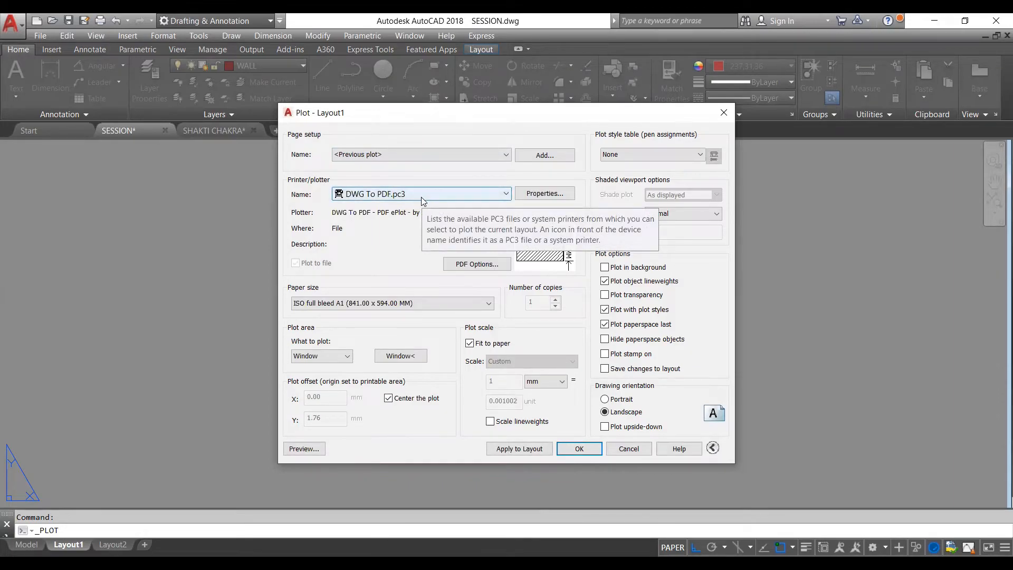
click(422, 195)
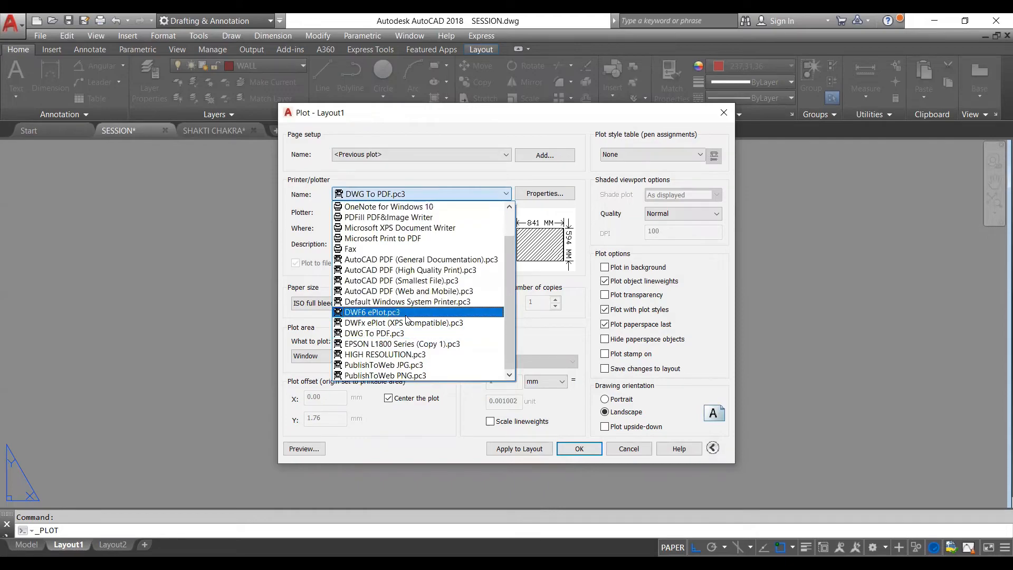
click(382, 335)
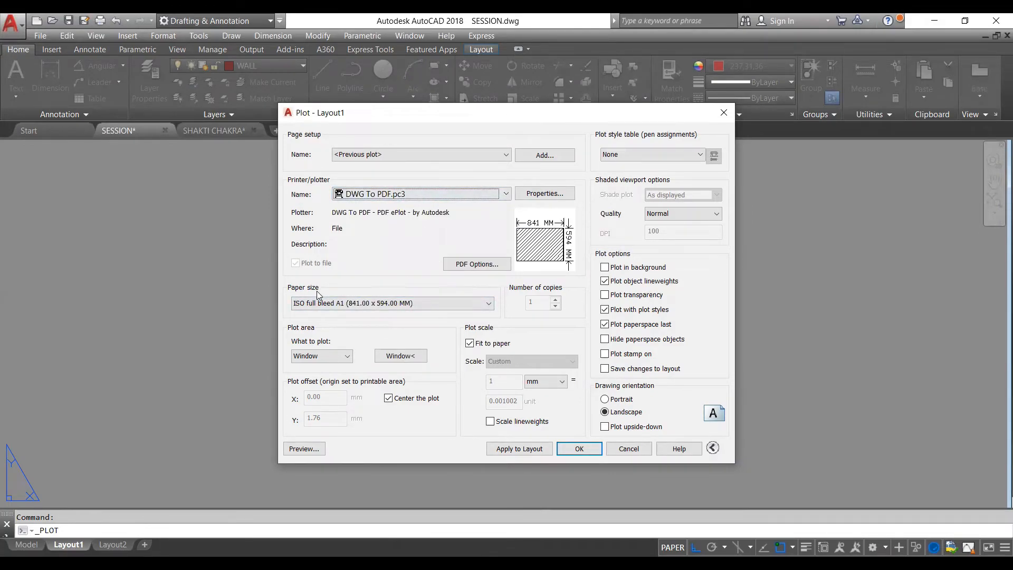
- Set the plot's paper size to ISO full bleed A4 (210.00 x 297.00 MM) in portrait orientation
click(383, 306)
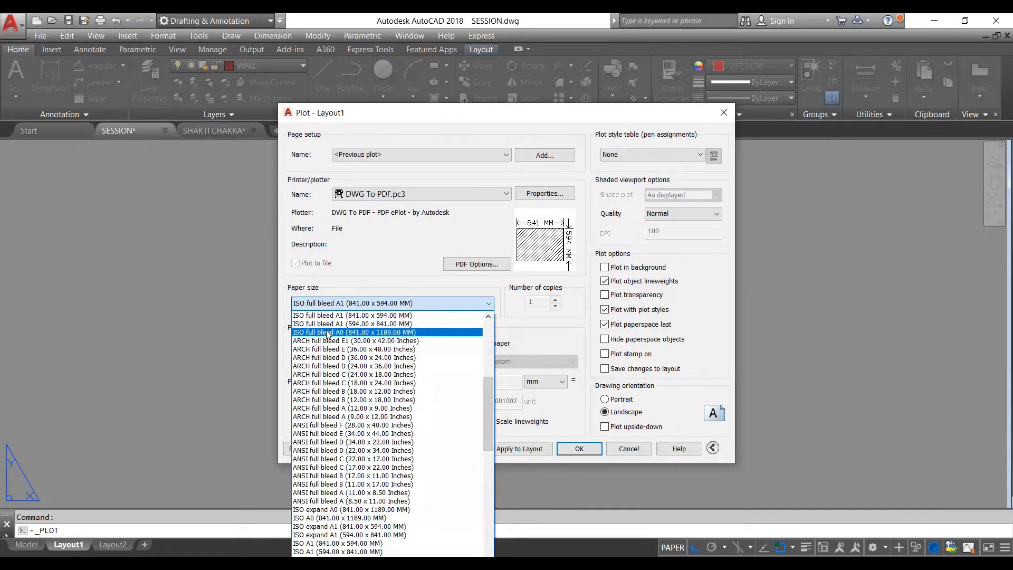
scroll(345, 370, up, 3)
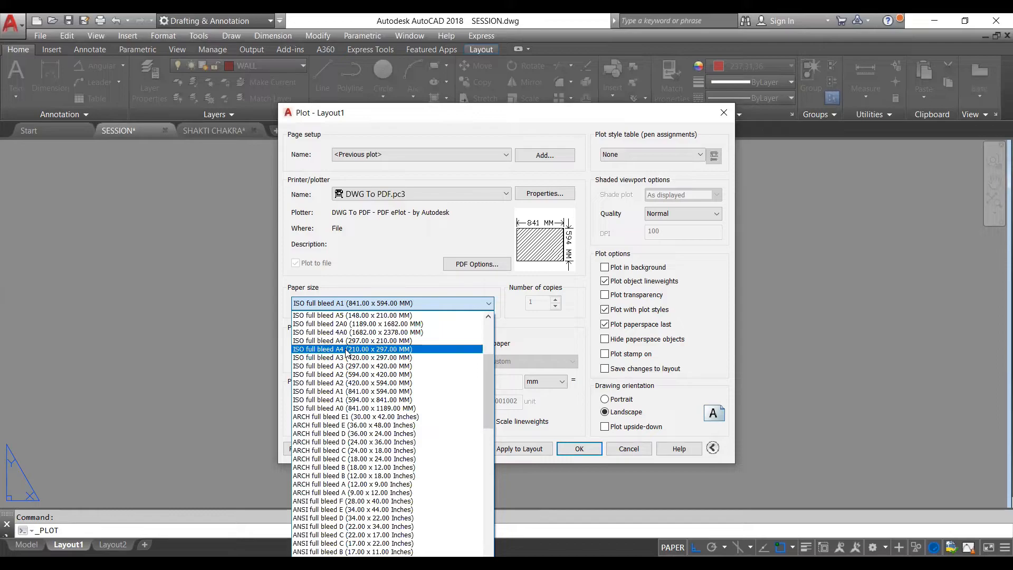
click(346, 349)
click(605, 400)
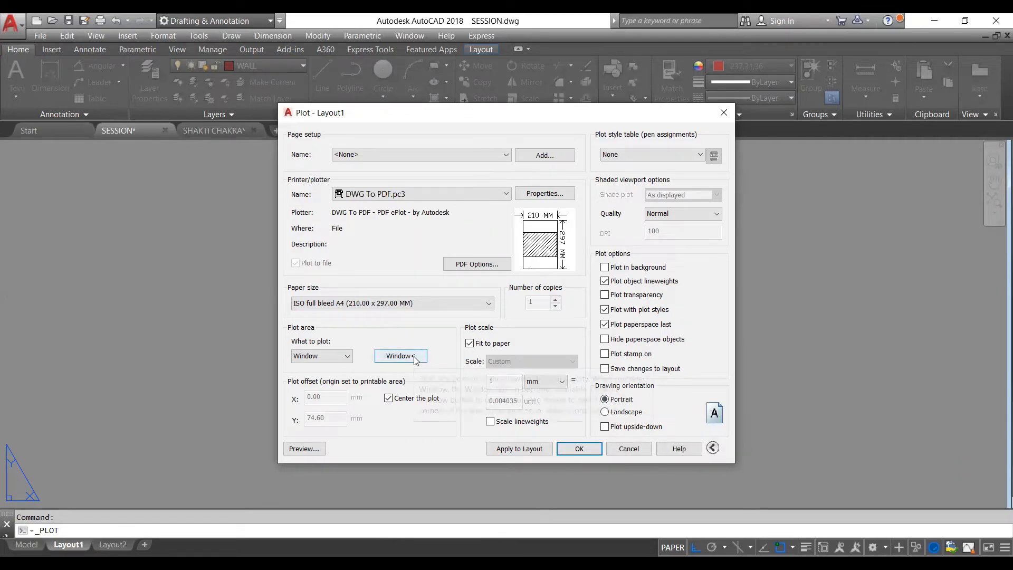
- Define the plot area as a window spanning opposite corners of the sheet frame
click(344, 356)
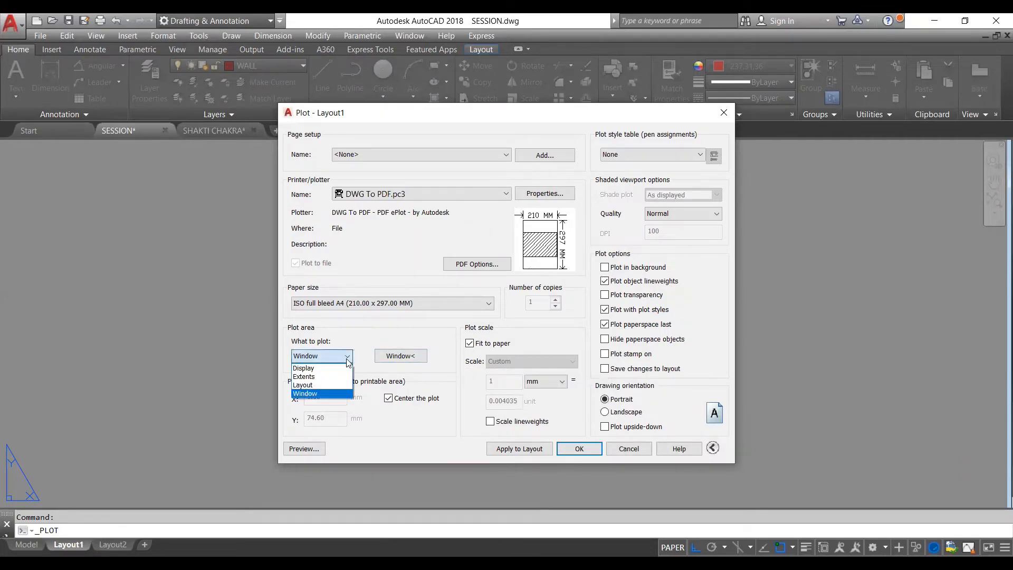
click(337, 394)
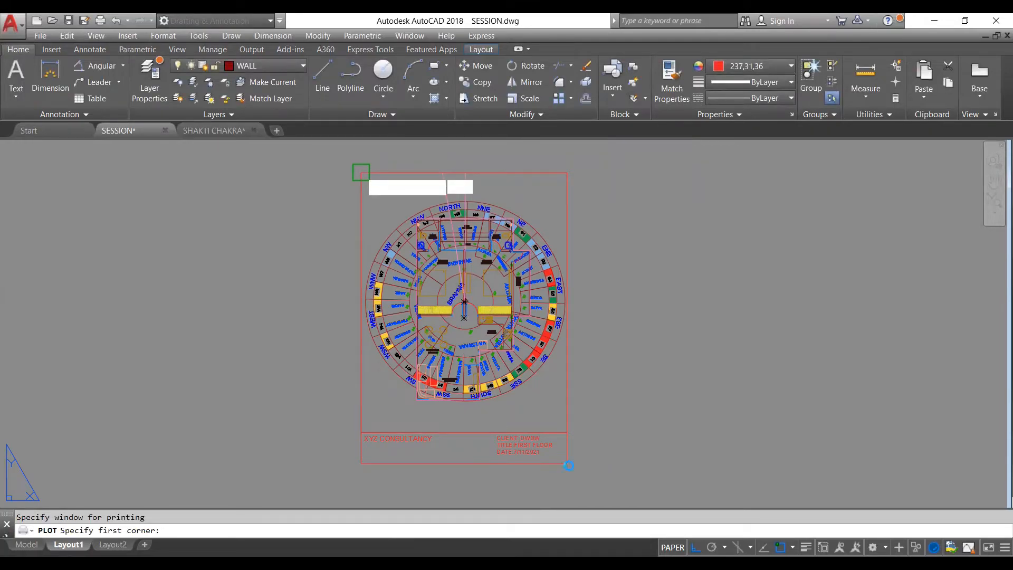
click(361, 172)
click(567, 463)
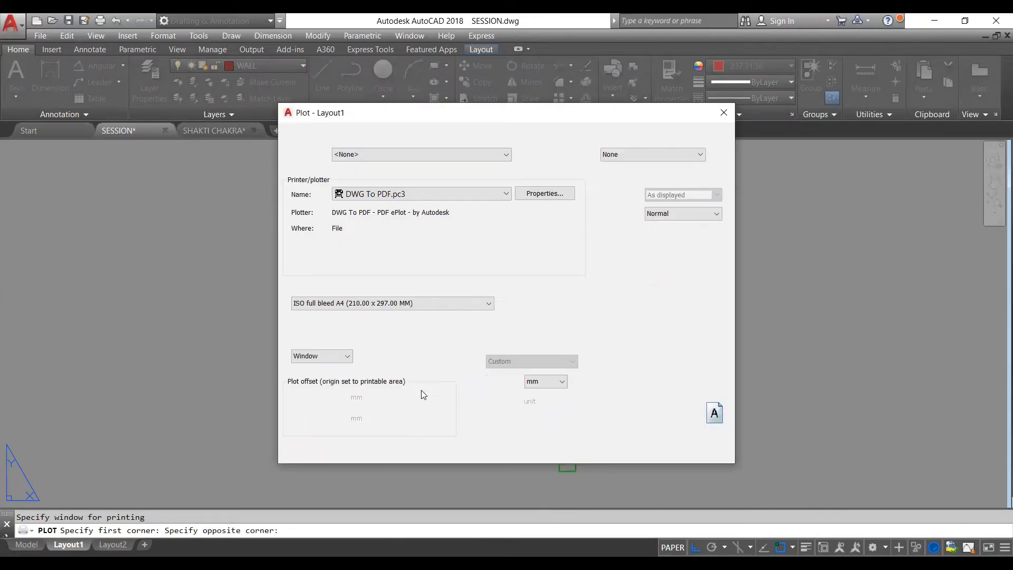
- Preview the plotted A4 sheet, and exit the preview
click(304, 449)
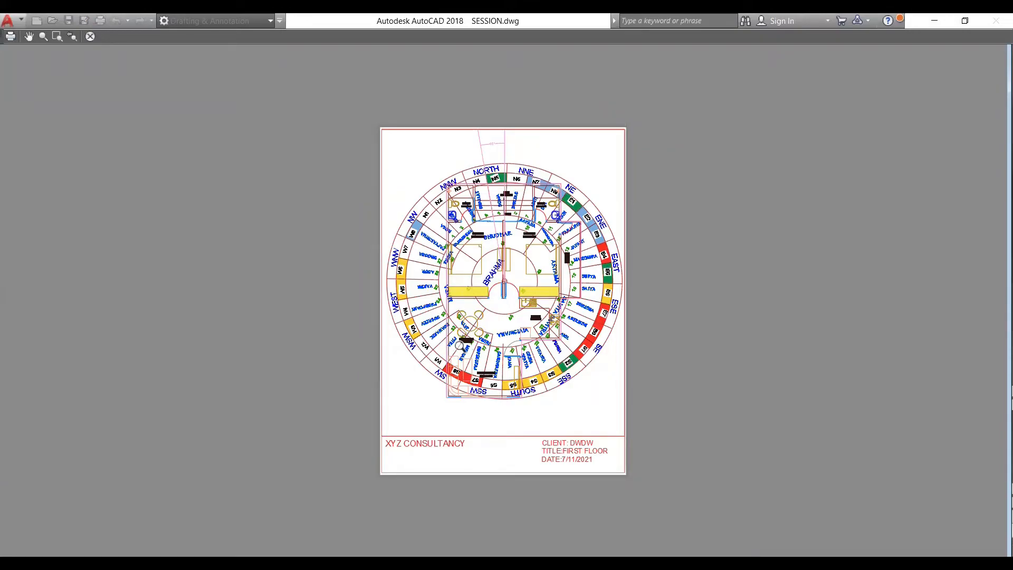
right_click(463, 350)
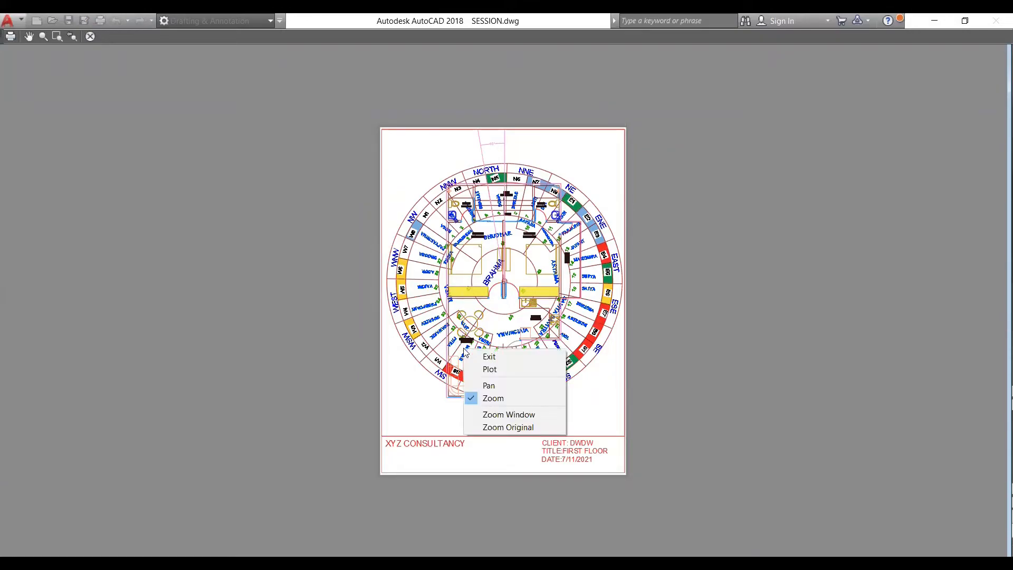
click(490, 357)
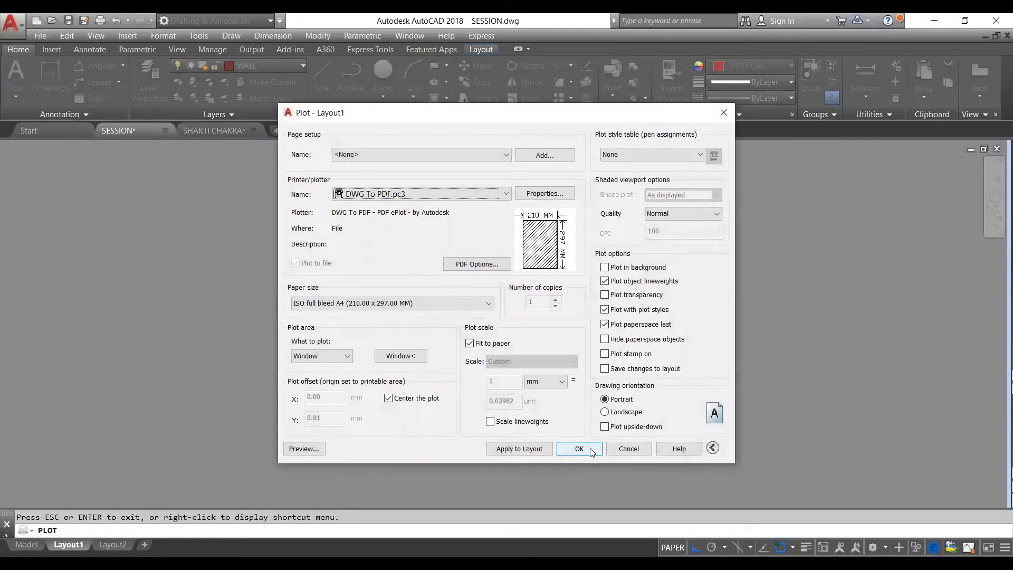
- Plot the sheet to a PDF file named SESSION saved on the Desktop
click(591, 452)
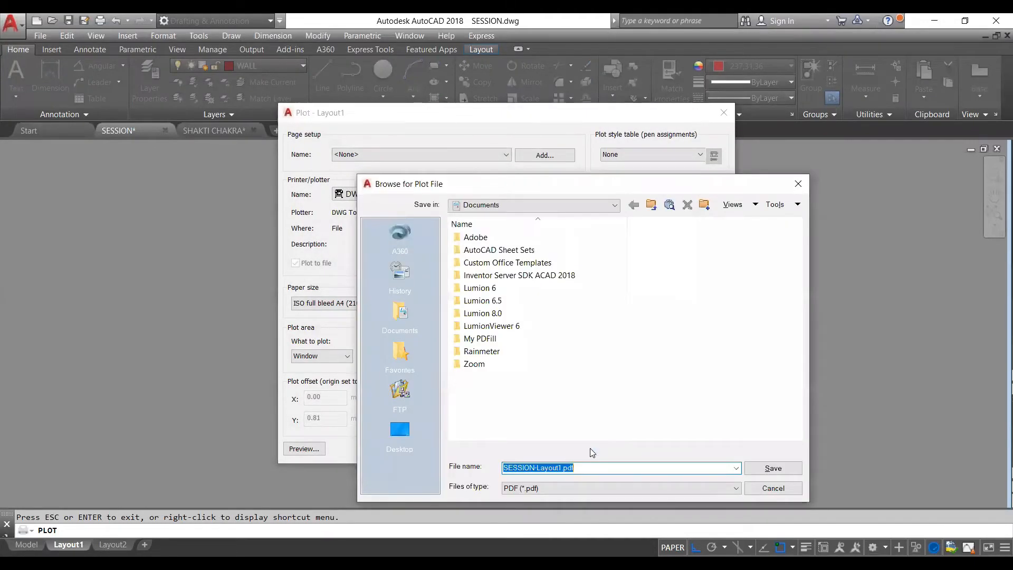
click(408, 432)
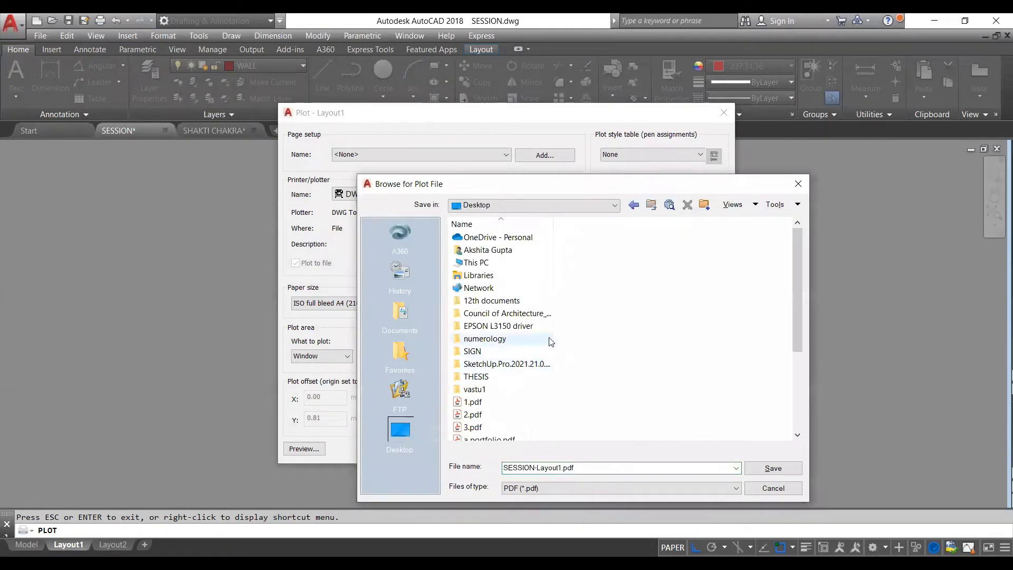
double_click(578, 467)
click(578, 468)
mouse_move(578, 467)
mouse_down()
mouse_move(544, 470)
mouse_move(581, 468)
mouse_up()
key(BackSpace)
key(BackSpace)
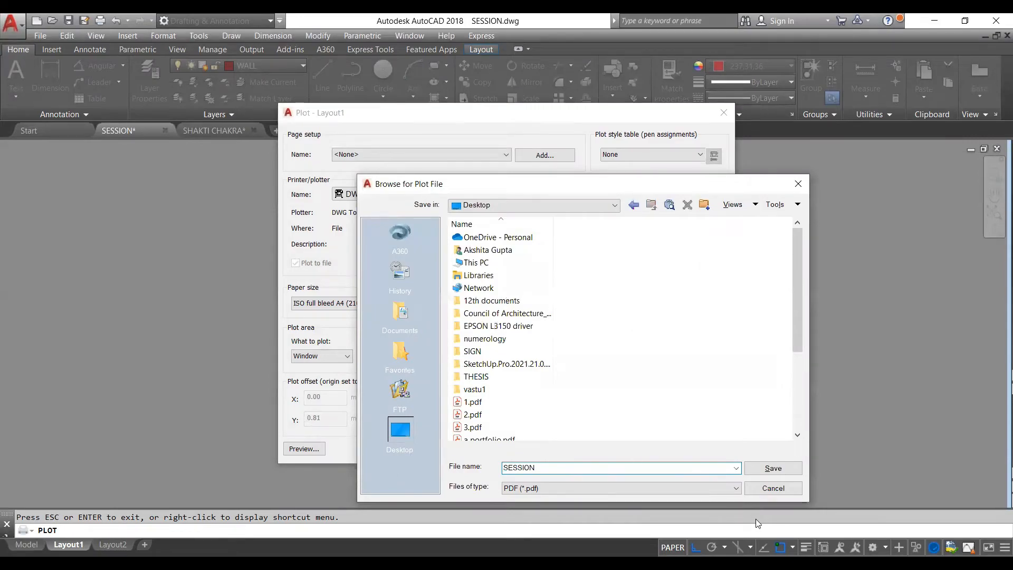
click(759, 469)
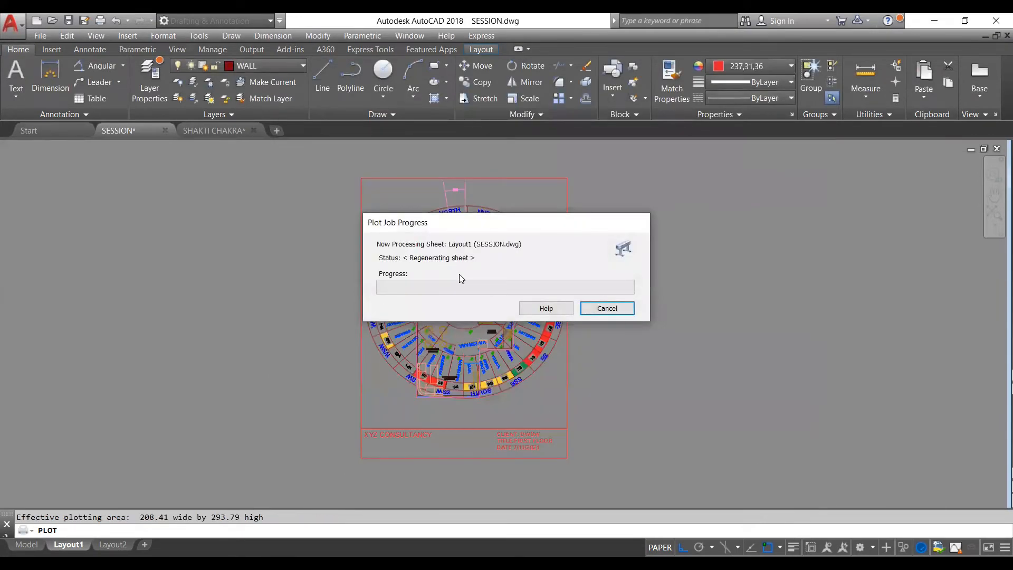